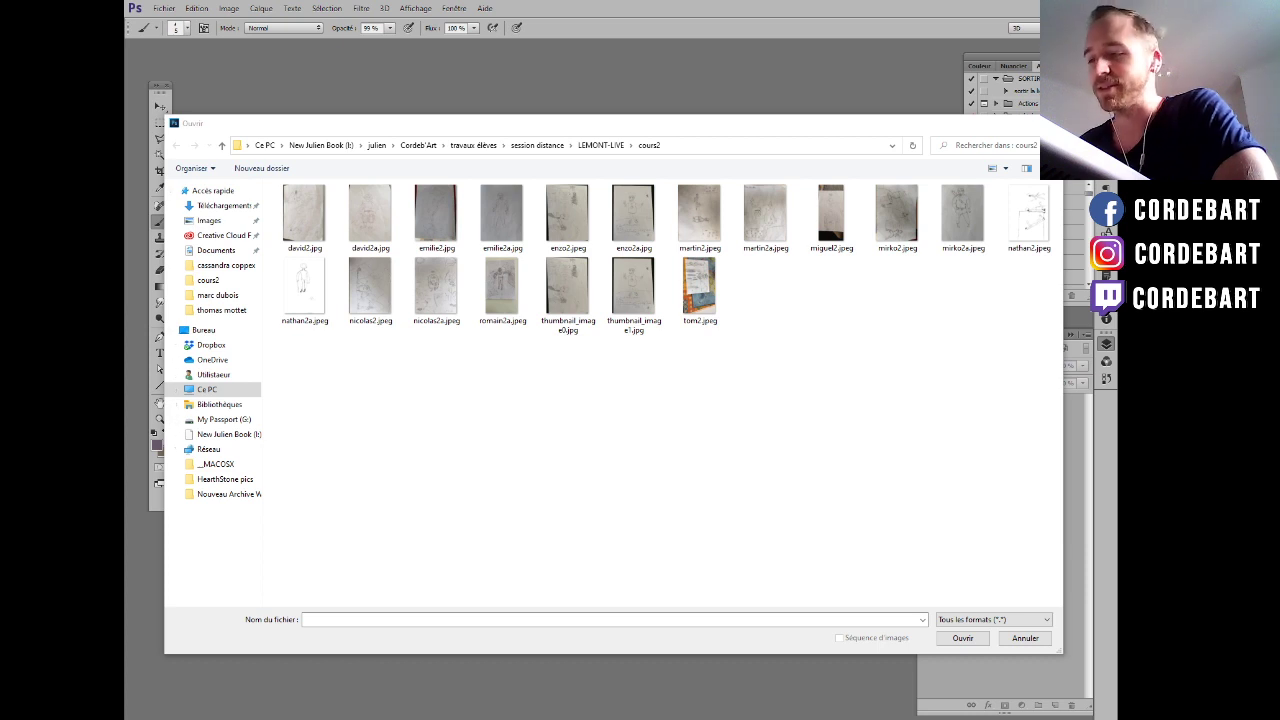
Open Nathan.psd from the "cours 1" folder inside LEMONT-LIVE.
{"action": "left_click", "coordinate": [517, 489]}
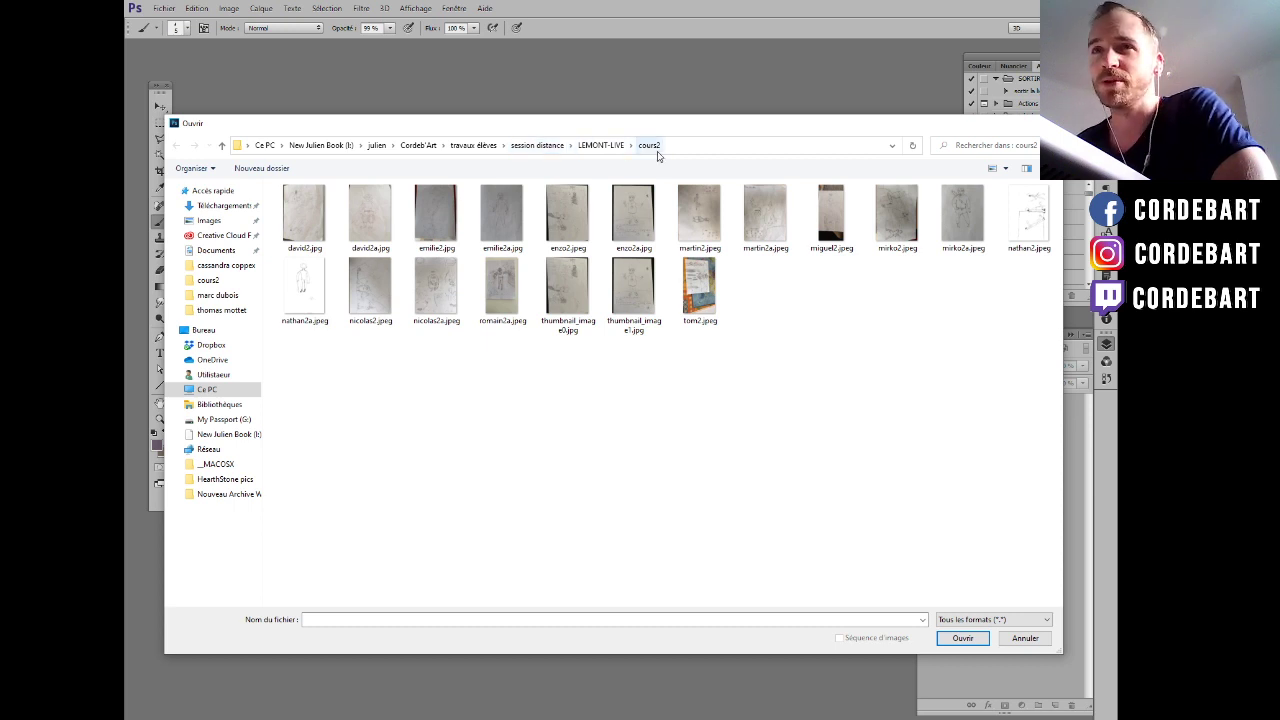
{"action": "left_click", "coordinate": [603, 145]}
{"action": "double_click", "coordinate": [305, 218]}
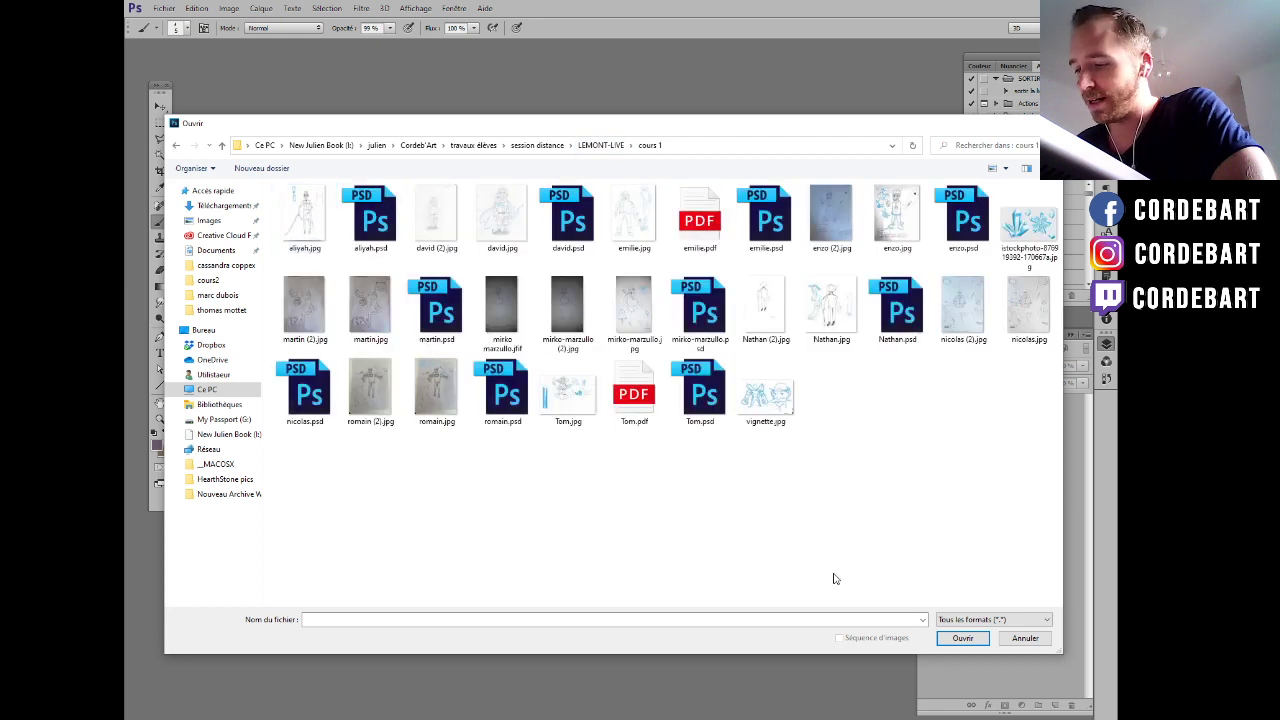
{"action": "double_click", "coordinate": [890, 307]}
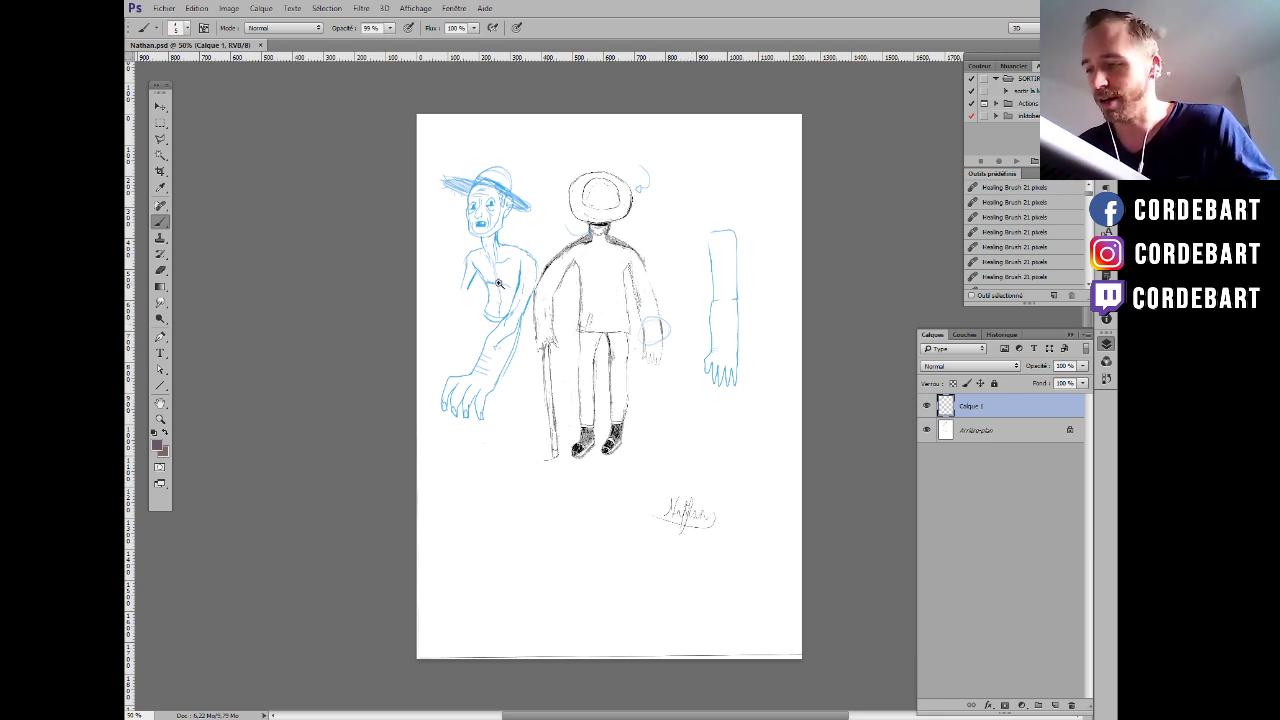
{"action": "scroll", "coordinate": [498, 285], "scroll_direction": "up", "scroll_amount": 1}
{"action": "scroll", "coordinate": [498, 269], "scroll_direction": "right", "scroll_amount": 1}
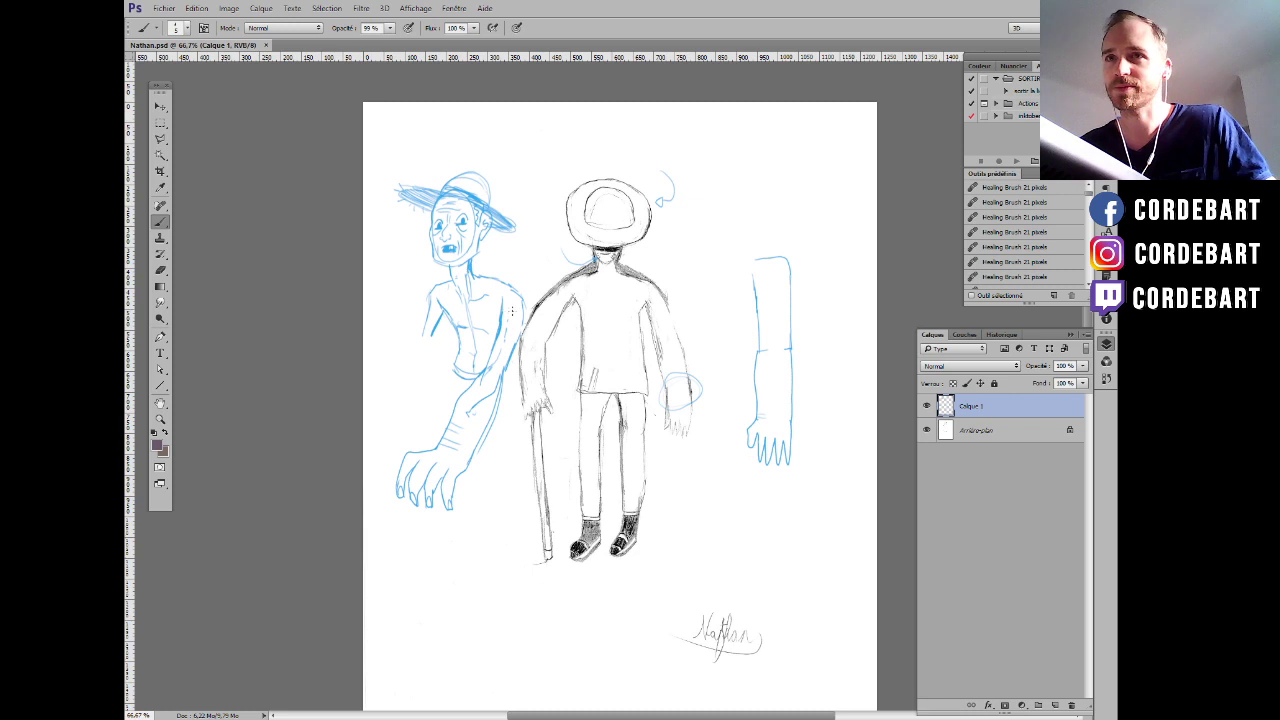
{"action": "left_click_drag", "start_coordinate": [698, 362], "coordinate": [609, 342]}
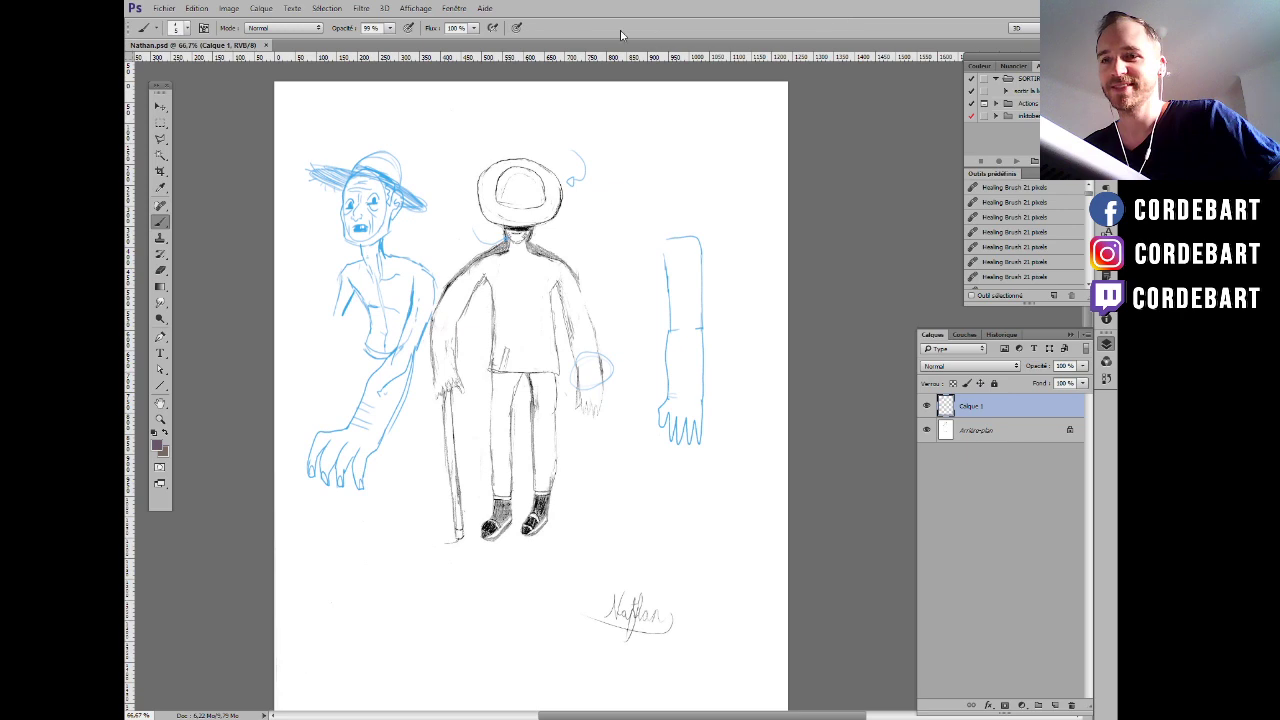
Open nathan2a.jpeg from the cours2 folder and float it in its own window beside the earlier corrected drawing.
{"action": "left_click", "coordinate": [168, 9]}
{"action": "left_click", "coordinate": [186, 34]}
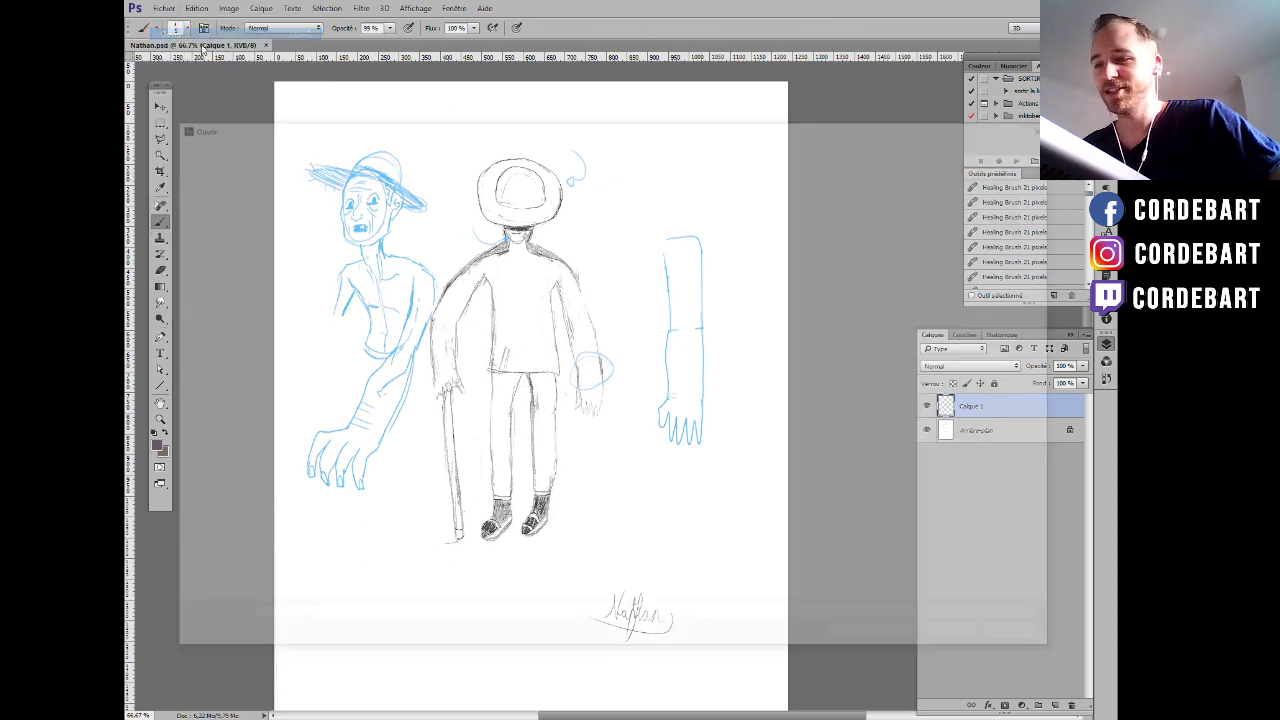
{"action": "left_click", "coordinate": [600, 145]}
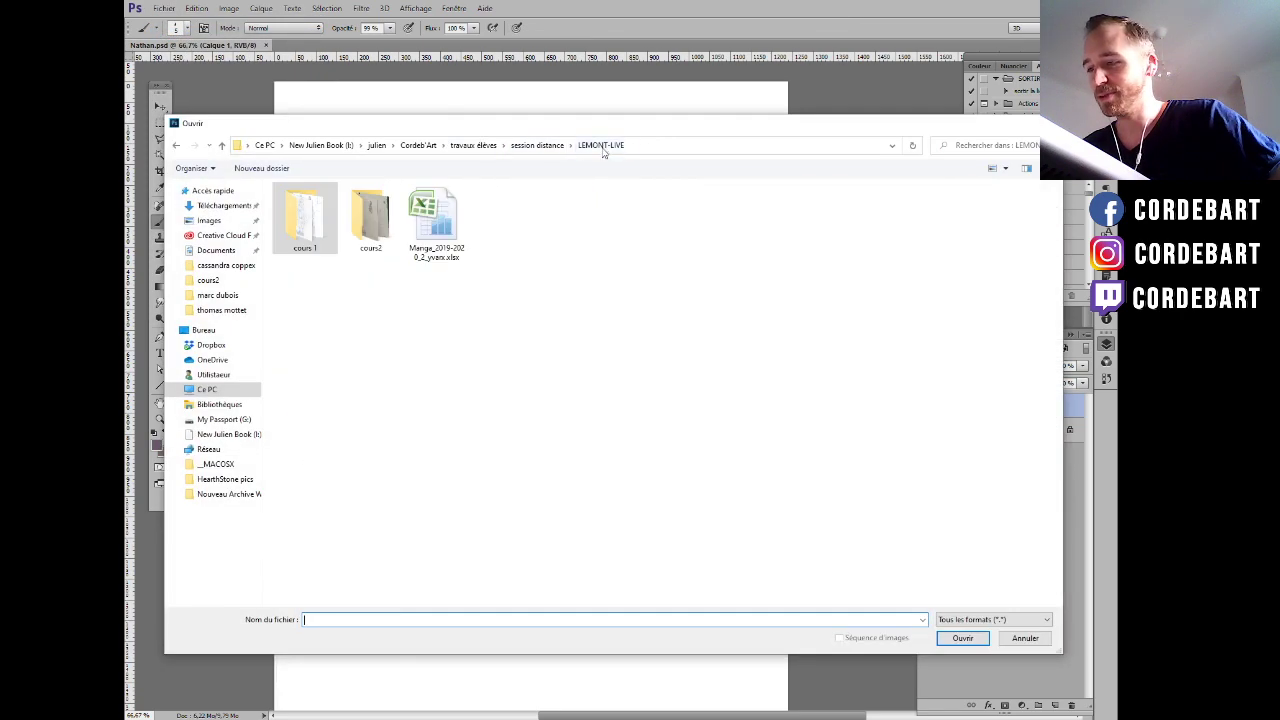
{"action": "double_click", "coordinate": [378, 227]}
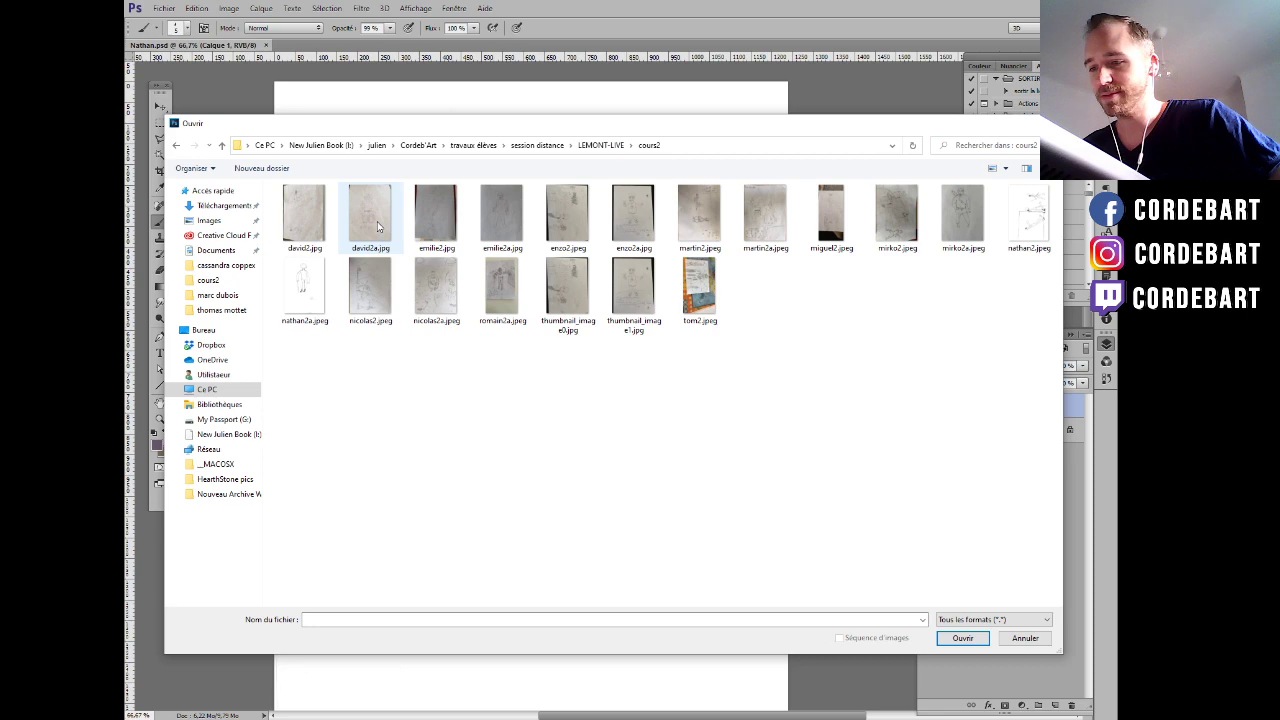
{"action": "double_click", "coordinate": [309, 308]}
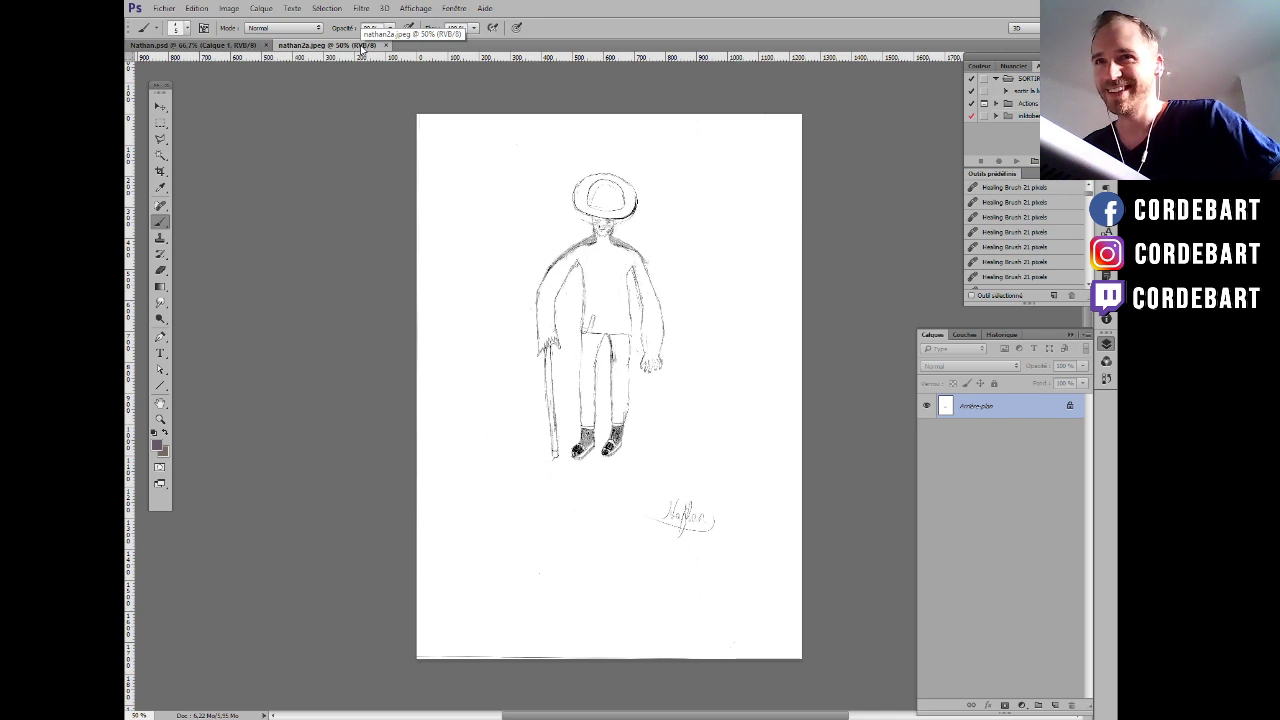
{"action": "left_click_drag", "start_coordinate": [362, 50], "coordinate": [628, 101]}
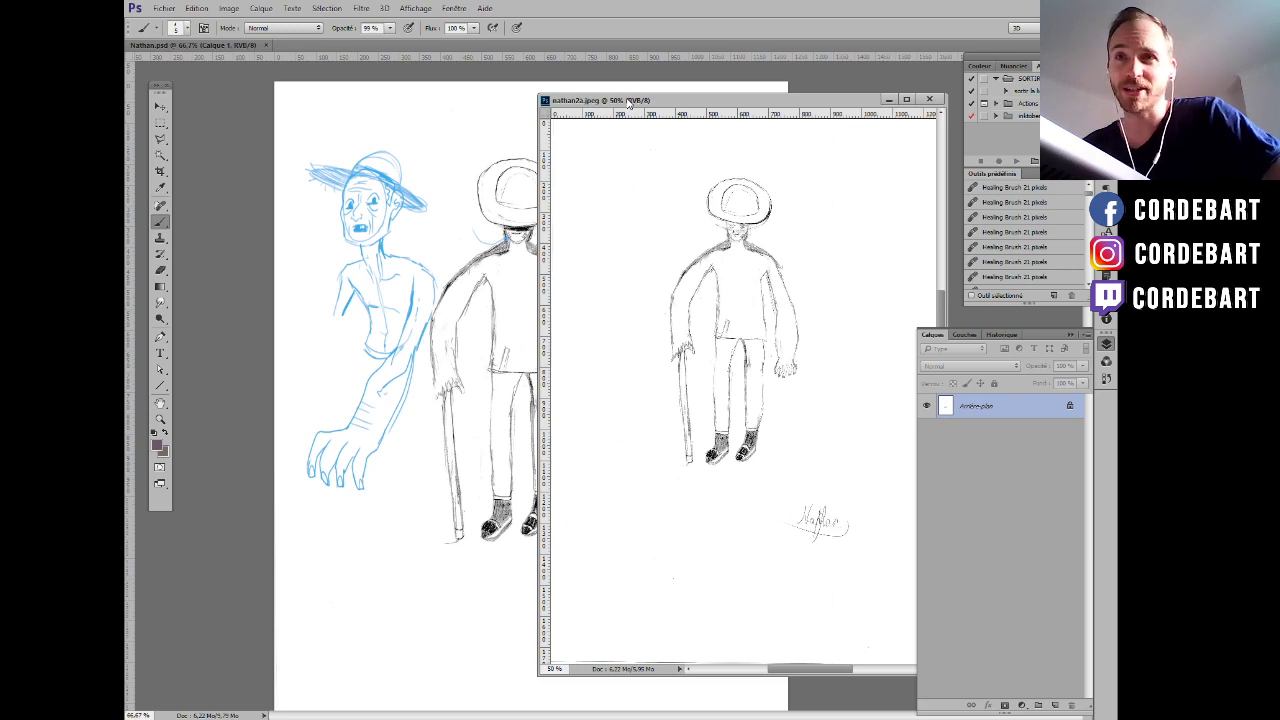
{"action": "mouse_move", "coordinate": [628, 101]}
{"action": "left_mouse_down"}
{"action": "mouse_move", "coordinate": [637, 110]}
{"action": "mouse_move", "coordinate": [606, 106]}
{"action": "mouse_move", "coordinate": [683, 105]}
{"action": "mouse_move", "coordinate": [634, 97]}
{"action": "left_mouse_up"}
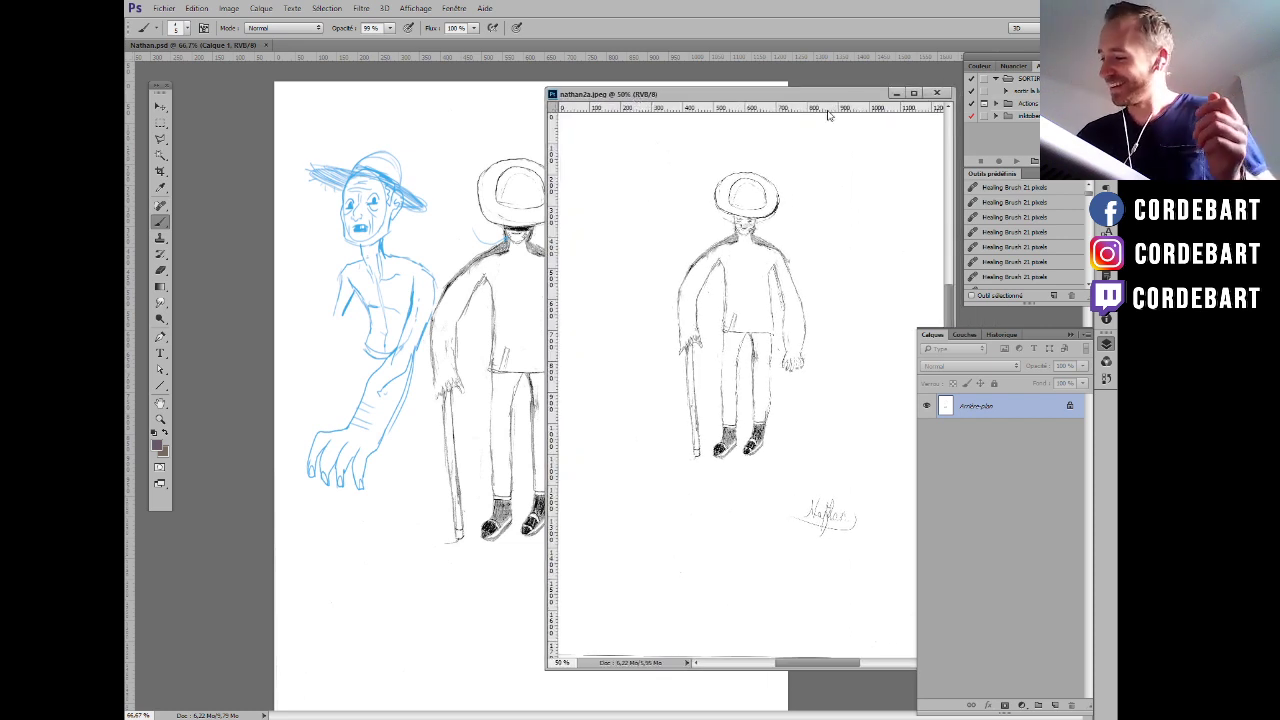
Add a new layer to nathan2a.jpeg and draw curved blue arrows beside the character's two arms.
{"action": "left_click", "coordinate": [1054, 705]}
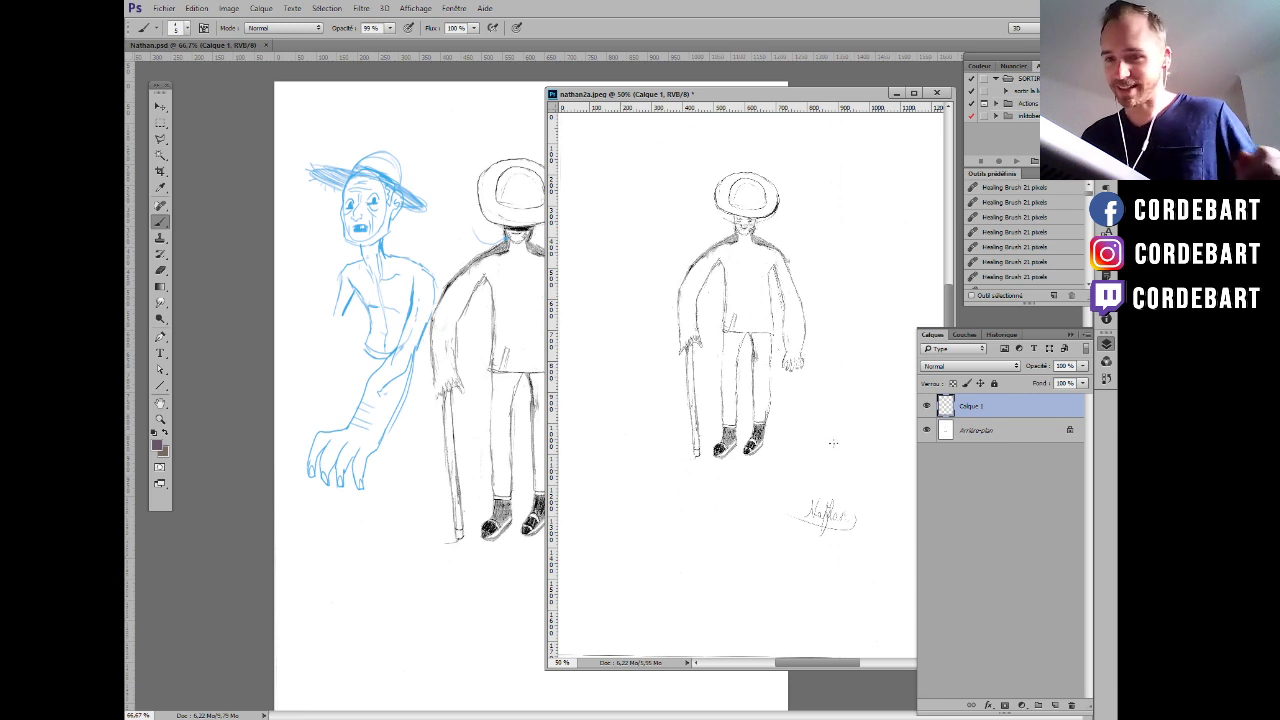
{"action": "left_click", "coordinate": [163, 445]}
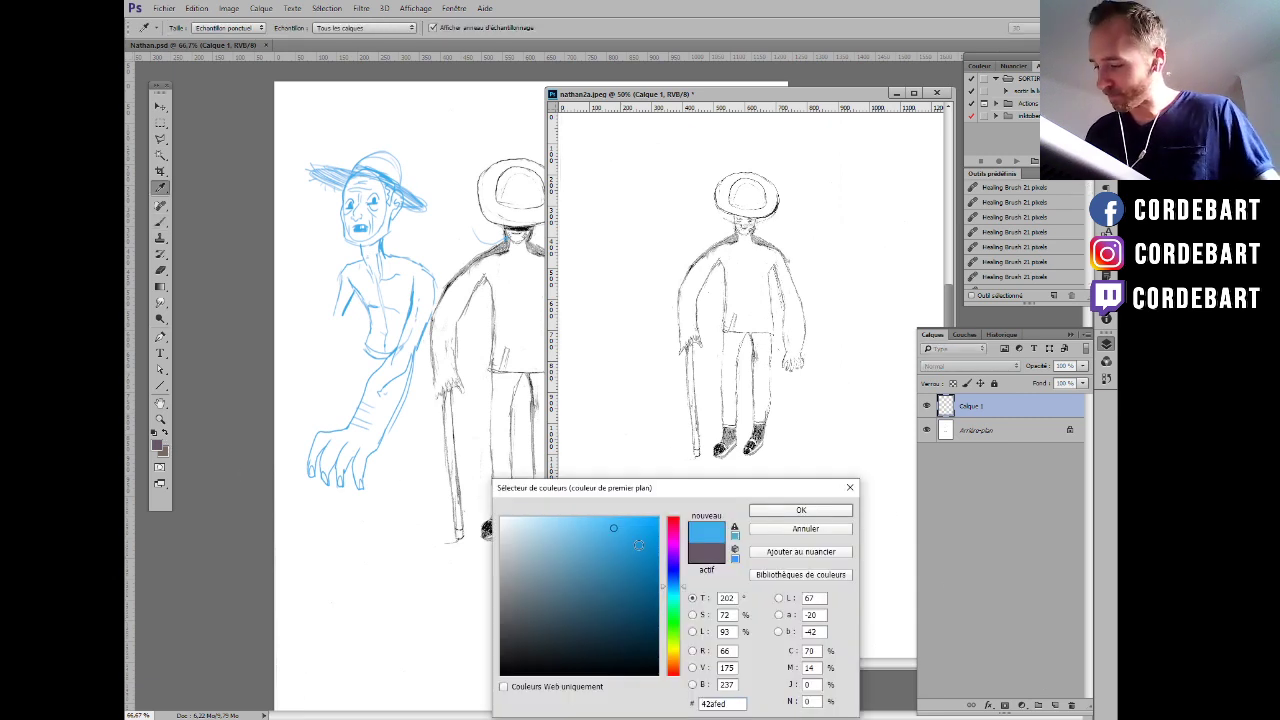
{"action": "left_click", "coordinate": [818, 516]}
{"action": "left_click_drag", "start_coordinate": [826, 317], "coordinate": [812, 343]}
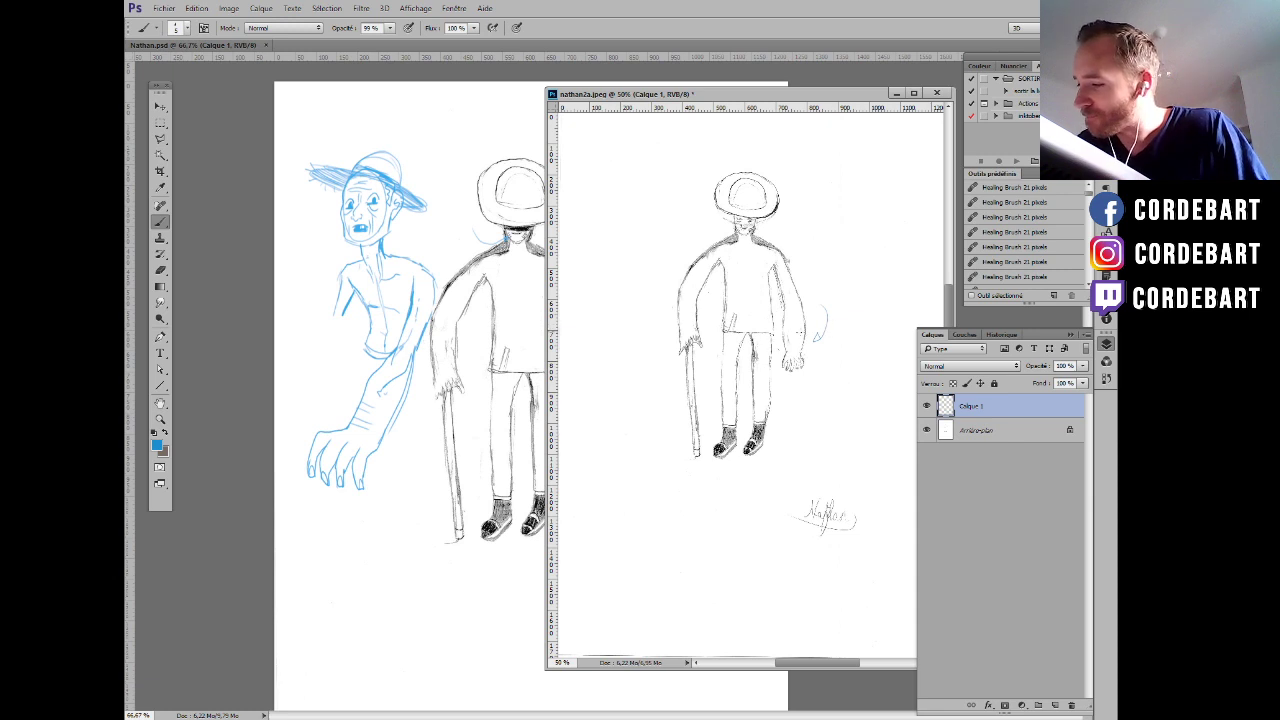
{"action": "mouse_move", "coordinate": [658, 255]}
{"action": "left_mouse_down"}
{"action": "mouse_move", "coordinate": [647, 306]}
{"action": "mouse_move", "coordinate": [661, 333]}
{"action": "left_mouse_up"}
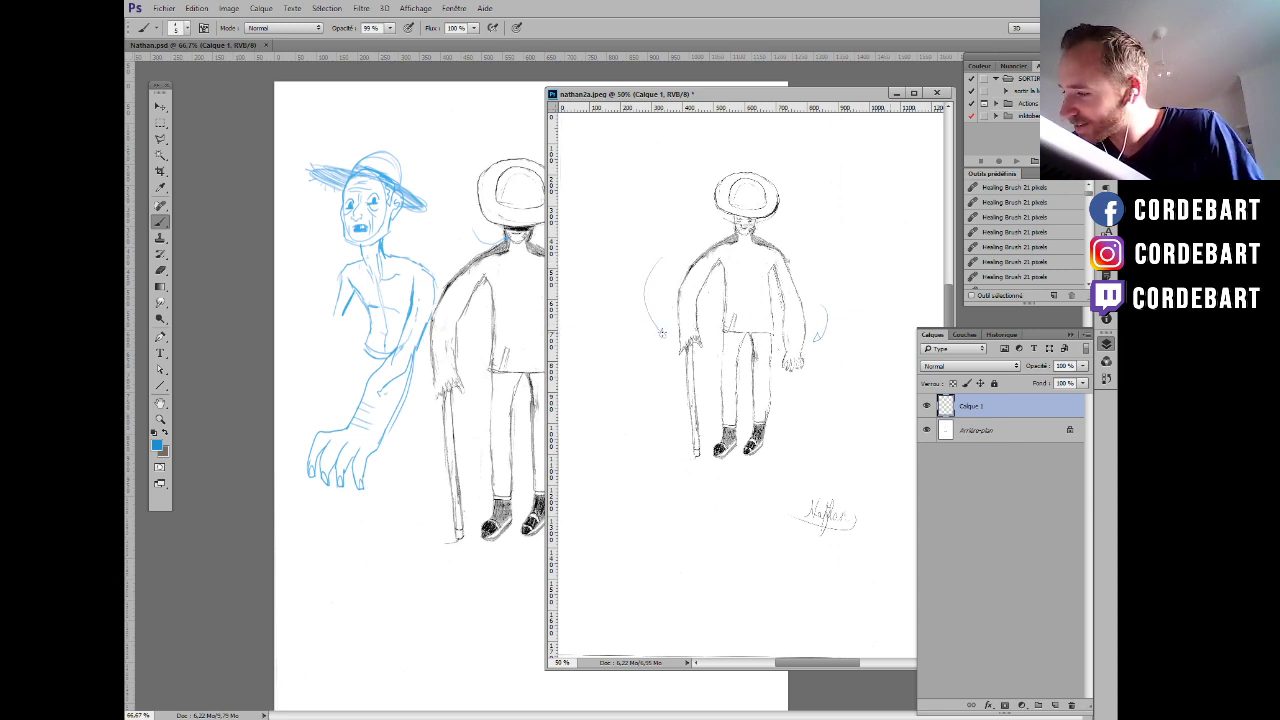
Sketch an arrow beside the character's face, a V-shaped neckline and ragged sleeve cuffs at both wrists in blue.
{"action": "scroll", "coordinate": [752, 284], "scroll_direction": "up", "scroll_amount": 1}
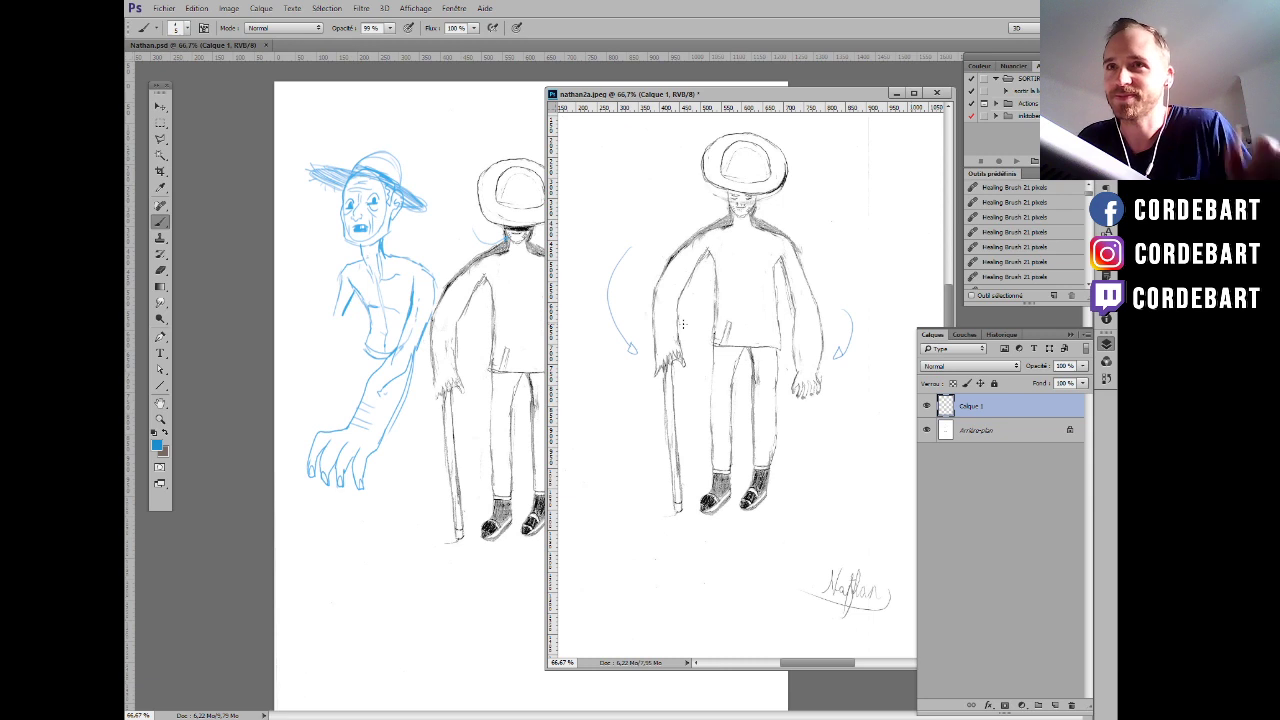
{"action": "left_click_drag", "start_coordinate": [793, 213], "coordinate": [784, 248]}
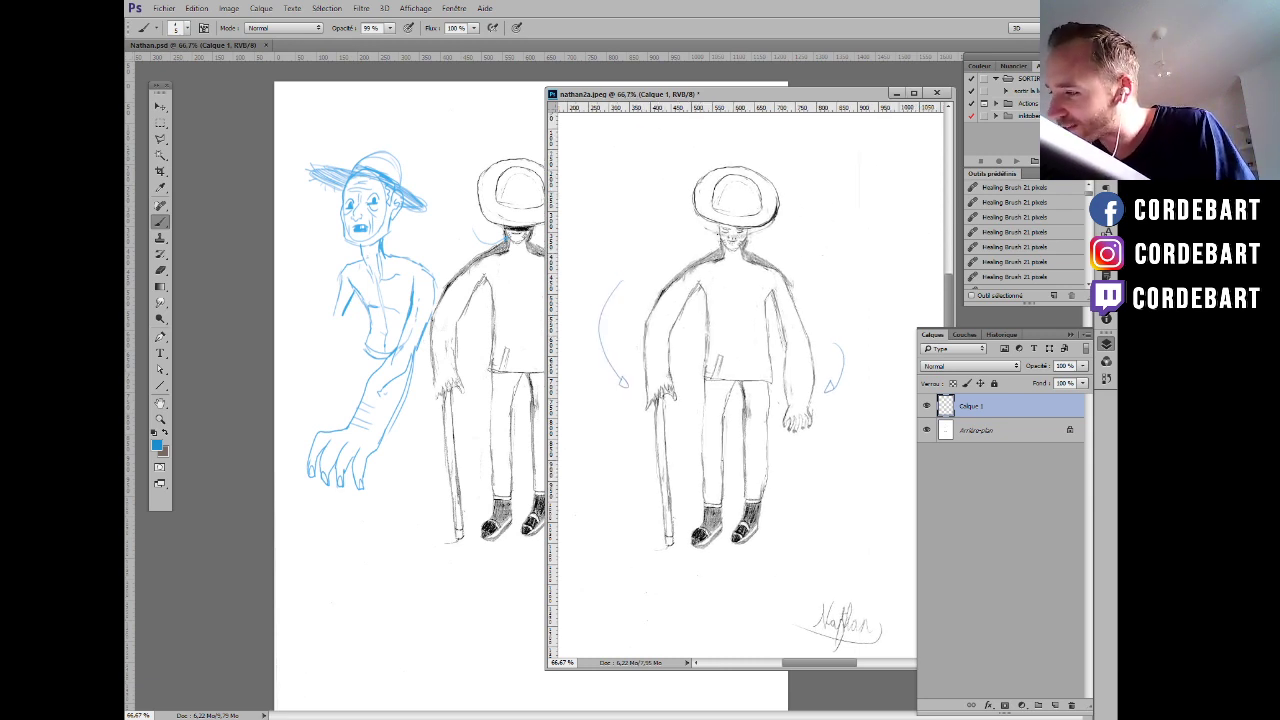
{"action": "left_click_drag", "start_coordinate": [746, 226], "coordinate": [772, 260]}
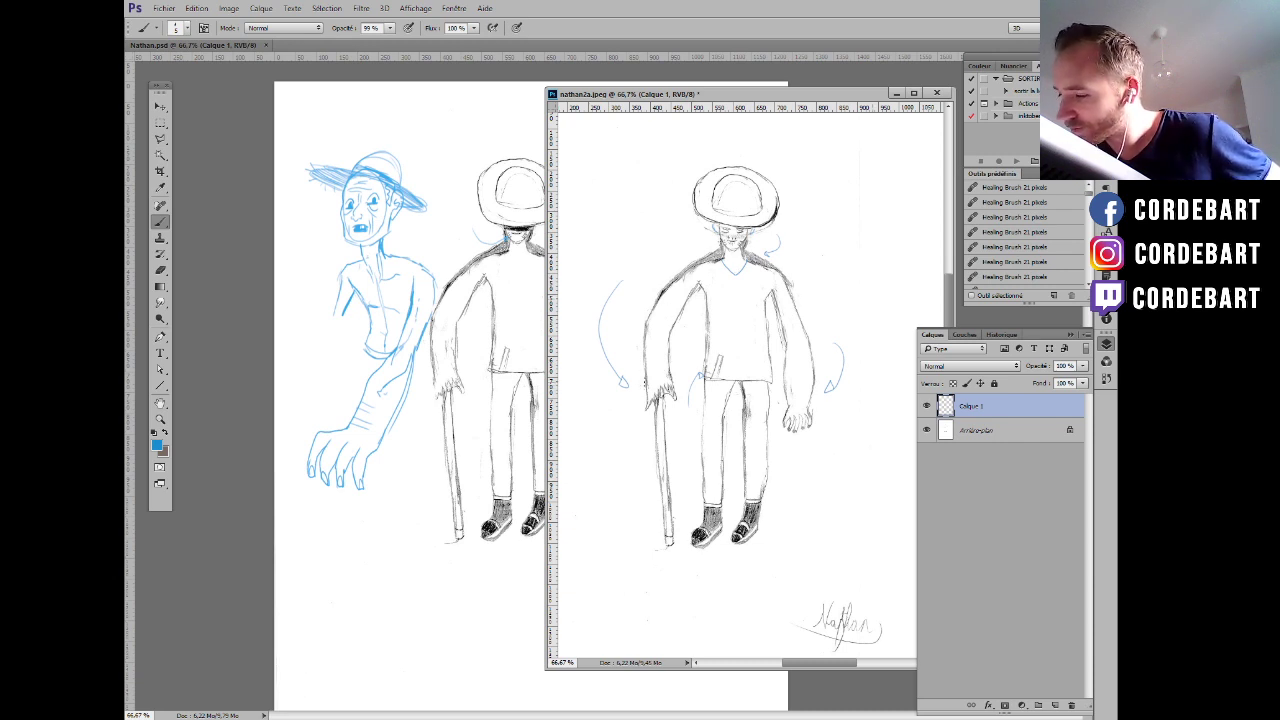
{"action": "mouse_move", "coordinate": [643, 403]}
{"action": "left_mouse_down"}
{"action": "mouse_move", "coordinate": [718, 362]}
{"action": "mouse_move", "coordinate": [672, 366]}
{"action": "left_mouse_up"}
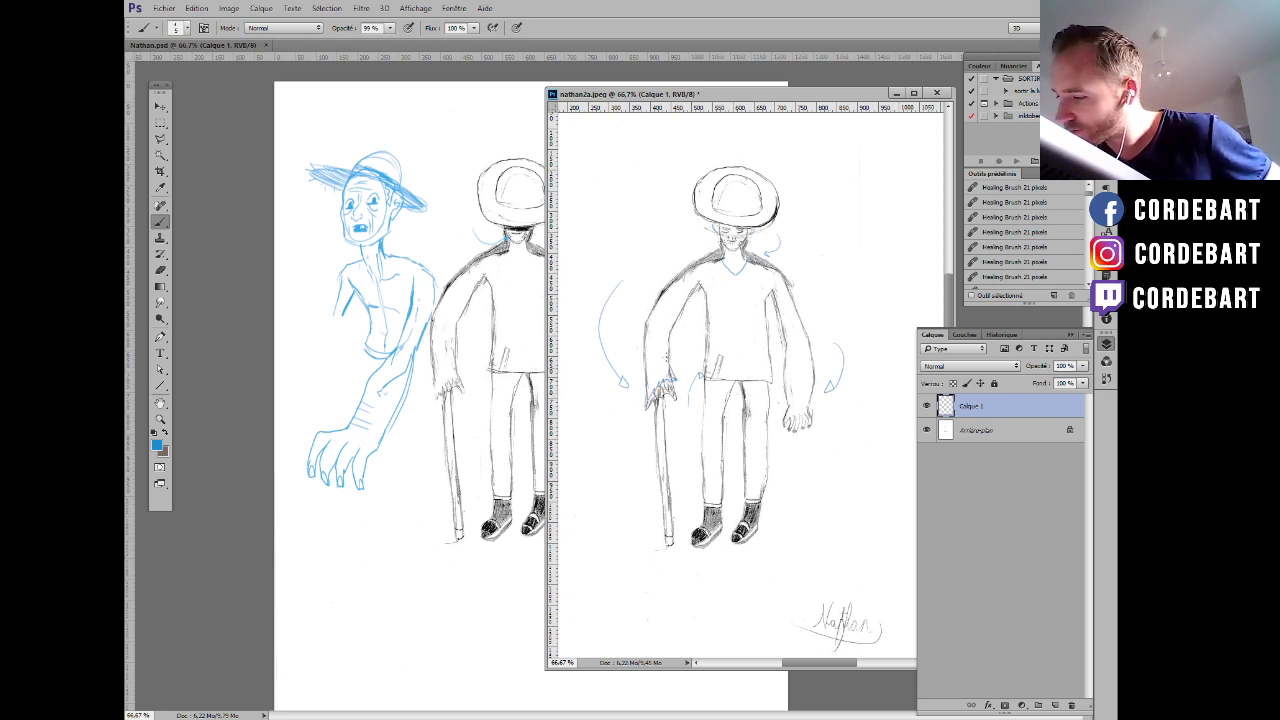
{"action": "mouse_move", "coordinate": [785, 342]}
{"action": "left_mouse_down"}
{"action": "mouse_move", "coordinate": [788, 410]}
{"action": "mouse_move", "coordinate": [812, 404]}
{"action": "mouse_move", "coordinate": [812, 370]}
{"action": "left_mouse_up"}
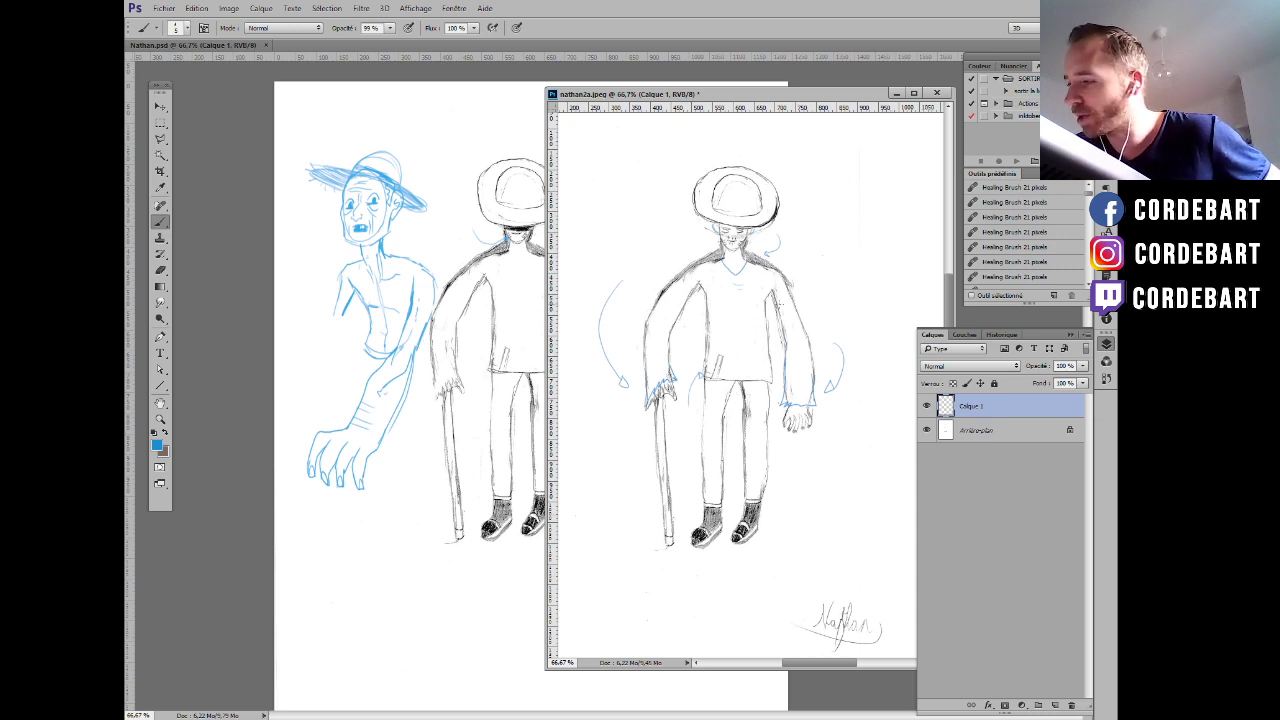
{"action": "left_click_drag", "start_coordinate": [781, 246], "coordinate": [787, 267]}
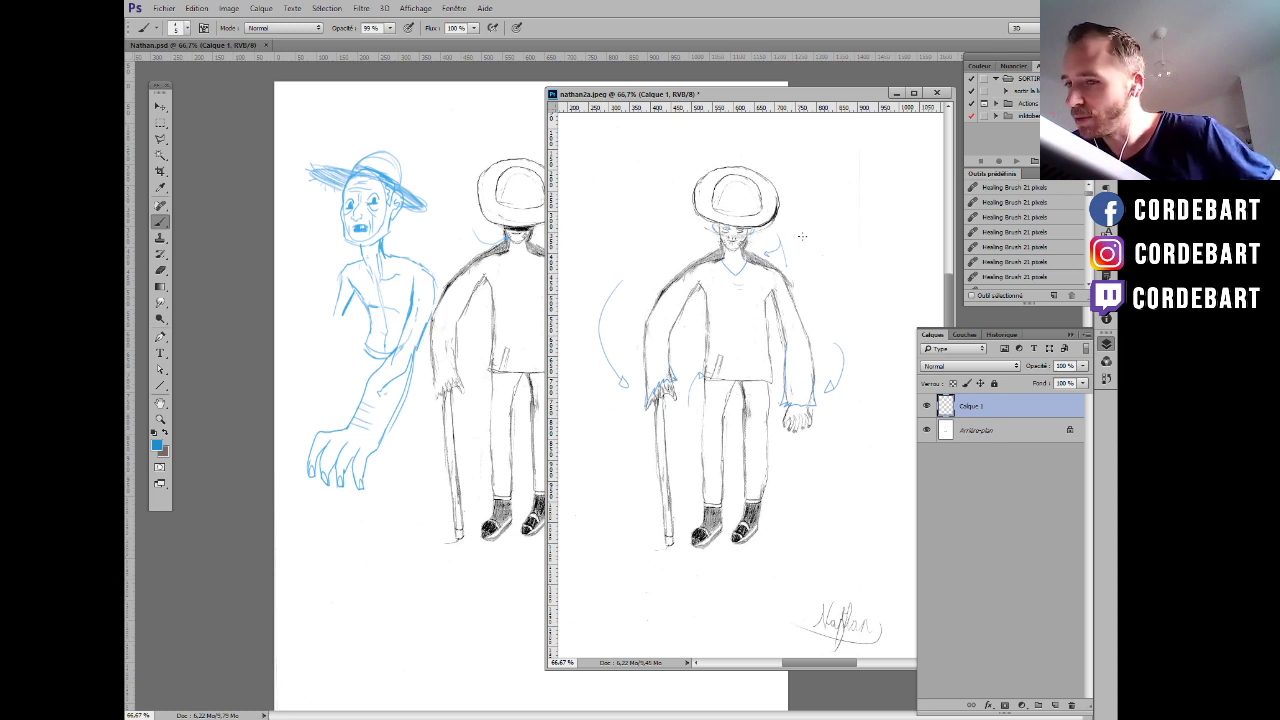
Sketch an enlarged face beside the character's head, with eyes, nose, mouth and wrinkles.
{"action": "mouse_move", "coordinate": [806, 210]}
{"action": "left_mouse_down"}
{"action": "mouse_move", "coordinate": [837, 261]}
{"action": "mouse_move", "coordinate": [862, 205]}
{"action": "left_mouse_up"}
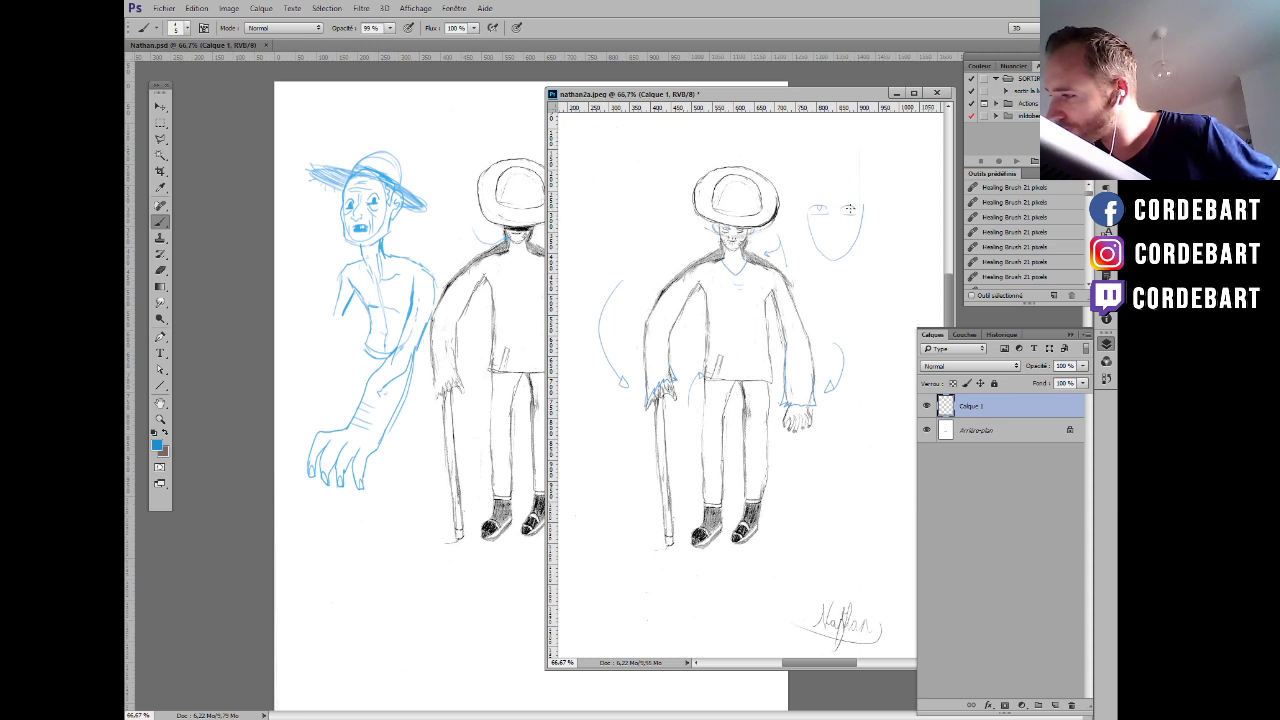
{"action": "left_click_drag", "start_coordinate": [838, 208], "coordinate": [848, 209]}
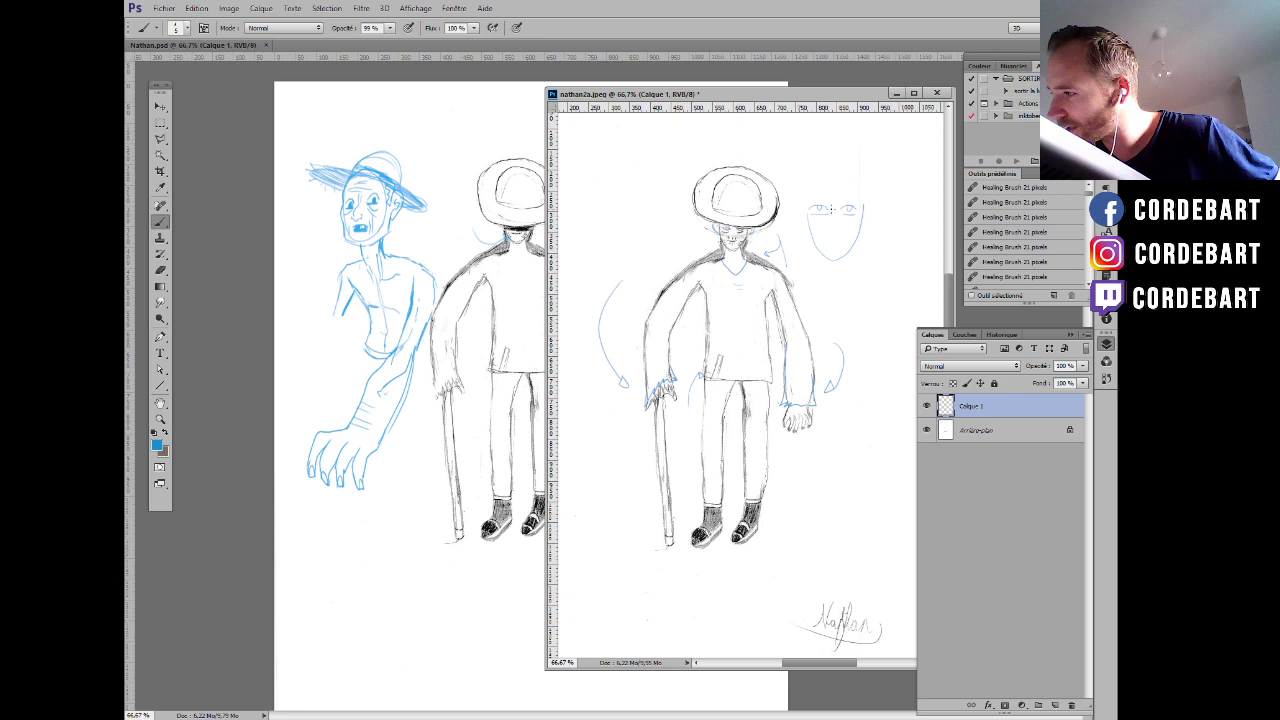
{"action": "mouse_move", "coordinate": [831, 216]}
{"action": "left_mouse_down"}
{"action": "mouse_move", "coordinate": [832, 256]}
{"action": "mouse_move", "coordinate": [817, 228]}
{"action": "mouse_move", "coordinate": [852, 229]}
{"action": "left_mouse_up"}
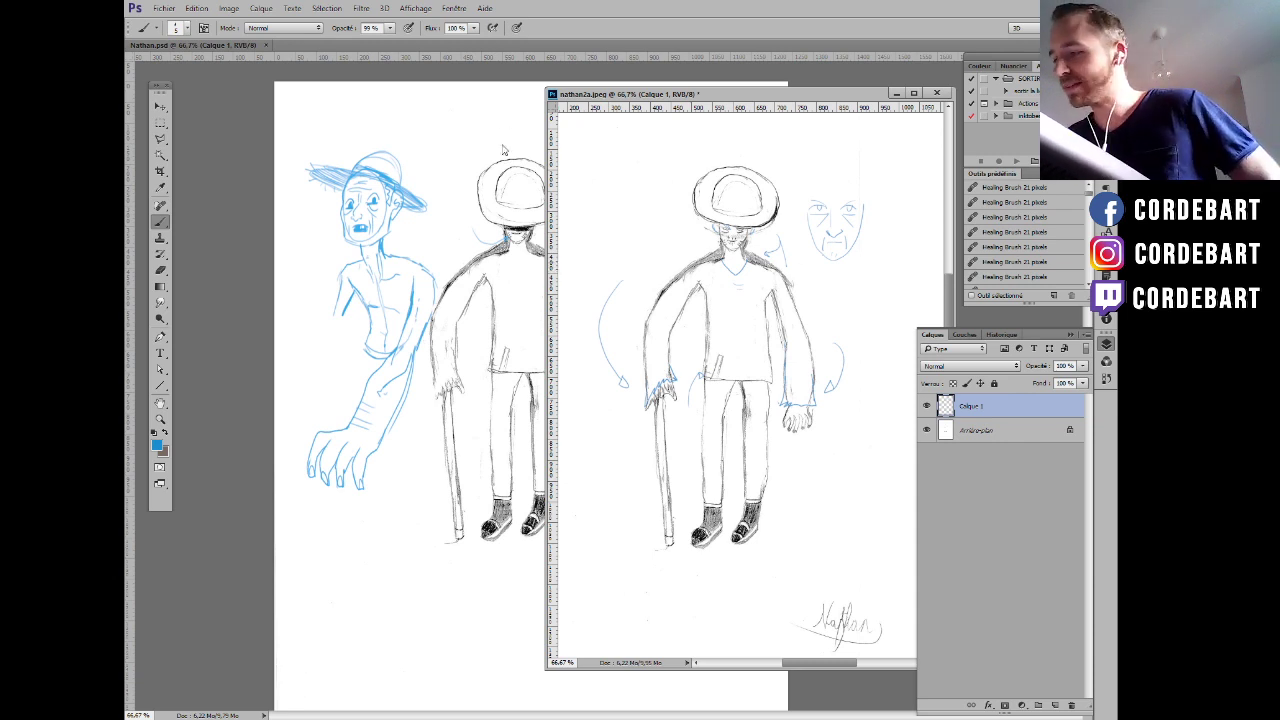
Save the annotated drawing as nathan2a.psd in Photoshop format in the cours2 folder.
{"action": "mouse_move", "coordinate": [713, 96]}
{"action": "left_mouse_down"}
{"action": "mouse_move", "coordinate": [494, 107]}
{"action": "mouse_move", "coordinate": [697, 158]}
{"action": "mouse_move", "coordinate": [643, 122]}
{"action": "left_mouse_up"}
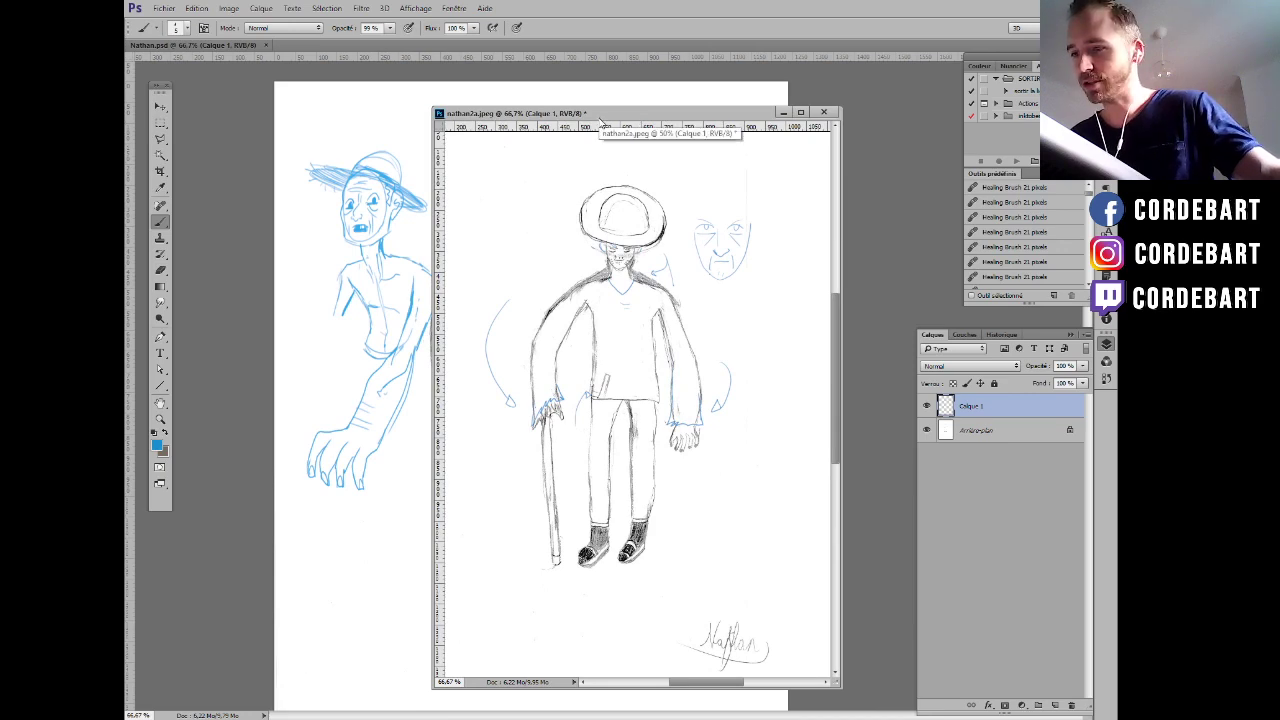
{"action": "key", "text": "ctrl+shift+s"}
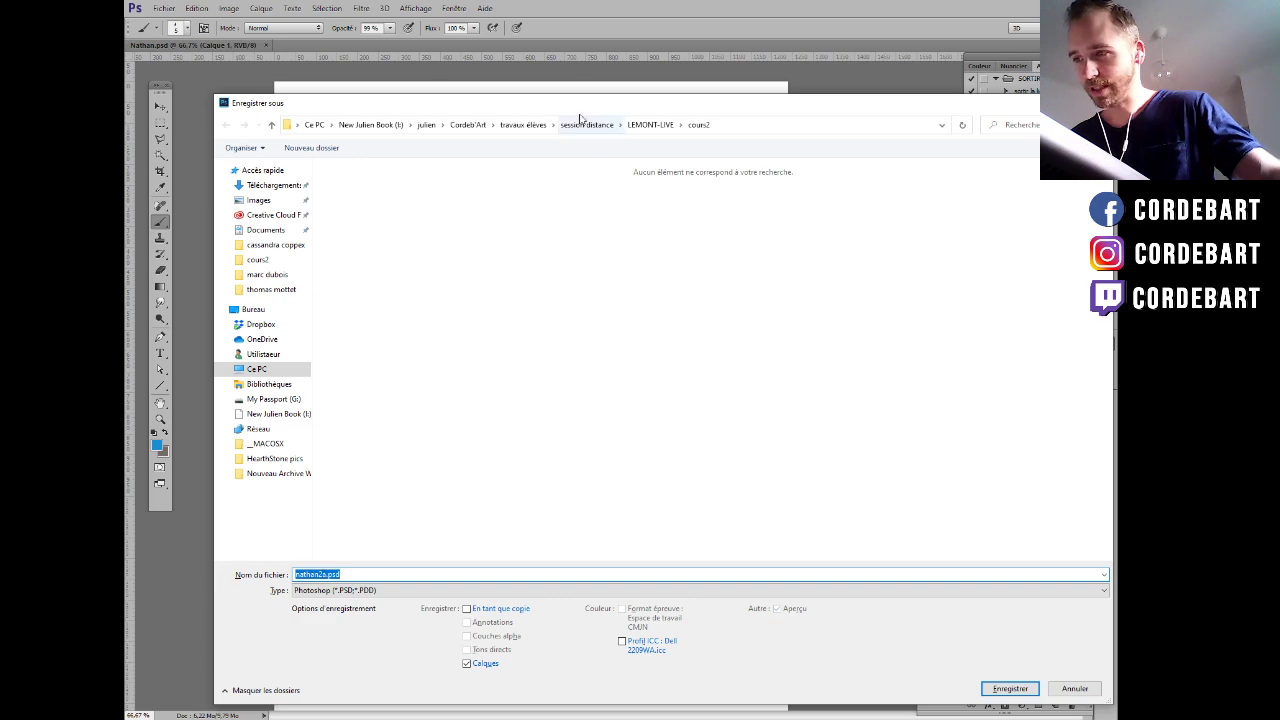
{"action": "mouse_move", "coordinate": [572, 100]}
{"action": "left_mouse_down"}
{"action": "mouse_move", "coordinate": [520, 369]}
{"action": "mouse_move", "coordinate": [560, 74]}
{"action": "left_mouse_up"}
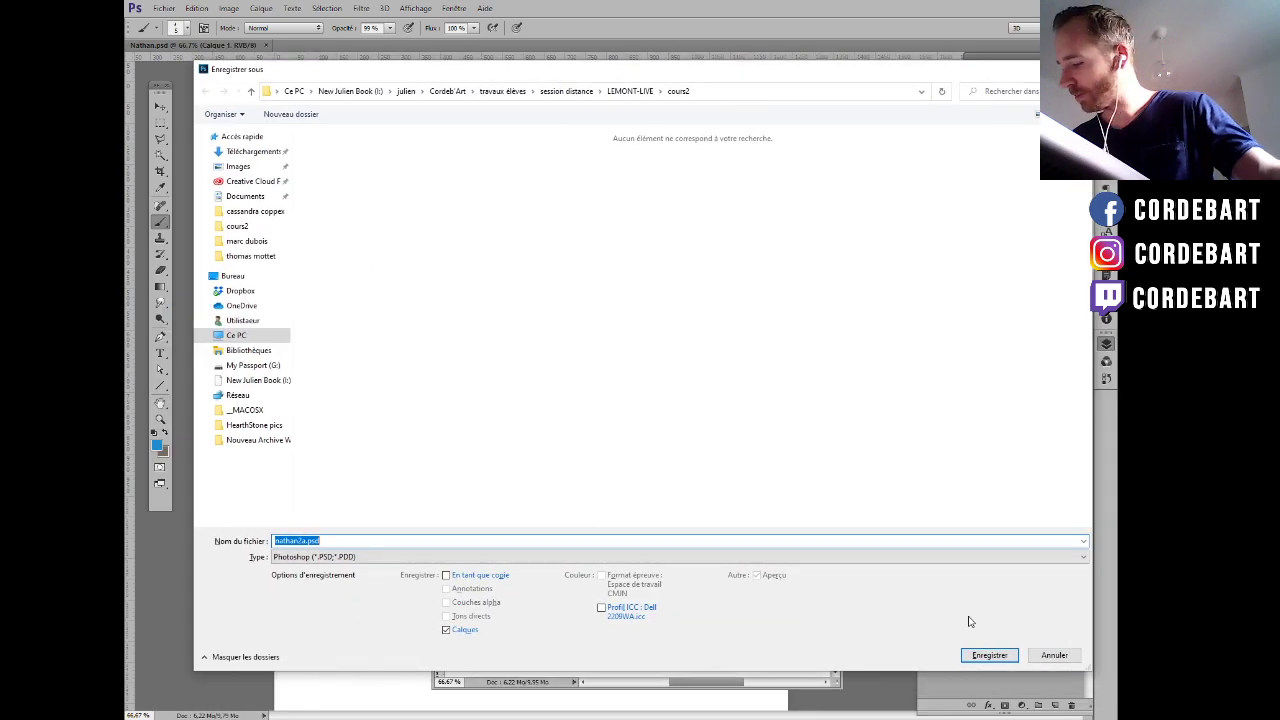
{"action": "left_click", "coordinate": [988, 655]}
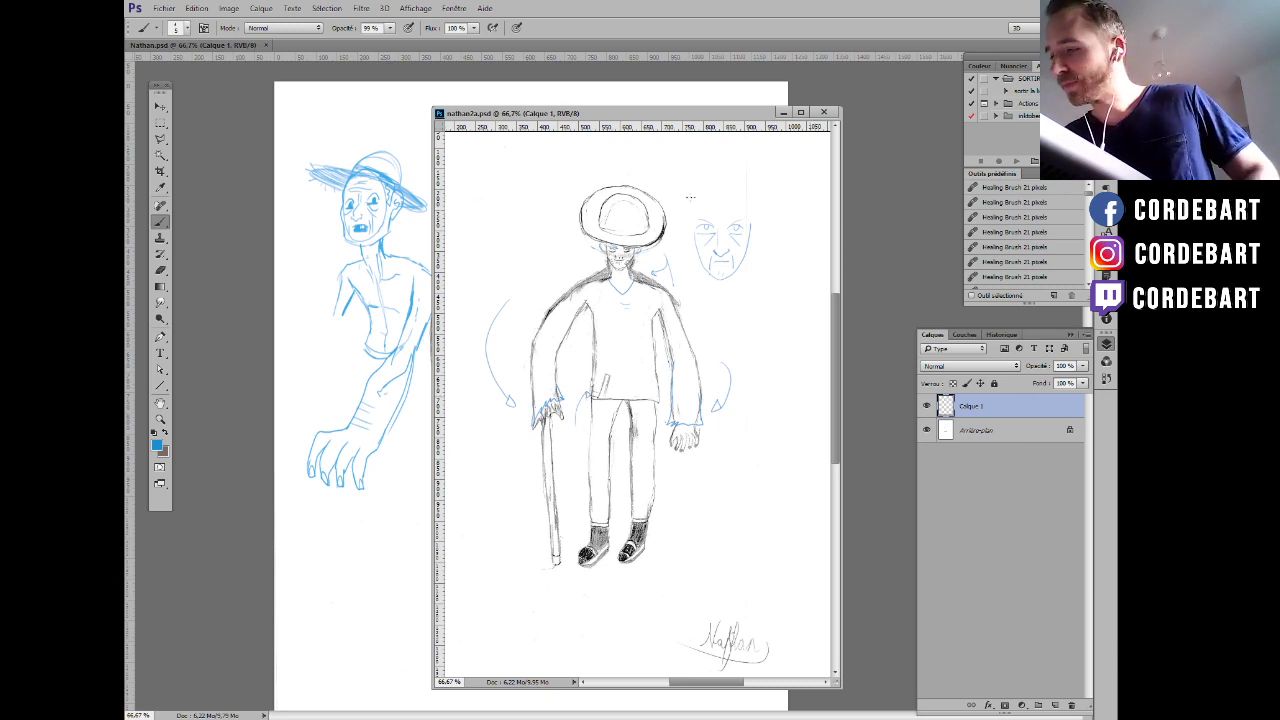
Maximize nathan2a.psd to review the annotations, and close both it and Nathan.psd.
{"action": "scroll", "coordinate": [733, 348], "scroll_direction": "up", "scroll_amount": 1, "text": "alt"}
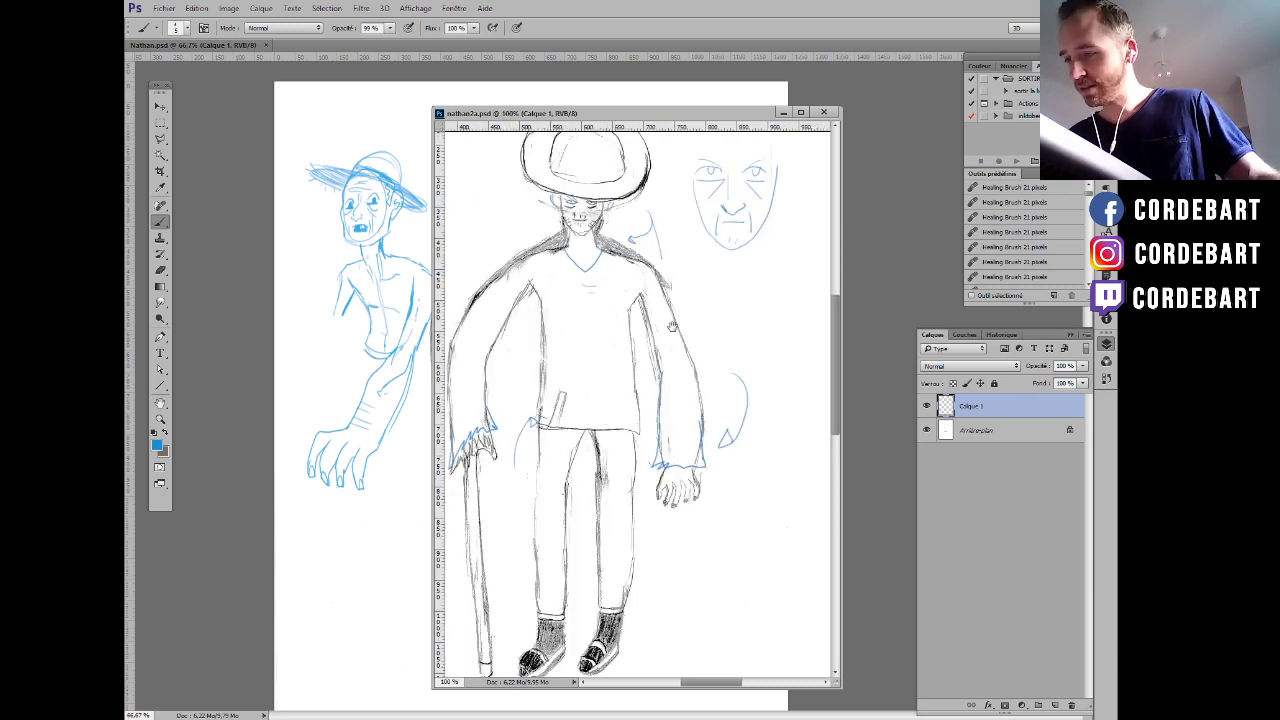
{"action": "left_click", "coordinate": [801, 113]}
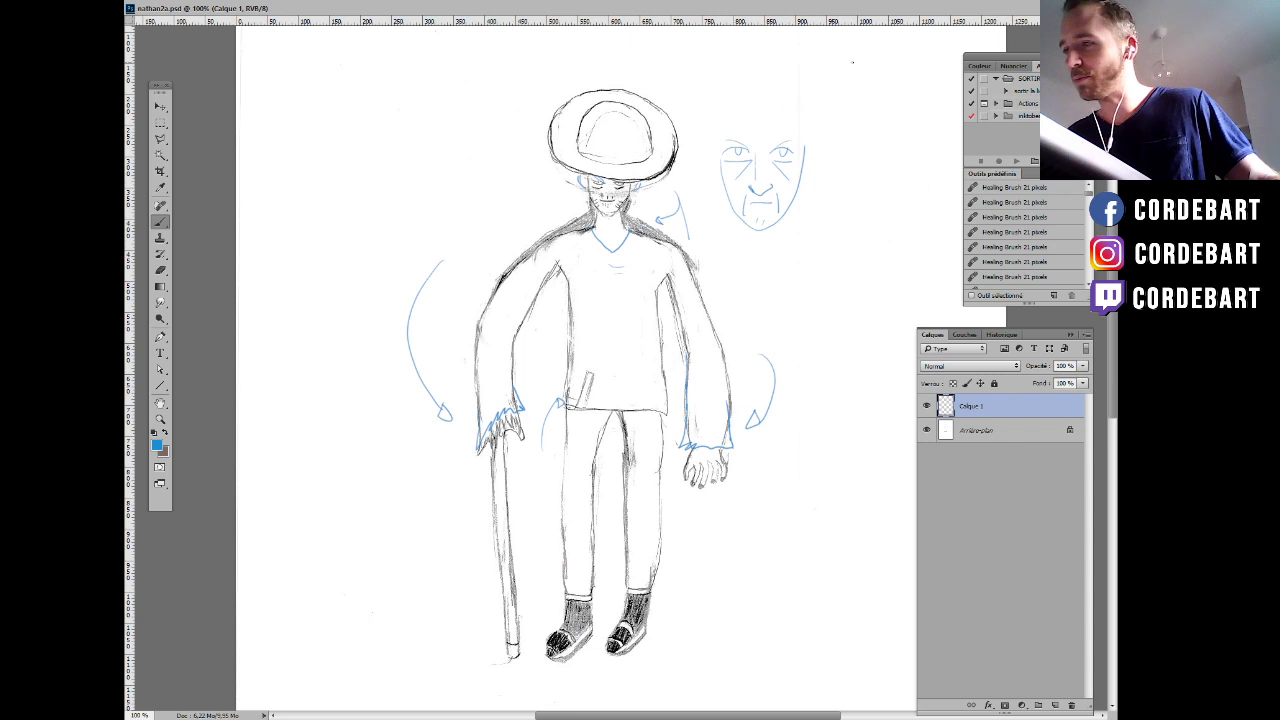
{"action": "key", "text": "ctrl+w"}
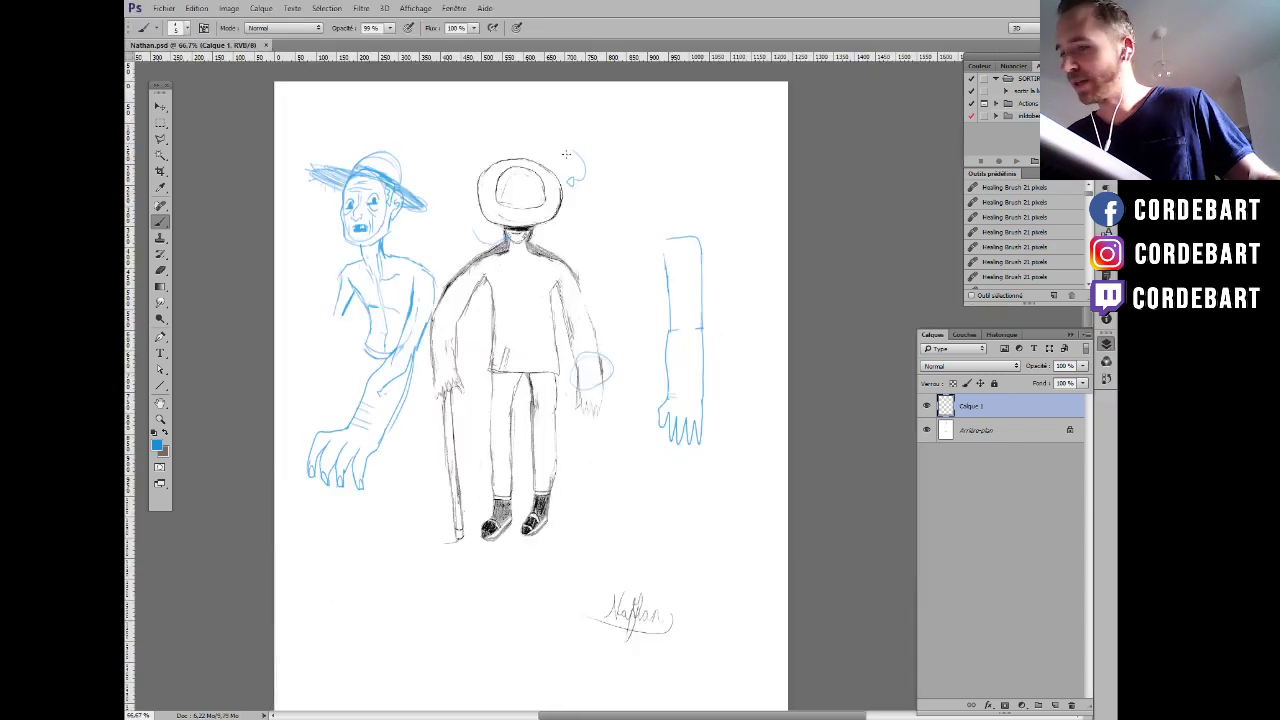
{"action": "left_click", "coordinate": [266, 46]}
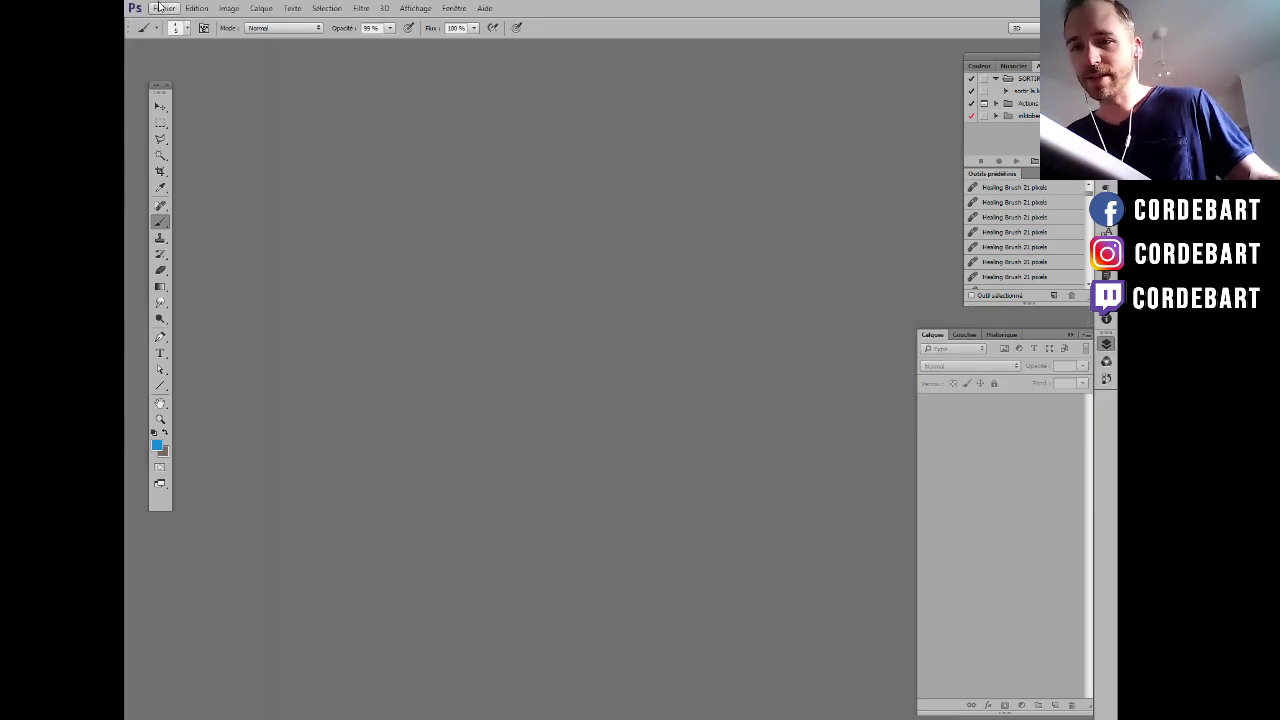
Open nicolas.psd from the "cours 1" folder inside LEMONT-LIVE.
{"action": "left_click", "coordinate": [163, 8]}
{"action": "left_click", "coordinate": [172, 34]}
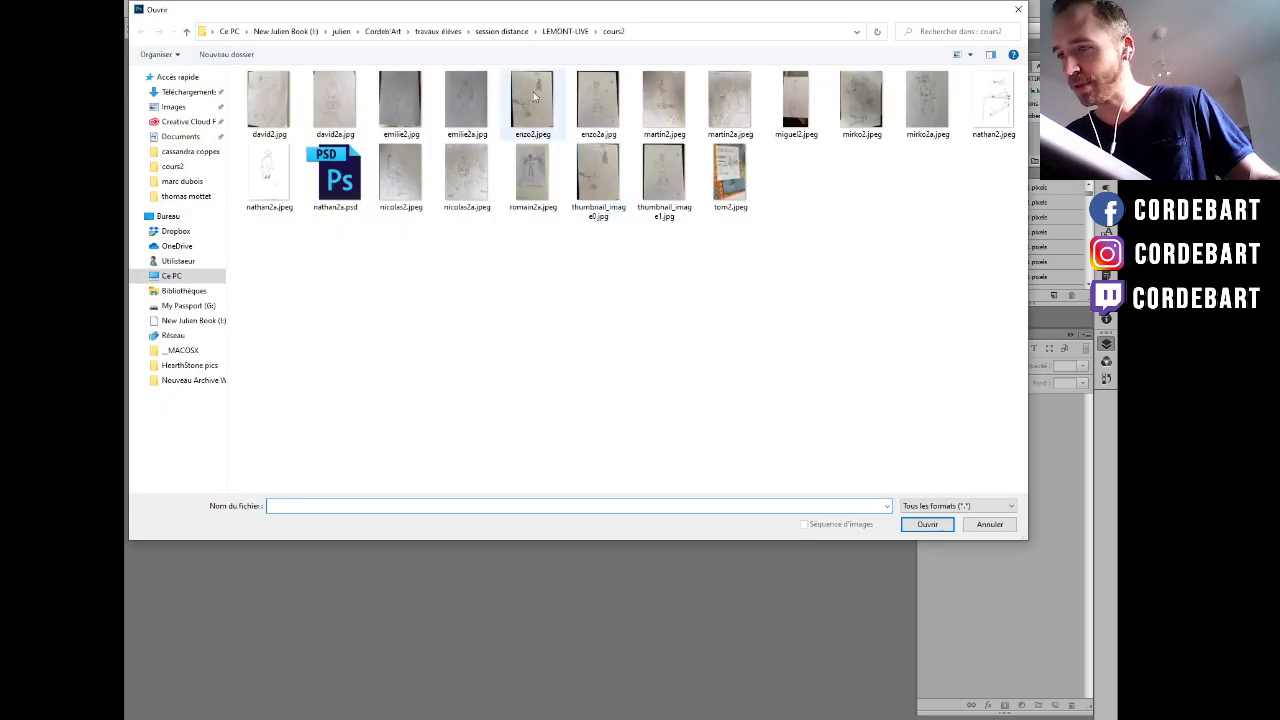
{"action": "left_click", "coordinate": [565, 32]}
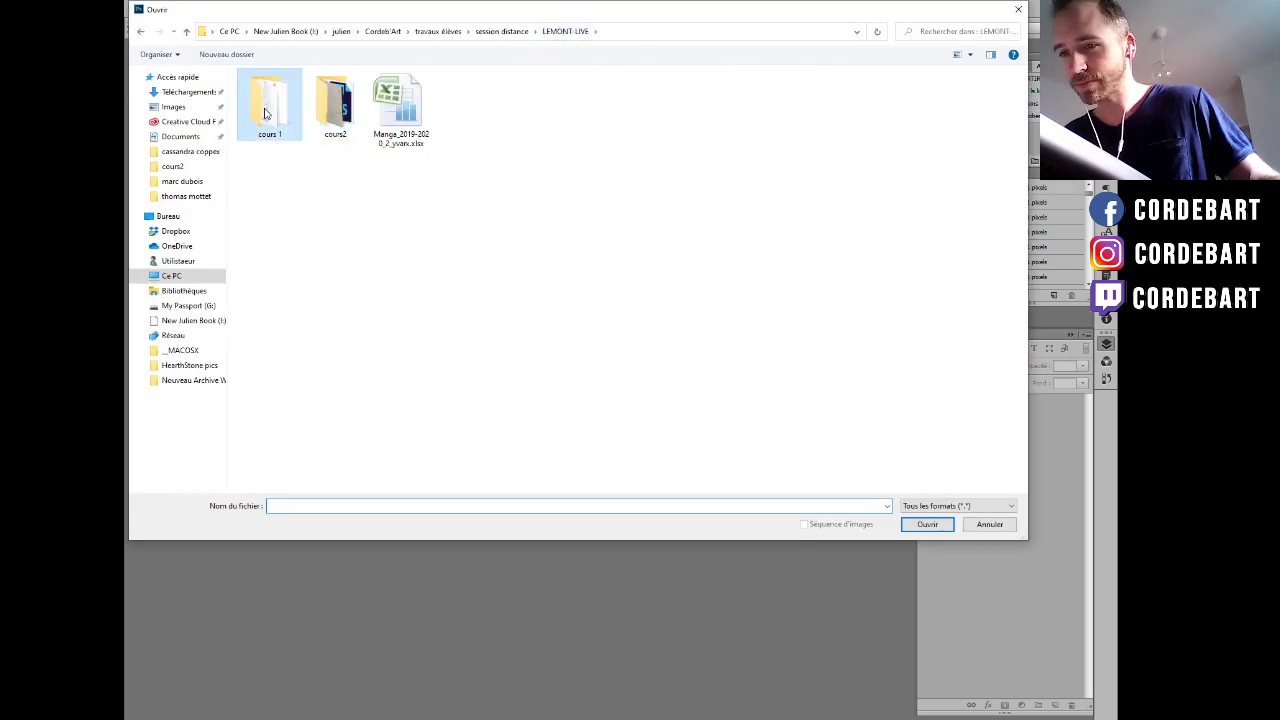
{"action": "double_click", "coordinate": [269, 104]}
{"action": "double_click", "coordinate": [268, 288]}
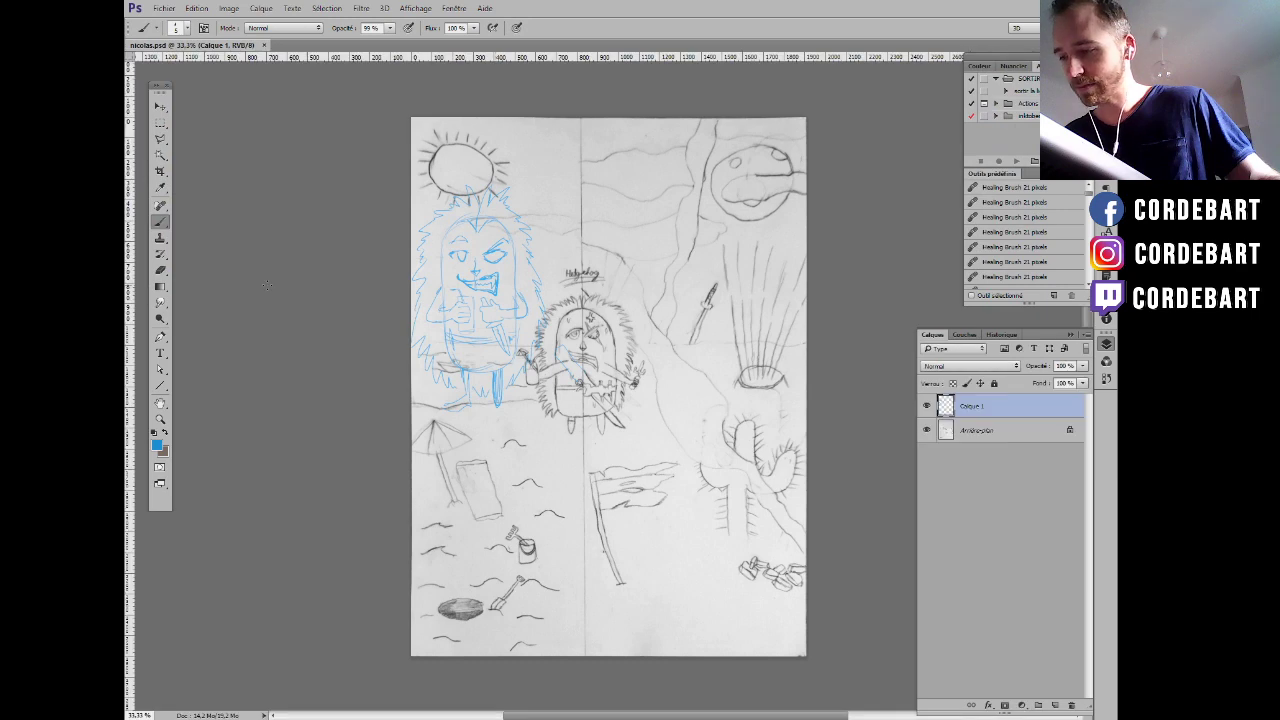
Open nicolas2a.jpeg from the cours2 folder and place nicolas.psd in a floating window beside it for comparison.
{"action": "left_click", "coordinate": [164, 8]}
{"action": "left_click", "coordinate": [183, 36]}
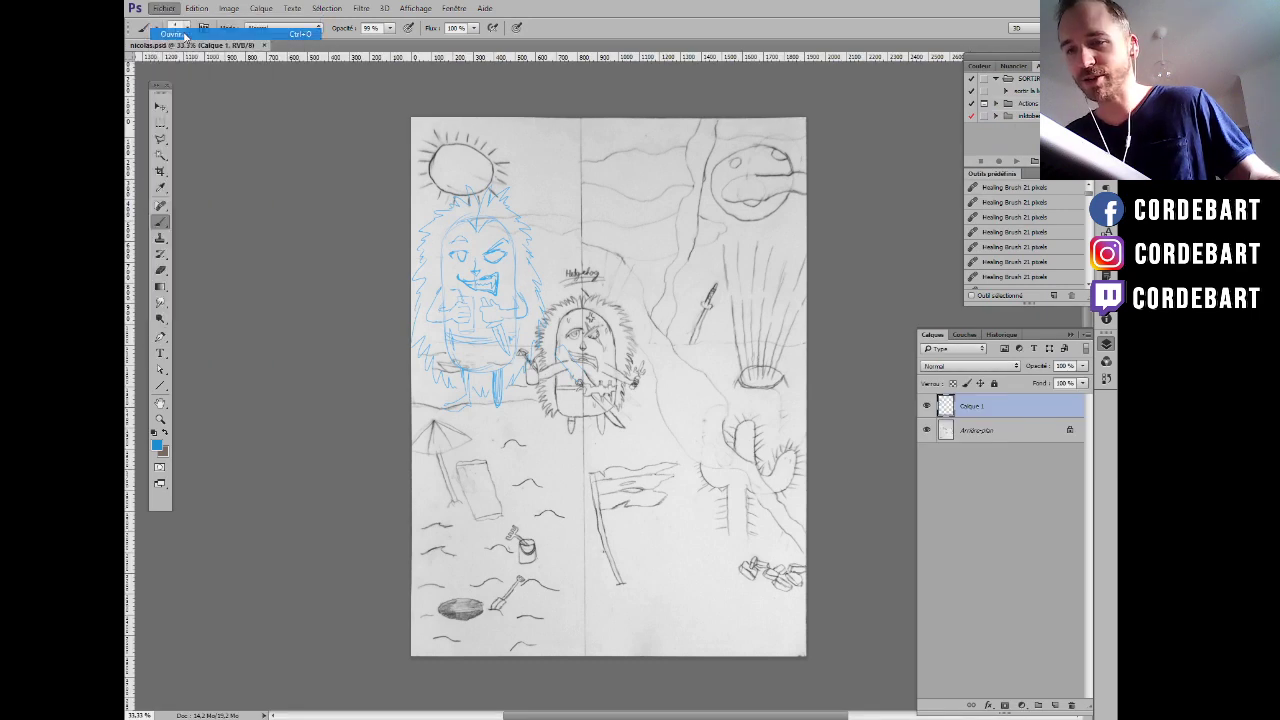
{"action": "left_click", "coordinate": [565, 31]}
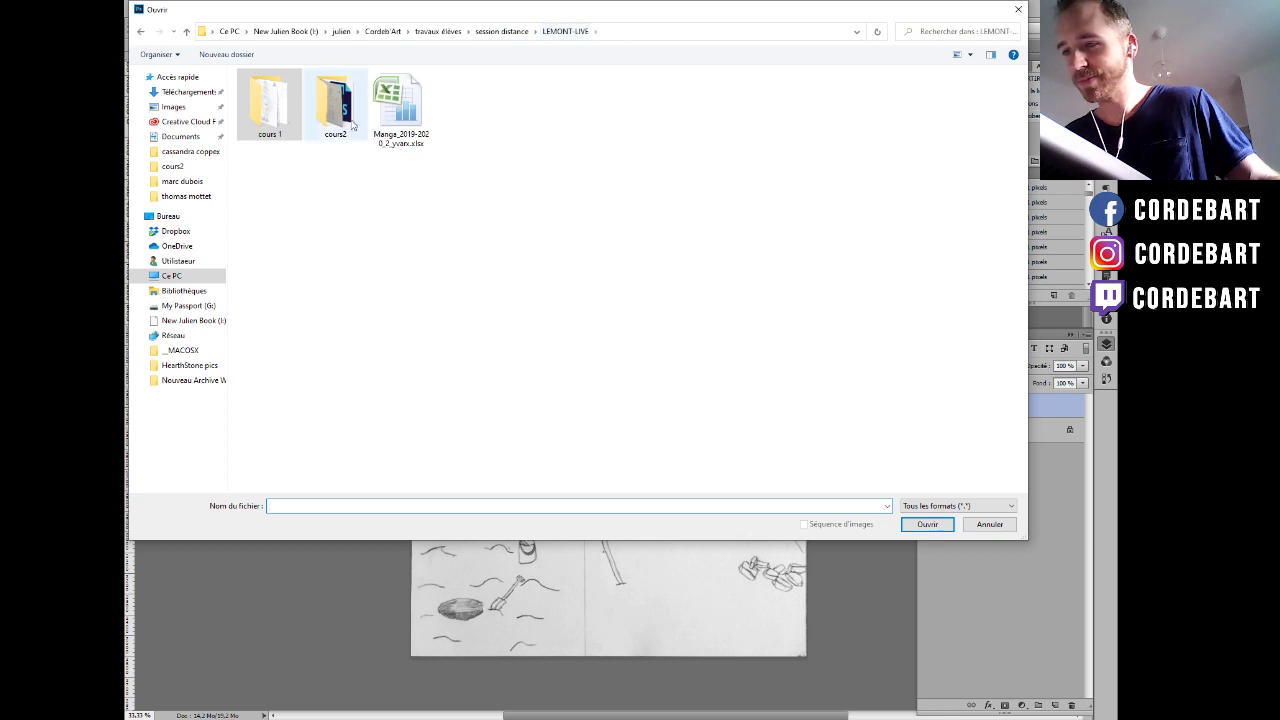
{"action": "double_click", "coordinate": [330, 118]}
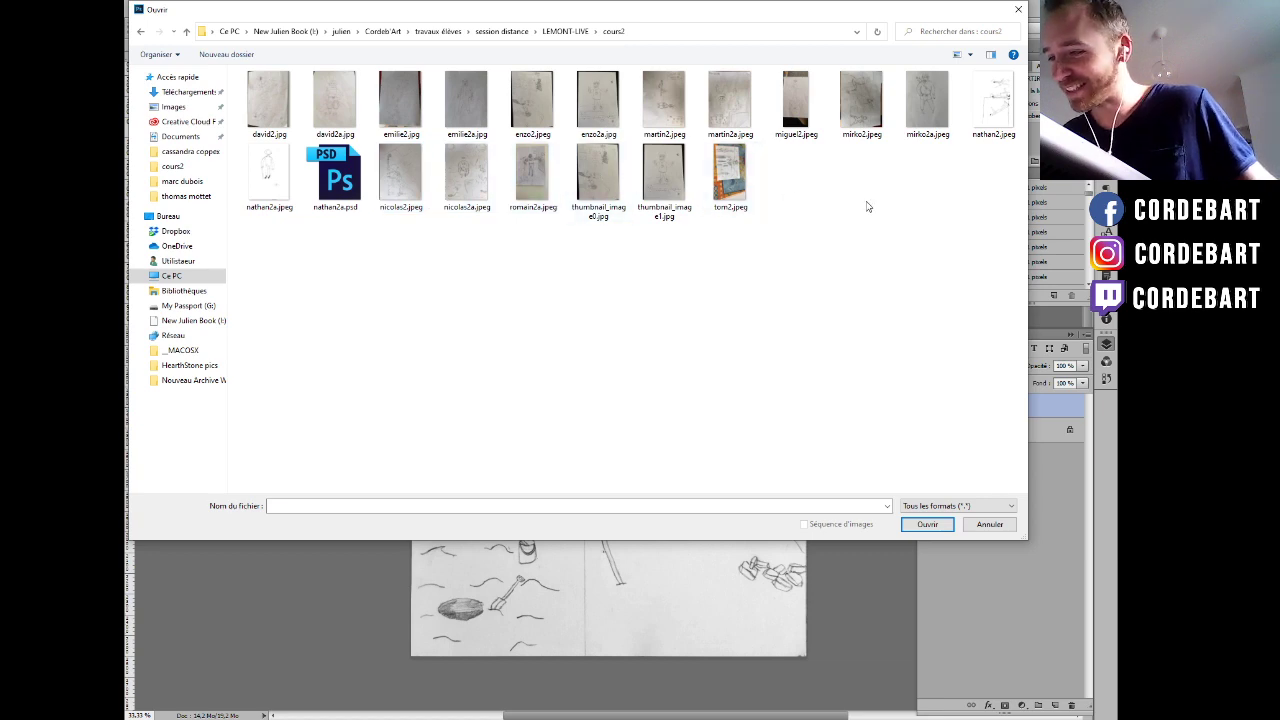
{"action": "double_click", "coordinate": [467, 180]}
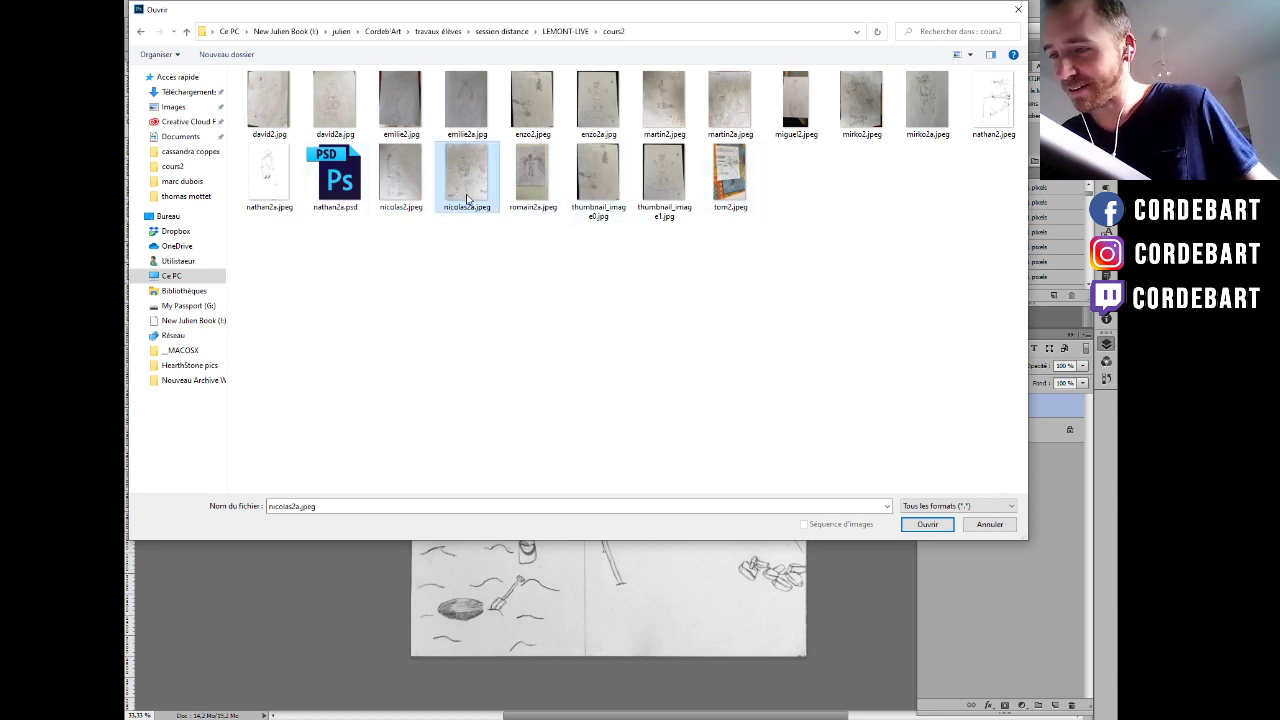
{"action": "left_click_drag", "start_coordinate": [300, 40], "coordinate": [362, 87]}
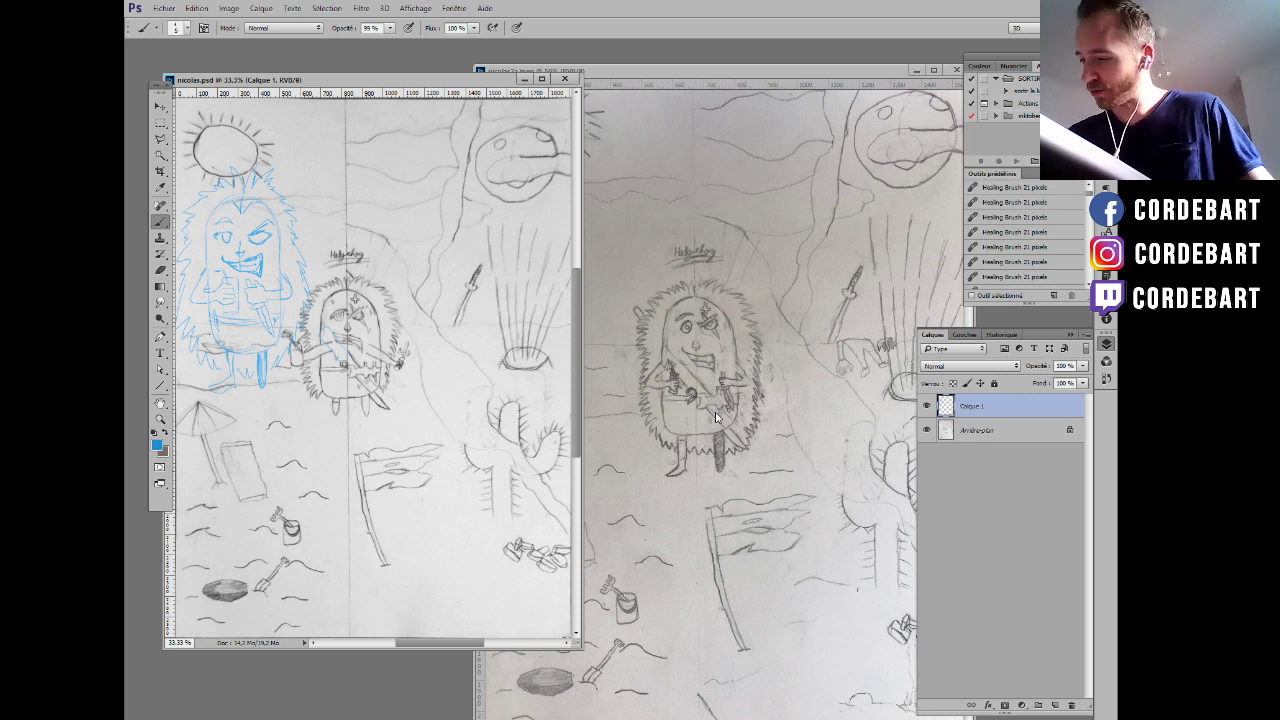
Sketch blue spine strokes beside and on the hedgehog in nicolas2a.jpeg, and mark its mouth with a thicker brush.
{"action": "left_click", "coordinate": [668, 360]}
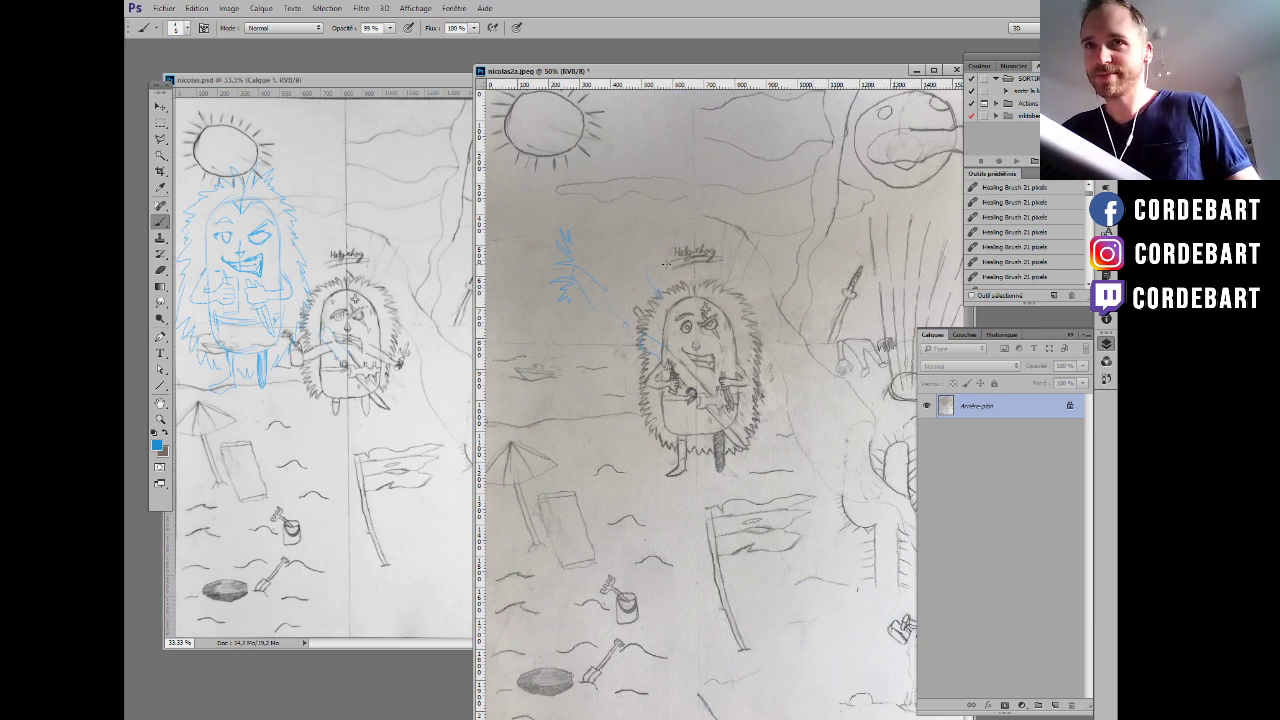
{"action": "right_click", "coordinate": [665, 264]}
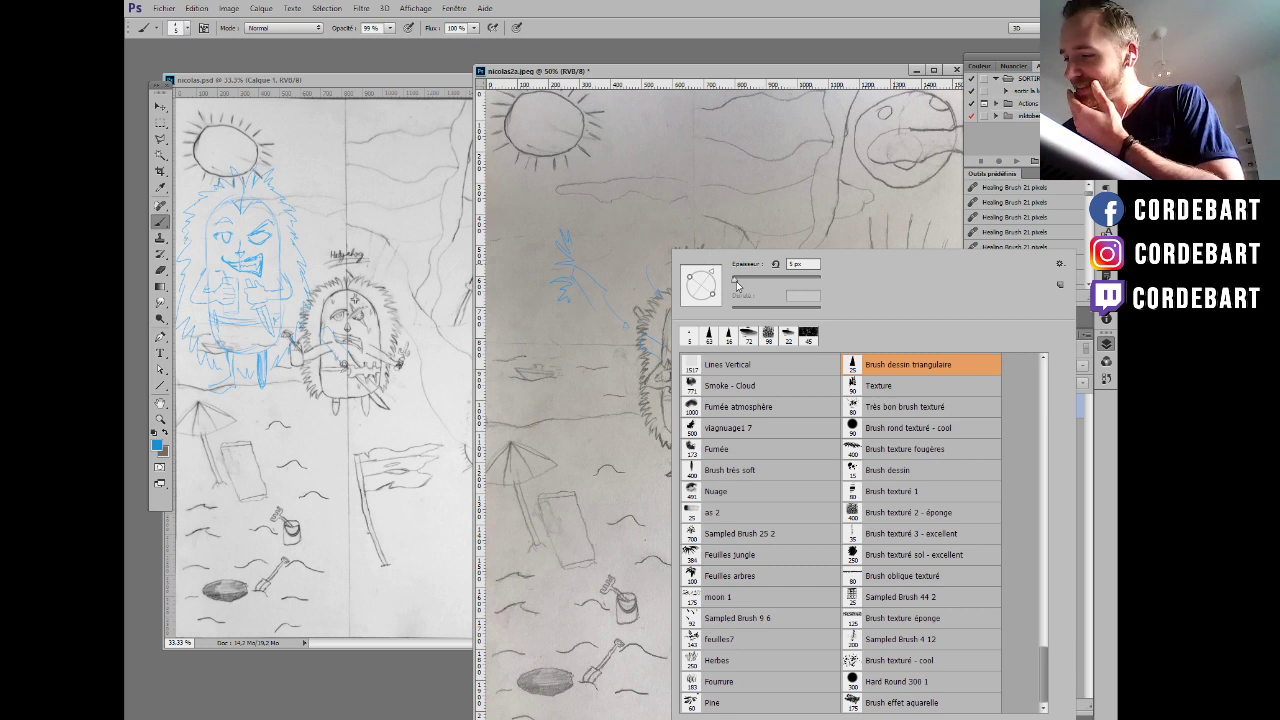
{"action": "left_click_drag", "start_coordinate": [740, 287], "coordinate": [736, 270]}
{"action": "left_click", "coordinate": [831, 74]}
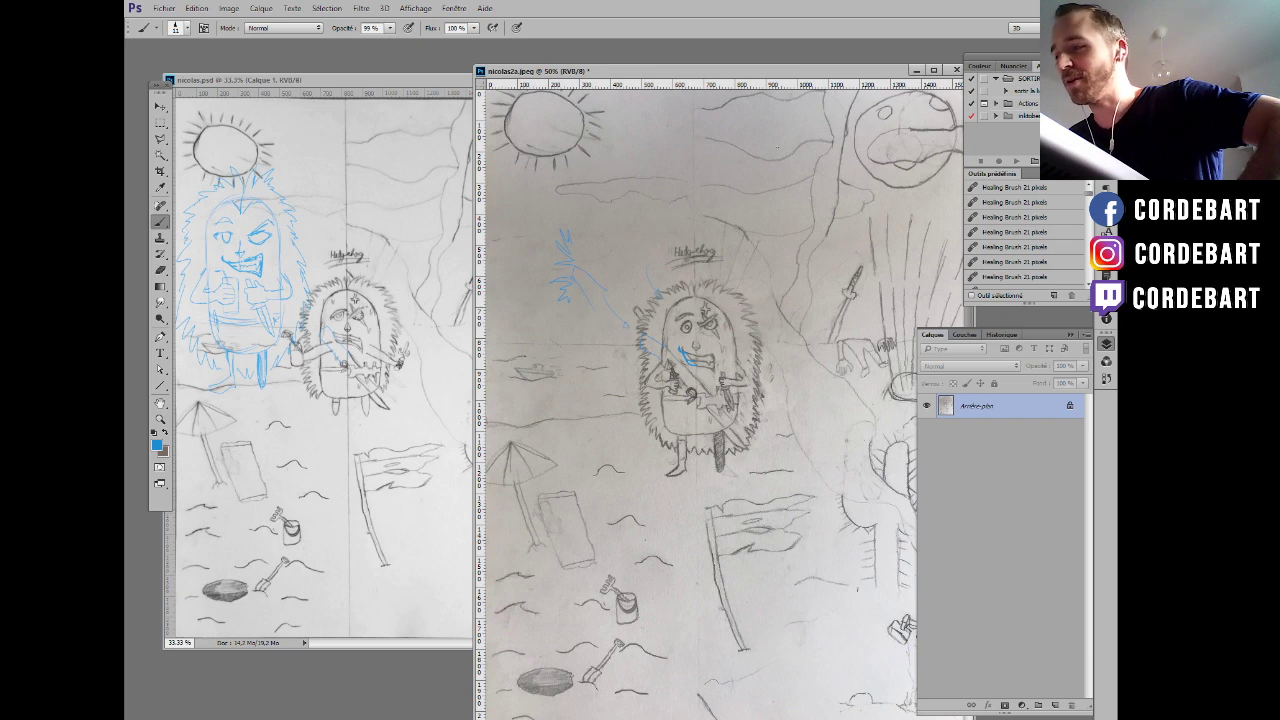
Close nicolas2a.jpeg without saving the changes, and close nicolas.psd.
{"action": "left_click_drag", "start_coordinate": [792, 79], "coordinate": [640, 91]}
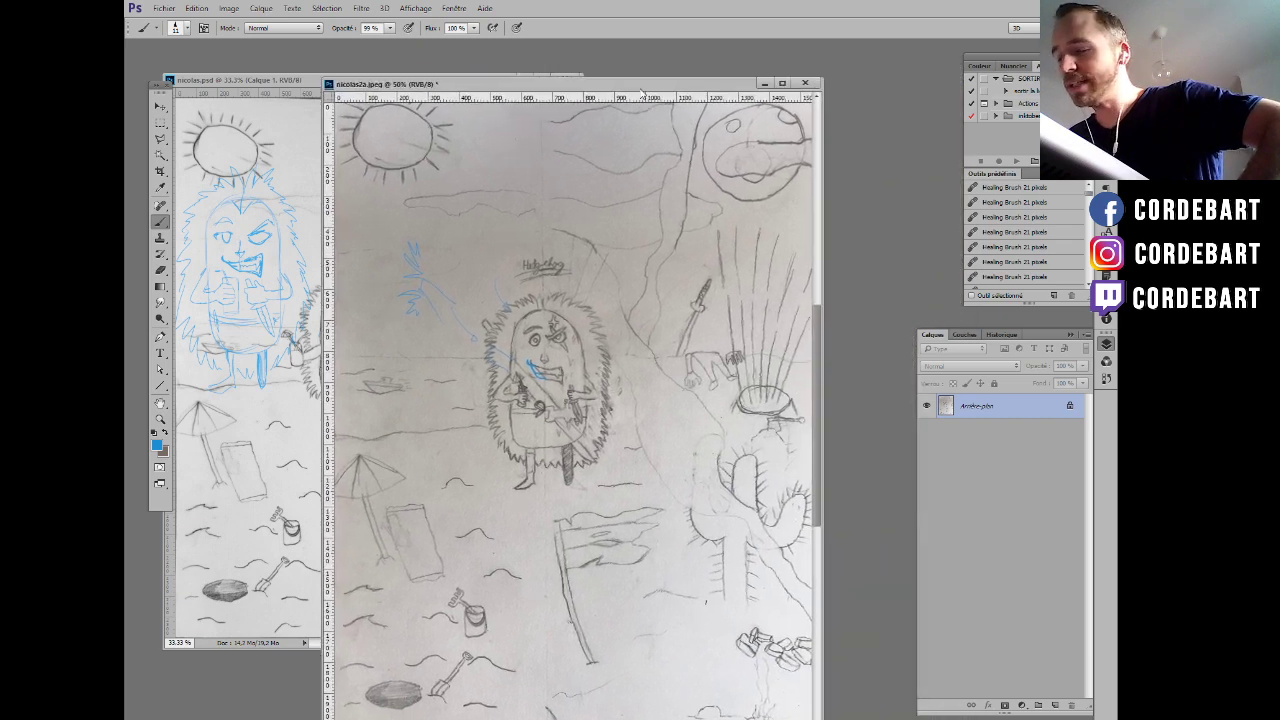
{"action": "left_click", "coordinate": [805, 83]}
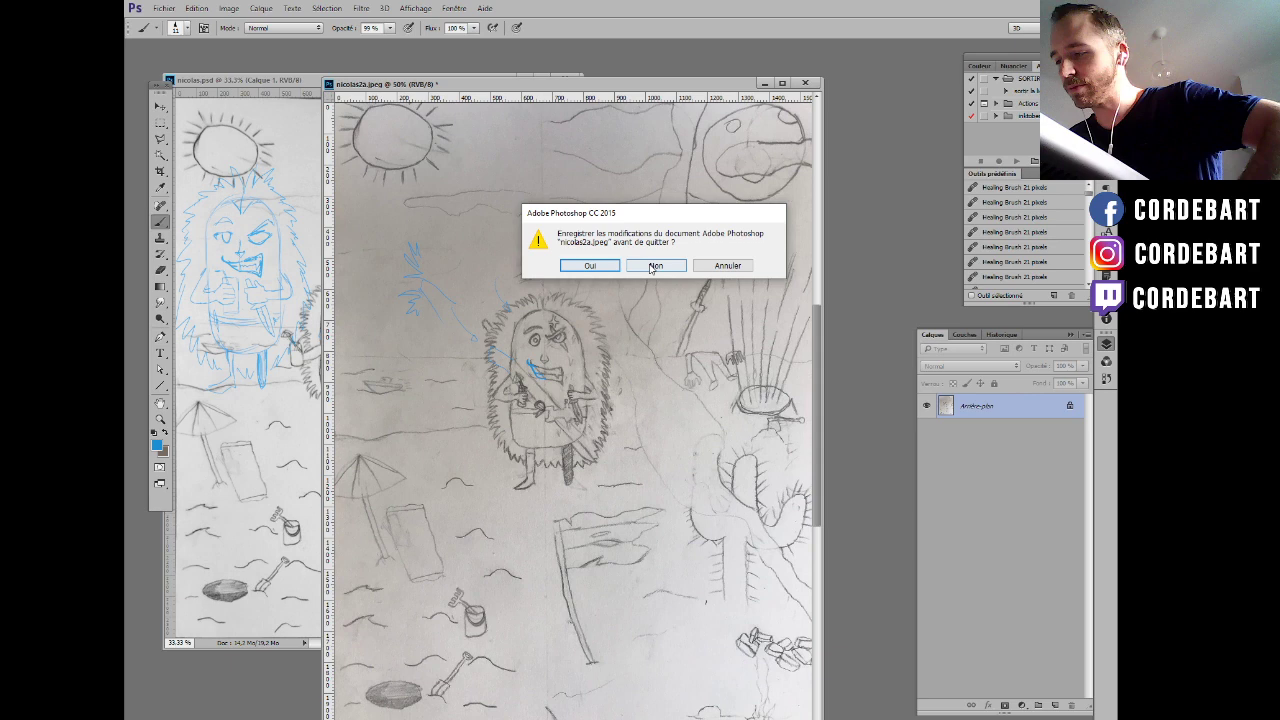
{"action": "left_click", "coordinate": [653, 266]}
{"action": "left_click", "coordinate": [575, 82]}
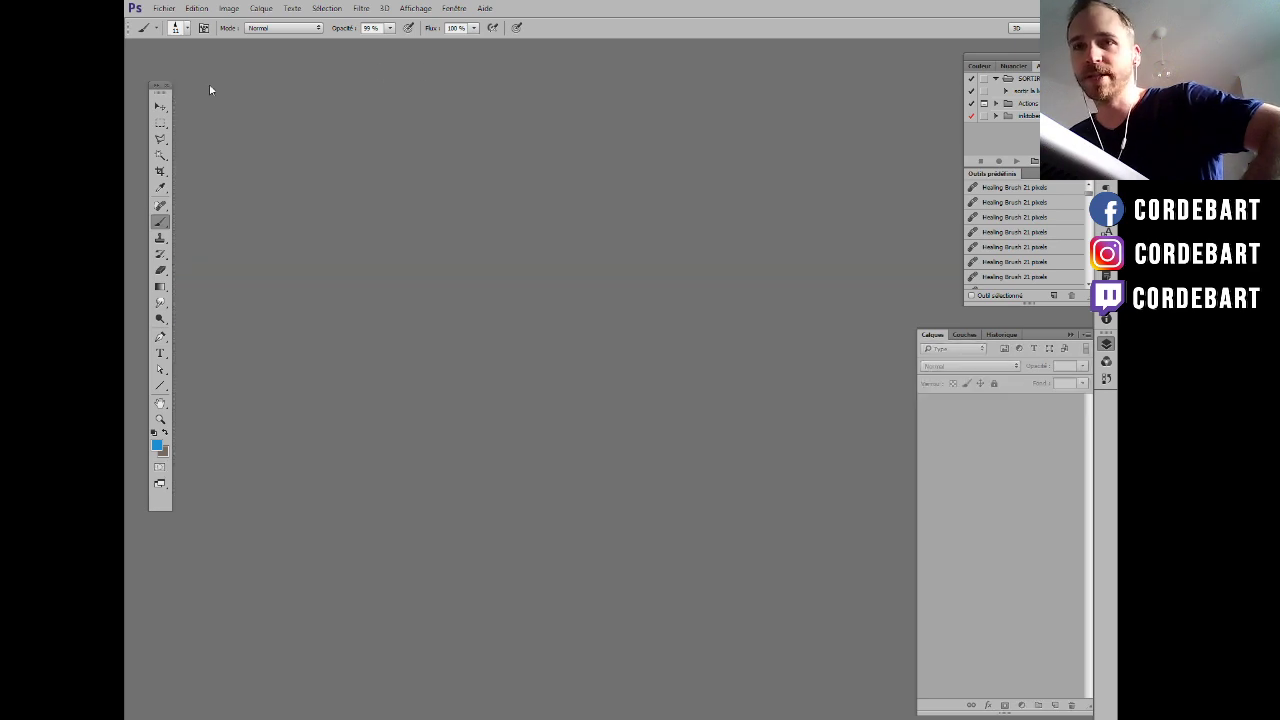
Open enzo.psd from the "cours 1" folder inside LEMONT-LIVE.
{"action": "left_click", "coordinate": [196, 8]}
{"action": "left_click", "coordinate": [181, 35]}
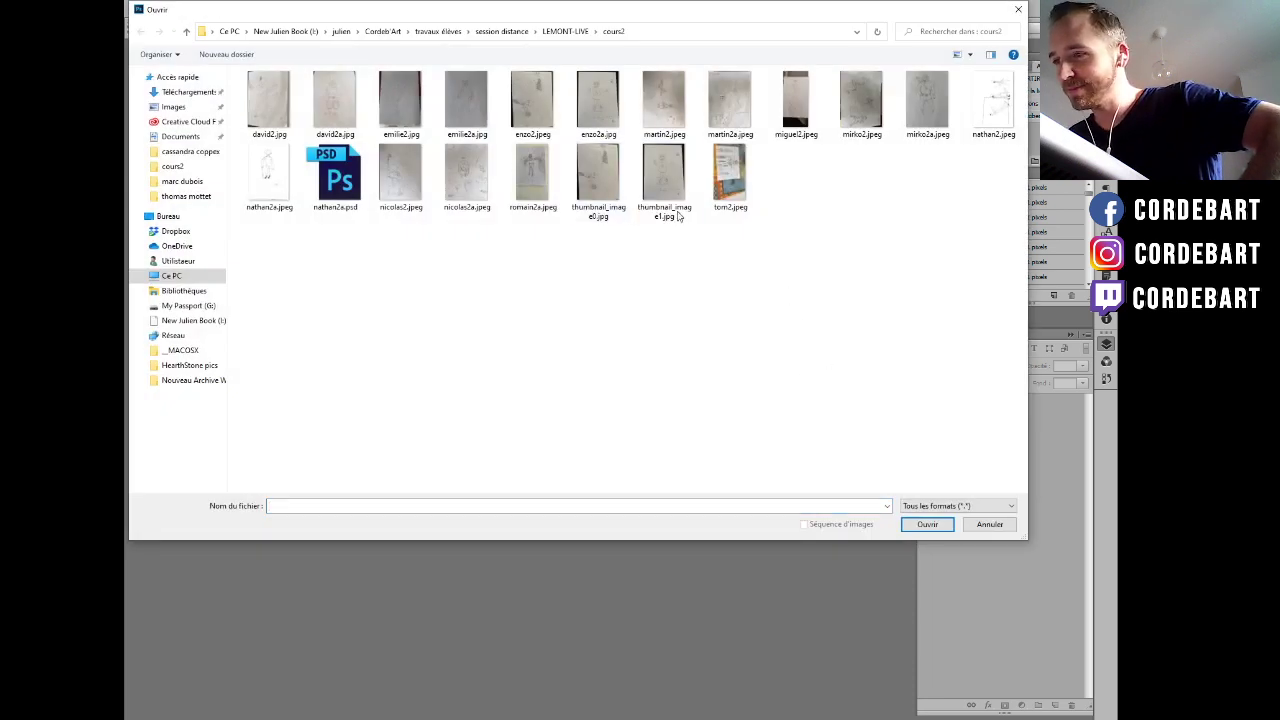
{"action": "left_click", "coordinate": [566, 31]}
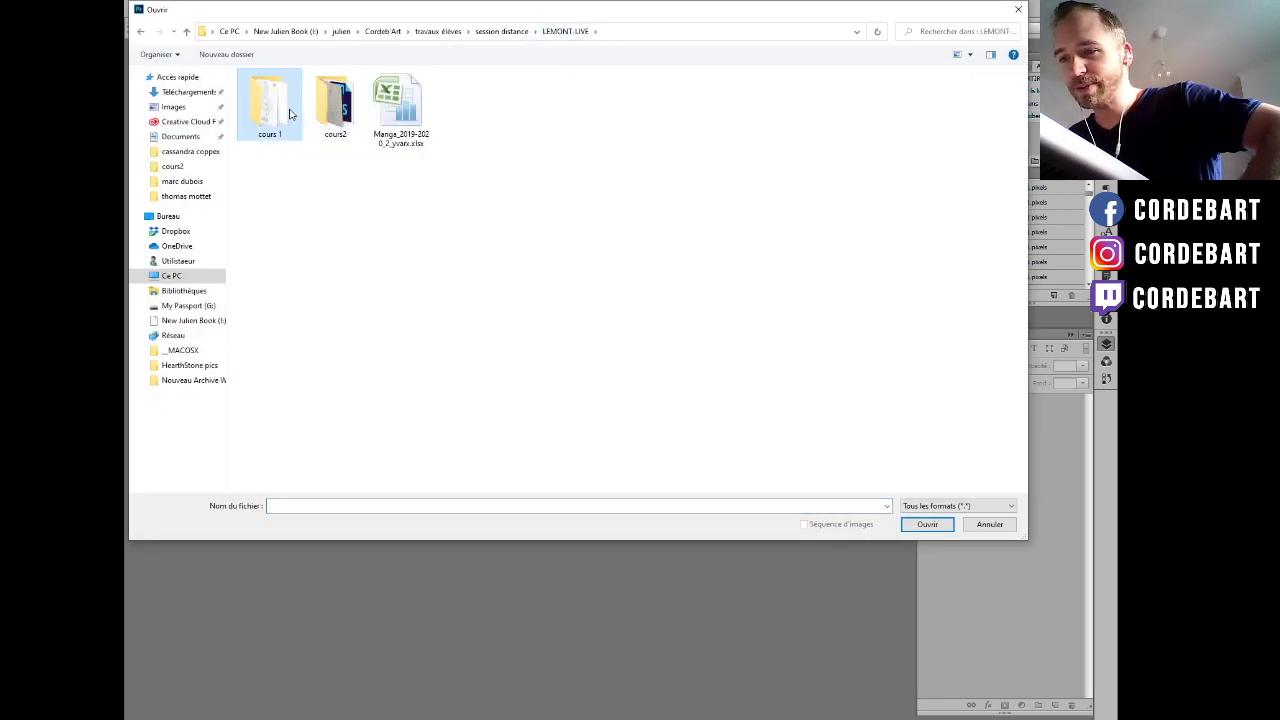
{"action": "double_click", "coordinate": [291, 115]}
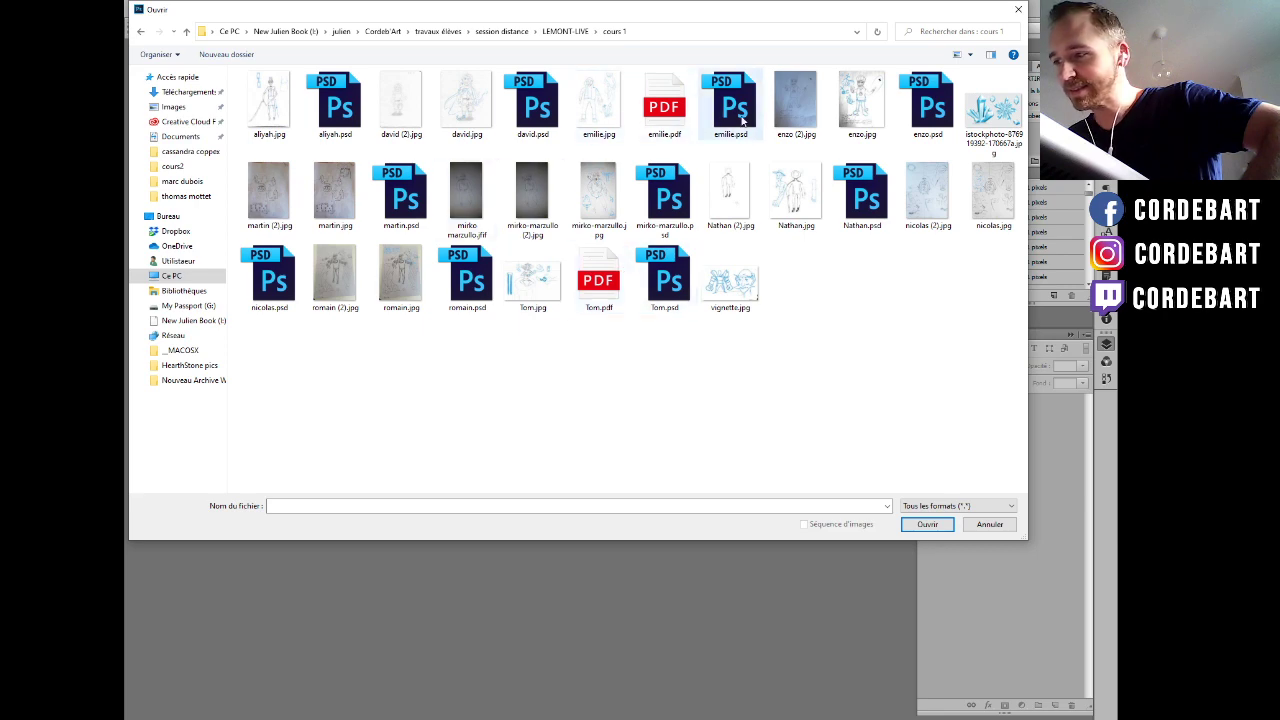
{"action": "double_click", "coordinate": [921, 110]}
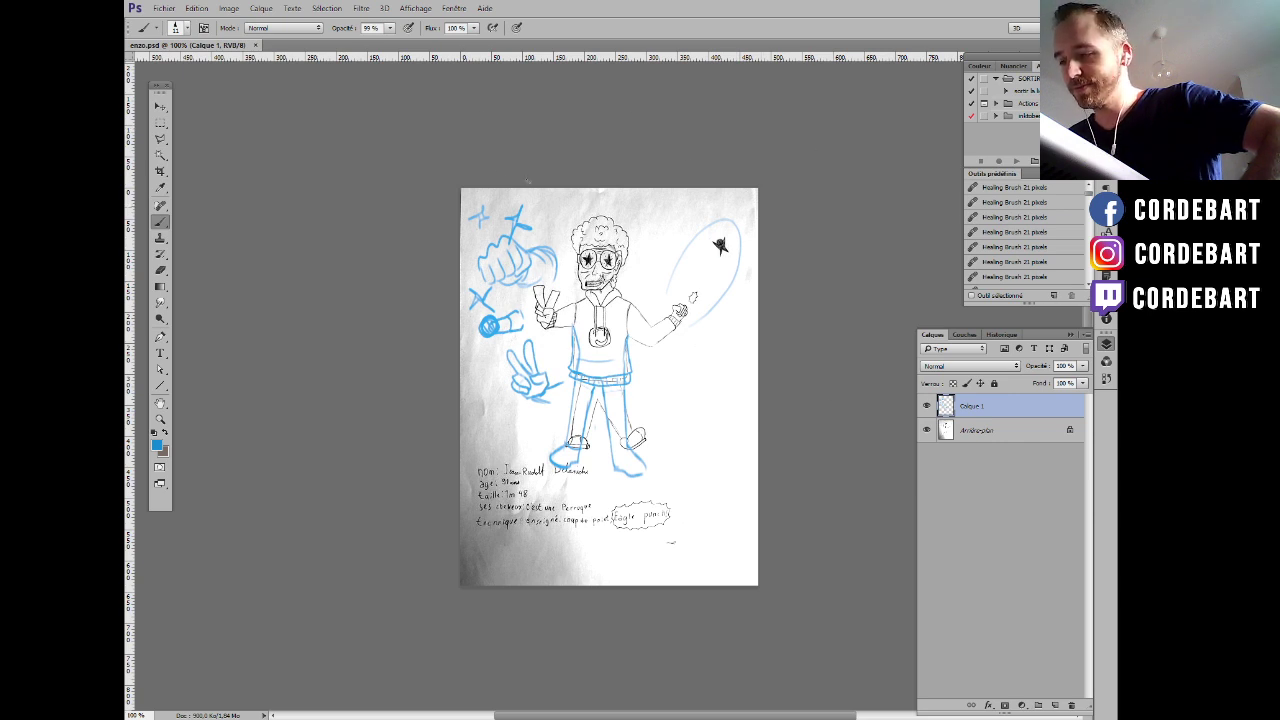
Open enzo2a.jpg from the cours2 folder inside LEMONT-LIVE.
{"action": "left_click", "coordinate": [164, 8]}
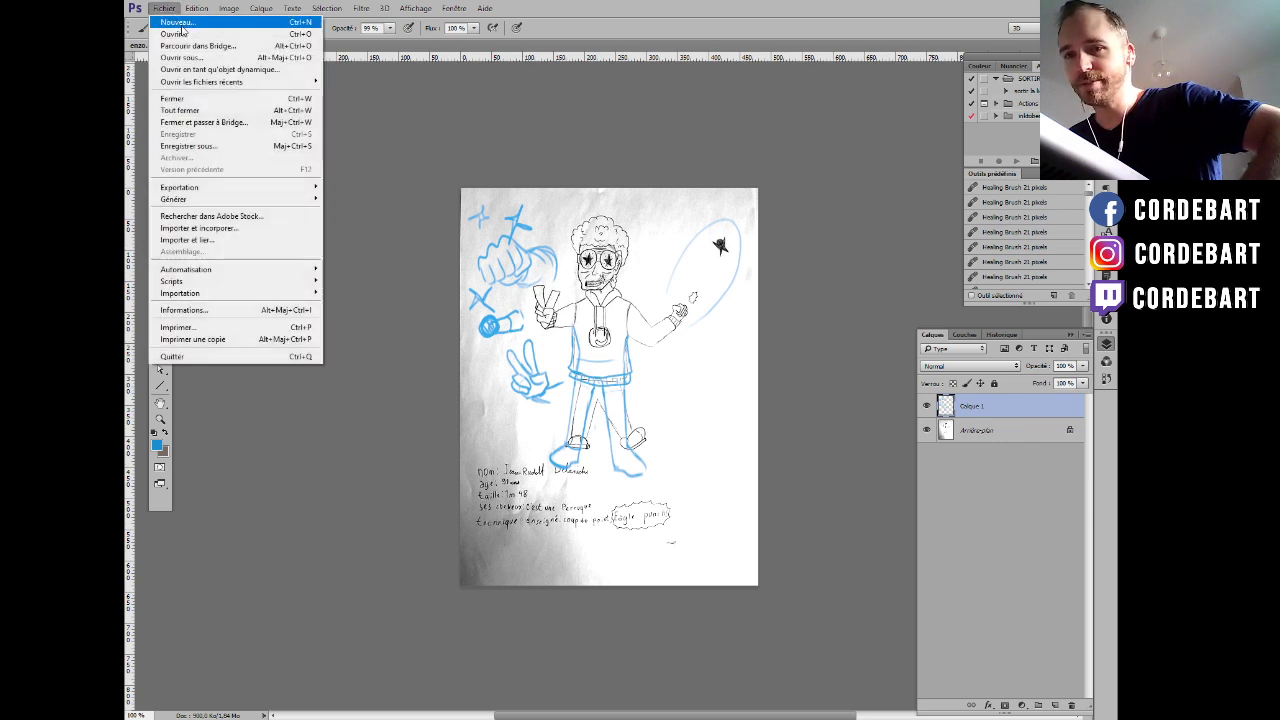
{"action": "left_click", "coordinate": [184, 33]}
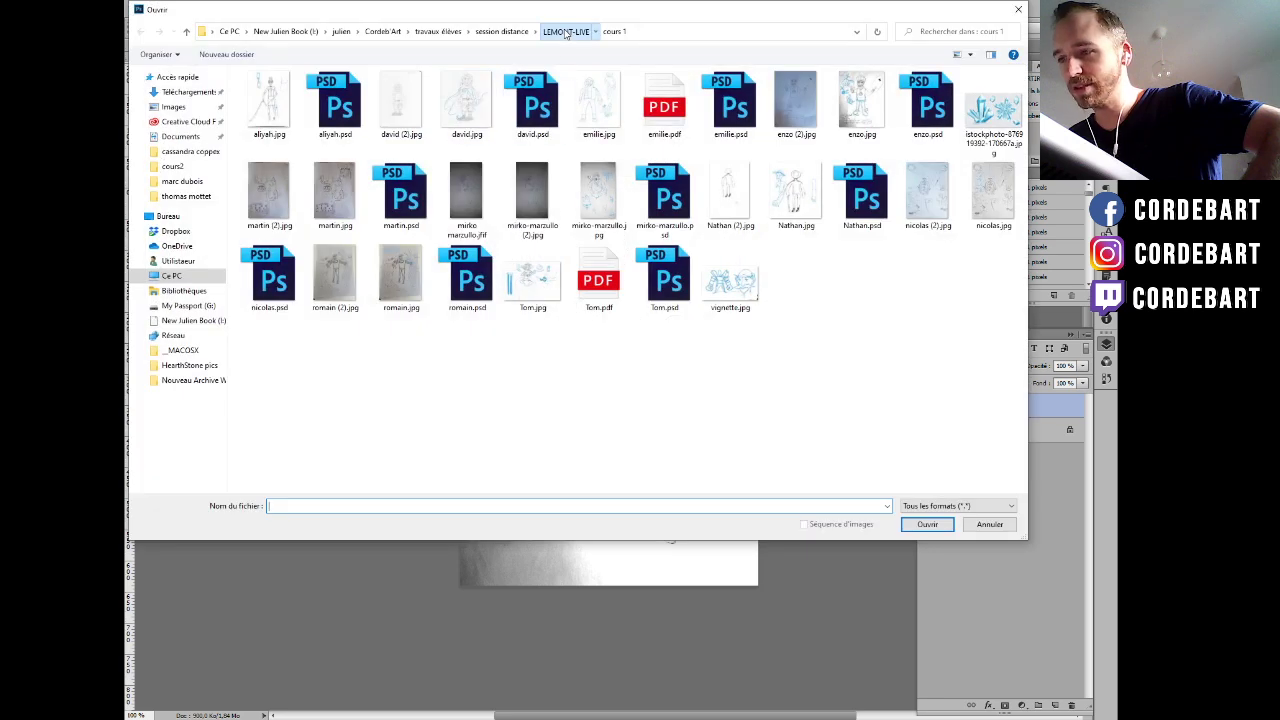
{"action": "left_click", "coordinate": [565, 31]}
{"action": "double_click", "coordinate": [333, 120]}
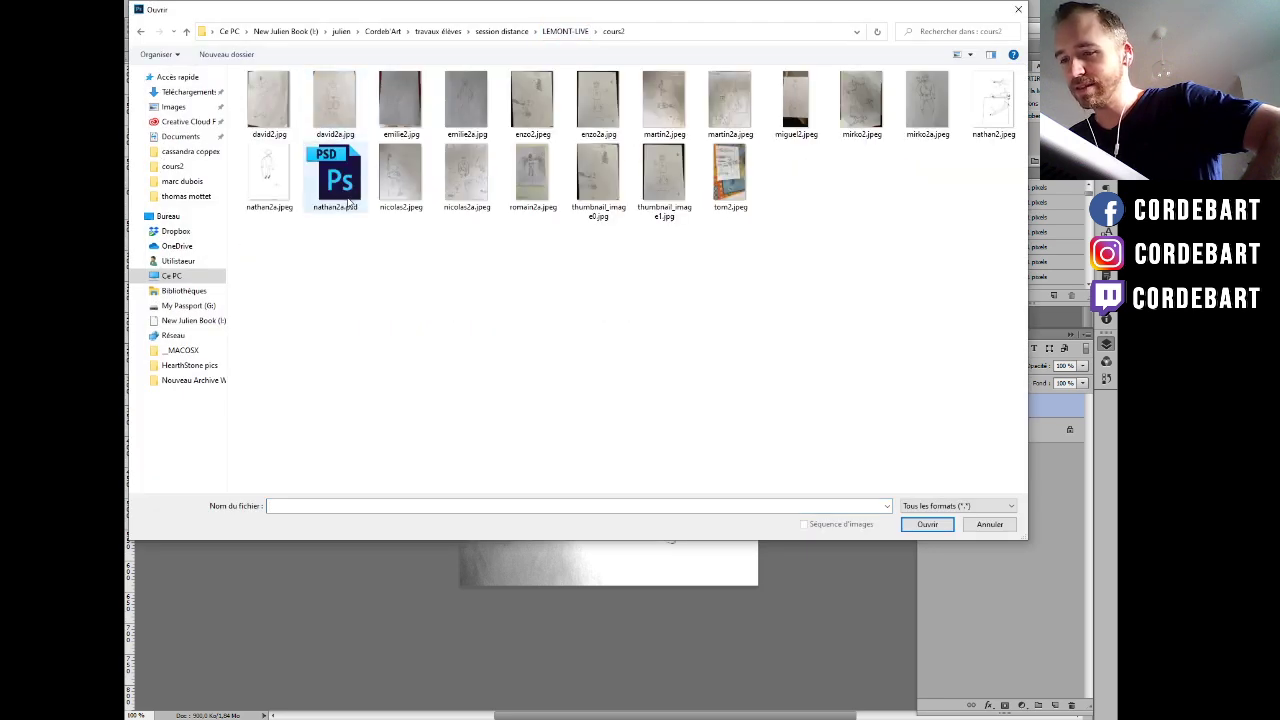
{"action": "double_click", "coordinate": [603, 119]}
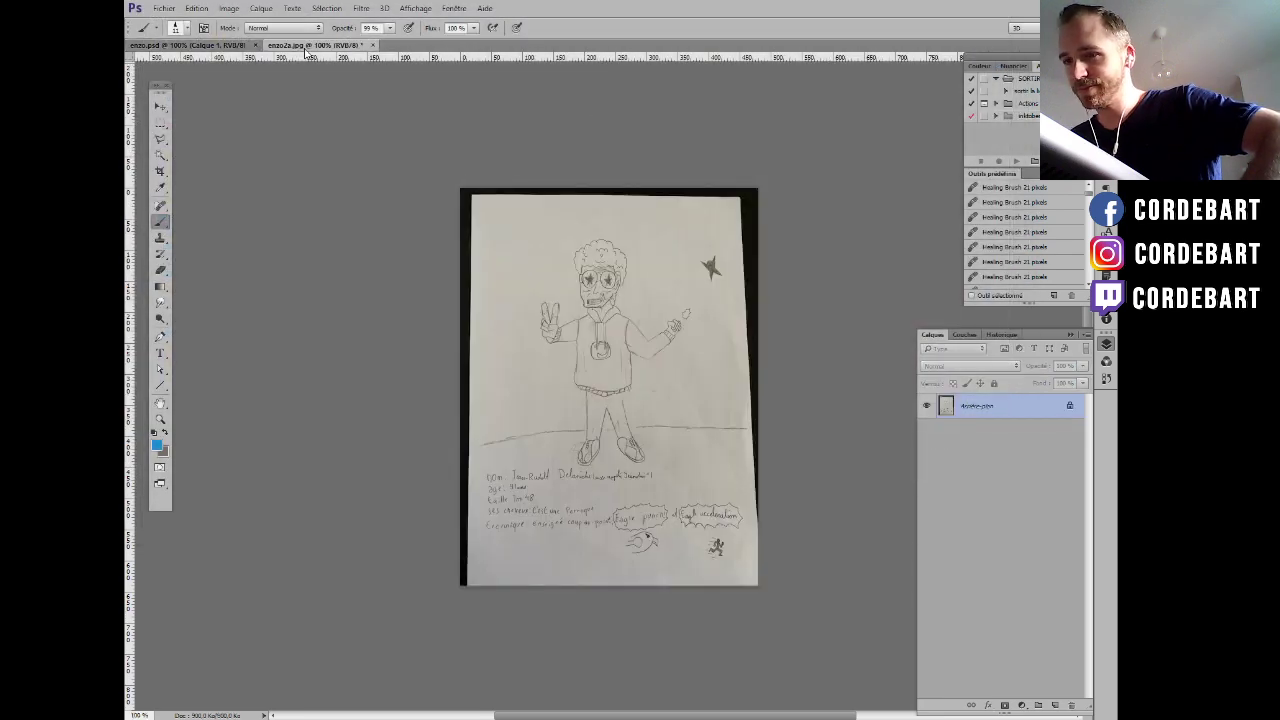
Arrange enzo.psd and enzo2a.jpg side by side in floating windows, and enlarge the enzo2a.jpg window.
{"action": "left_click_drag", "start_coordinate": [323, 55], "coordinate": [720, 138]}
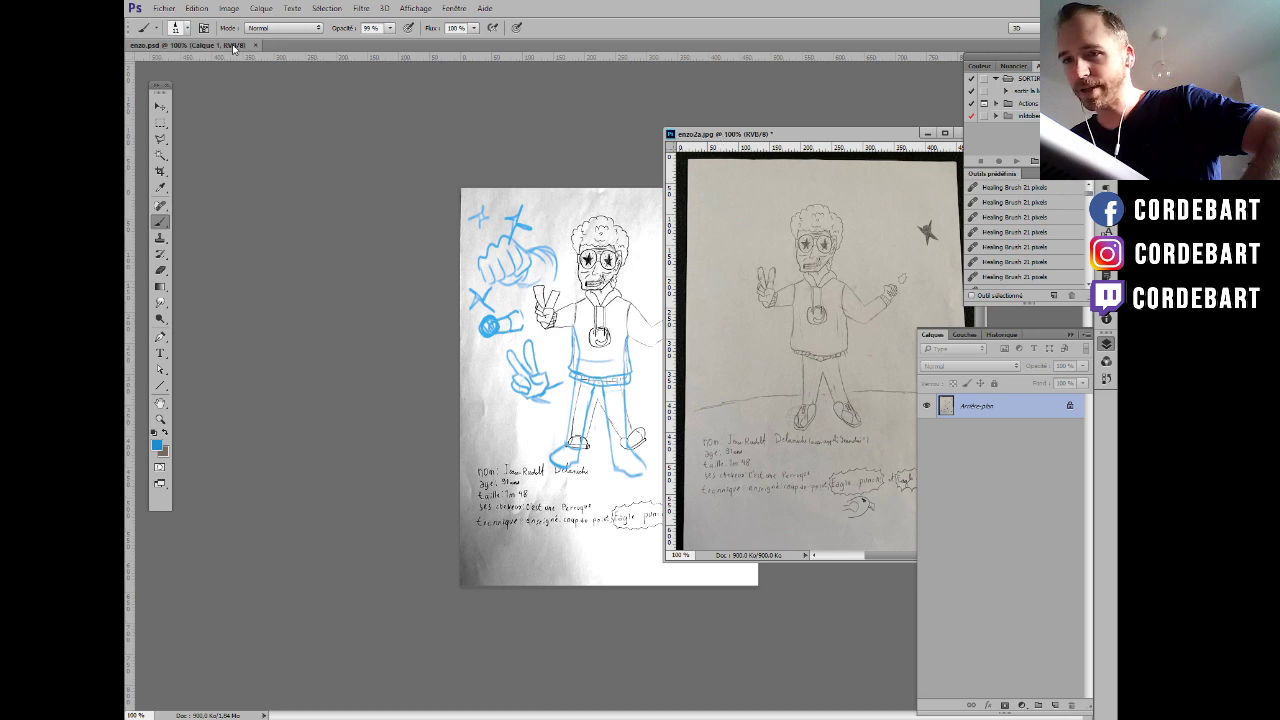
{"action": "left_click_drag", "start_coordinate": [190, 45], "coordinate": [348, 106]}
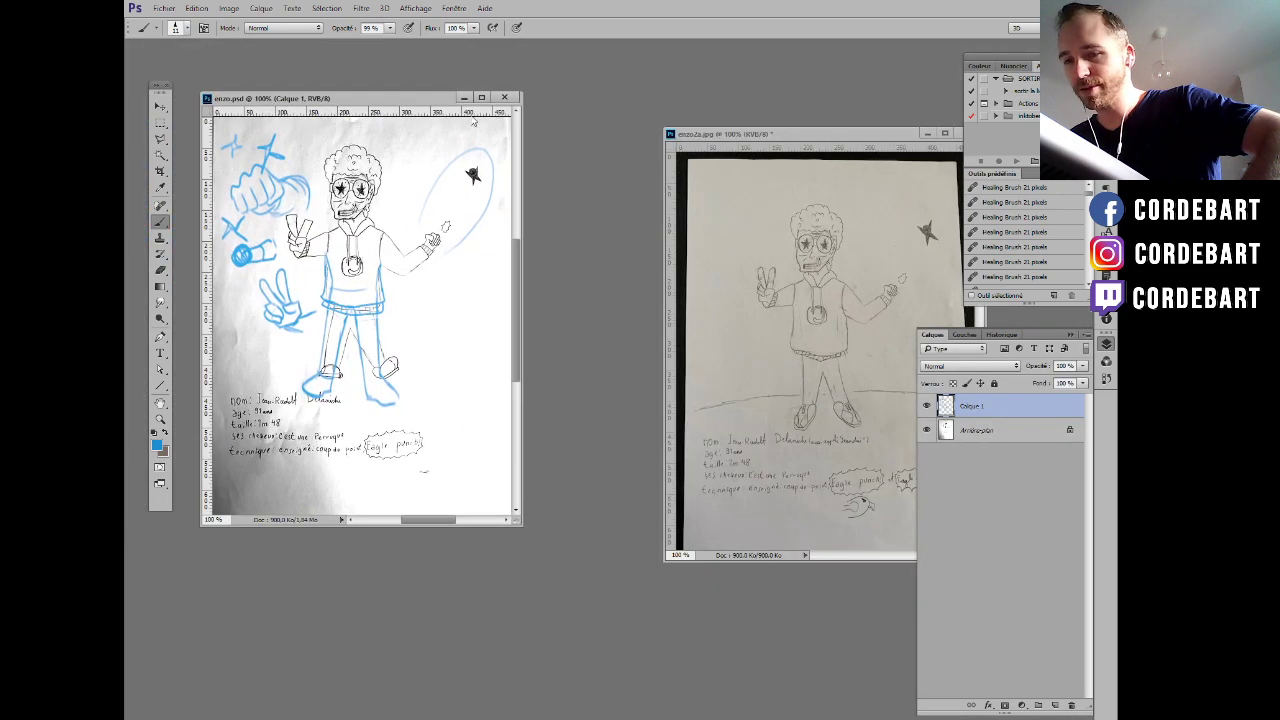
{"action": "left_click_drag", "start_coordinate": [744, 145], "coordinate": [569, 115]}
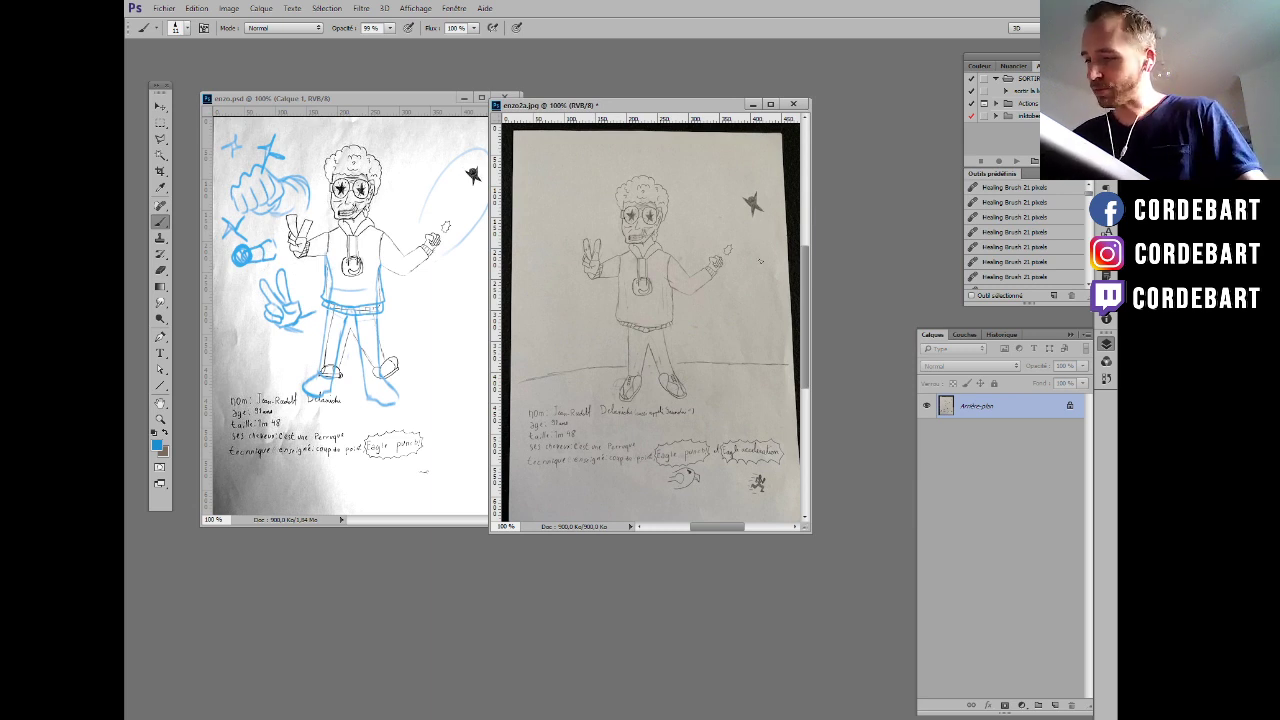
{"action": "scroll", "coordinate": [780, 324], "scroll_direction": "up", "scroll_amount": 1}
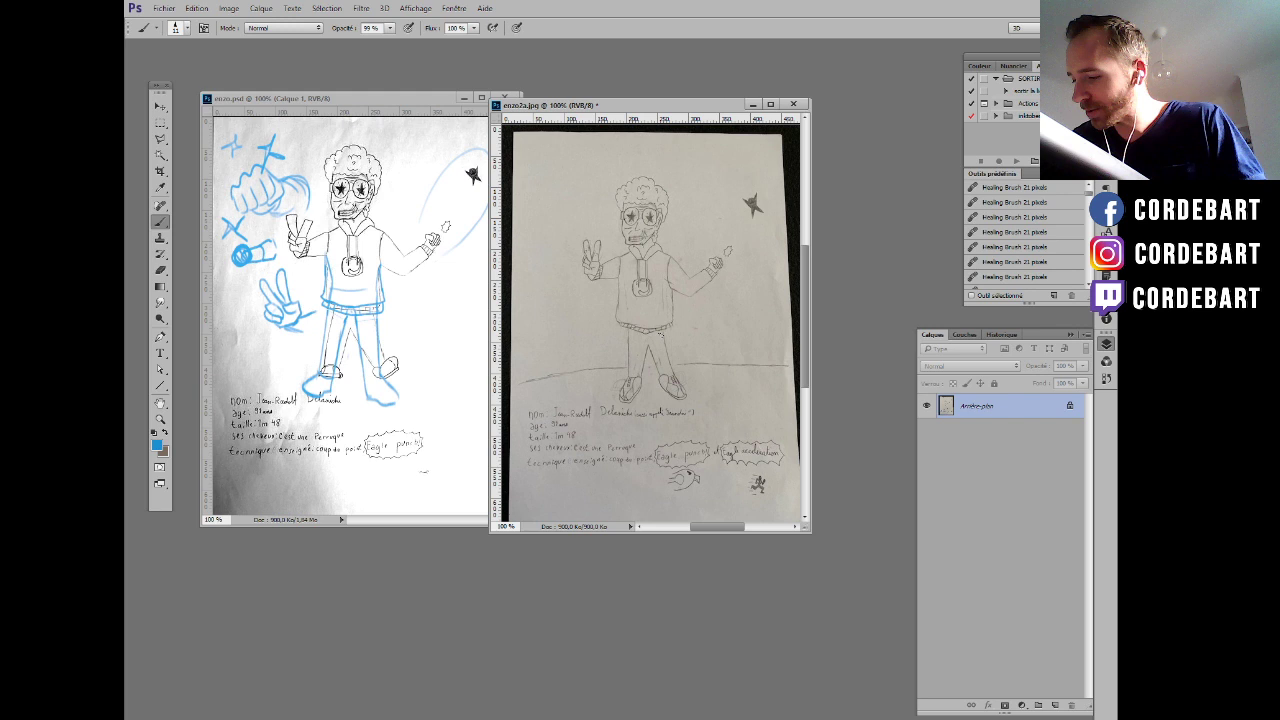
{"action": "left_click_drag", "start_coordinate": [812, 534], "coordinate": [880, 678]}
Outline corrected legs and shoes in blue over the character in enzo2a.jpg.
{"action": "key", "text": "ctrl+plus"}
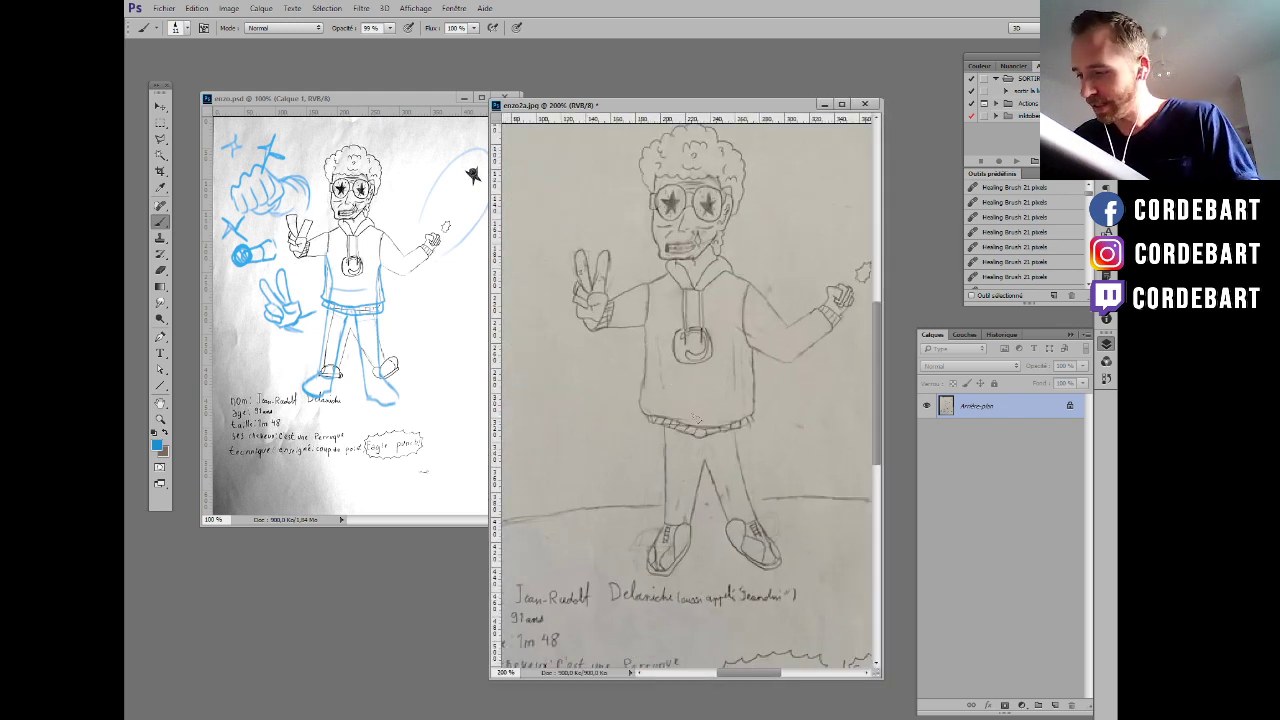
{"action": "mouse_move", "coordinate": [694, 409]}
{"action": "left_mouse_down"}
{"action": "mouse_move", "coordinate": [690, 385]}
{"action": "mouse_move", "coordinate": [651, 430]}
{"action": "mouse_move", "coordinate": [650, 476]}
{"action": "mouse_move", "coordinate": [684, 493]}
{"action": "mouse_move", "coordinate": [695, 404]}
{"action": "mouse_move", "coordinate": [722, 486]}
{"action": "mouse_move", "coordinate": [746, 436]}
{"action": "mouse_move", "coordinate": [743, 388]}
{"action": "left_mouse_up"}
{"action": "mouse_move", "coordinate": [660, 491]}
{"action": "left_mouse_down"}
{"action": "mouse_move", "coordinate": [627, 532]}
{"action": "mouse_move", "coordinate": [681, 521]}
{"action": "mouse_move", "coordinate": [682, 502]}
{"action": "left_mouse_up"}
{"action": "left_click_drag", "start_coordinate": [724, 486], "coordinate": [776, 520]}
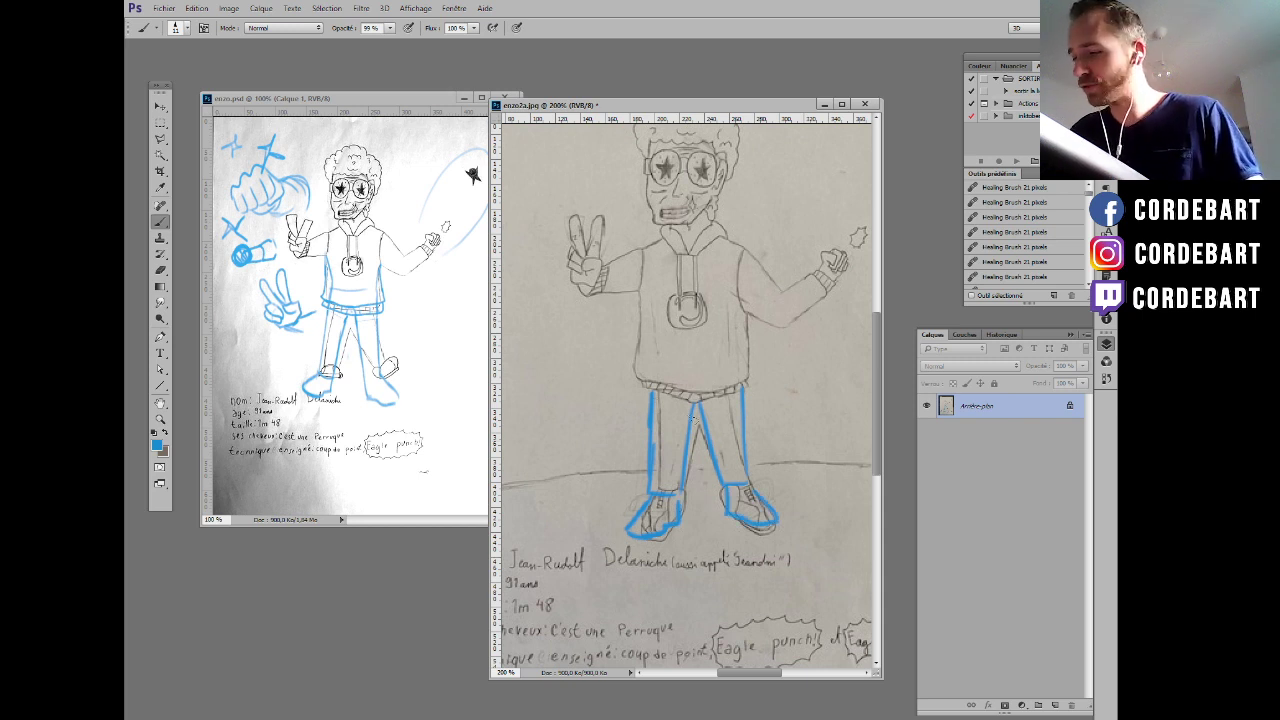
{"action": "left_click_drag", "start_coordinate": [742, 268], "coordinate": [734, 296]}
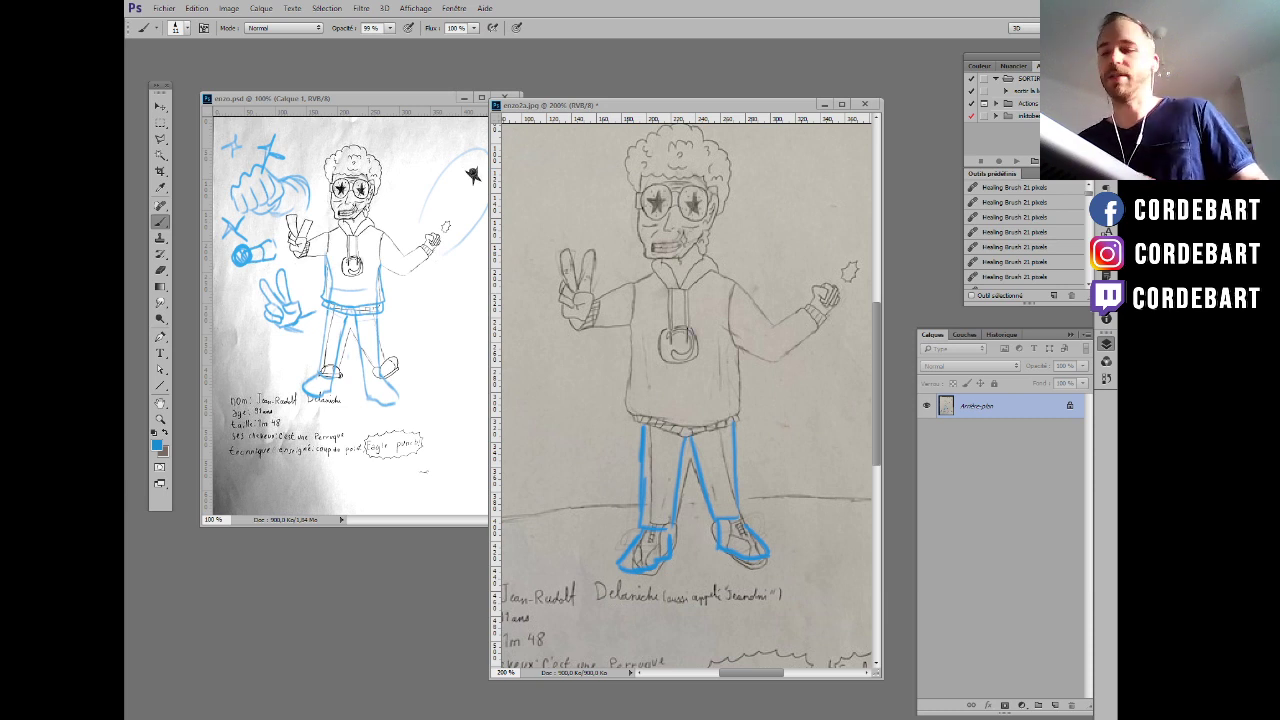
Close enzo2a.jpg without saving the changes, and close enzo.psd.
{"action": "left_click", "coordinate": [865, 104]}
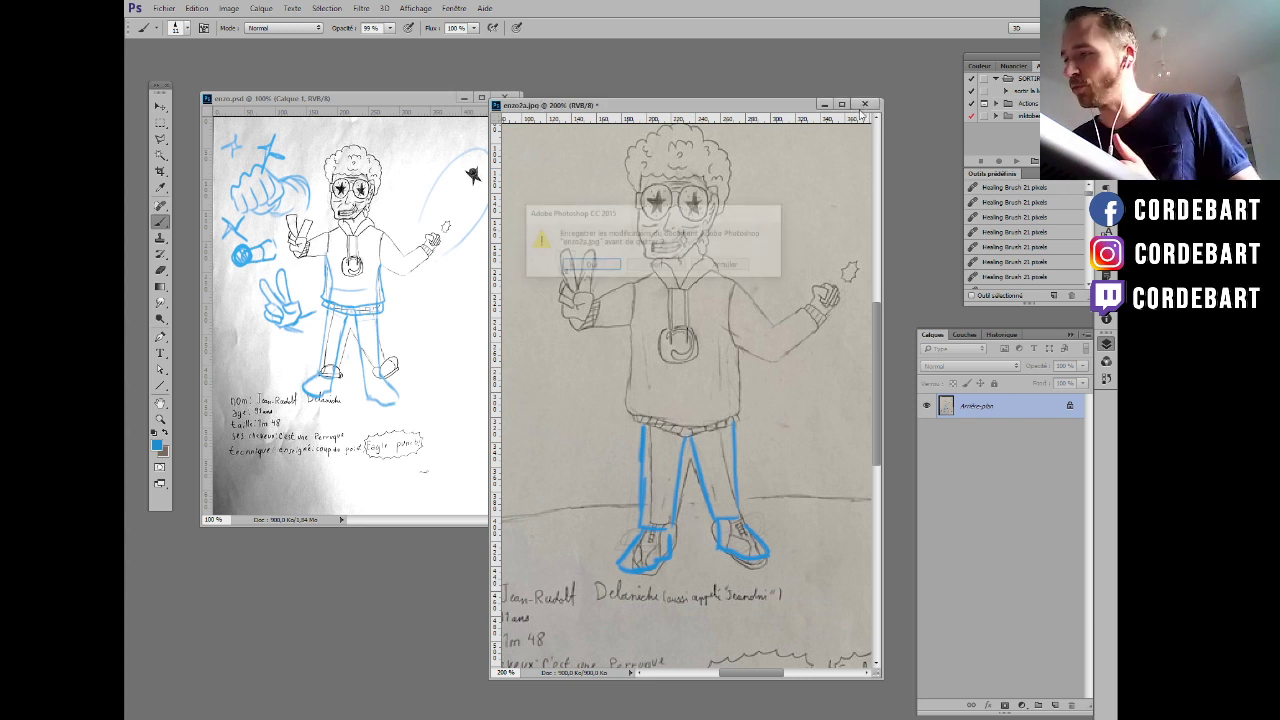
{"action": "left_click", "coordinate": [658, 265]}
{"action": "left_click", "coordinate": [505, 96]}
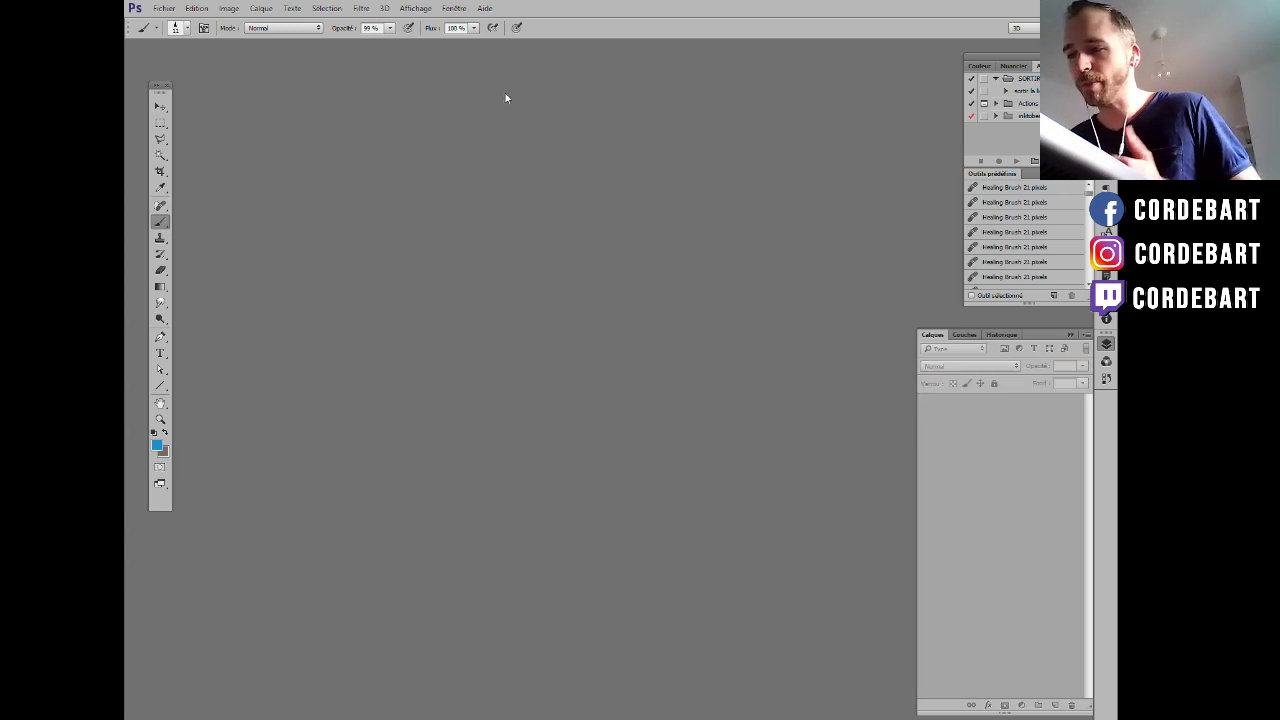
Open martin.psd from the "cours 1" folder inside LEMONT-LIVE.
{"action": "left_click", "coordinate": [164, 8]}
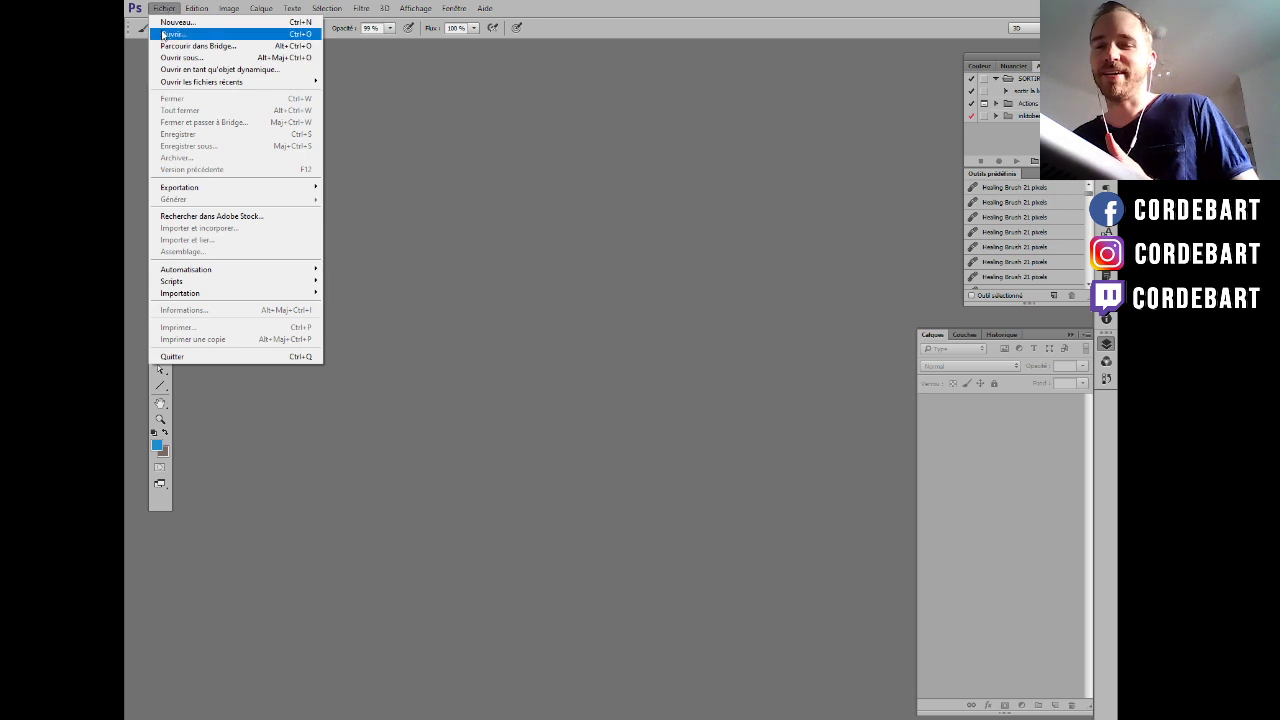
{"action": "left_click", "coordinate": [172, 34]}
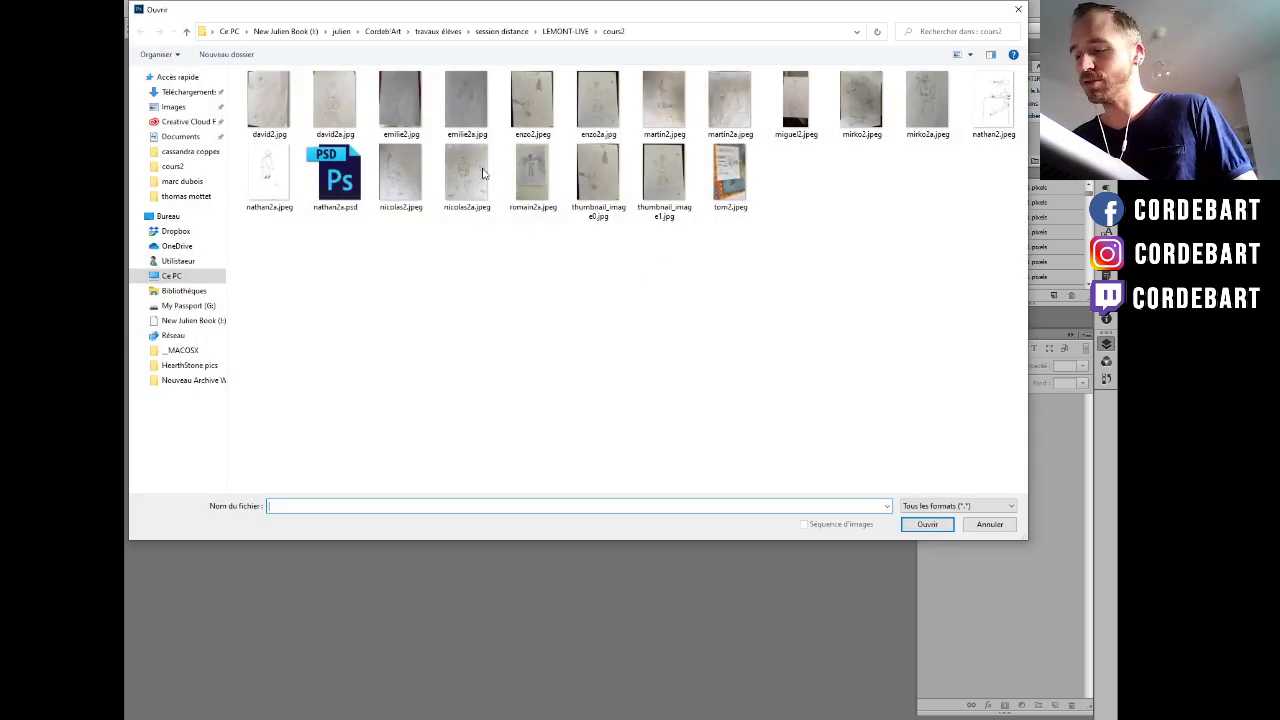
{"action": "left_click", "coordinate": [556, 37]}
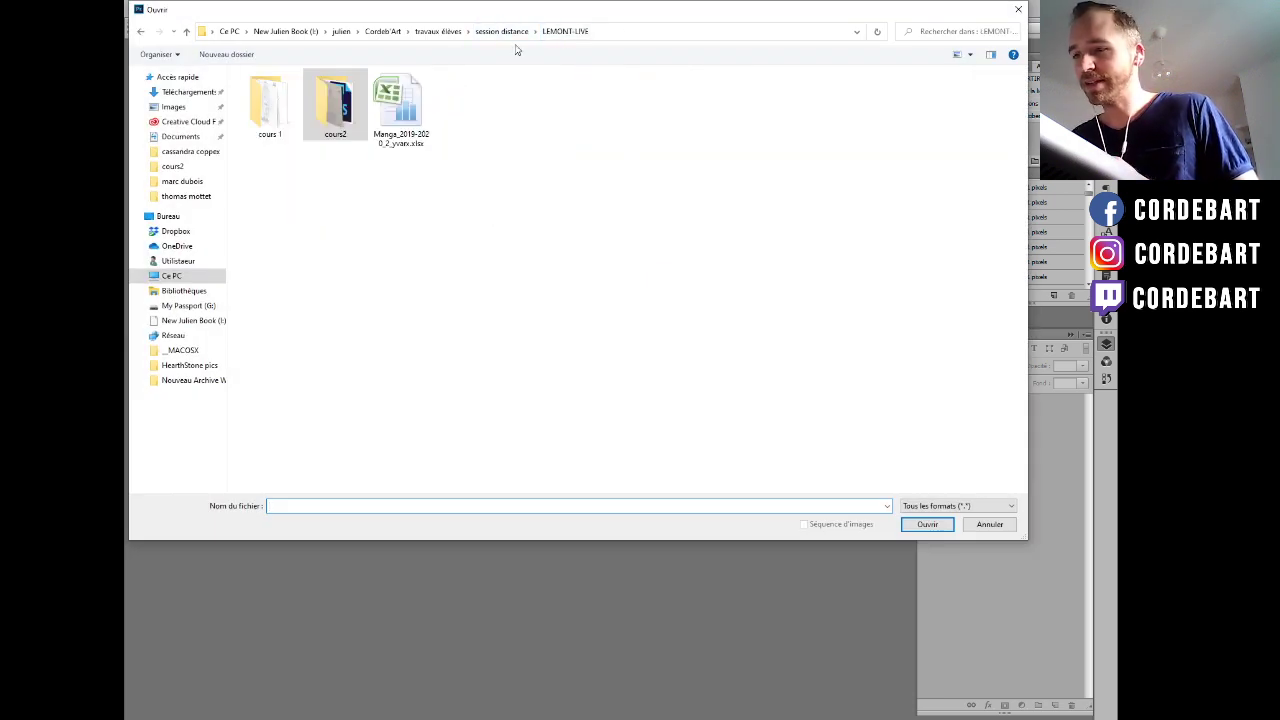
{"action": "double_click", "coordinate": [284, 113]}
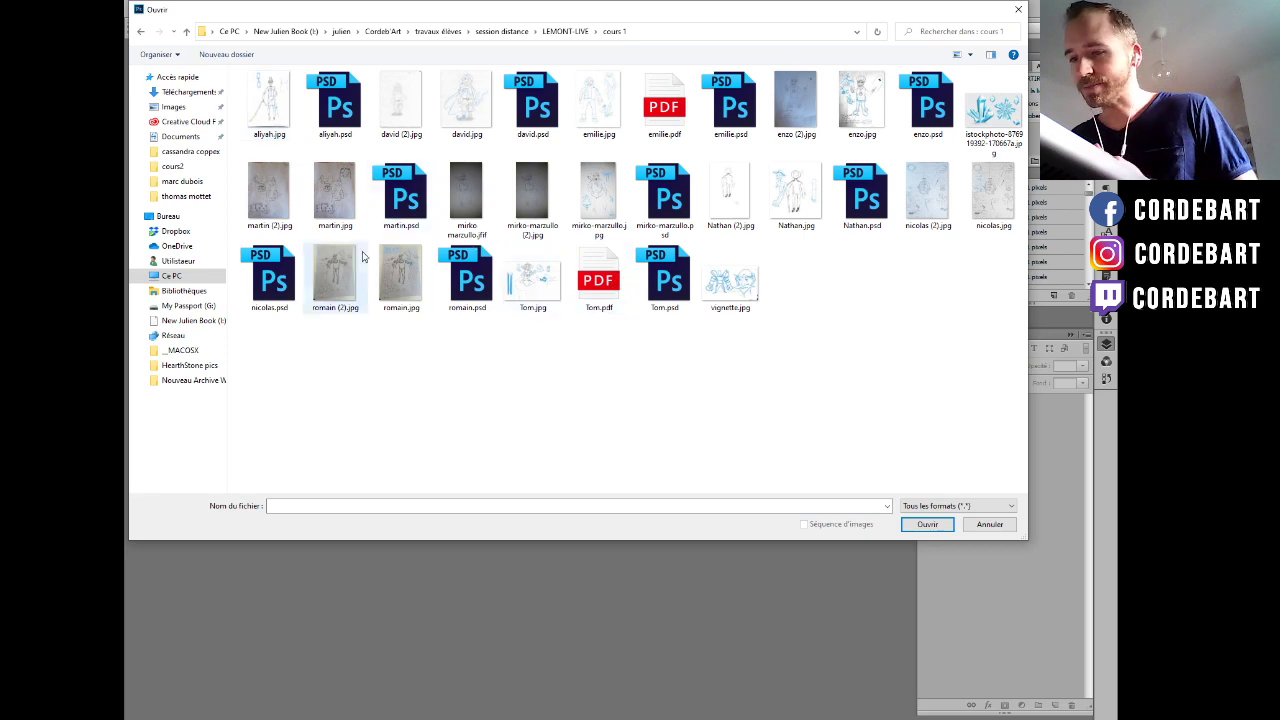
{"action": "double_click", "coordinate": [395, 205]}
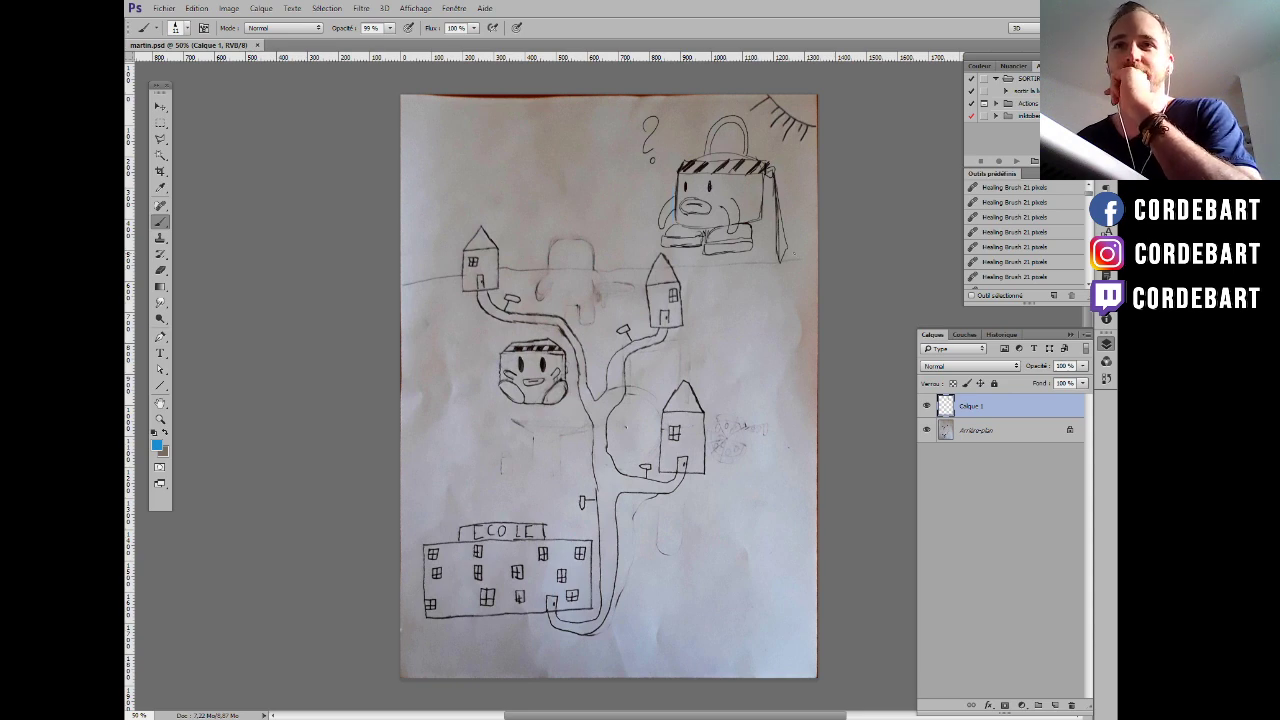
Open martin2a.jpeg from the "cours2" folder inside LEMONT-LIVE.
{"action": "left_click", "coordinate": [164, 8]}
{"action": "left_click", "coordinate": [185, 36]}
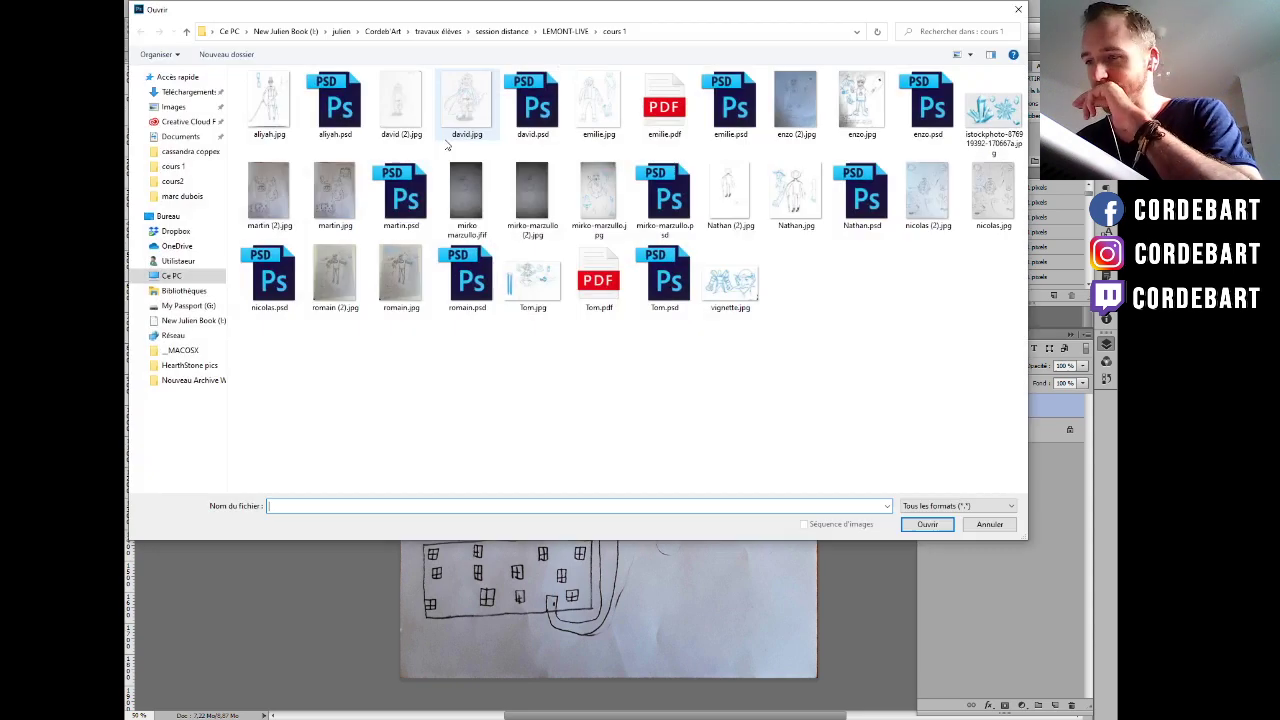
{"action": "left_click", "coordinate": [566, 30]}
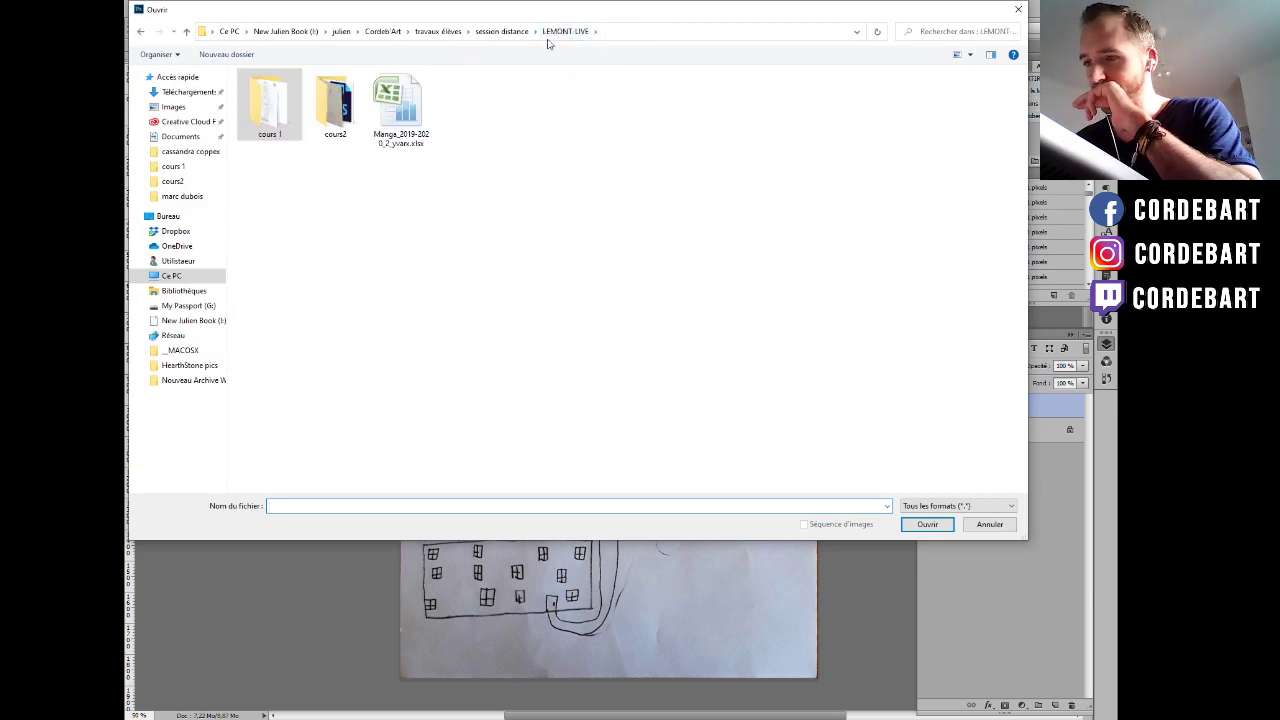
{"action": "double_click", "coordinate": [334, 108]}
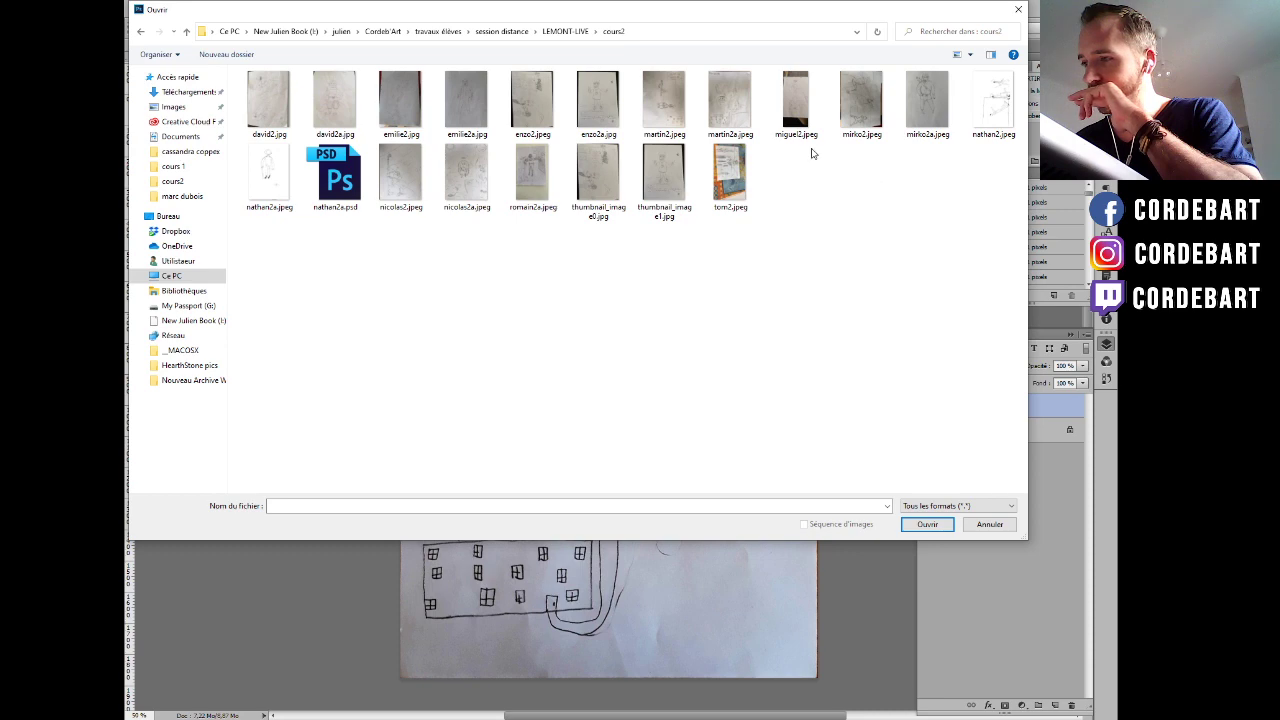
{"action": "left_click", "coordinate": [663, 115]}
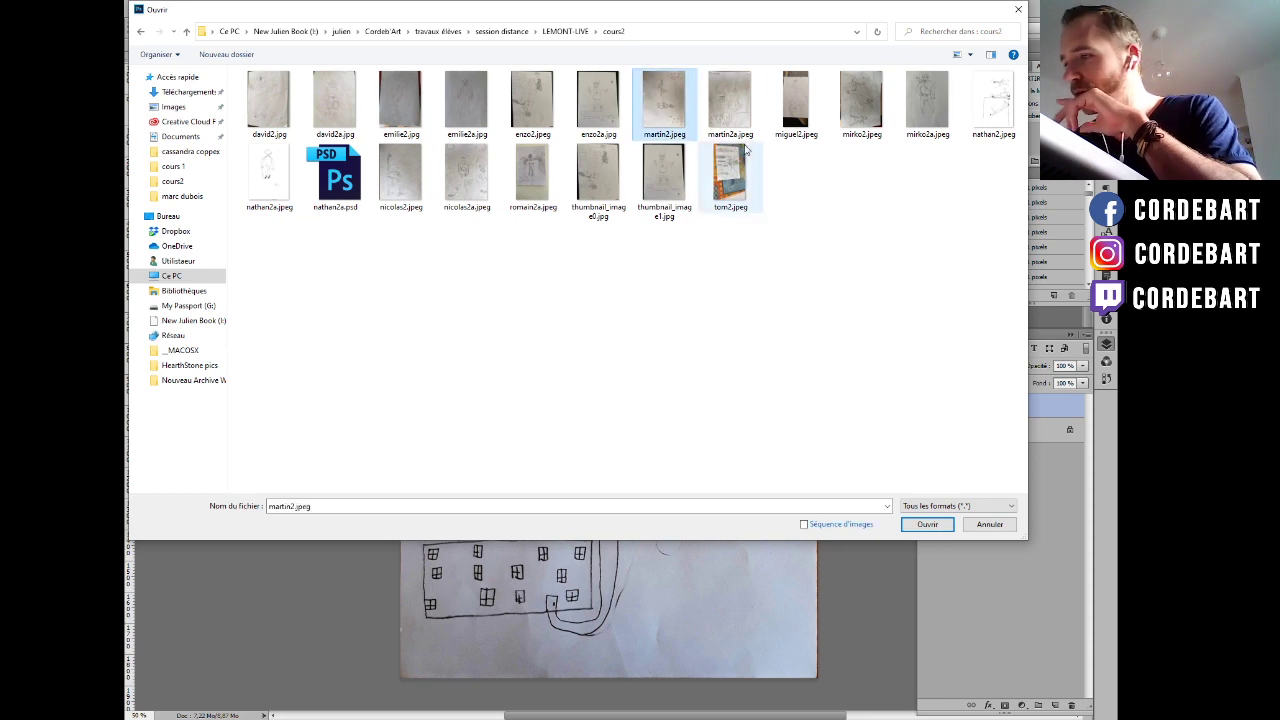
{"action": "double_click", "coordinate": [751, 119]}
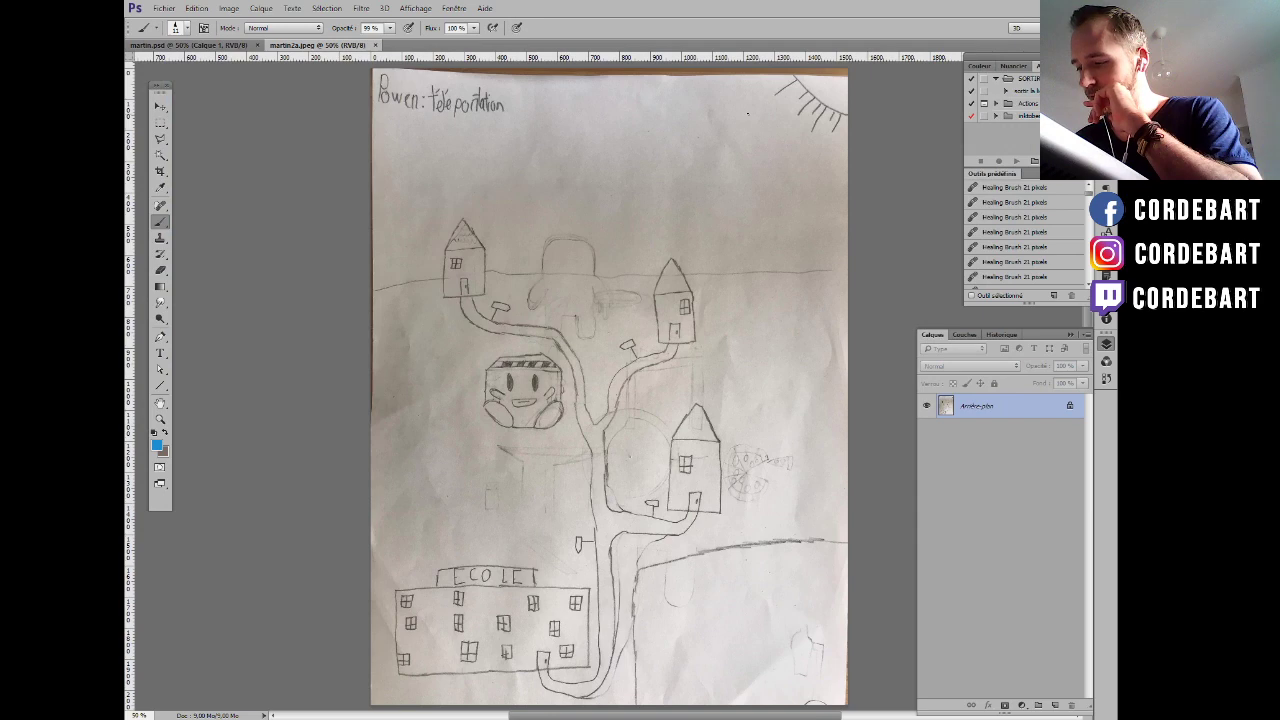
Float martin2a.jpeg over martin.psd to compare the two drawings, and close both files.
{"action": "left_click_drag", "start_coordinate": [336, 46], "coordinate": [558, 90]}
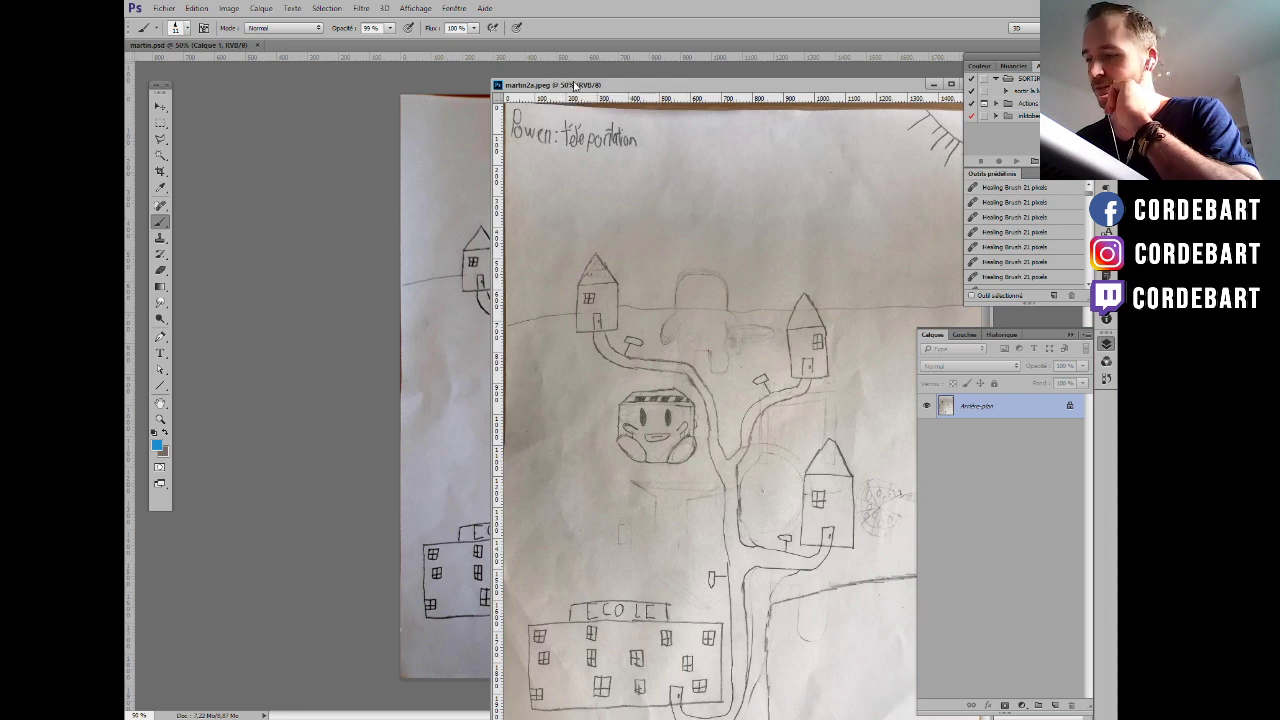
{"action": "left_click_drag", "start_coordinate": [578, 87], "coordinate": [527, 270]}
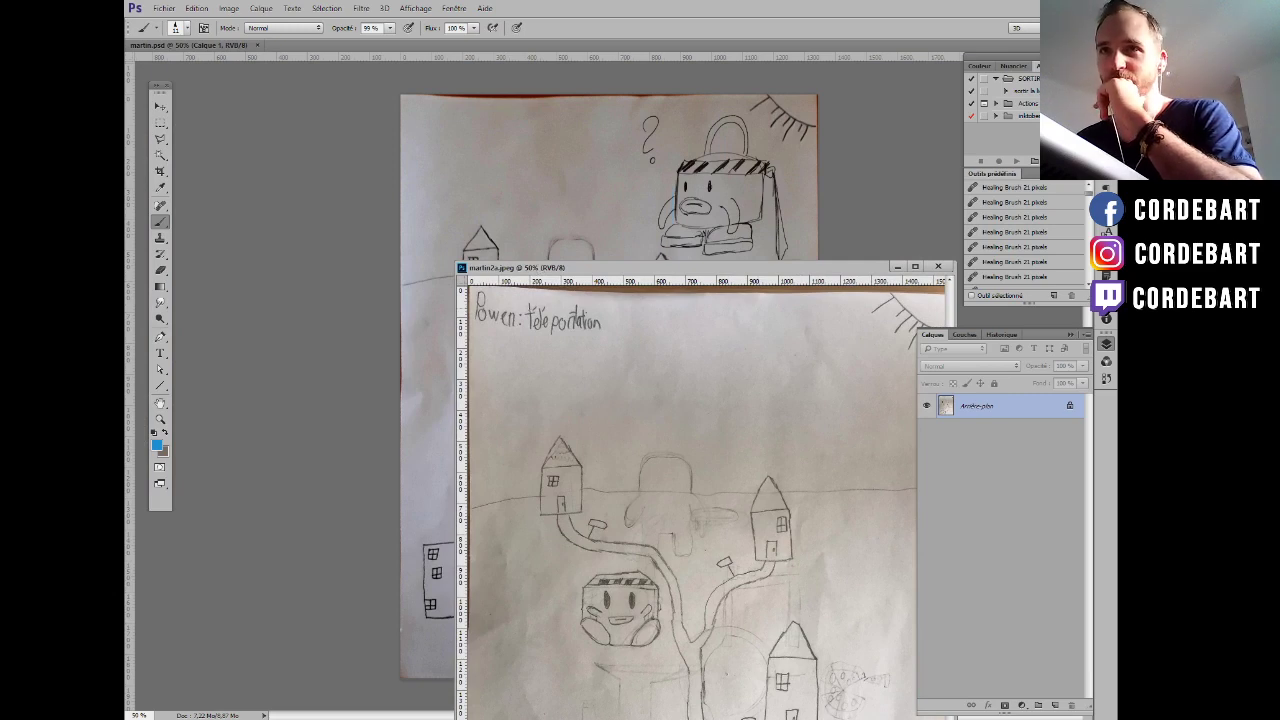
{"action": "left_click_drag", "start_coordinate": [712, 272], "coordinate": [595, 99]}
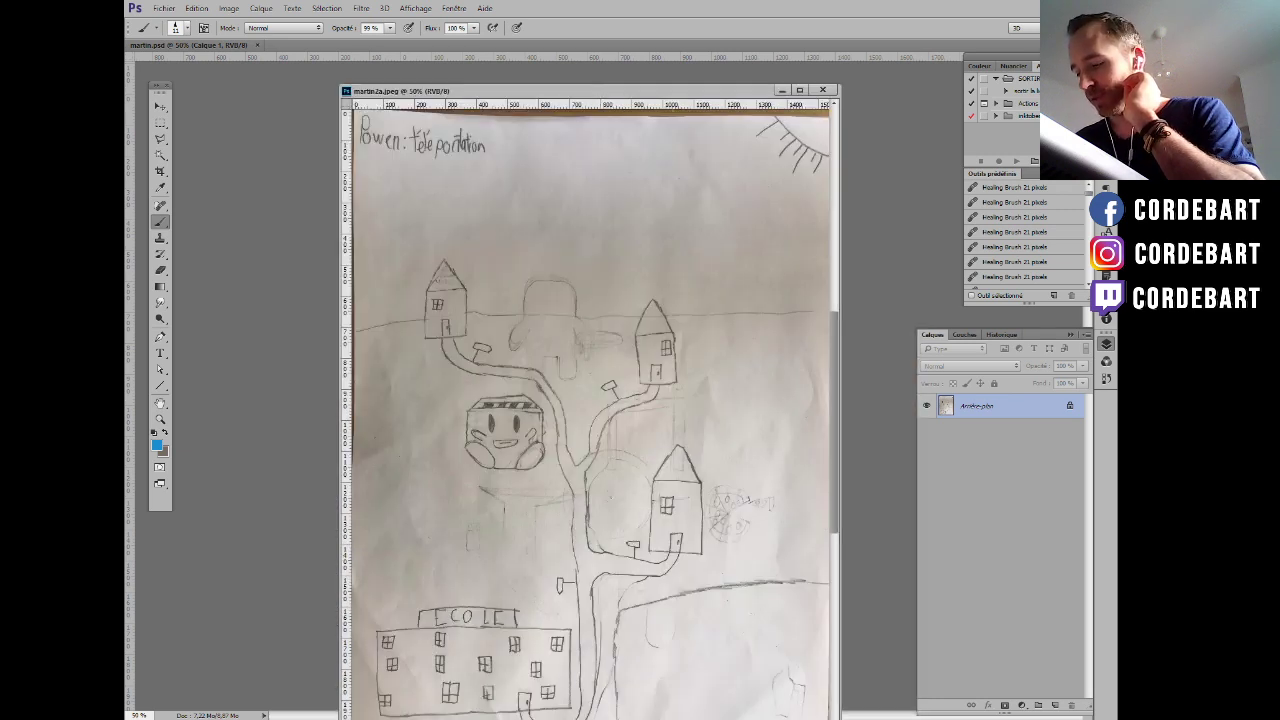
{"action": "left_click", "coordinate": [822, 90]}
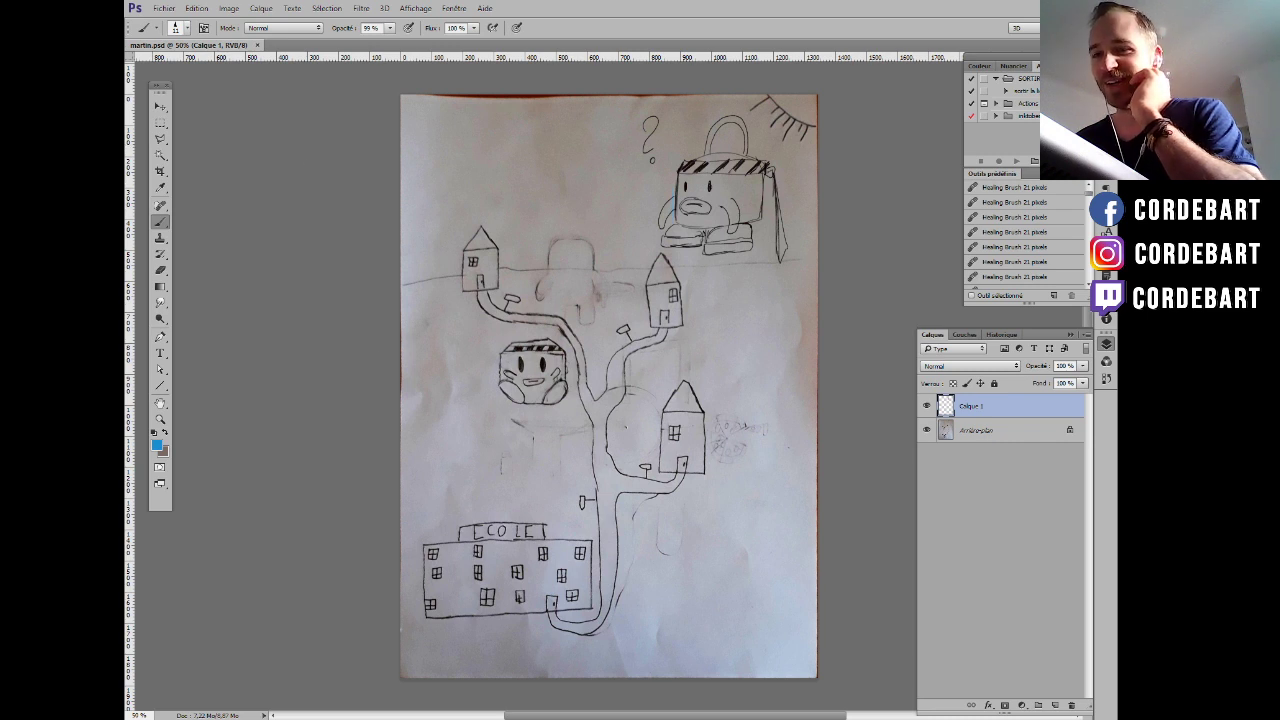
{"action": "left_click", "coordinate": [257, 45]}
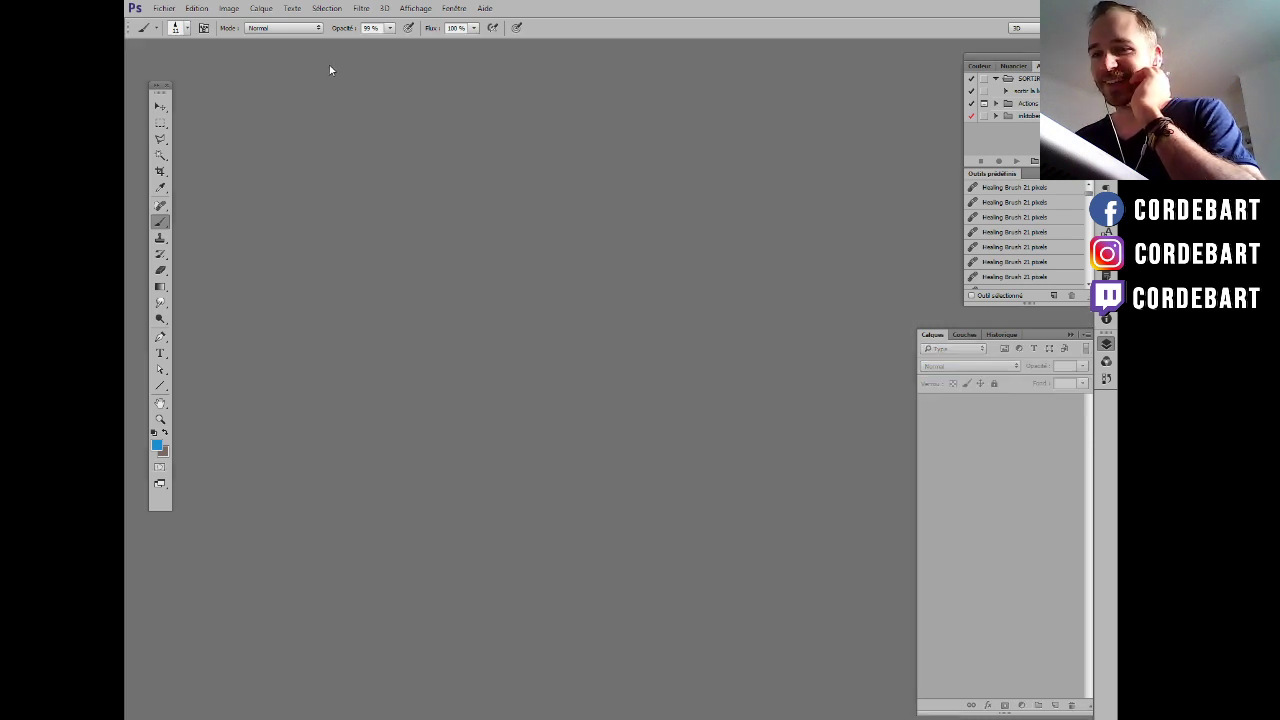
Open aliyah.psd from the "cours 1" folder inside LEMONT-LIVE.
{"action": "left_click", "coordinate": [164, 9]}
{"action": "left_click", "coordinate": [182, 33]}
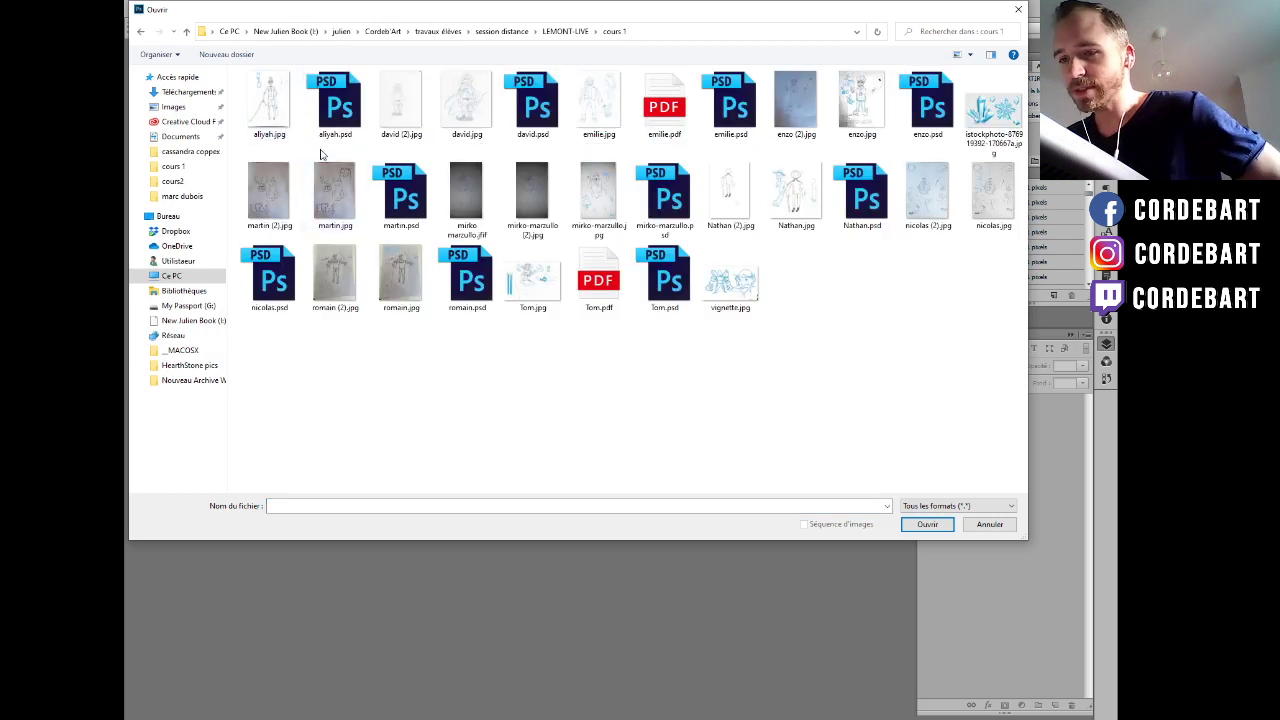
{"action": "double_click", "coordinate": [338, 115]}
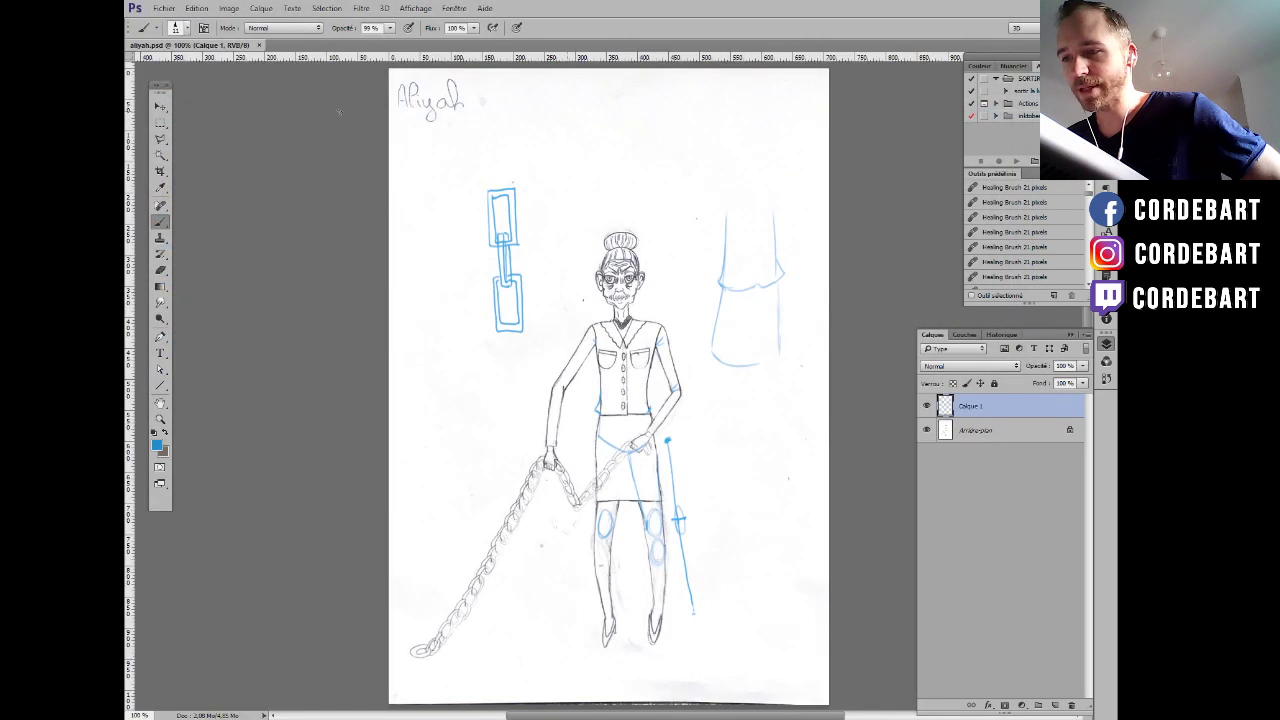
Look through the "cours2" folder for a second-lesson drawing matching aliyah.psd.
{"action": "left_click", "coordinate": [164, 8]}
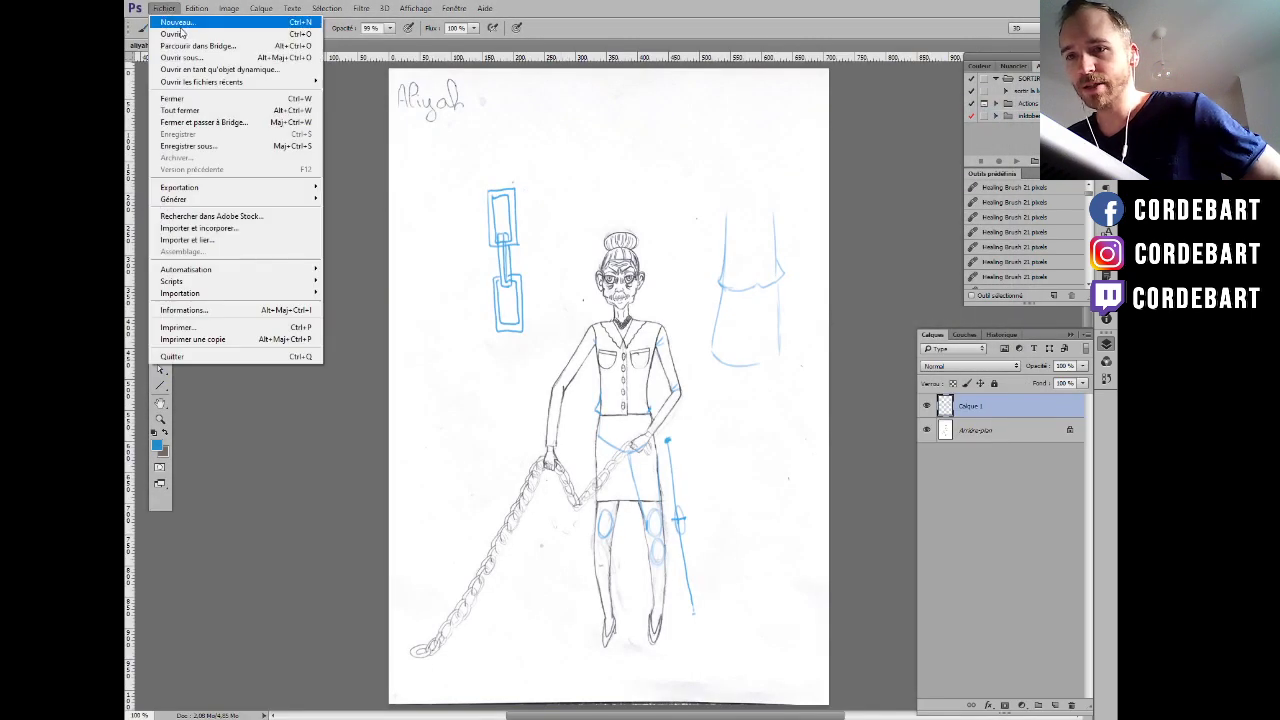
{"action": "left_click", "coordinate": [184, 35]}
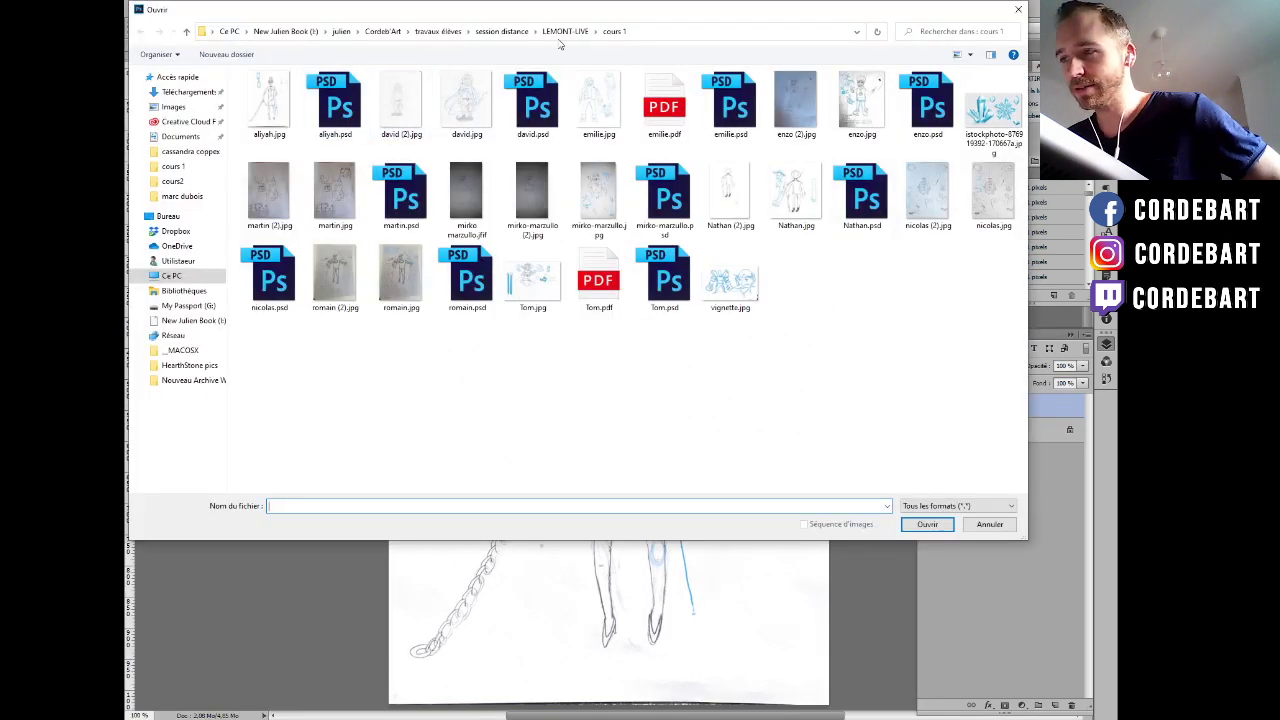
{"action": "left_click", "coordinate": [571, 33]}
{"action": "double_click", "coordinate": [334, 105]}
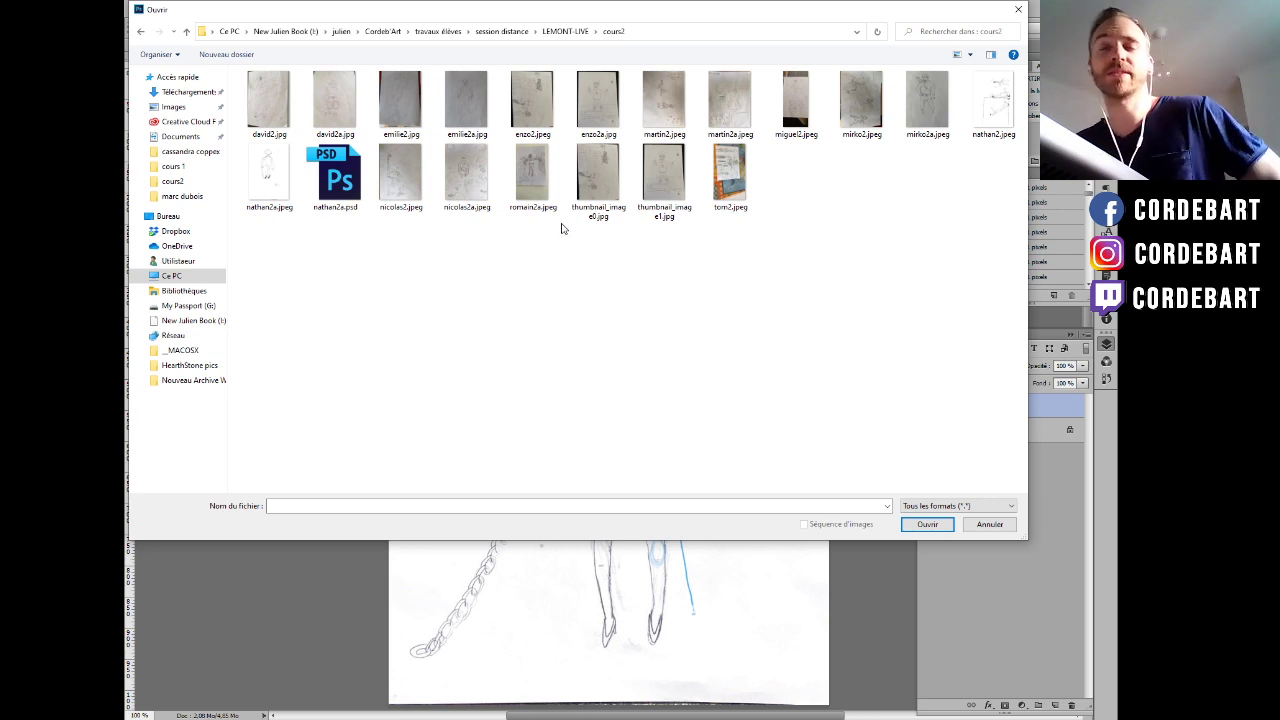
Return to the "cours 1" folder and open david.psd.
{"action": "left_click", "coordinate": [556, 32]}
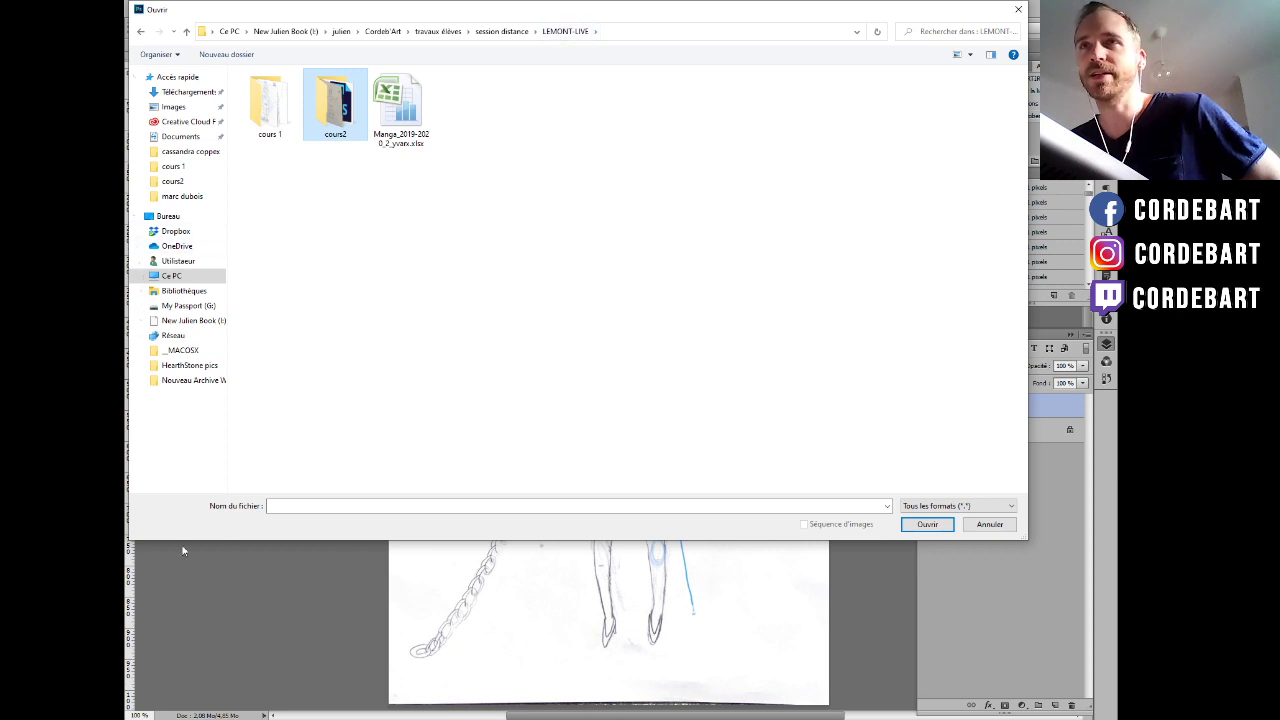
{"action": "double_click", "coordinate": [280, 103]}
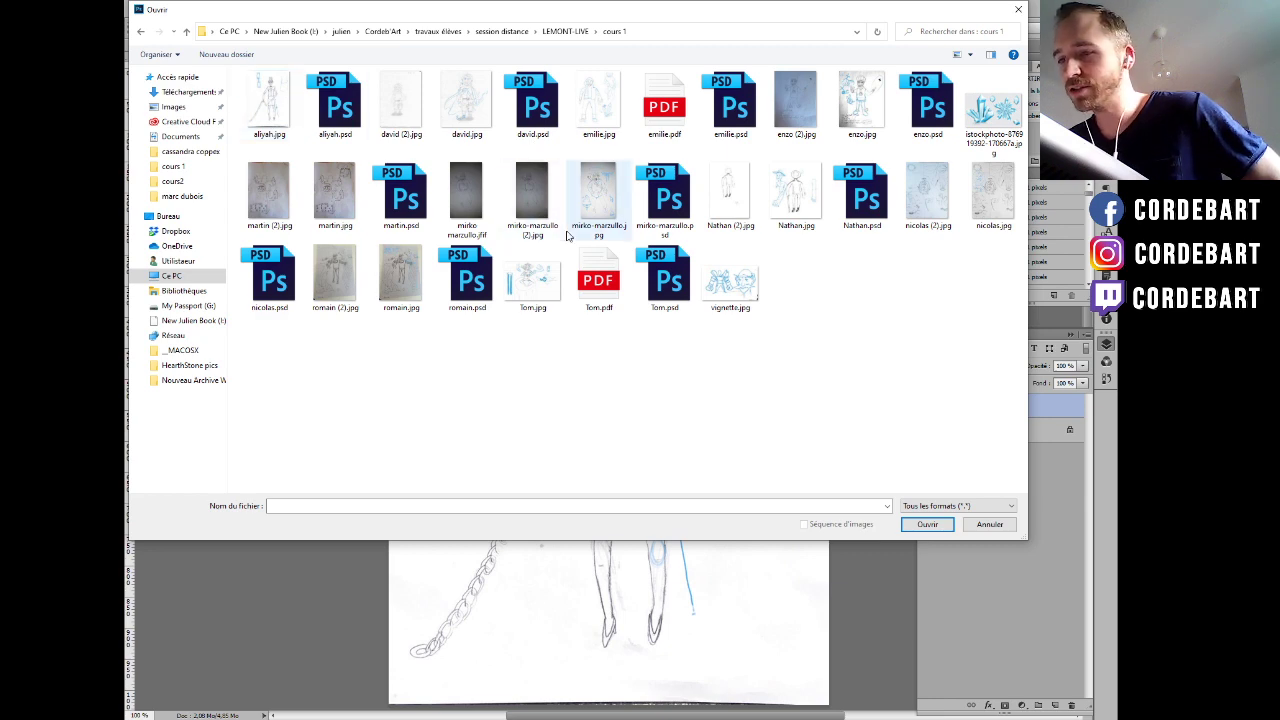
{"action": "double_click", "coordinate": [530, 103]}
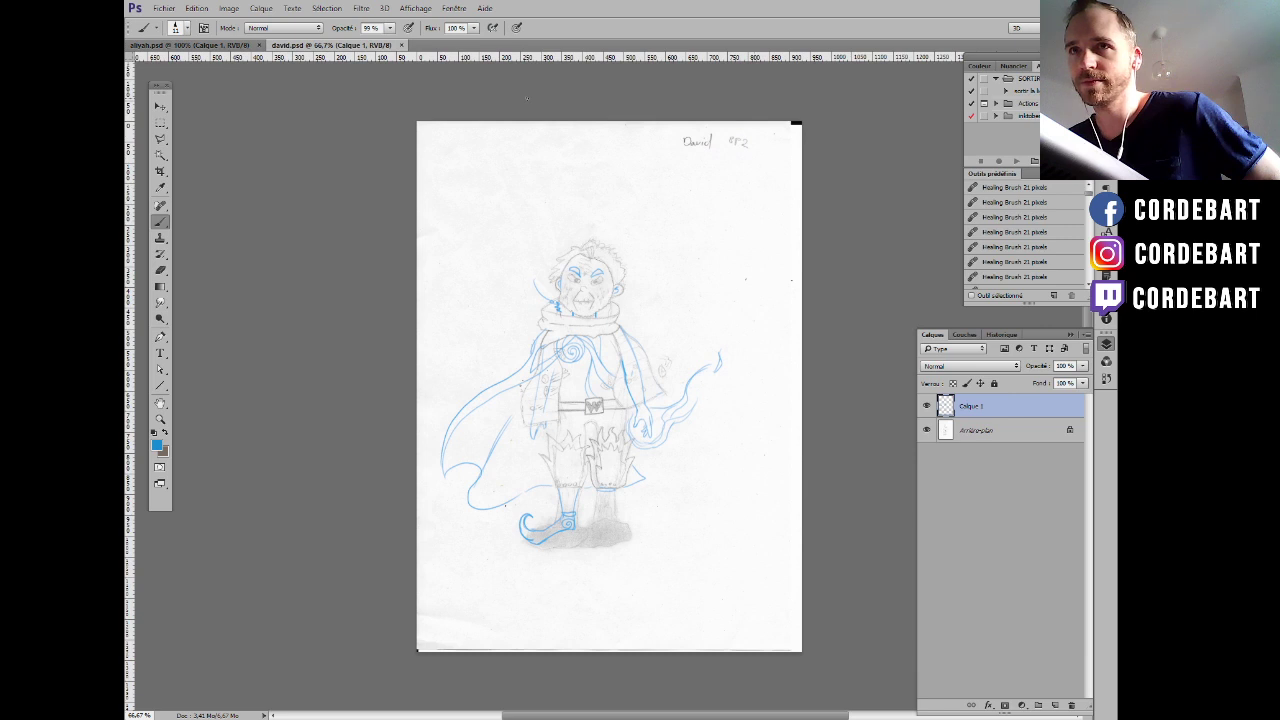
Open david2a.jpg from the "cours2" folder inside LEMONT-LIVE.
{"action": "left_click", "coordinate": [166, 9]}
{"action": "left_click", "coordinate": [173, 34]}
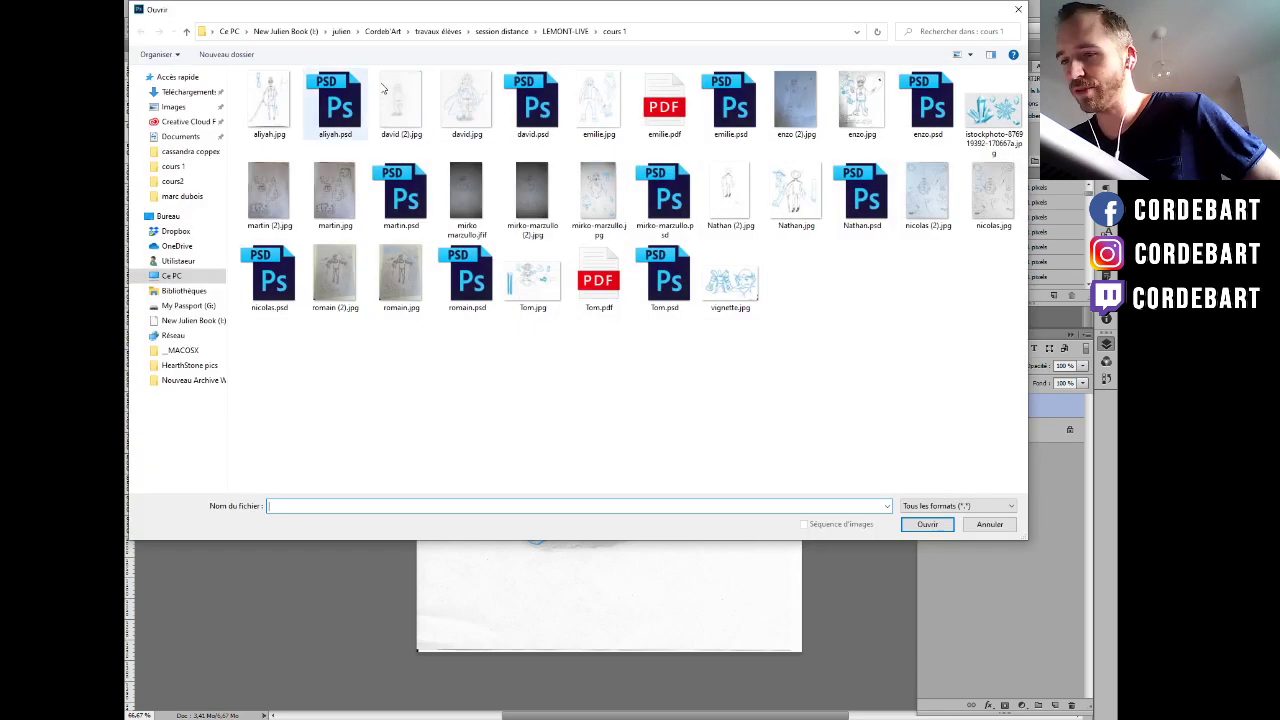
{"action": "left_click", "coordinate": [565, 31]}
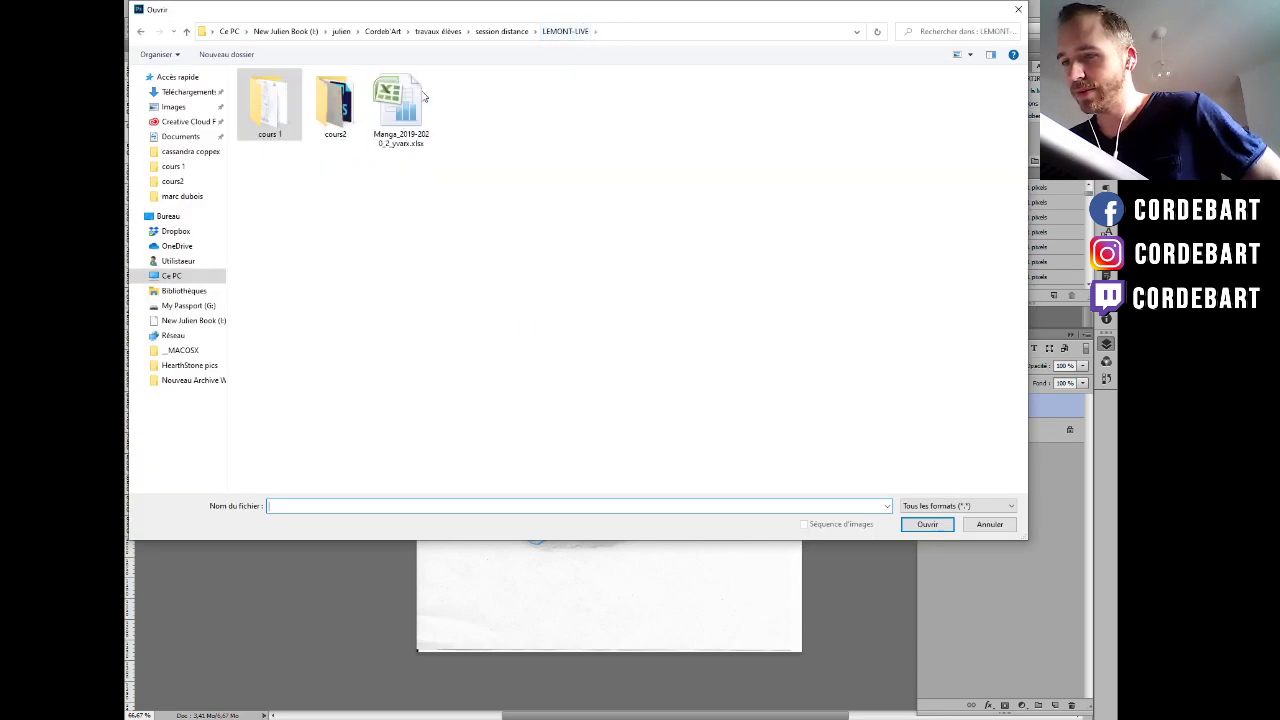
{"action": "double_click", "coordinate": [350, 116]}
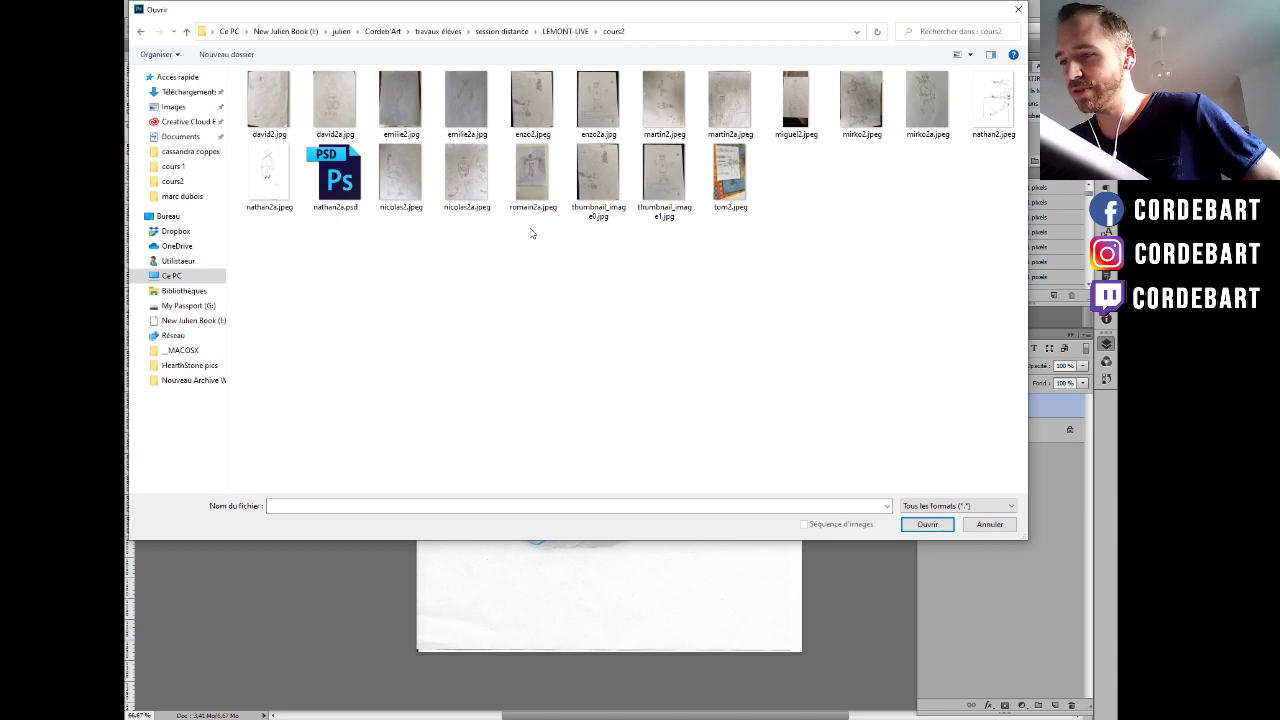
{"action": "left_click", "coordinate": [351, 123]}
{"action": "double_click", "coordinate": [351, 123]}
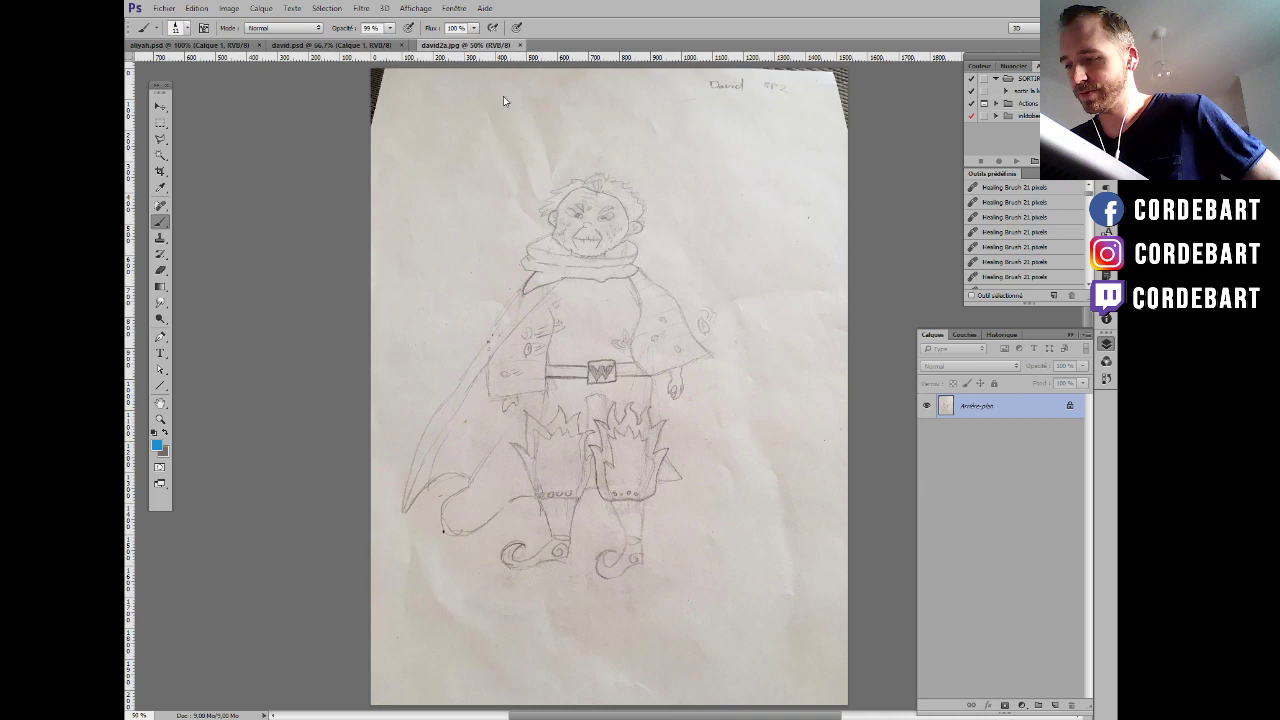
Float david2a.jpg over david.psd, and sketch a tapered shape with flowing strands and small marks in blue above the character.
{"action": "left_click_drag", "start_coordinate": [465, 45], "coordinate": [619, 96]}
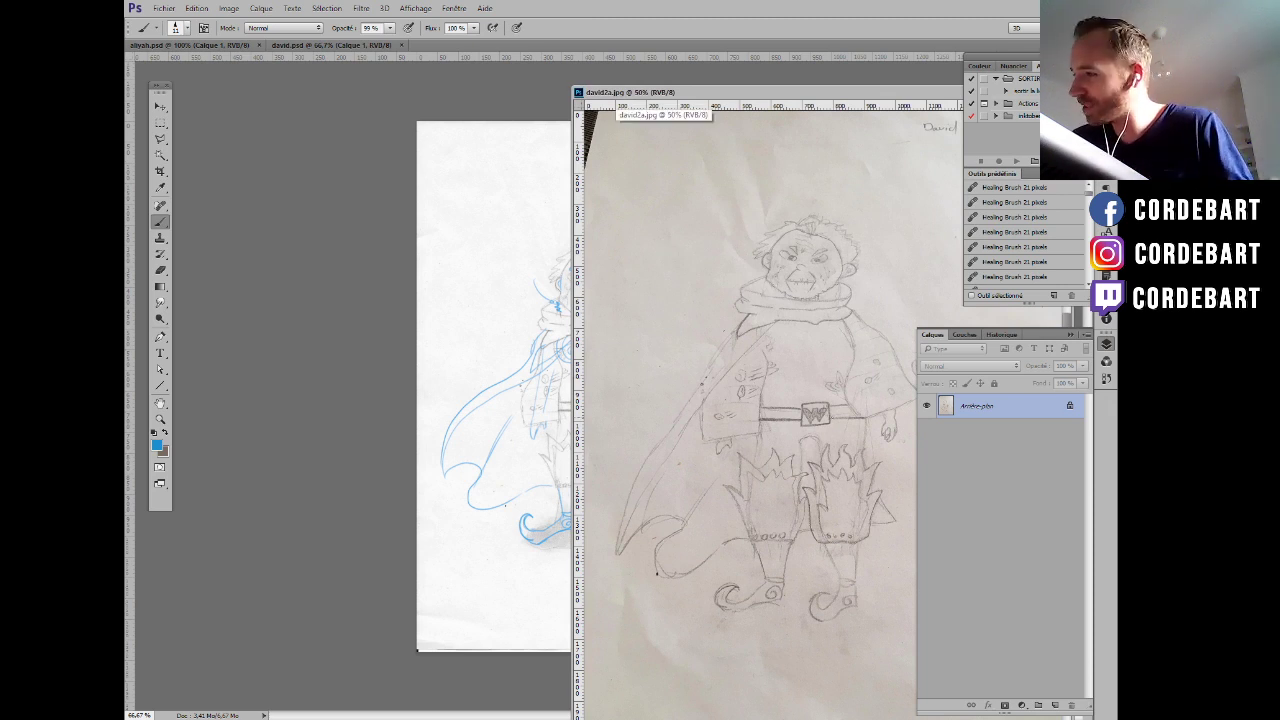
{"action": "left_click_drag", "start_coordinate": [914, 95], "coordinate": [906, 93]}
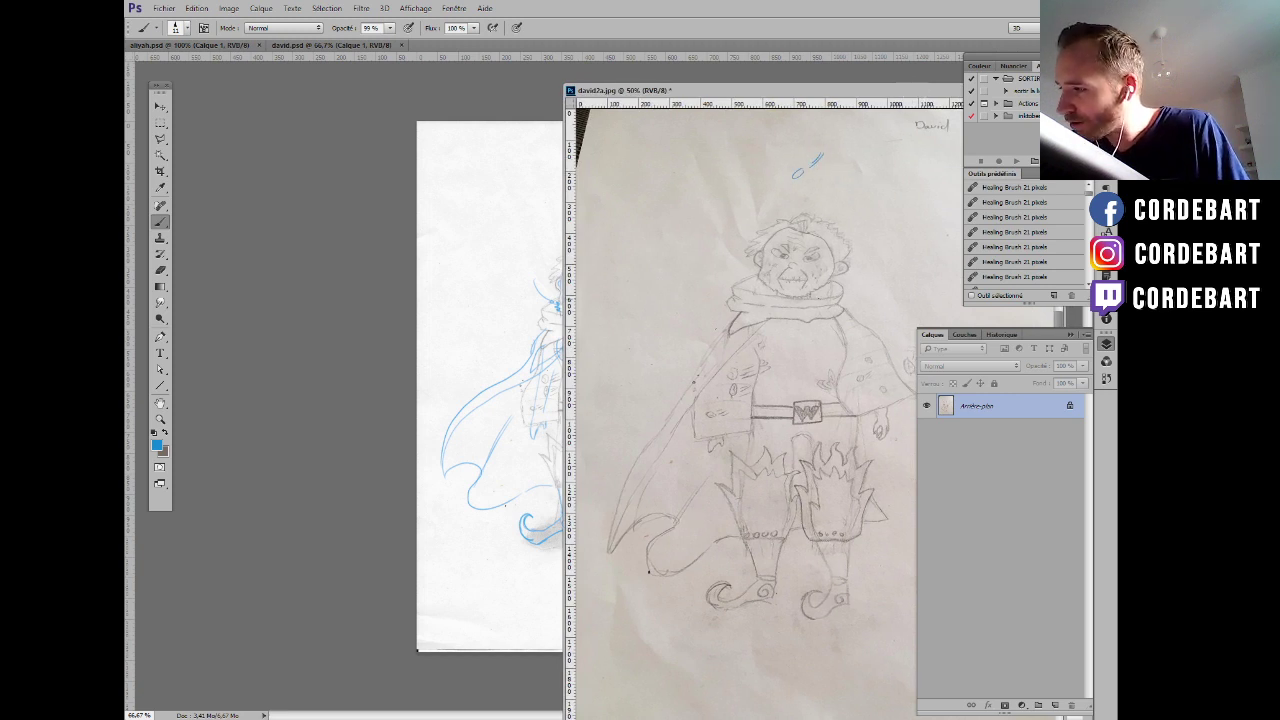
{"action": "mouse_move", "coordinate": [657, 189]}
{"action": "left_mouse_down"}
{"action": "mouse_move", "coordinate": [646, 230]}
{"action": "mouse_move", "coordinate": [659, 190]}
{"action": "mouse_move", "coordinate": [712, 170]}
{"action": "mouse_move", "coordinate": [704, 195]}
{"action": "mouse_move", "coordinate": [720, 186]}
{"action": "mouse_move", "coordinate": [688, 148]}
{"action": "mouse_move", "coordinate": [704, 140]}
{"action": "left_mouse_up"}
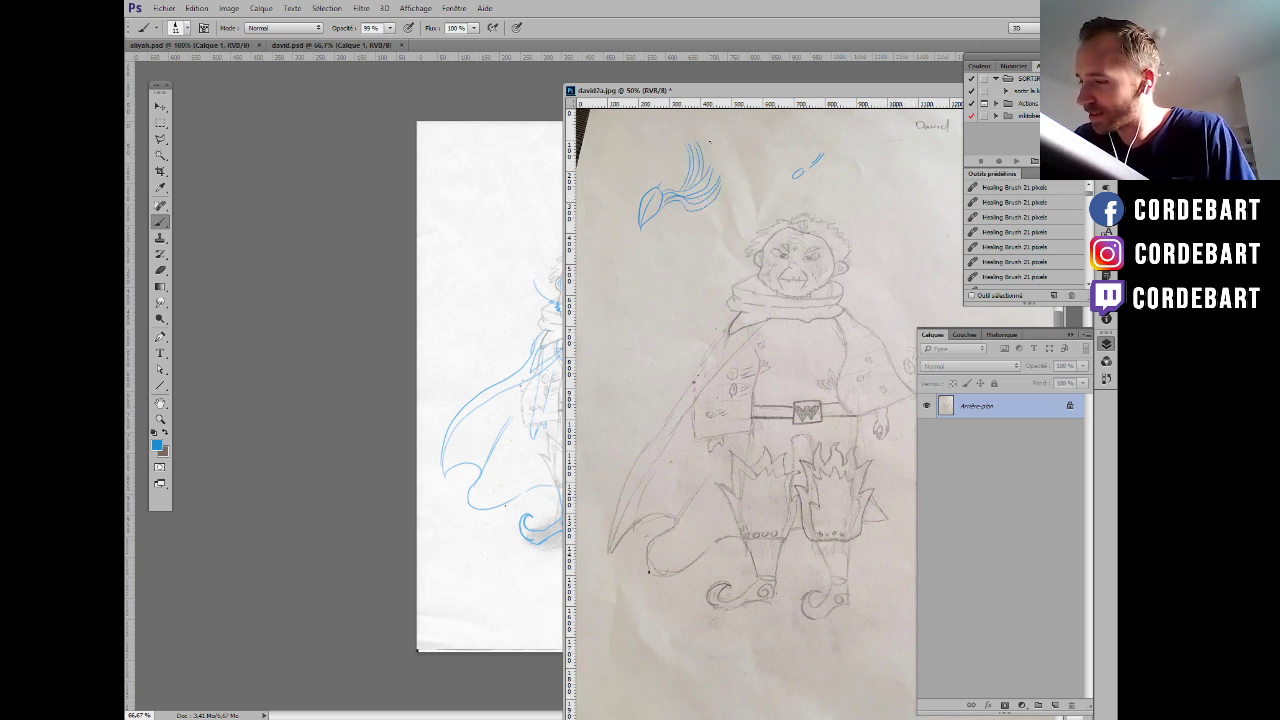
{"action": "scroll", "coordinate": [716, 152], "scroll_direction": "up", "scroll_amount": 2}
{"action": "mouse_move", "coordinate": [703, 239]}
{"action": "left_mouse_down"}
{"action": "mouse_move", "coordinate": [690, 205]}
{"action": "mouse_move", "coordinate": [724, 224]}
{"action": "left_mouse_up"}
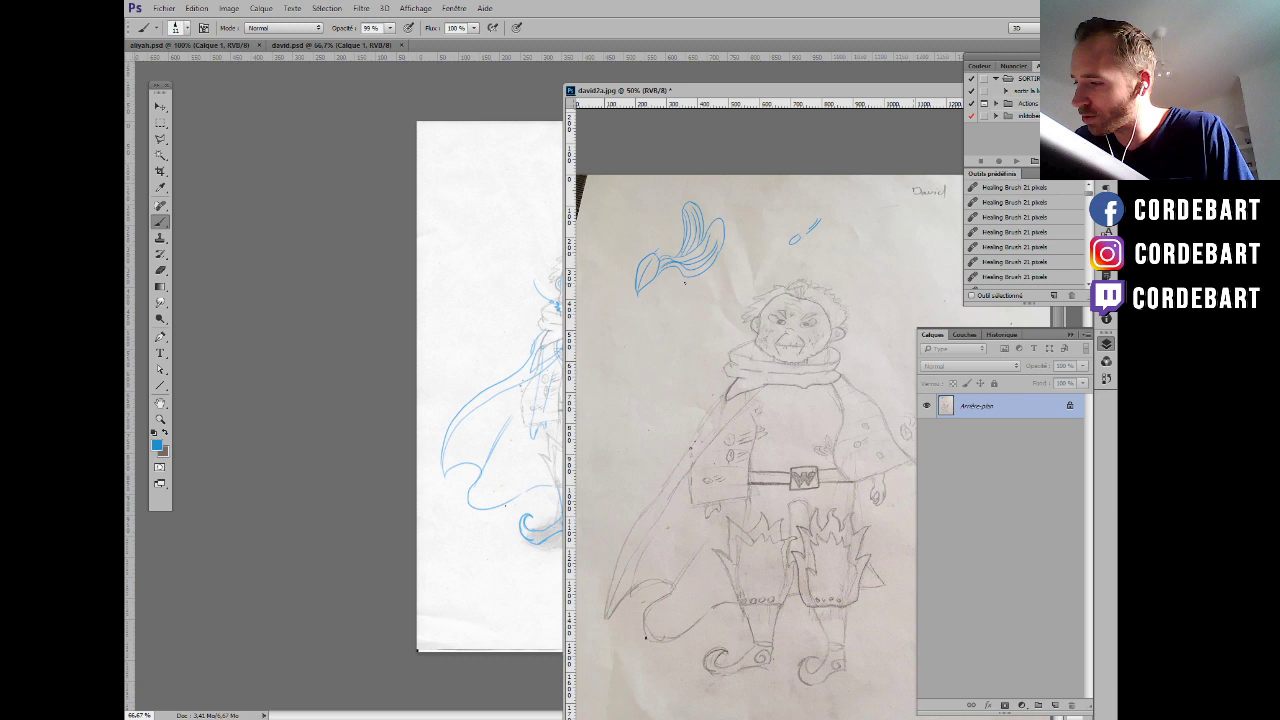
{"action": "left_click_drag", "start_coordinate": [685, 283], "coordinate": [712, 258]}
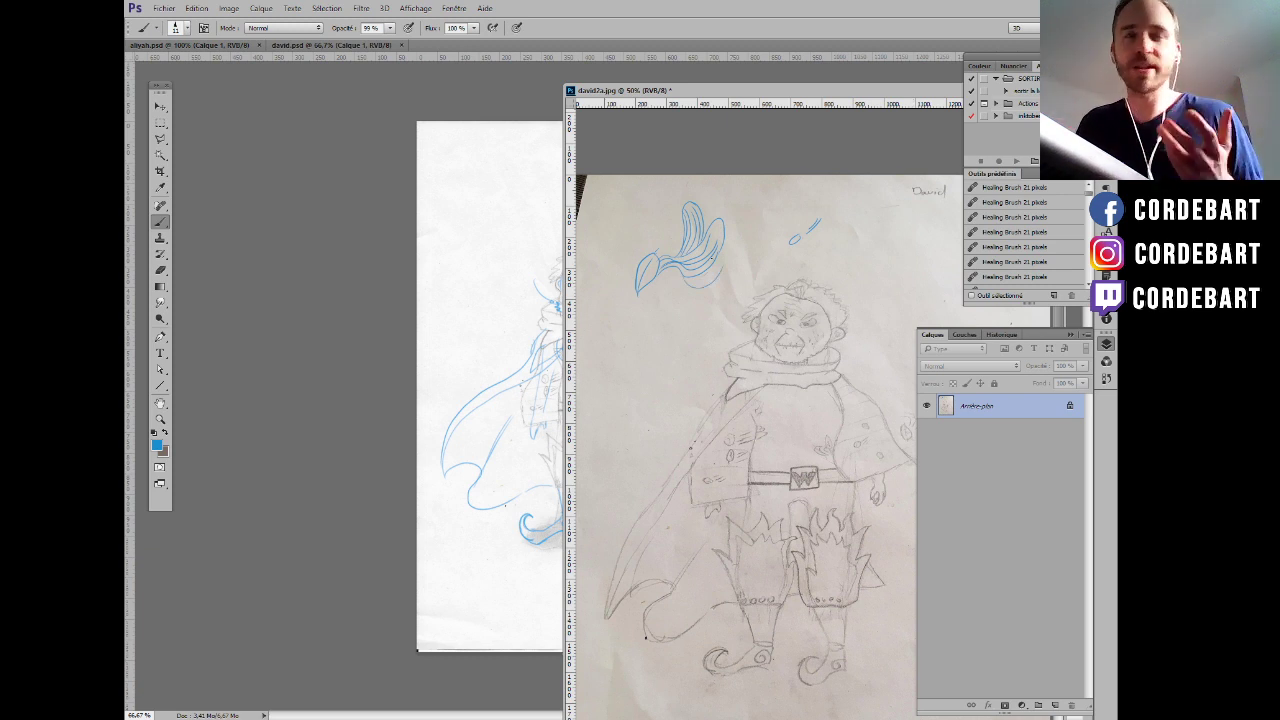
{"action": "left_click_drag", "start_coordinate": [784, 221], "coordinate": [786, 230]}
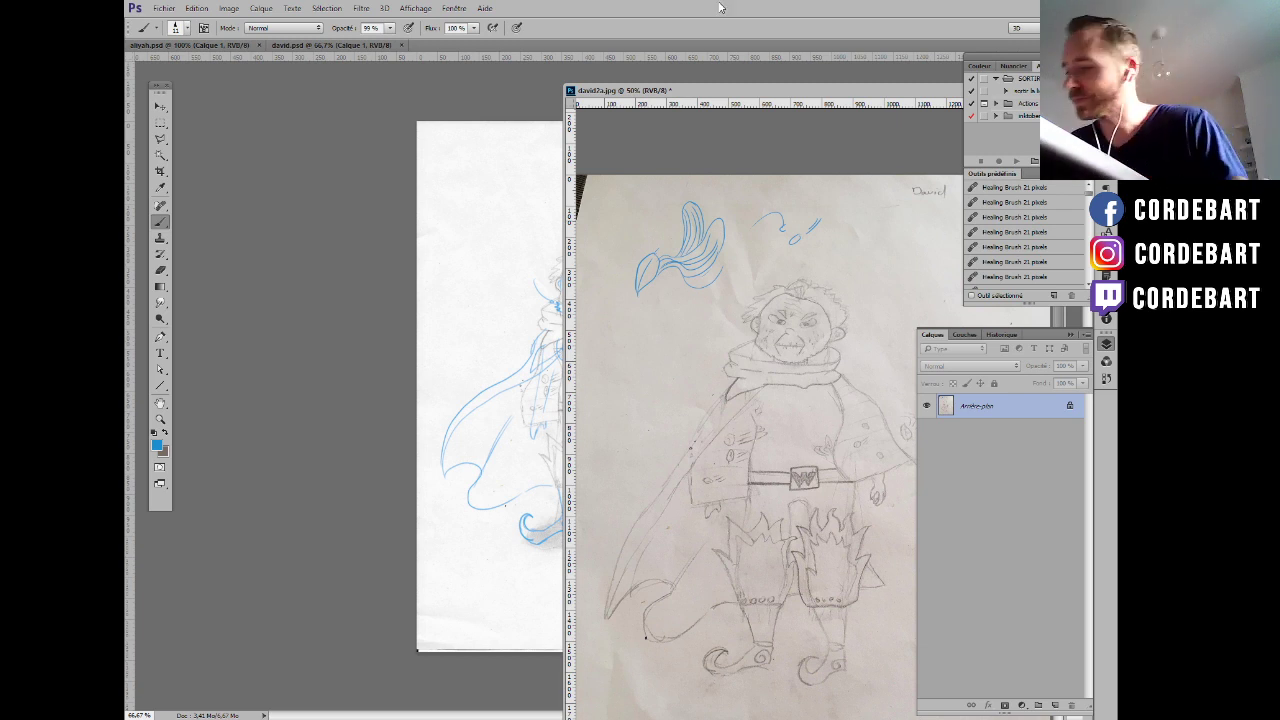
Move the david2a.jpg window aside, and write the blue note "trop petit" with a pointer line beside the character's small hand.
{"action": "left_click_drag", "start_coordinate": [728, 93], "coordinate": [261, 68]}
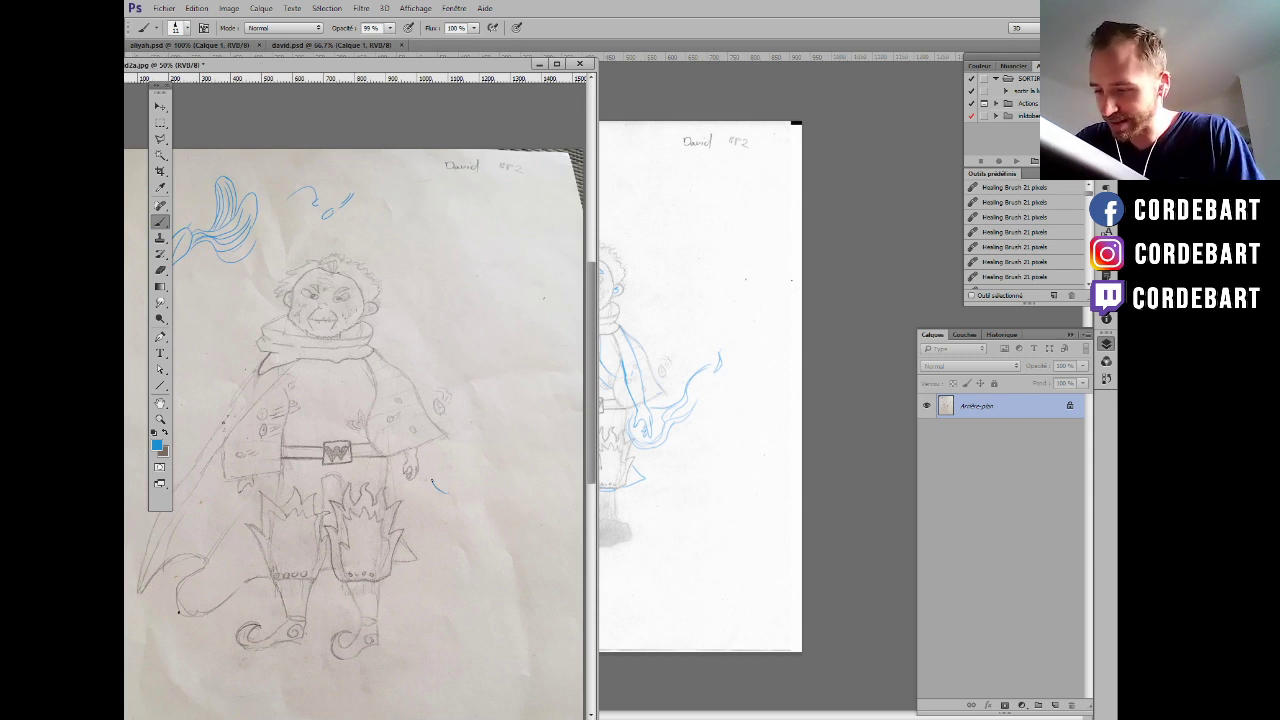
{"action": "mouse_move", "coordinate": [427, 476]}
{"action": "left_mouse_down"}
{"action": "mouse_move", "coordinate": [458, 492]}
{"action": "mouse_move", "coordinate": [468, 475]}
{"action": "left_mouse_up"}
{"action": "mouse_move", "coordinate": [461, 491]}
{"action": "left_mouse_down"}
{"action": "mouse_move", "coordinate": [471, 482]}
{"action": "mouse_move", "coordinate": [479, 506]}
{"action": "left_mouse_up"}
{"action": "left_click_drag", "start_coordinate": [480, 484], "coordinate": [454, 540]}
{"action": "mouse_move", "coordinate": [457, 528]}
{"action": "left_mouse_down"}
{"action": "mouse_move", "coordinate": [467, 518]}
{"action": "mouse_move", "coordinate": [465, 532]}
{"action": "left_mouse_up"}
{"action": "mouse_move", "coordinate": [469, 530]}
{"action": "left_mouse_down"}
{"action": "mouse_move", "coordinate": [479, 520]}
{"action": "mouse_move", "coordinate": [480, 538]}
{"action": "left_mouse_up"}
{"action": "left_click_drag", "start_coordinate": [485, 504], "coordinate": [486, 534]}
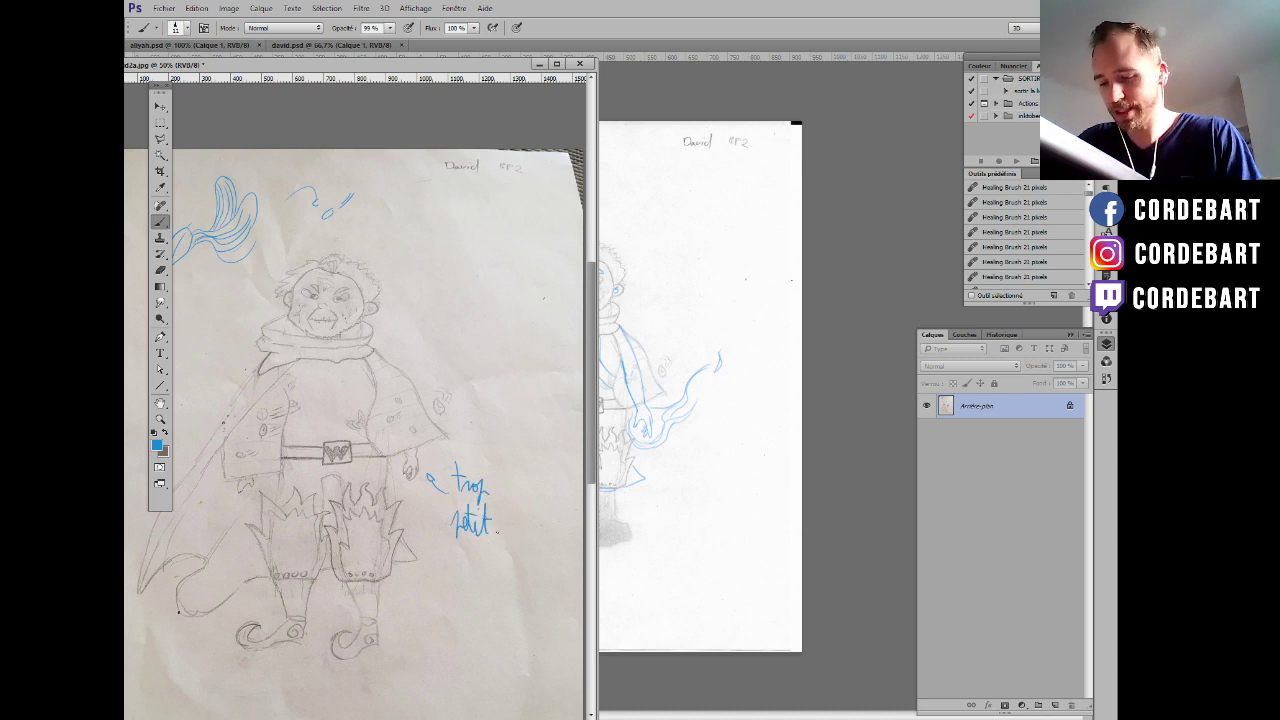
Sketch a corrected lower leg with a curled shoe in blue beside the character's foot in david2a.jpg.
{"action": "left_click_drag", "start_coordinate": [521, 66], "coordinate": [556, 62]}
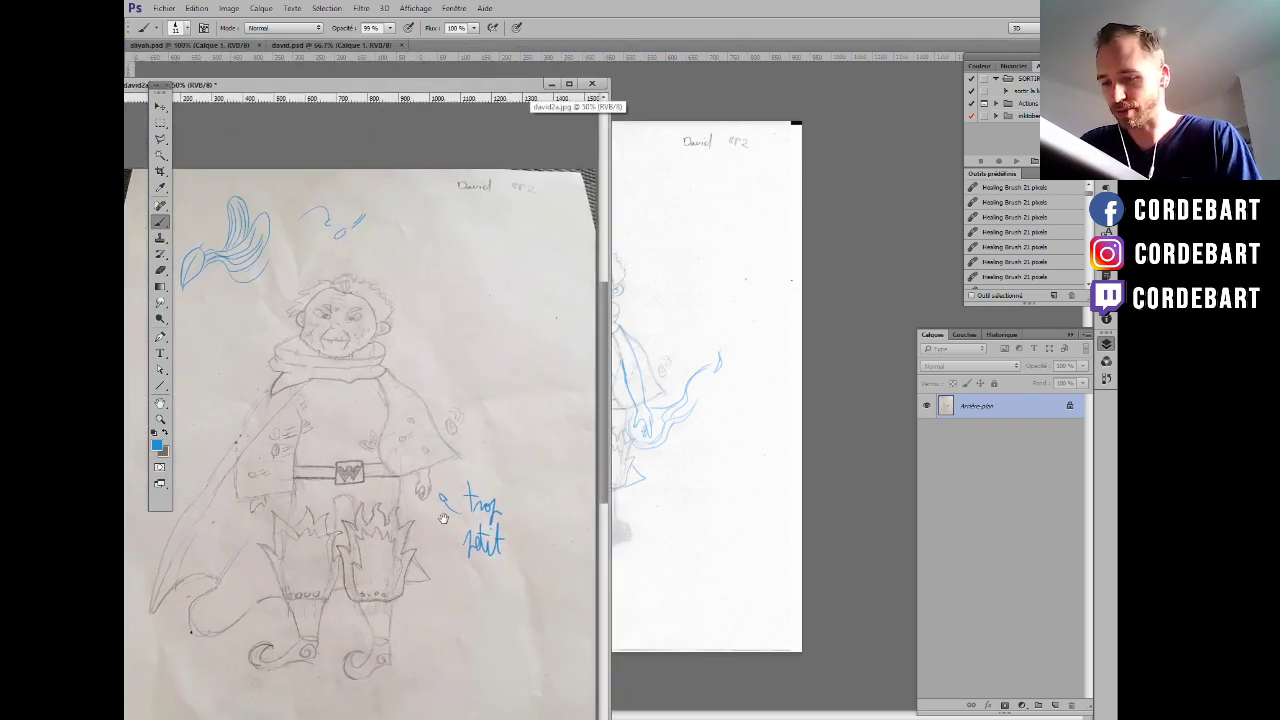
{"action": "left_click_drag", "start_coordinate": [444, 516], "coordinate": [445, 460]}
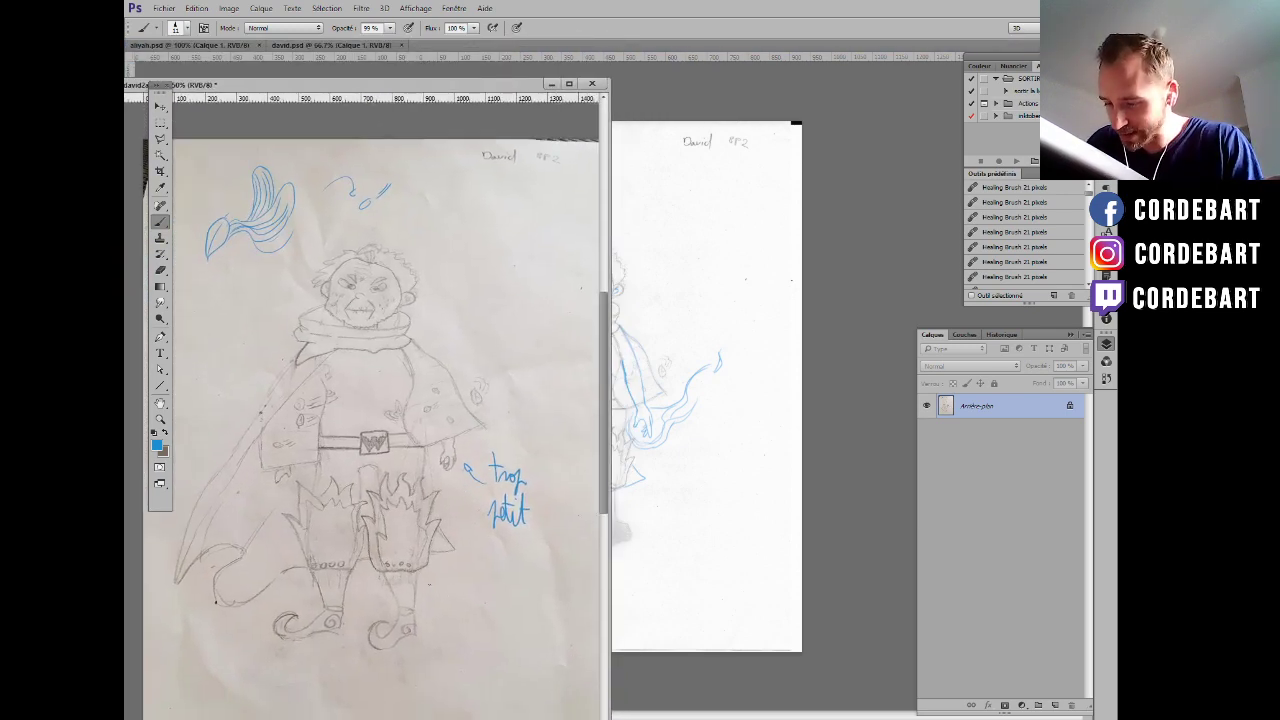
{"action": "left_click_drag", "start_coordinate": [432, 586], "coordinate": [434, 628]}
{"action": "left_click_drag", "start_coordinate": [444, 630], "coordinate": [449, 582]}
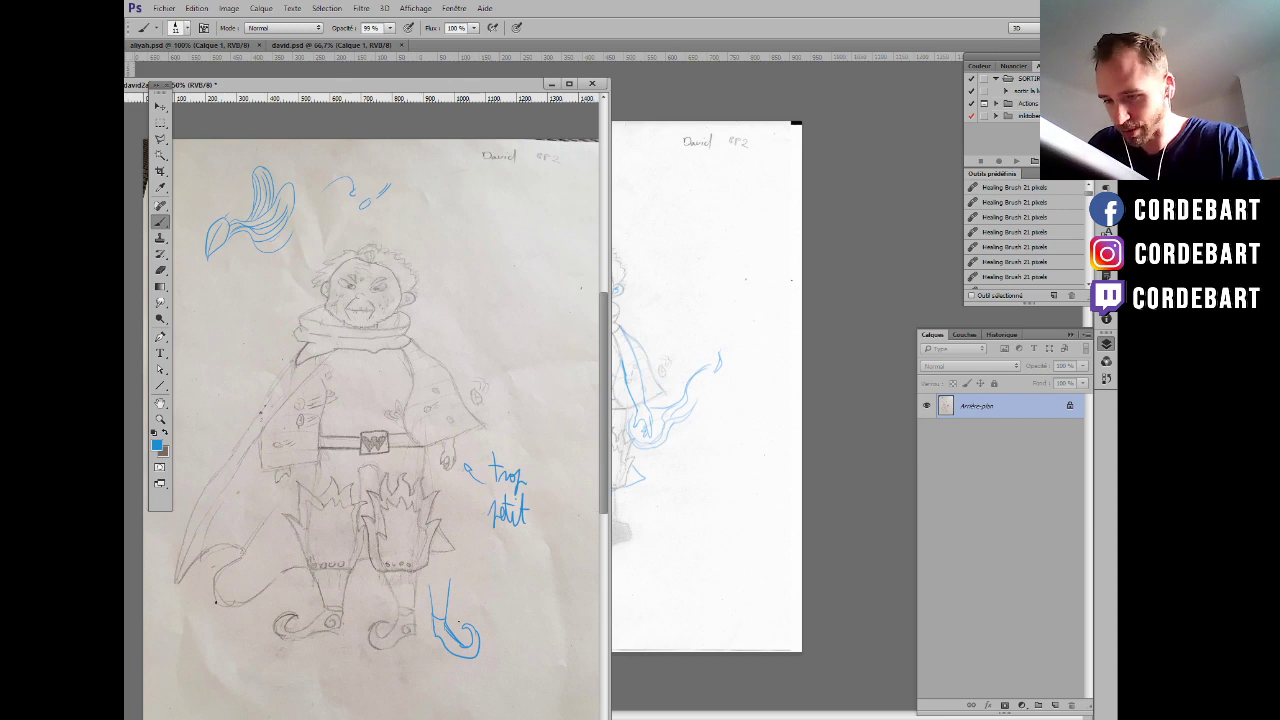
Save david2a.jpg as a JPEG at quality 12 (Maximum), and close both david2a.jpg and david.psd.
{"action": "mouse_move", "coordinate": [524, 88]}
{"action": "left_mouse_down"}
{"action": "mouse_move", "coordinate": [422, 138]}
{"action": "mouse_move", "coordinate": [436, 145]}
{"action": "mouse_move", "coordinate": [545, 98]}
{"action": "mouse_move", "coordinate": [366, 254]}
{"action": "mouse_move", "coordinate": [598, 135]}
{"action": "mouse_move", "coordinate": [566, 178]}
{"action": "mouse_move", "coordinate": [751, 464]}
{"action": "mouse_move", "coordinate": [860, 352]}
{"action": "mouse_move", "coordinate": [738, 203]}
{"action": "mouse_move", "coordinate": [695, 112]}
{"action": "left_mouse_up"}
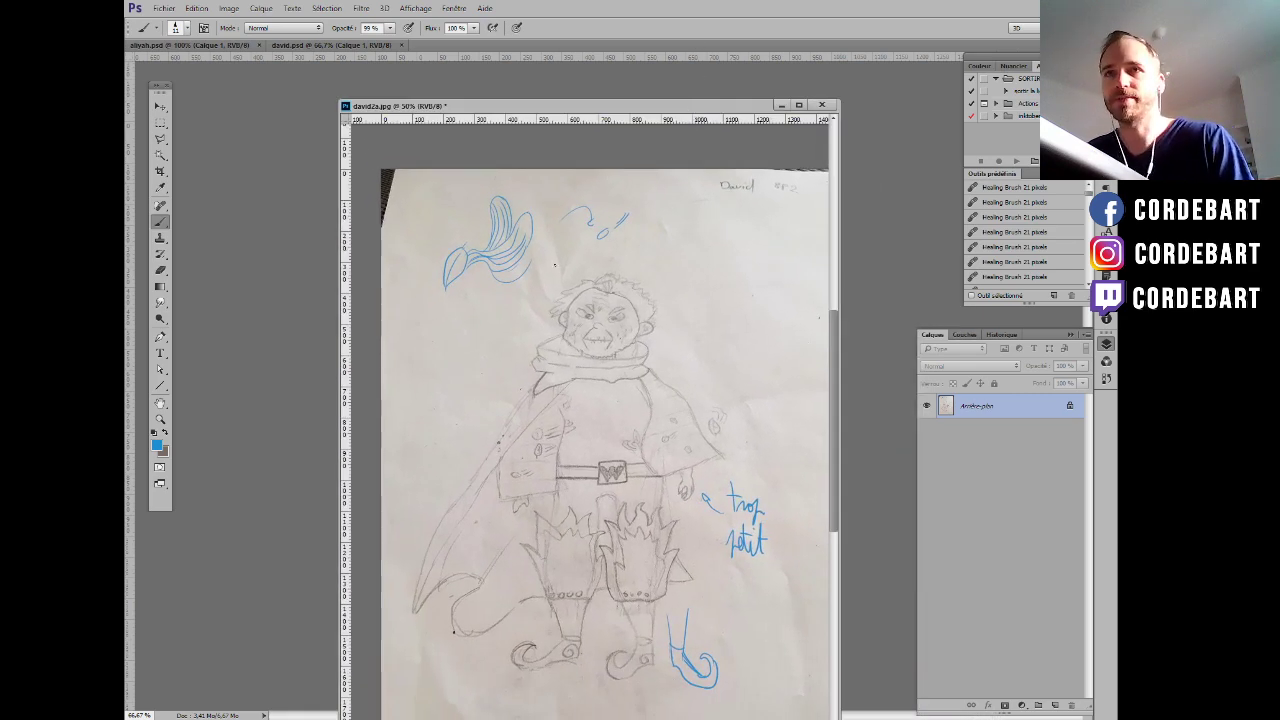
{"action": "key", "text": "ctrl+s"}
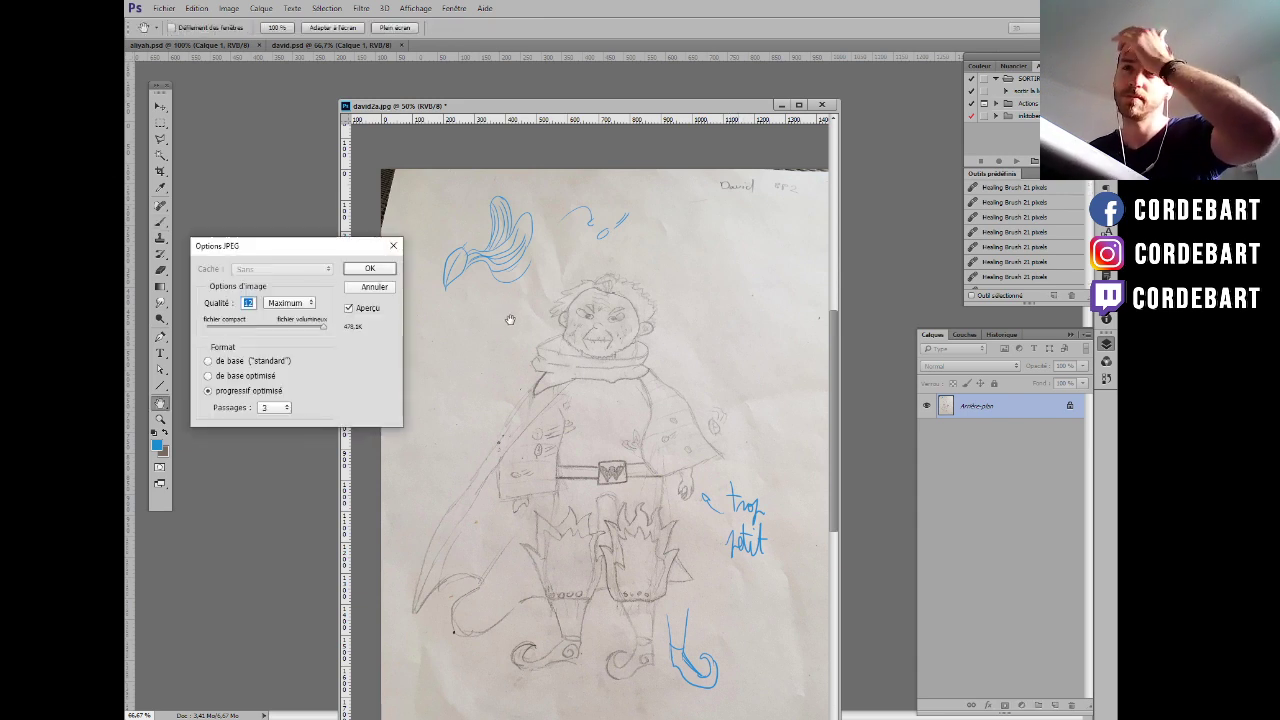
{"action": "left_click", "coordinate": [370, 269]}
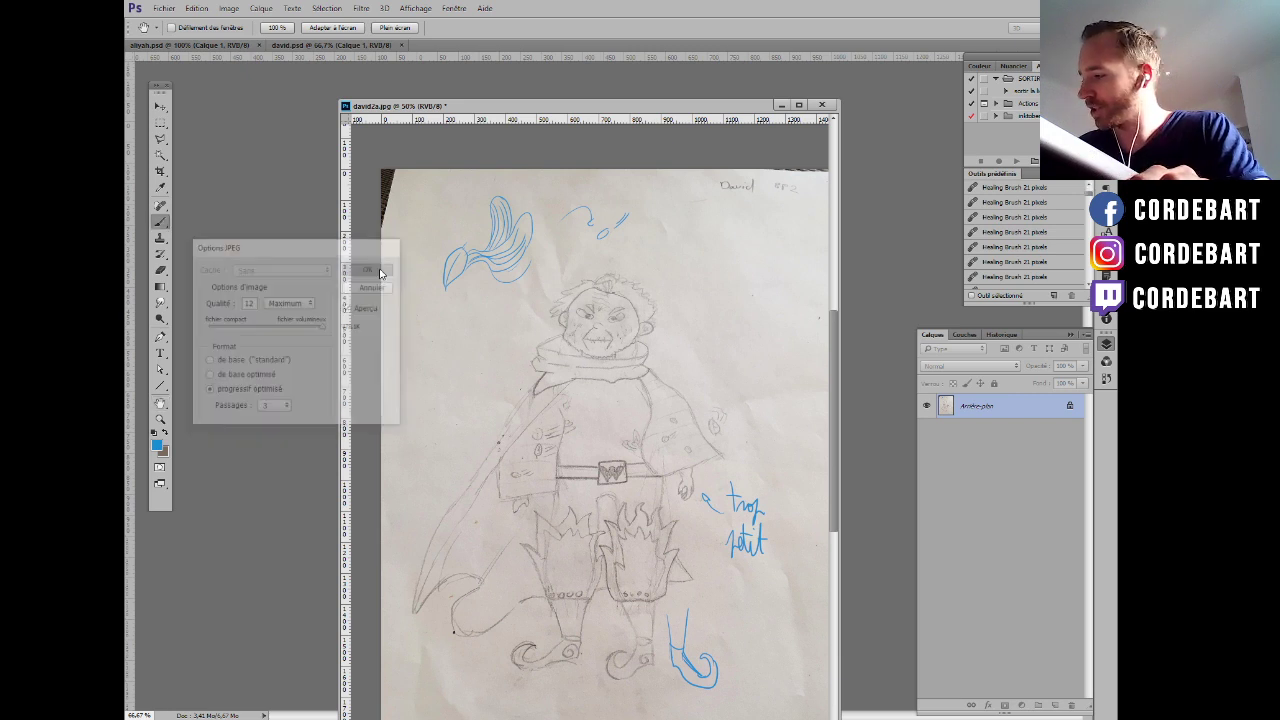
{"action": "left_click", "coordinate": [822, 105]}
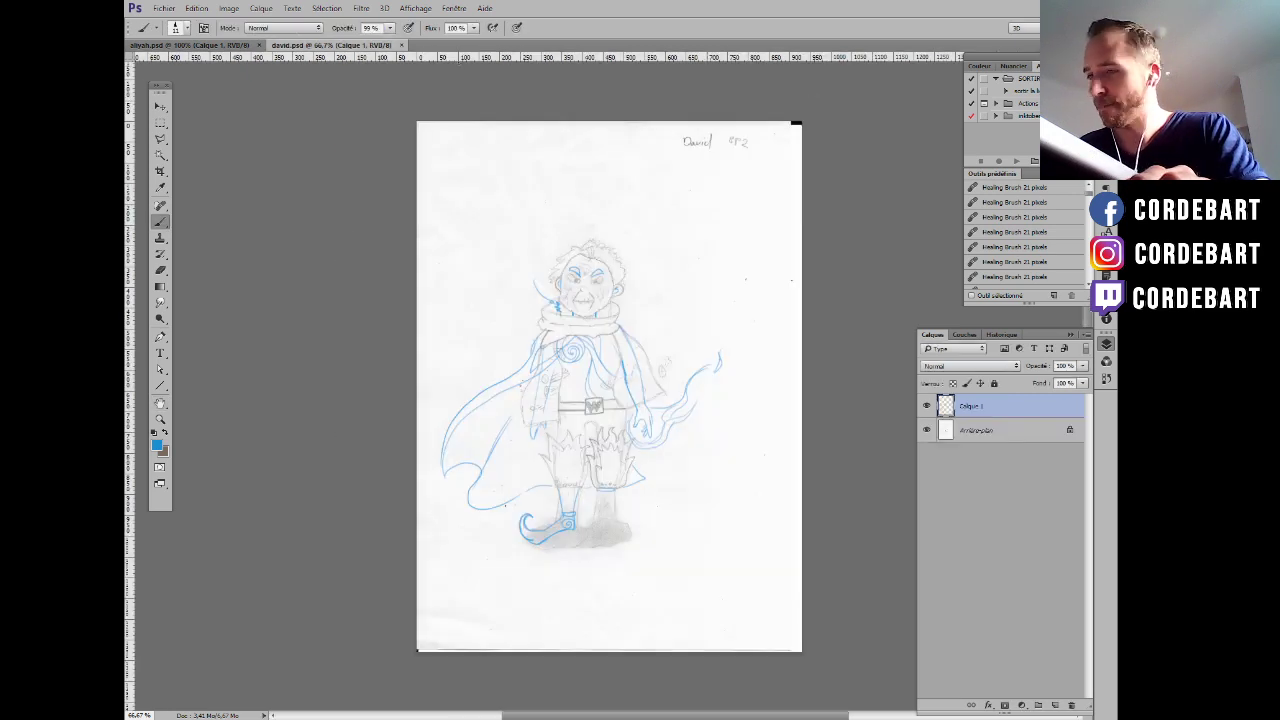
{"action": "left_click", "coordinate": [403, 46]}
Open Tom.psd from the "cours 1" folder inside LEMONT-LIVE.
{"action": "left_click", "coordinate": [164, 8]}
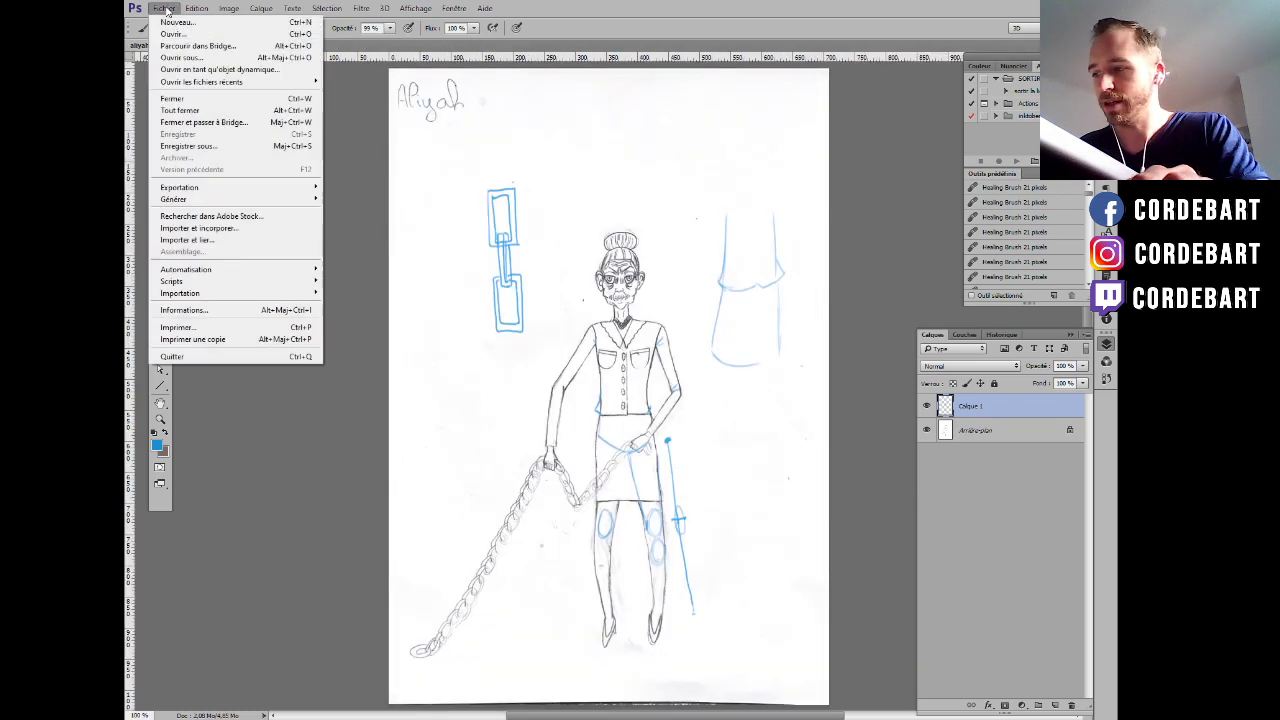
{"action": "left_click", "coordinate": [172, 34]}
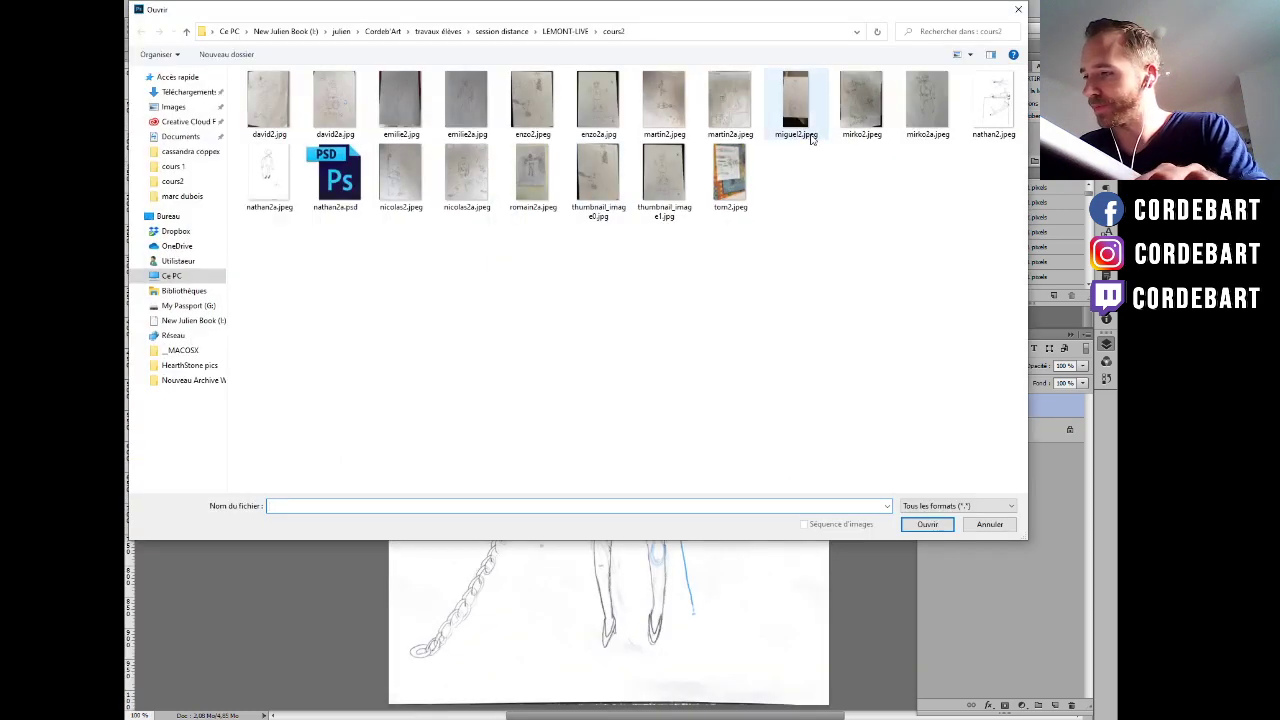
{"action": "left_click", "coordinate": [565, 31]}
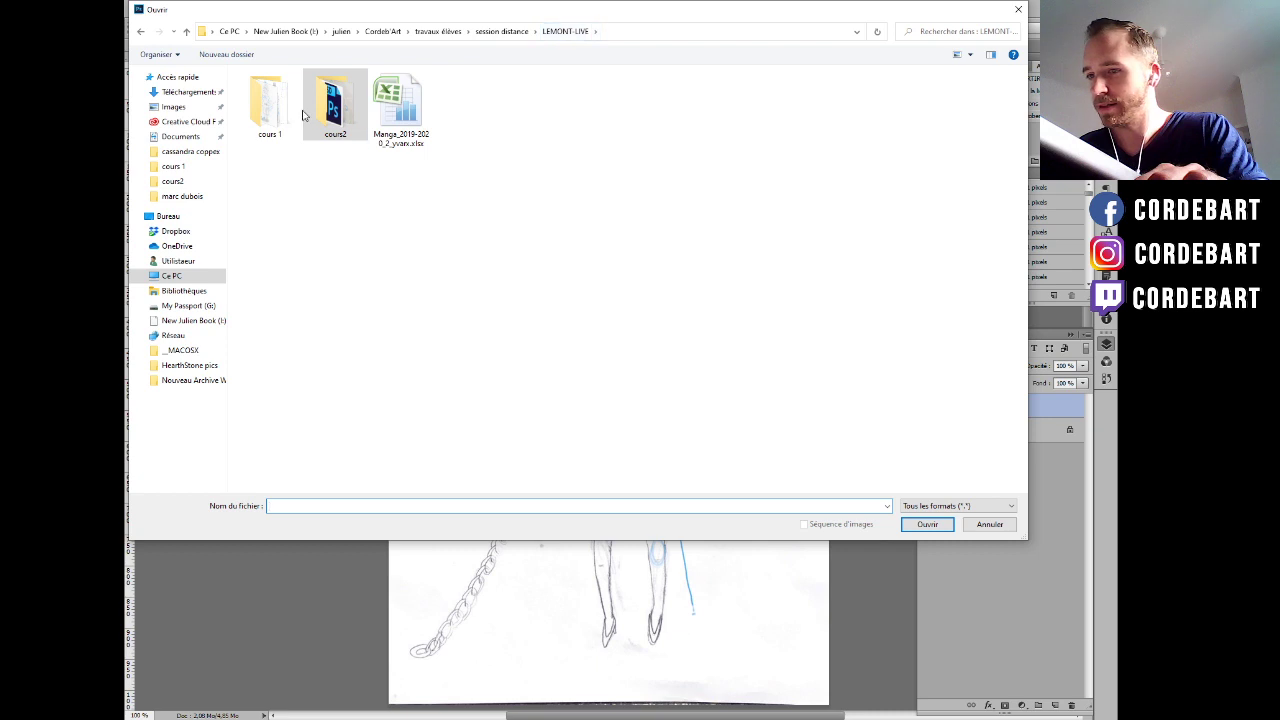
{"action": "double_click", "coordinate": [268, 105]}
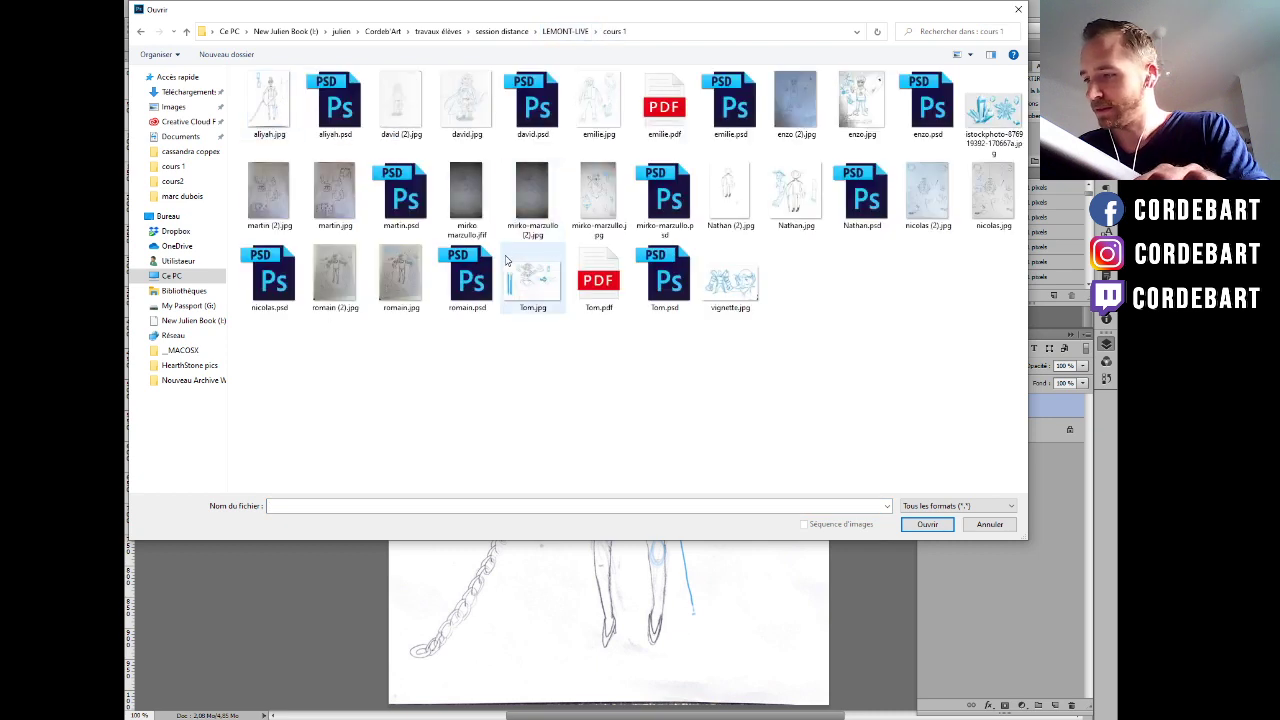
{"action": "double_click", "coordinate": [676, 300]}
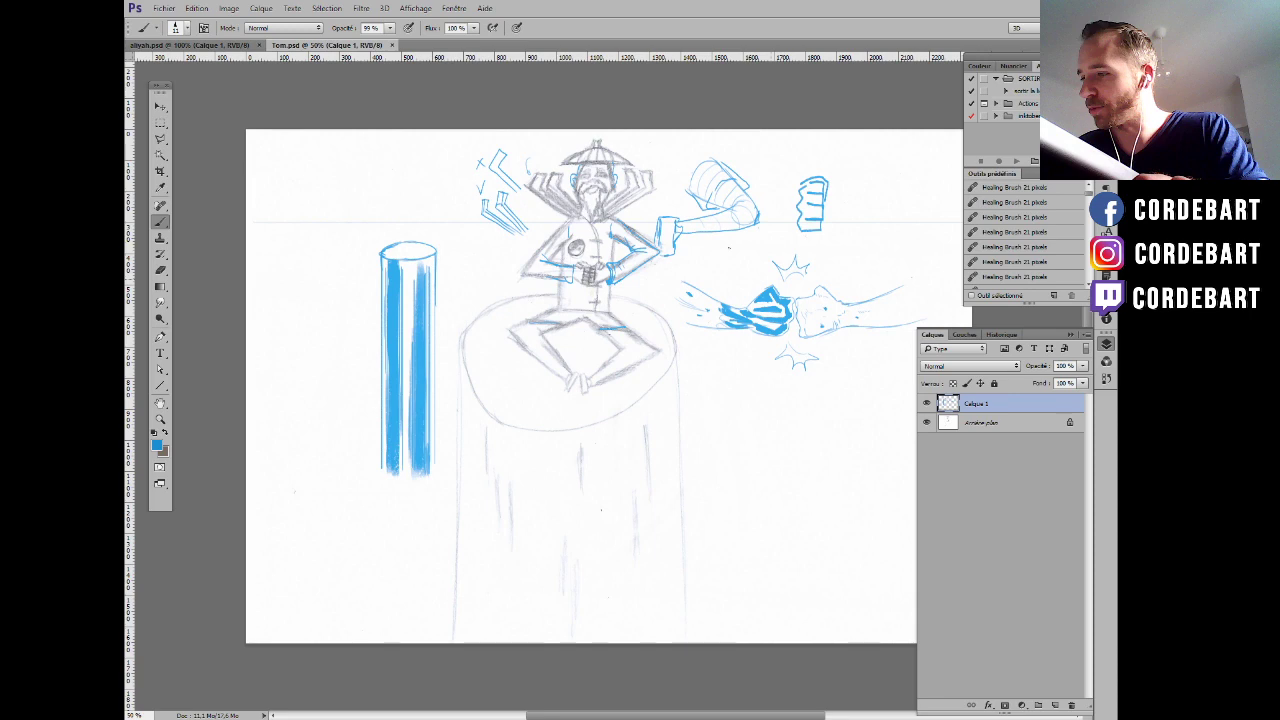
Open tom2.jpeg from the "cours2" folder inside LEMONT-LIVE.
{"action": "left_click", "coordinate": [164, 8]}
{"action": "left_click", "coordinate": [168, 35]}
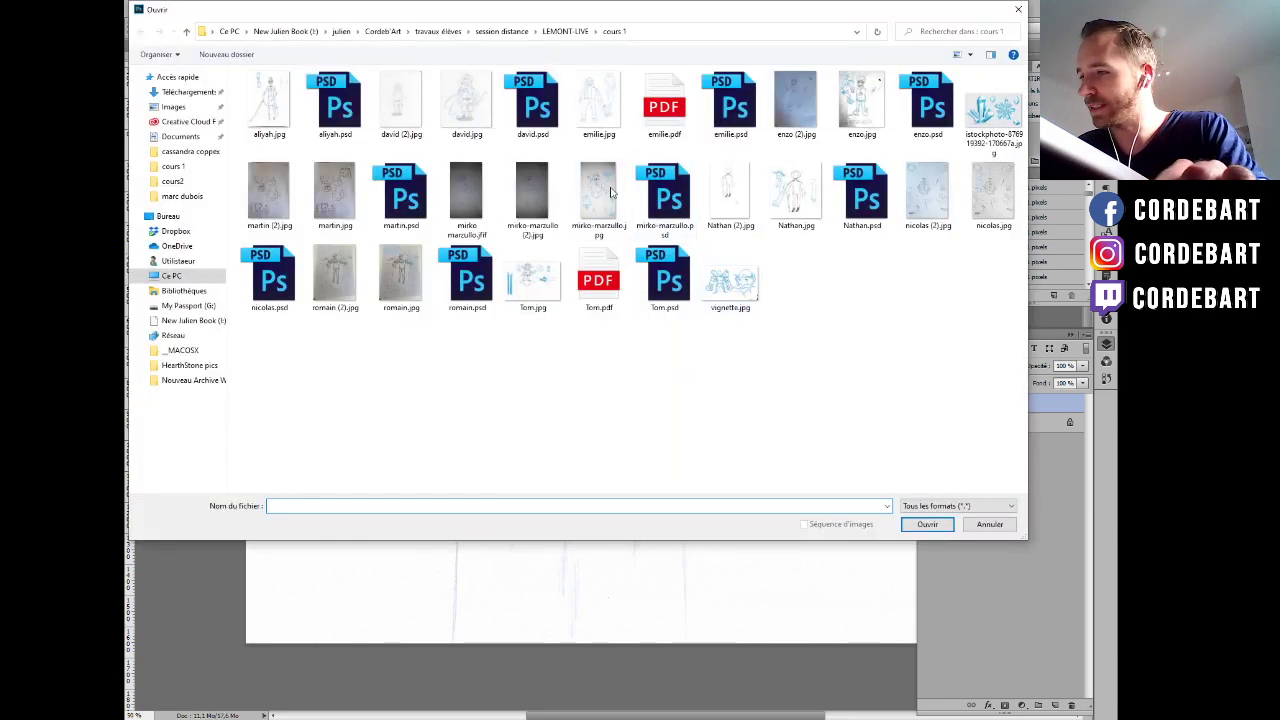
{"action": "left_click", "coordinate": [566, 31]}
{"action": "double_click", "coordinate": [324, 112]}
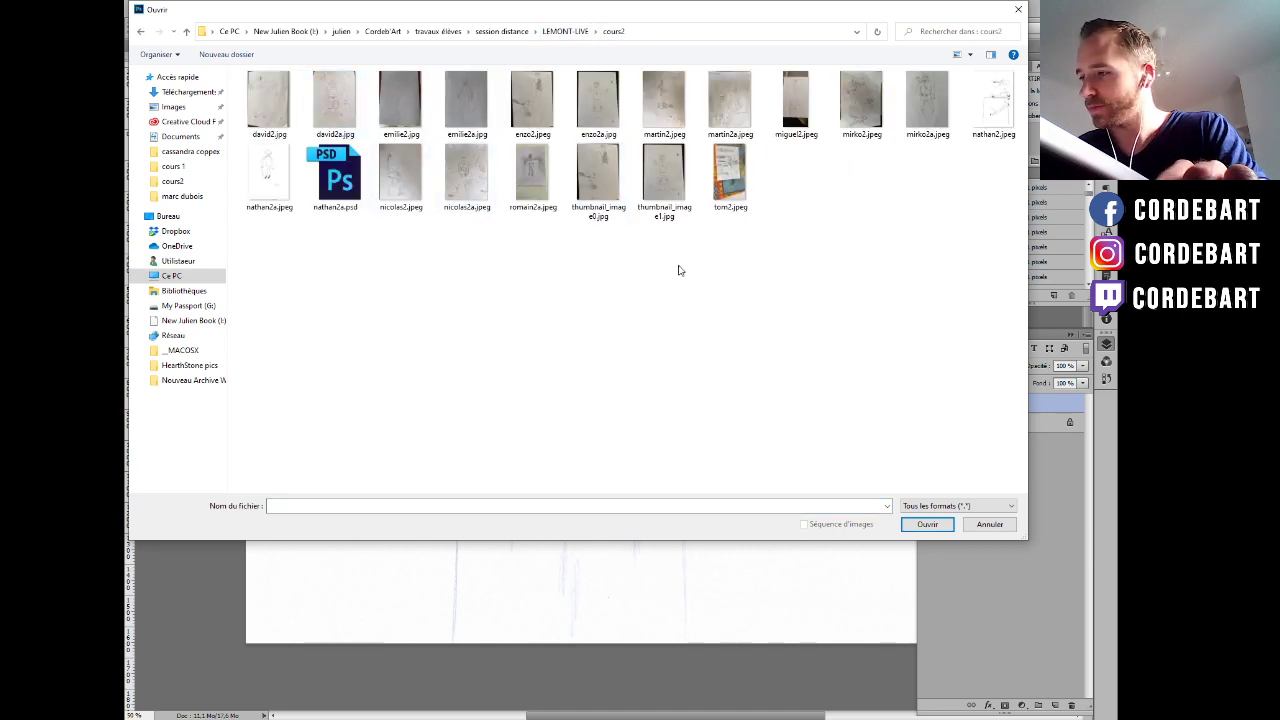
{"action": "left_click", "coordinate": [742, 165]}
{"action": "double_click", "coordinate": [742, 165]}
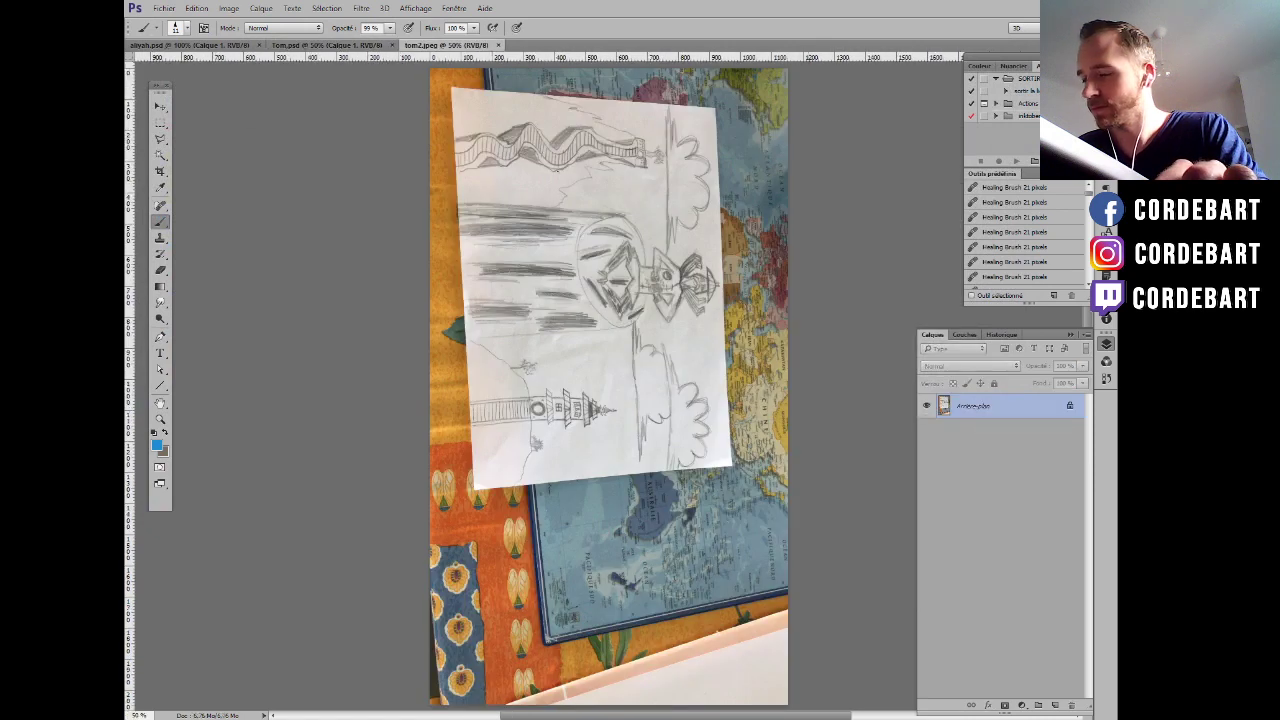
Rotate the tom2.jpeg image 90° clockwise so the drawing stands upright.
{"action": "left_click", "coordinate": [229, 8]}
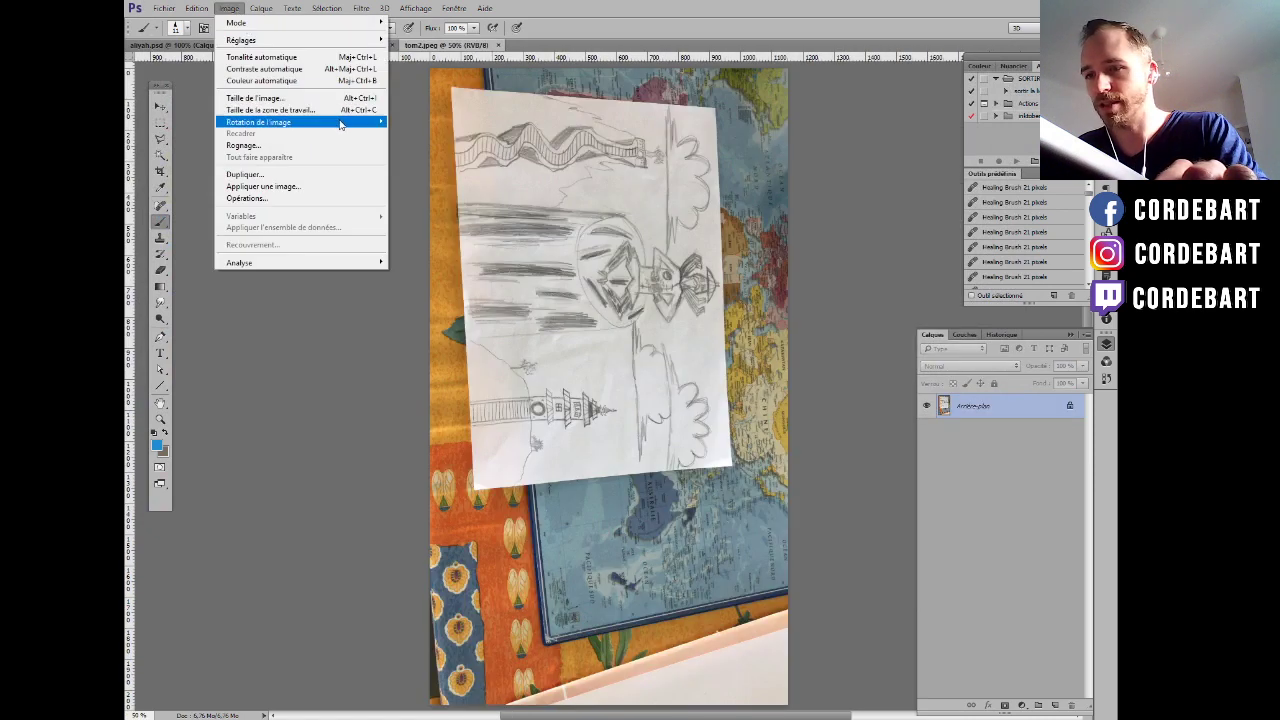
{"action": "mouse_move", "coordinate": [350, 121]}
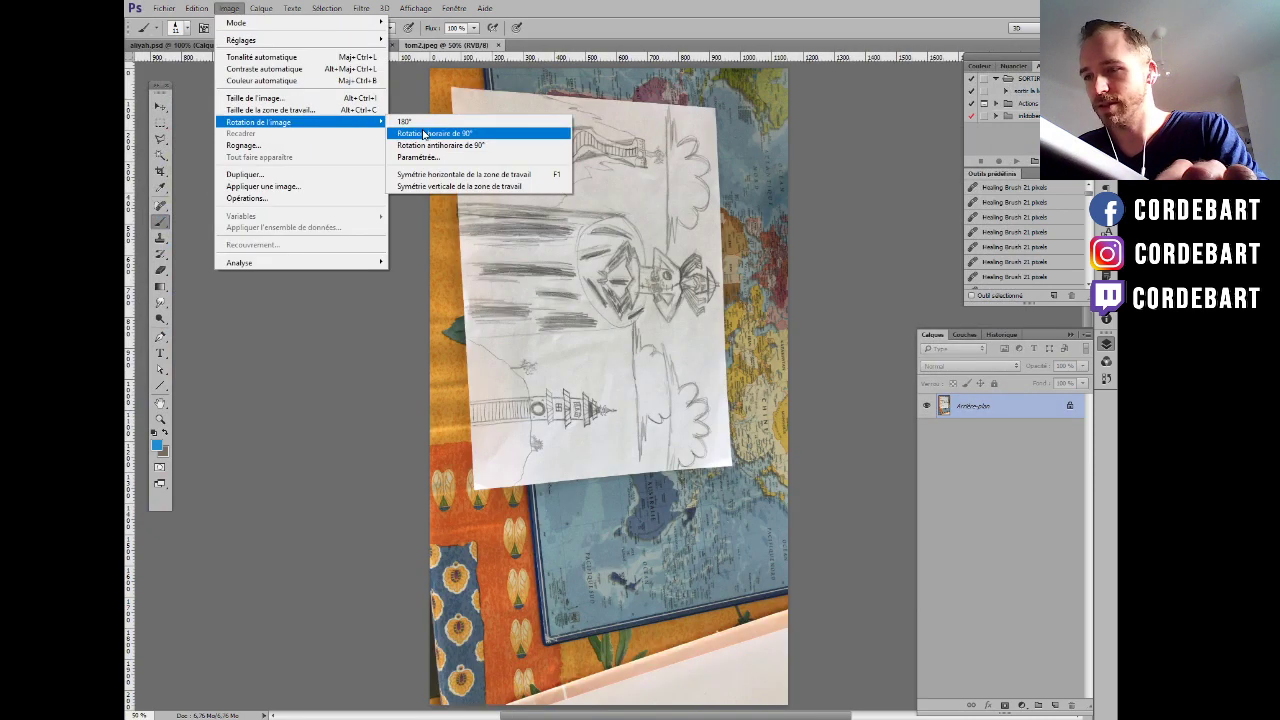
{"action": "left_click", "coordinate": [425, 133]}
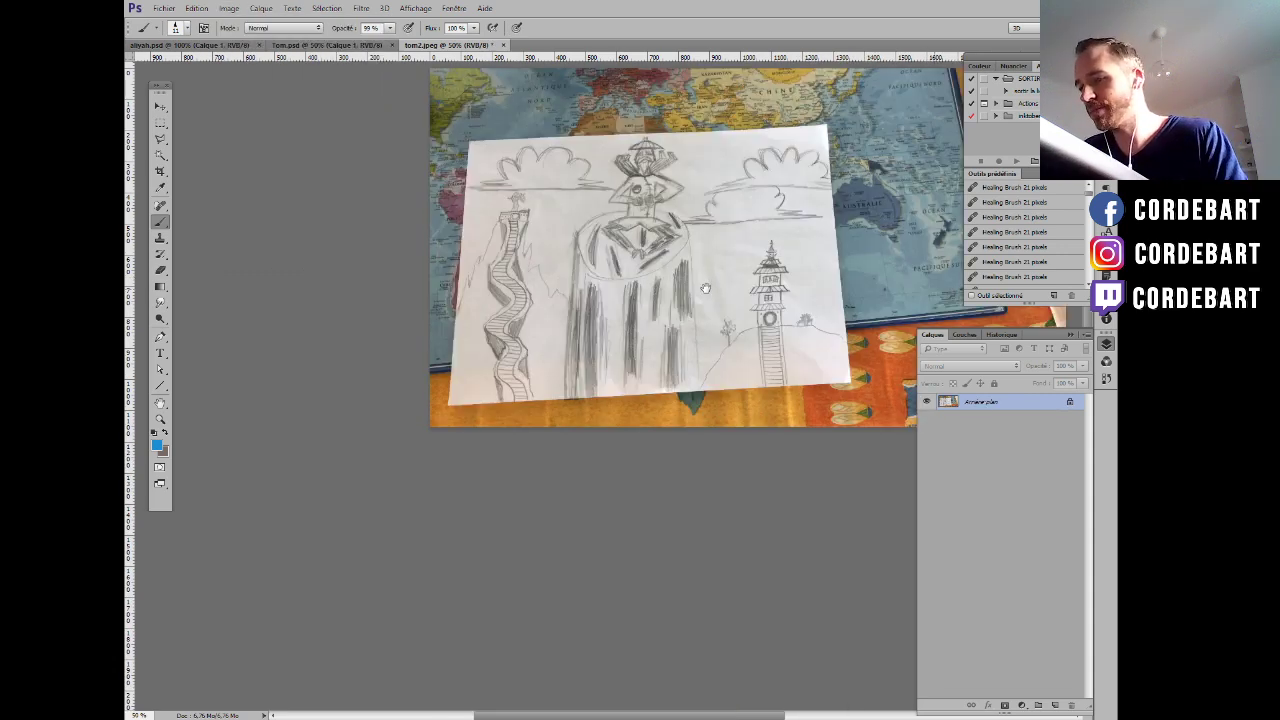
{"action": "left_click_drag", "start_coordinate": [706, 288], "coordinate": [565, 425]}
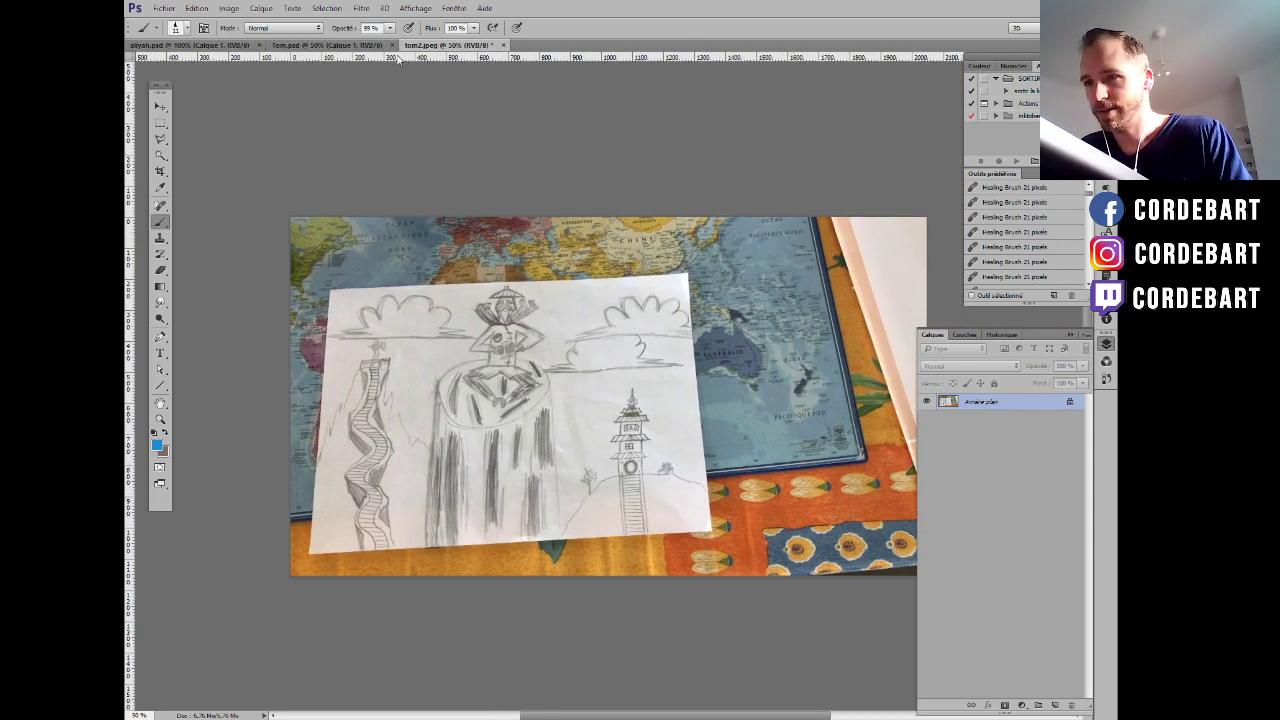
Float tom2.jpeg over Tom.psd for comparison, and draw blue strokes beside the character's hat and around the pillar's central dark stripe.
{"action": "left_click", "coordinate": [345, 46]}
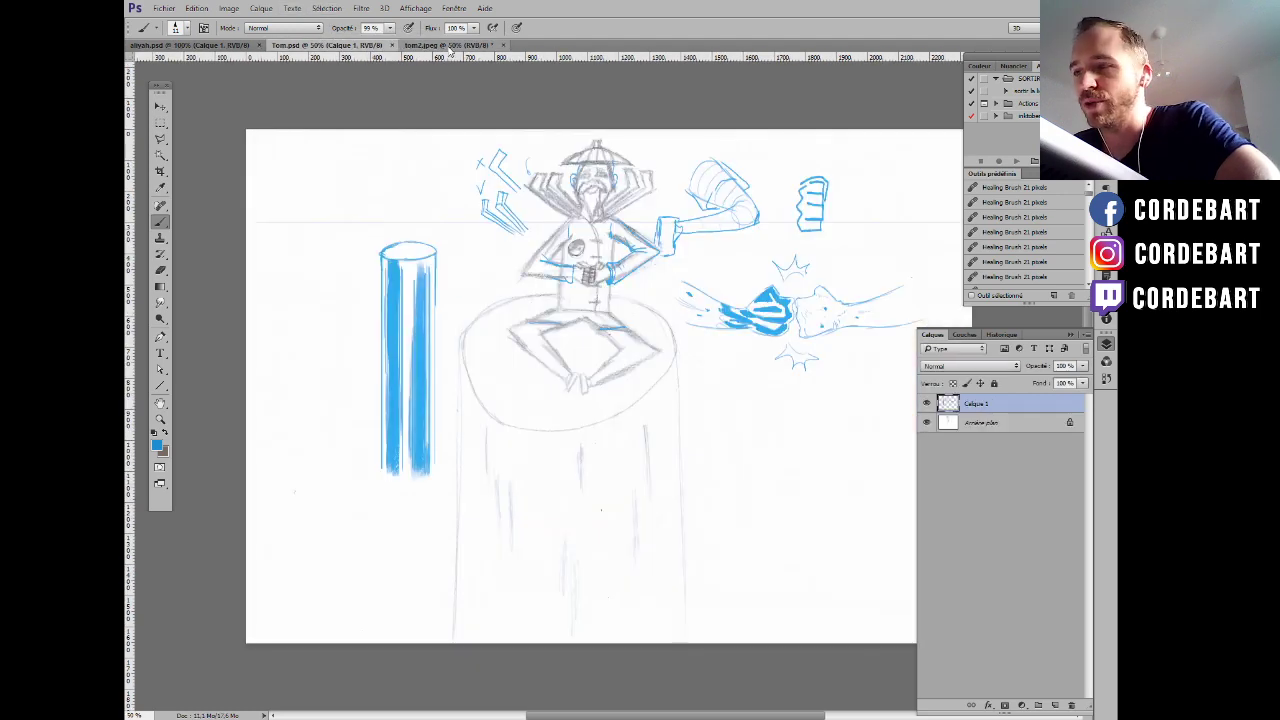
{"action": "left_click", "coordinate": [451, 47]}
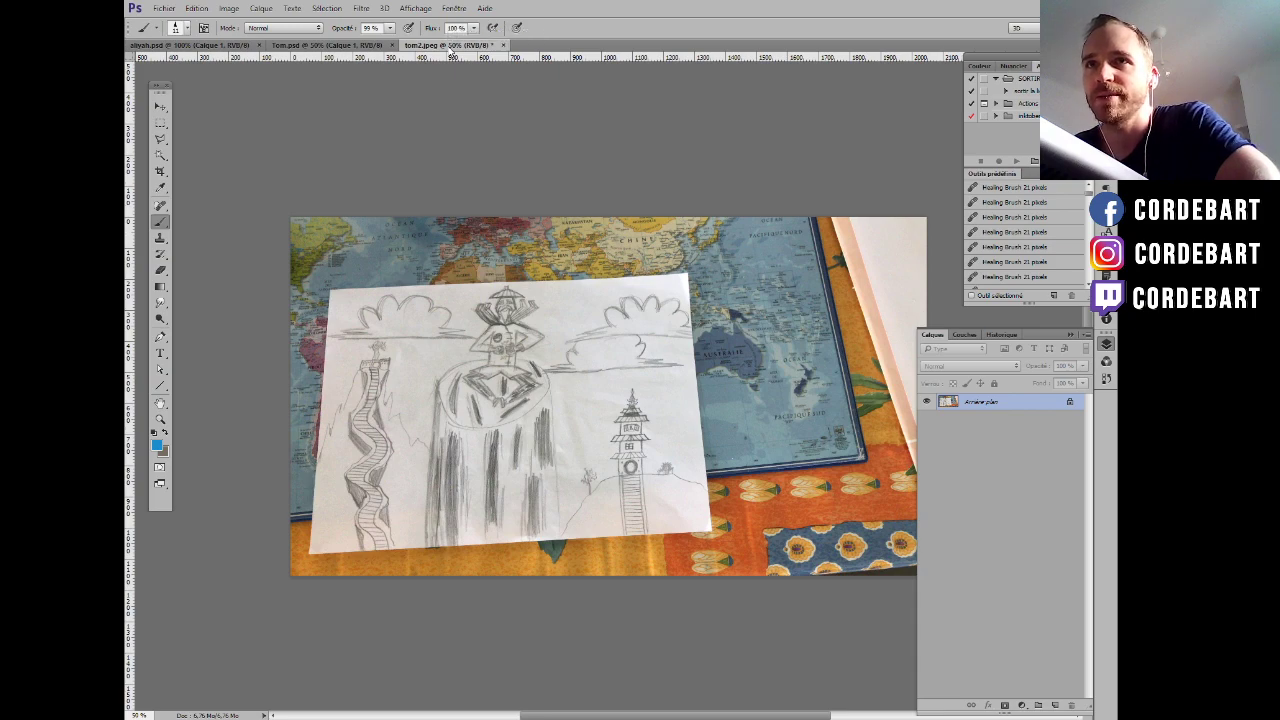
{"action": "left_click_drag", "start_coordinate": [451, 48], "coordinate": [355, 180]}
{"action": "mouse_move", "coordinate": [460, 180]}
{"action": "left_mouse_down"}
{"action": "mouse_move", "coordinate": [332, 392]}
{"action": "mouse_move", "coordinate": [466, 411]}
{"action": "mouse_move", "coordinate": [488, 284]}
{"action": "mouse_move", "coordinate": [433, 432]}
{"action": "mouse_move", "coordinate": [424, 376]}
{"action": "left_mouse_up"}
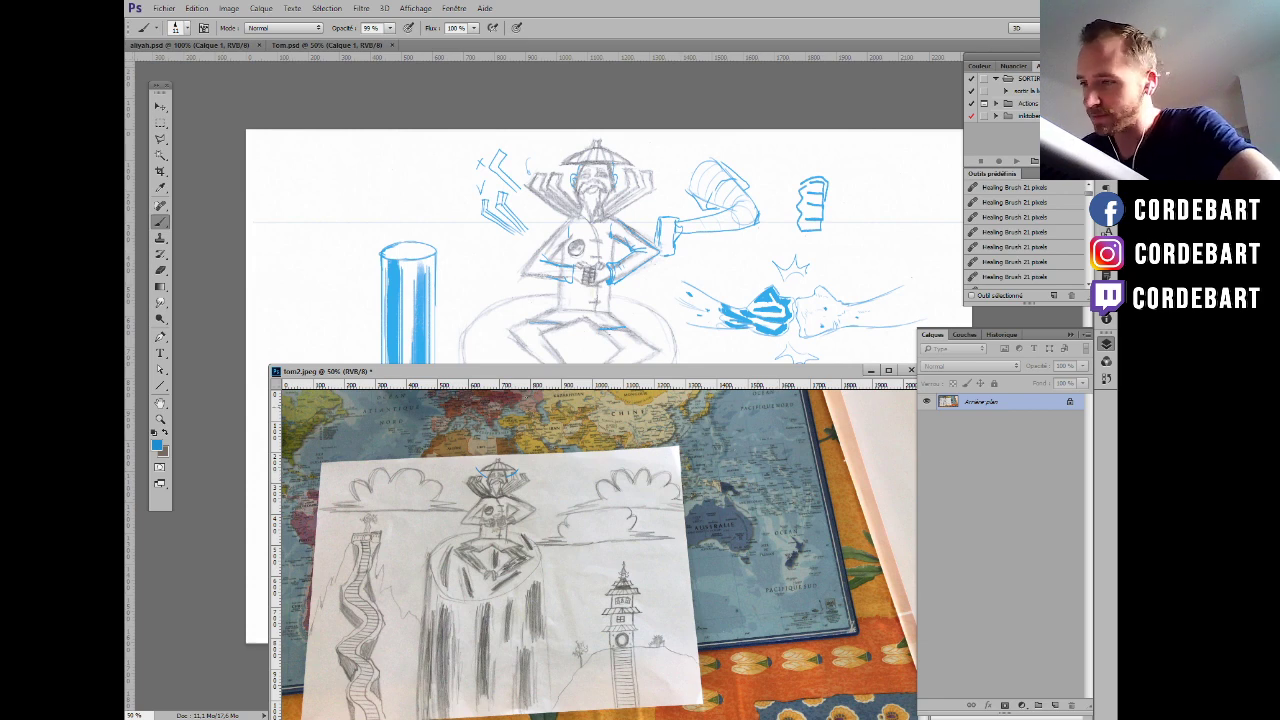
{"action": "mouse_move", "coordinate": [474, 371]}
{"action": "left_mouse_down"}
{"action": "mouse_move", "coordinate": [638, 349]}
{"action": "mouse_move", "coordinate": [639, 288]}
{"action": "mouse_move", "coordinate": [584, 360]}
{"action": "mouse_move", "coordinate": [541, 492]}
{"action": "mouse_move", "coordinate": [530, 217]}
{"action": "mouse_move", "coordinate": [500, 205]}
{"action": "mouse_move", "coordinate": [430, 535]}
{"action": "mouse_move", "coordinate": [525, 249]}
{"action": "mouse_move", "coordinate": [717, 234]}
{"action": "left_mouse_up"}
{"action": "mouse_move", "coordinate": [705, 470]}
{"action": "left_mouse_down"}
{"action": "mouse_move", "coordinate": [705, 580]}
{"action": "mouse_move", "coordinate": [723, 578]}
{"action": "left_mouse_up"}
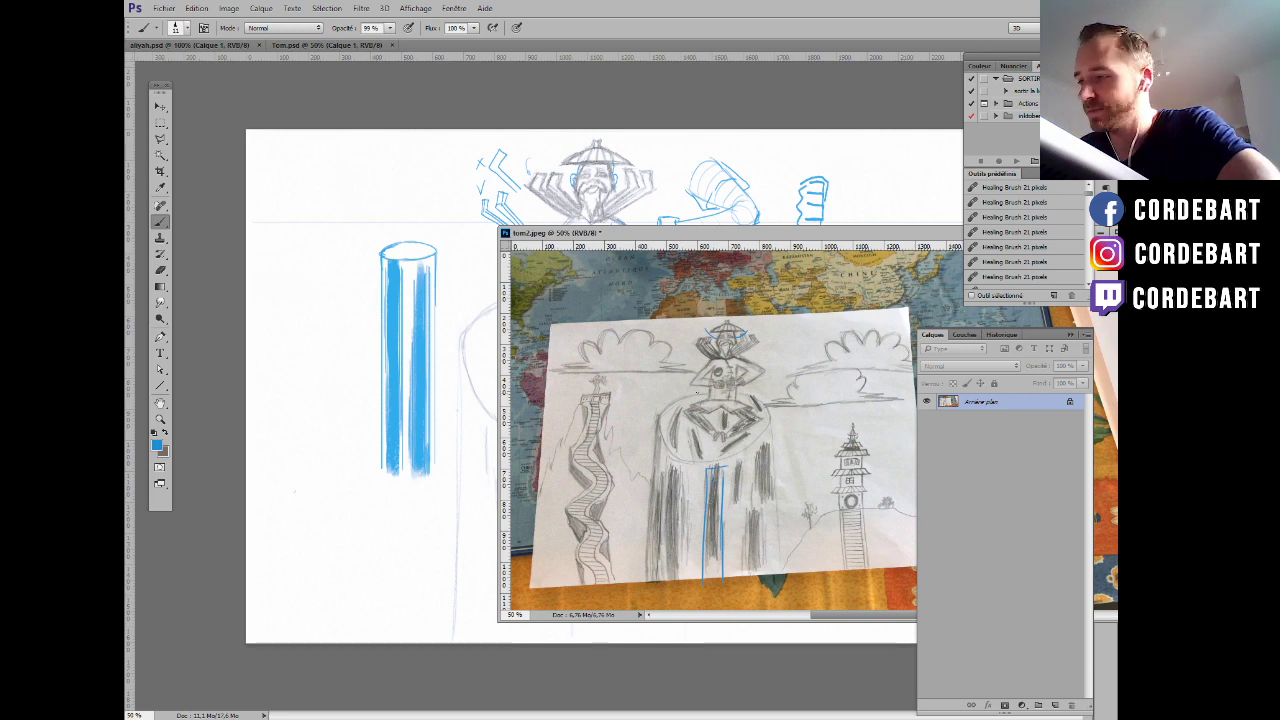
Write the blue note "pas assez METAL" beside the character in tom2.jpeg, with a pointer line to his hands.
{"action": "mouse_move", "coordinate": [843, 237]}
{"action": "left_mouse_down"}
{"action": "mouse_move", "coordinate": [663, 427]}
{"action": "mouse_move", "coordinate": [680, 322]}
{"action": "mouse_move", "coordinate": [686, 339]}
{"action": "mouse_move", "coordinate": [634, 485]}
{"action": "mouse_move", "coordinate": [632, 327]}
{"action": "left_mouse_up"}
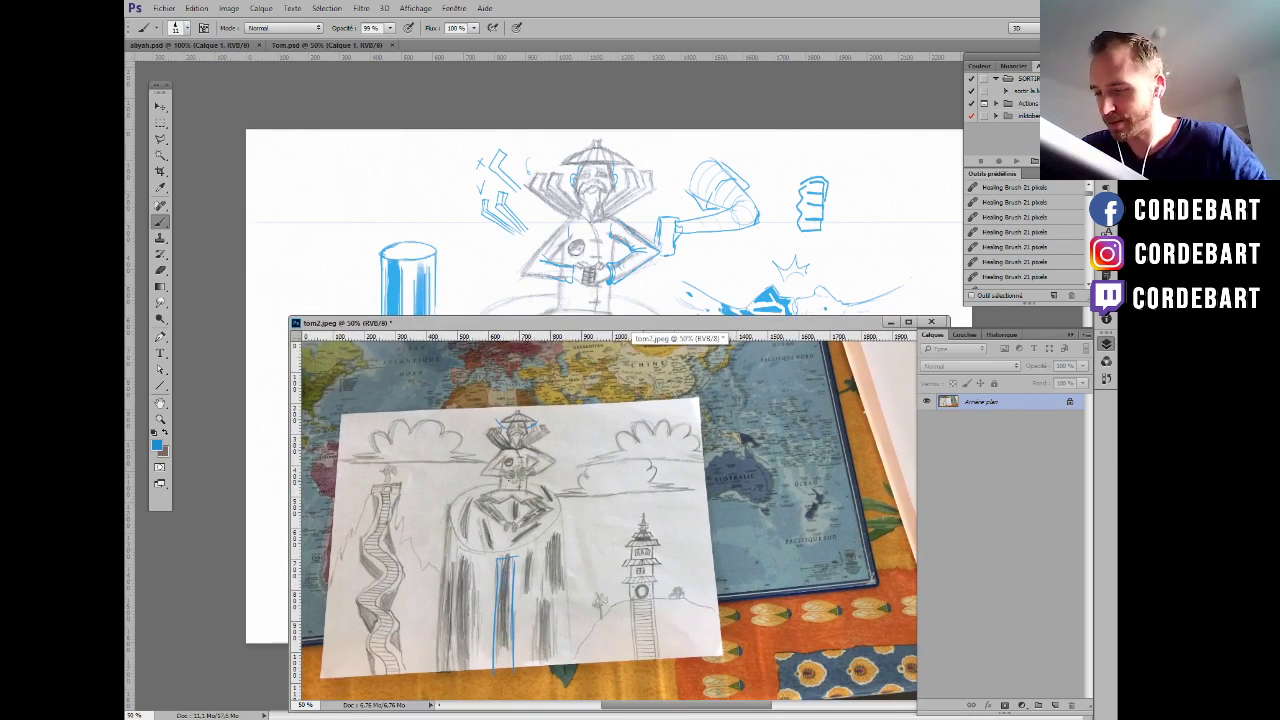
{"action": "scroll", "coordinate": [575, 465], "scroll_direction": "up", "scroll_amount": 2}
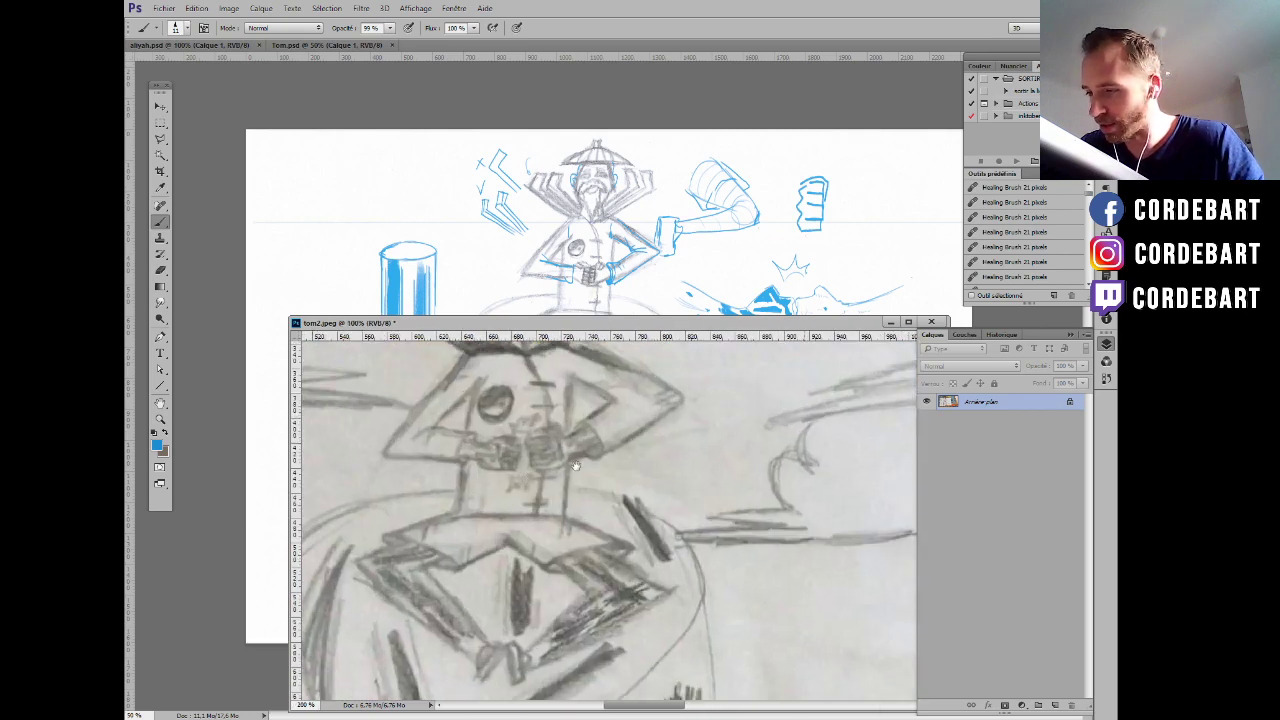
{"action": "scroll", "coordinate": [575, 465], "scroll_direction": "up", "scroll_amount": 1}
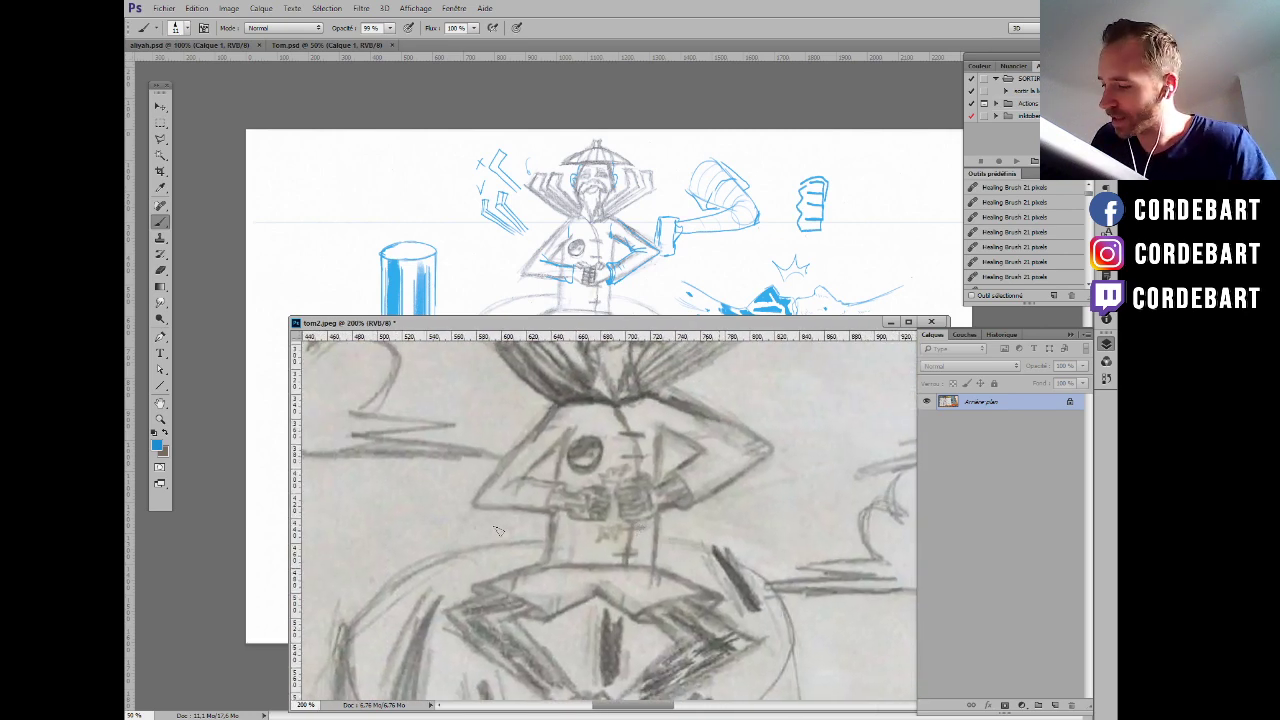
{"action": "left_click_drag", "start_coordinate": [476, 530], "coordinate": [563, 522]}
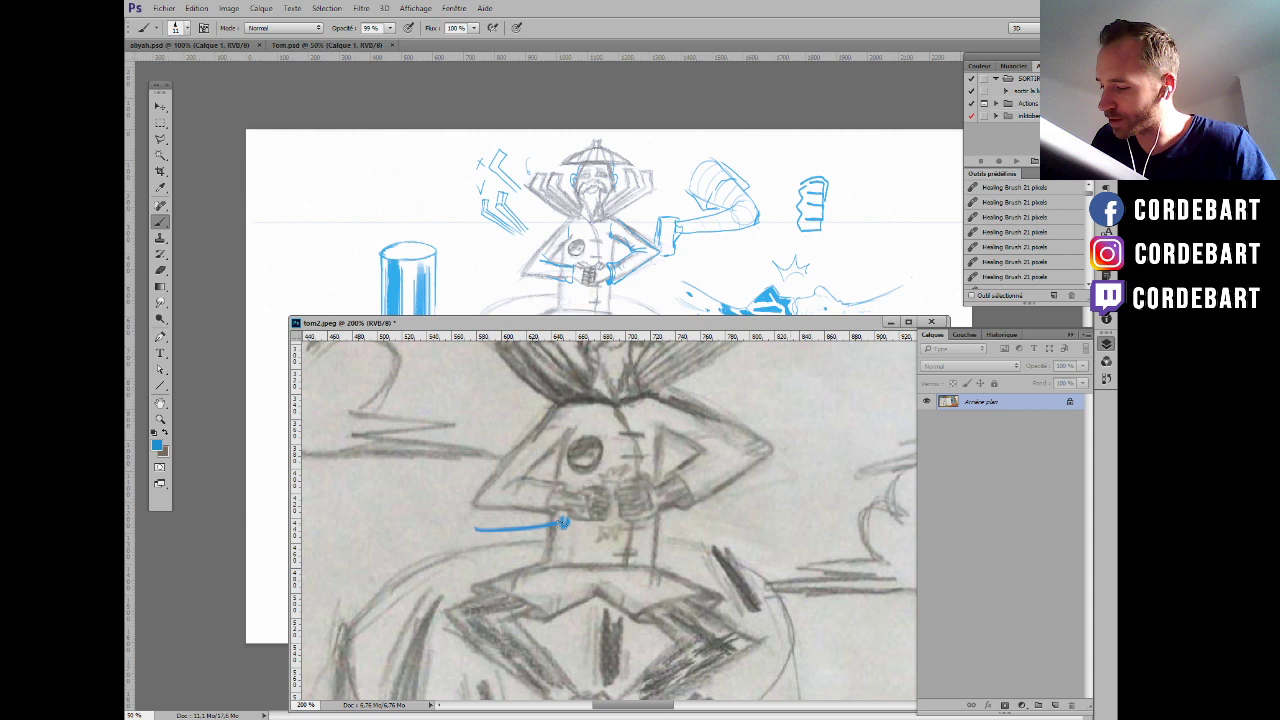
{"action": "left_click_drag", "start_coordinate": [368, 478], "coordinate": [410, 488]}
{"action": "mouse_move", "coordinate": [322, 545]}
{"action": "left_mouse_down"}
{"action": "mouse_move", "coordinate": [376, 541]}
{"action": "mouse_move", "coordinate": [398, 584]}
{"action": "left_mouse_up"}
{"action": "mouse_move", "coordinate": [352, 642]}
{"action": "left_mouse_down"}
{"action": "mouse_move", "coordinate": [361, 604]}
{"action": "mouse_move", "coordinate": [396, 619]}
{"action": "mouse_move", "coordinate": [407, 609]}
{"action": "mouse_move", "coordinate": [397, 589]}
{"action": "mouse_move", "coordinate": [445, 603]}
{"action": "mouse_move", "coordinate": [442, 572]}
{"action": "mouse_move", "coordinate": [480, 600]}
{"action": "left_mouse_up"}
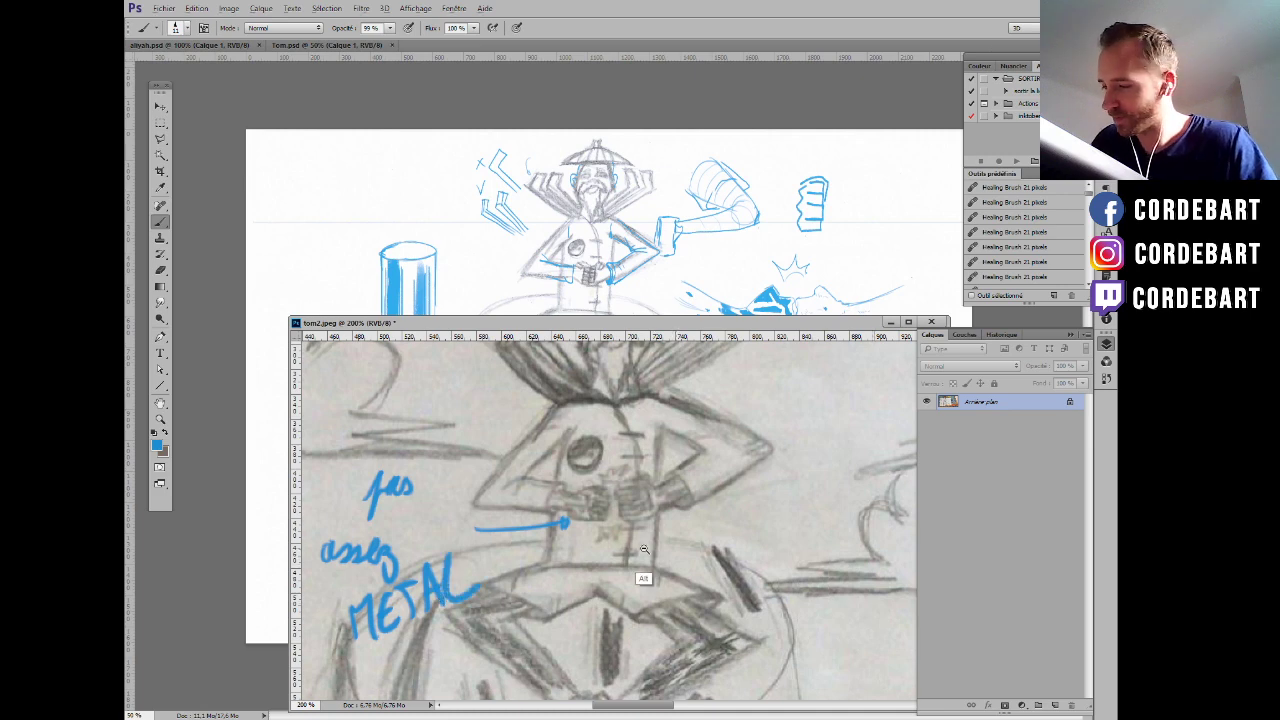
{"action": "scroll", "coordinate": [650, 548], "scroll_direction": "down", "scroll_amount": 1}
{"action": "scroll", "coordinate": [676, 549], "scroll_direction": "down", "scroll_amount": 1}
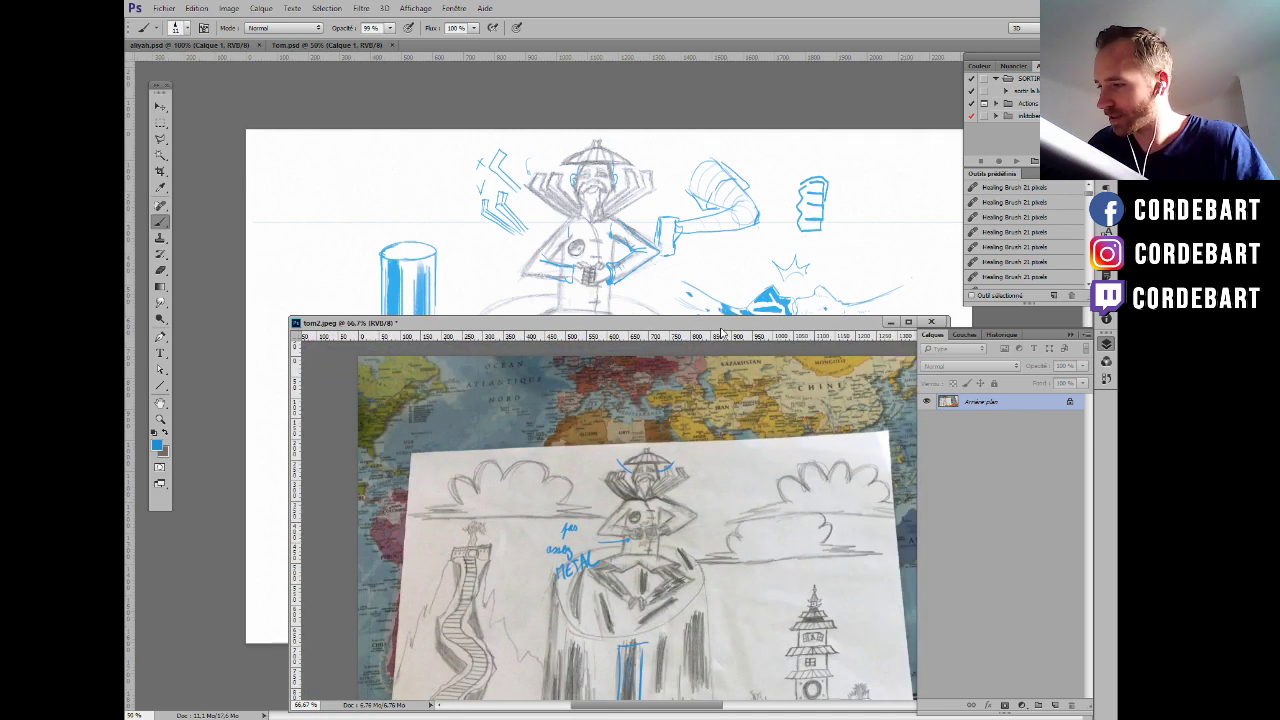
Draw a blue arrow to the pillar's top edge and two shading samples beside it, marked with a check and a cross.
{"action": "left_click_drag", "start_coordinate": [722, 324], "coordinate": [645, 318]}
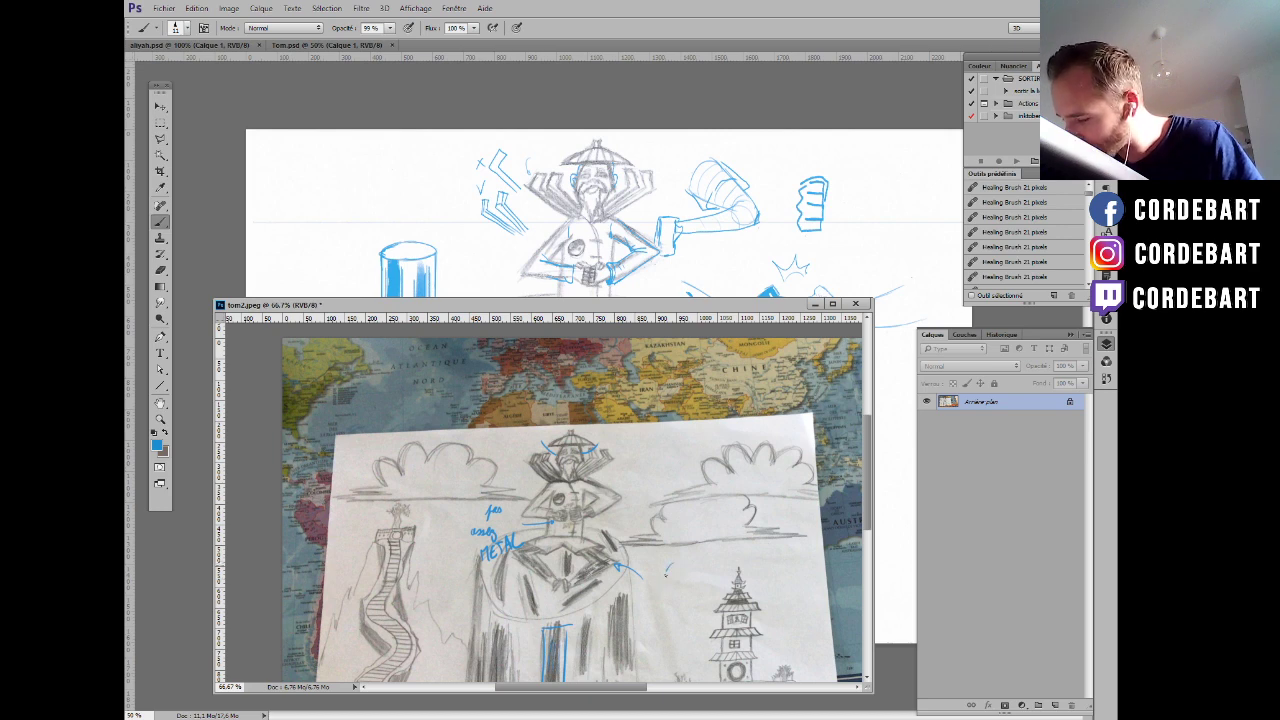
{"action": "mouse_move", "coordinate": [670, 566]}
{"action": "left_mouse_down"}
{"action": "mouse_move", "coordinate": [657, 612]}
{"action": "mouse_move", "coordinate": [675, 567]}
{"action": "mouse_move", "coordinate": [660, 616]}
{"action": "mouse_move", "coordinate": [684, 624]}
{"action": "left_mouse_up"}
{"action": "left_click_drag", "start_coordinate": [708, 572], "coordinate": [690, 610]}
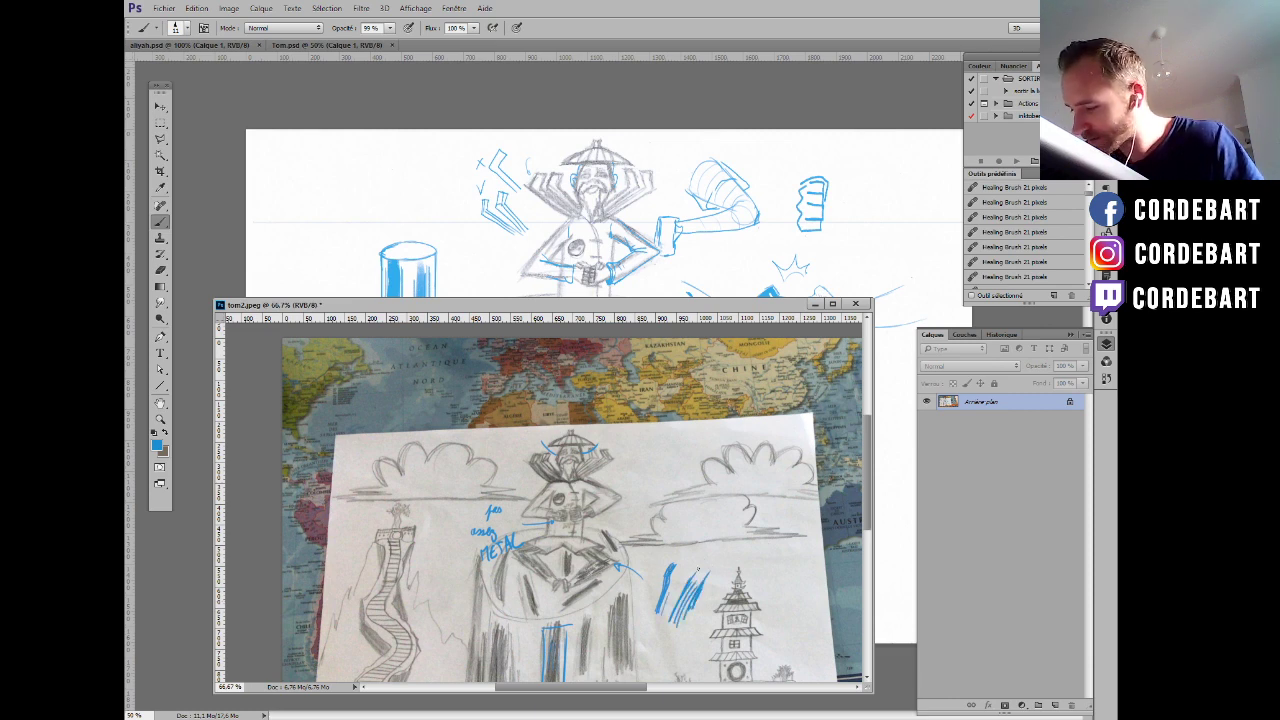
{"action": "mouse_move", "coordinate": [712, 551]}
{"action": "left_mouse_down"}
{"action": "mouse_move", "coordinate": [694, 572]}
{"action": "mouse_move", "coordinate": [692, 560]}
{"action": "left_mouse_up"}
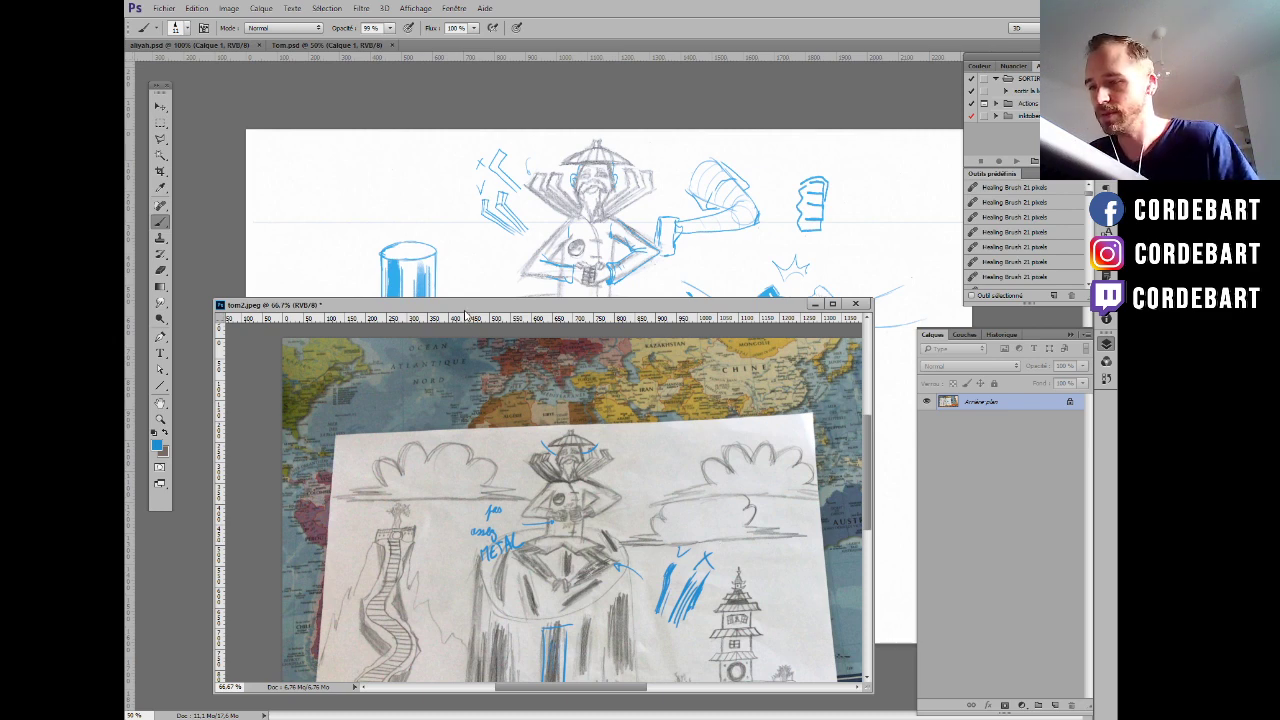
Save the annotated tom2.jpeg, and close both tom2.jpeg and Tom.psd.
{"action": "key", "text": "ctrl+s"}
{"action": "left_click", "coordinate": [370, 268]}
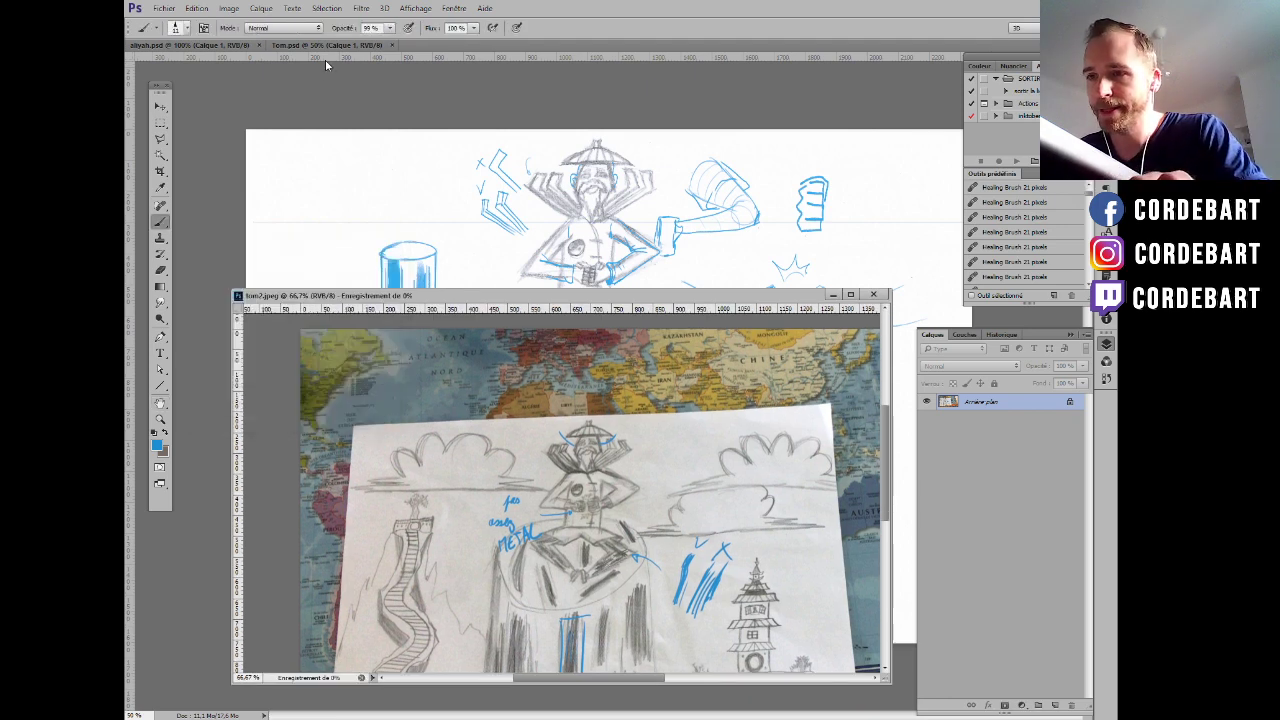
{"action": "left_click", "coordinate": [873, 294]}
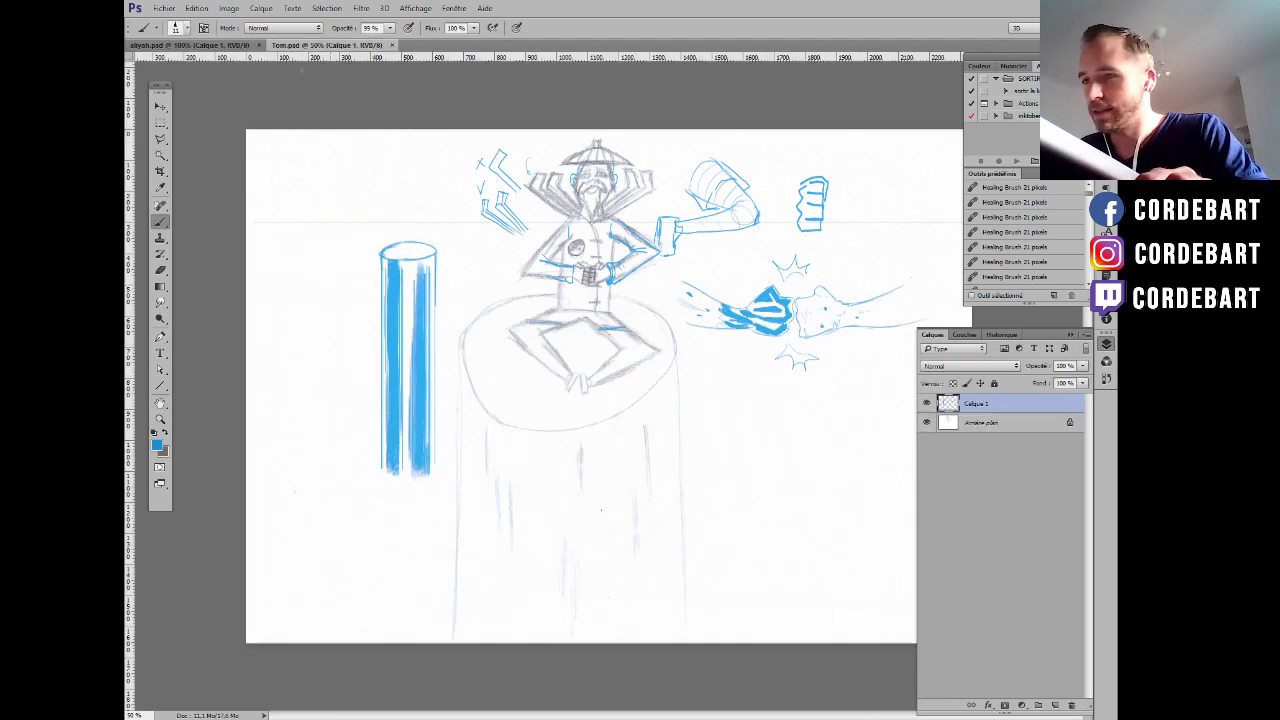
{"action": "left_click", "coordinate": [391, 46]}
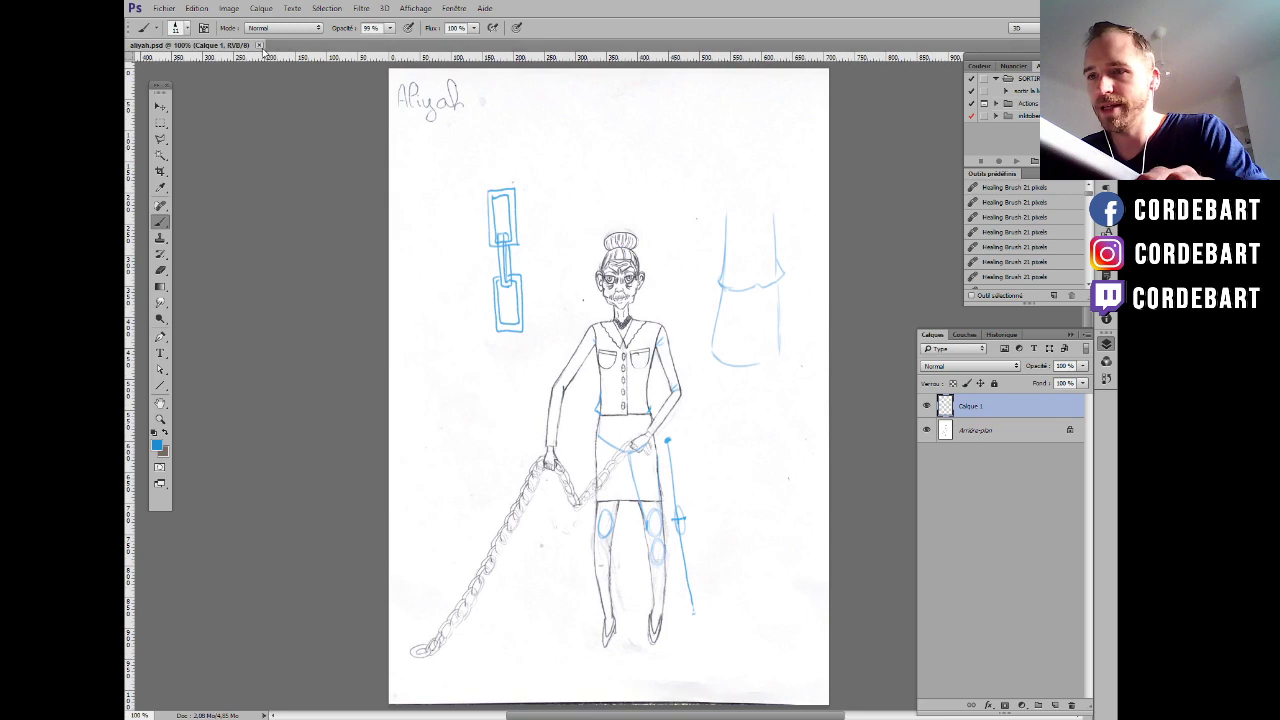
Try to open emilie2a.jpg from the "cours2" folder.
{"action": "left_click", "coordinate": [157, 12]}
{"action": "left_click", "coordinate": [170, 31]}
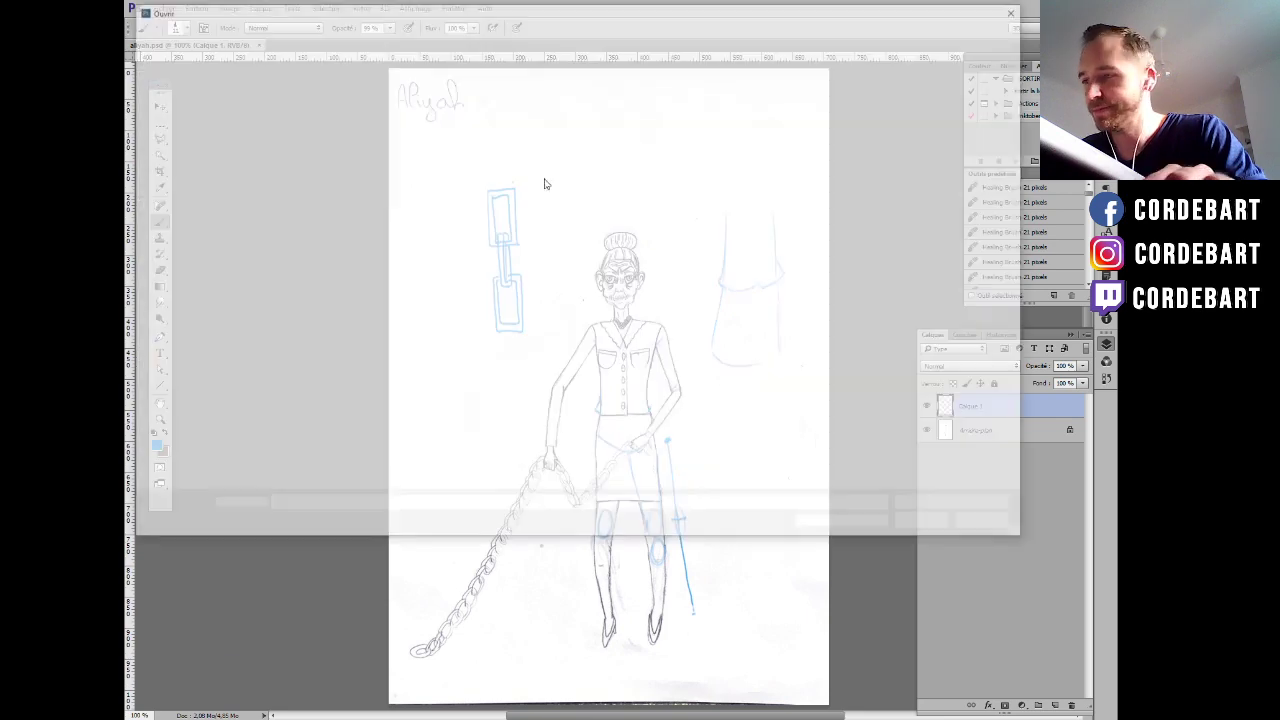
{"action": "left_click", "coordinate": [473, 102]}
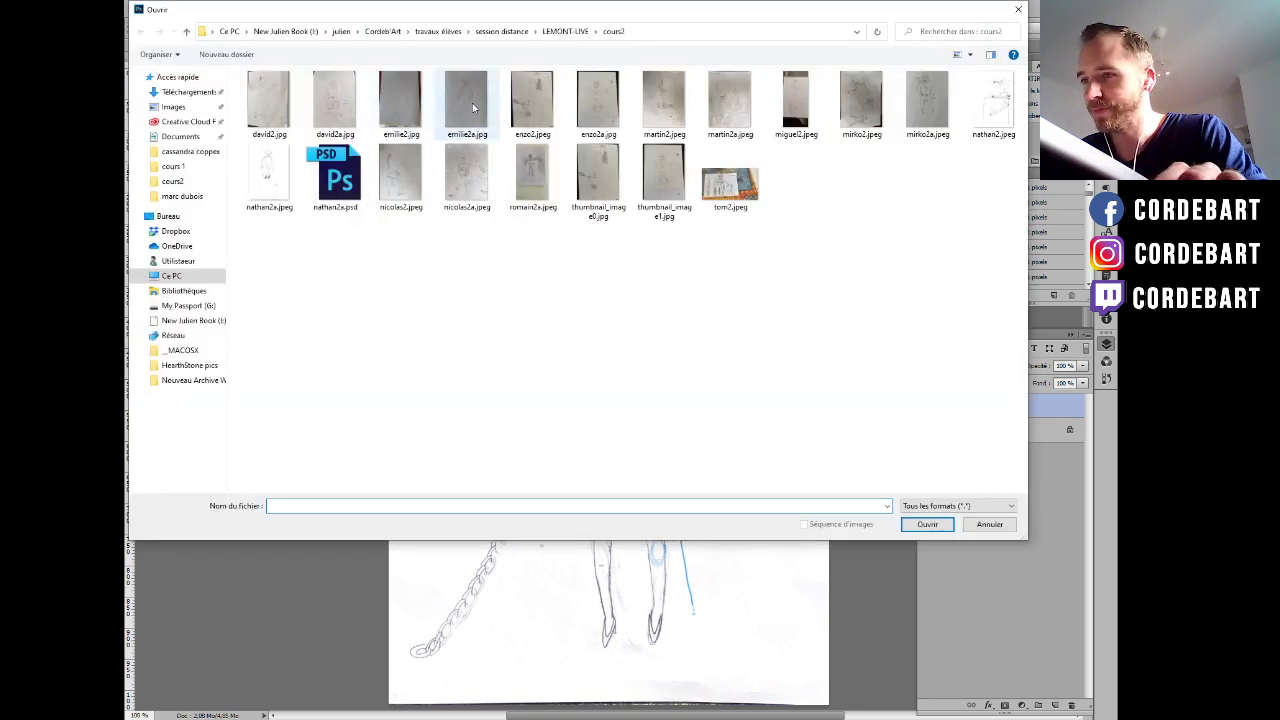
{"action": "double_click", "coordinate": [473, 102]}
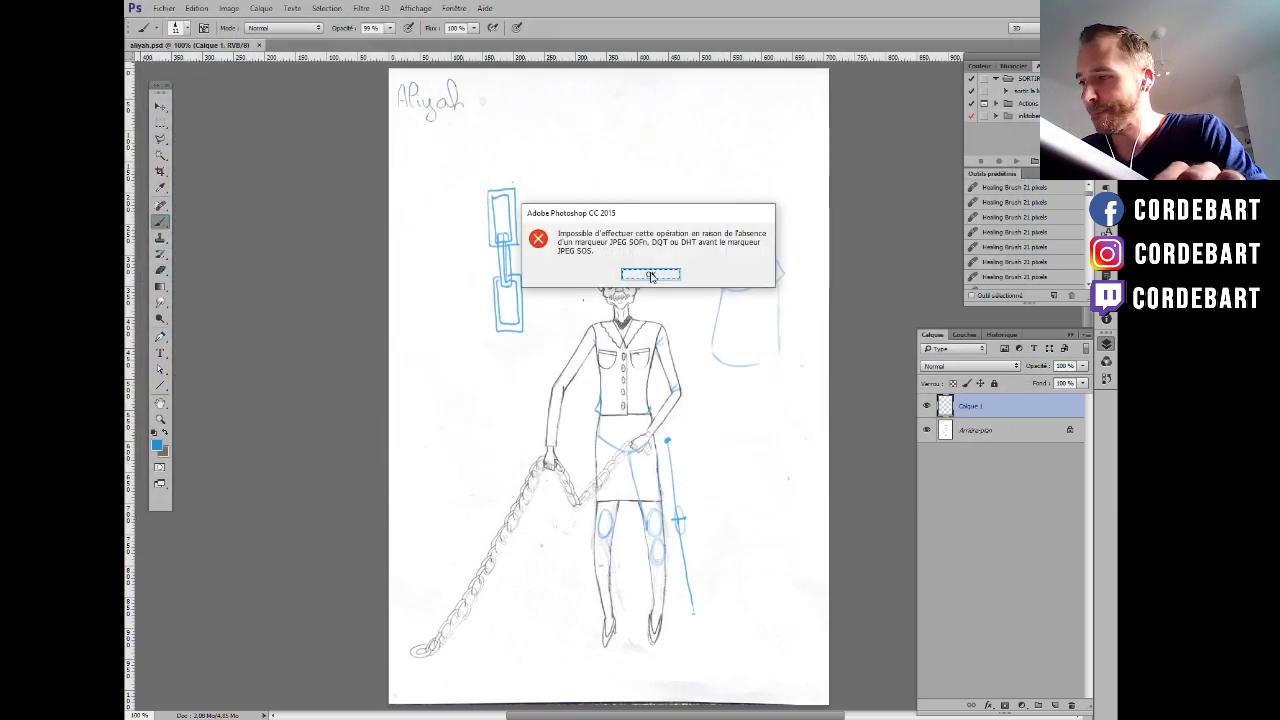
Try again to open emilie2a.jpg from the "cours2" folder.
{"action": "left_click", "coordinate": [650, 275]}
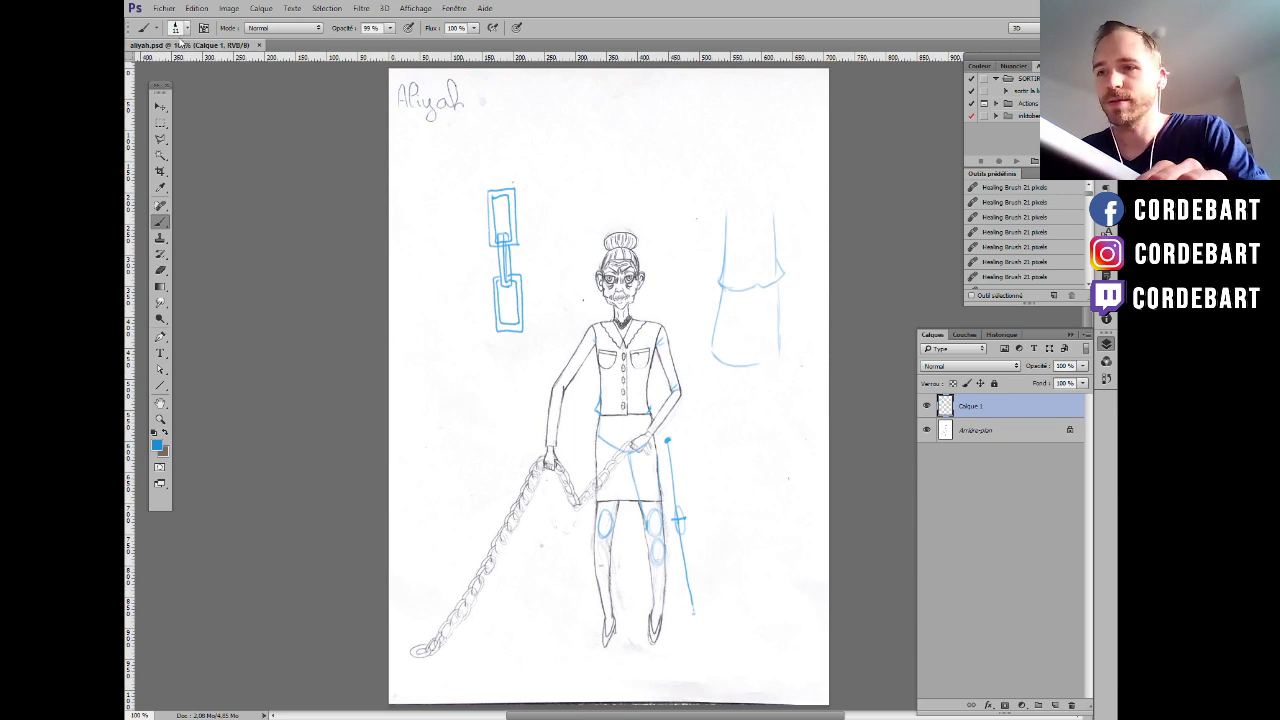
{"action": "left_click", "coordinate": [164, 8]}
{"action": "left_click", "coordinate": [174, 35]}
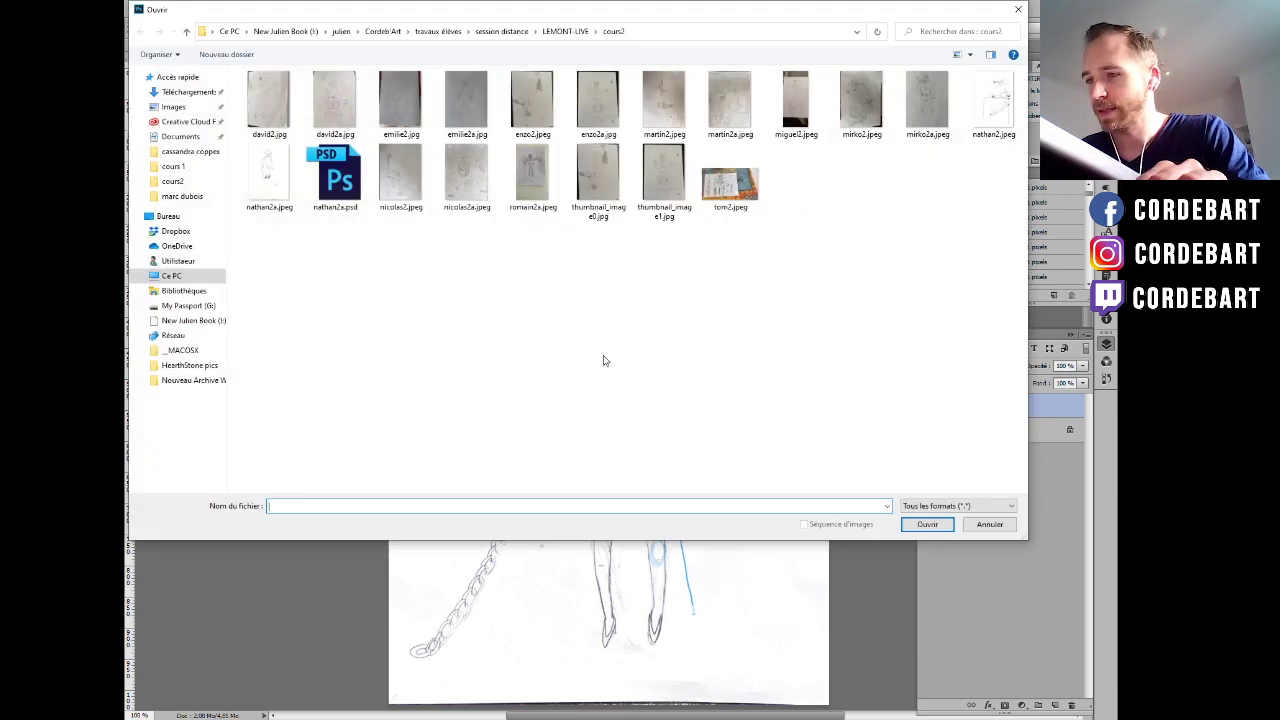
{"action": "left_click", "coordinate": [454, 113]}
{"action": "double_click", "coordinate": [466, 162]}
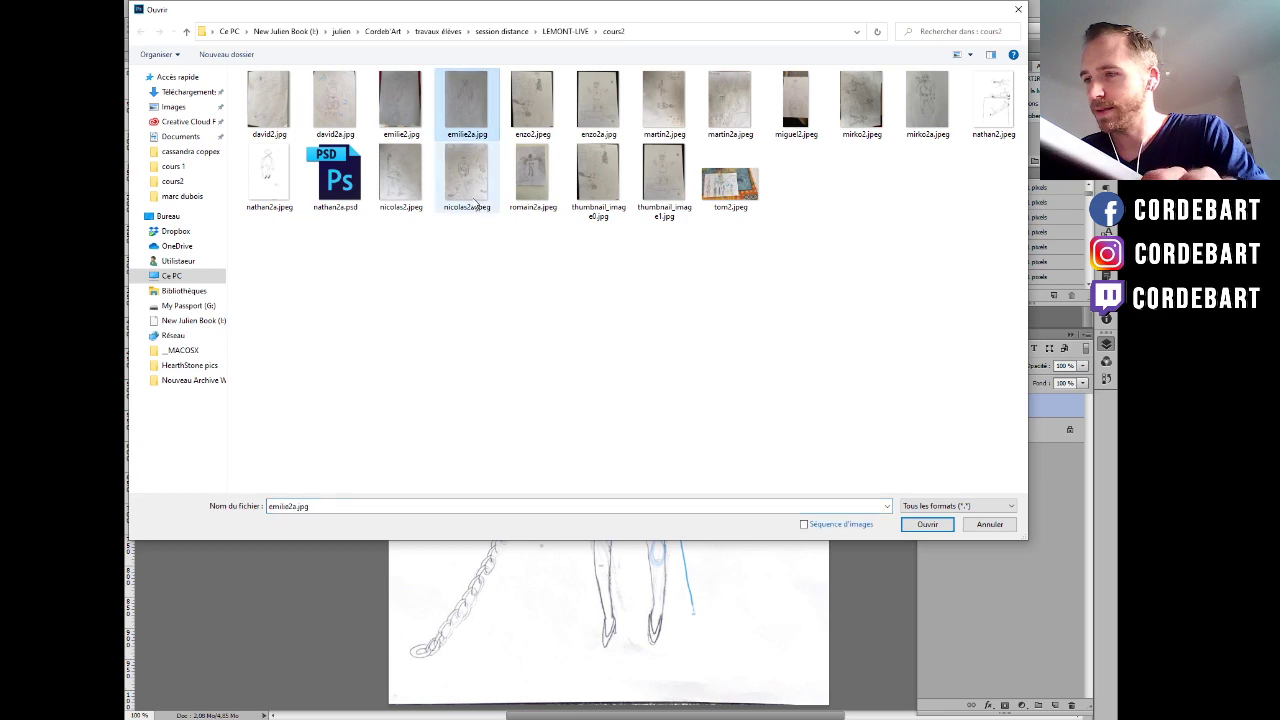
{"action": "left_click", "coordinate": [651, 273]}
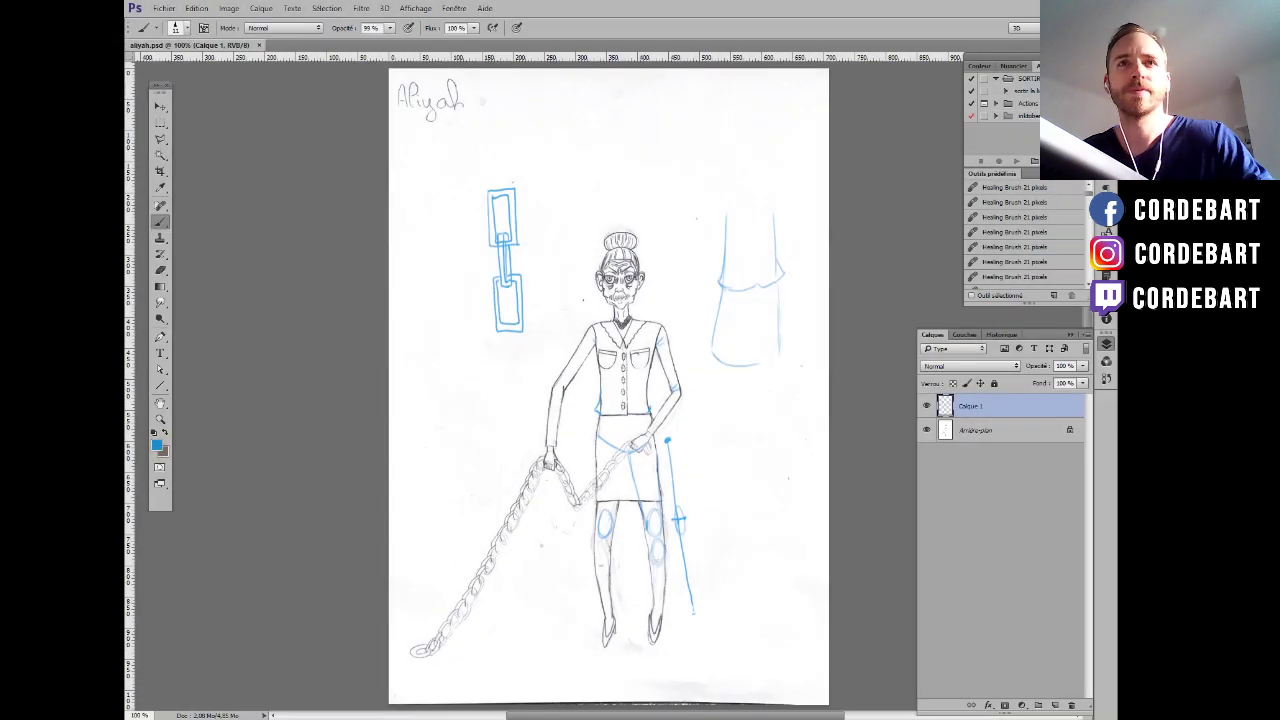
Create a new 500 × 737 pixel RGB document at 72 pixels/inch and paste the copied hooded-character drawing into it.
{"action": "left_click", "coordinate": [165, 8]}
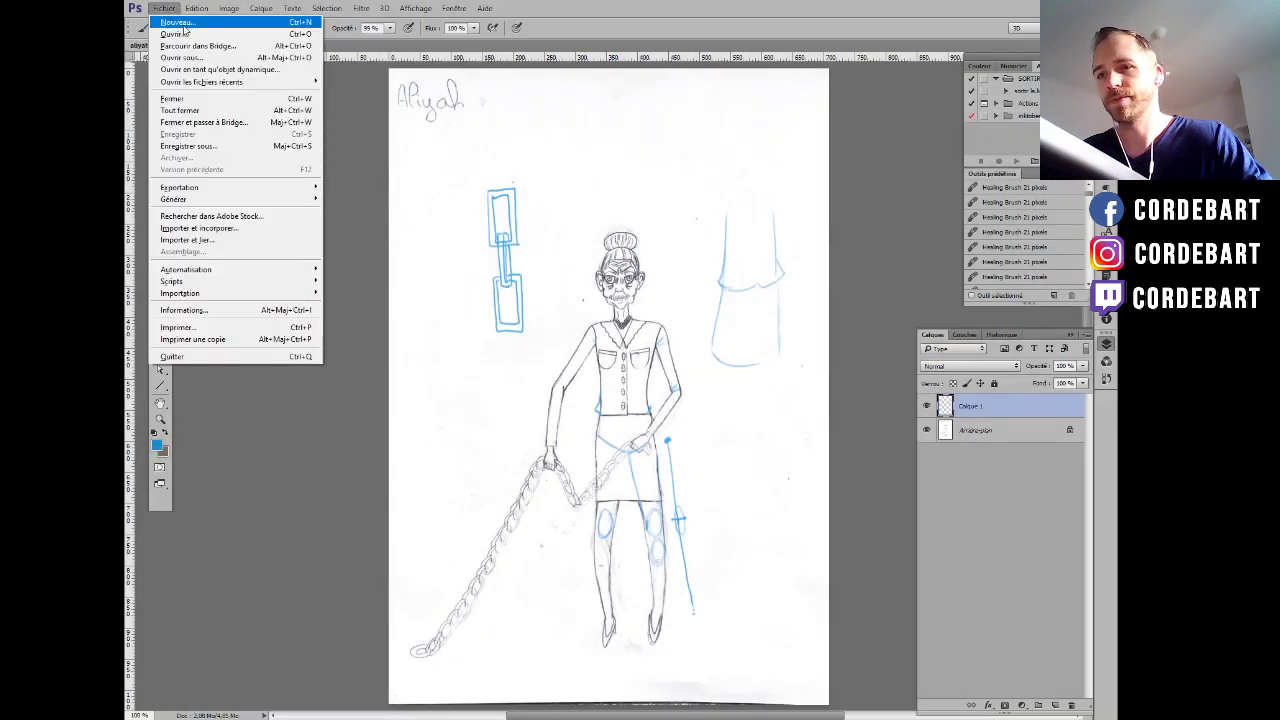
{"action": "left_click", "coordinate": [176, 22]}
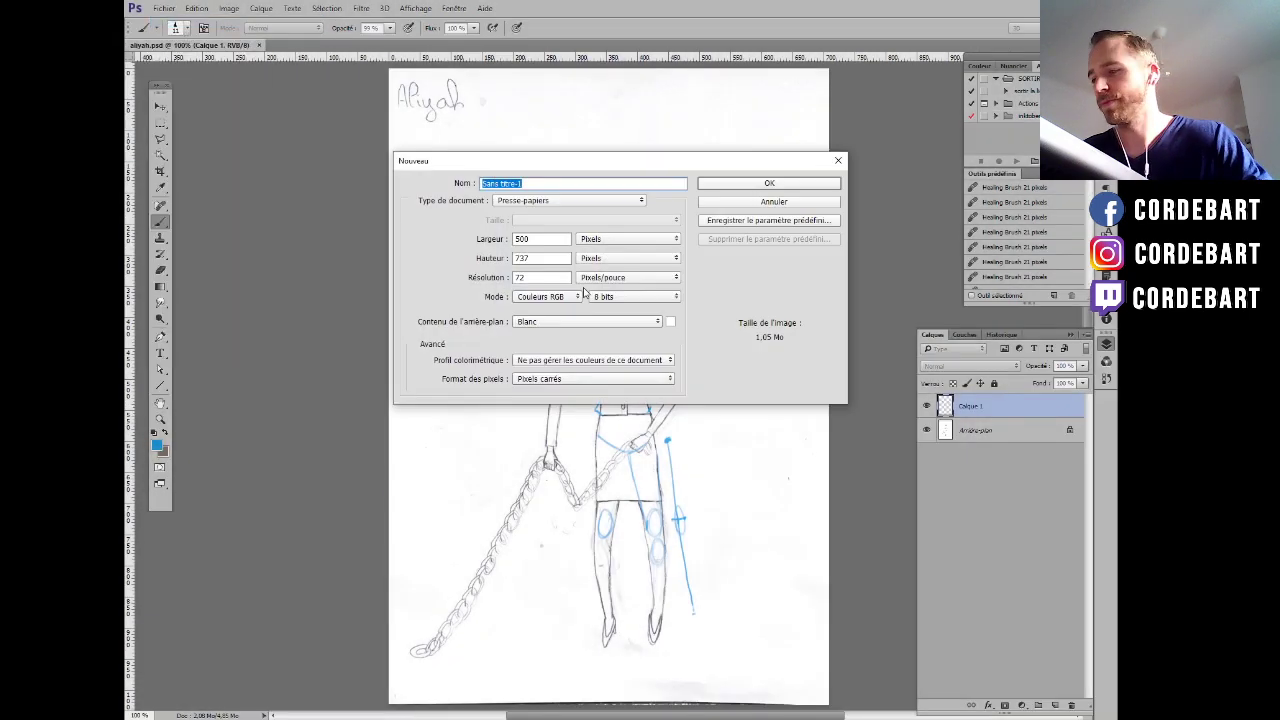
{"action": "key", "text": "Return"}
{"action": "key", "text": "ctrl+v"}
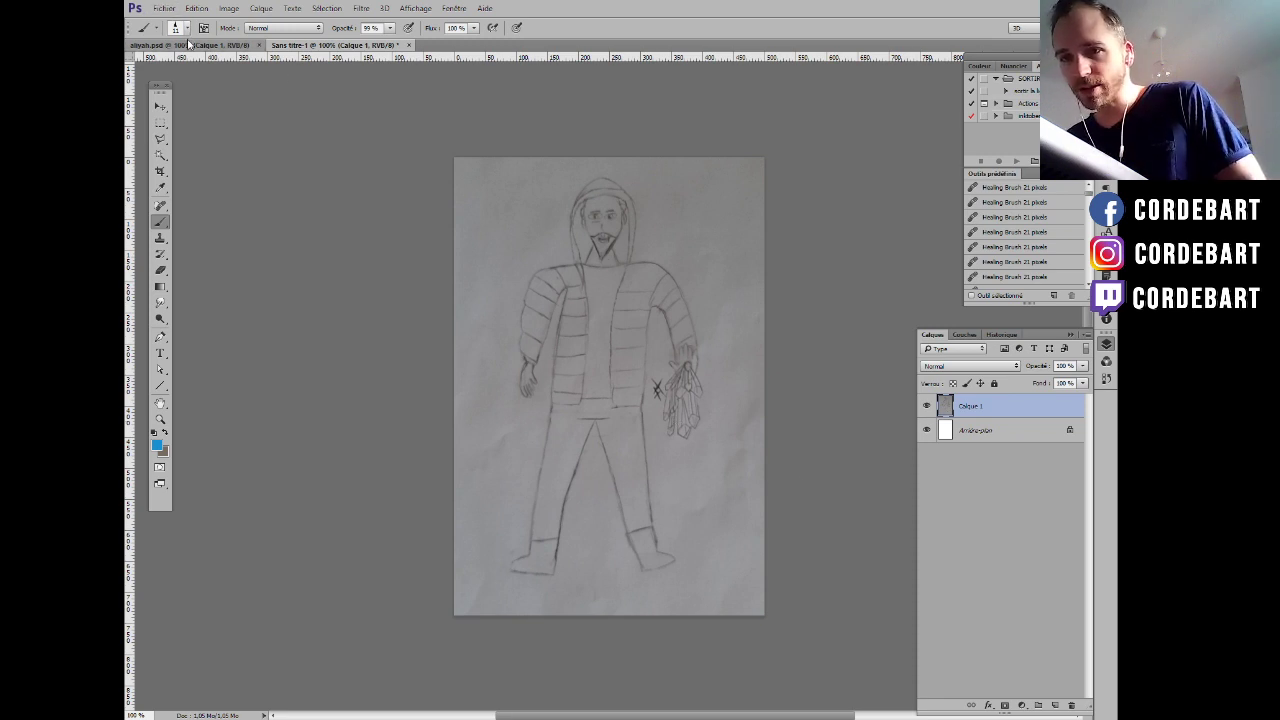
Open emilie.psd from the "cours 1" folder and float it beside the pasted drawing for comparison.
{"action": "left_click", "coordinate": [164, 8]}
{"action": "left_click", "coordinate": [172, 34]}
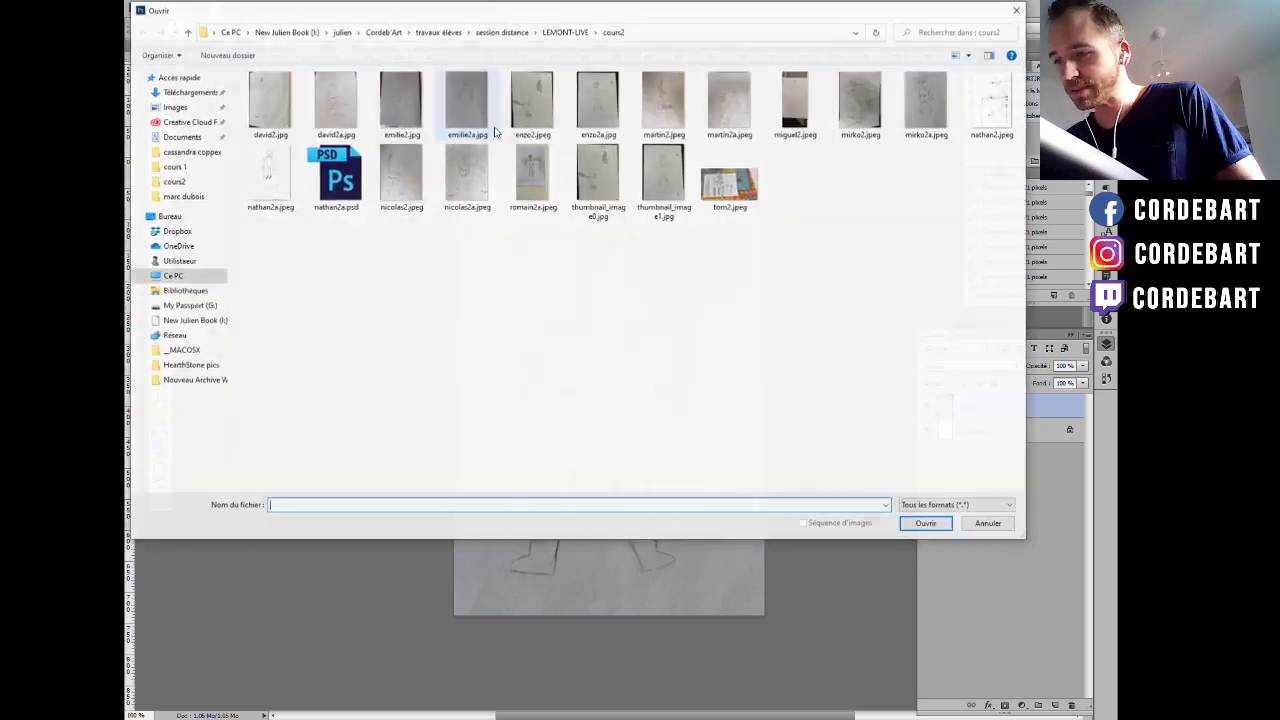
{"action": "left_click", "coordinate": [556, 31]}
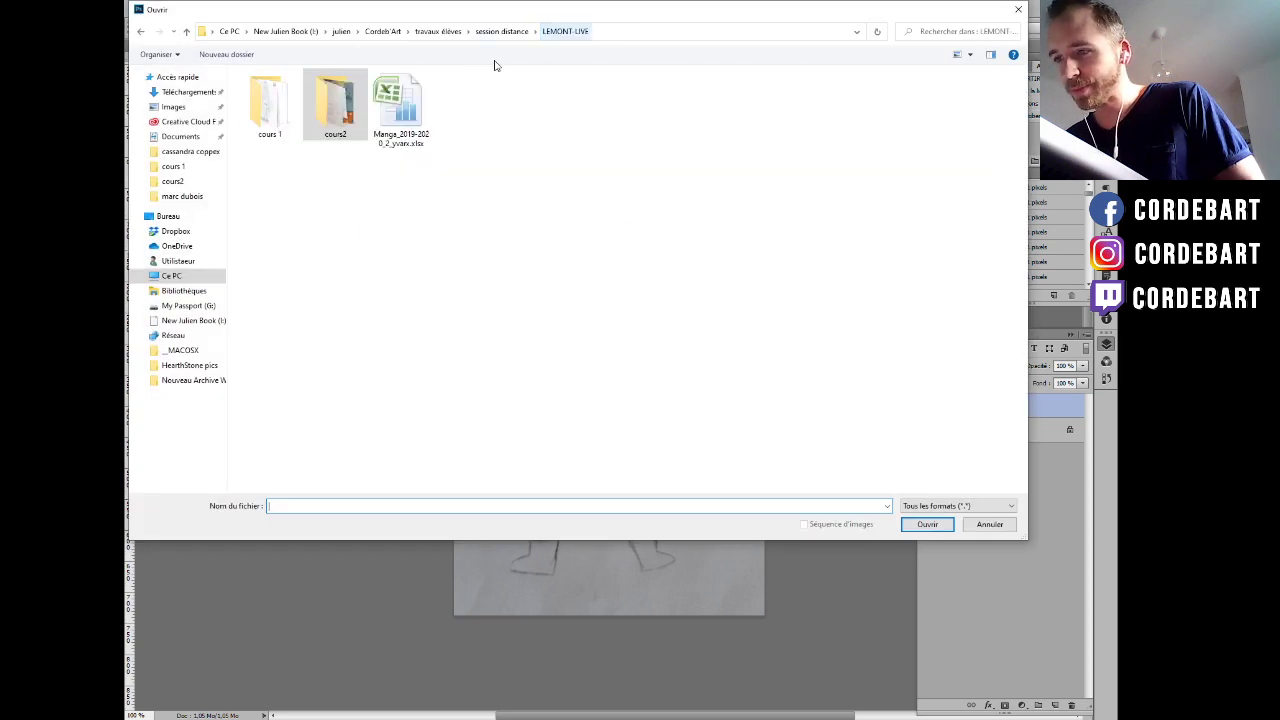
{"action": "double_click", "coordinate": [268, 102]}
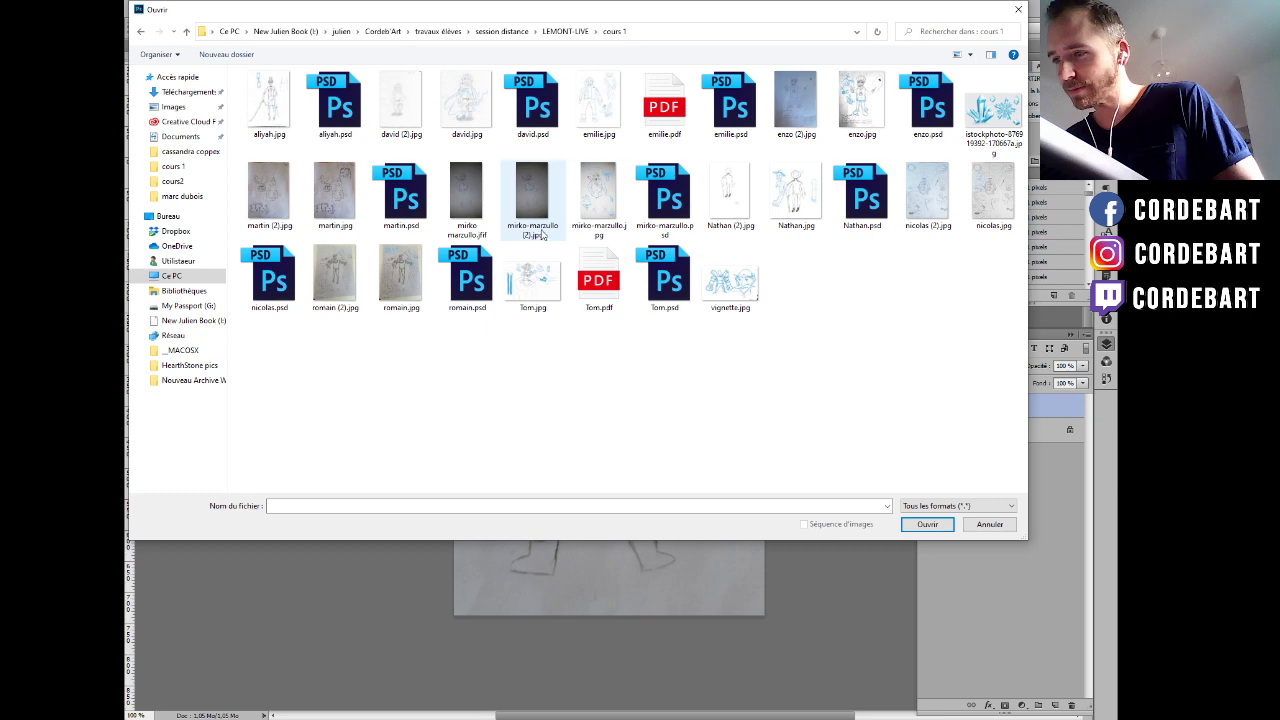
{"action": "double_click", "coordinate": [737, 110]}
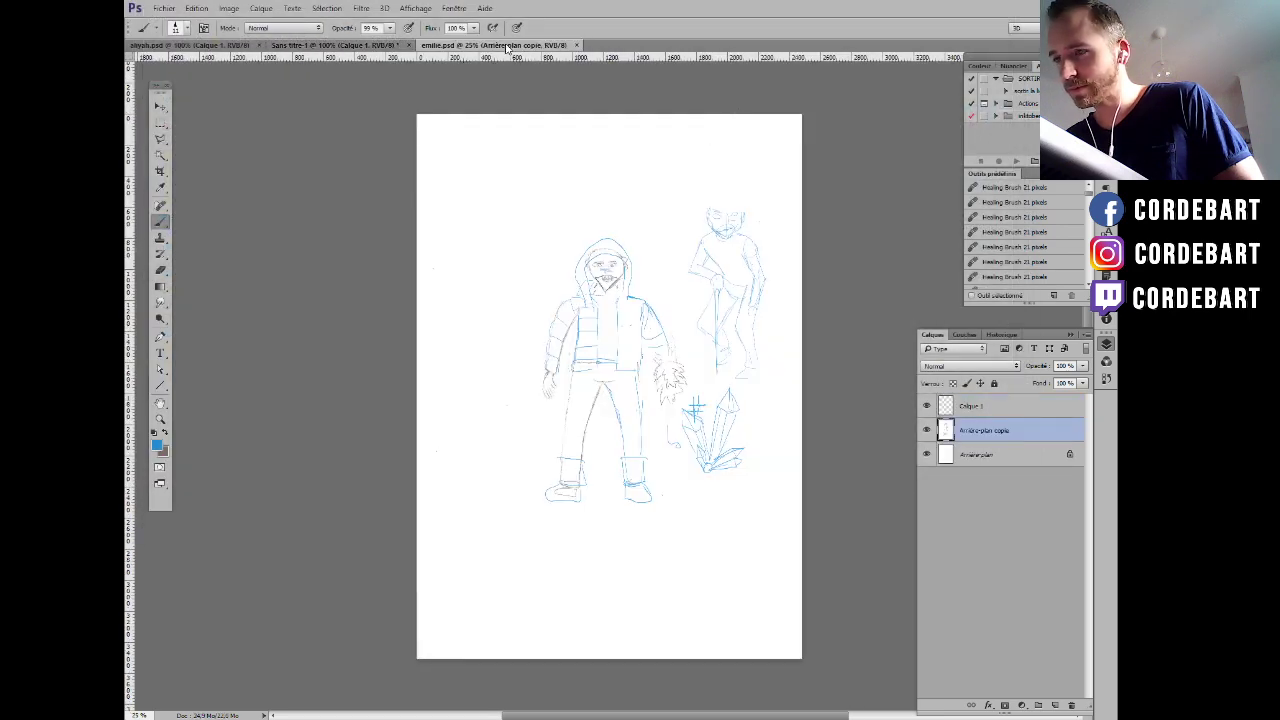
{"action": "mouse_move", "coordinate": [508, 45]}
{"action": "left_mouse_down"}
{"action": "mouse_move", "coordinate": [484, 118]}
{"action": "mouse_move", "coordinate": [199, 89]}
{"action": "left_mouse_up"}
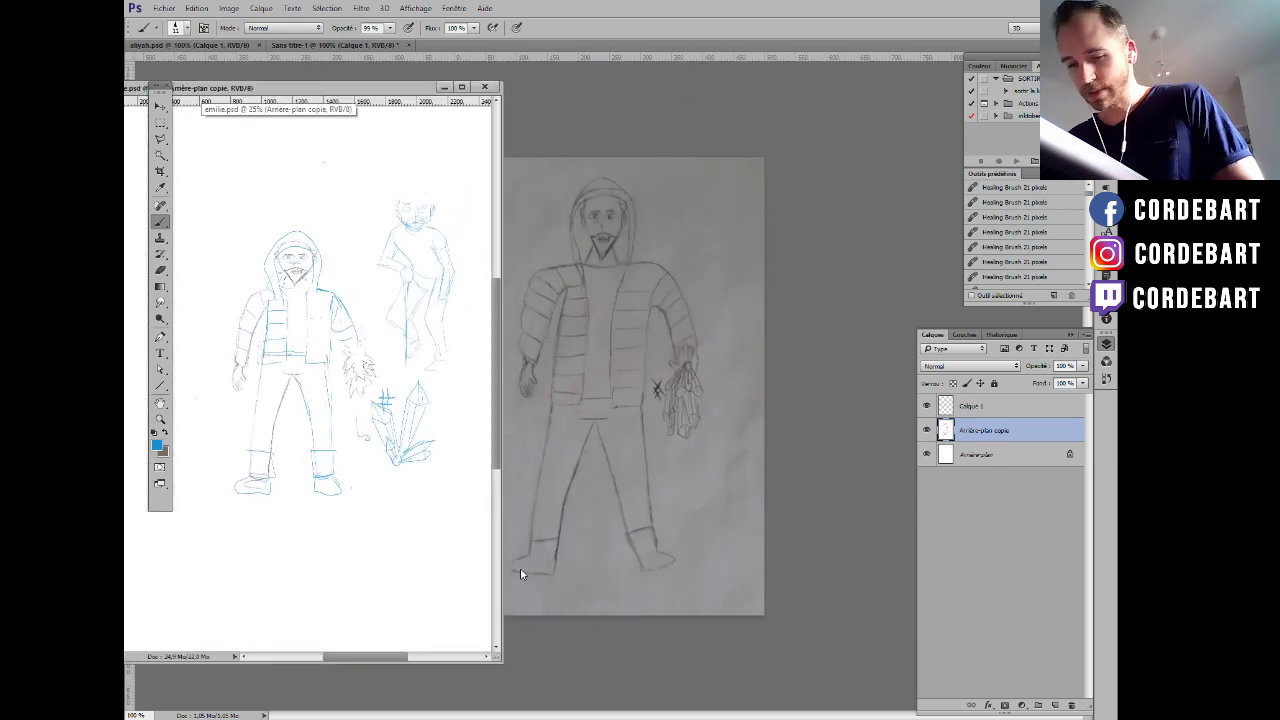
Sketch two blue lower-leg and shoe examples beside the pasted character's legs, one with a wide trouser cuff.
{"action": "left_click", "coordinate": [808, 506]}
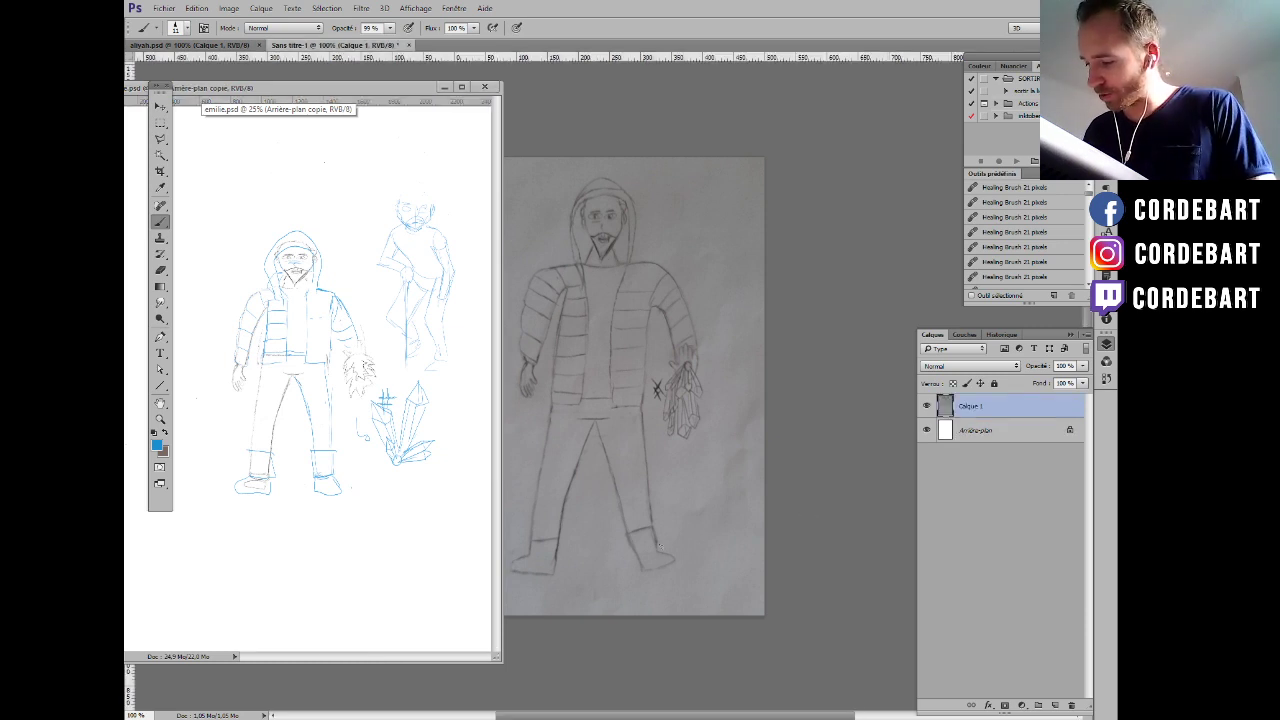
{"action": "left_click_drag", "start_coordinate": [683, 500], "coordinate": [684, 517]}
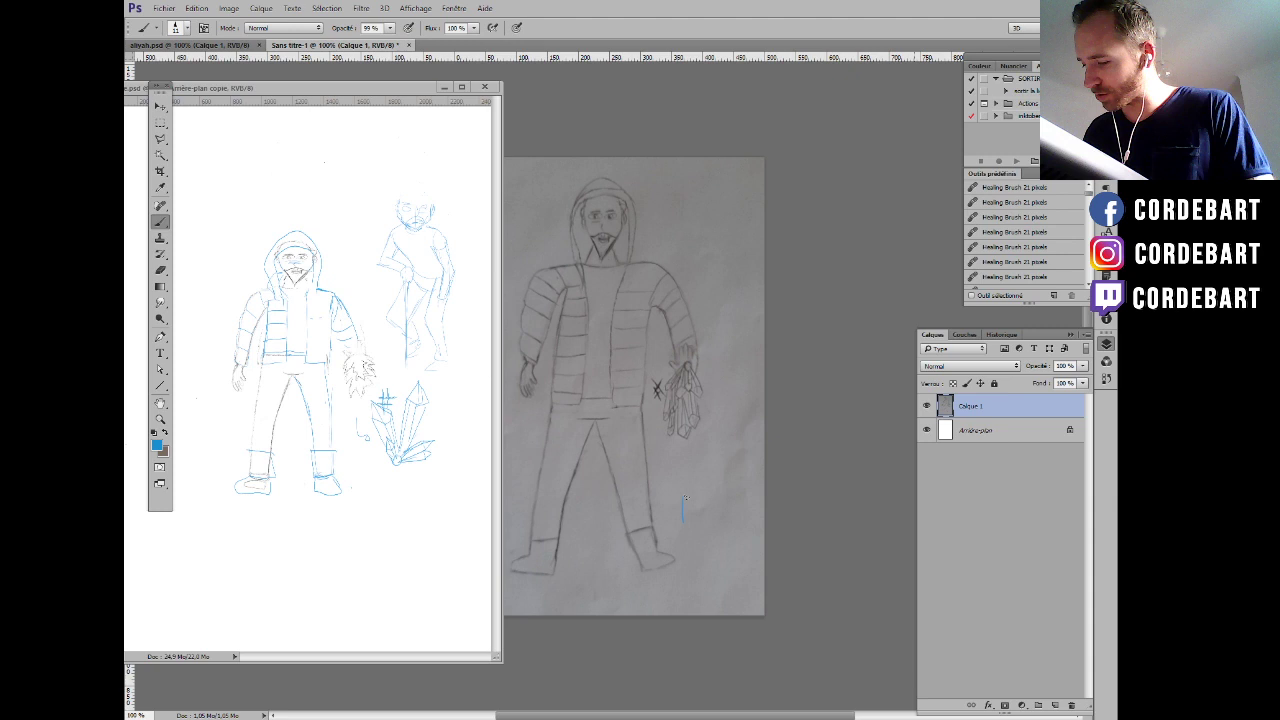
{"action": "mouse_move", "coordinate": [705, 462]}
{"action": "left_mouse_down"}
{"action": "mouse_move", "coordinate": [698, 546]}
{"action": "mouse_move", "coordinate": [720, 518]}
{"action": "mouse_move", "coordinate": [752, 519]}
{"action": "mouse_move", "coordinate": [721, 570]}
{"action": "mouse_move", "coordinate": [748, 565]}
{"action": "left_mouse_up"}
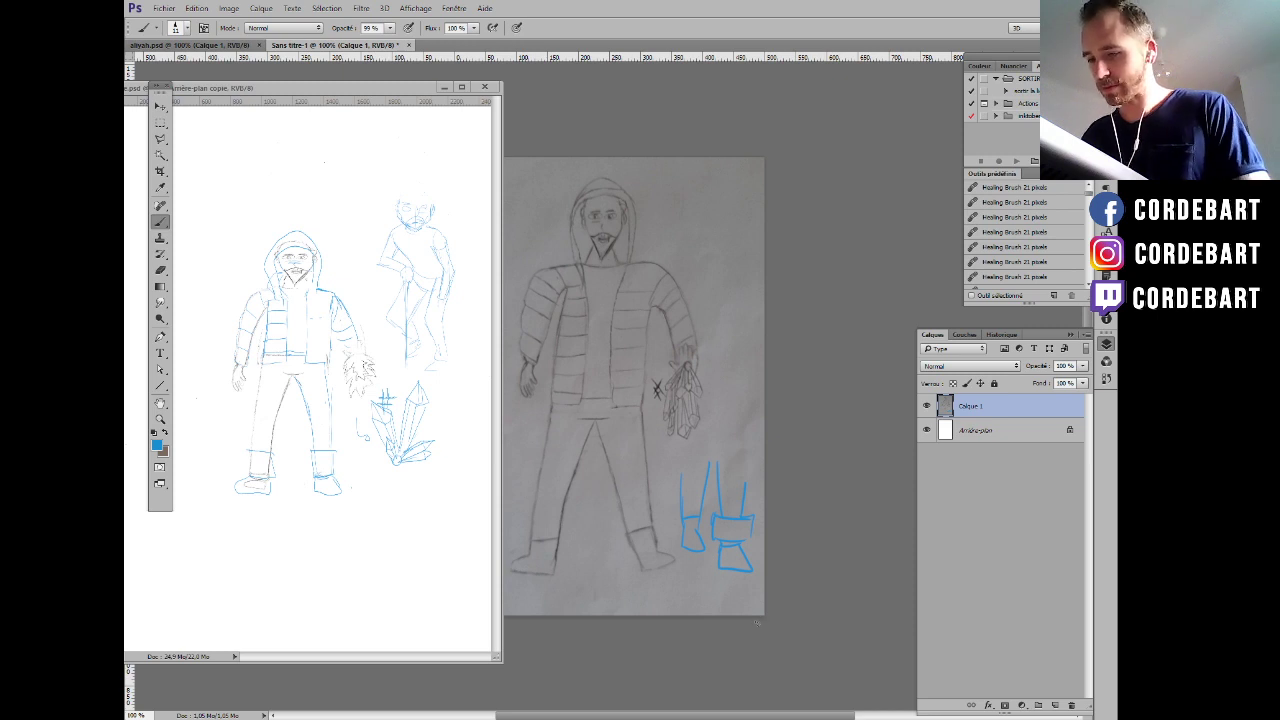
Close emilie.psd and the untitled document, discarding the latter's changes.
{"action": "left_click", "coordinate": [484, 87]}
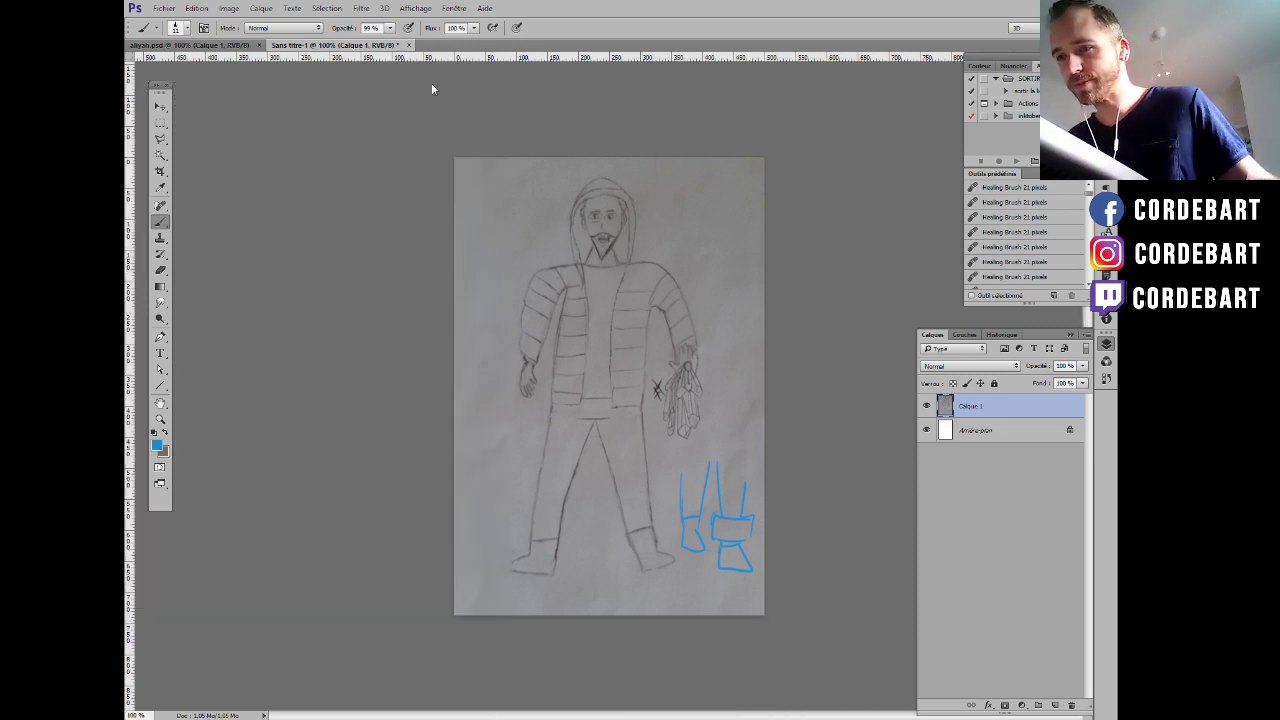
{"action": "left_click", "coordinate": [408, 47]}
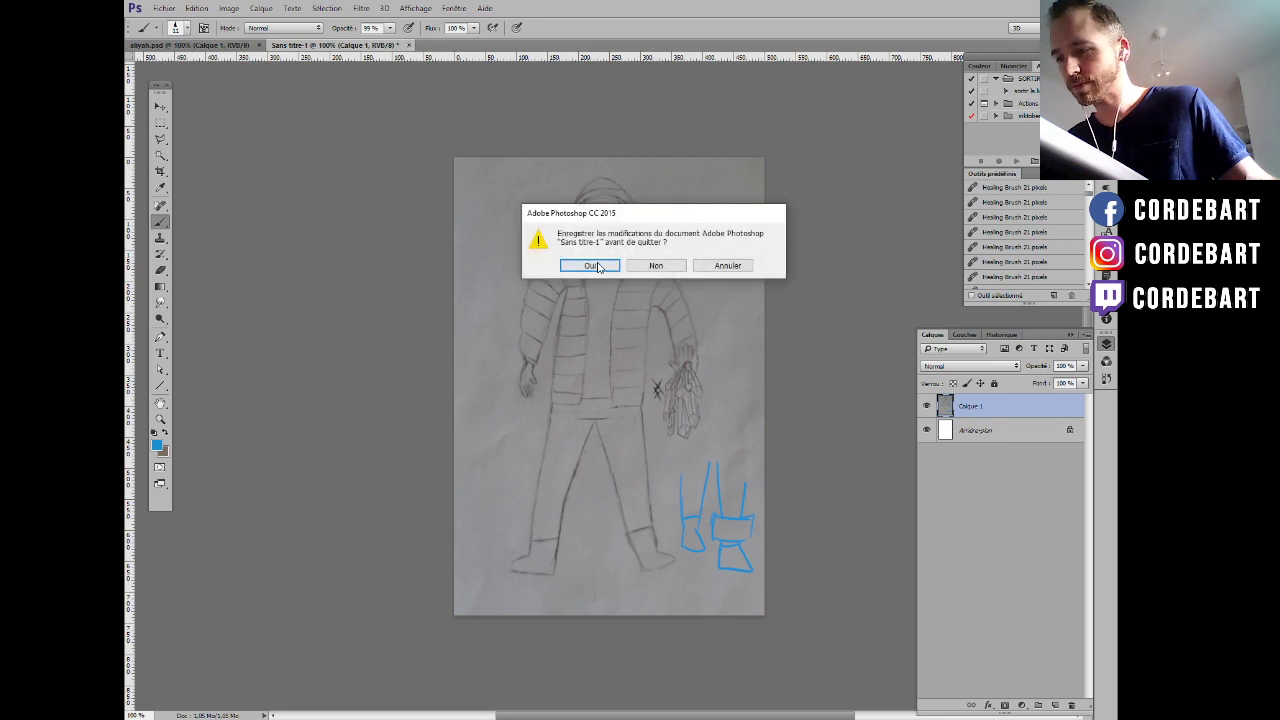
{"action": "left_click", "coordinate": [659, 267]}
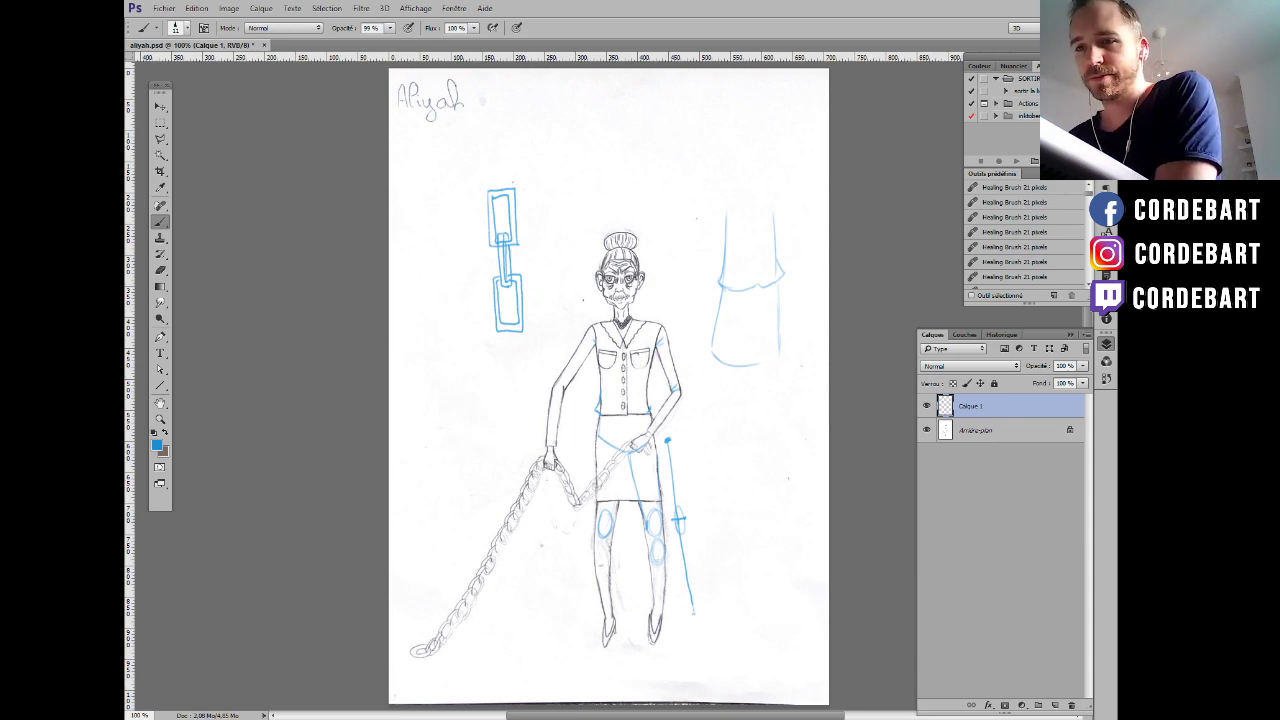
Open david2.jpg, emilie2.jpg, enzo2.jpeg, martin2.jpeg, miguel2.jpeg, mirko2.jpeg, nathan2.jpeg and nicolas2.jpeg together from the "cours2" folder.
{"action": "left_click", "coordinate": [166, 8]}
{"action": "left_click", "coordinate": [180, 33]}
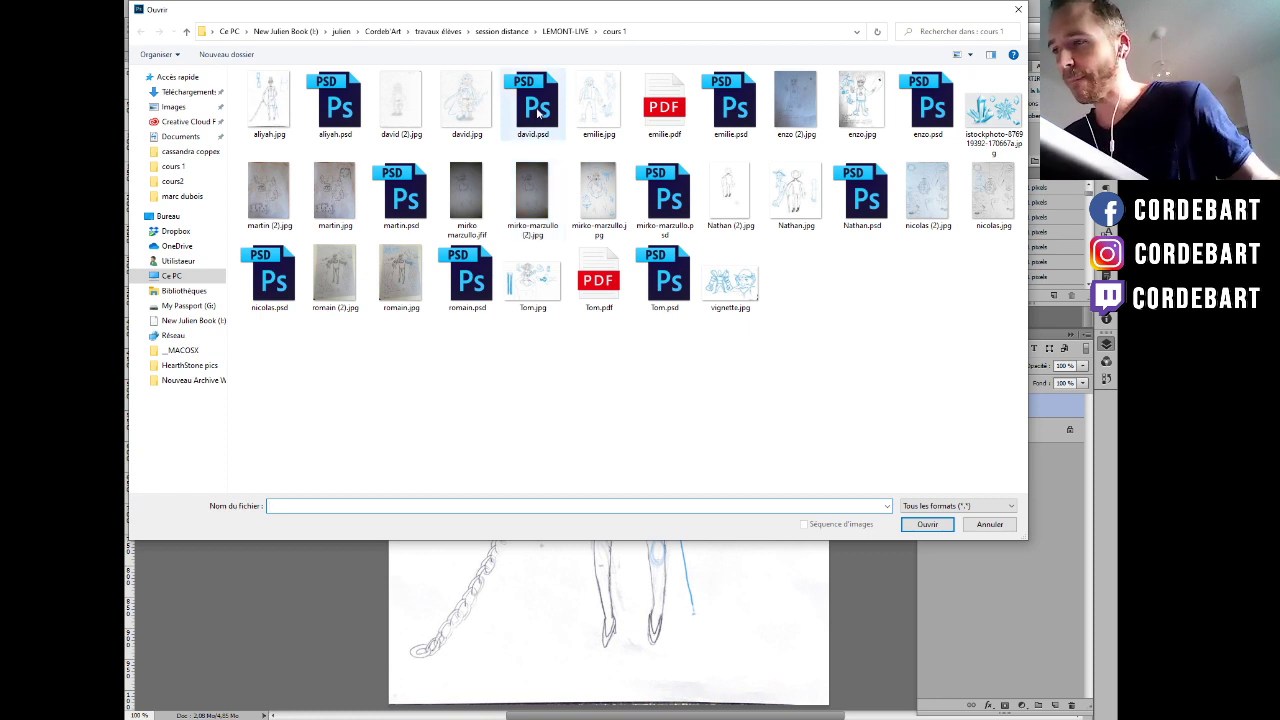
{"action": "left_click", "coordinate": [566, 31]}
{"action": "double_click", "coordinate": [335, 105]}
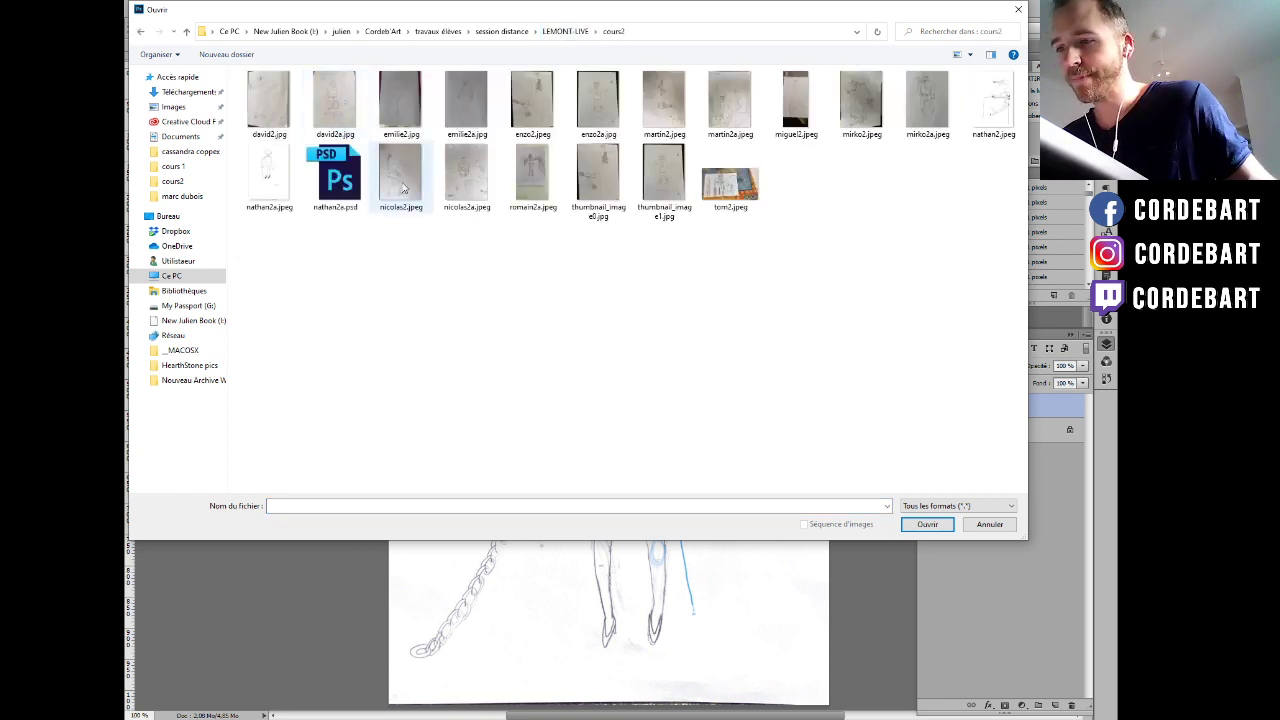
{"action": "left_click", "coordinate": [272, 118]}
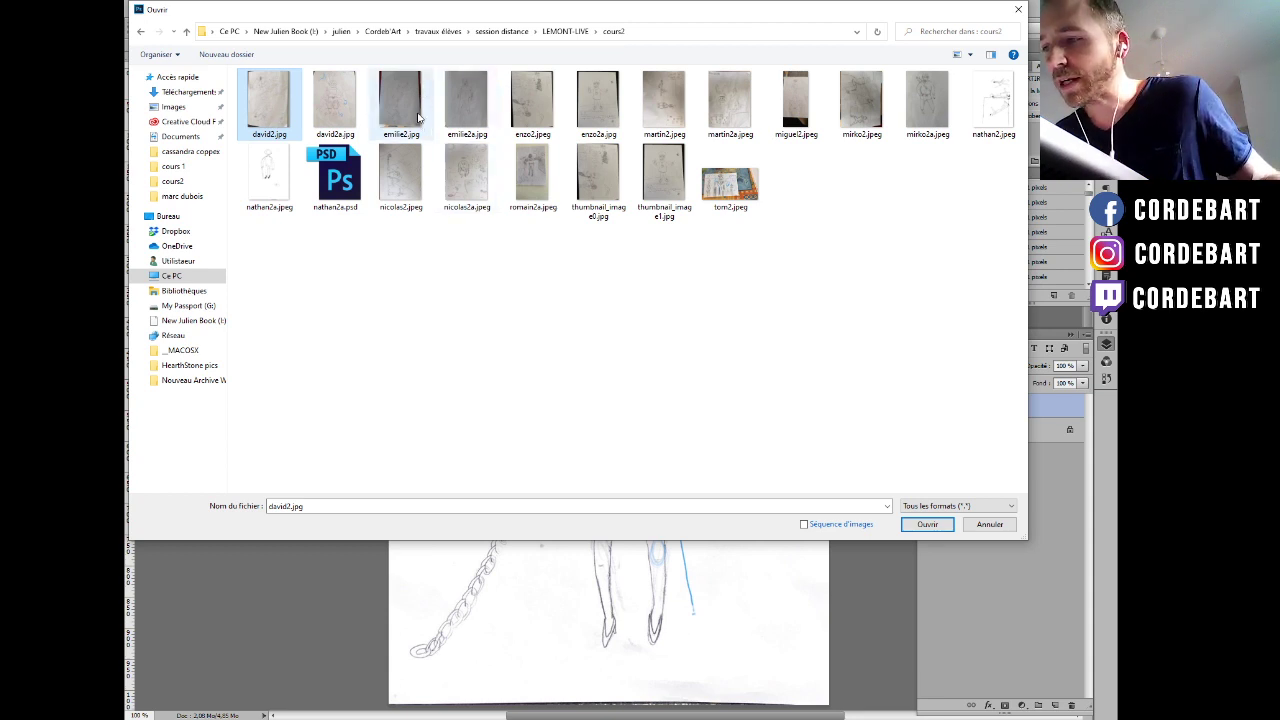
{"action": "left_click_drag", "start_coordinate": [480, 10], "coordinate": [541, 155]}
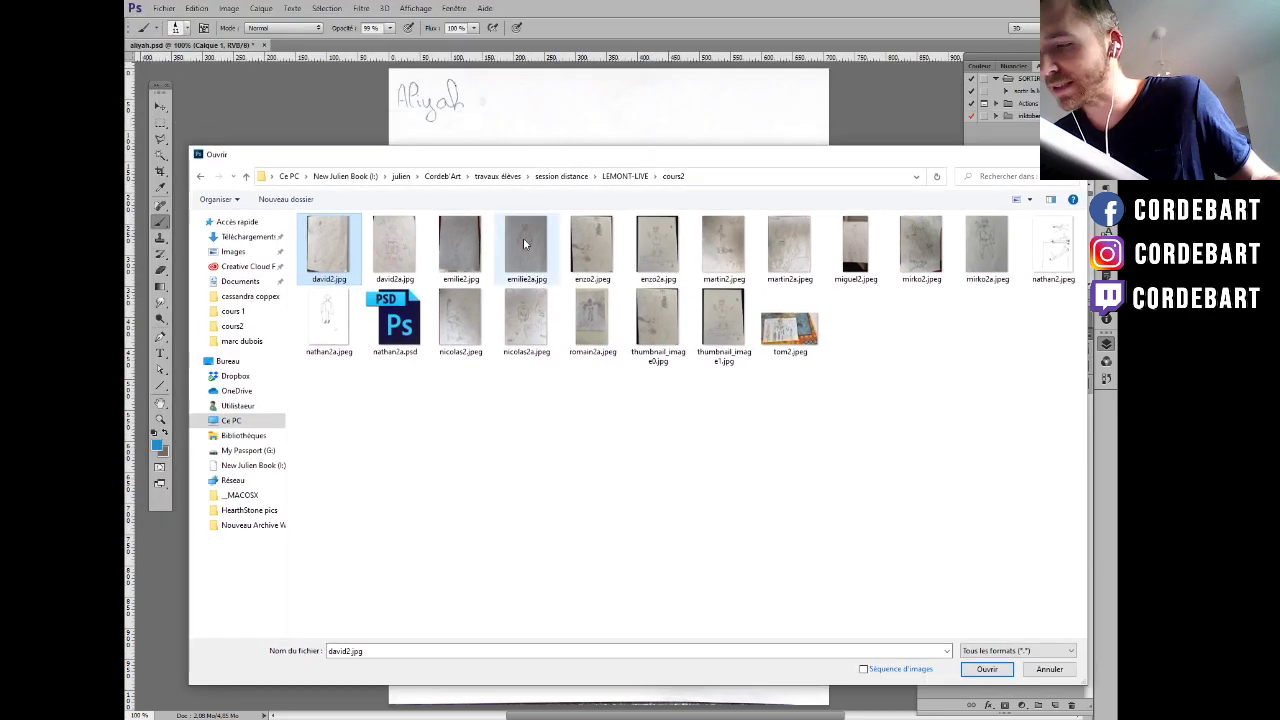
{"action": "left_click", "coordinate": [468, 272], "text": "ctrl"}
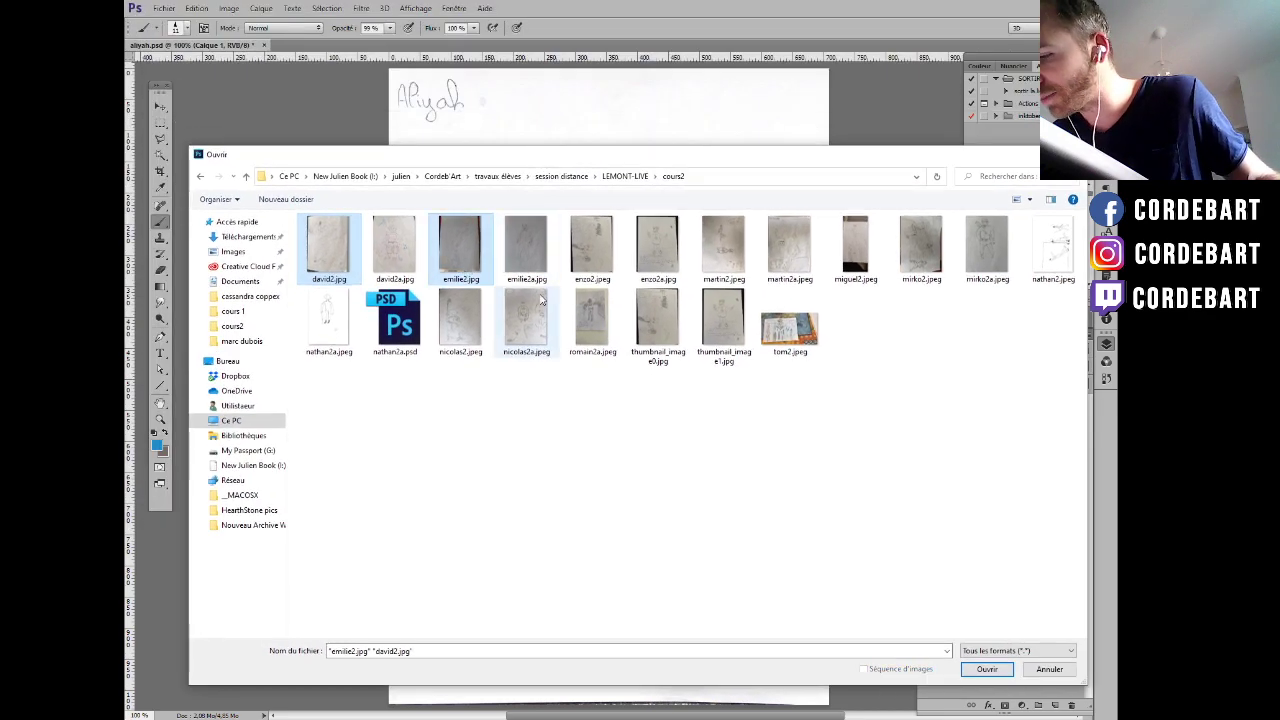
{"action": "left_click", "coordinate": [607, 268], "text": "ctrl"}
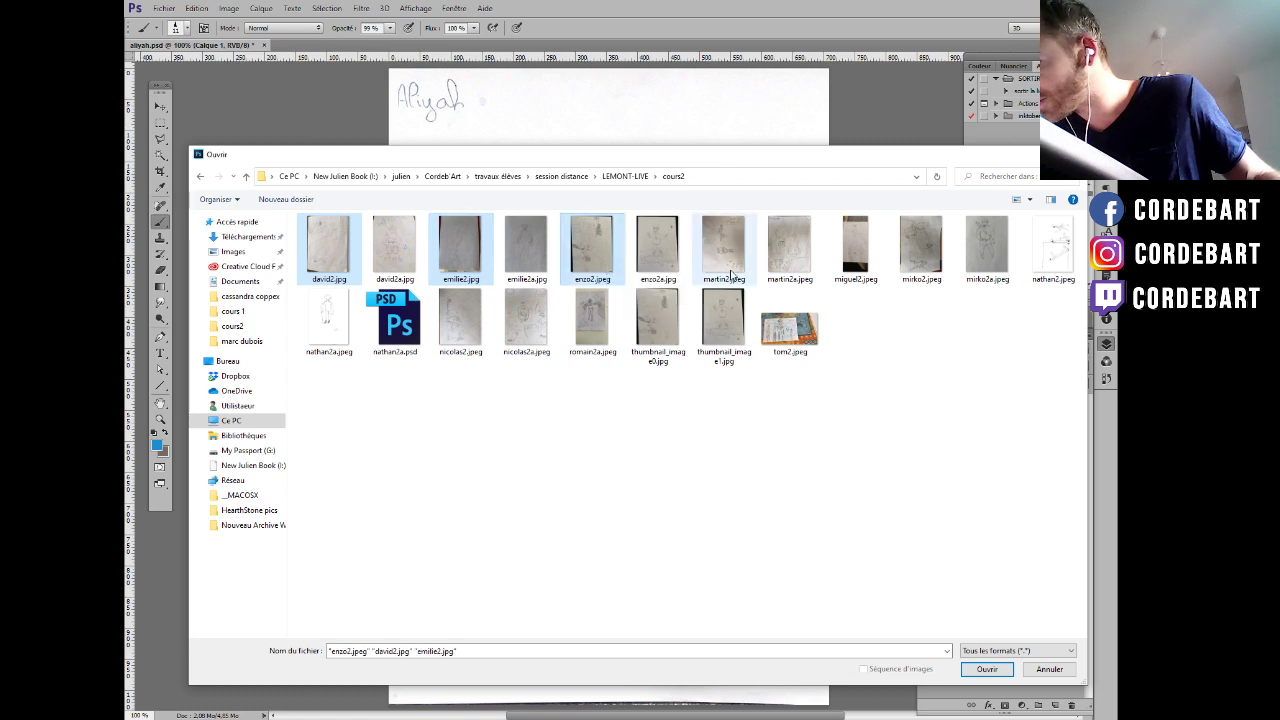
{"action": "left_click", "coordinate": [733, 276], "text": "ctrl"}
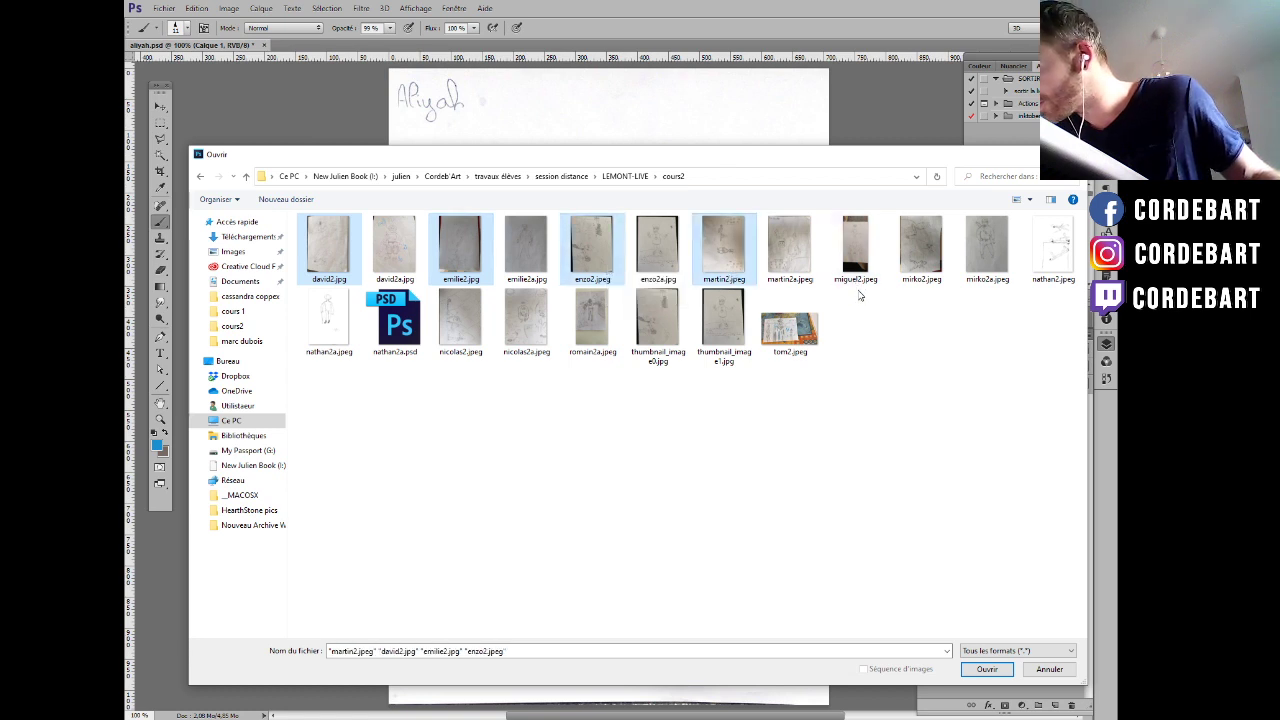
{"action": "left_click", "coordinate": [859, 270], "text": "ctrl"}
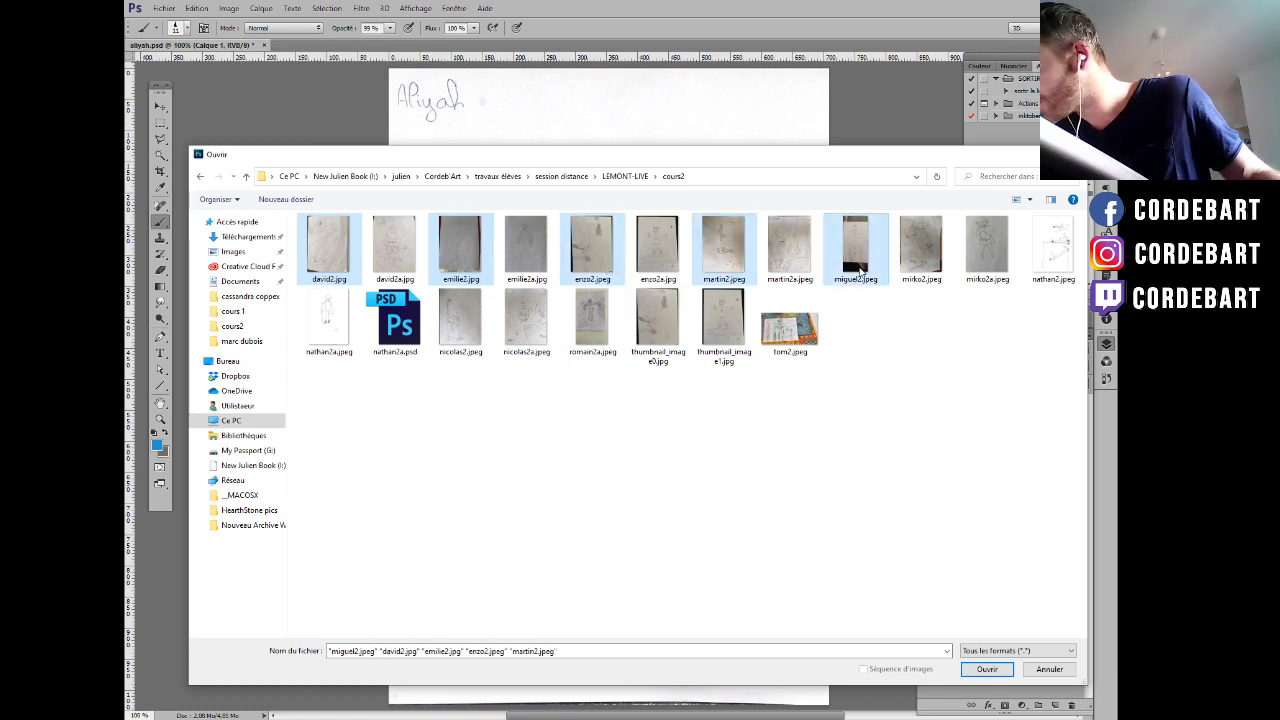
{"action": "left_click", "coordinate": [916, 288], "text": "ctrl"}
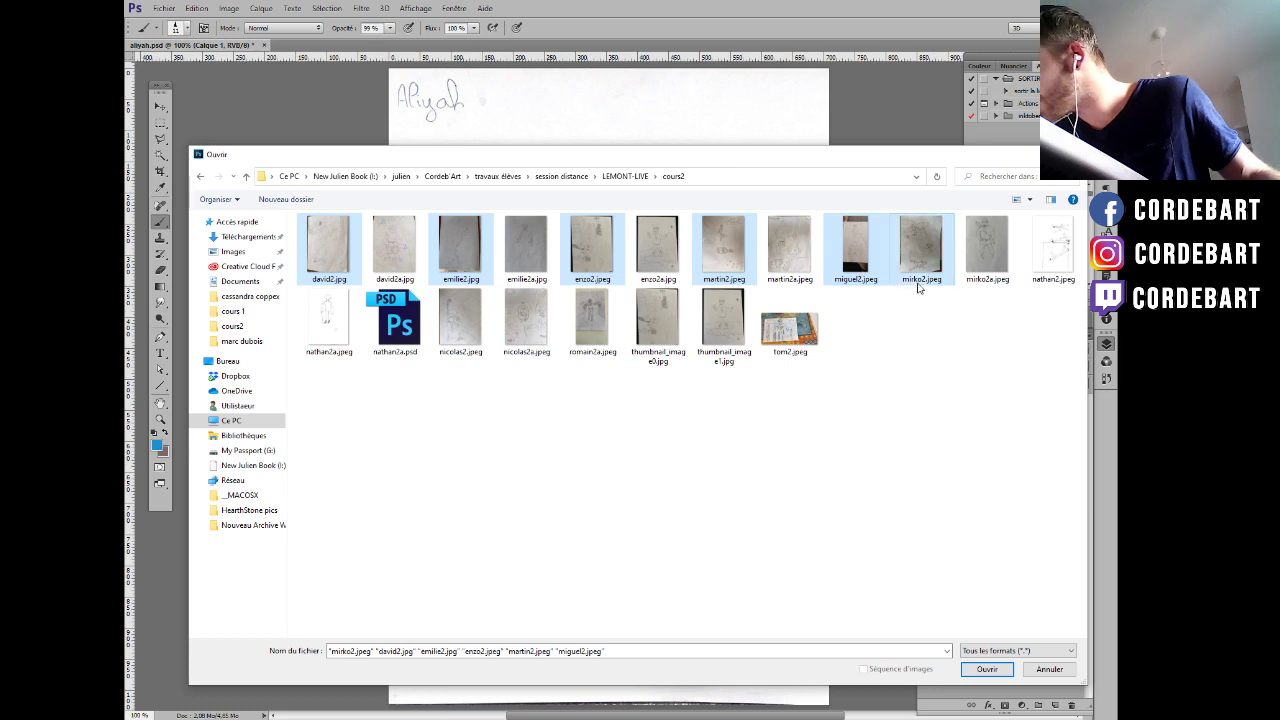
{"action": "left_click", "coordinate": [1054, 268], "text": "ctrl"}
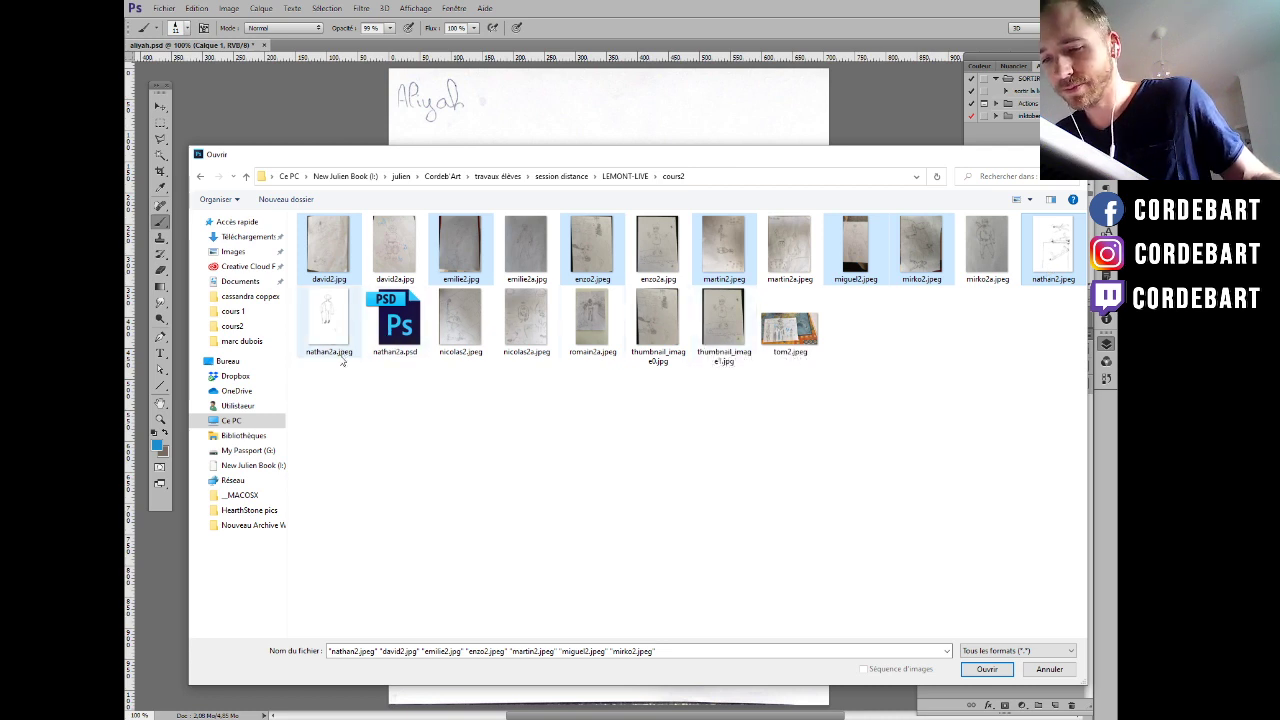
{"action": "left_click", "coordinate": [468, 340], "text": "ctrl"}
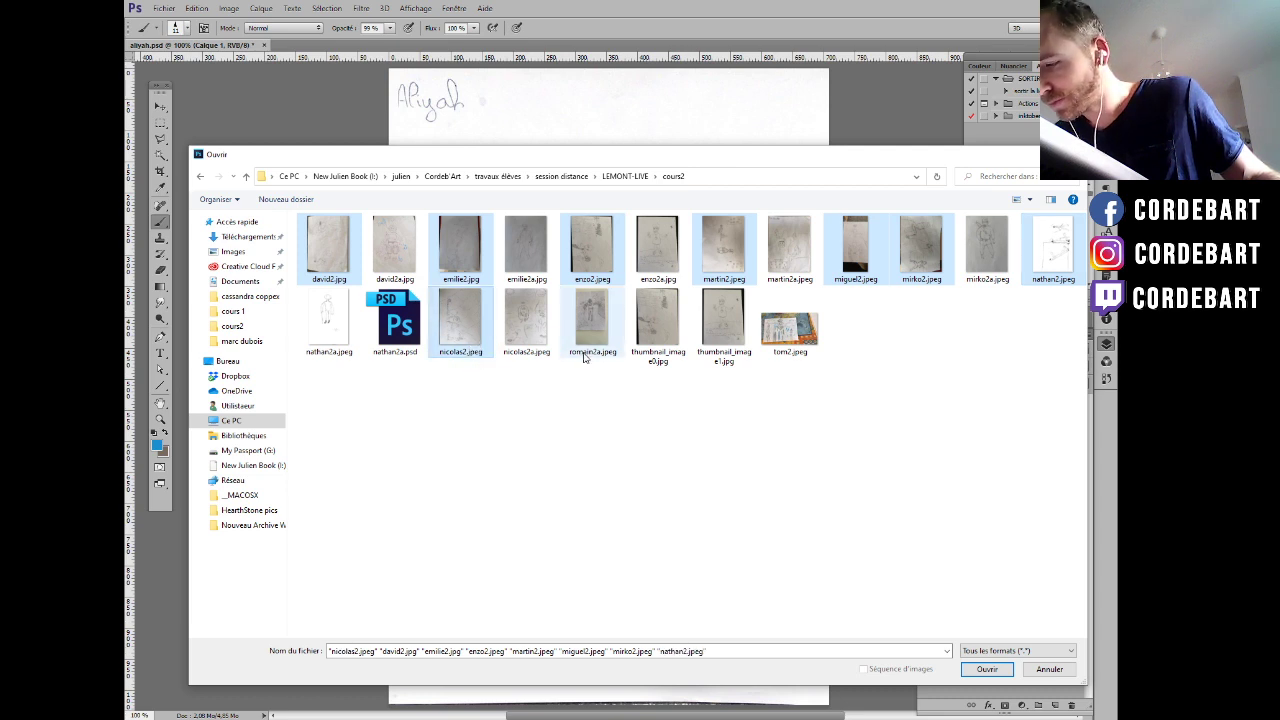
{"action": "left_click", "coordinate": [659, 362], "text": "ctrl"}
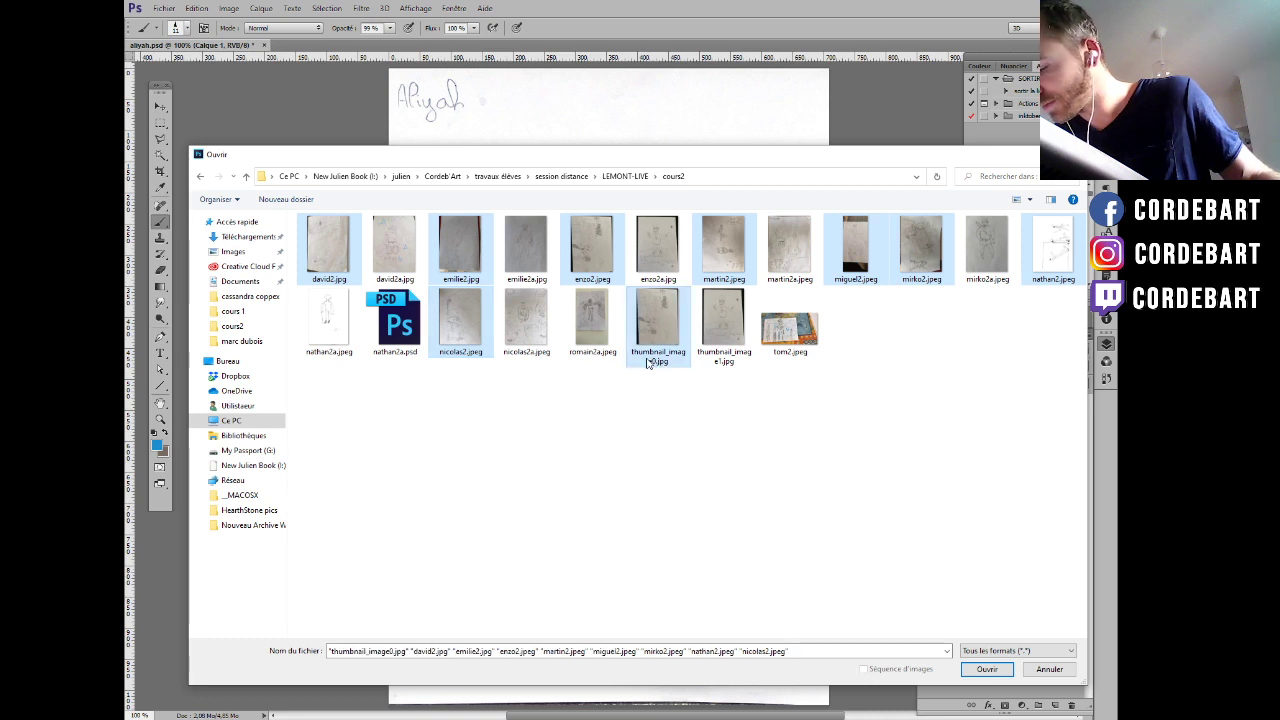
{"action": "left_click", "coordinate": [659, 362], "text": "ctrl"}
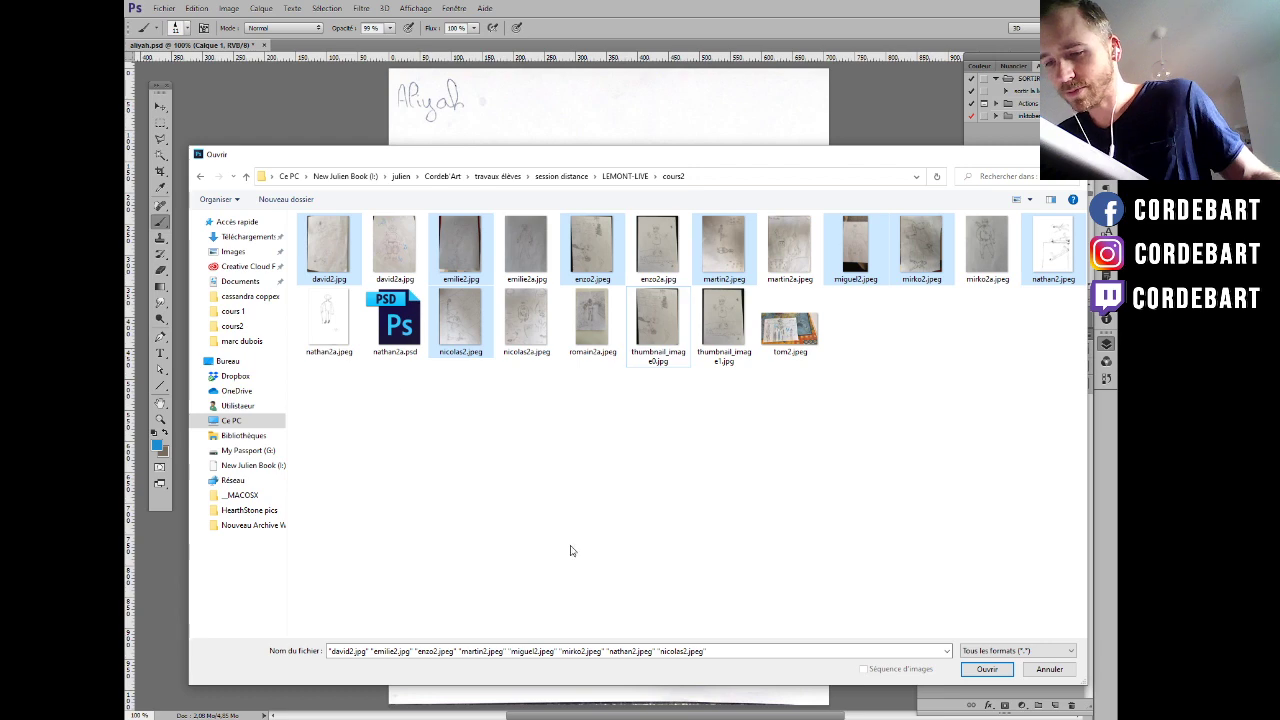
{"action": "left_click", "coordinate": [987, 669]}
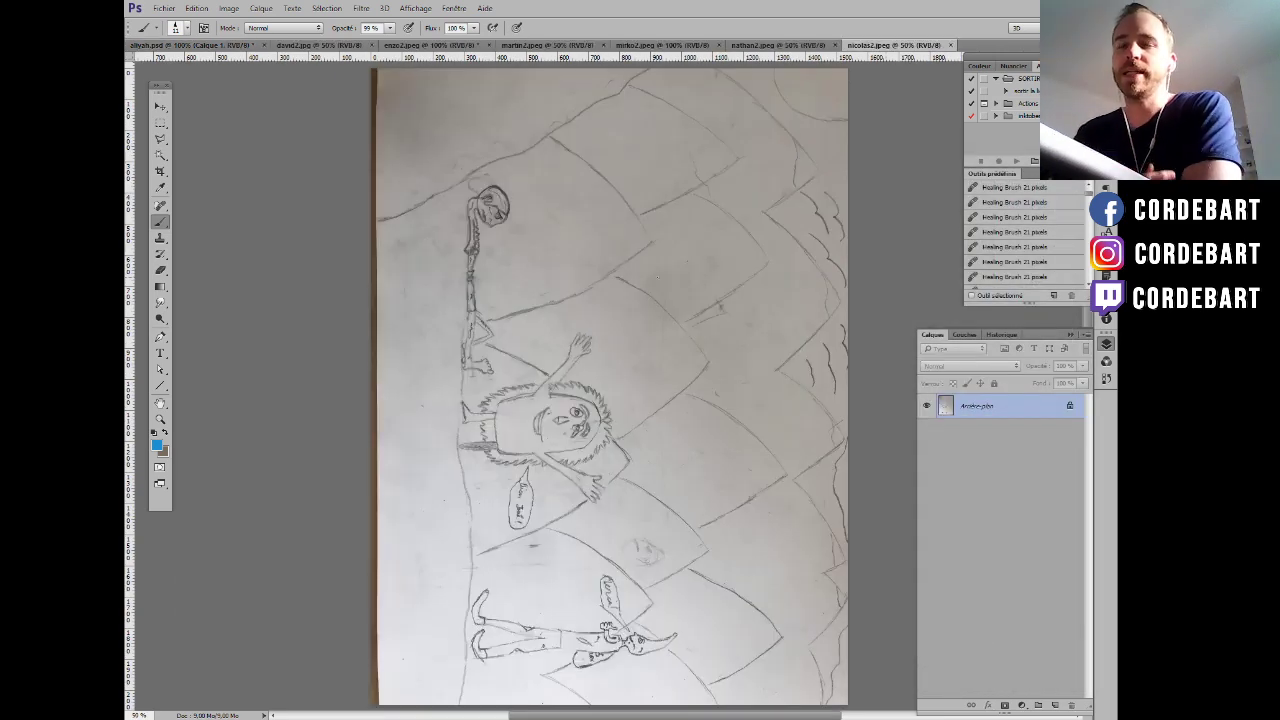
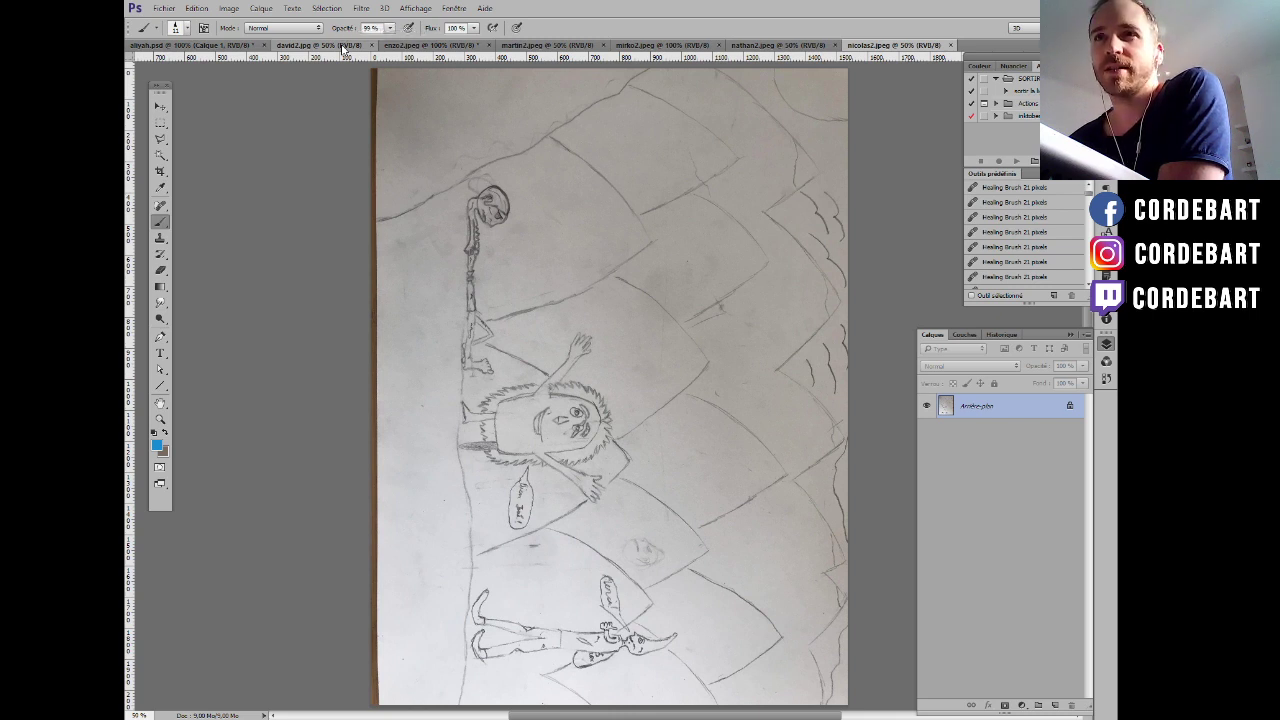
Look through the open drawings aliyah.psd, david2.jpg and nicolas2.jpeg.
{"action": "left_click", "coordinate": [248, 48]}
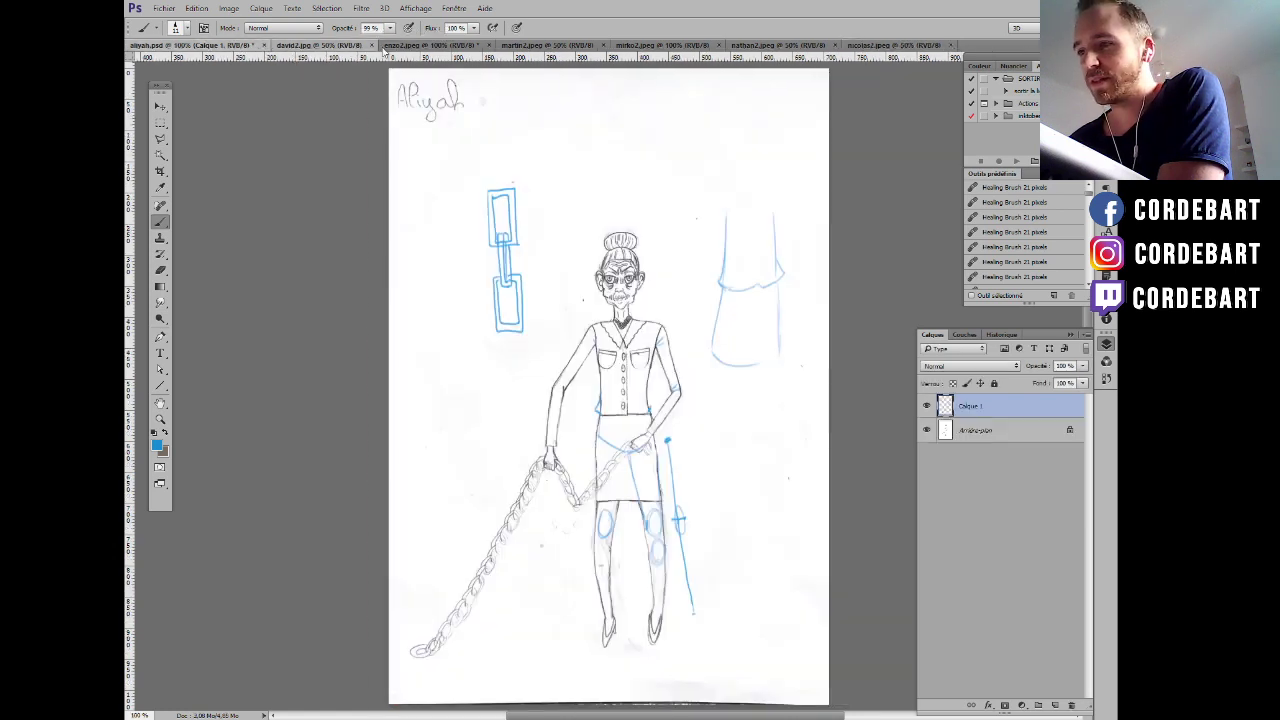
{"action": "left_click", "coordinate": [330, 46]}
{"action": "left_click", "coordinate": [880, 46]}
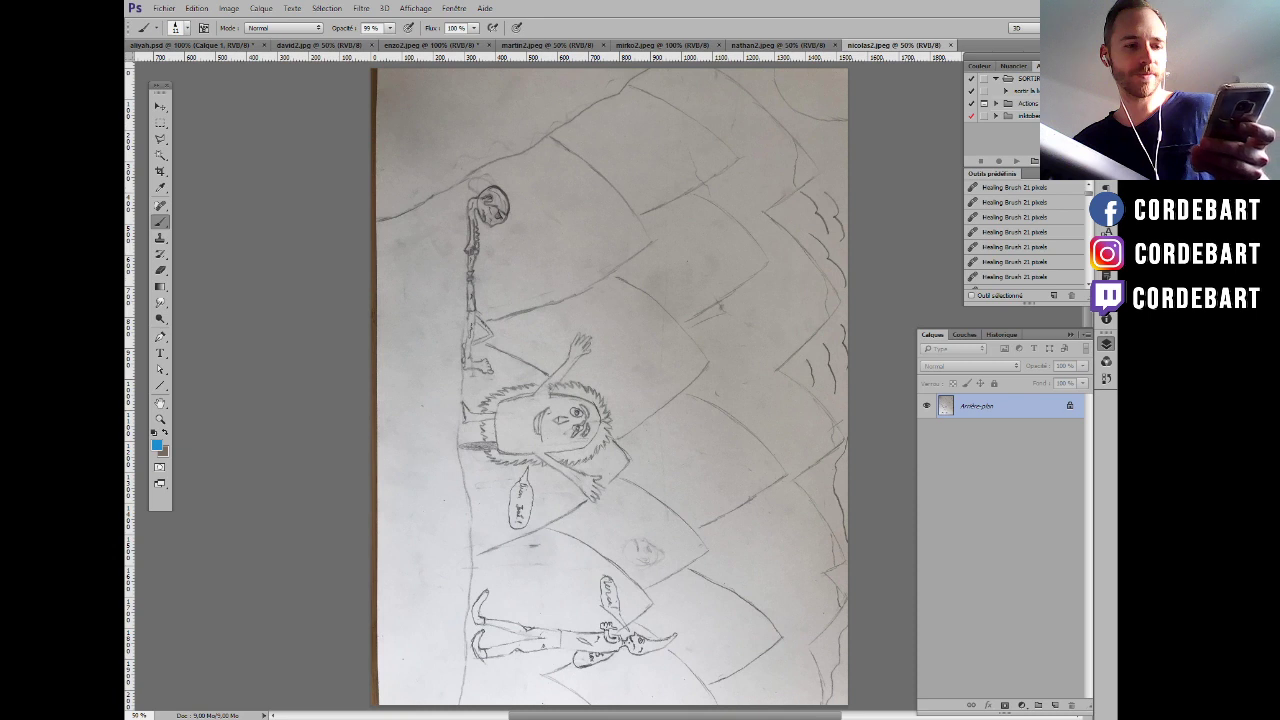
Close aliyah.psd, discarding its changes.
{"action": "left_click", "coordinate": [183, 46]}
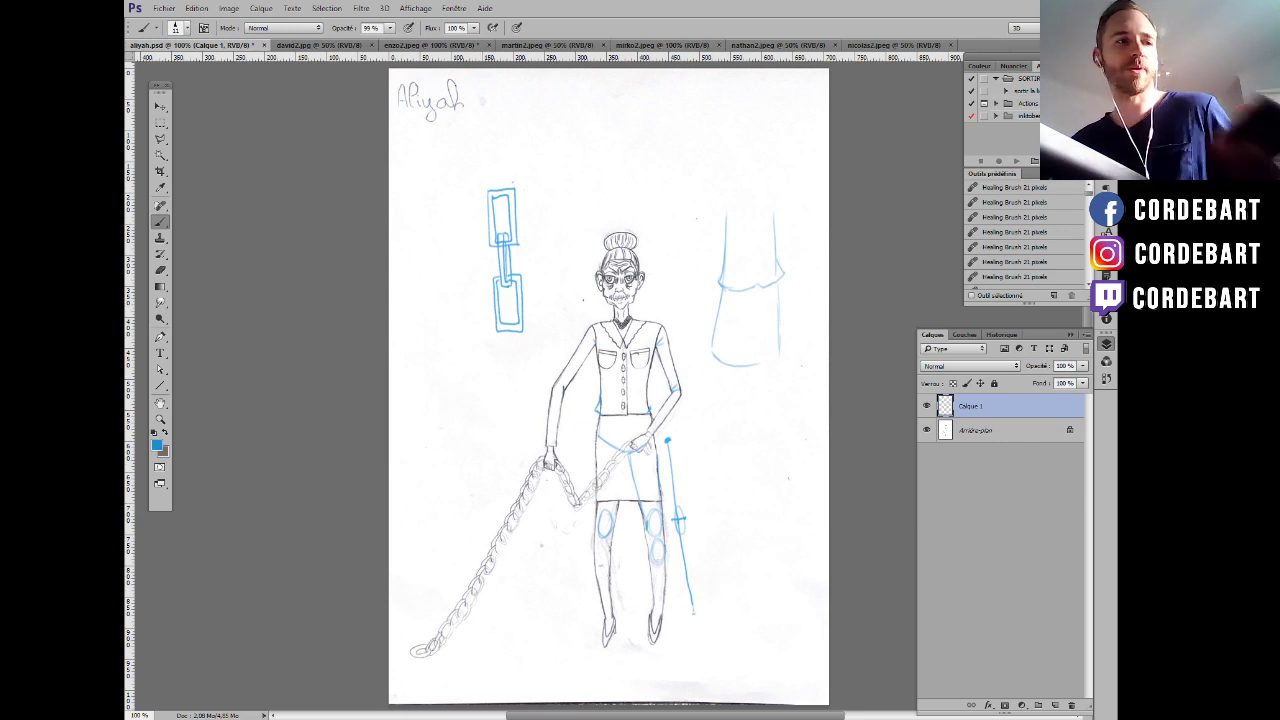
{"action": "left_click", "coordinate": [265, 45]}
{"action": "left_click", "coordinate": [660, 276]}
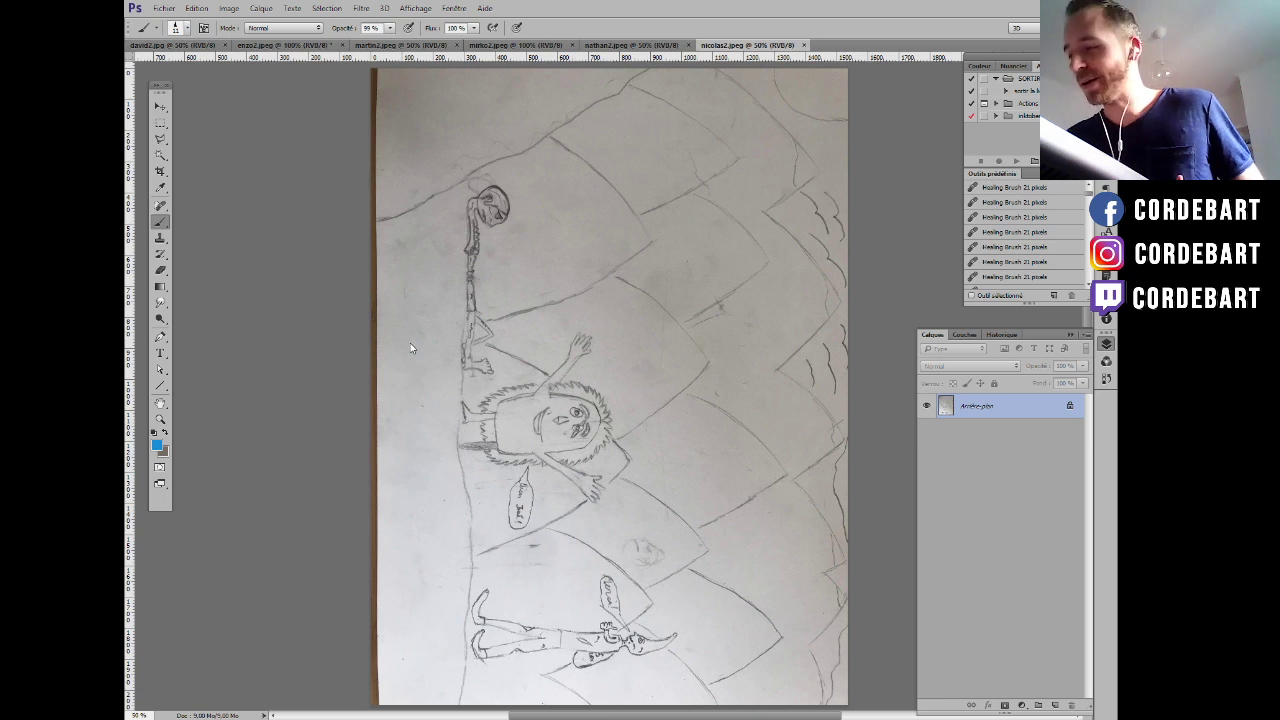
Rotate nicolas2.jpeg 90° counterclockwise and add a new empty layer above the drawing.
{"action": "left_click", "coordinate": [229, 8]}
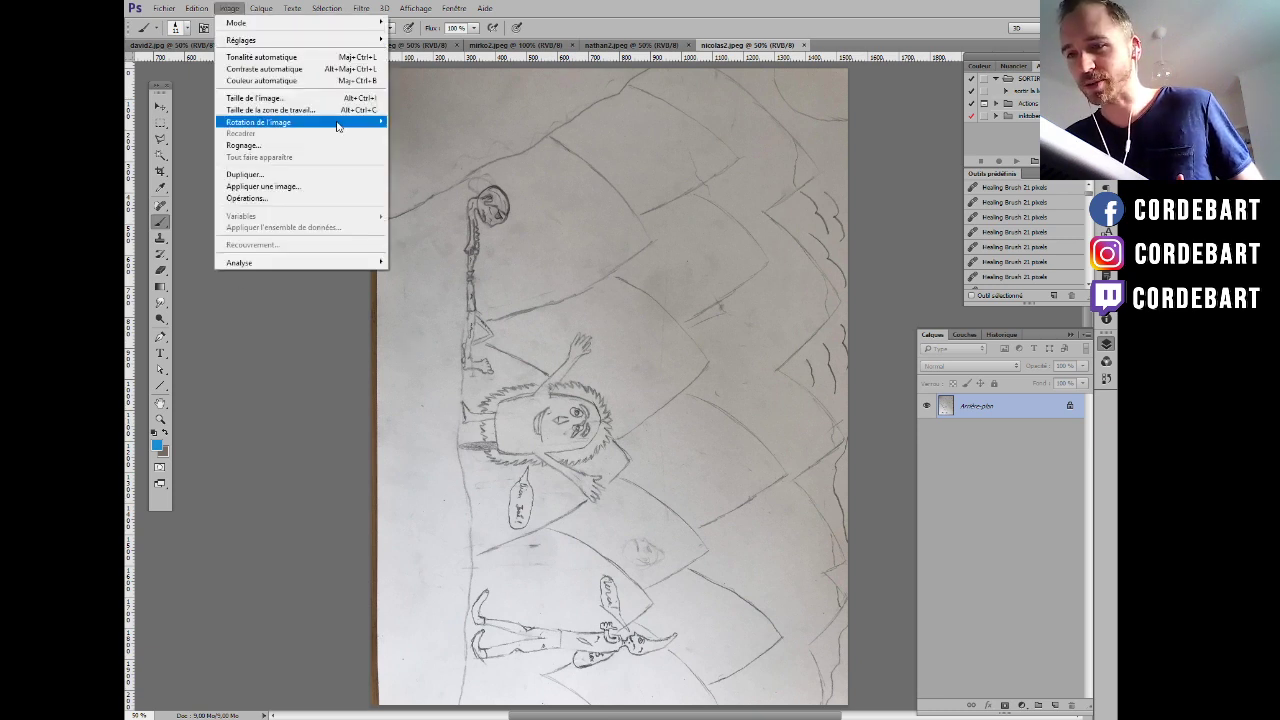
{"action": "mouse_move", "coordinate": [337, 122]}
{"action": "left_click", "coordinate": [412, 133]}
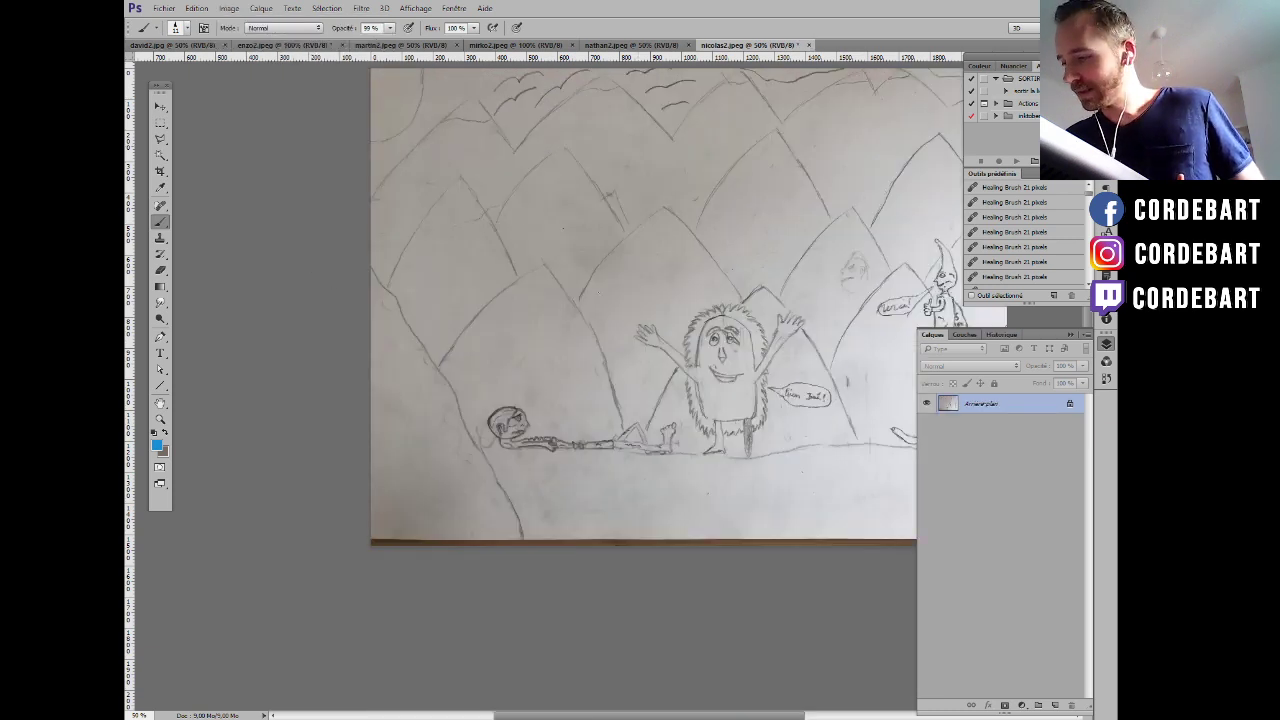
{"action": "left_click_drag", "start_coordinate": [571, 354], "coordinate": [471, 386]}
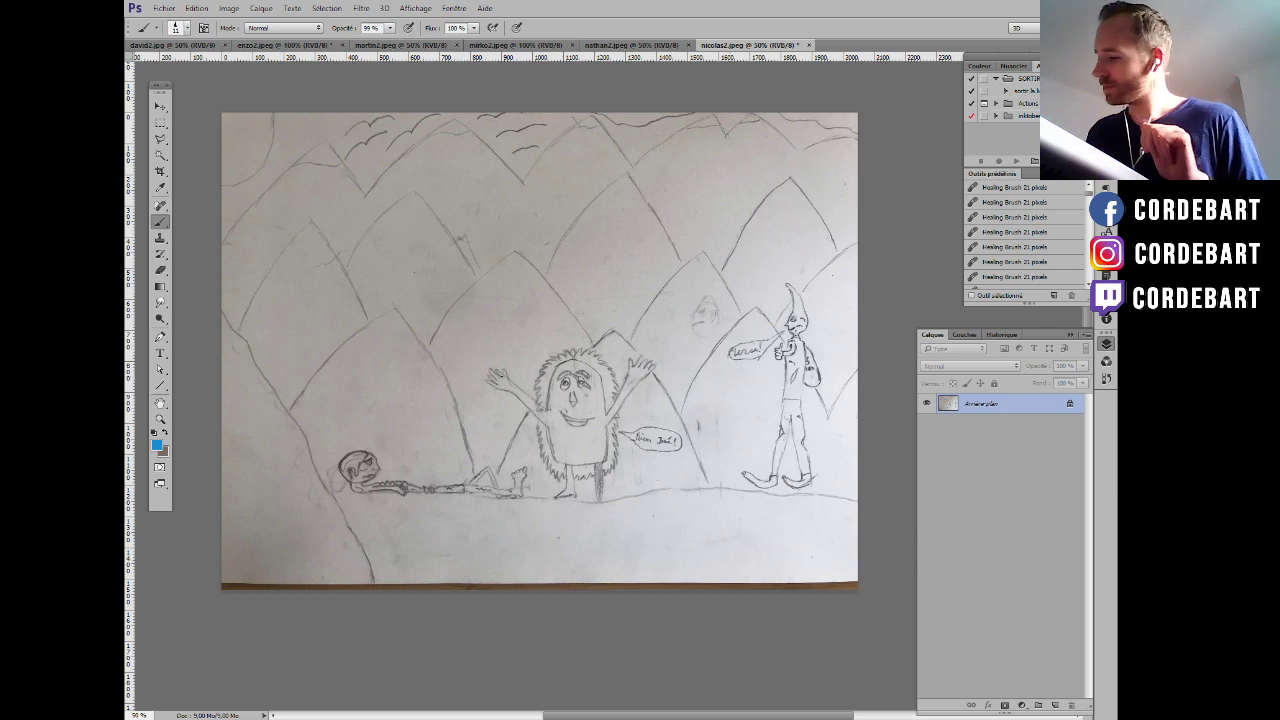
{"action": "left_click", "coordinate": [1055, 705]}
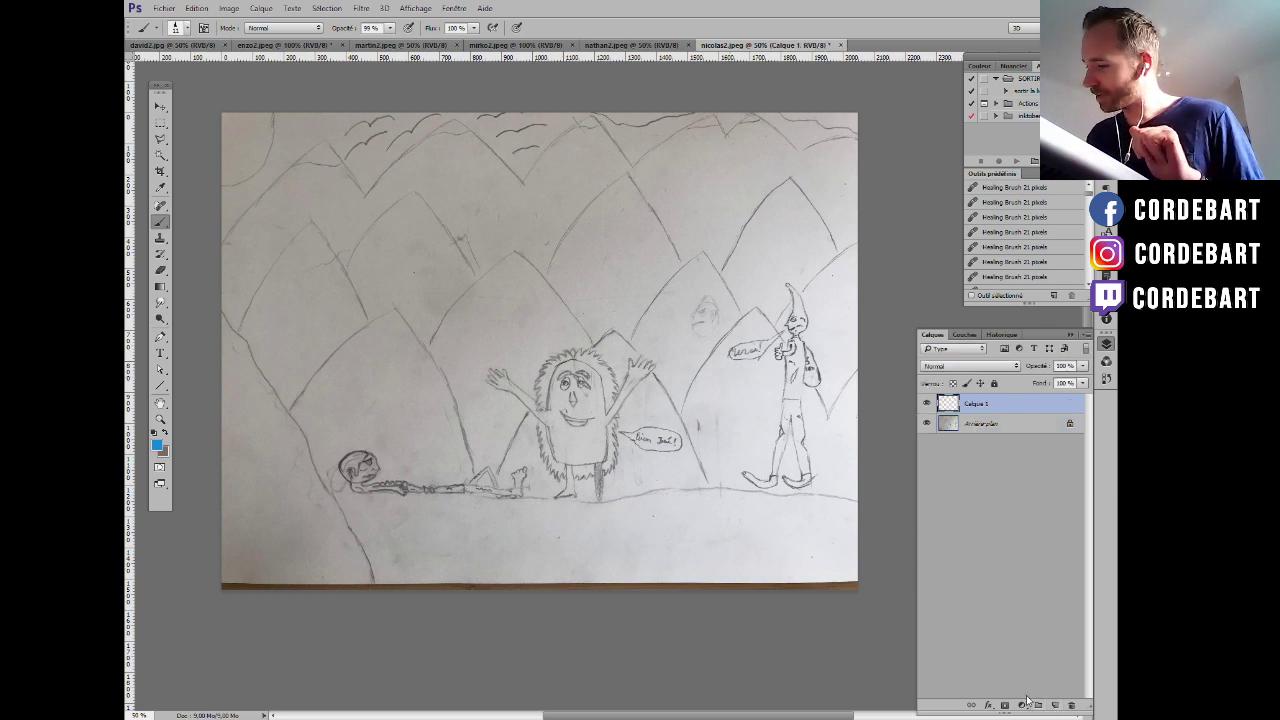
{"action": "left_click", "coordinate": [926, 404]}
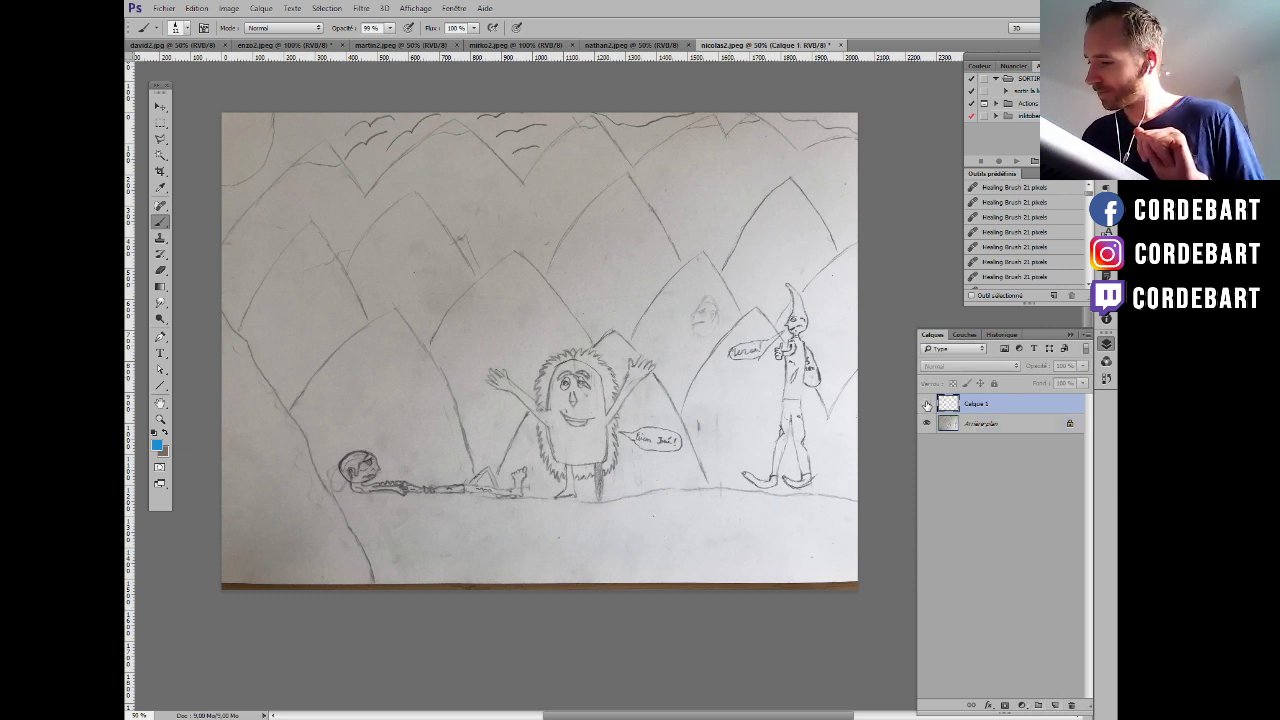
{"action": "left_click", "coordinate": [926, 404]}
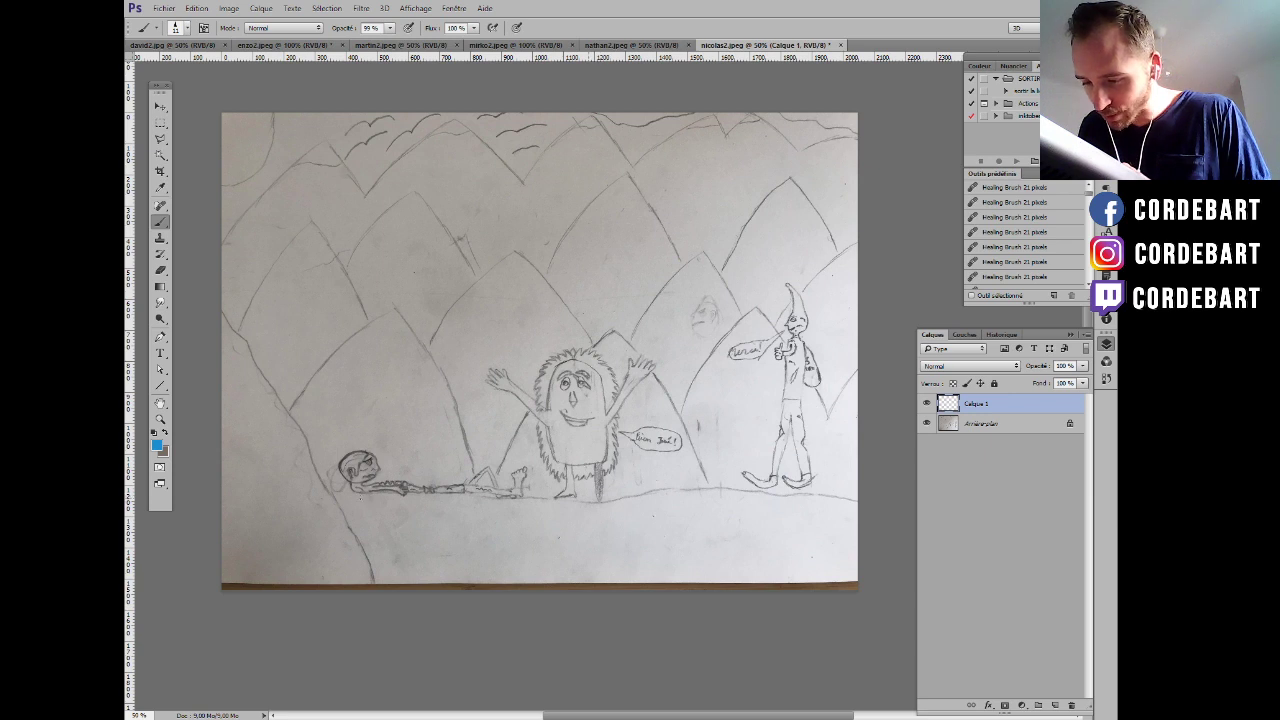
Underline the lying figure's torso with the blue note "trop petit", and write "bras" with a warning triangle beneath the furry creature.
{"action": "left_click_drag", "start_coordinate": [387, 501], "coordinate": [407, 501]}
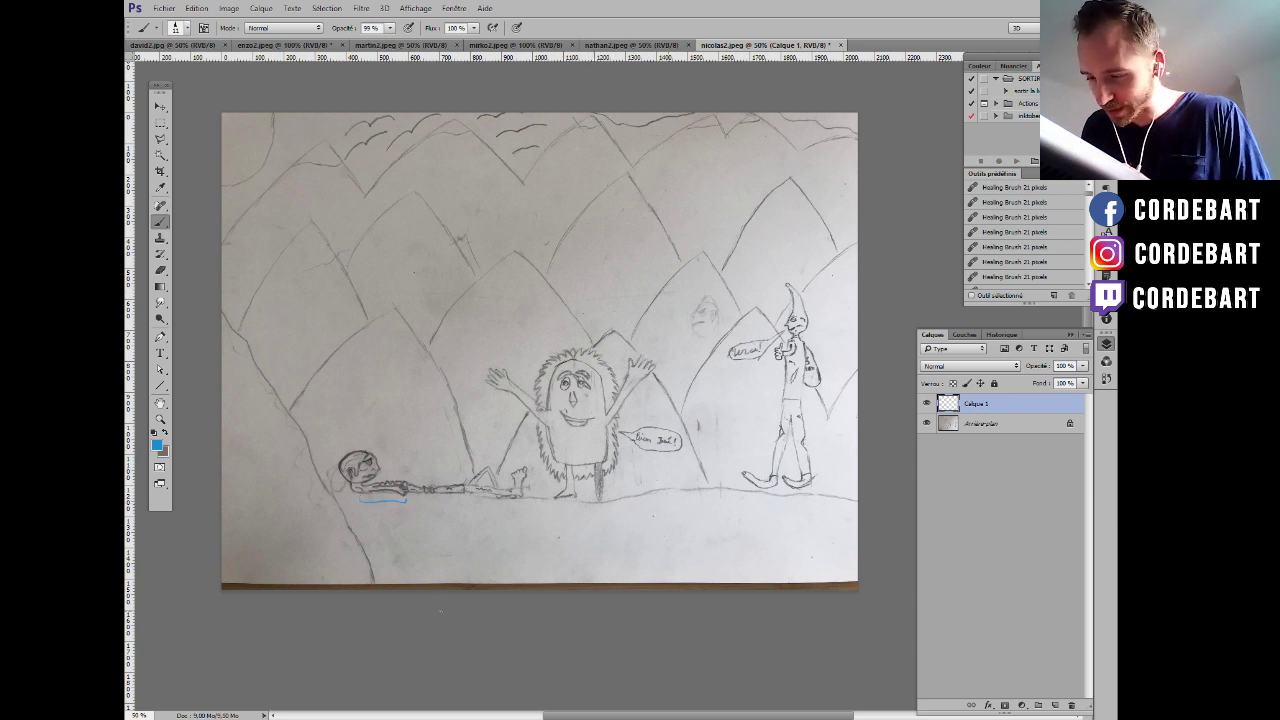
{"action": "mouse_move", "coordinate": [390, 514]}
{"action": "left_mouse_down"}
{"action": "mouse_move", "coordinate": [390, 536]}
{"action": "mouse_move", "coordinate": [444, 546]}
{"action": "left_mouse_up"}
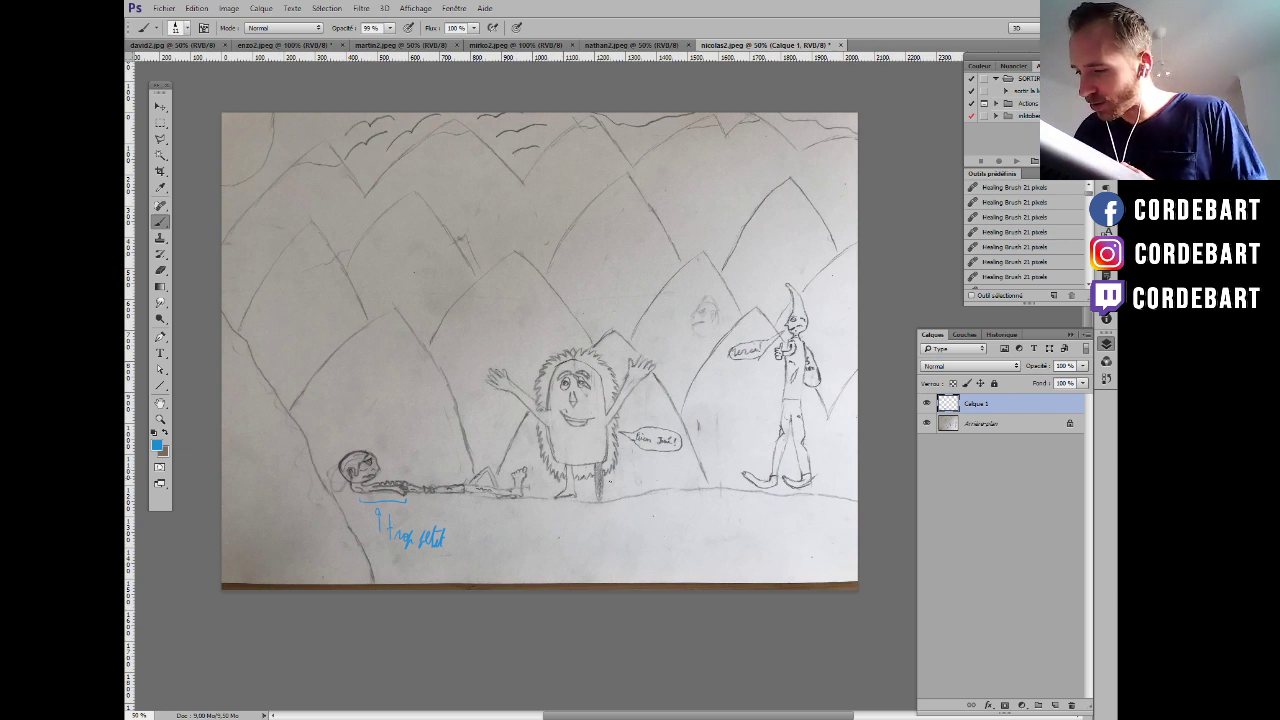
{"action": "left_click_drag", "start_coordinate": [606, 510], "coordinate": [608, 524]}
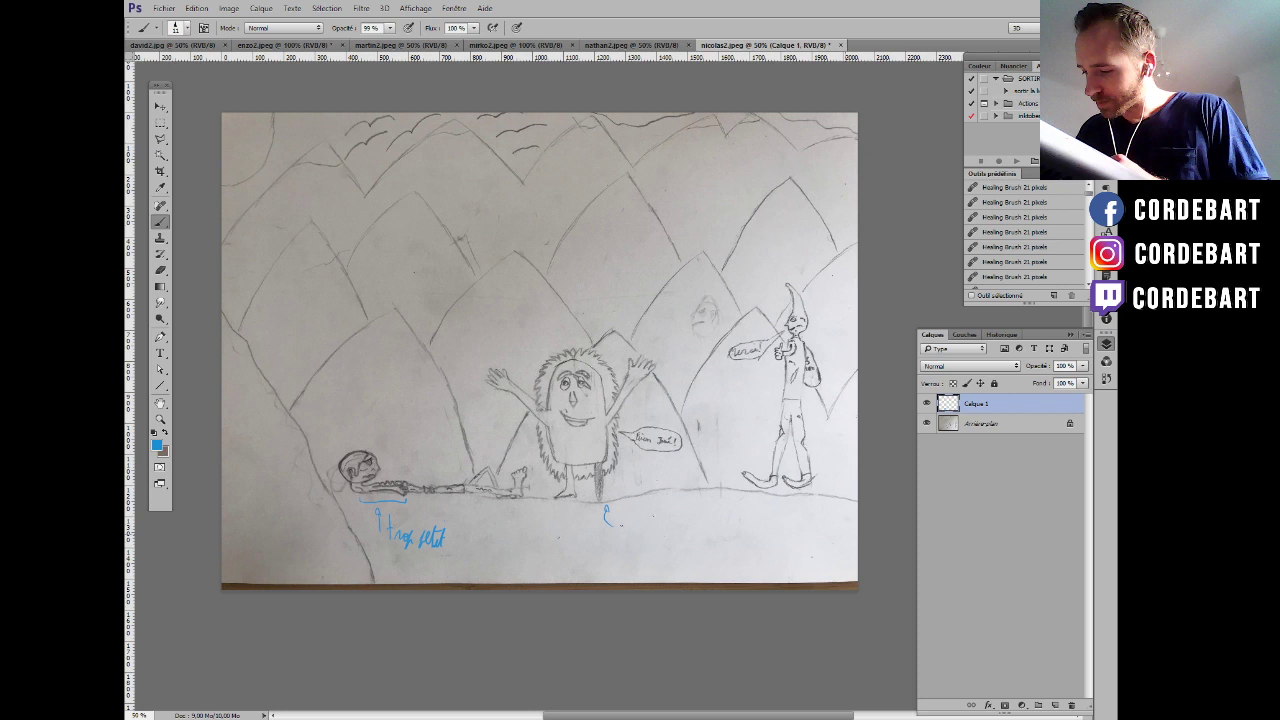
{"action": "left_click_drag", "start_coordinate": [617, 512], "coordinate": [644, 530]}
{"action": "left_click_drag", "start_coordinate": [661, 513], "coordinate": [673, 536]}
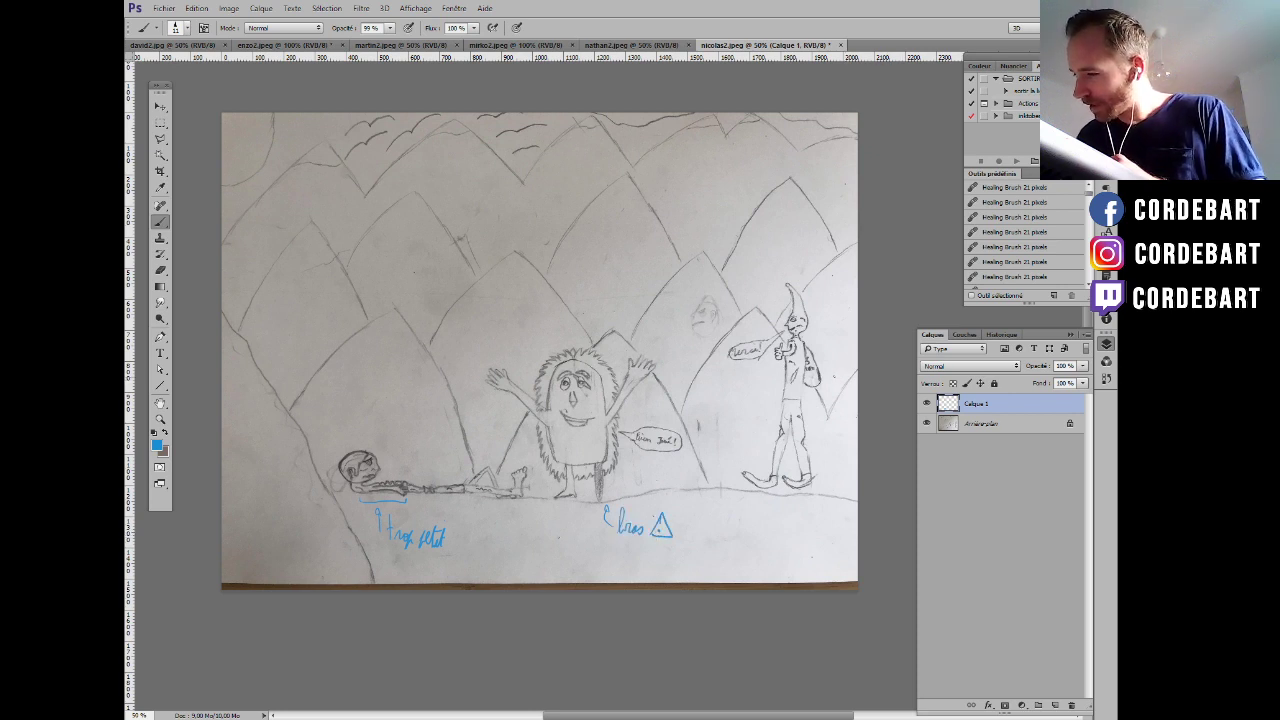
Mark the pointed-hat character's head in blue and sketch a corrected full figure beside it, with a bent arm and striding legs.
{"action": "left_click_drag", "start_coordinate": [737, 508], "coordinate": [726, 520]}
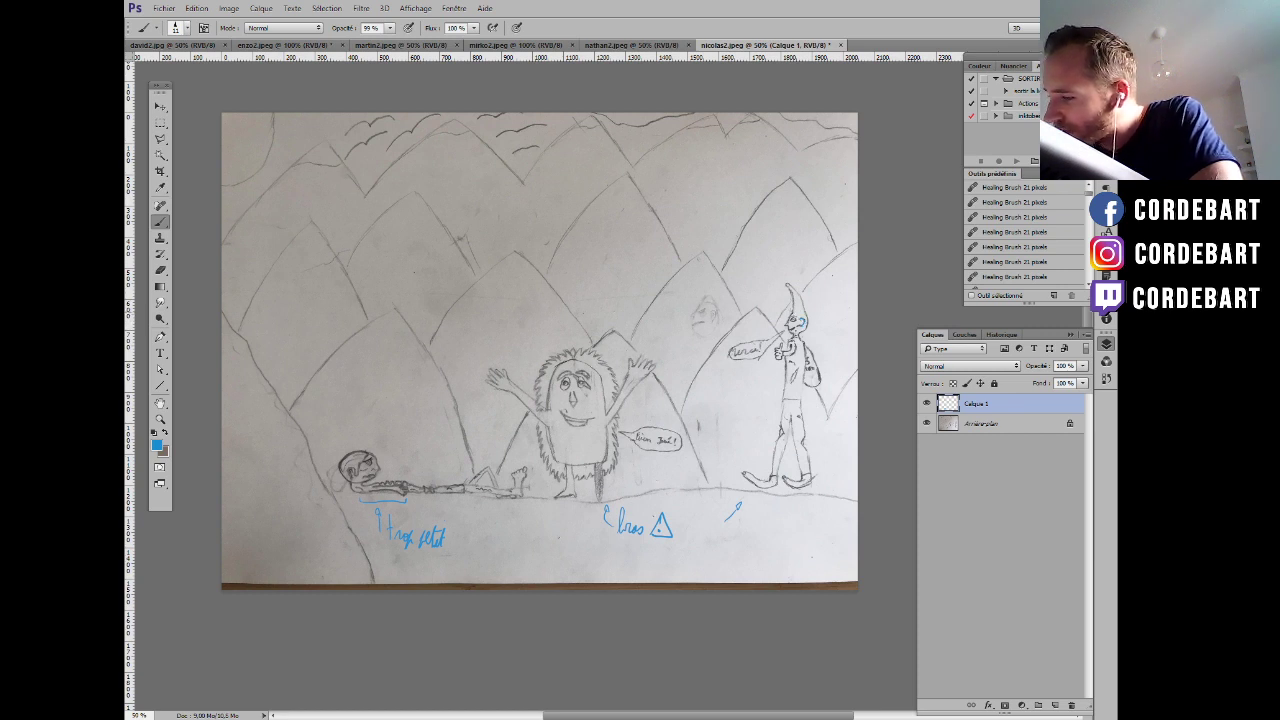
{"action": "left_click_drag", "start_coordinate": [789, 305], "coordinate": [803, 314]}
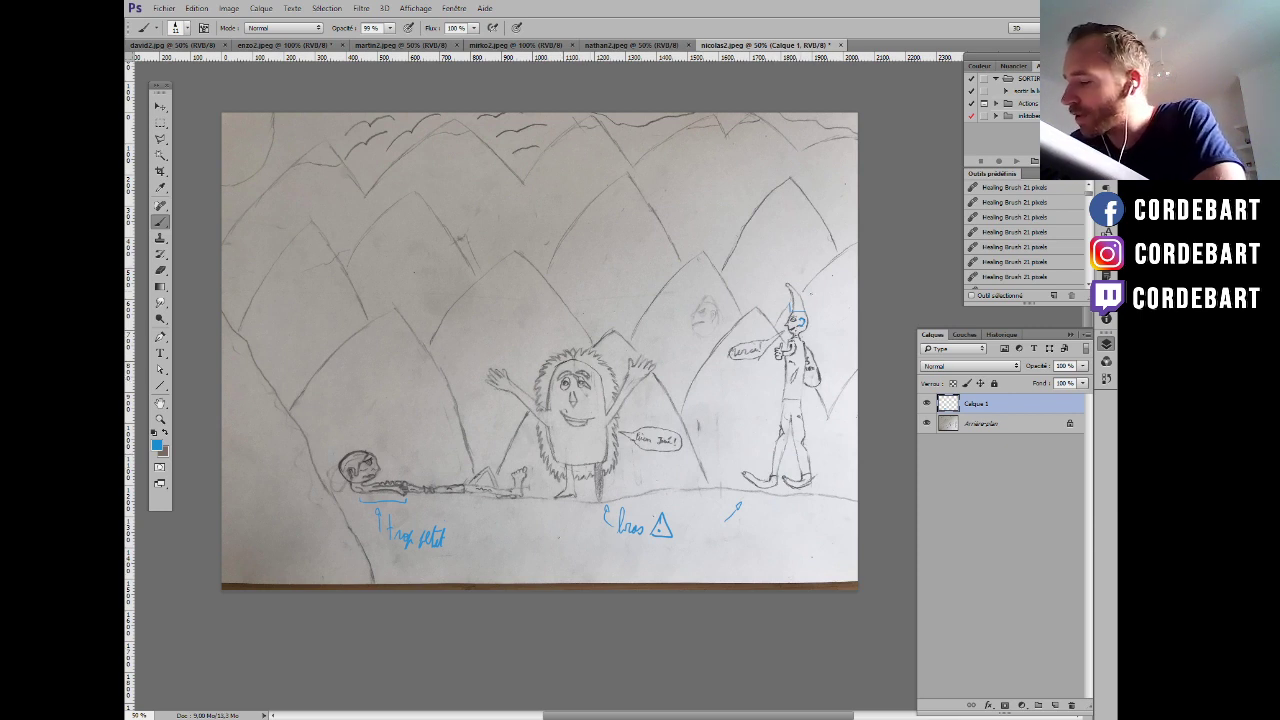
{"action": "mouse_move", "coordinate": [819, 321]}
{"action": "left_mouse_down"}
{"action": "mouse_move", "coordinate": [821, 337]}
{"action": "mouse_move", "coordinate": [836, 315]}
{"action": "mouse_move", "coordinate": [820, 307]}
{"action": "mouse_move", "coordinate": [834, 305]}
{"action": "left_mouse_up"}
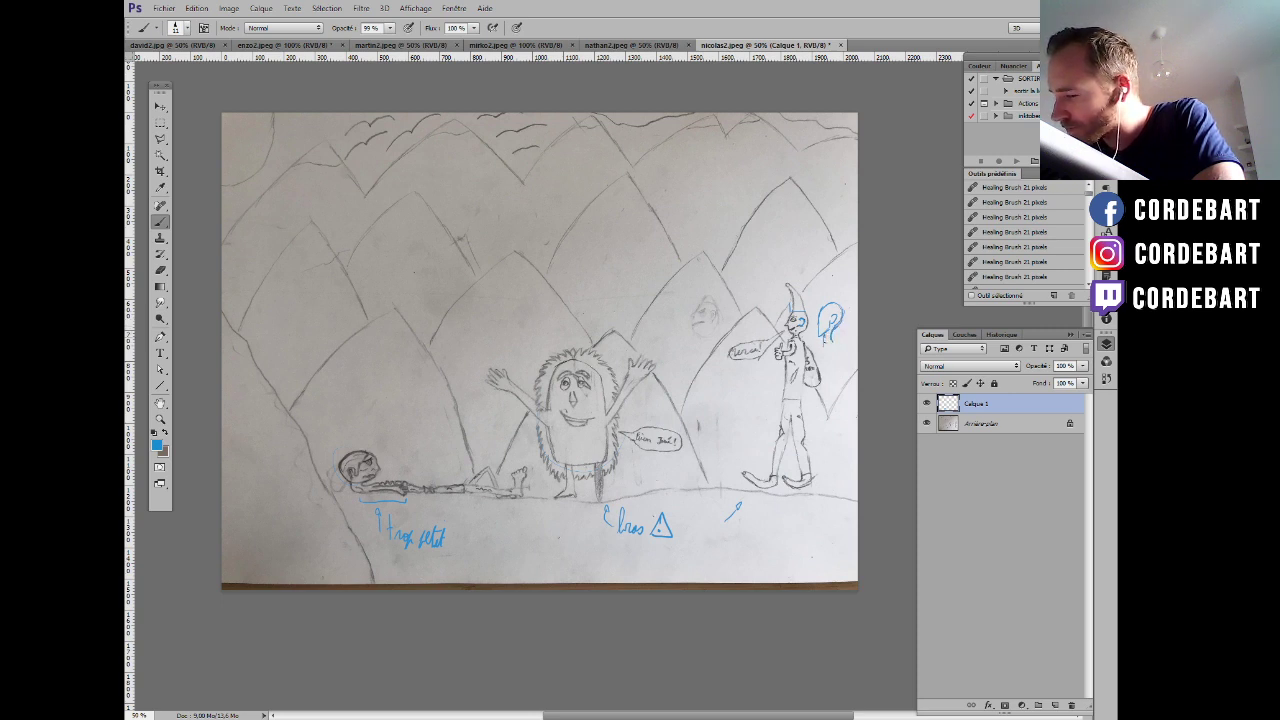
{"action": "left_click_drag", "start_coordinate": [820, 338], "coordinate": [828, 348]}
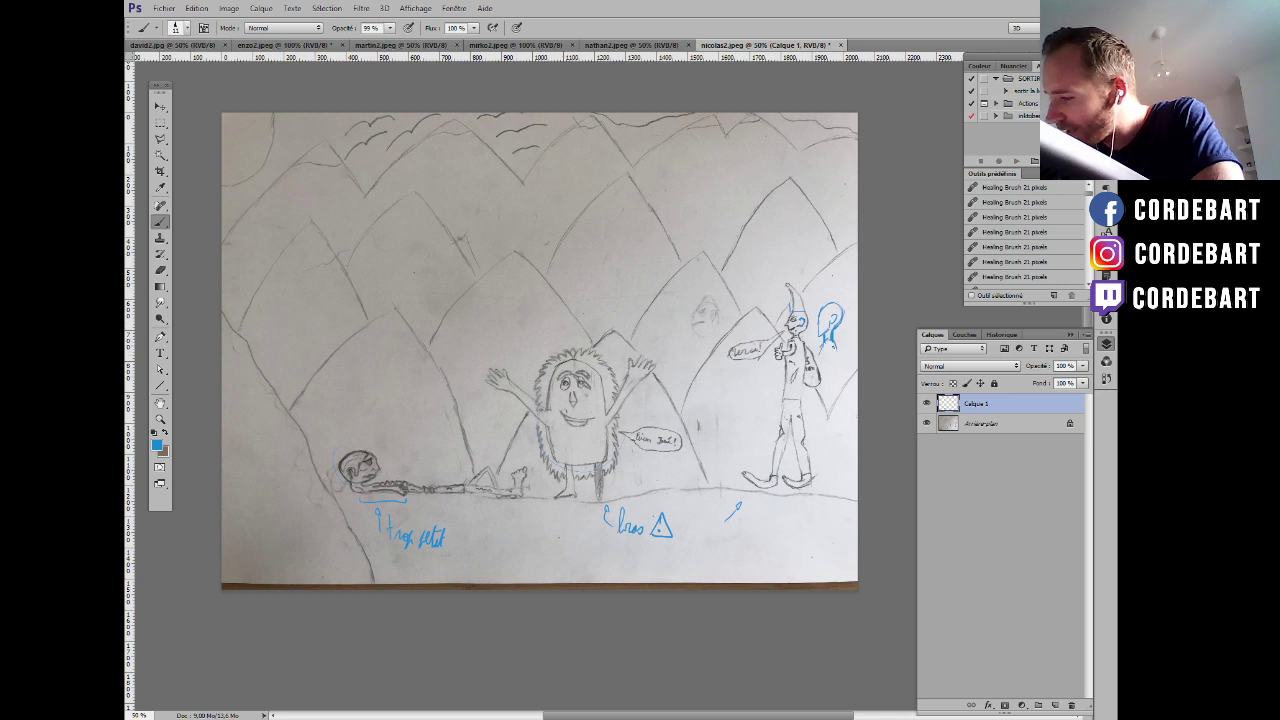
{"action": "mouse_move", "coordinate": [834, 342]}
{"action": "left_mouse_down"}
{"action": "mouse_move", "coordinate": [832, 372]}
{"action": "mouse_move", "coordinate": [798, 382]}
{"action": "mouse_move", "coordinate": [822, 383]}
{"action": "mouse_move", "coordinate": [791, 384]}
{"action": "mouse_move", "coordinate": [817, 378]}
{"action": "mouse_move", "coordinate": [828, 410]}
{"action": "left_mouse_up"}
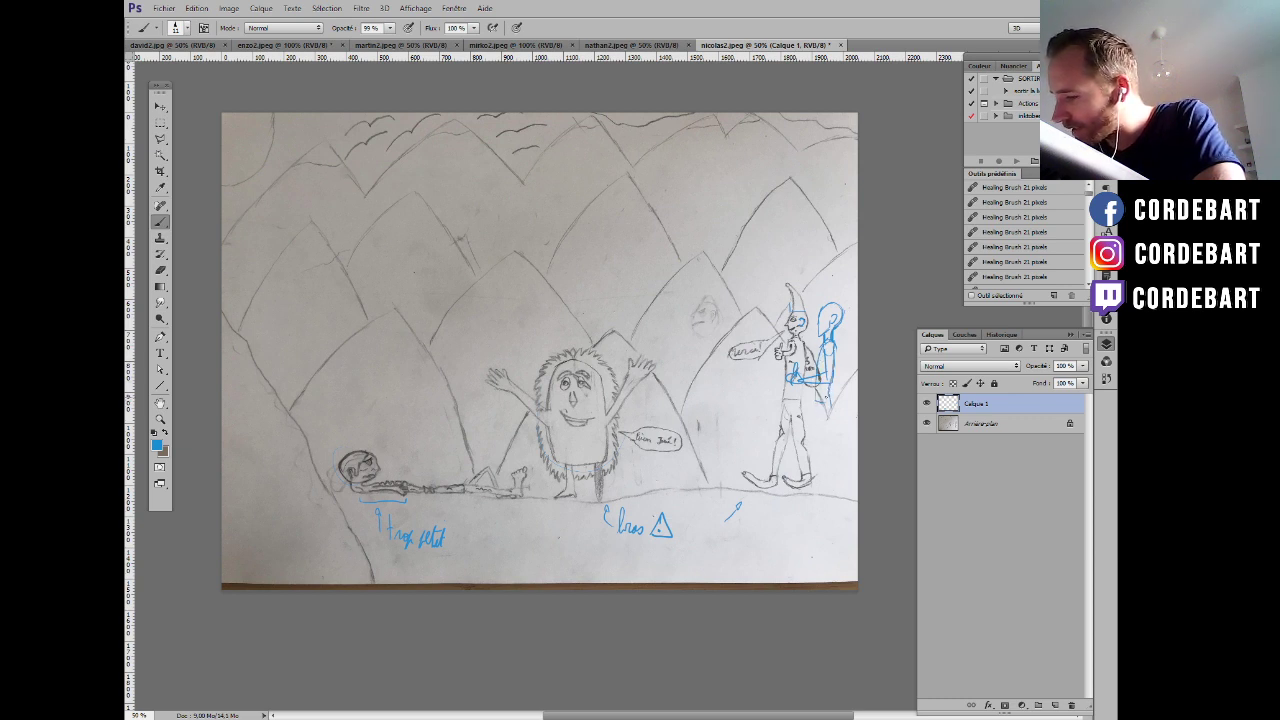
{"action": "mouse_move", "coordinate": [817, 404]}
{"action": "left_mouse_down"}
{"action": "mouse_move", "coordinate": [794, 480]}
{"action": "mouse_move", "coordinate": [773, 494]}
{"action": "left_mouse_up"}
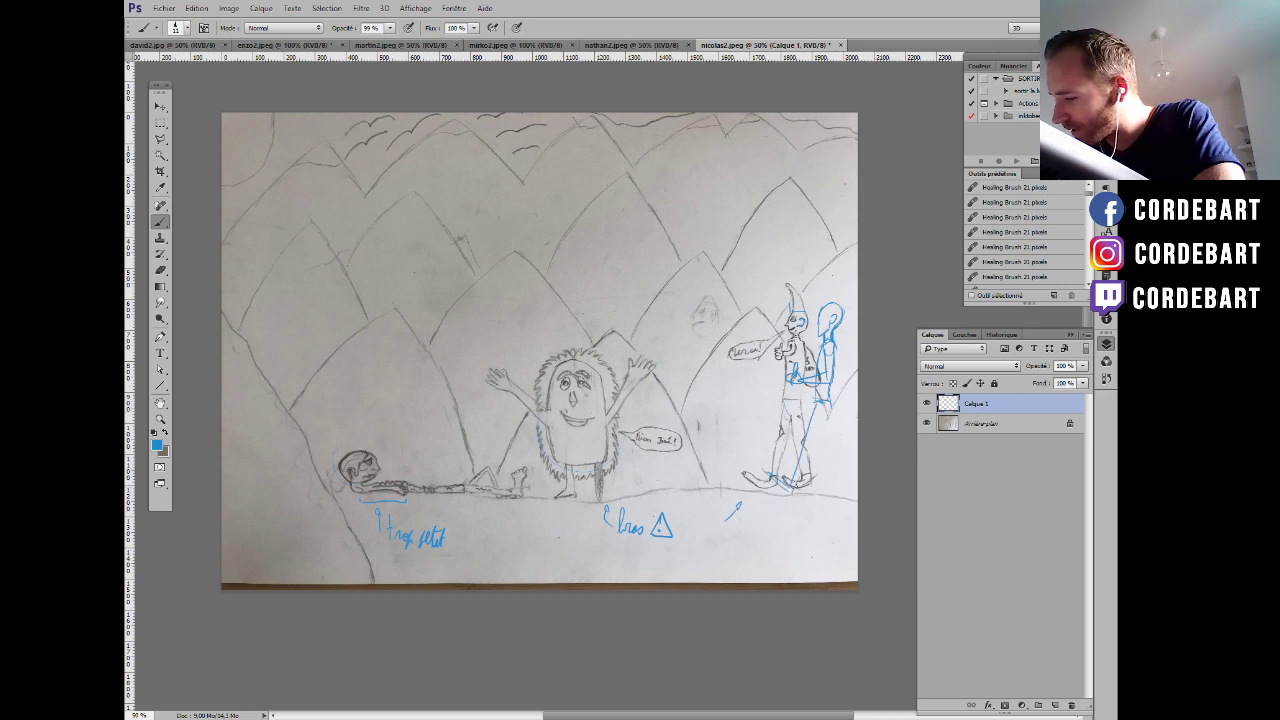
{"action": "mouse_move", "coordinate": [831, 387]}
{"action": "left_mouse_down"}
{"action": "mouse_move", "coordinate": [805, 470]}
{"action": "mouse_move", "coordinate": [813, 434]}
{"action": "mouse_move", "coordinate": [833, 482]}
{"action": "mouse_move", "coordinate": [820, 501]}
{"action": "left_mouse_up"}
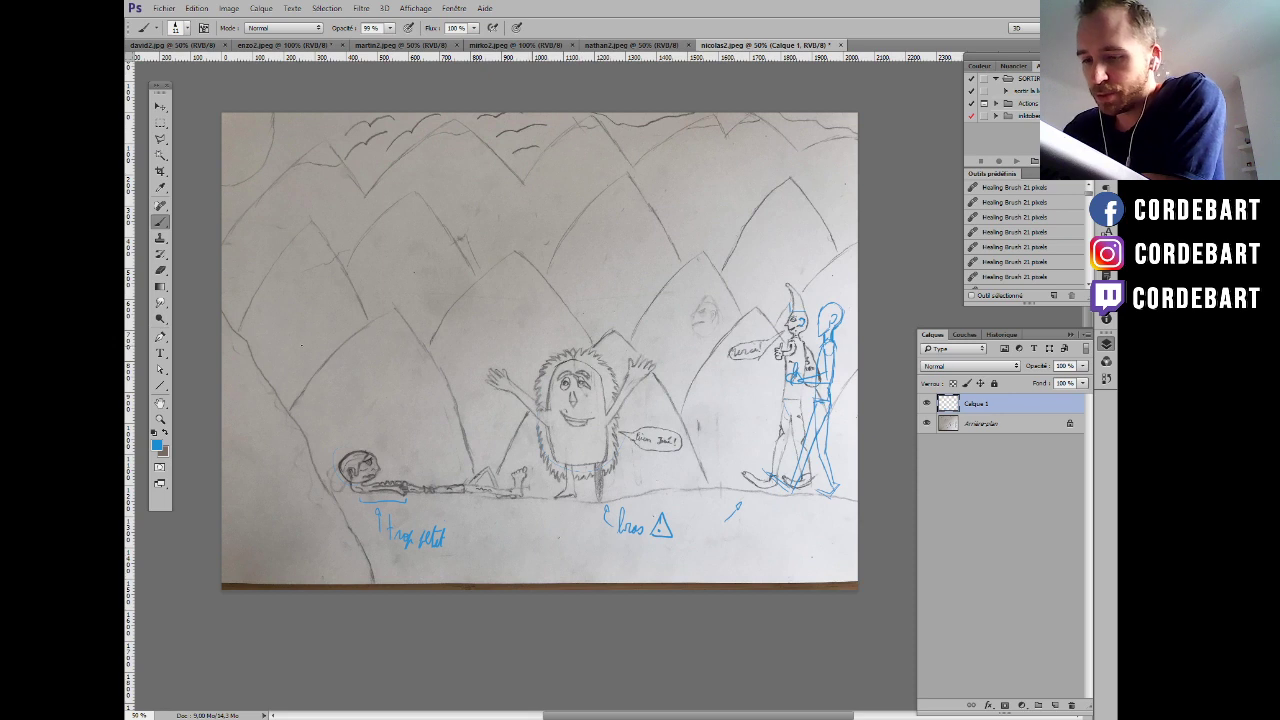
Draw three blue mountain outlines of varied height and width over the background peaks.
{"action": "mouse_move", "coordinate": [240, 328]}
{"action": "left_mouse_down"}
{"action": "mouse_move", "coordinate": [340, 218]}
{"action": "mouse_move", "coordinate": [468, 404]}
{"action": "mouse_move", "coordinate": [515, 448]}
{"action": "left_mouse_up"}
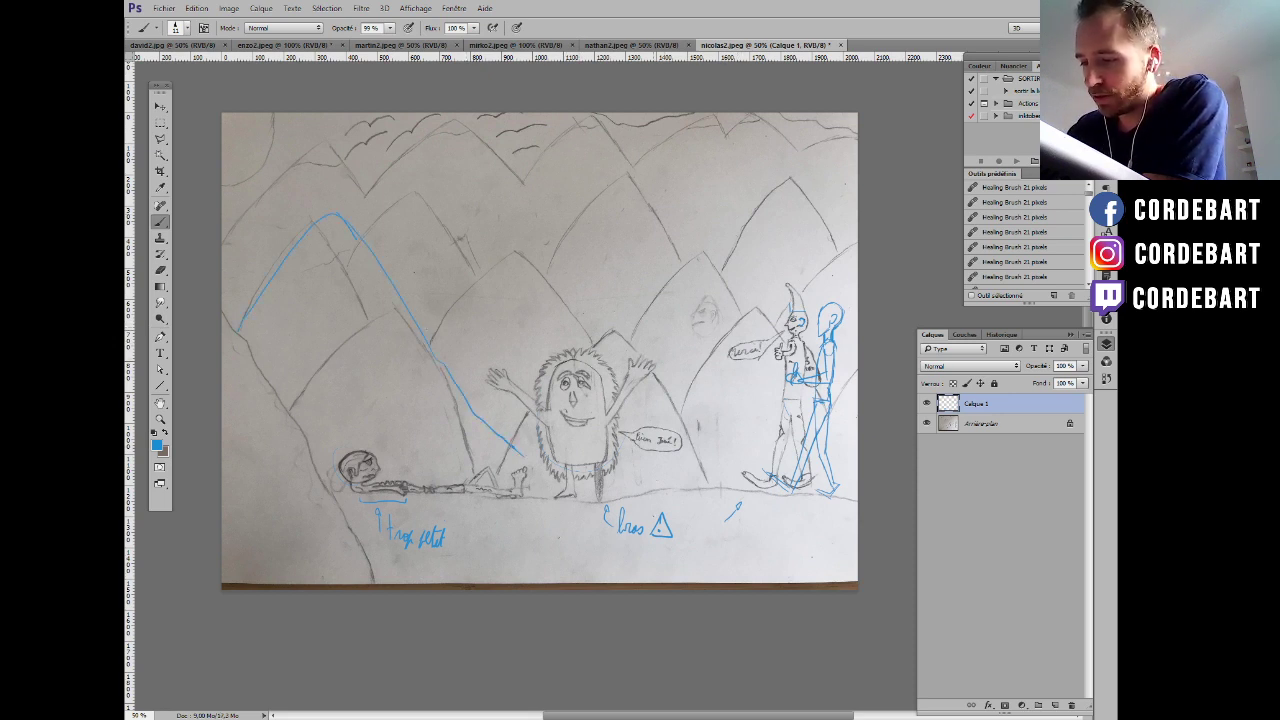
{"action": "mouse_move", "coordinate": [428, 337]}
{"action": "left_mouse_down"}
{"action": "mouse_move", "coordinate": [535, 286]}
{"action": "mouse_move", "coordinate": [622, 345]}
{"action": "left_mouse_up"}
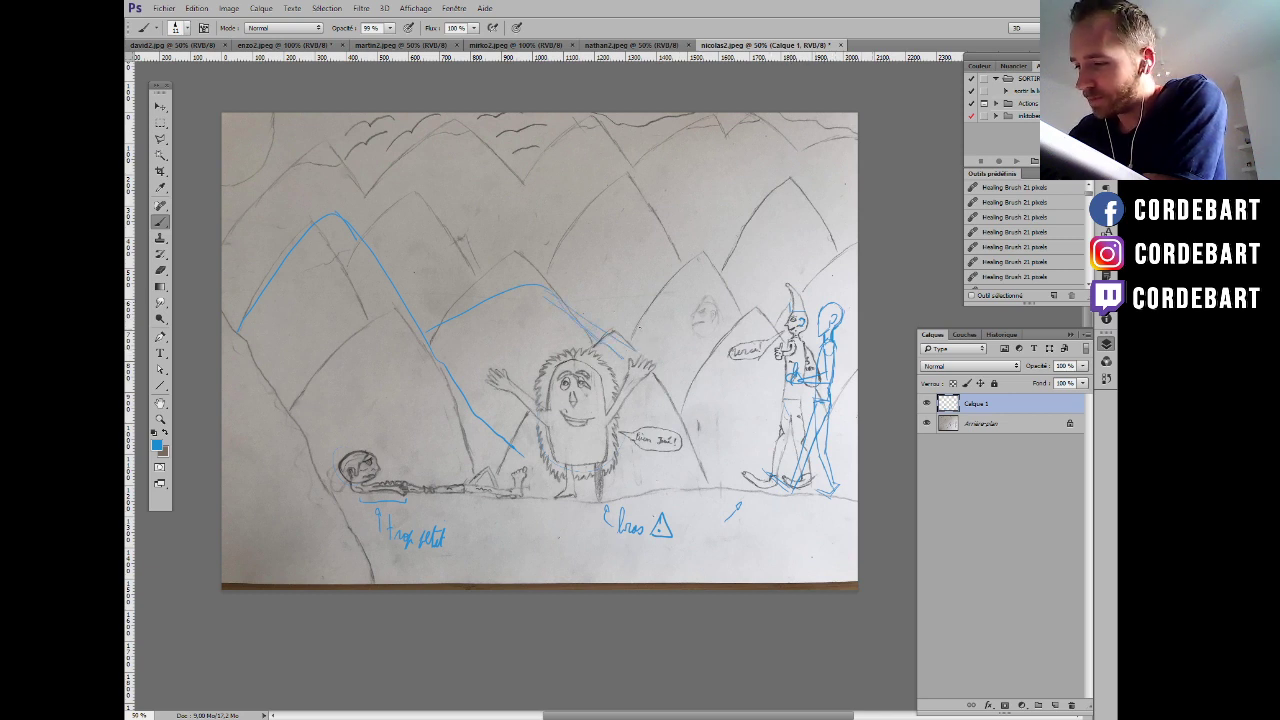
{"action": "left_click_drag", "start_coordinate": [616, 330], "coordinate": [706, 352]}
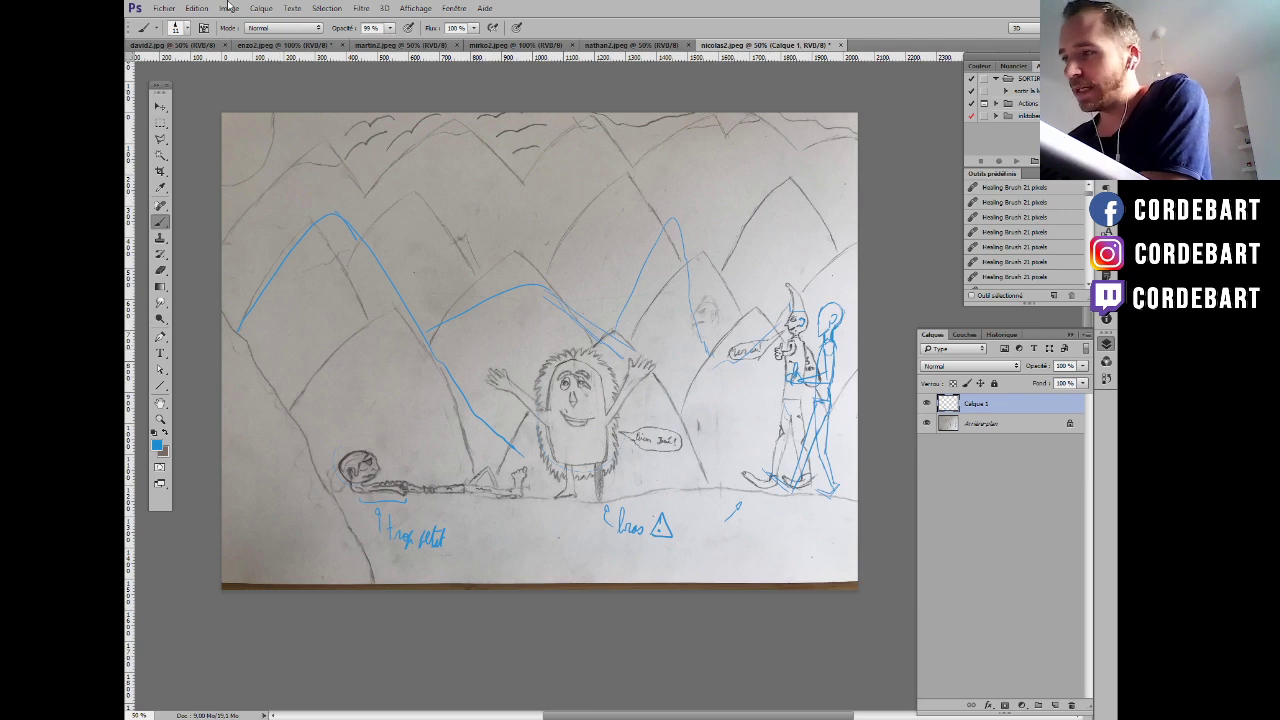
Save the annotated drawing as a JPEG copy named nicolas2b.jpg in the "cours2" folder, and close nicolas2.jpeg without saving its changes.
{"action": "left_click", "coordinate": [166, 9]}
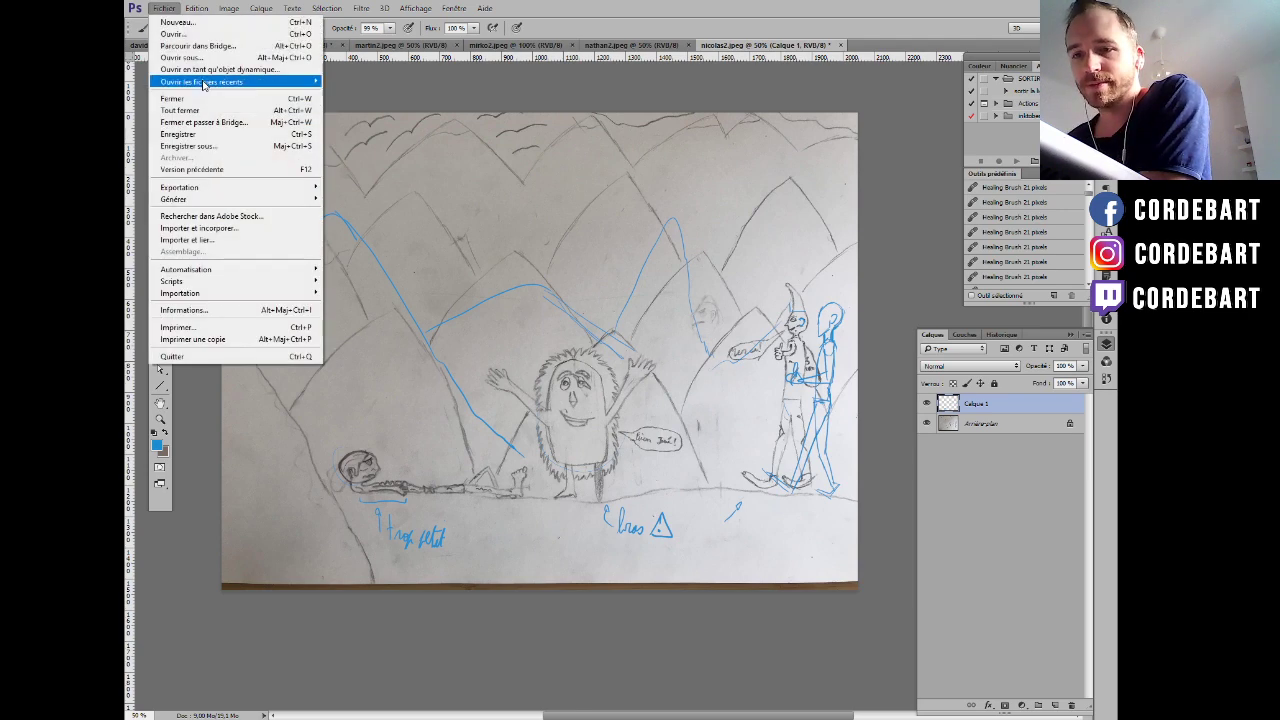
{"action": "left_click", "coordinate": [224, 146]}
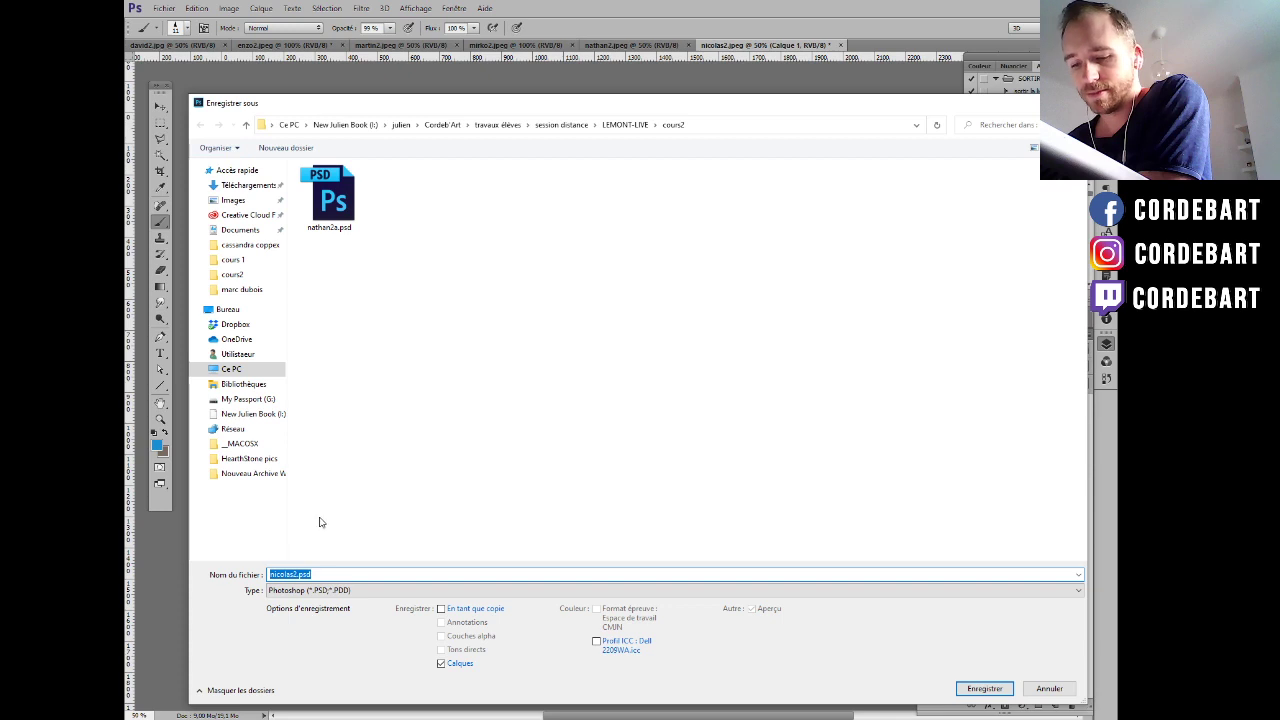
{"action": "left_click", "coordinate": [305, 590]}
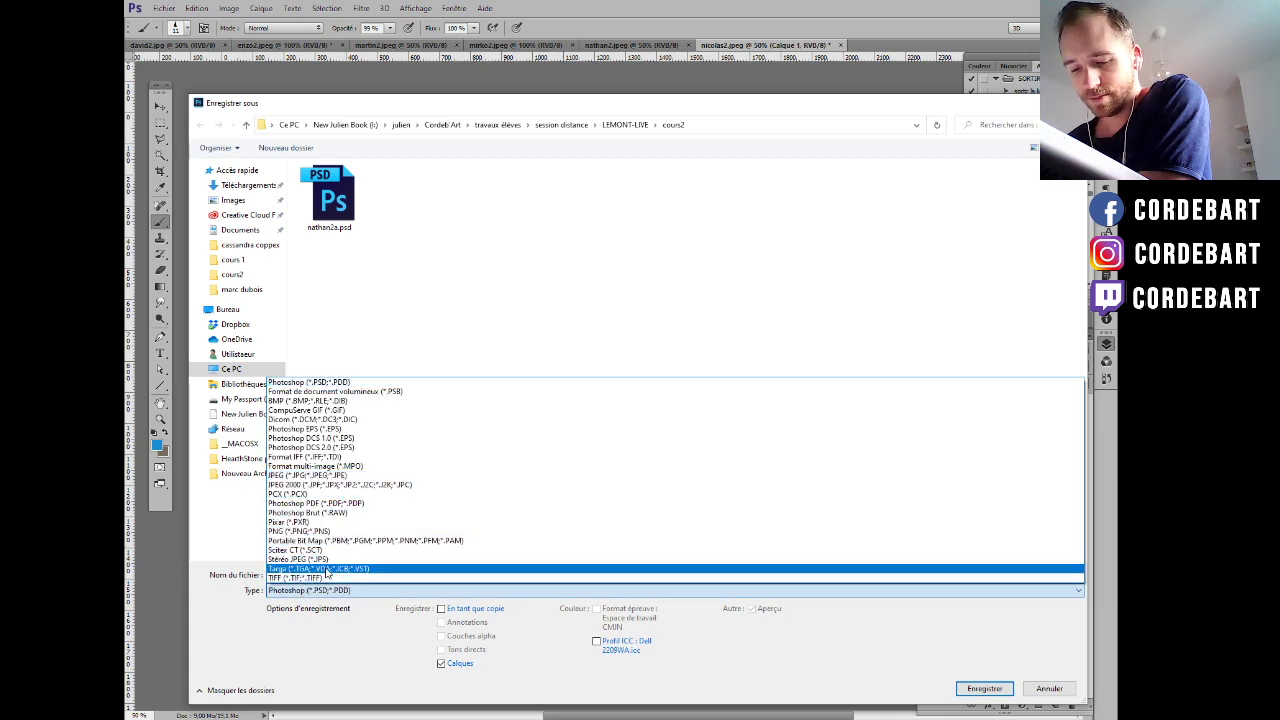
{"action": "left_click", "coordinate": [316, 476]}
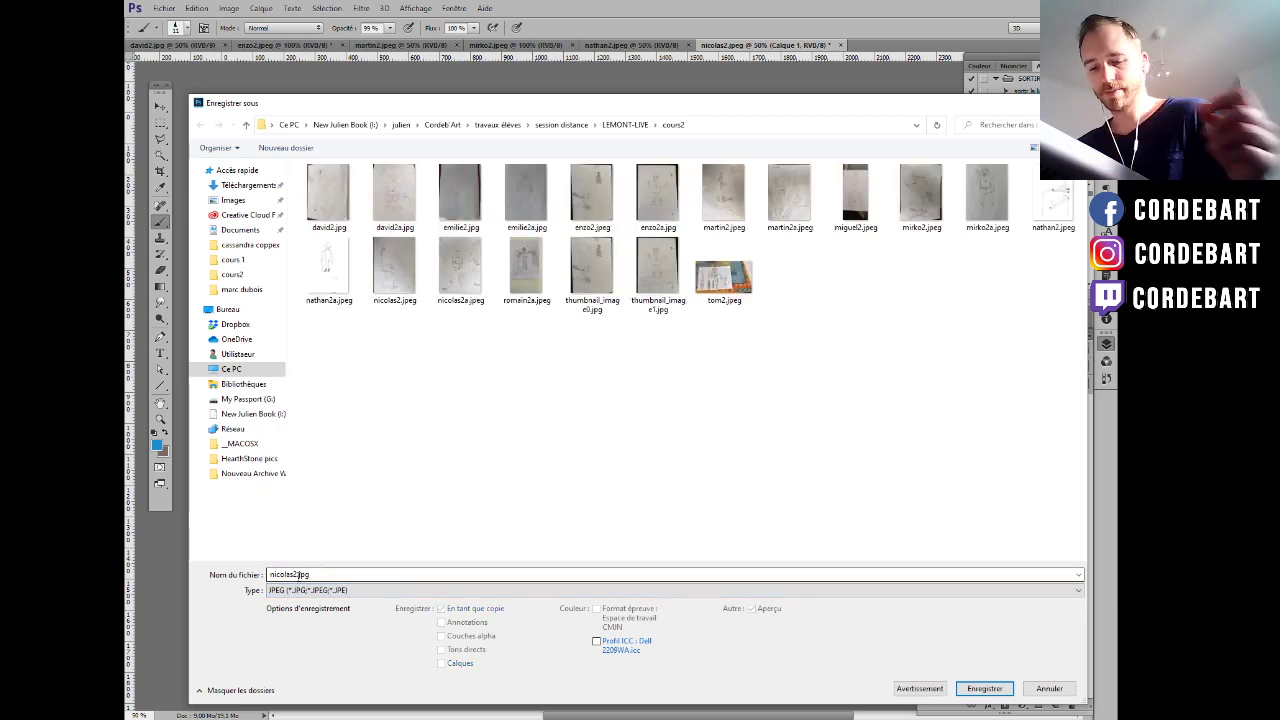
{"action": "double_click", "coordinate": [297, 575]}
{"action": "left_click", "coordinate": [293, 575]}
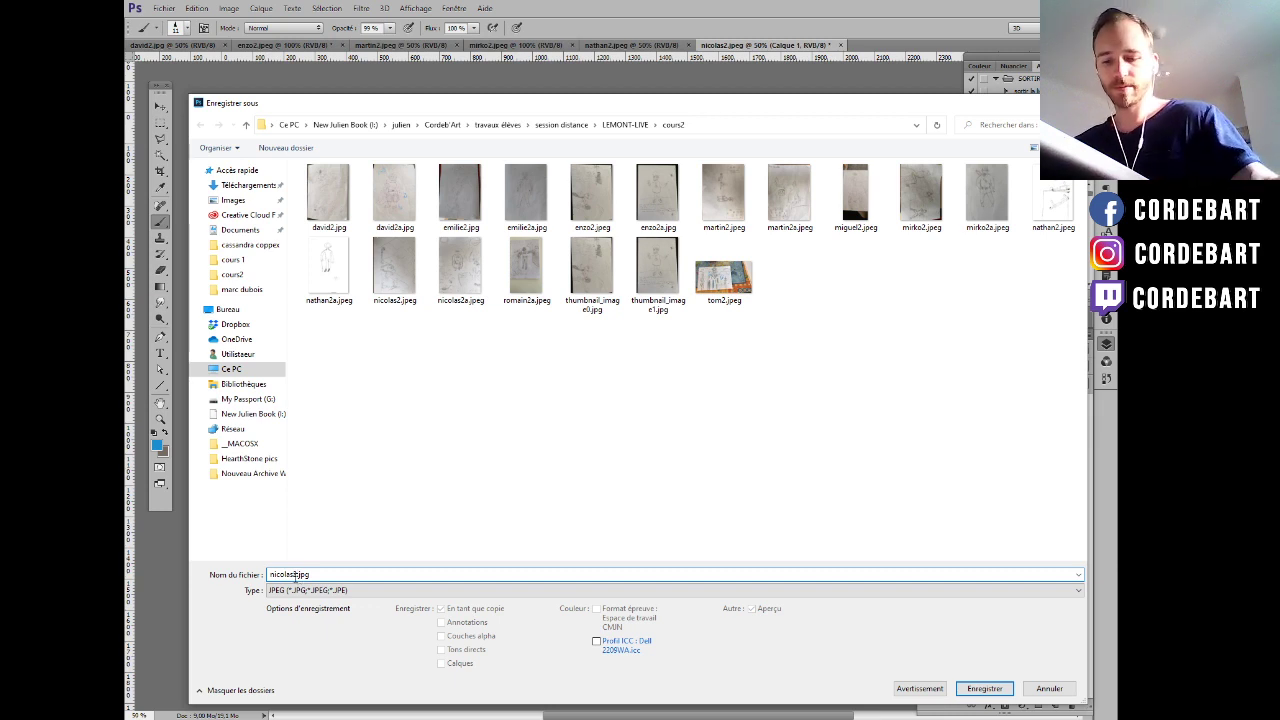
{"action": "left_click", "coordinate": [300, 575]}
{"action": "type", "text": "b"}
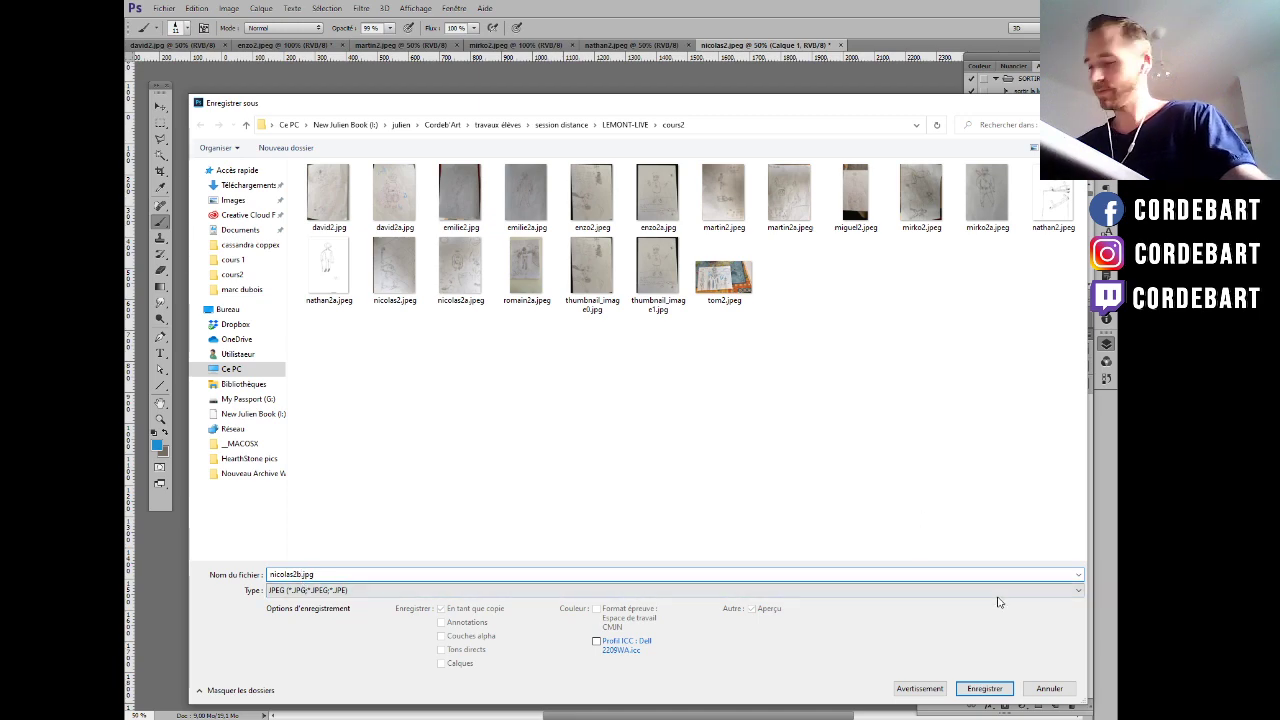
{"action": "left_click", "coordinate": [998, 689]}
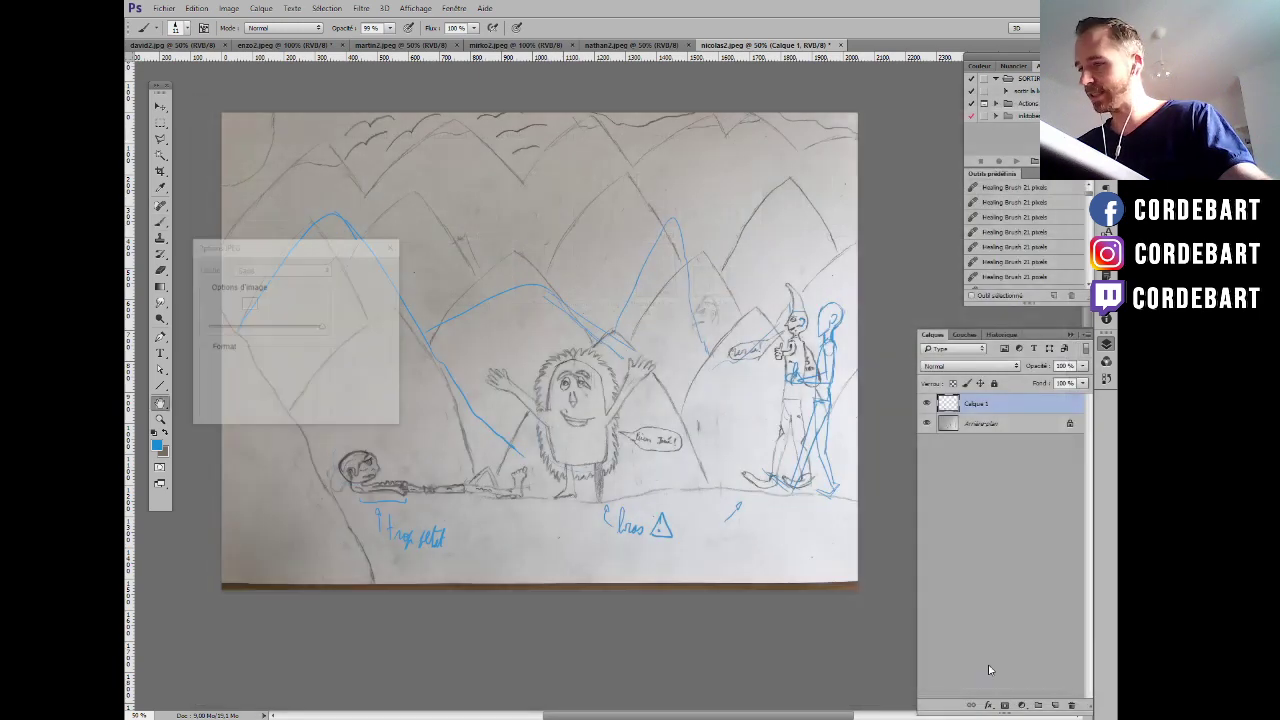
{"action": "key", "text": "Return"}
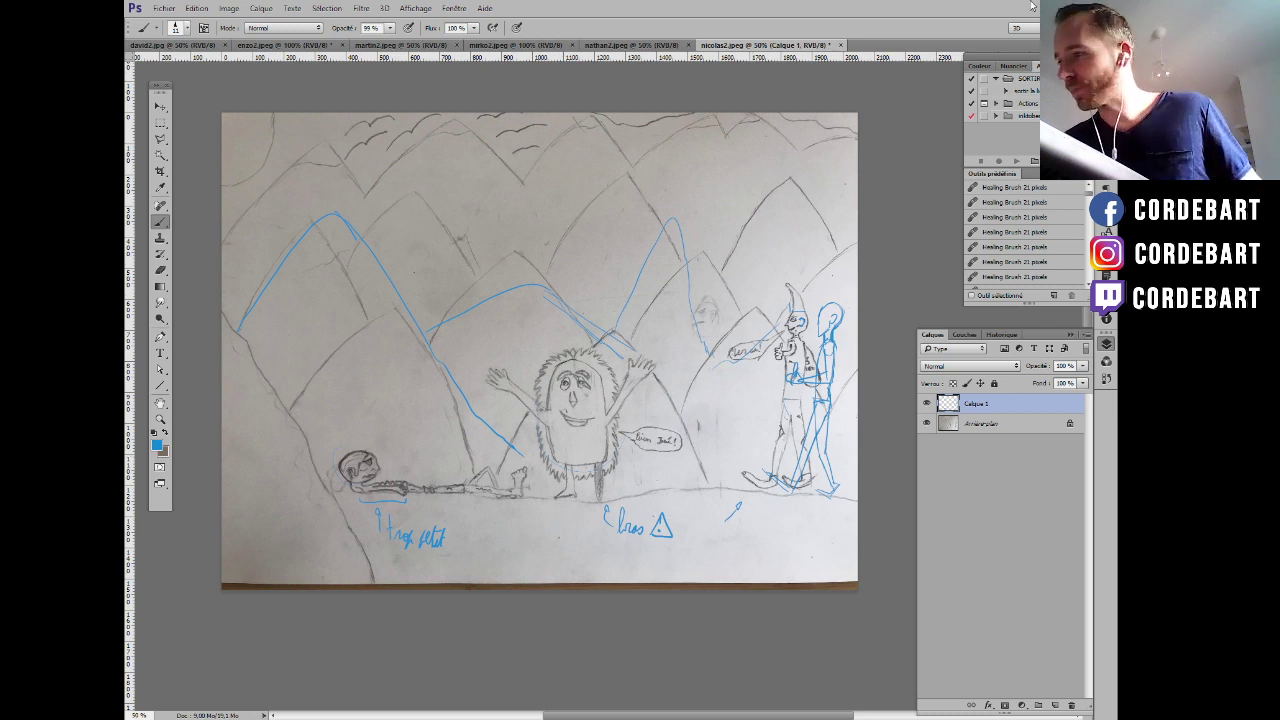
{"action": "left_click", "coordinate": [840, 45]}
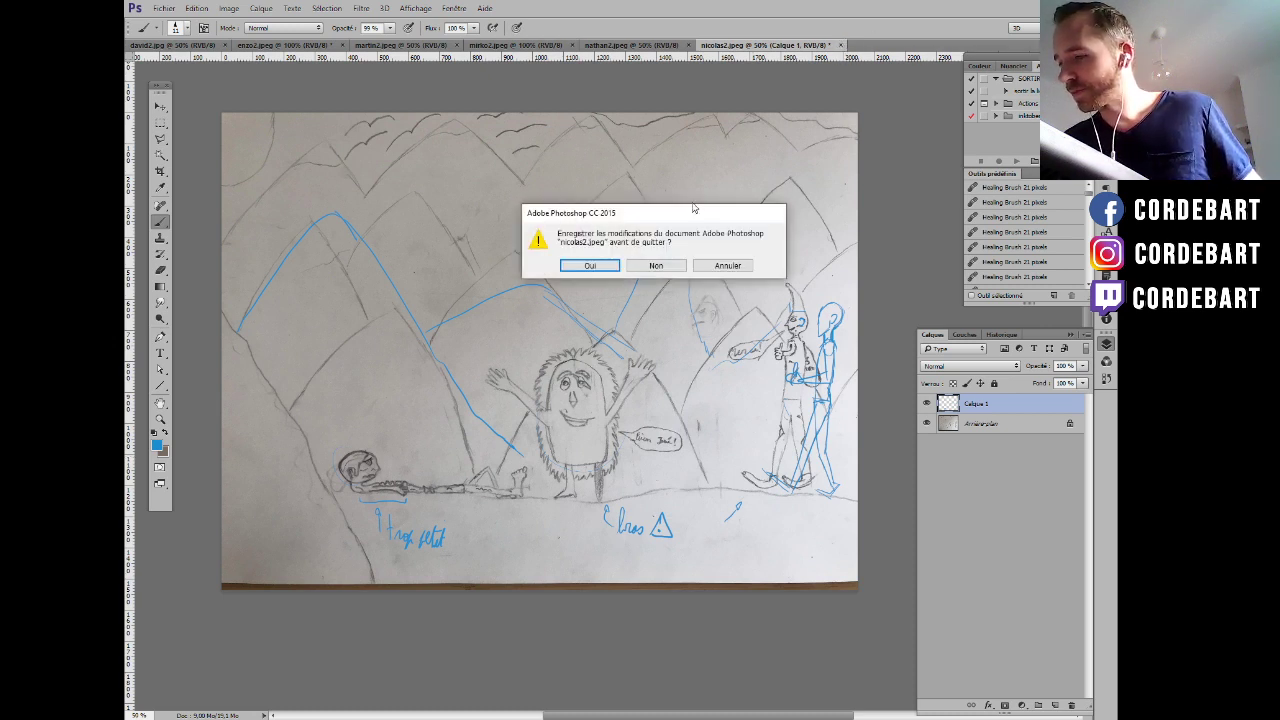
{"action": "left_click", "coordinate": [656, 265]}
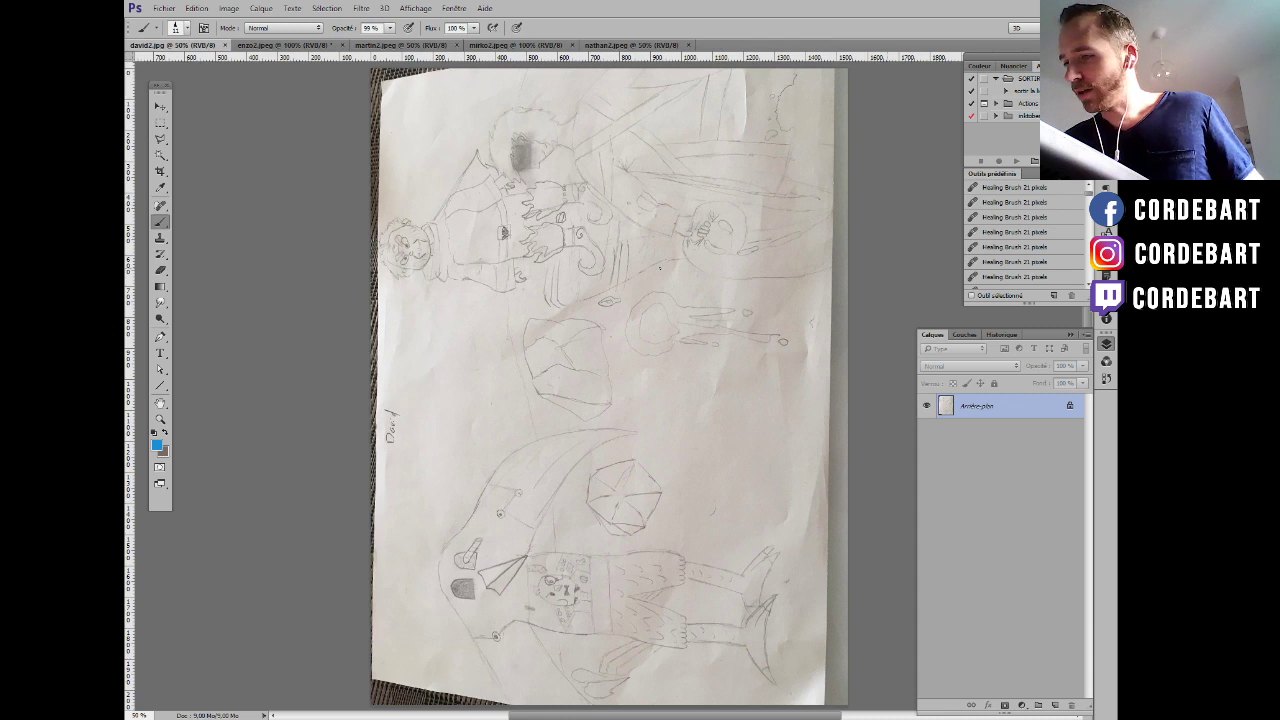
Rotate david2.jpg 90° clockwise so that its characters stand upright.
{"action": "left_click", "coordinate": [229, 8]}
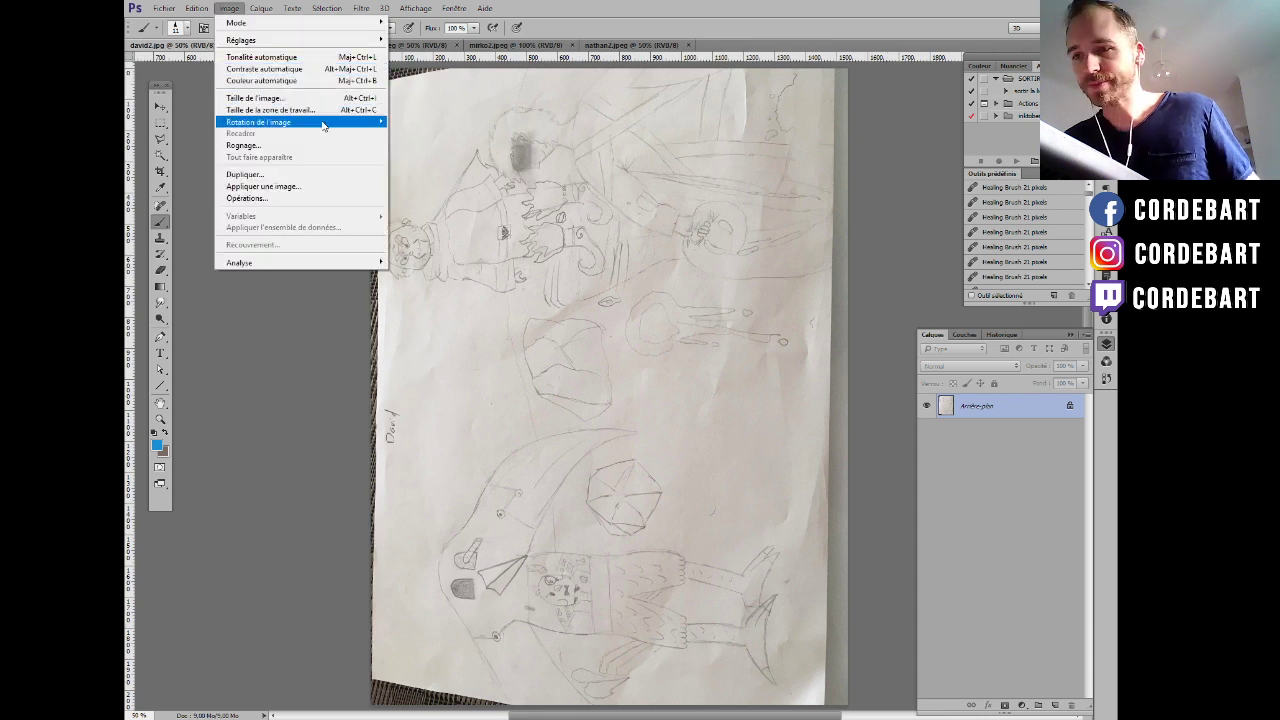
{"action": "mouse_move", "coordinate": [330, 120]}
{"action": "left_click", "coordinate": [413, 132]}
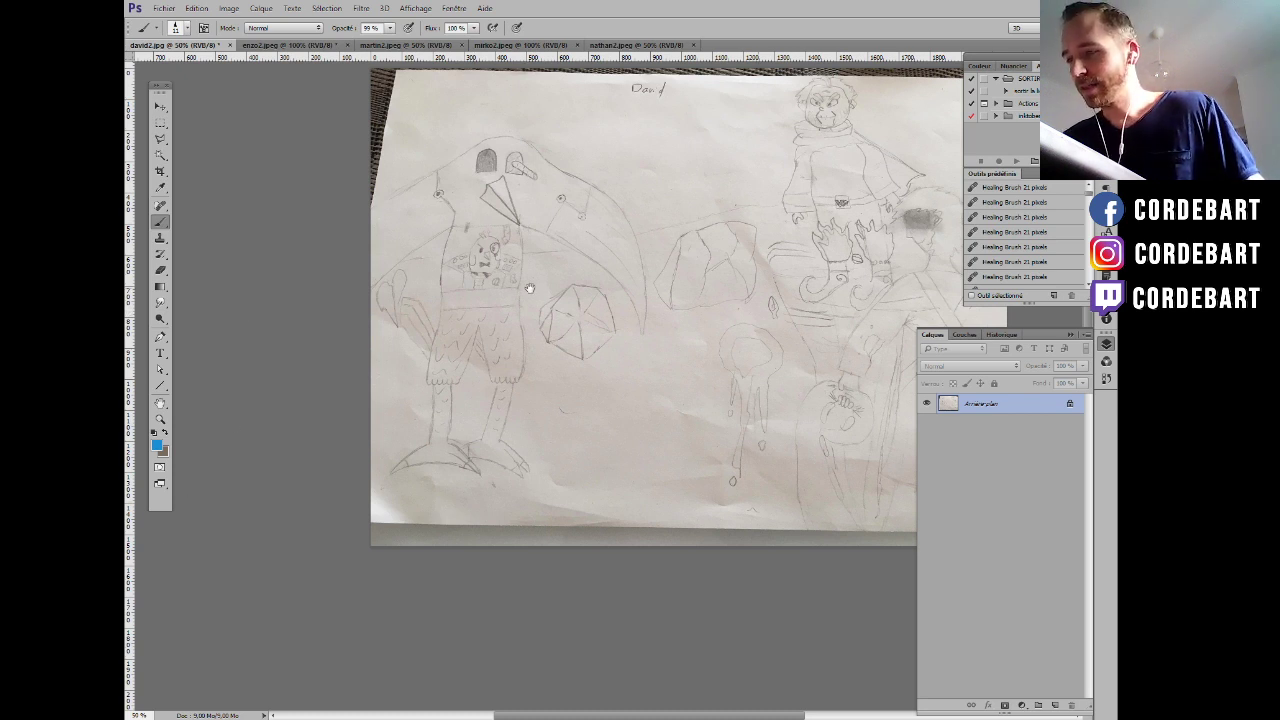
{"action": "left_click_drag", "start_coordinate": [530, 288], "coordinate": [396, 386]}
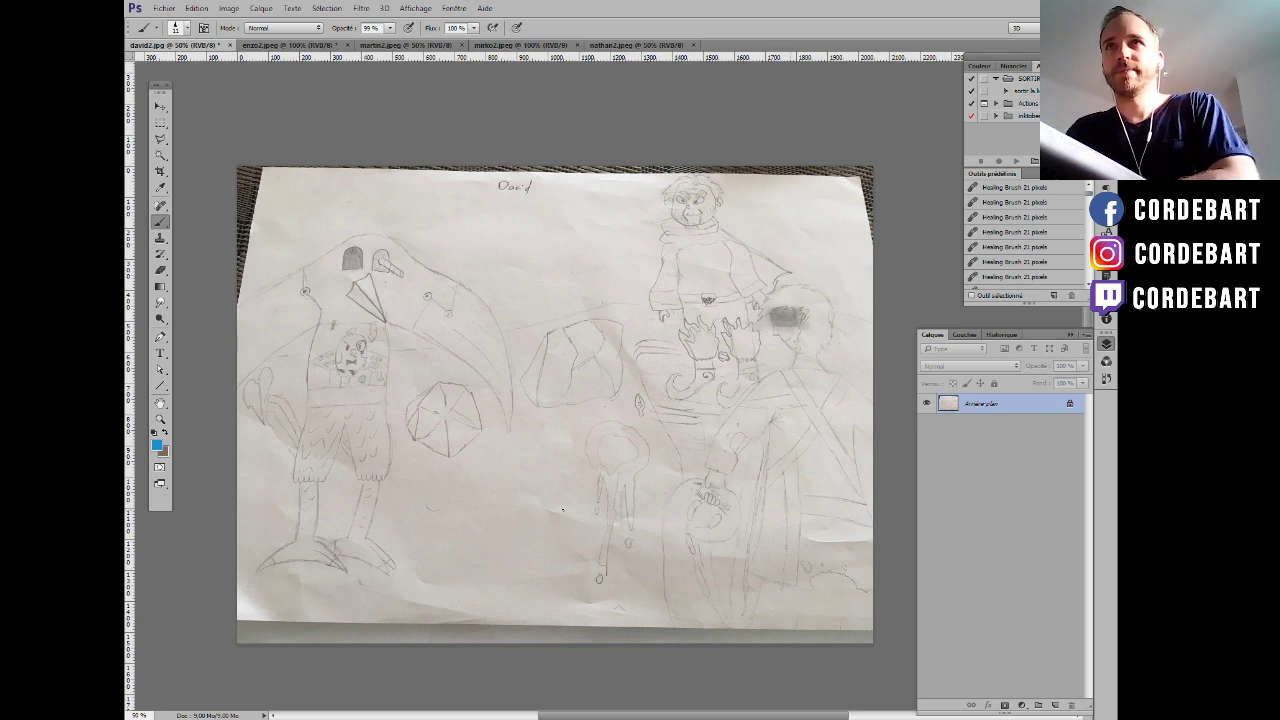
On a new layer, outline the bird's belly in blue and write the notes "- méchant en difficulté" and "- décors" above the scene.
{"action": "left_click", "coordinate": [1053, 705]}
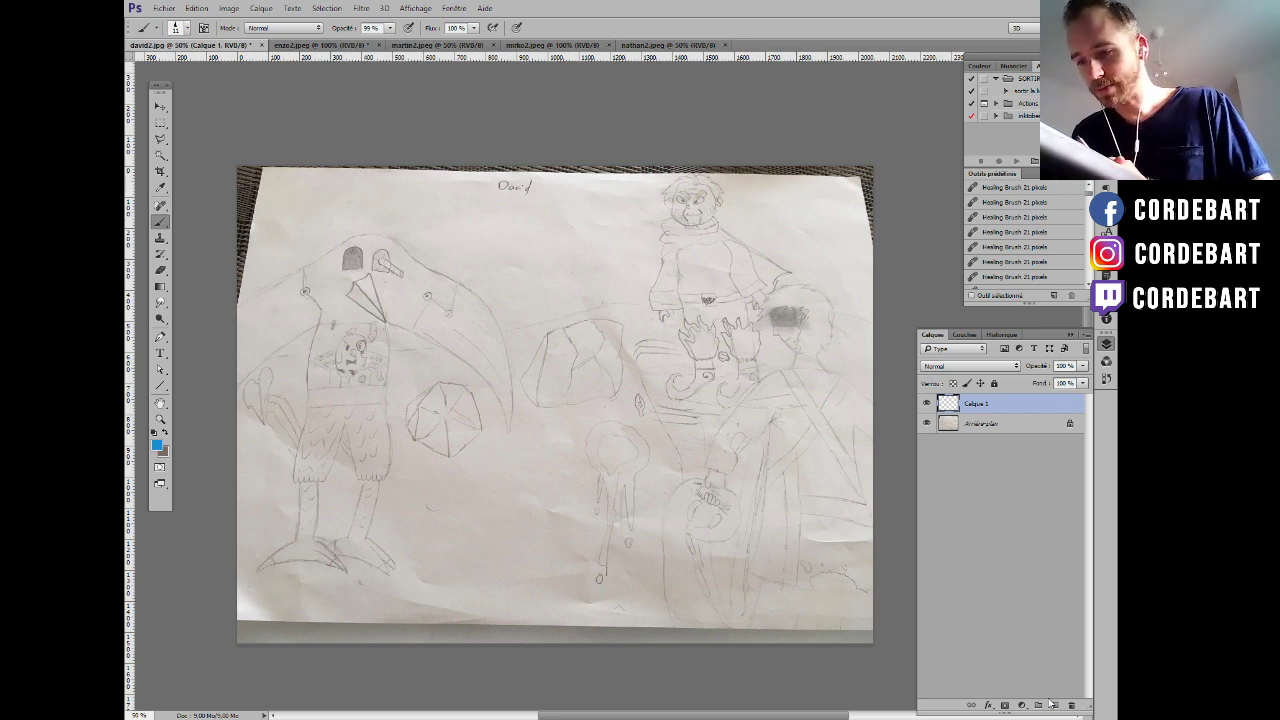
{"action": "left_click_drag", "start_coordinate": [308, 392], "coordinate": [384, 400]}
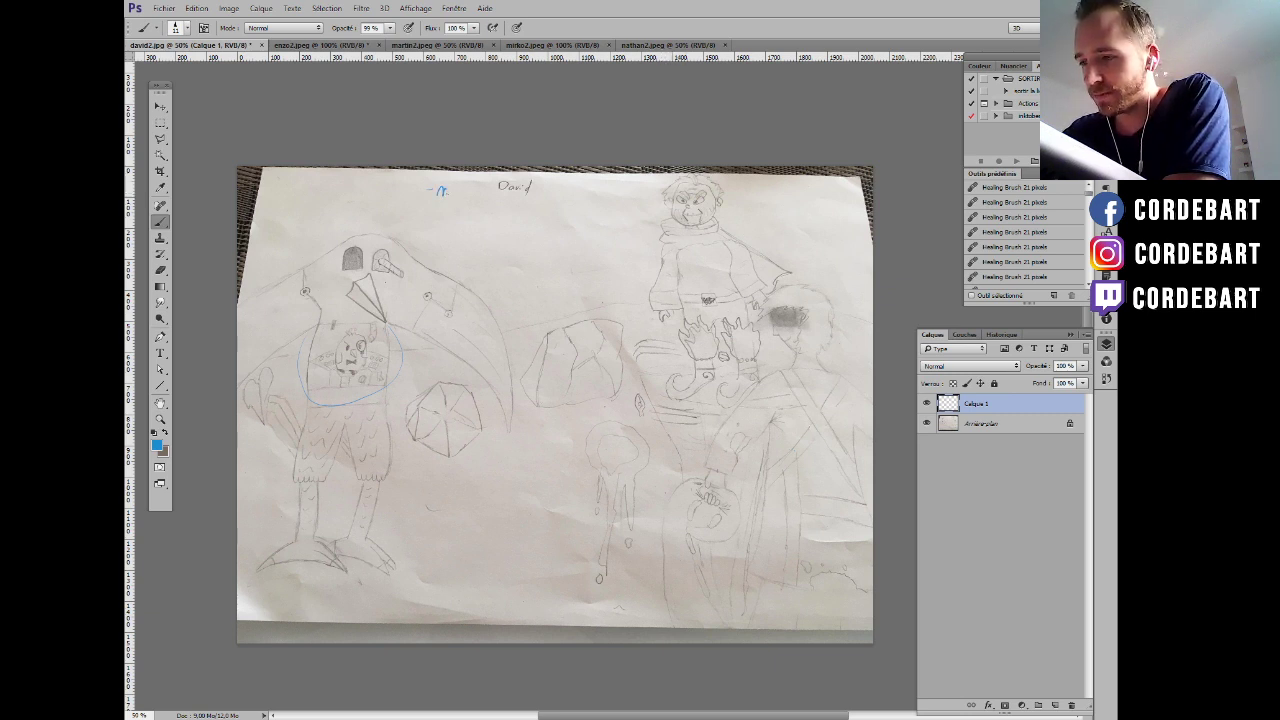
{"action": "mouse_move", "coordinate": [447, 192]}
{"action": "left_mouse_down"}
{"action": "mouse_move", "coordinate": [486, 206]}
{"action": "mouse_move", "coordinate": [592, 197]}
{"action": "left_mouse_up"}
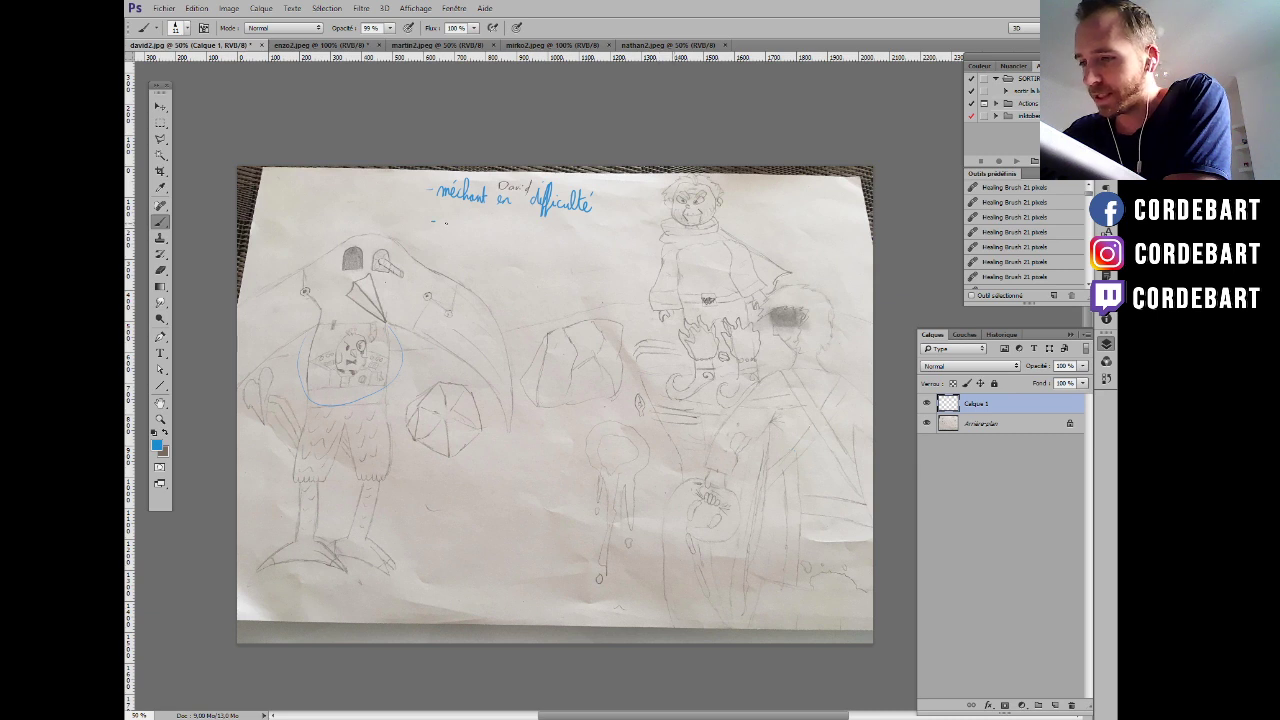
{"action": "left_click_drag", "start_coordinate": [452, 222], "coordinate": [456, 212]}
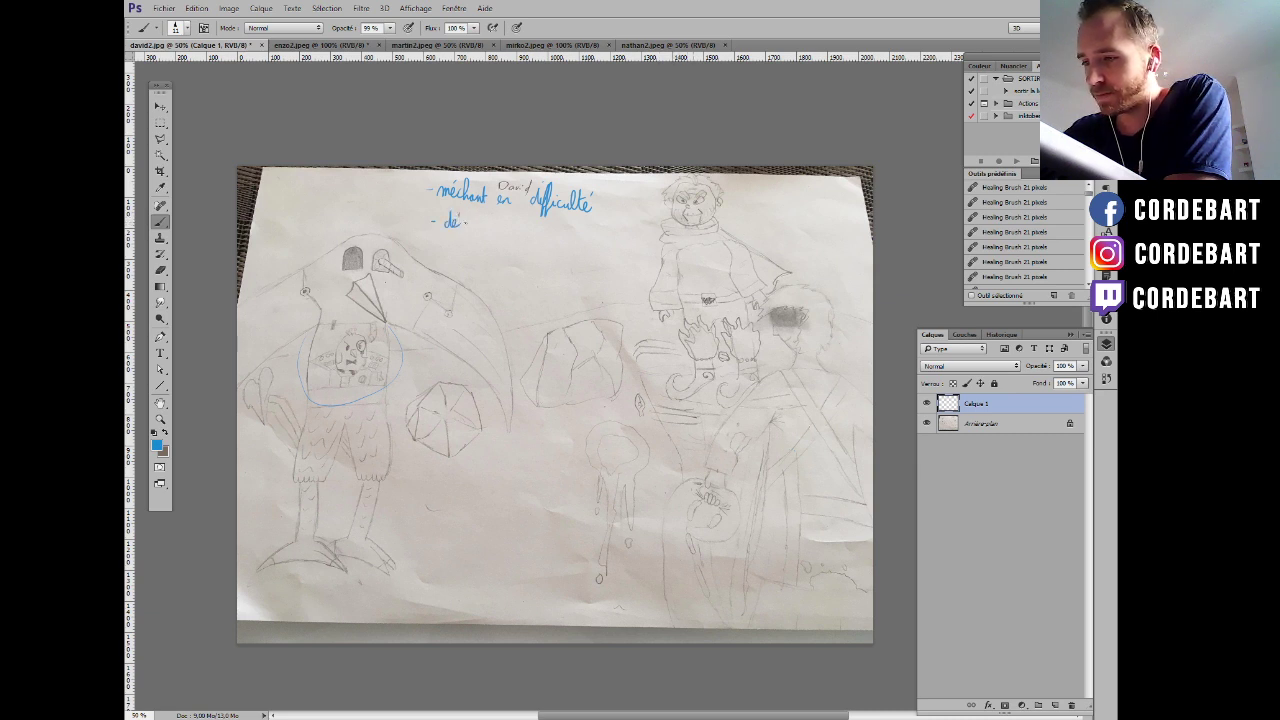
{"action": "left_click_drag", "start_coordinate": [465, 222], "coordinate": [484, 228]}
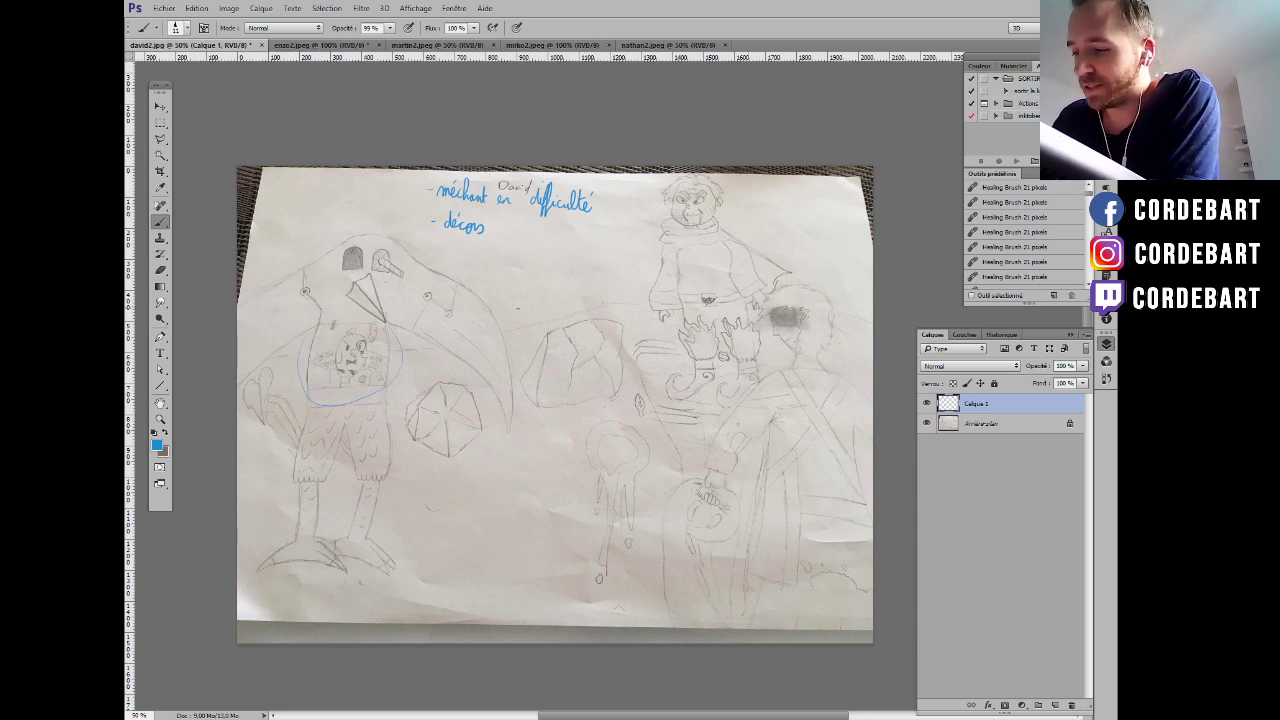
{"action": "mouse_move", "coordinate": [505, 314]}
{"action": "left_mouse_down"}
{"action": "mouse_move", "coordinate": [553, 296]}
{"action": "mouse_move", "coordinate": [638, 293]}
{"action": "left_mouse_up"}
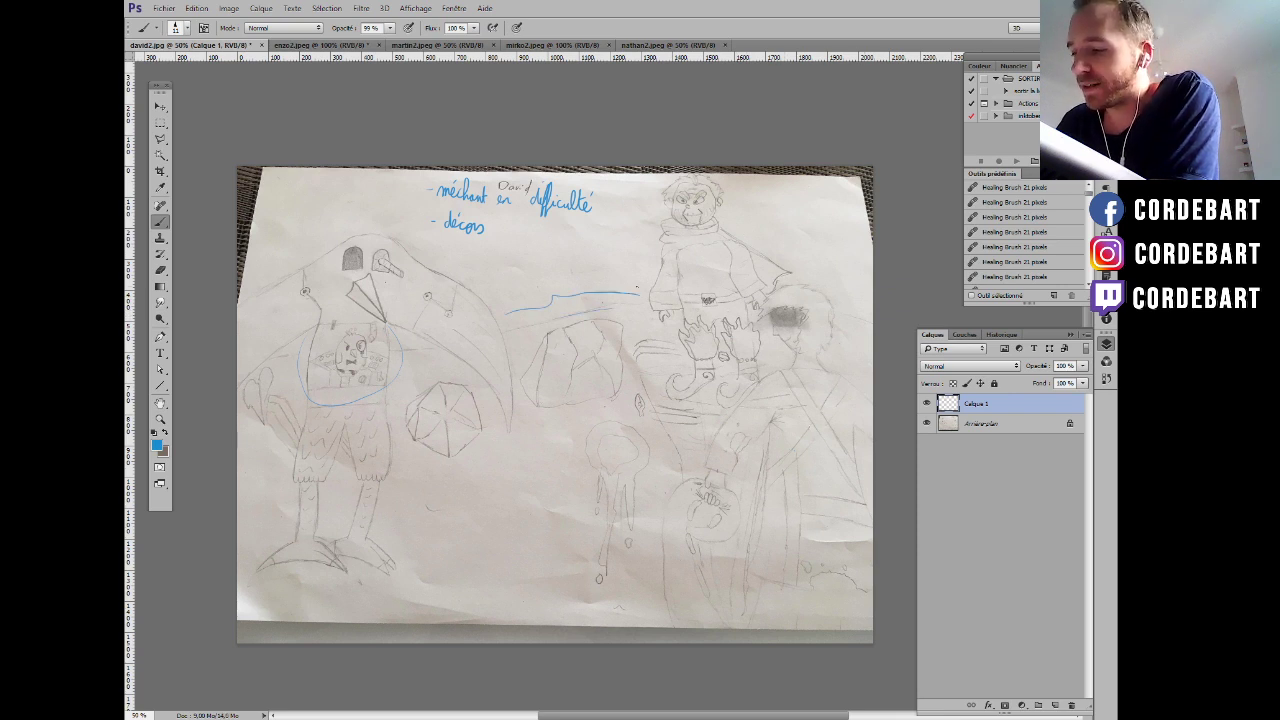
{"action": "key", "text": "ctrl+z"}
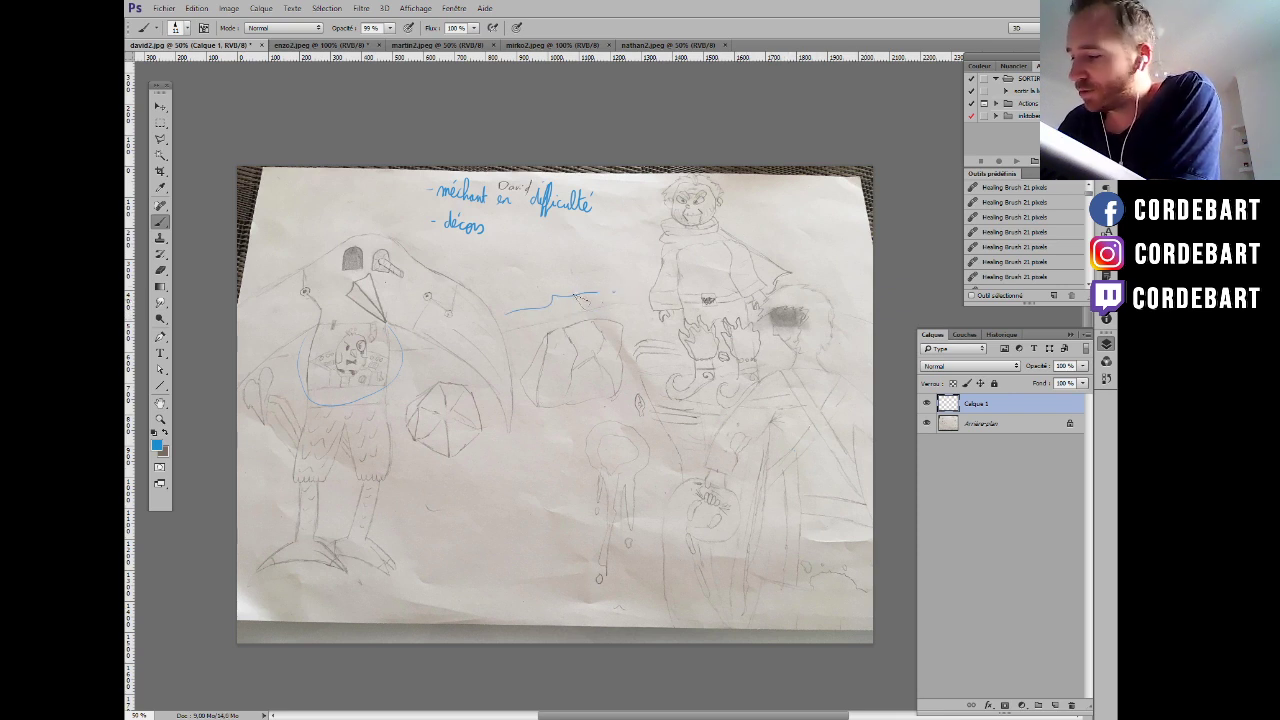
{"action": "key", "text": "ctrl+alt+z"}
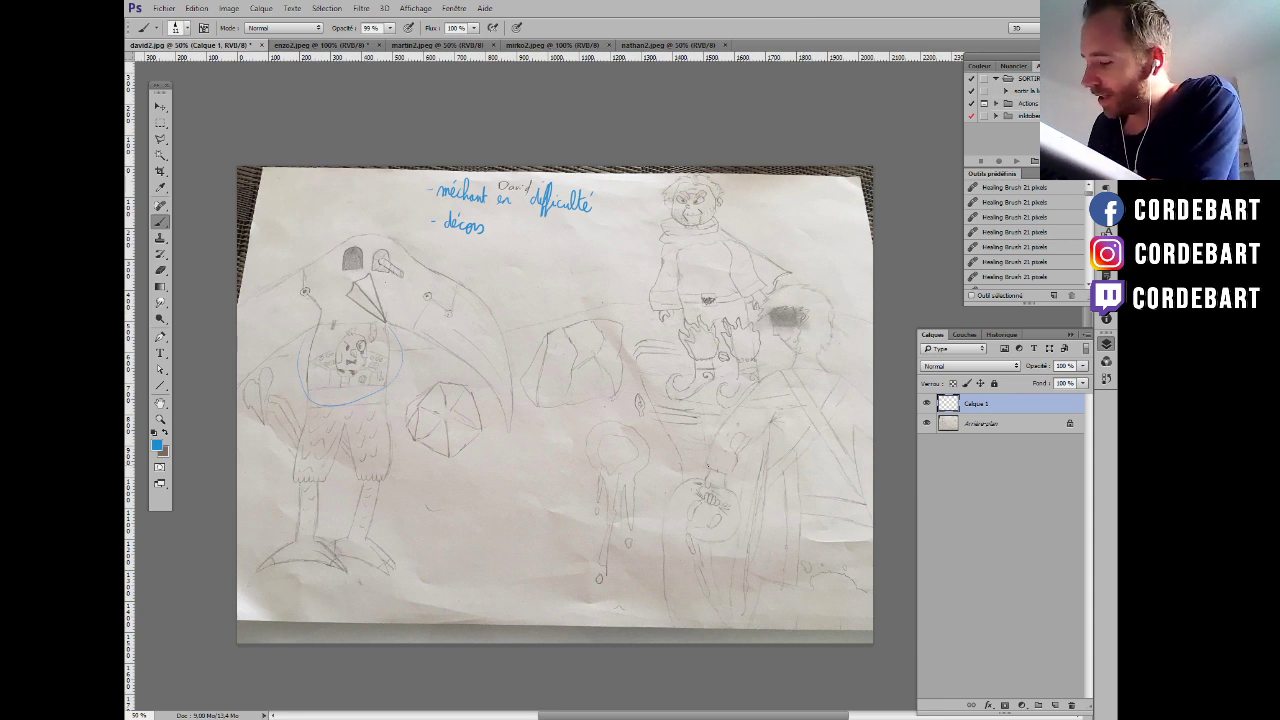
Trace the foreground figure's shoulder and arm in blue, and sketch two defeated characters lying on the ground between the bird and that figure.
{"action": "left_click_drag", "start_coordinate": [716, 432], "coordinate": [771, 374]}
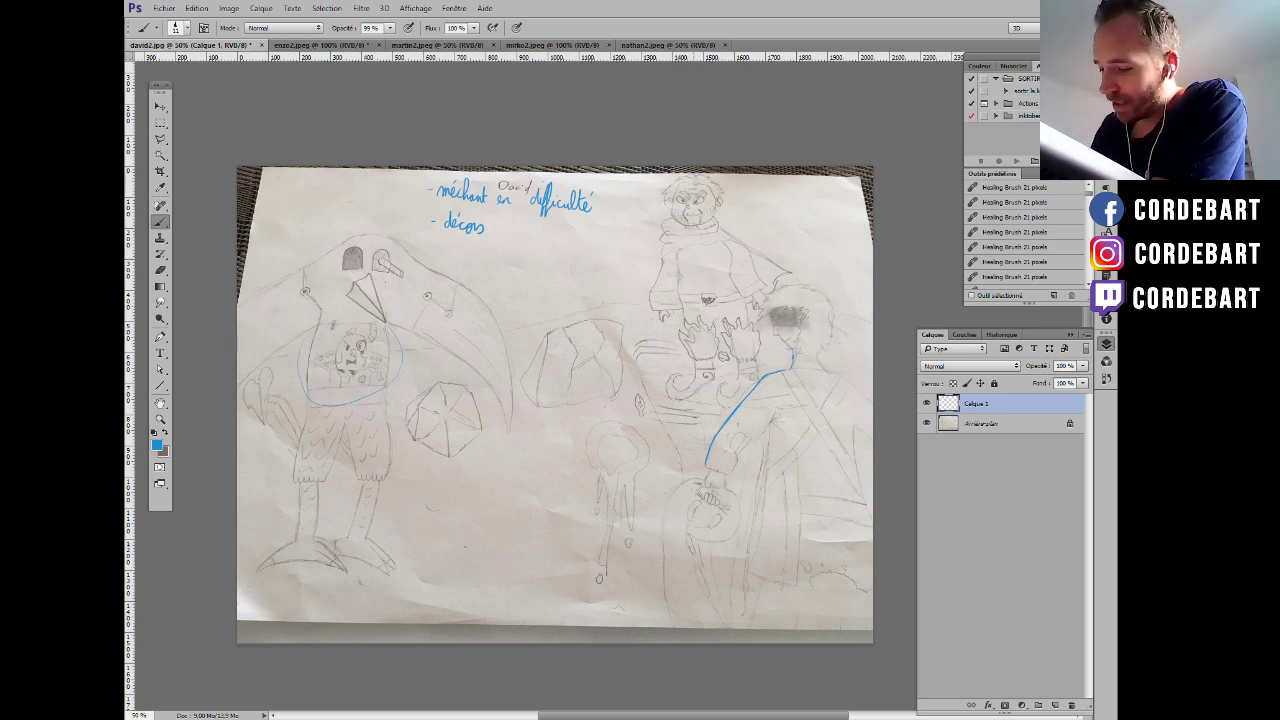
{"action": "left_click_drag", "start_coordinate": [450, 562], "coordinate": [497, 545]}
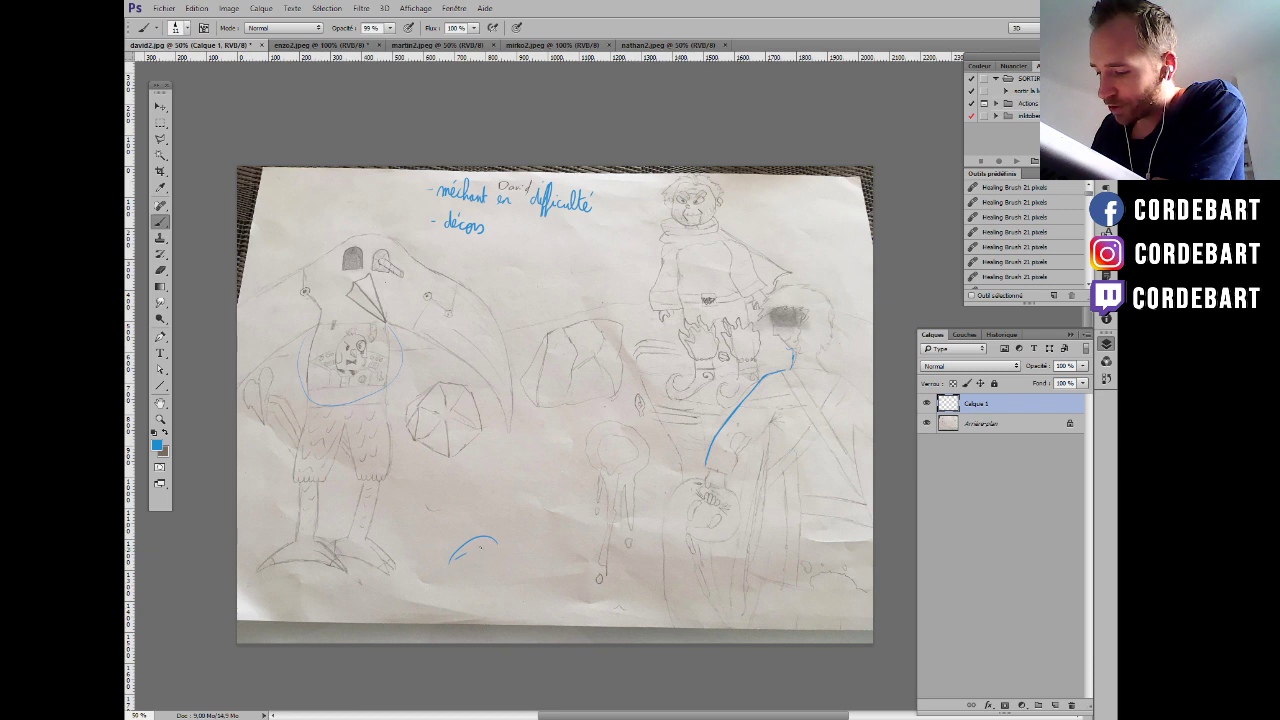
{"action": "mouse_move", "coordinate": [482, 547]}
{"action": "left_mouse_down"}
{"action": "mouse_move", "coordinate": [485, 574]}
{"action": "mouse_move", "coordinate": [558, 522]}
{"action": "mouse_move", "coordinate": [566, 567]}
{"action": "mouse_move", "coordinate": [446, 578]}
{"action": "mouse_move", "coordinate": [641, 587]}
{"action": "mouse_move", "coordinate": [566, 566]}
{"action": "mouse_move", "coordinate": [618, 572]}
{"action": "mouse_move", "coordinate": [593, 547]}
{"action": "left_mouse_up"}
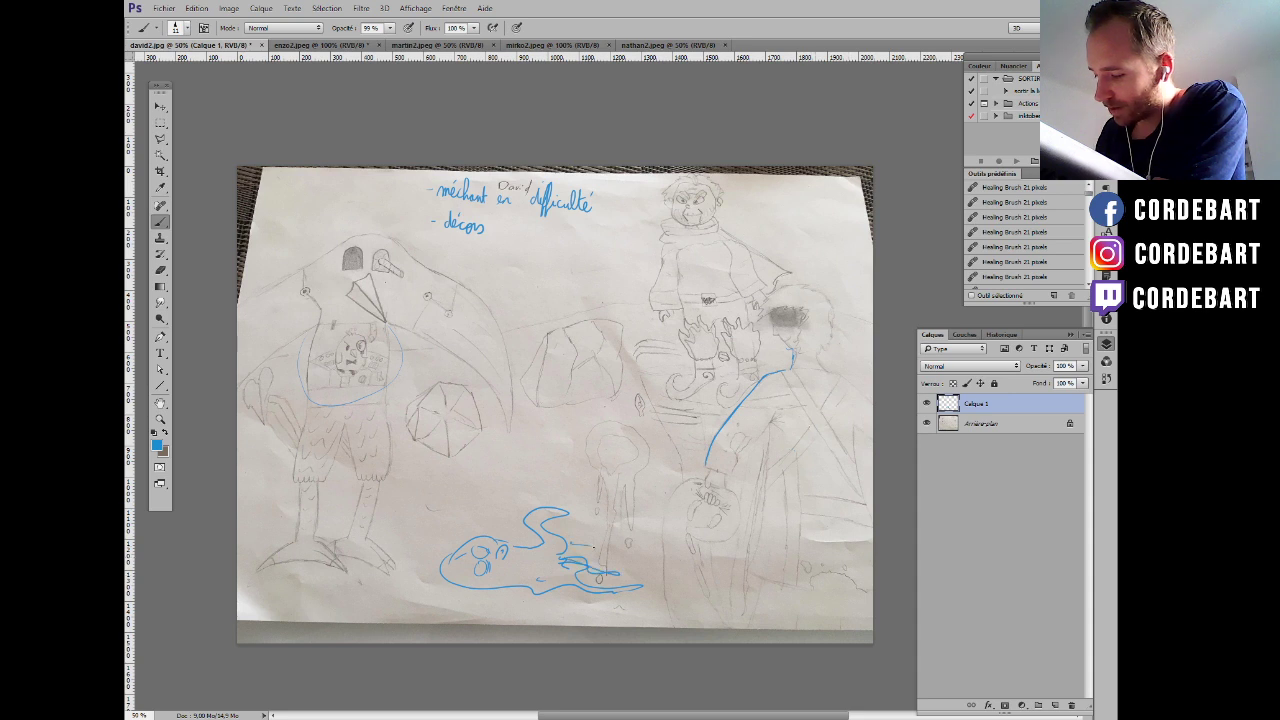
{"action": "mouse_move", "coordinate": [459, 485]}
{"action": "left_mouse_down"}
{"action": "mouse_move", "coordinate": [494, 506]}
{"action": "mouse_move", "coordinate": [483, 484]}
{"action": "mouse_move", "coordinate": [483, 504]}
{"action": "mouse_move", "coordinate": [473, 488]}
{"action": "mouse_move", "coordinate": [450, 530]}
{"action": "mouse_move", "coordinate": [375, 528]}
{"action": "mouse_move", "coordinate": [416, 516]}
{"action": "left_mouse_up"}
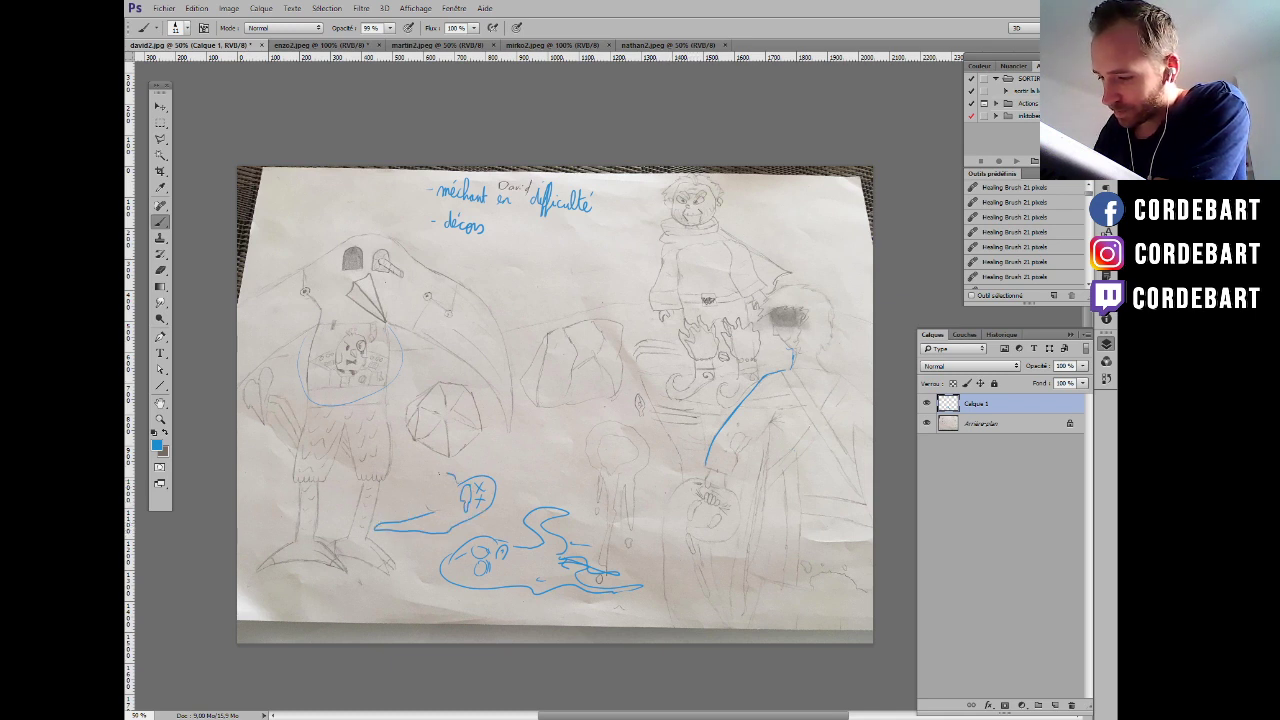
{"action": "mouse_move", "coordinate": [446, 474]}
{"action": "left_mouse_down"}
{"action": "mouse_move", "coordinate": [330, 488]}
{"action": "mouse_move", "coordinate": [352, 508]}
{"action": "left_mouse_up"}
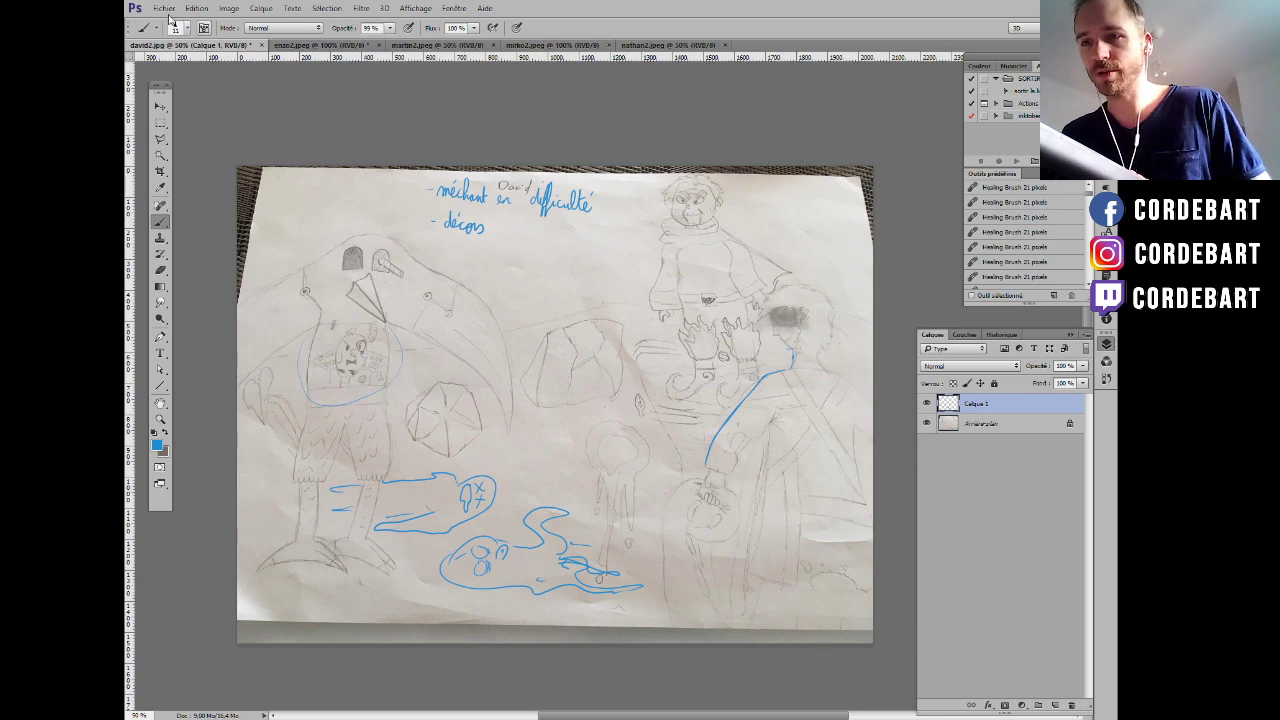
Save the annotated drawing as david2B.psd in the "cours2" folder with maximised compatibility, and close the document.
{"action": "key", "text": "ctrl+shift+s"}
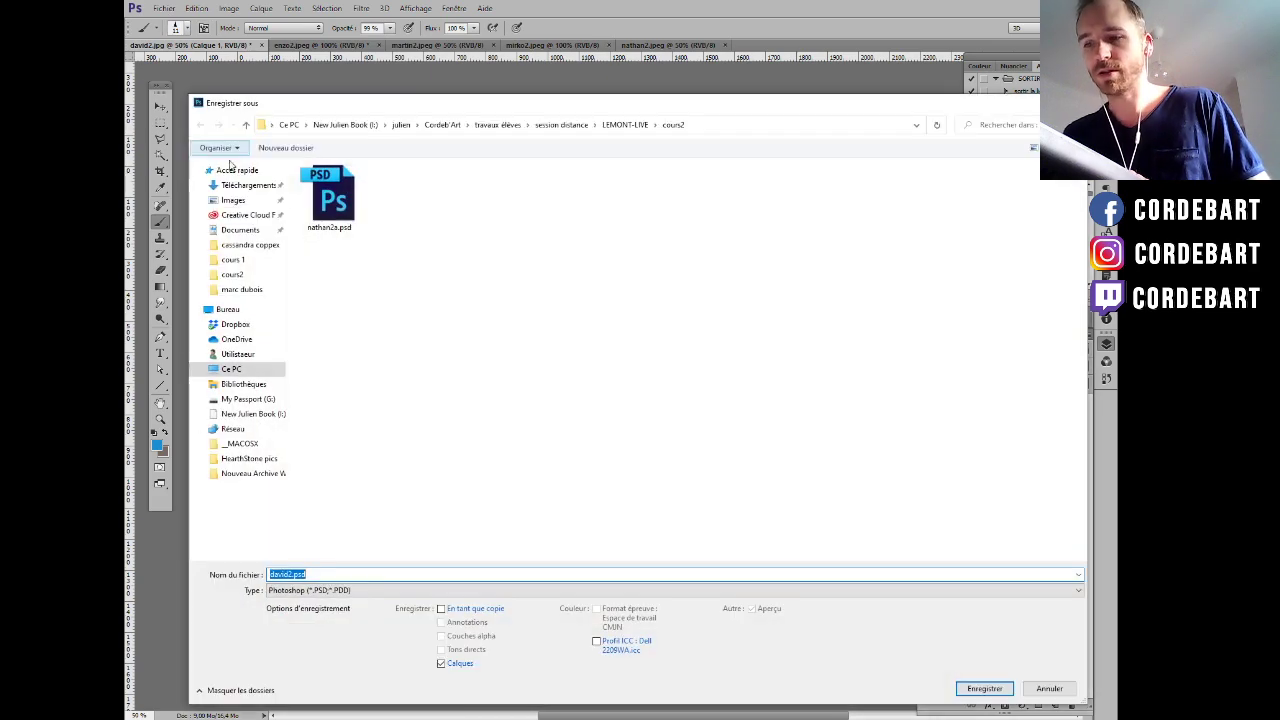
{"action": "left_click", "coordinate": [292, 573]}
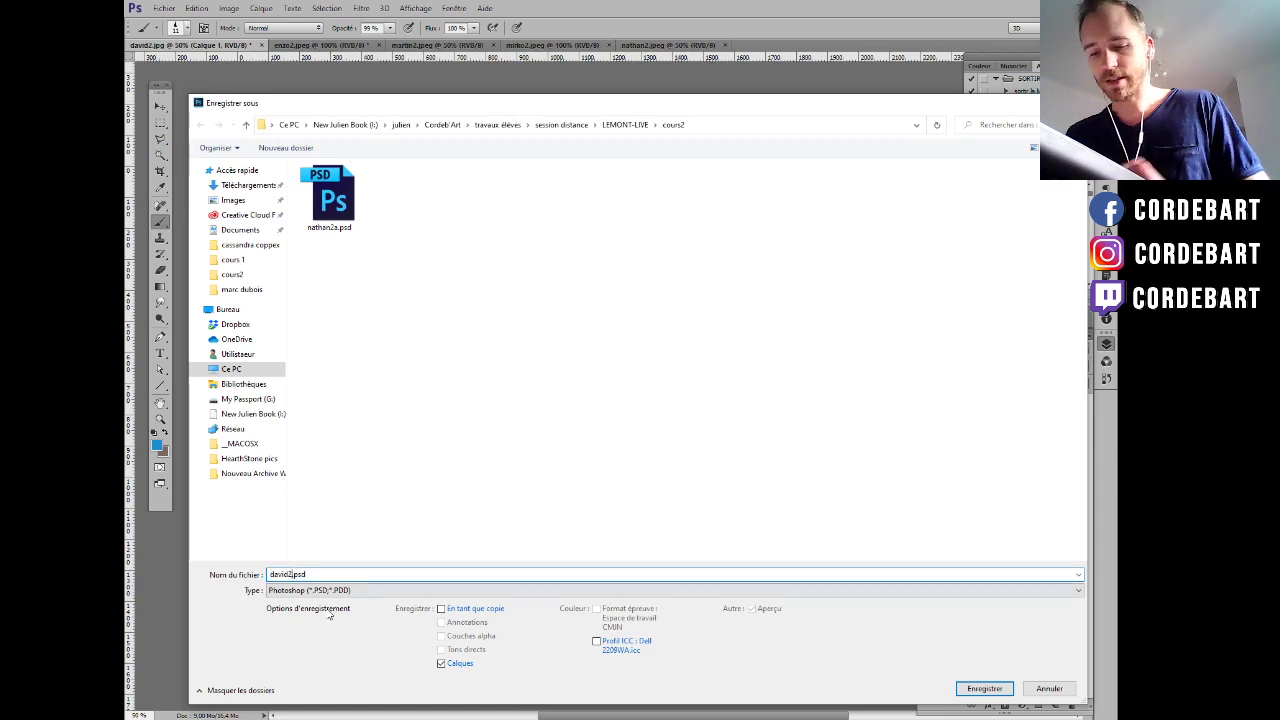
{"action": "type", "text": "B"}
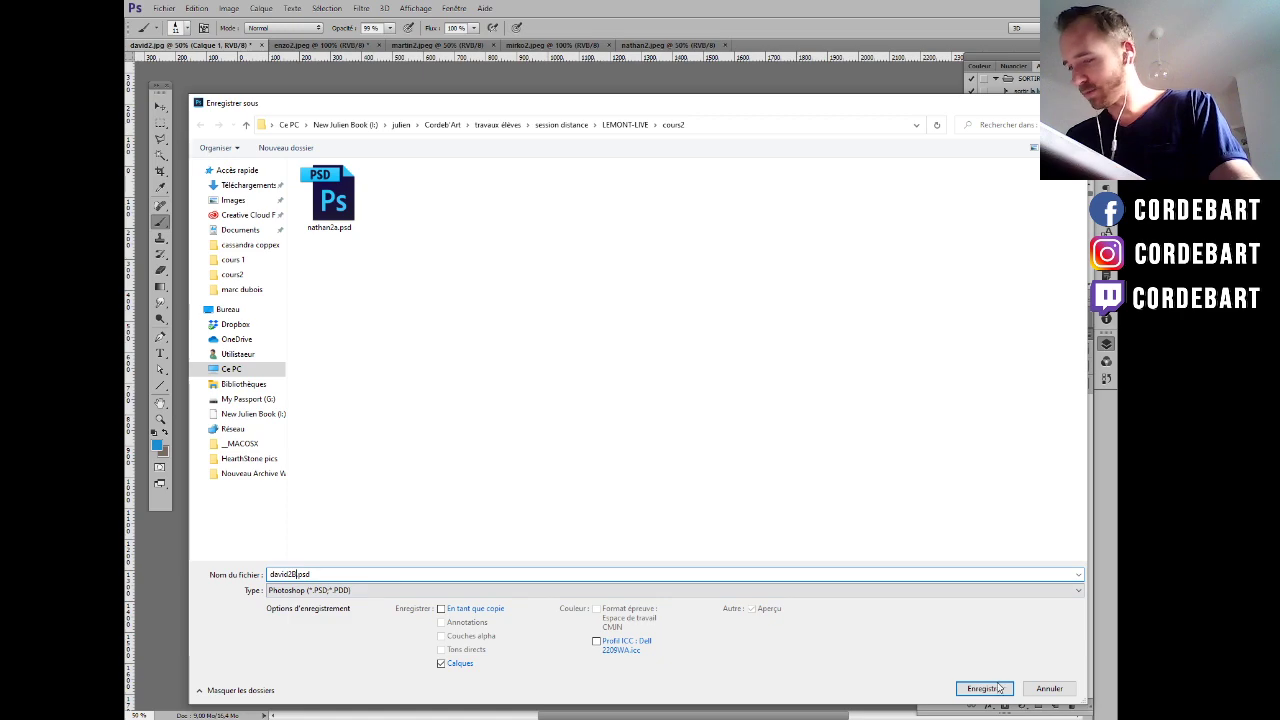
{"action": "left_click", "coordinate": [993, 694]}
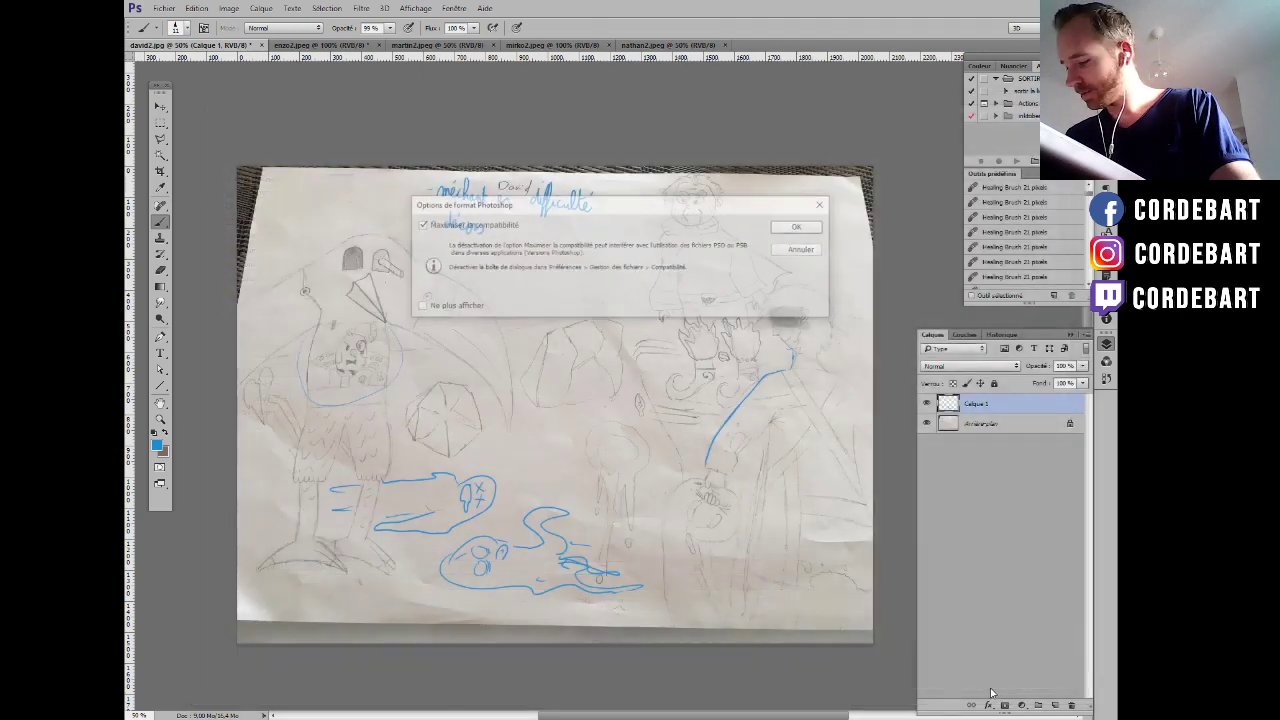
{"action": "left_click", "coordinate": [808, 229]}
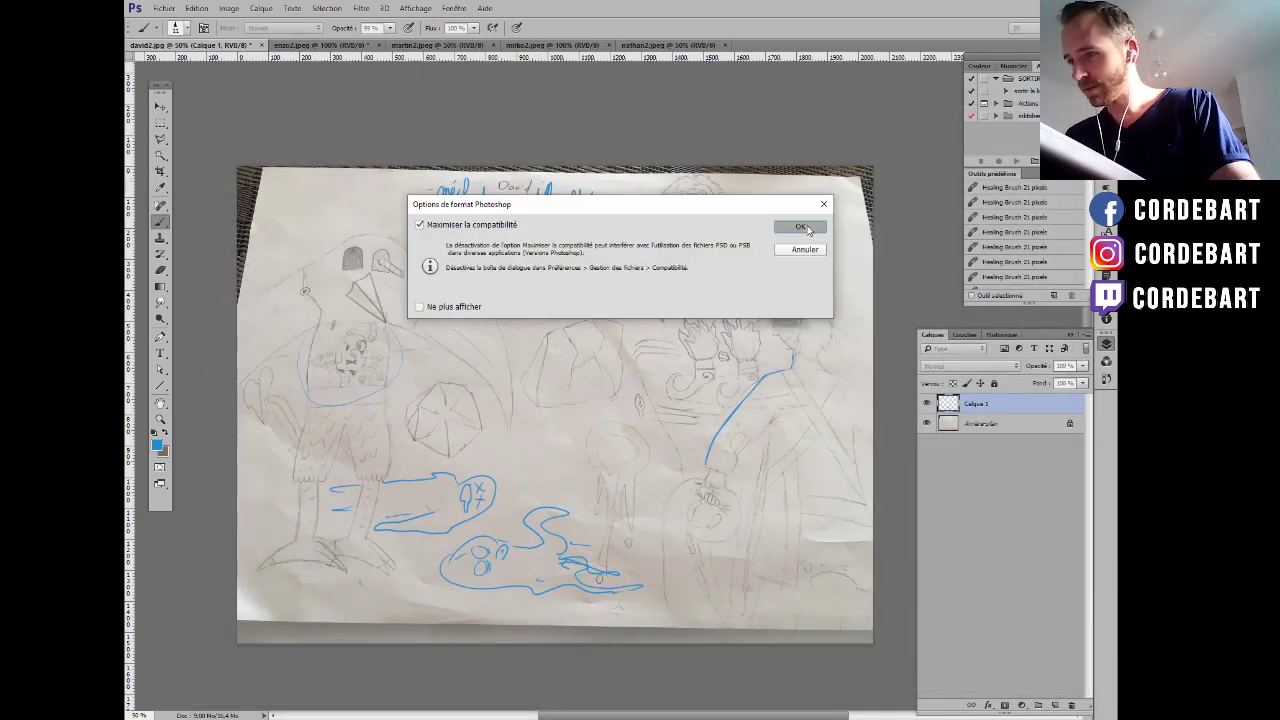
{"action": "left_click", "coordinate": [261, 46]}
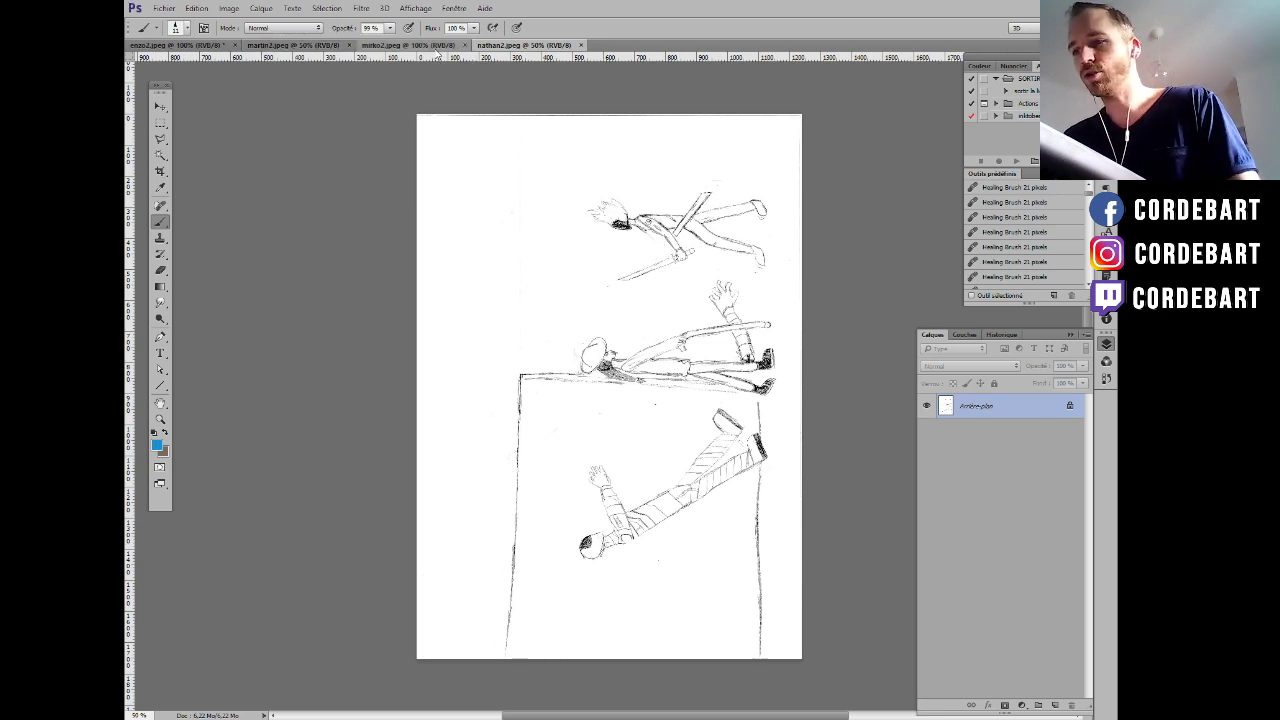
Rotate nathan2.jpeg 90° clockwise so that its characters stand upright.
{"action": "left_click", "coordinate": [229, 8]}
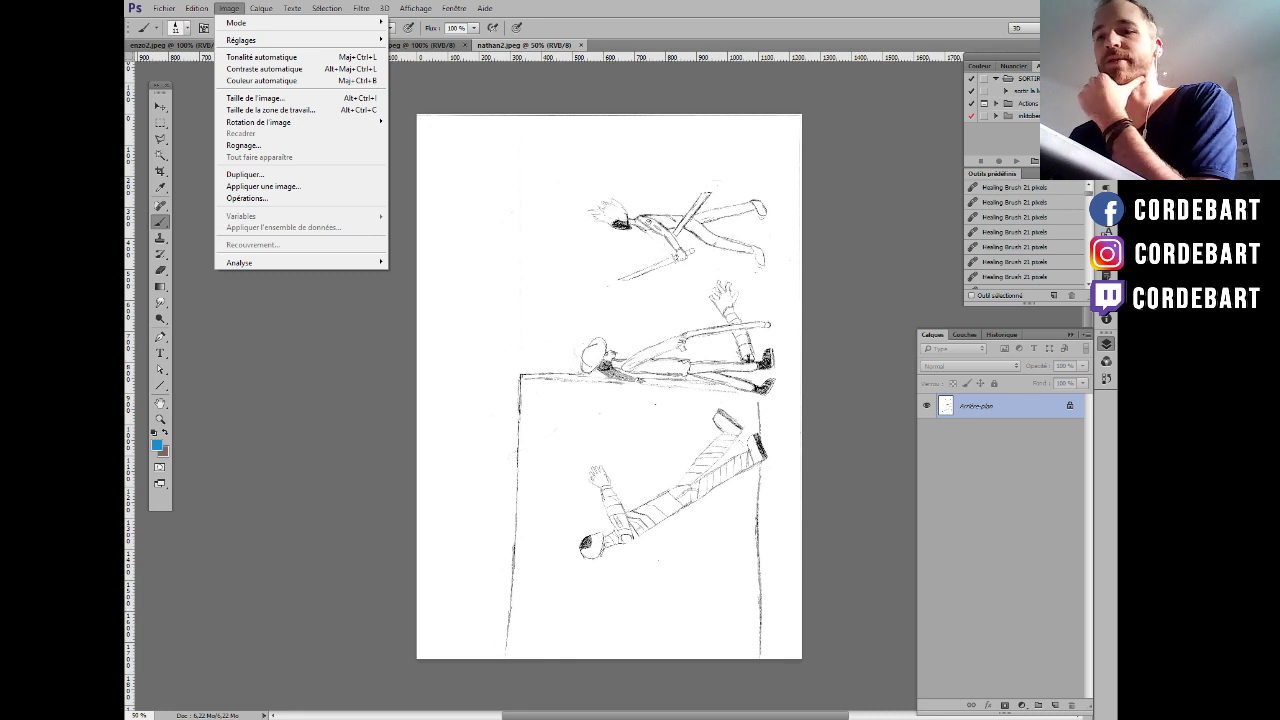
{"action": "left_click", "coordinate": [690, 38]}
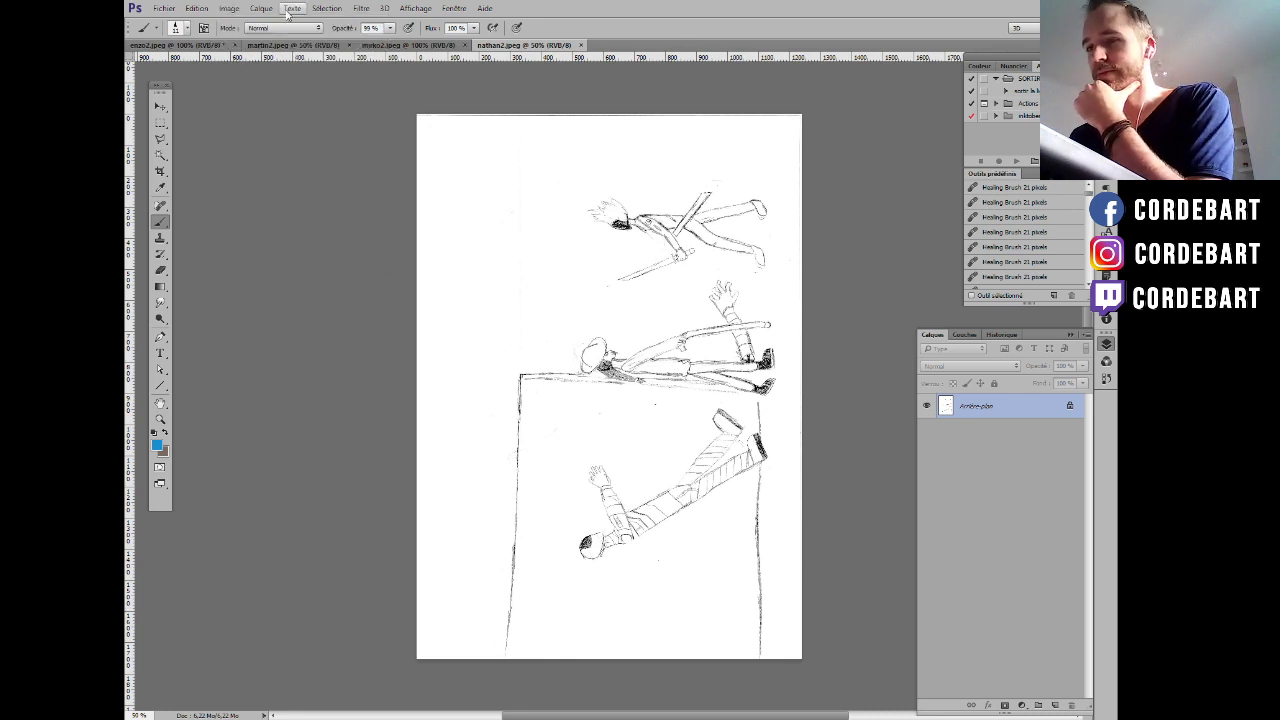
{"action": "left_click", "coordinate": [229, 8]}
{"action": "mouse_move", "coordinate": [340, 122]}
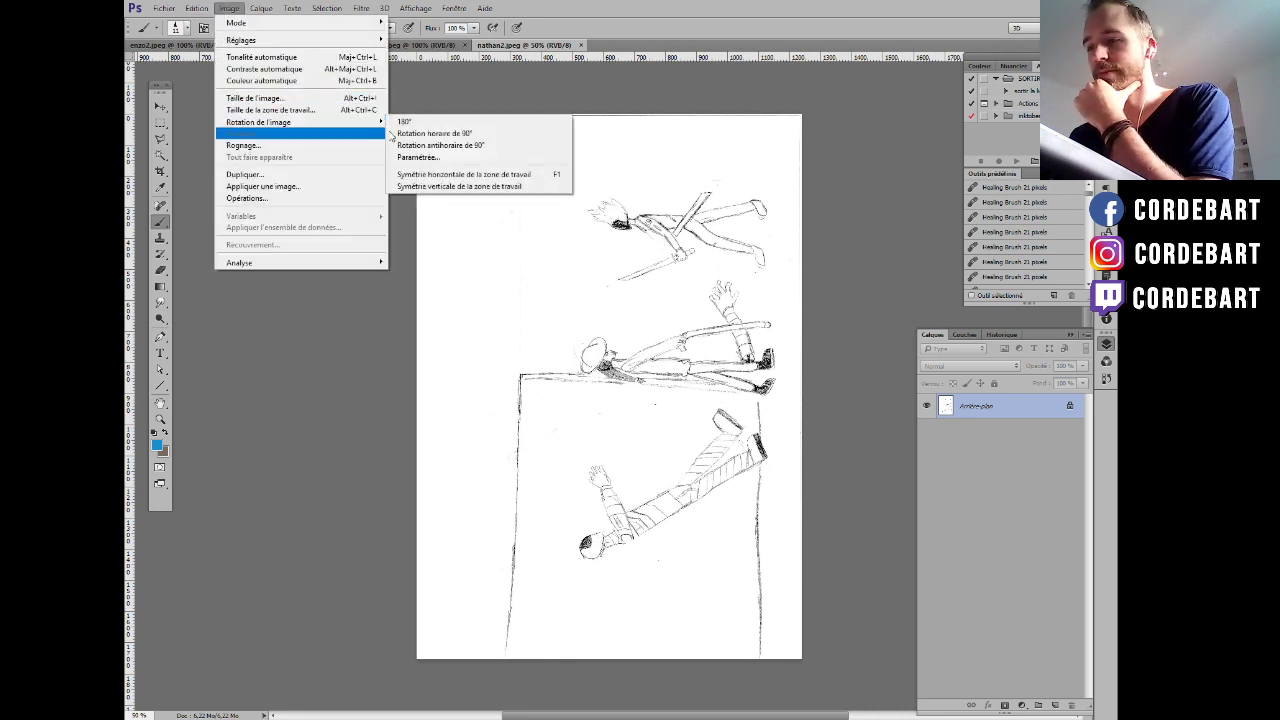
{"action": "left_click", "coordinate": [432, 133]}
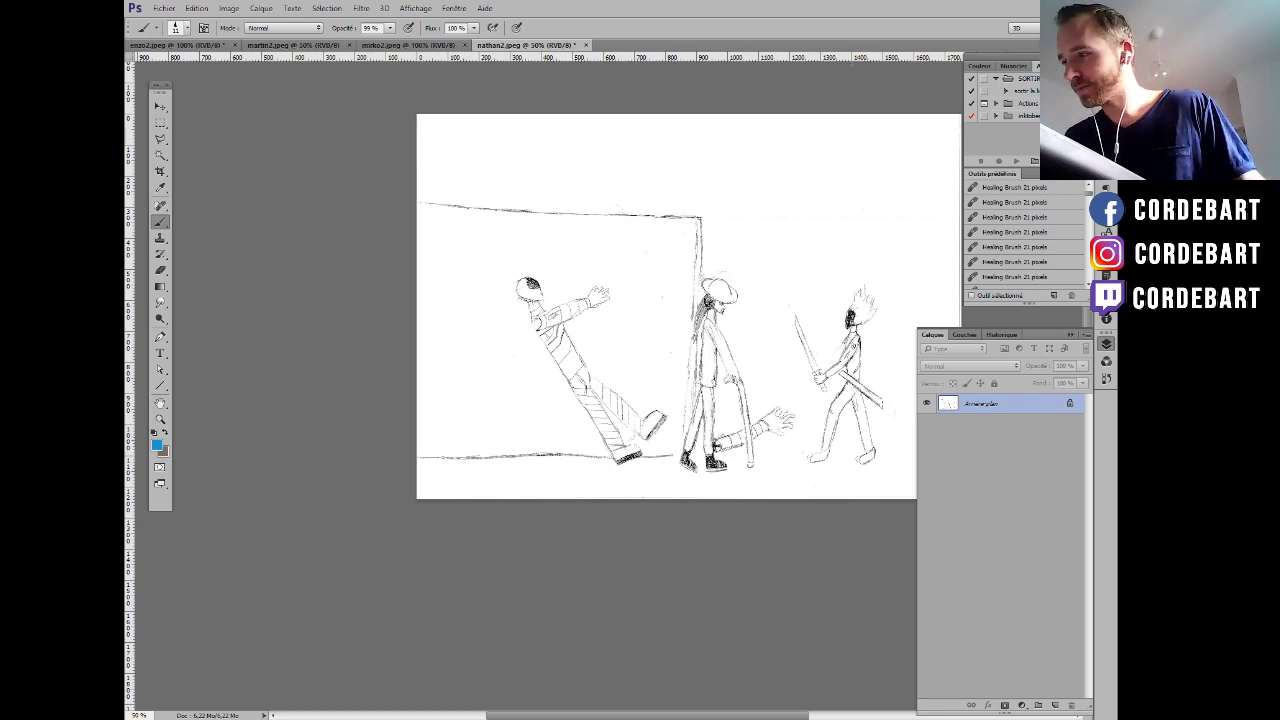
On a new layer, draw a blue rectangular frame in the empty area above the swordsman and start a small figure's head inside it.
{"action": "left_click_drag", "start_coordinate": [731, 94], "coordinate": [626, 134]}
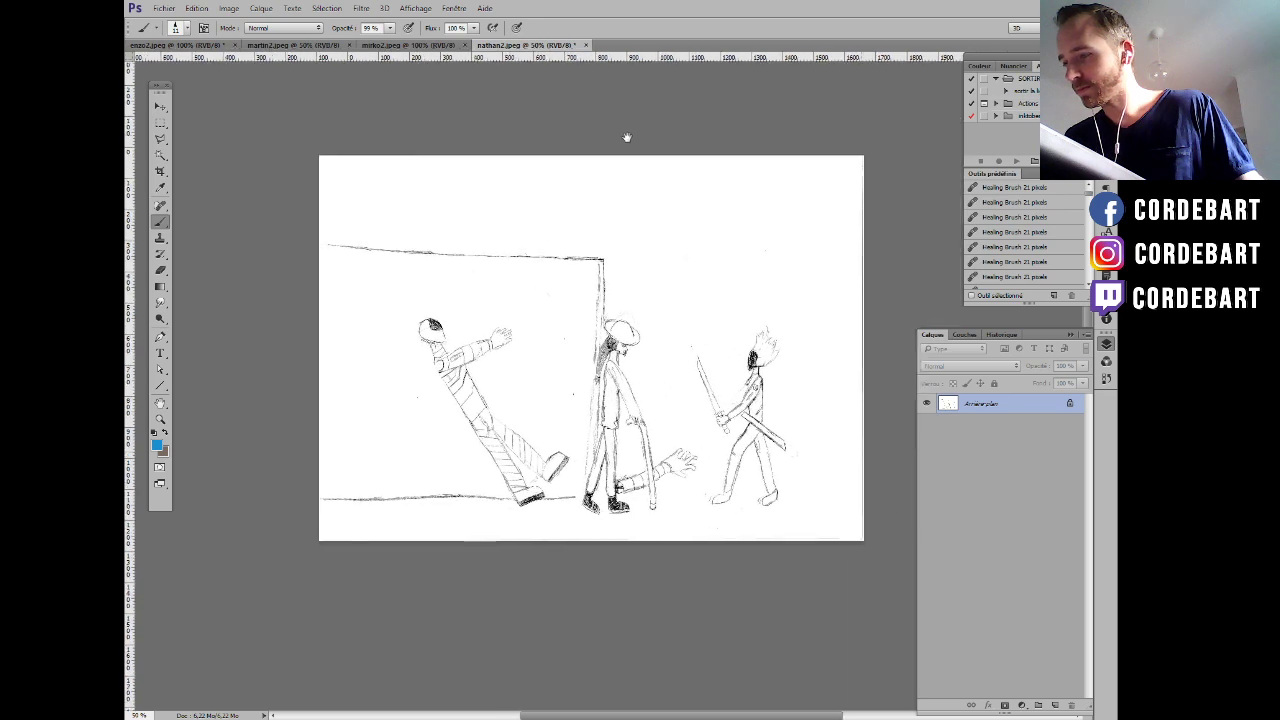
{"action": "left_click", "coordinate": [563, 323], "text": "ctrl"}
{"action": "left_click", "coordinate": [563, 323]}
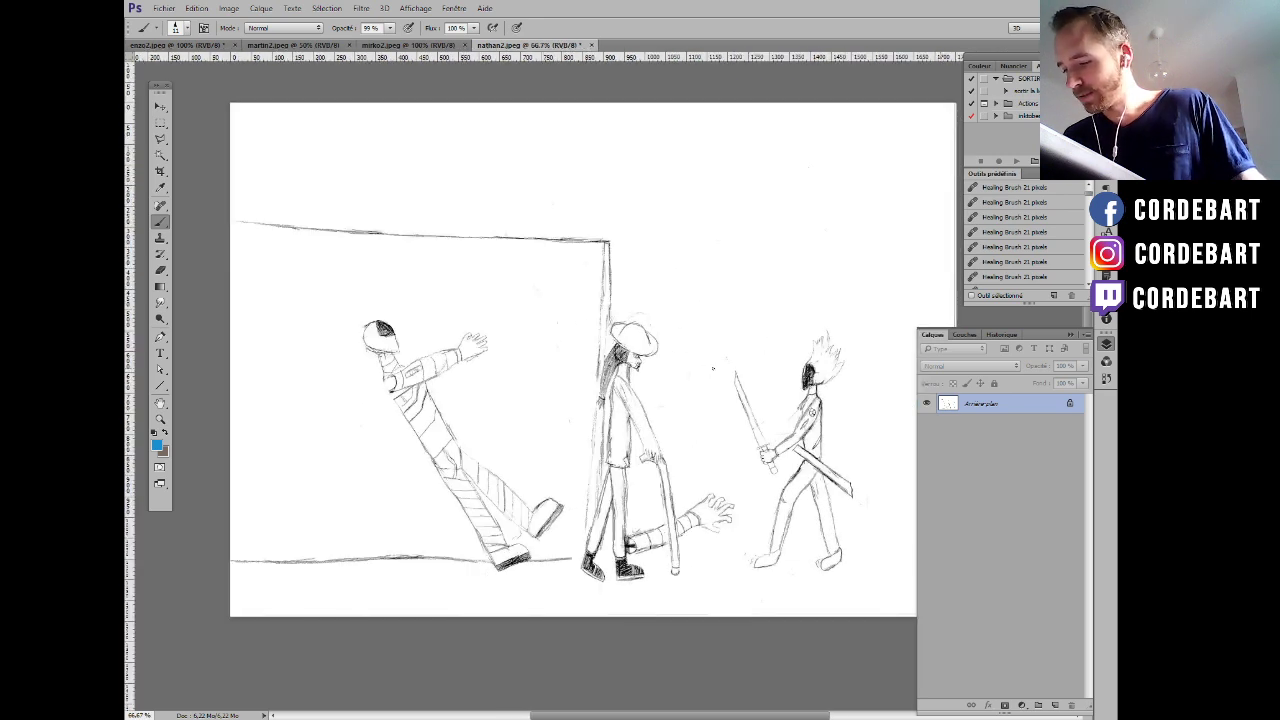
{"action": "left_click", "coordinate": [1055, 705]}
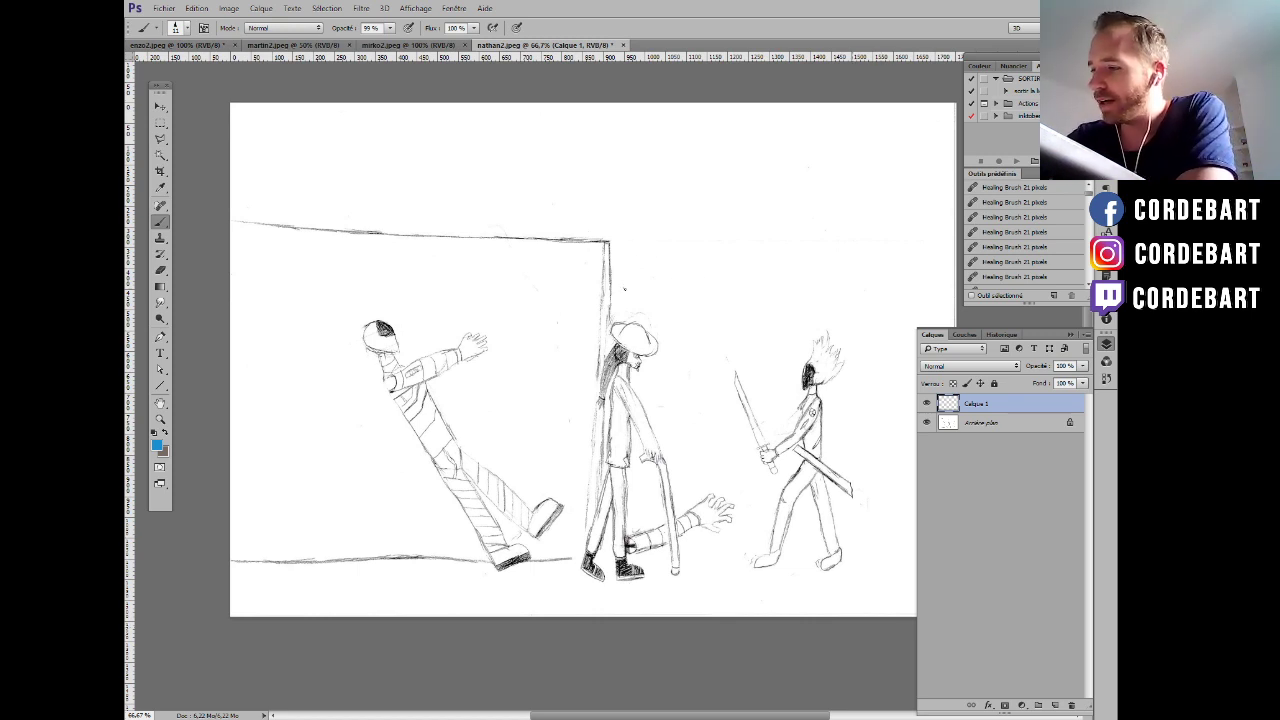
{"action": "left_click_drag", "start_coordinate": [626, 288], "coordinate": [643, 129]}
{"action": "left_click_drag", "start_coordinate": [626, 283], "coordinate": [880, 295]}
{"action": "mouse_move", "coordinate": [642, 128]}
{"action": "left_mouse_down"}
{"action": "mouse_move", "coordinate": [921, 127]}
{"action": "mouse_move", "coordinate": [892, 301]}
{"action": "left_mouse_up"}
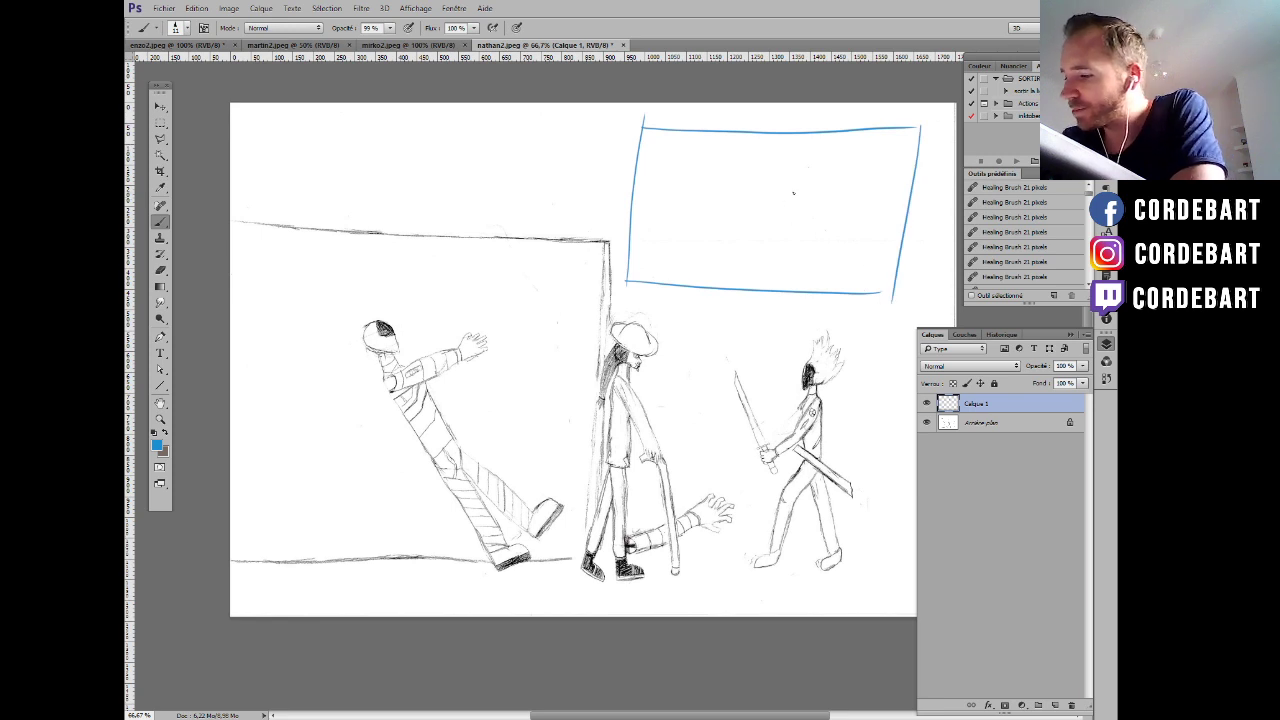
{"action": "left_click_drag", "start_coordinate": [775, 218], "coordinate": [777, 213]}
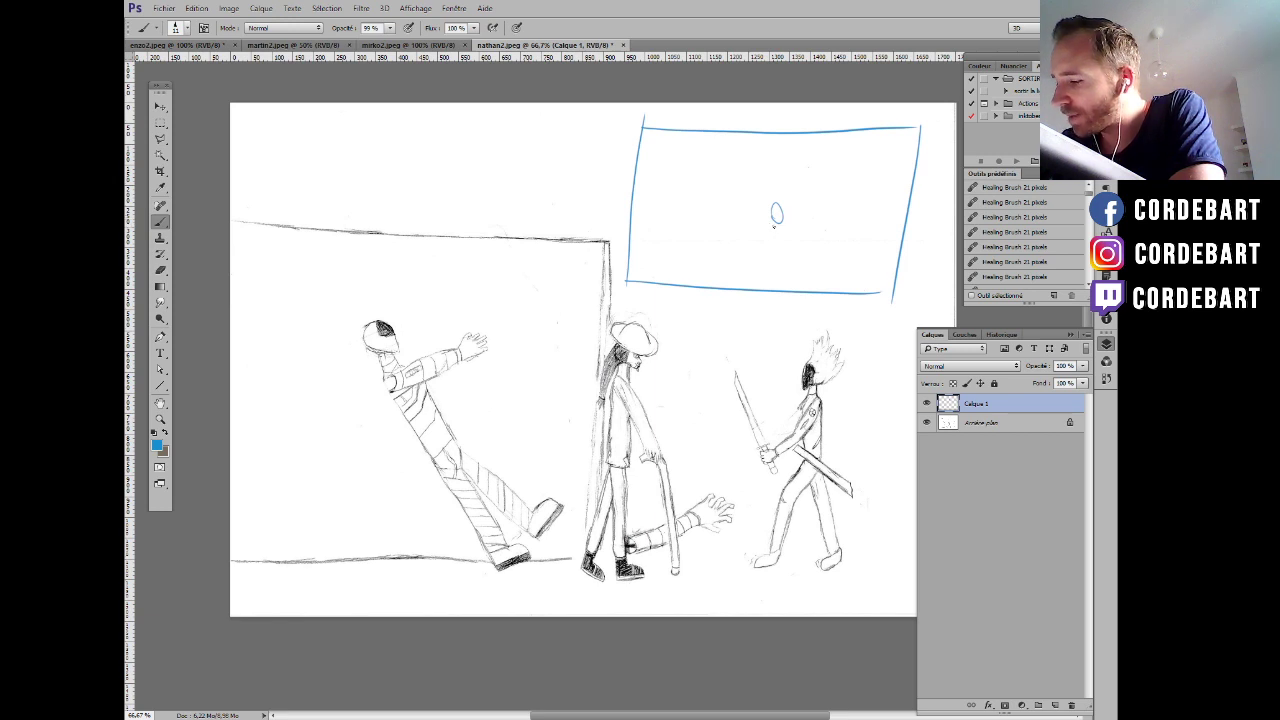
Sketch inside the blue frame a lunging figure raising a sword and a second figure kicking toward it.
{"action": "left_click_drag", "start_coordinate": [765, 224], "coordinate": [698, 148]}
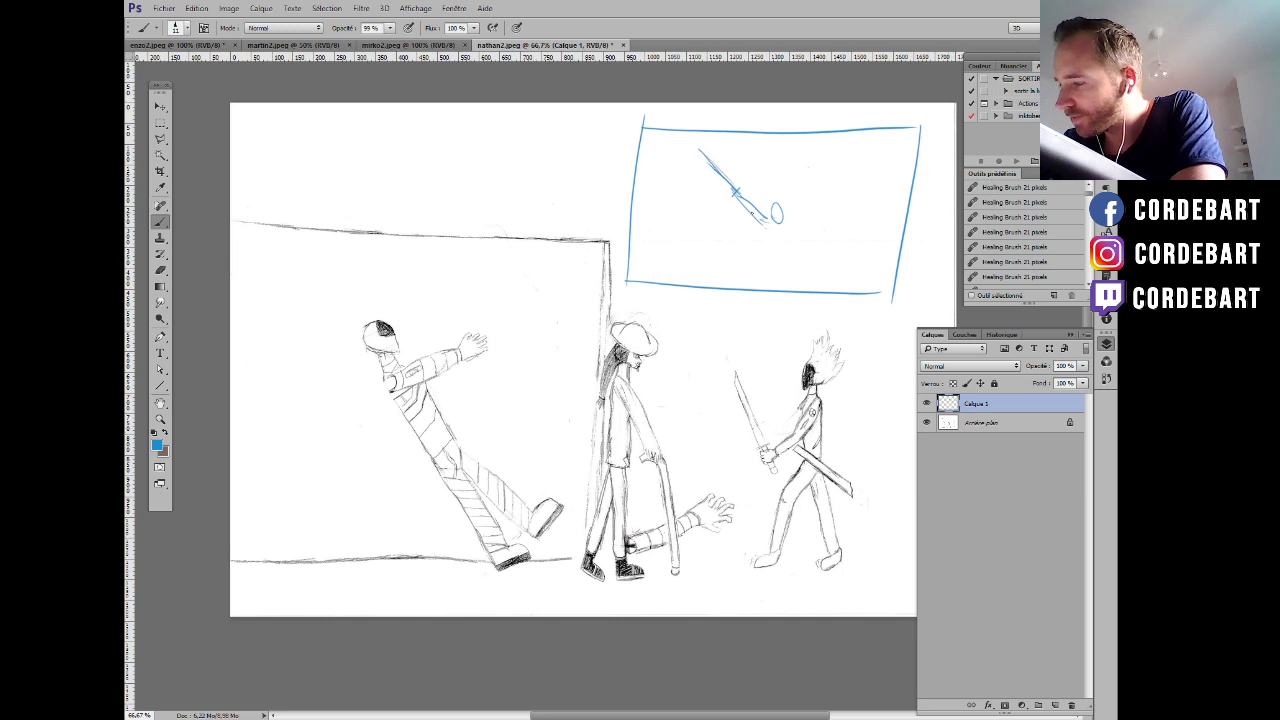
{"action": "mouse_move", "coordinate": [744, 204]}
{"action": "left_mouse_down"}
{"action": "mouse_move", "coordinate": [796, 234]}
{"action": "mouse_move", "coordinate": [742, 276]}
{"action": "mouse_move", "coordinate": [780, 256]}
{"action": "mouse_move", "coordinate": [822, 274]}
{"action": "mouse_move", "coordinate": [788, 236]}
{"action": "left_mouse_up"}
{"action": "left_click_drag", "start_coordinate": [680, 212], "coordinate": [680, 205]}
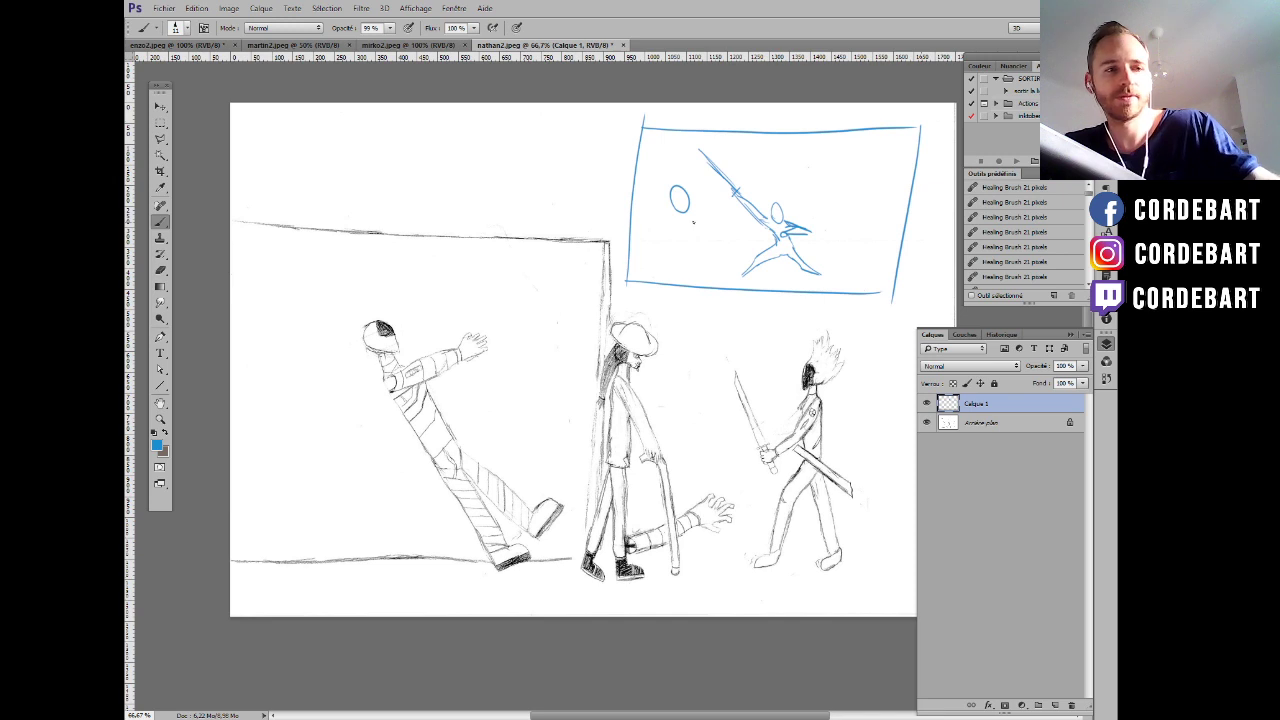
{"action": "key", "text": "ctrl+z"}
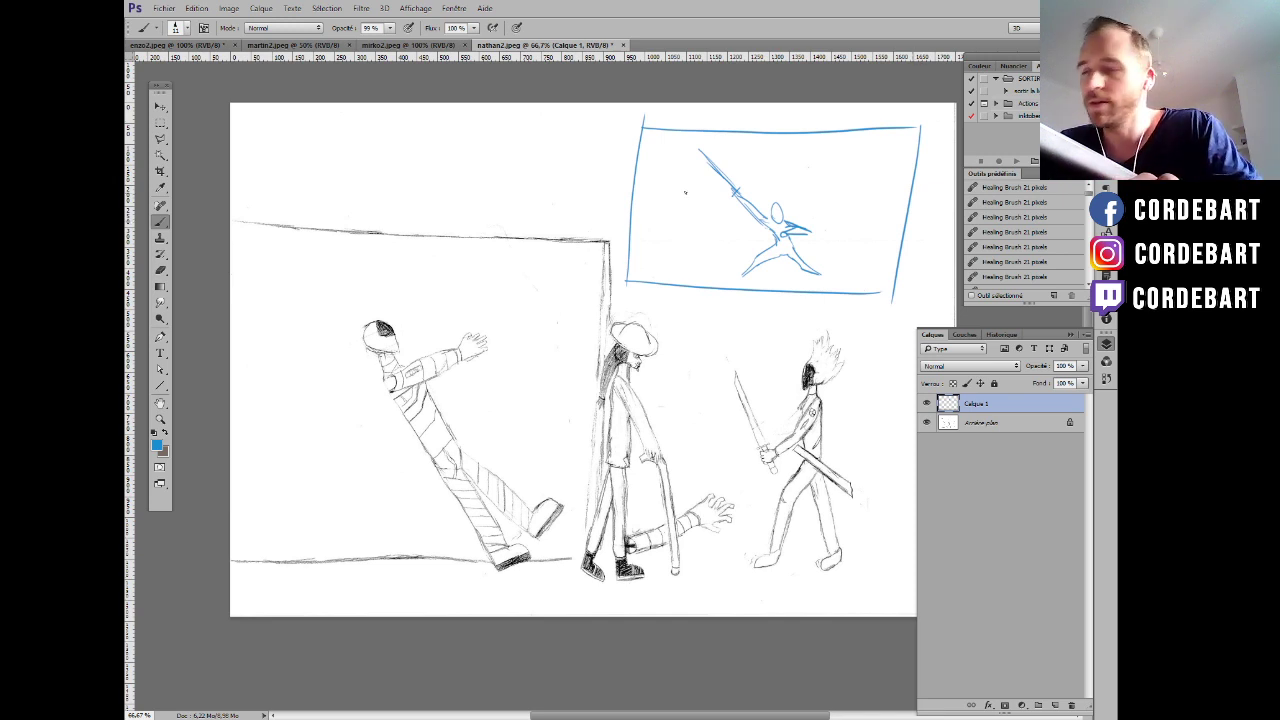
{"action": "mouse_move", "coordinate": [680, 184]}
{"action": "left_mouse_down"}
{"action": "mouse_move", "coordinate": [705, 215]}
{"action": "mouse_move", "coordinate": [687, 190]}
{"action": "mouse_move", "coordinate": [735, 151]}
{"action": "mouse_move", "coordinate": [752, 180]}
{"action": "left_mouse_up"}
{"action": "mouse_move", "coordinate": [690, 214]}
{"action": "left_mouse_down"}
{"action": "mouse_move", "coordinate": [721, 240]}
{"action": "mouse_move", "coordinate": [716, 226]}
{"action": "mouse_move", "coordinate": [728, 218]}
{"action": "mouse_move", "coordinate": [720, 237]}
{"action": "mouse_move", "coordinate": [738, 215]}
{"action": "mouse_move", "coordinate": [720, 238]}
{"action": "mouse_move", "coordinate": [730, 232]}
{"action": "mouse_move", "coordinate": [694, 240]}
{"action": "mouse_move", "coordinate": [717, 258]}
{"action": "left_mouse_up"}
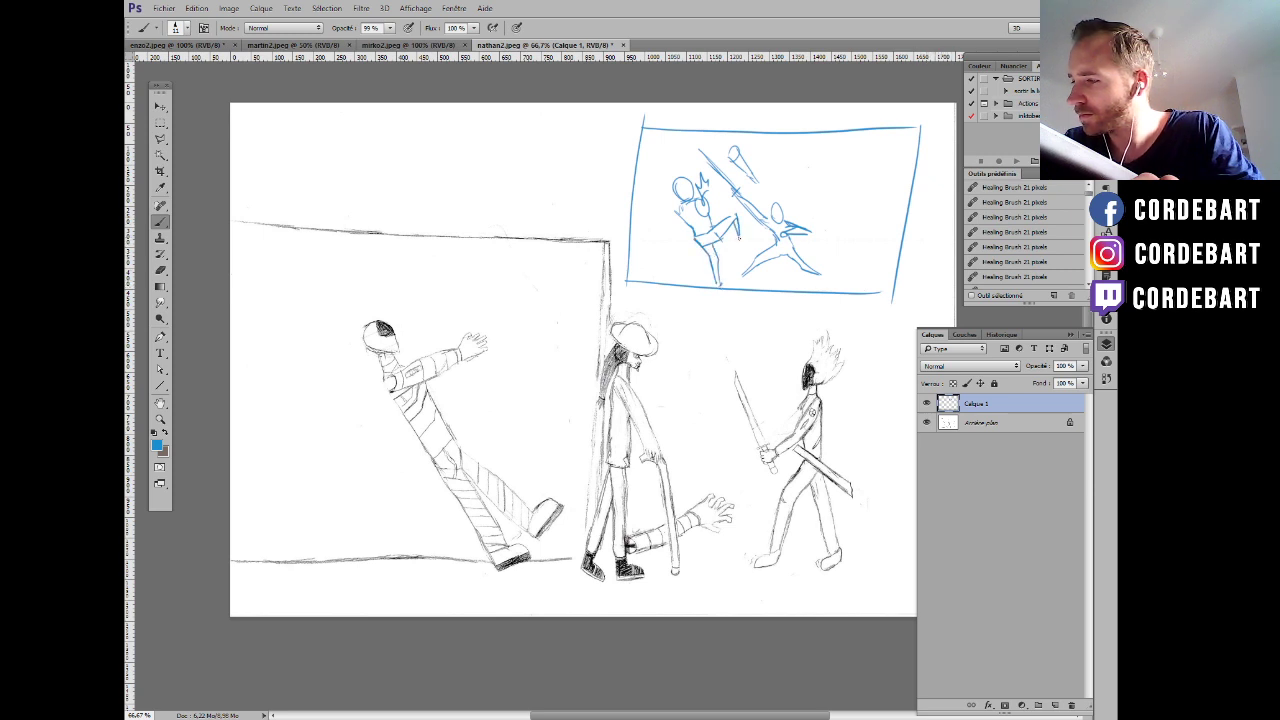
{"action": "left_click_drag", "start_coordinate": [676, 211], "coordinate": [686, 253]}
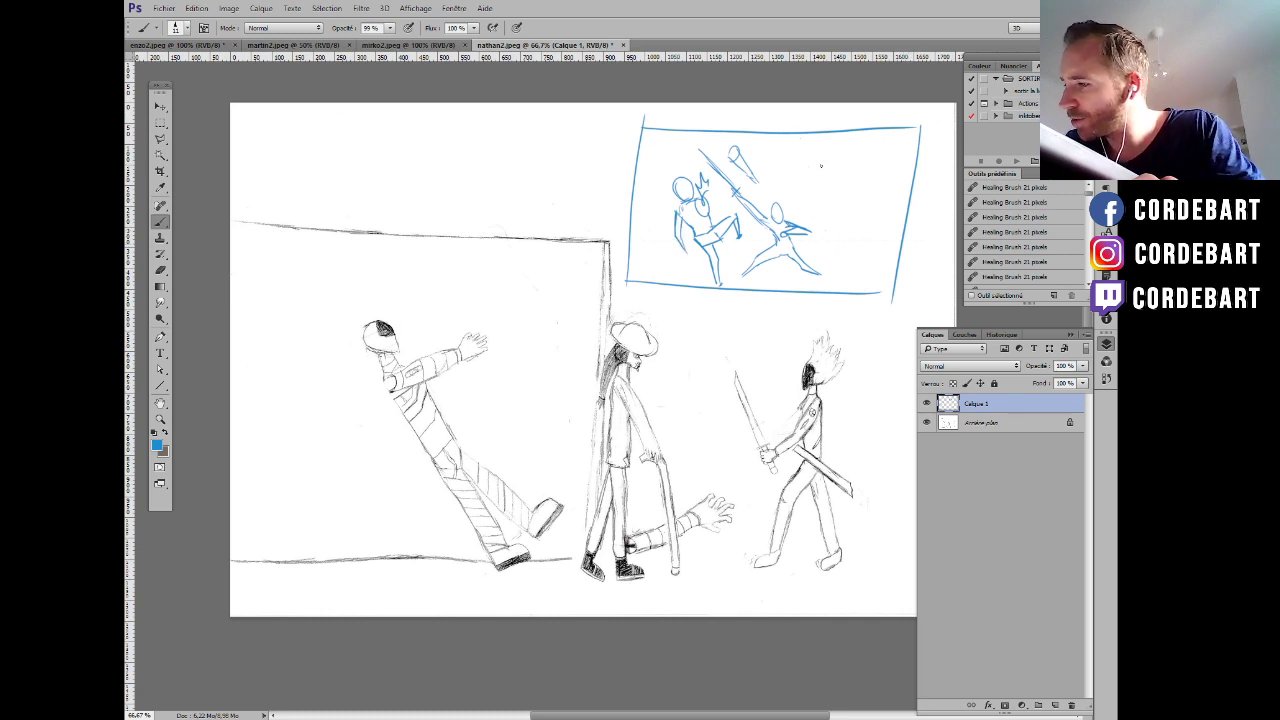
Sketch a leaping figure with a hat and a cylindrical object on the frame's right side, and add a ground line behind the characters.
{"action": "mouse_move", "coordinate": [826, 157]}
{"action": "left_mouse_down"}
{"action": "mouse_move", "coordinate": [878, 172]}
{"action": "mouse_move", "coordinate": [823, 170]}
{"action": "mouse_move", "coordinate": [837, 146]}
{"action": "mouse_move", "coordinate": [842, 172]}
{"action": "mouse_move", "coordinate": [821, 182]}
{"action": "mouse_move", "coordinate": [849, 172]}
{"action": "mouse_move", "coordinate": [842, 185]}
{"action": "mouse_move", "coordinate": [857, 185]}
{"action": "mouse_move", "coordinate": [831, 190]}
{"action": "mouse_move", "coordinate": [853, 198]}
{"action": "mouse_move", "coordinate": [853, 215]}
{"action": "left_mouse_up"}
{"action": "left_click_drag", "start_coordinate": [843, 201], "coordinate": [876, 242]}
{"action": "left_click_drag", "start_coordinate": [817, 179], "coordinate": [821, 221]}
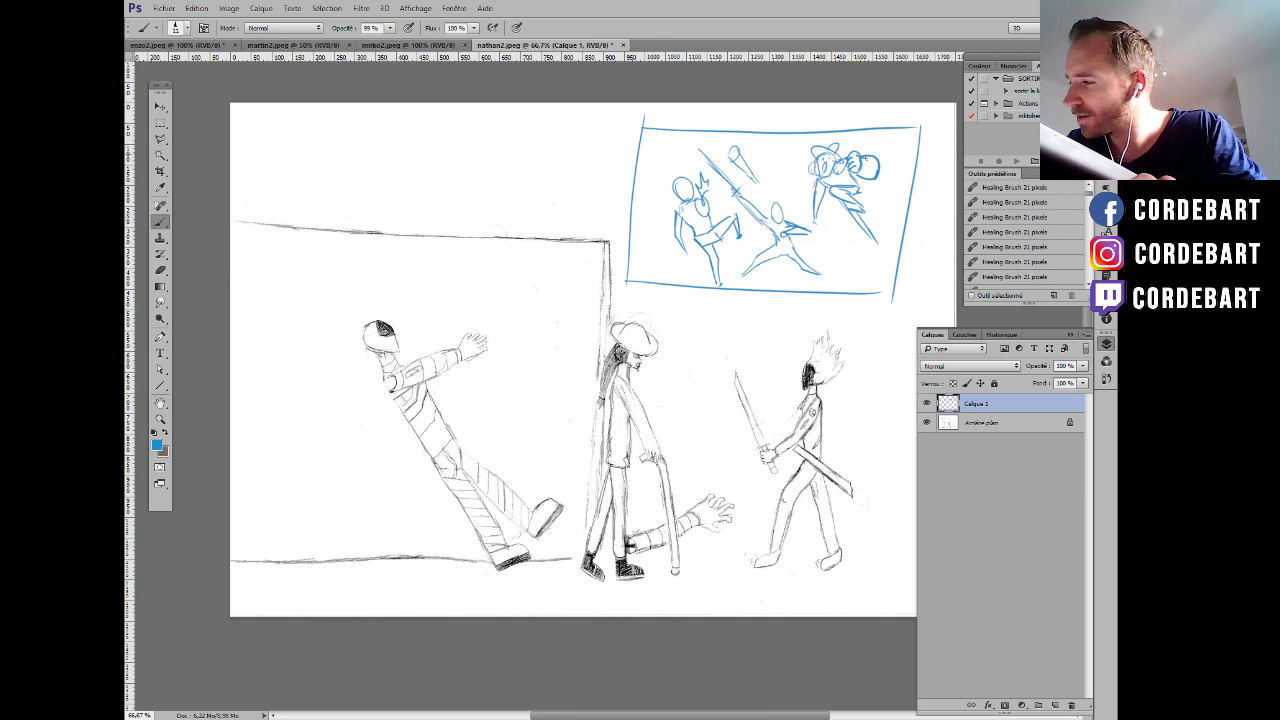
{"action": "left_click_drag", "start_coordinate": [865, 157], "coordinate": [895, 171]}
{"action": "left_click_drag", "start_coordinate": [857, 163], "coordinate": [893, 187]}
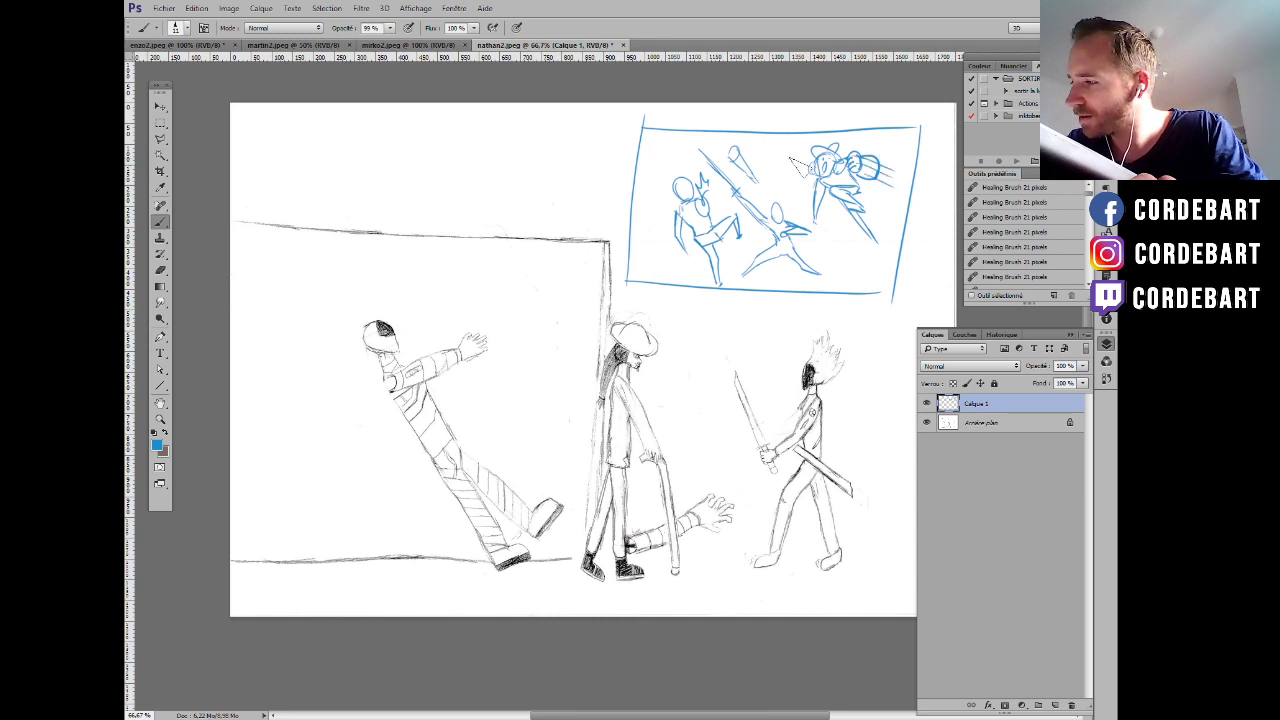
{"action": "left_click_drag", "start_coordinate": [816, 160], "coordinate": [801, 157]}
{"action": "key", "text": "ctrl+alt+z"}
{"action": "key", "text": "ctrl+alt+z"}
{"action": "left_click_drag", "start_coordinate": [631, 262], "coordinate": [892, 258]}
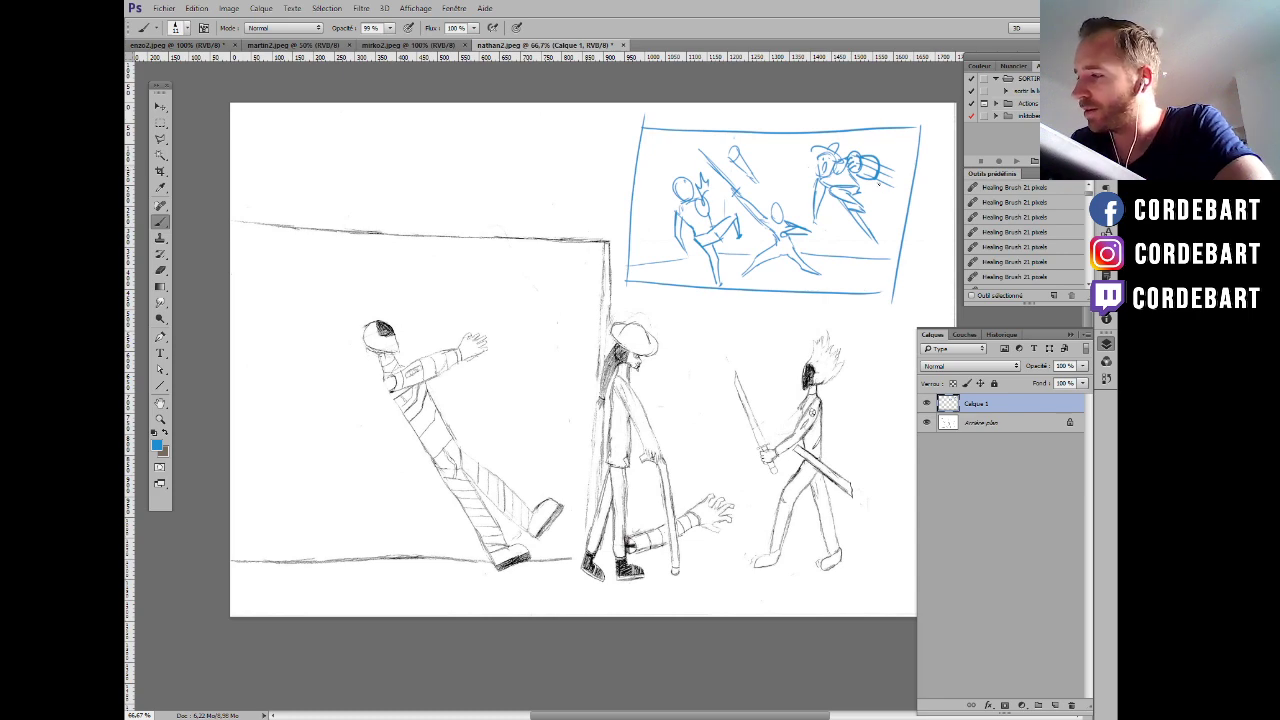
Inspect the blue sketch up close, and switch to Clip Studio Paint to examine the two rows of framed character portraits.
{"action": "scroll", "coordinate": [862, 240], "scroll_direction": "up", "scroll_amount": 3}
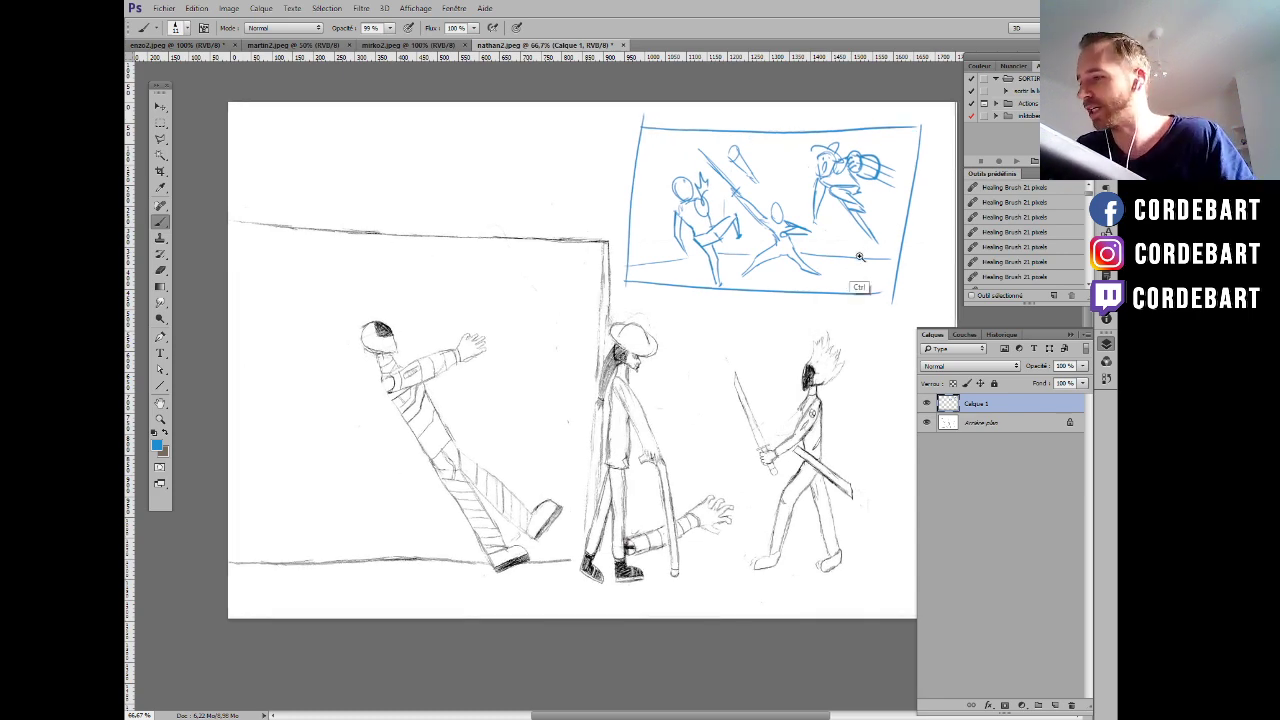
{"action": "mouse_move", "coordinate": [778, 346]}
{"action": "left_mouse_down"}
{"action": "mouse_move", "coordinate": [750, 418]}
{"action": "mouse_move", "coordinate": [740, 538]}
{"action": "left_mouse_up"}
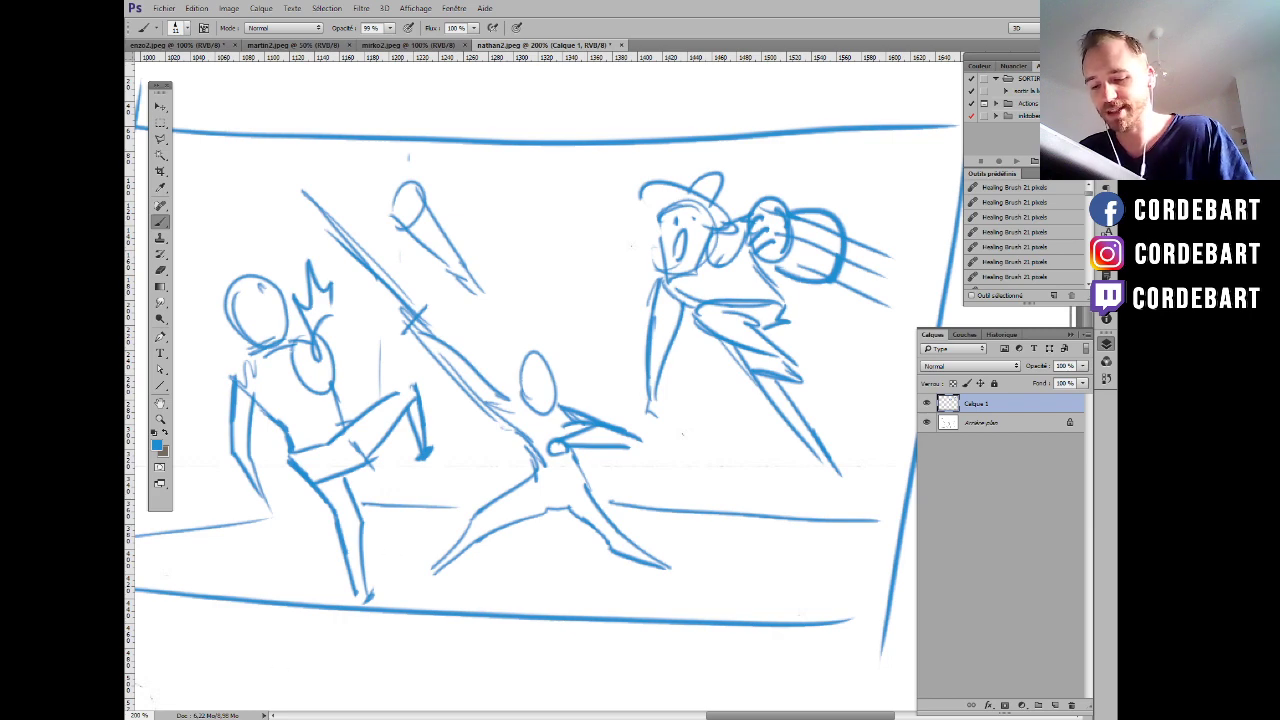
{"action": "mouse_move", "coordinate": [352, 719]}
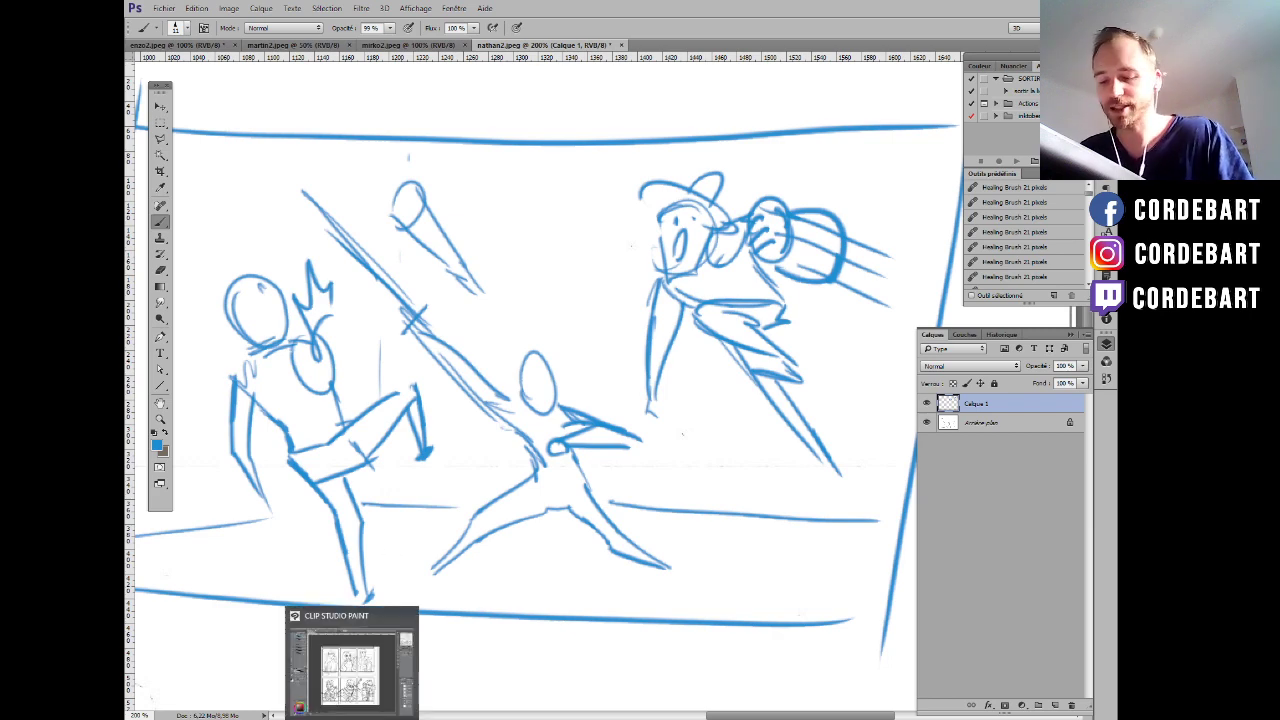
{"action": "left_click", "coordinate": [352, 675]}
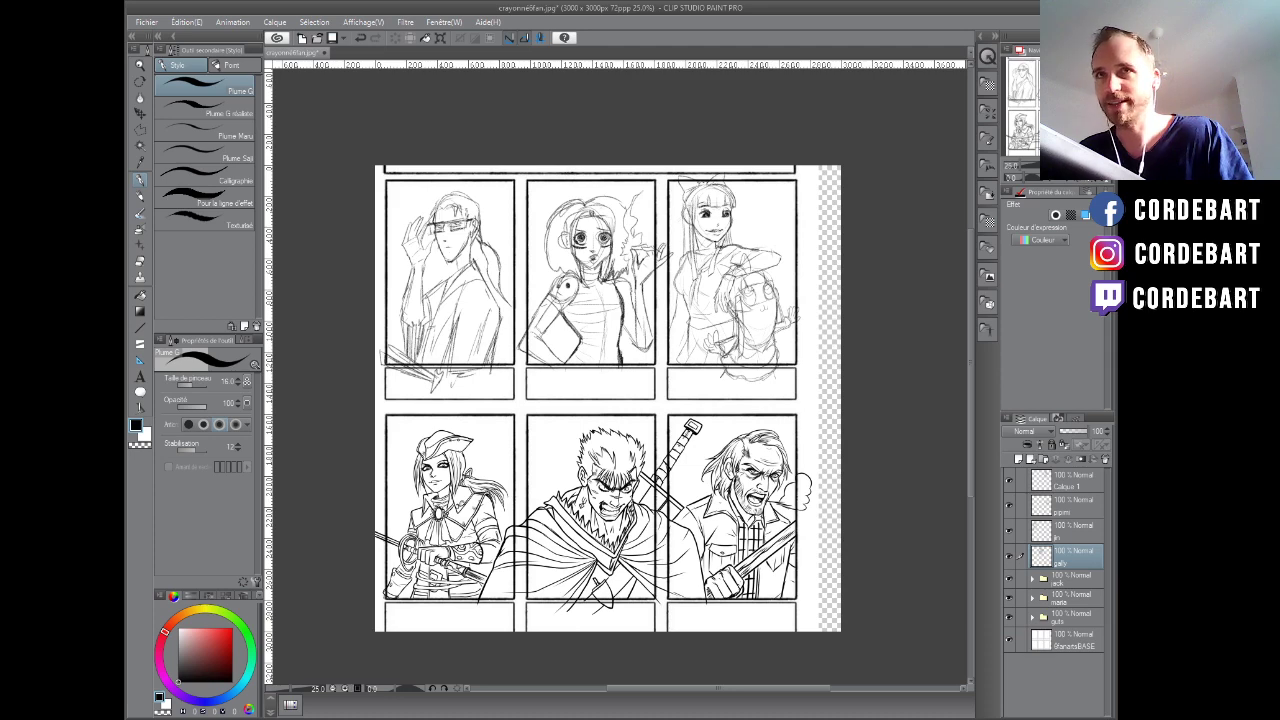
{"action": "scroll", "coordinate": [655, 510], "scroll_direction": "up", "scroll_amount": 1}
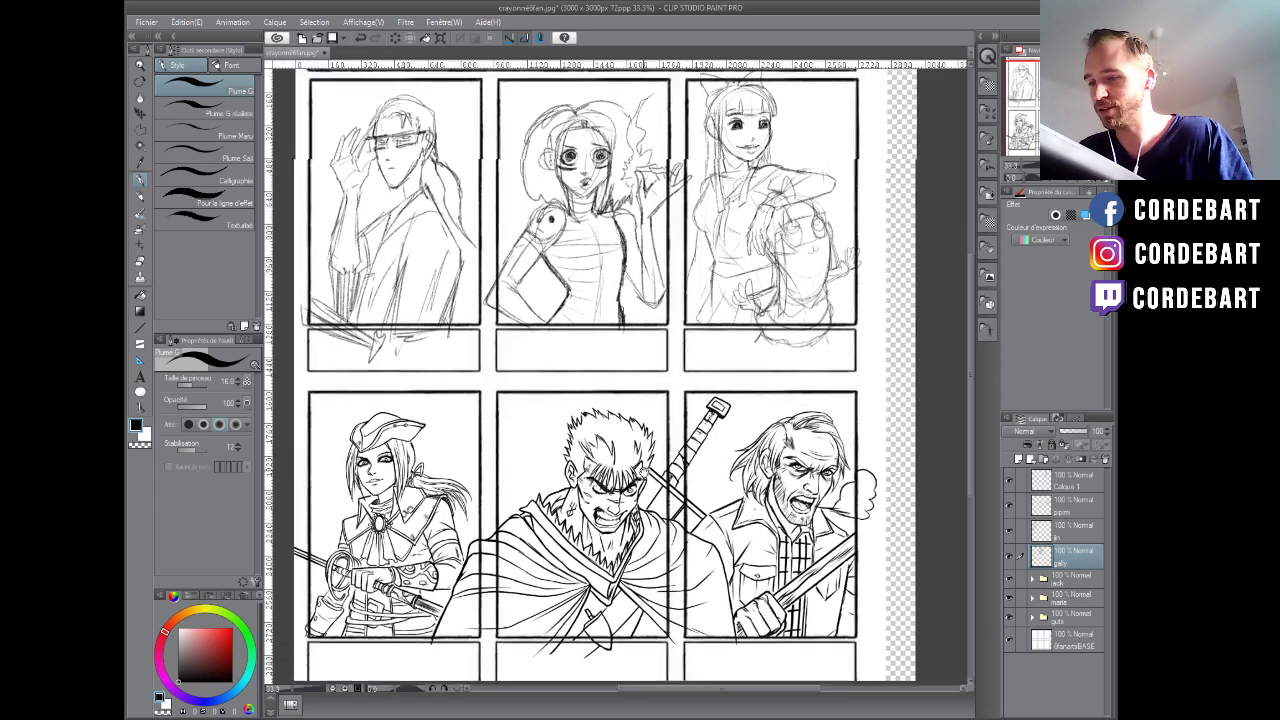
{"action": "left_click_drag", "start_coordinate": [658, 482], "coordinate": [672, 491]}
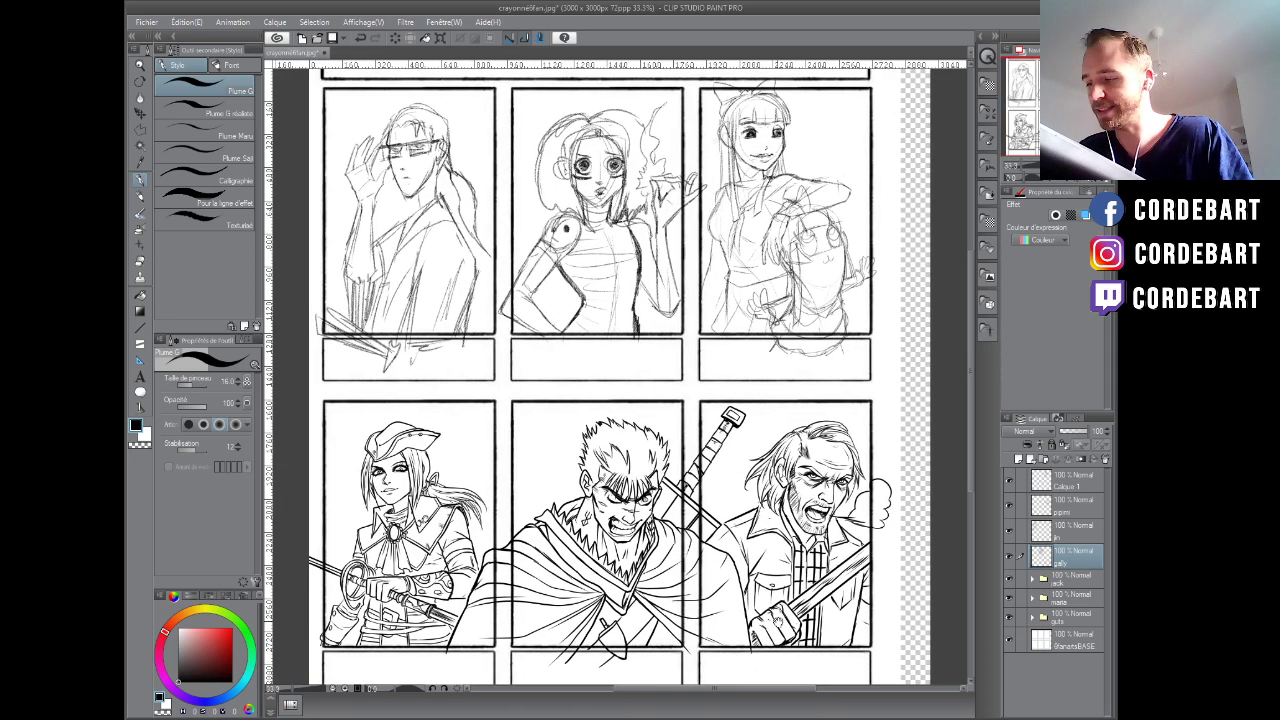
{"action": "left_click_drag", "start_coordinate": [786, 616], "coordinate": [783, 610]}
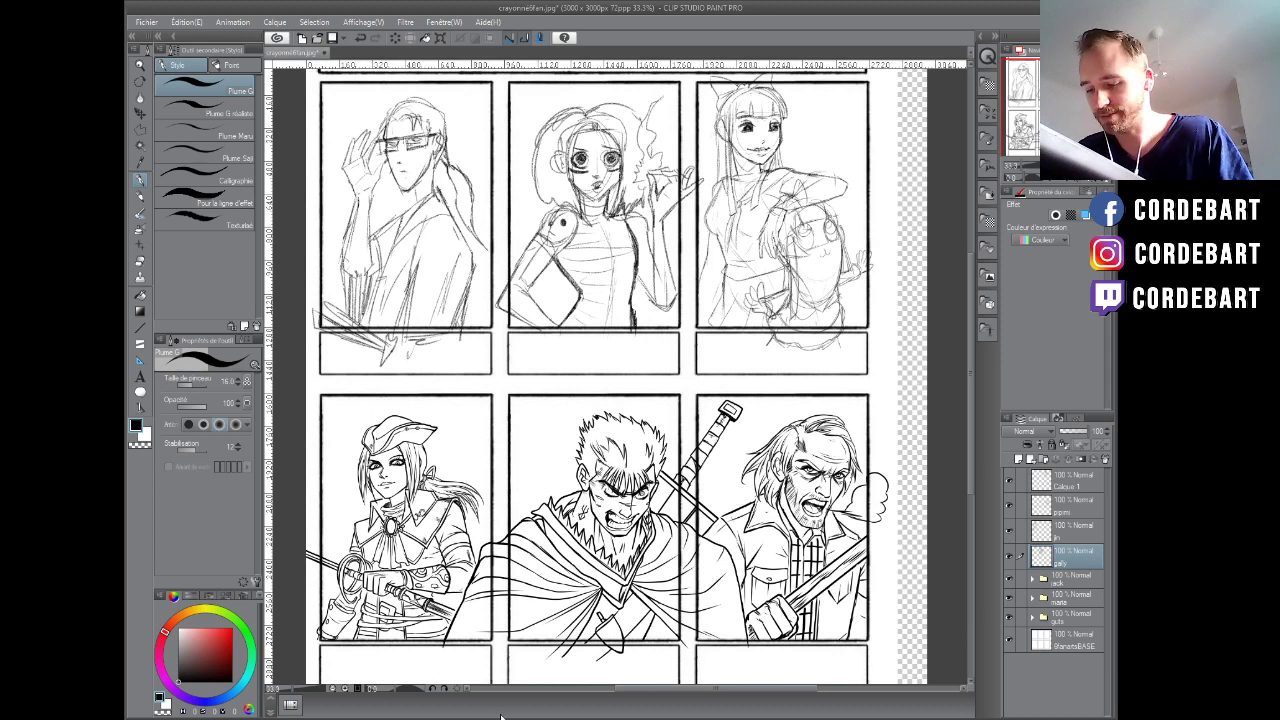
{"action": "mouse_move", "coordinate": [444, 706]}
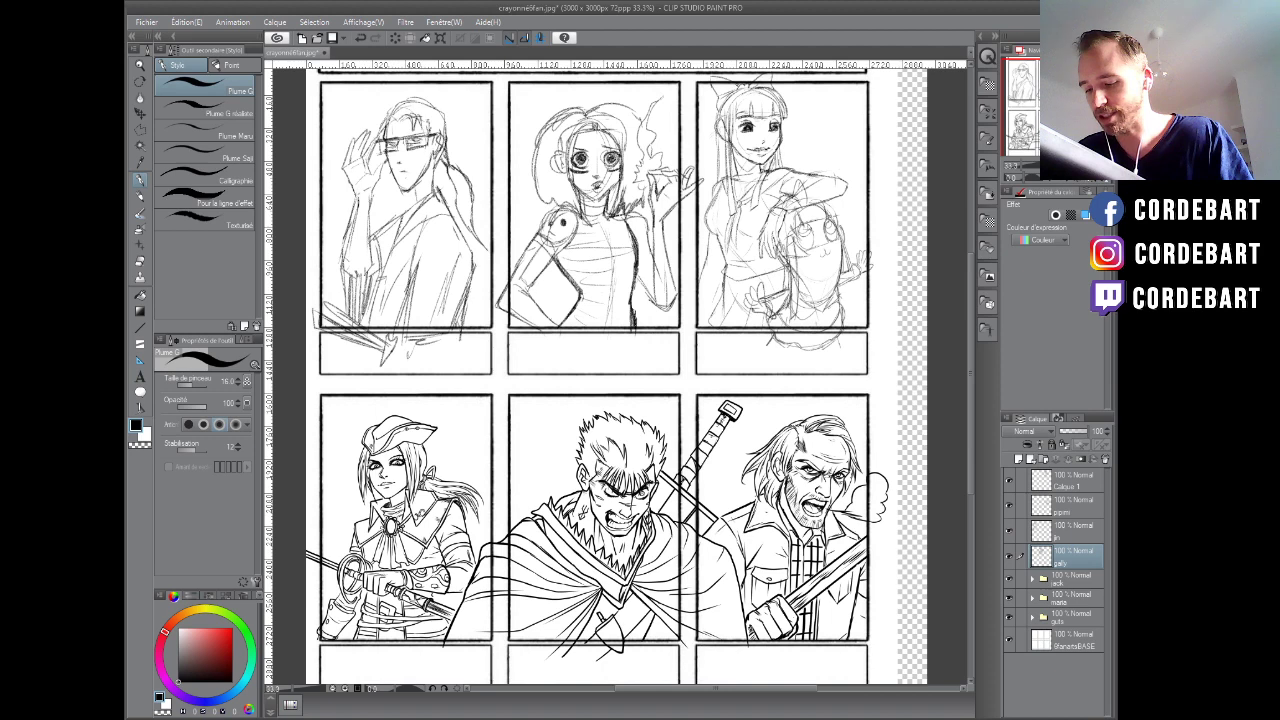
{"action": "mouse_move", "coordinate": [350, 706]}
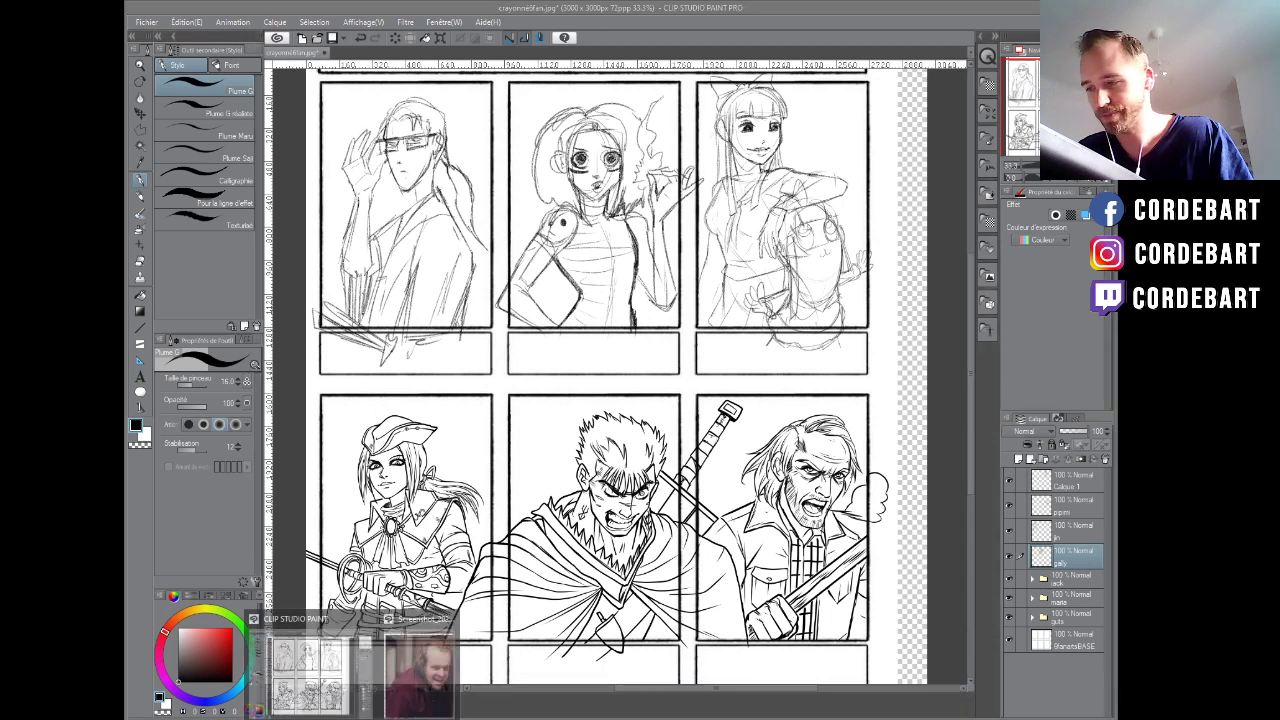
Back in Photoshop, save the annotated drawing as a PSD with B appended to its file name and compatibility maximized, and close it.
{"action": "left_click", "coordinate": [374, 710]}
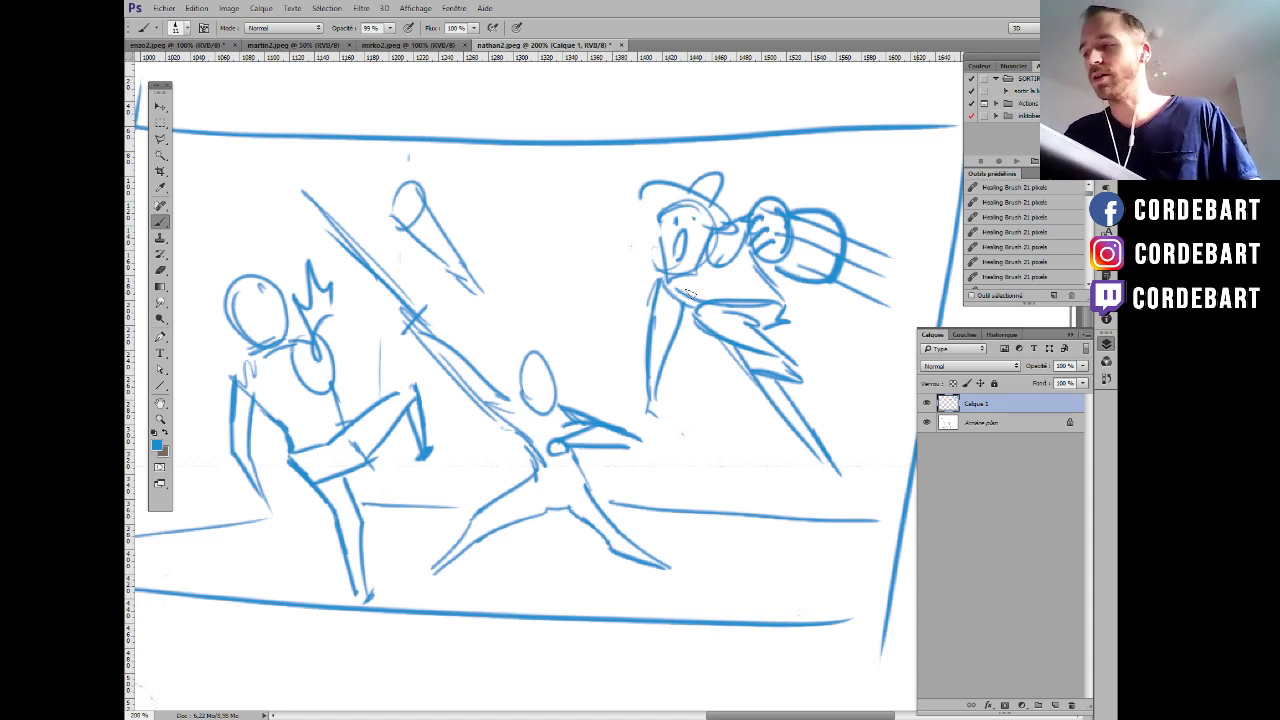
{"action": "left_click", "coordinate": [750, 201], "text": "alt"}
{"action": "left_click", "coordinate": [745, 250], "text": "alt"}
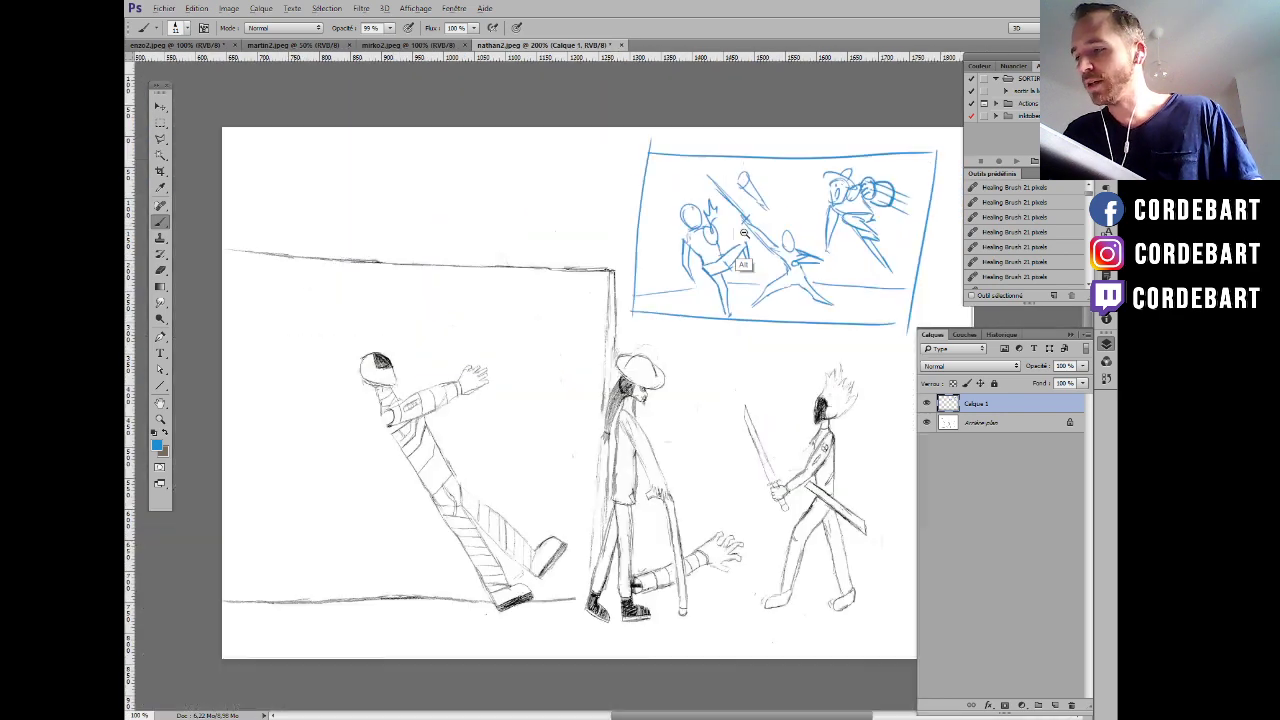
{"action": "left_click", "coordinate": [744, 233], "text": "alt"}
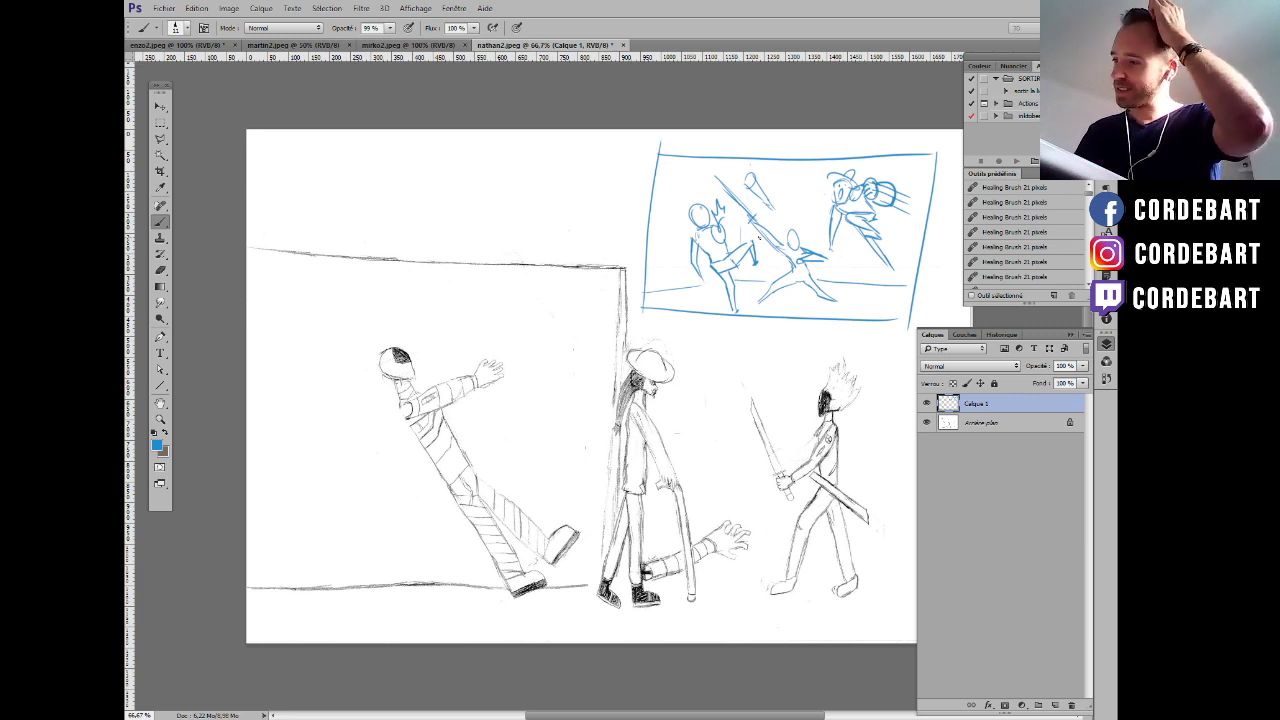
{"action": "left_click", "coordinate": [163, 8]}
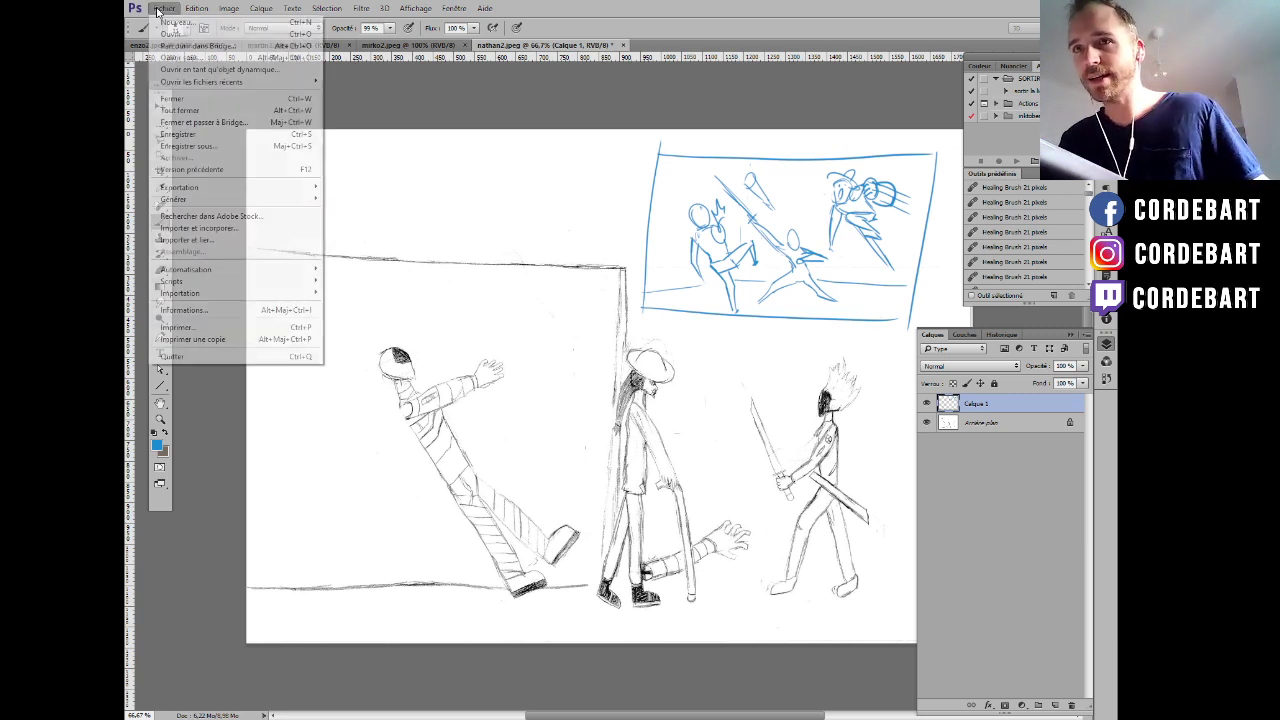
{"action": "left_click", "coordinate": [229, 146]}
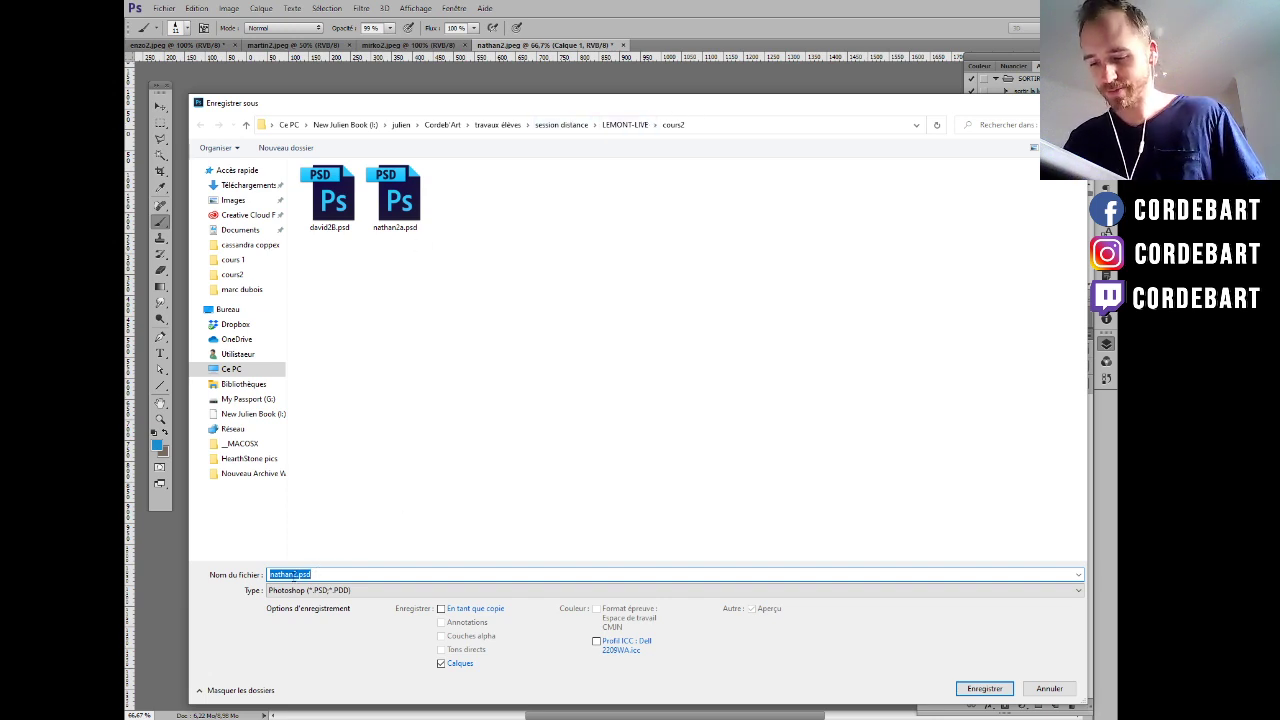
{"action": "left_click", "coordinate": [295, 574]}
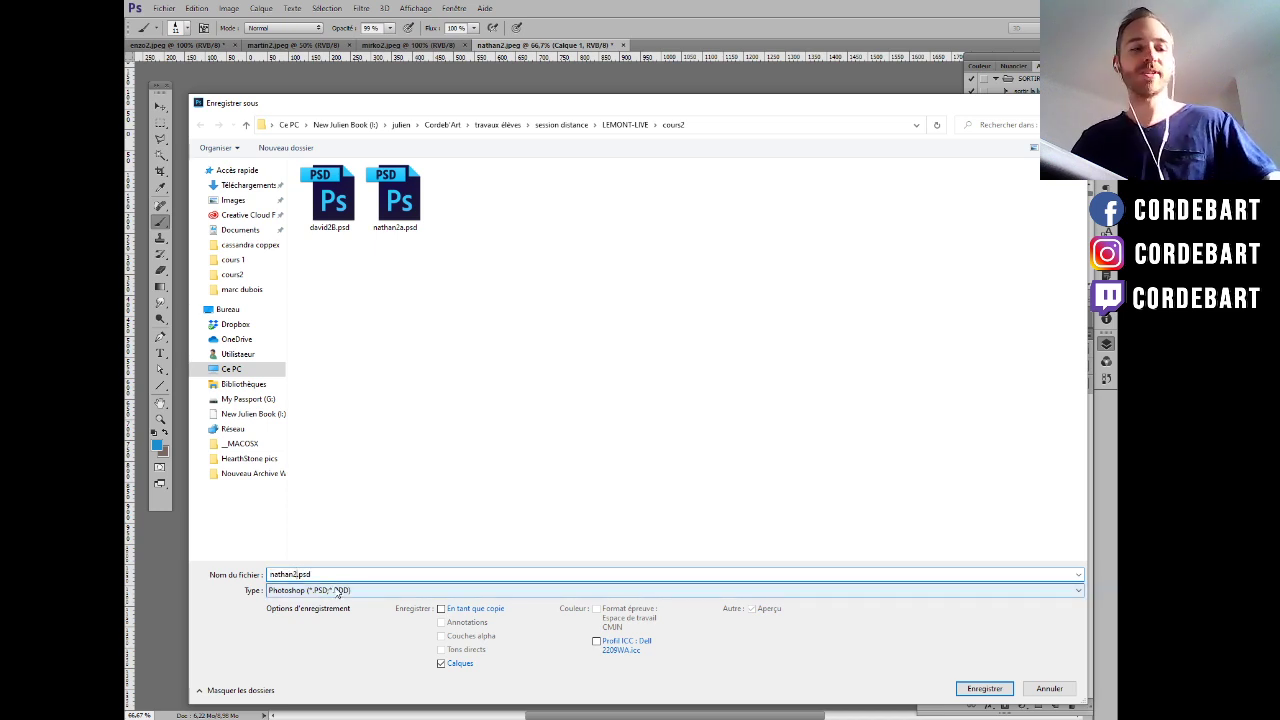
{"action": "type", "text": "B"}
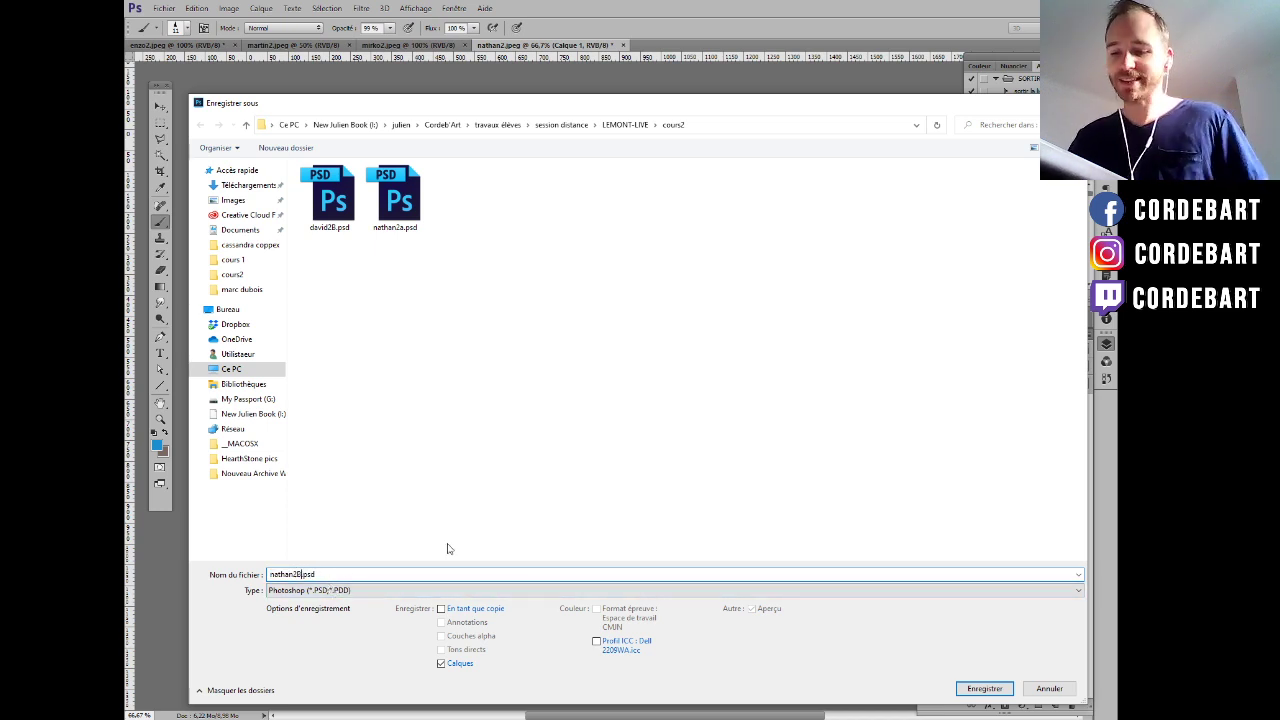
{"action": "left_click", "coordinate": [978, 689]}
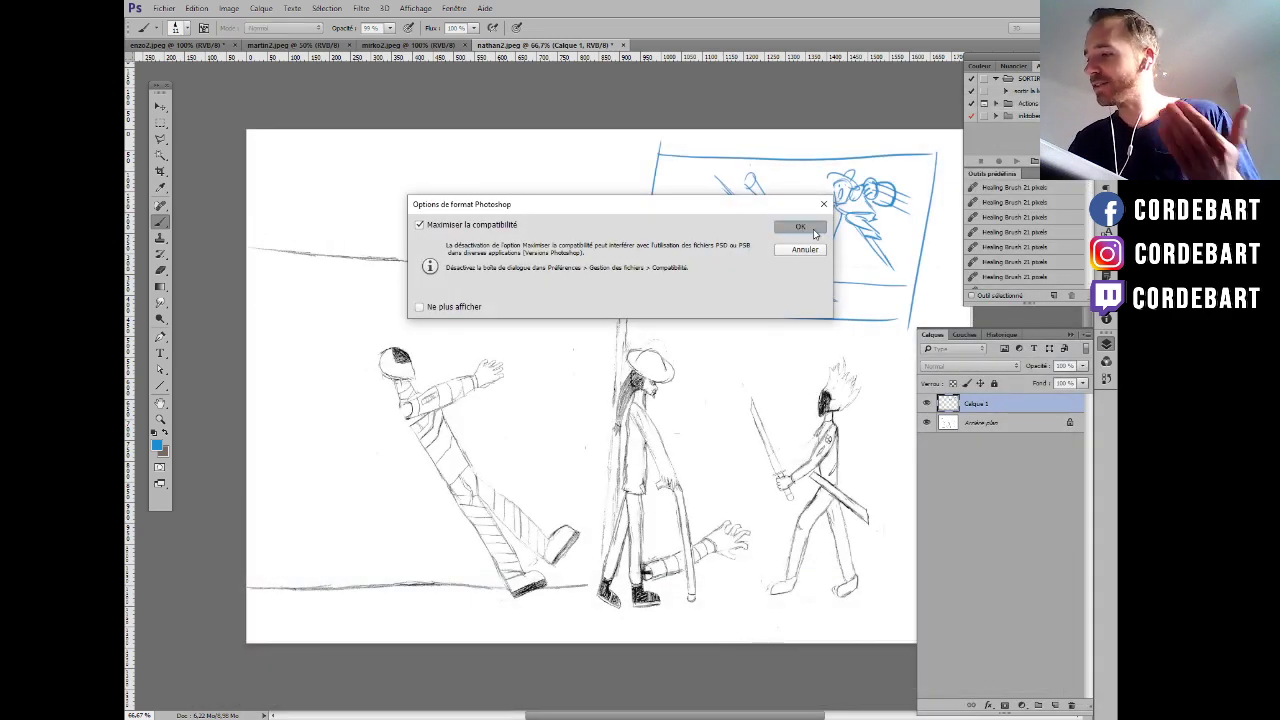
{"action": "left_click", "coordinate": [800, 227]}
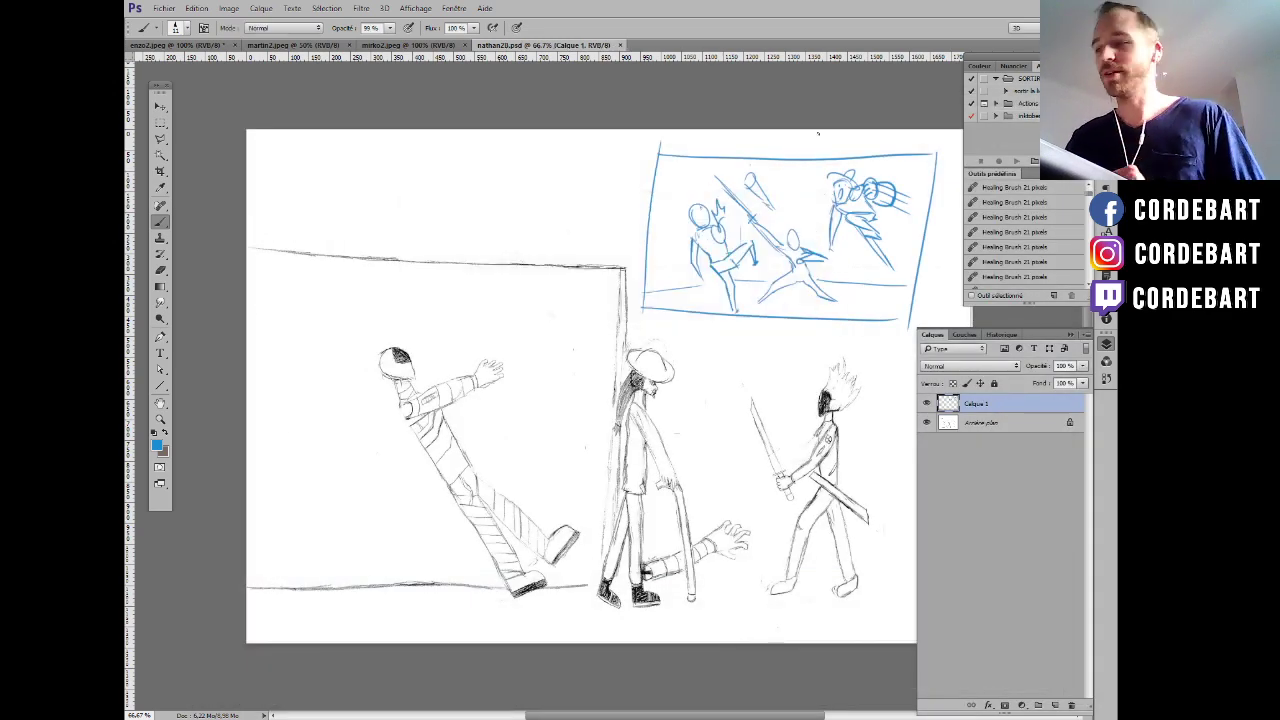
{"action": "left_click", "coordinate": [620, 45]}
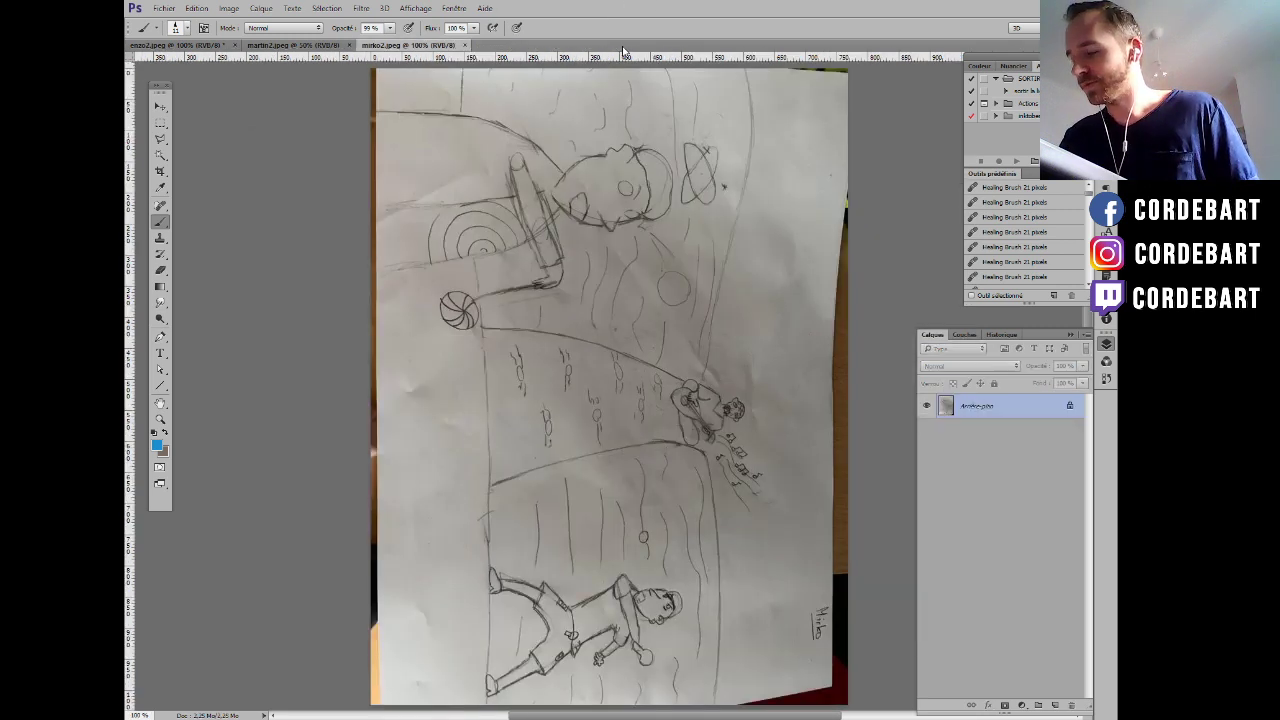
Create a new blank document with the proposed settings and add an empty layer above the background.
{"action": "left_click", "coordinate": [166, 9]}
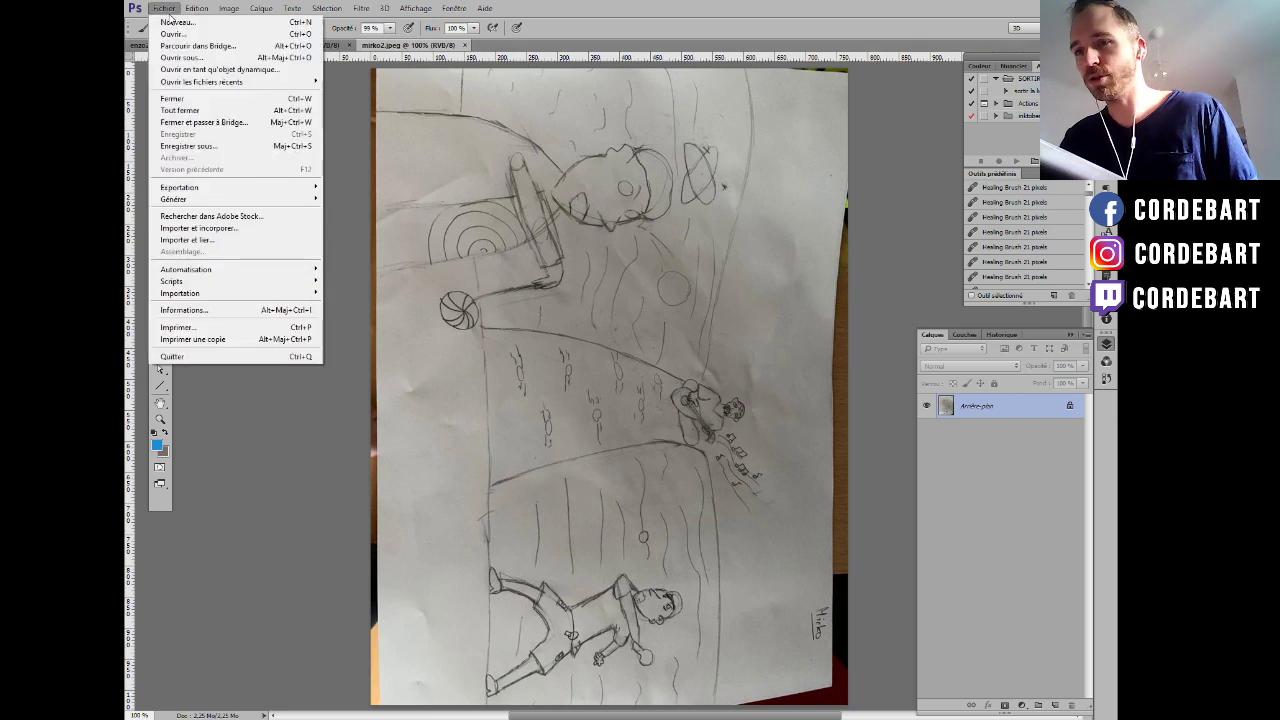
{"action": "left_click", "coordinate": [174, 21]}
{"action": "key", "text": "Return"}
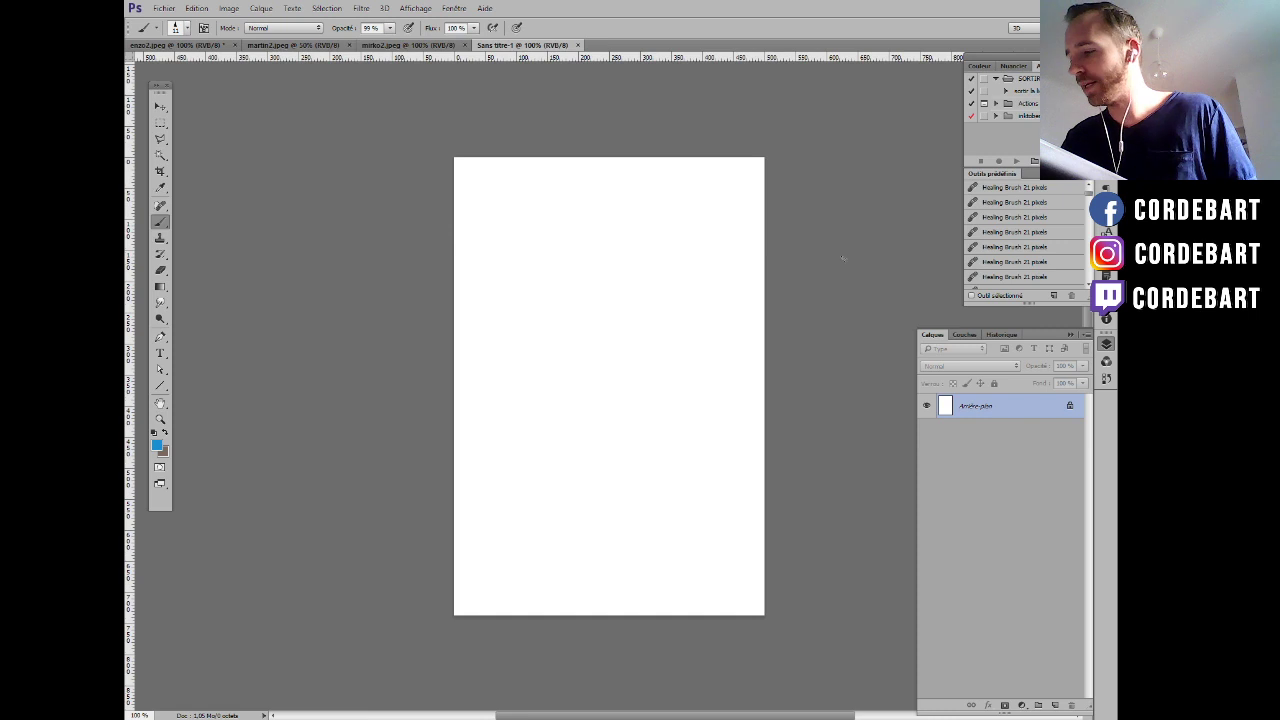
{"action": "key", "text": "ctrl+plus"}
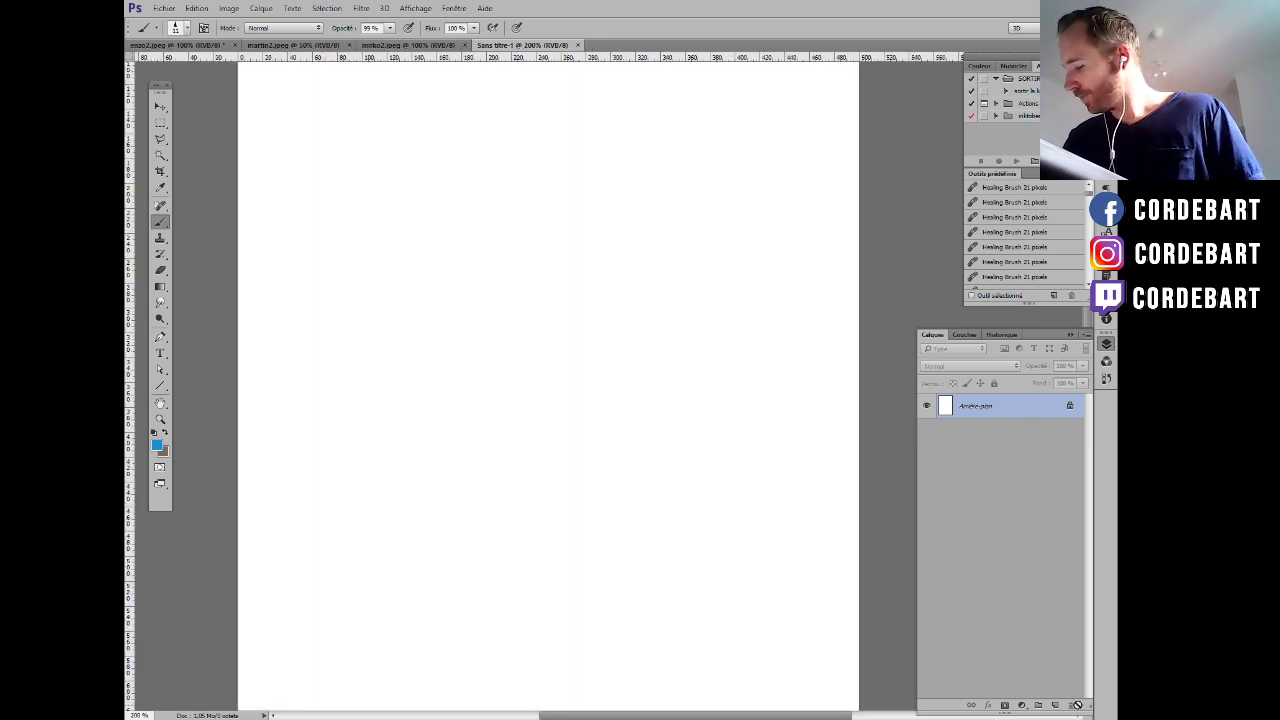
{"action": "left_click", "coordinate": [1057, 702]}
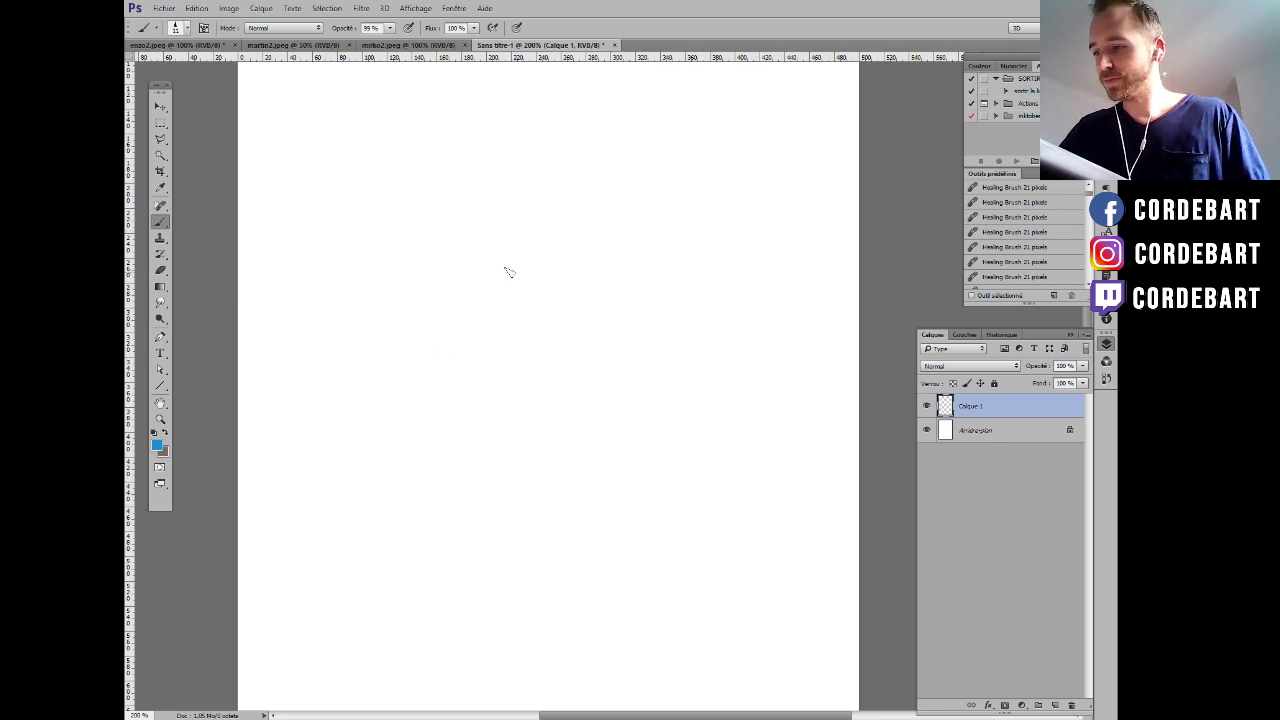
Sketch in blue on the new layer a pelvis seen as a tapered block with two rounded oval volumes beneath it.
{"action": "mouse_move", "coordinate": [470, 275]}
{"action": "left_mouse_down"}
{"action": "mouse_move", "coordinate": [546, 267]}
{"action": "mouse_move", "coordinate": [560, 281]}
{"action": "mouse_move", "coordinate": [458, 270]}
{"action": "mouse_move", "coordinate": [578, 272]}
{"action": "left_mouse_up"}
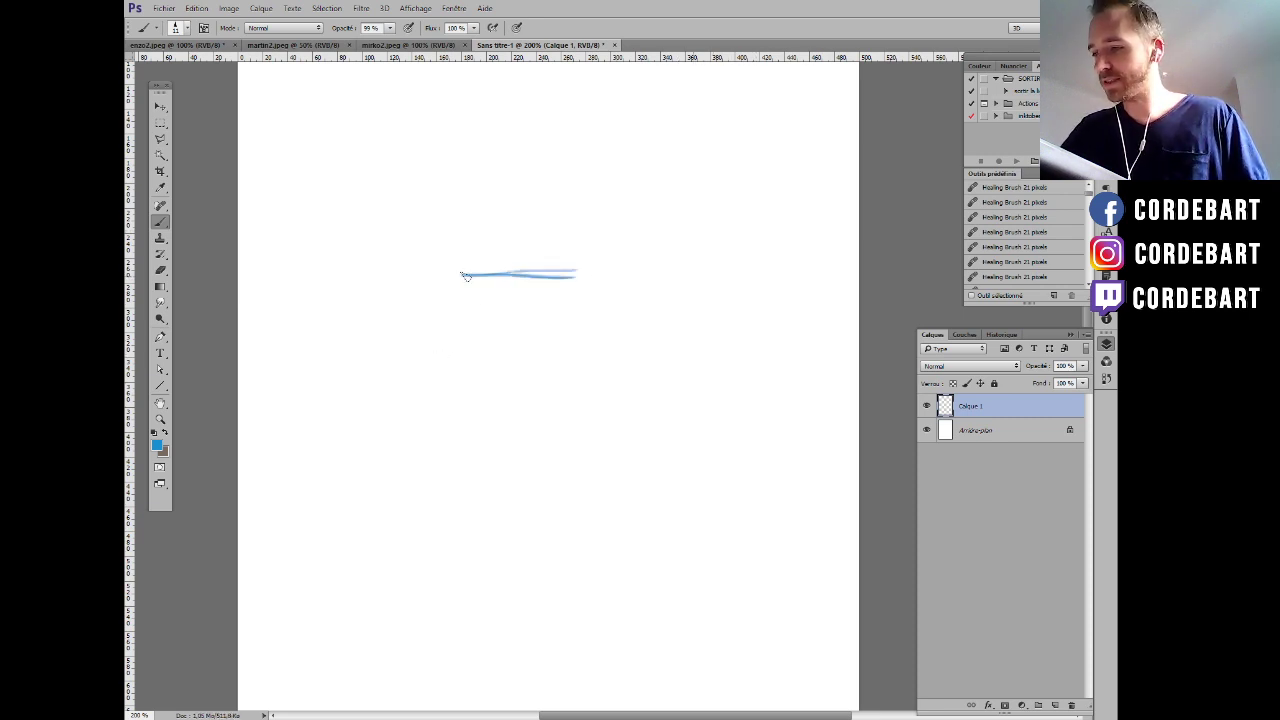
{"action": "mouse_move", "coordinate": [461, 274]}
{"action": "left_mouse_down"}
{"action": "mouse_move", "coordinate": [522, 325]}
{"action": "mouse_move", "coordinate": [512, 333]}
{"action": "mouse_move", "coordinate": [578, 306]}
{"action": "mouse_move", "coordinate": [580, 280]}
{"action": "mouse_move", "coordinate": [643, 261]}
{"action": "mouse_move", "coordinate": [486, 316]}
{"action": "mouse_move", "coordinate": [508, 268]}
{"action": "left_mouse_up"}
{"action": "scroll", "coordinate": [640, 260], "scroll_direction": "down", "scroll_amount": 2}
{"action": "scroll", "coordinate": [640, 260], "scroll_direction": "left", "scroll_amount": 1}
{"action": "mouse_move", "coordinate": [478, 316]}
{"action": "left_mouse_down"}
{"action": "mouse_move", "coordinate": [466, 267]}
{"action": "mouse_move", "coordinate": [507, 228]}
{"action": "mouse_move", "coordinate": [542, 266]}
{"action": "mouse_move", "coordinate": [541, 301]}
{"action": "mouse_move", "coordinate": [534, 262]}
{"action": "mouse_move", "coordinate": [523, 318]}
{"action": "mouse_move", "coordinate": [474, 310]}
{"action": "mouse_move", "coordinate": [513, 338]}
{"action": "mouse_move", "coordinate": [540, 312]}
{"action": "left_mouse_up"}
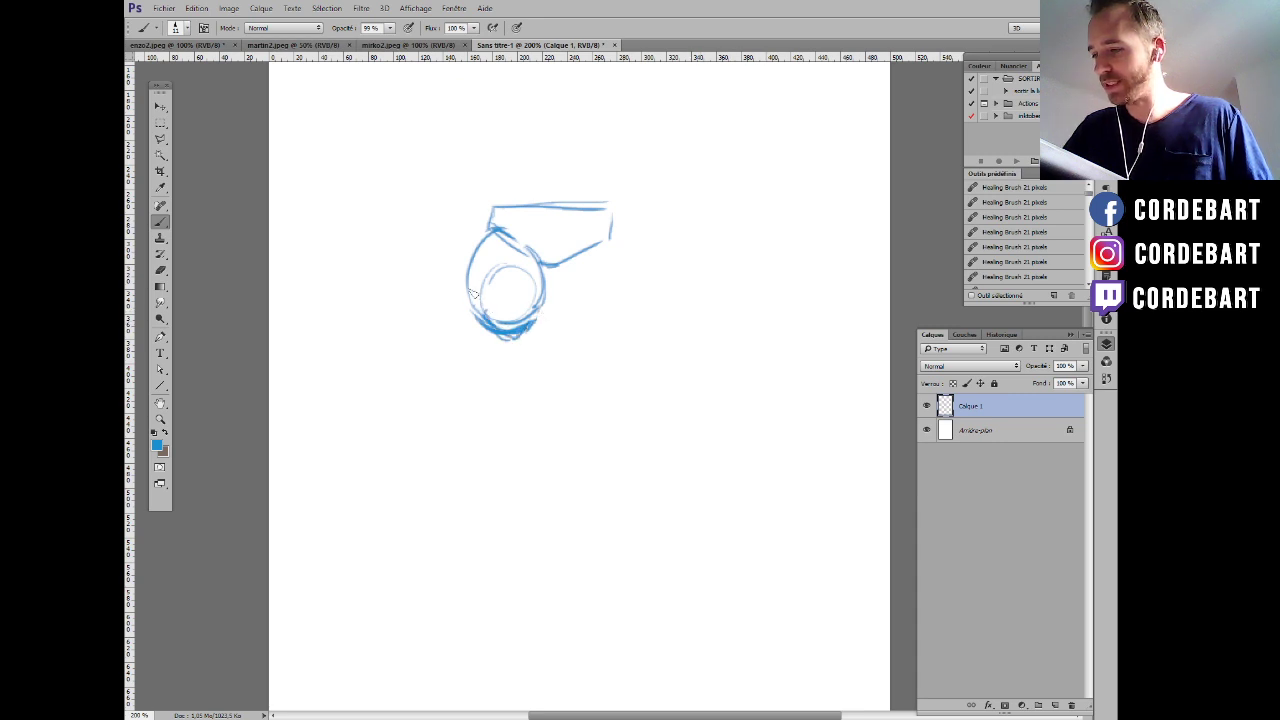
{"action": "mouse_move", "coordinate": [470, 278]}
{"action": "left_mouse_down"}
{"action": "mouse_move", "coordinate": [474, 318]}
{"action": "mouse_move", "coordinate": [469, 299]}
{"action": "mouse_move", "coordinate": [491, 334]}
{"action": "mouse_move", "coordinate": [537, 326]}
{"action": "mouse_move", "coordinate": [538, 301]}
{"action": "mouse_move", "coordinate": [470, 290]}
{"action": "mouse_move", "coordinate": [559, 270]}
{"action": "mouse_move", "coordinate": [553, 297]}
{"action": "mouse_move", "coordinate": [583, 333]}
{"action": "mouse_move", "coordinate": [601, 332]}
{"action": "mouse_move", "coordinate": [614, 320]}
{"action": "mouse_move", "coordinate": [607, 233]}
{"action": "mouse_move", "coordinate": [608, 336]}
{"action": "mouse_move", "coordinate": [591, 320]}
{"action": "mouse_move", "coordinate": [607, 314]}
{"action": "mouse_move", "coordinate": [567, 276]}
{"action": "mouse_move", "coordinate": [585, 273]}
{"action": "mouse_move", "coordinate": [614, 320]}
{"action": "mouse_move", "coordinate": [602, 271]}
{"action": "mouse_move", "coordinate": [603, 323]}
{"action": "mouse_move", "coordinate": [568, 311]}
{"action": "mouse_move", "coordinate": [614, 312]}
{"action": "mouse_move", "coordinate": [615, 289]}
{"action": "mouse_move", "coordinate": [583, 268]}
{"action": "mouse_move", "coordinate": [565, 333]}
{"action": "mouse_move", "coordinate": [564, 266]}
{"action": "mouse_move", "coordinate": [548, 286]}
{"action": "mouse_move", "coordinate": [561, 330]}
{"action": "mouse_move", "coordinate": [571, 260]}
{"action": "mouse_move", "coordinate": [546, 313]}
{"action": "mouse_move", "coordinate": [563, 267]}
{"action": "mouse_move", "coordinate": [566, 336]}
{"action": "mouse_move", "coordinate": [615, 330]}
{"action": "mouse_move", "coordinate": [602, 243]}
{"action": "left_mouse_up"}
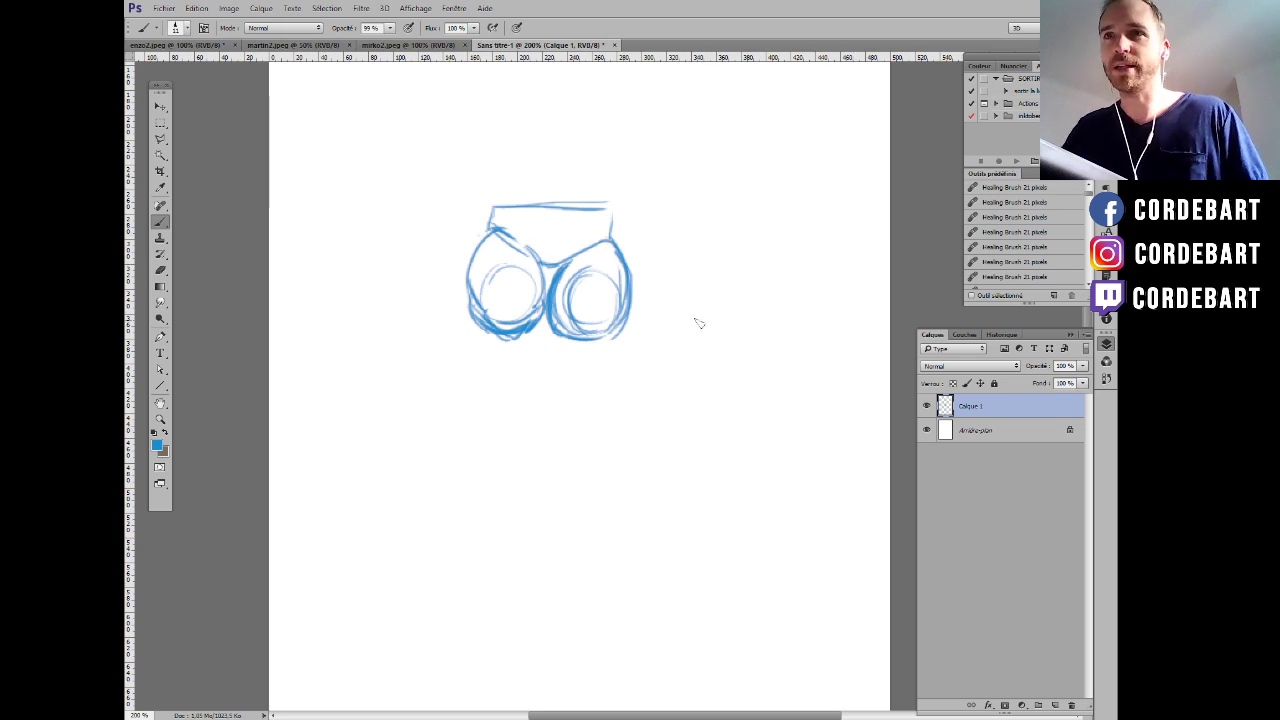
{"action": "left_click_drag", "start_coordinate": [699, 323], "coordinate": [680, 317]}
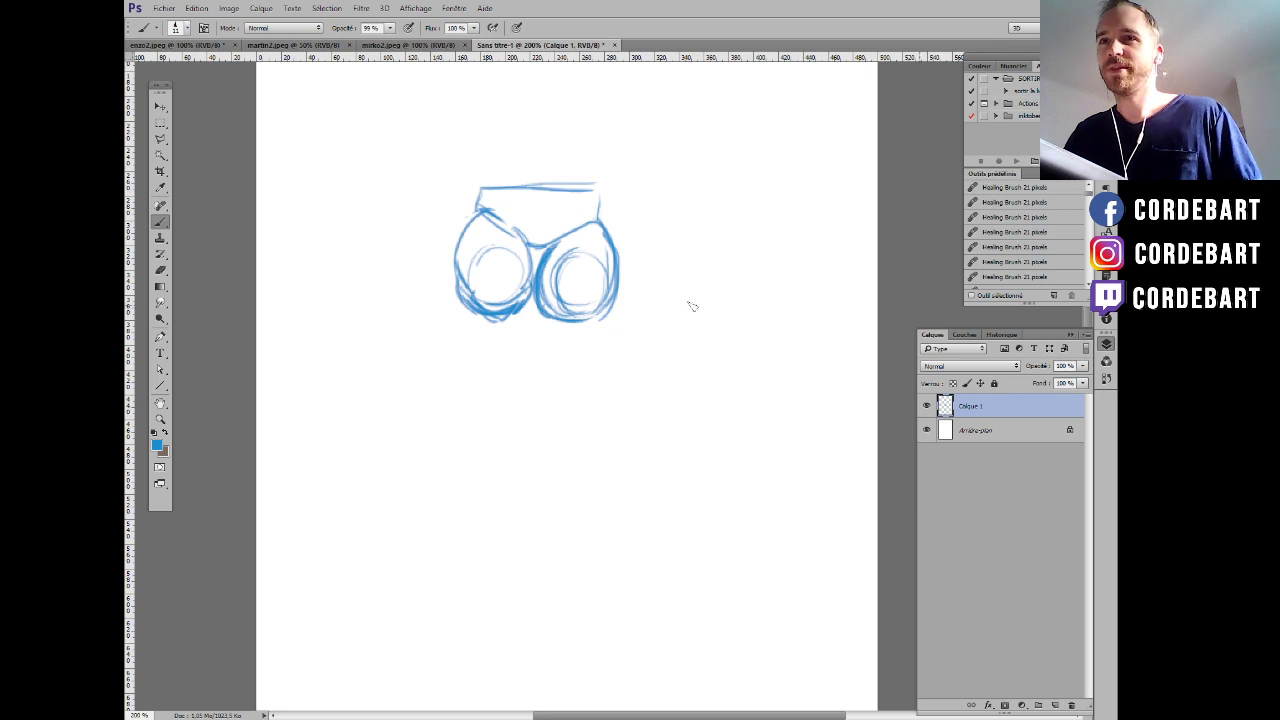
Extend the pelvis sketch upward into a waist, and sketch beside it a slanted leg with thigh, rounded knee, calf and foot.
{"action": "mouse_move", "coordinate": [679, 255]}
{"action": "left_mouse_down"}
{"action": "mouse_move", "coordinate": [665, 301]}
{"action": "mouse_move", "coordinate": [666, 347]}
{"action": "left_mouse_up"}
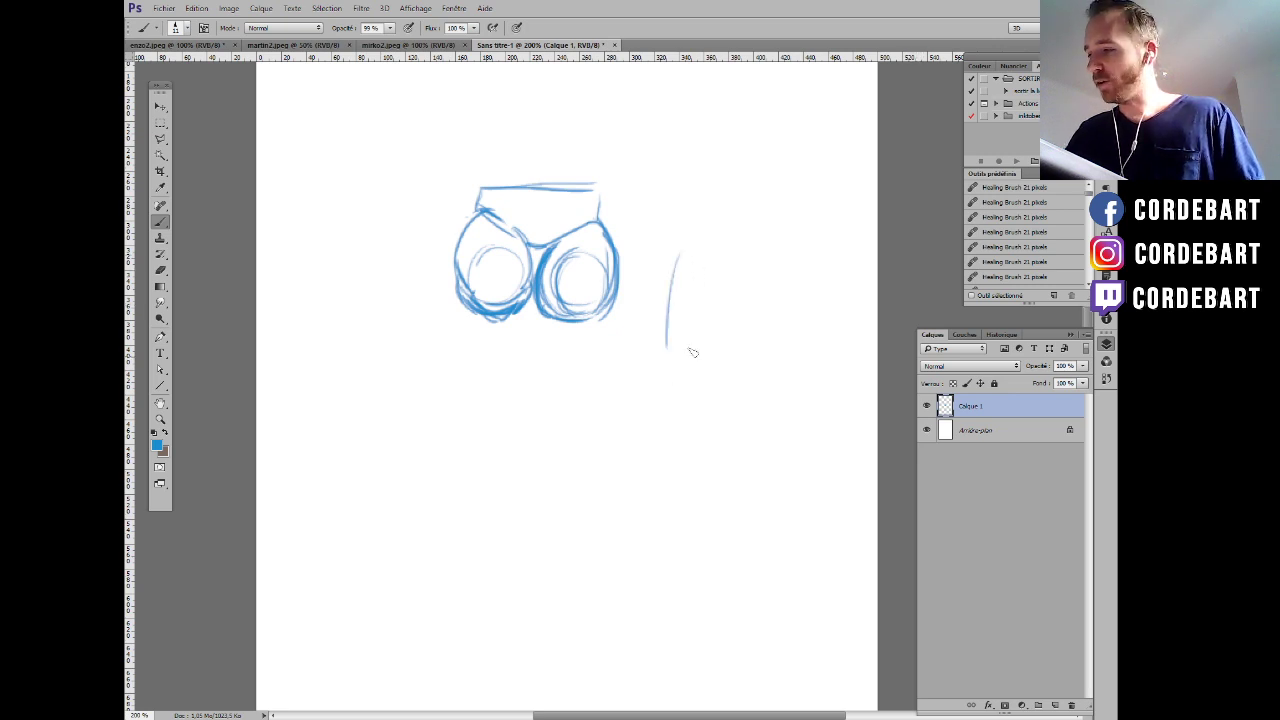
{"action": "mouse_move", "coordinate": [725, 252]}
{"action": "left_mouse_down"}
{"action": "mouse_move", "coordinate": [695, 347]}
{"action": "mouse_move", "coordinate": [667, 372]}
{"action": "mouse_move", "coordinate": [687, 366]}
{"action": "mouse_move", "coordinate": [667, 347]}
{"action": "mouse_move", "coordinate": [701, 345]}
{"action": "mouse_move", "coordinate": [678, 374]}
{"action": "left_mouse_up"}
{"action": "left_click_drag", "start_coordinate": [480, 212], "coordinate": [493, 160]}
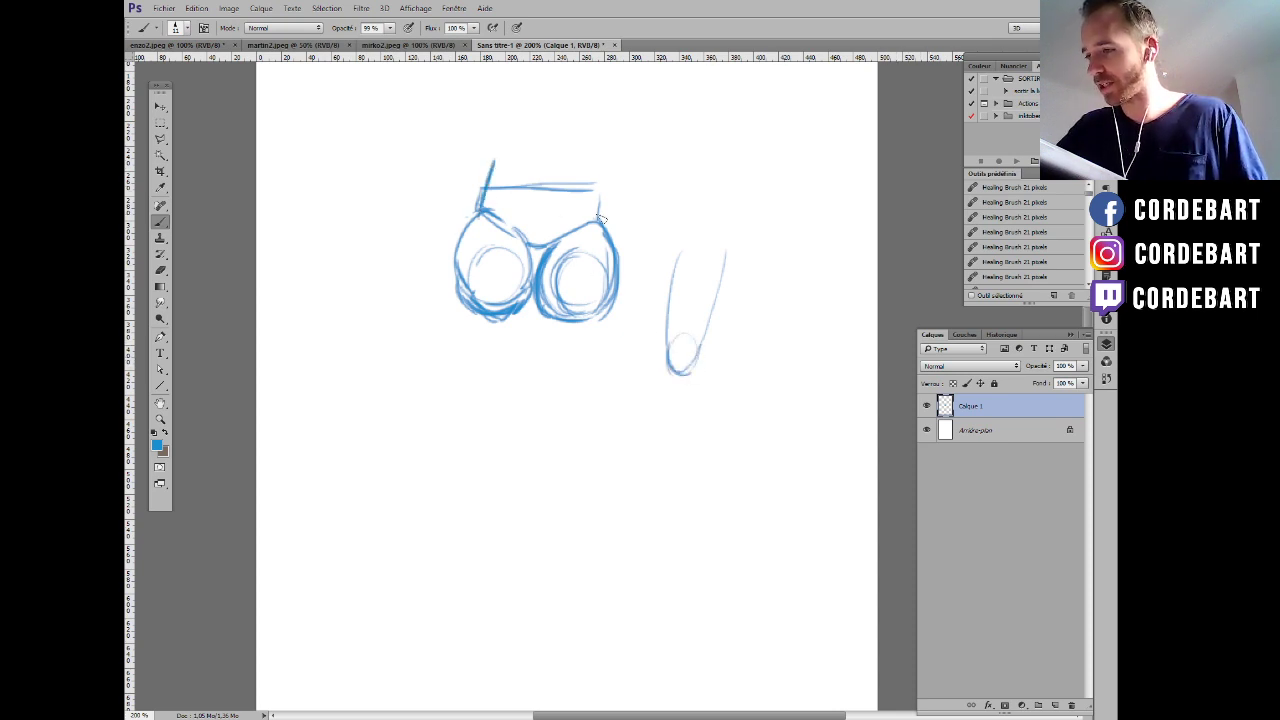
{"action": "left_click_drag", "start_coordinate": [602, 218], "coordinate": [598, 142]}
{"action": "left_click_drag", "start_coordinate": [500, 162], "coordinate": [495, 128]}
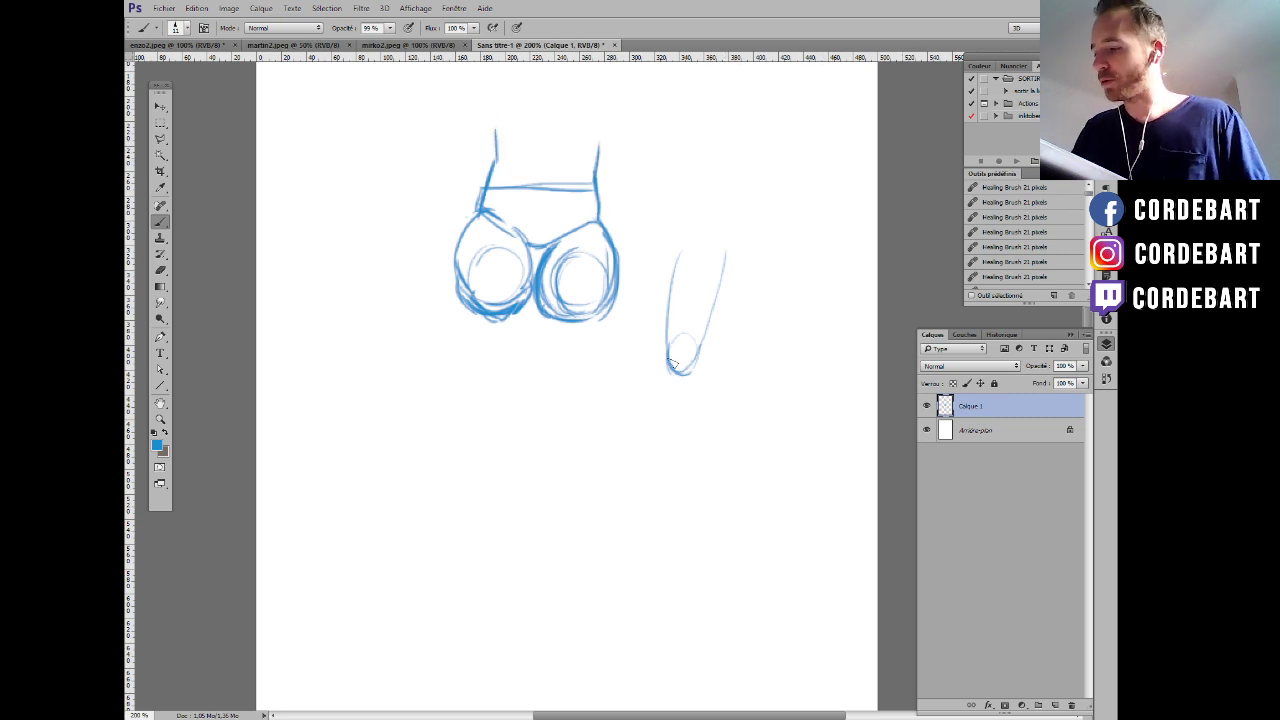
{"action": "mouse_move", "coordinate": [664, 350]}
{"action": "left_mouse_down"}
{"action": "mouse_move", "coordinate": [666, 436]}
{"action": "mouse_move", "coordinate": [694, 392]}
{"action": "mouse_move", "coordinate": [696, 356]}
{"action": "left_mouse_up"}
{"action": "mouse_move", "coordinate": [654, 412]}
{"action": "left_mouse_down"}
{"action": "mouse_move", "coordinate": [661, 444]}
{"action": "mouse_move", "coordinate": [667, 429]}
{"action": "mouse_move", "coordinate": [627, 483]}
{"action": "mouse_move", "coordinate": [655, 432]}
{"action": "mouse_move", "coordinate": [629, 484]}
{"action": "mouse_move", "coordinate": [644, 501]}
{"action": "mouse_move", "coordinate": [658, 499]}
{"action": "mouse_move", "coordinate": [665, 440]}
{"action": "left_mouse_up"}
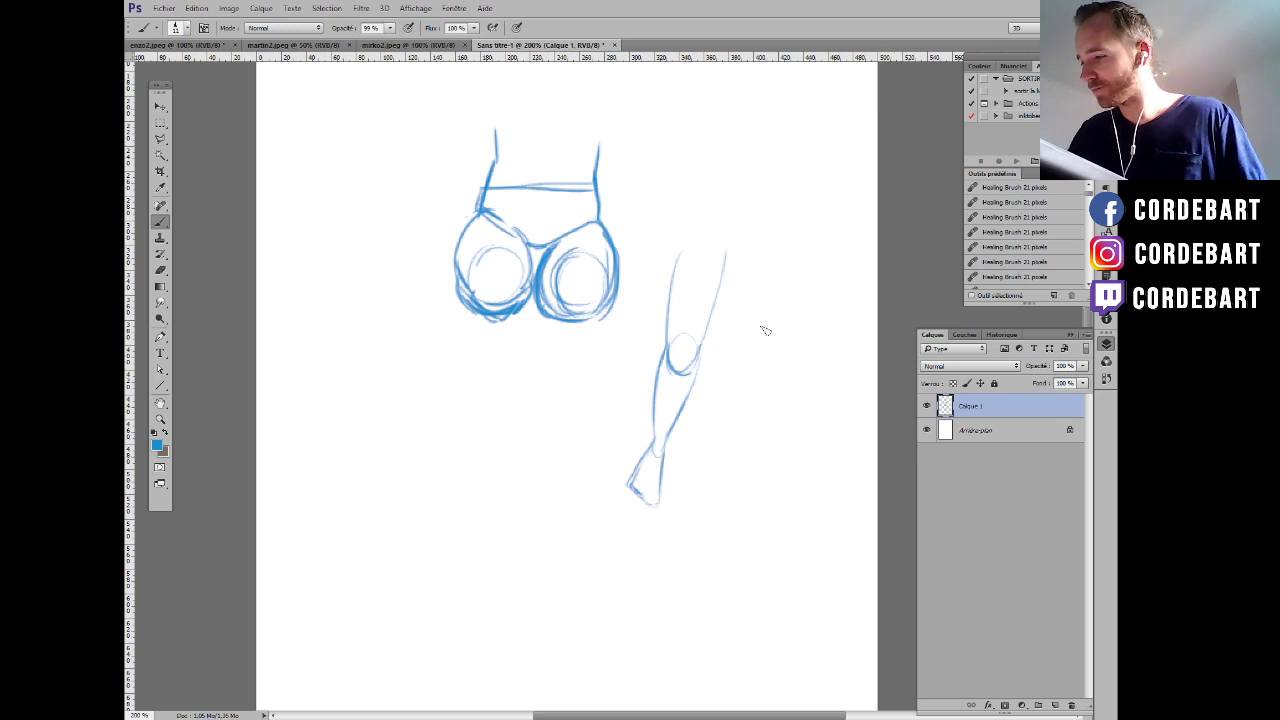
Sketch a second leg with a knee oval, tapered calf and foot beside the first, plus short contour curves above the pair.
{"action": "left_click_drag", "start_coordinate": [763, 258], "coordinate": [776, 382]}
{"action": "mouse_move", "coordinate": [766, 330]}
{"action": "left_mouse_down"}
{"action": "mouse_move", "coordinate": [777, 388]}
{"action": "mouse_move", "coordinate": [789, 391]}
{"action": "mouse_move", "coordinate": [805, 335]}
{"action": "mouse_move", "coordinate": [807, 349]}
{"action": "mouse_move", "coordinate": [805, 267]}
{"action": "mouse_move", "coordinate": [807, 342]}
{"action": "left_mouse_up"}
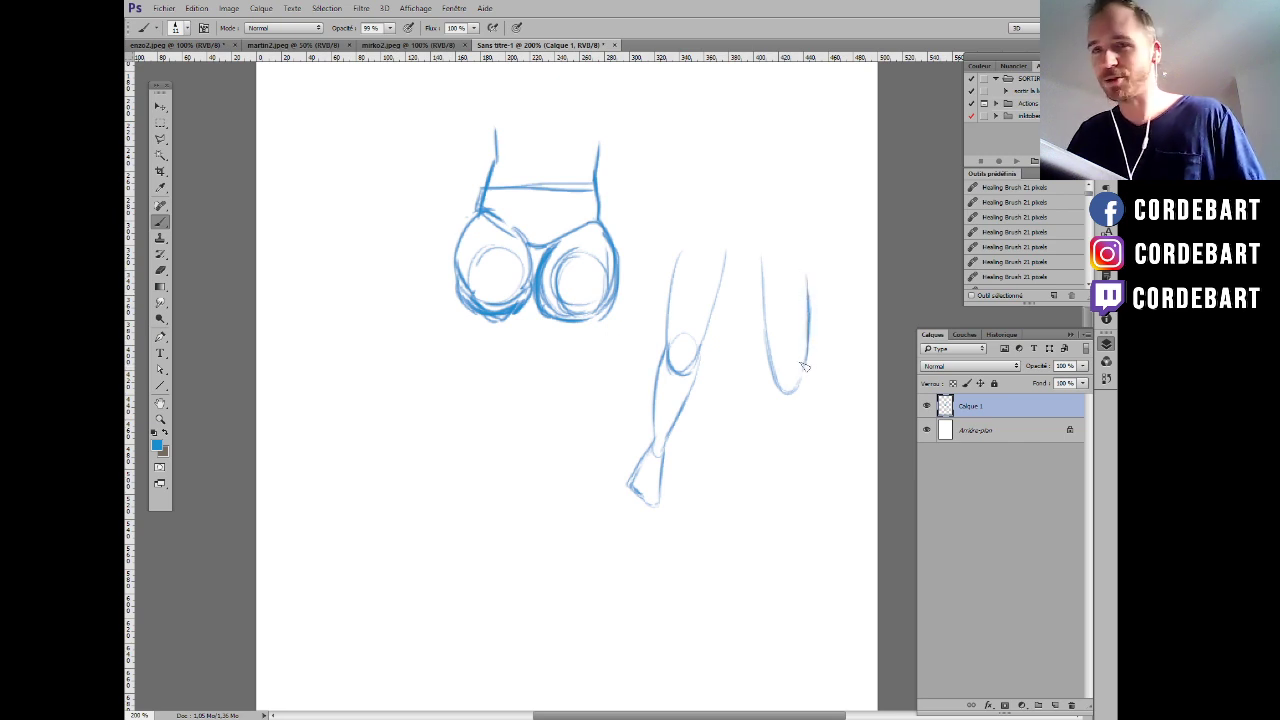
{"action": "mouse_move", "coordinate": [806, 387]}
{"action": "left_mouse_down"}
{"action": "mouse_move", "coordinate": [792, 352]}
{"action": "mouse_move", "coordinate": [780, 393]}
{"action": "mouse_move", "coordinate": [784, 371]}
{"action": "mouse_move", "coordinate": [791, 387]}
{"action": "mouse_move", "coordinate": [799, 363]}
{"action": "mouse_move", "coordinate": [781, 389]}
{"action": "mouse_move", "coordinate": [763, 371]}
{"action": "mouse_move", "coordinate": [751, 450]}
{"action": "mouse_move", "coordinate": [763, 454]}
{"action": "mouse_move", "coordinate": [796, 394]}
{"action": "left_mouse_up"}
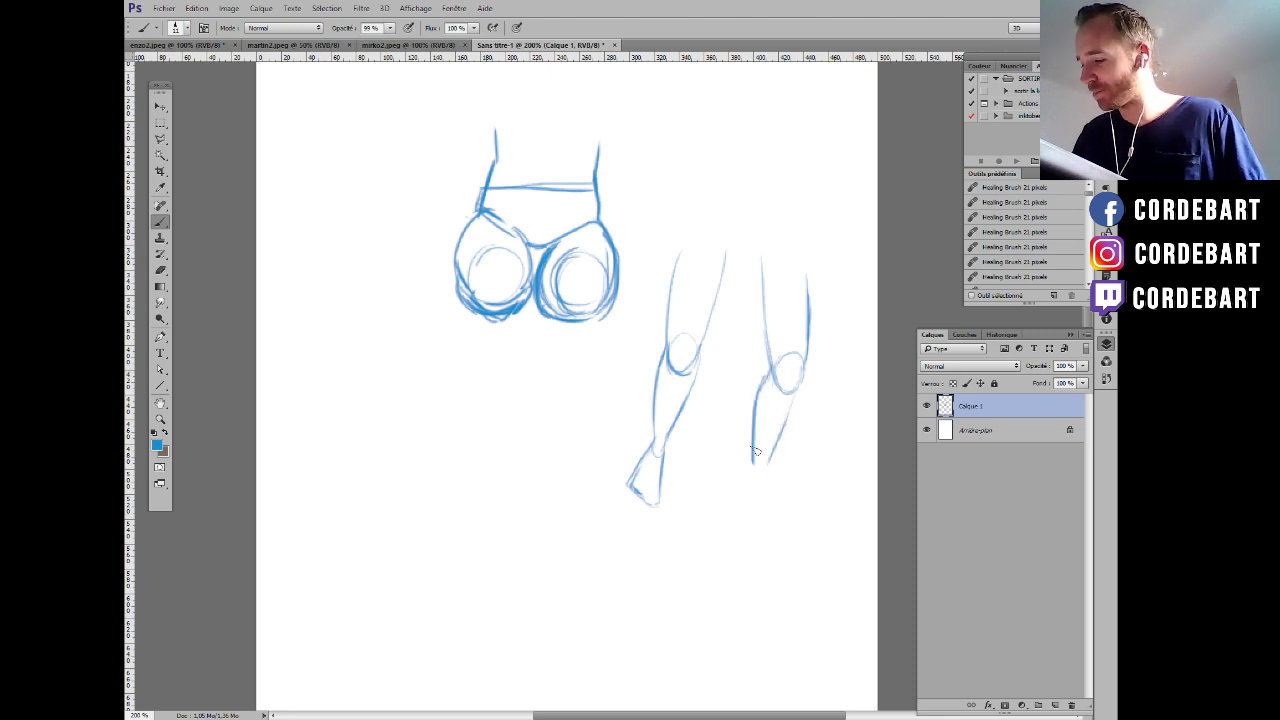
{"action": "mouse_move", "coordinate": [768, 460]}
{"action": "left_mouse_down"}
{"action": "mouse_move", "coordinate": [740, 481]}
{"action": "mouse_move", "coordinate": [751, 492]}
{"action": "mouse_move", "coordinate": [748, 461]}
{"action": "mouse_move", "coordinate": [756, 517]}
{"action": "mouse_move", "coordinate": [772, 528]}
{"action": "mouse_move", "coordinate": [765, 463]}
{"action": "mouse_move", "coordinate": [773, 516]}
{"action": "mouse_move", "coordinate": [750, 489]}
{"action": "mouse_move", "coordinate": [761, 523]}
{"action": "mouse_move", "coordinate": [749, 494]}
{"action": "mouse_move", "coordinate": [773, 532]}
{"action": "left_mouse_up"}
{"action": "mouse_move", "coordinate": [768, 372]}
{"action": "left_mouse_down"}
{"action": "mouse_move", "coordinate": [754, 277]}
{"action": "mouse_move", "coordinate": [770, 357]}
{"action": "mouse_move", "coordinate": [754, 309]}
{"action": "mouse_move", "coordinate": [766, 341]}
{"action": "left_mouse_up"}
{"action": "left_click_drag", "start_coordinate": [784, 390], "coordinate": [793, 390]}
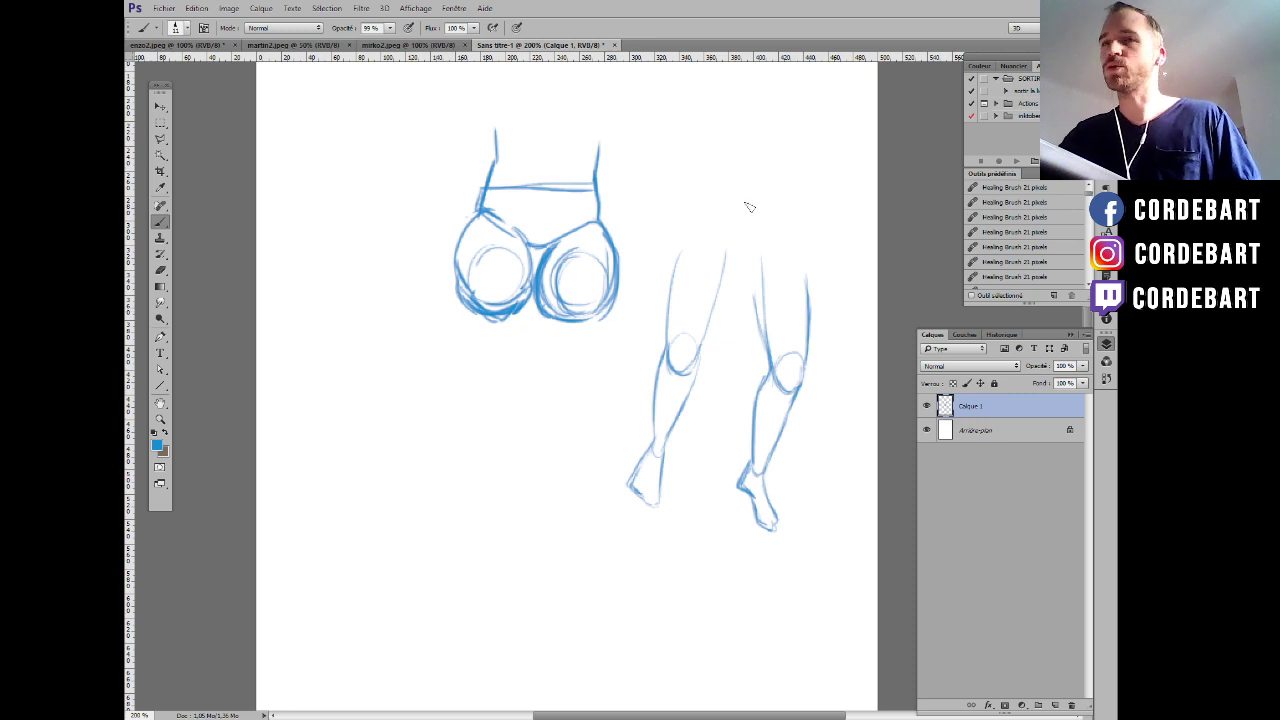
{"action": "left_click_drag", "start_coordinate": [660, 166], "coordinate": [632, 212]}
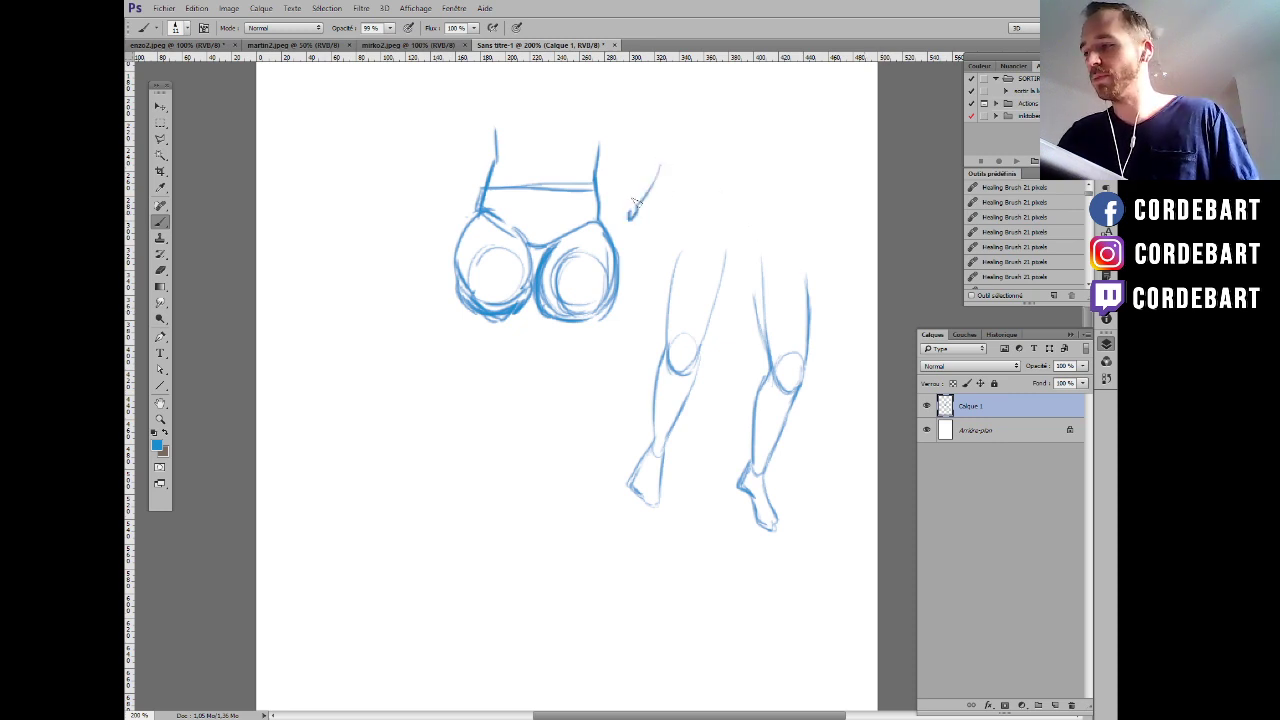
{"action": "left_click_drag", "start_coordinate": [713, 174], "coordinate": [748, 252]}
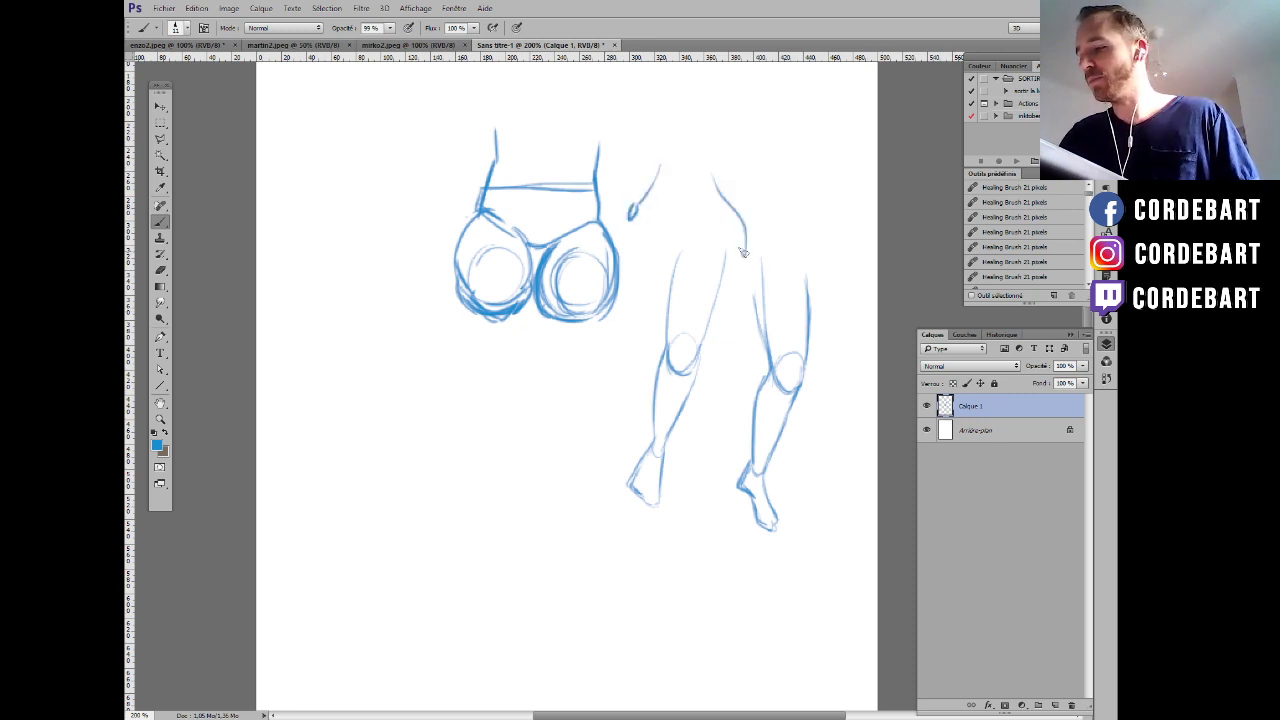
Sketch a straight front-view leg beneath the pelvis, with a rounded knee and a calf narrowing towards the ankle.
{"action": "mouse_move", "coordinate": [511, 400]}
{"action": "left_mouse_down"}
{"action": "mouse_move", "coordinate": [526, 516]}
{"action": "mouse_move", "coordinate": [548, 401]}
{"action": "left_mouse_up"}
{"action": "mouse_move", "coordinate": [536, 525]}
{"action": "left_mouse_down"}
{"action": "mouse_move", "coordinate": [522, 494]}
{"action": "mouse_move", "coordinate": [543, 491]}
{"action": "mouse_move", "coordinate": [551, 503]}
{"action": "mouse_move", "coordinate": [526, 509]}
{"action": "mouse_move", "coordinate": [516, 533]}
{"action": "mouse_move", "coordinate": [521, 622]}
{"action": "left_mouse_up"}
{"action": "key", "text": "l"}
{"action": "key", "text": "ctrl+d"}
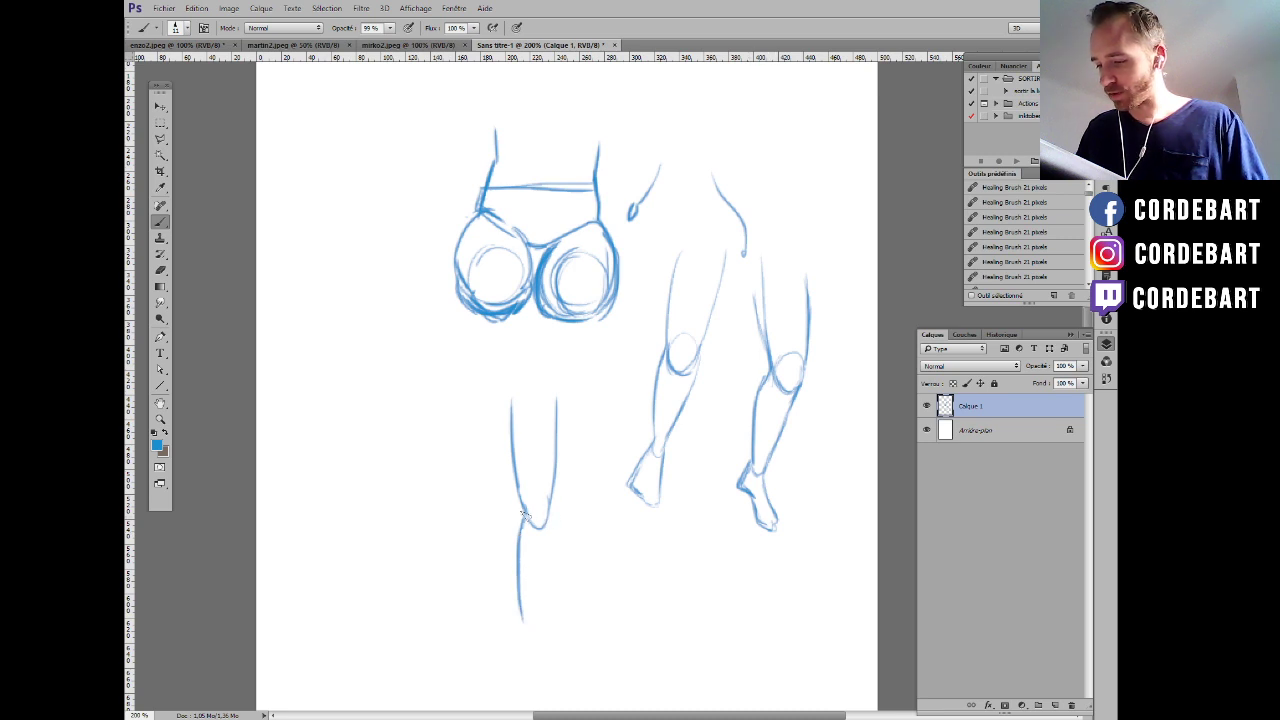
{"action": "mouse_move", "coordinate": [522, 506]}
{"action": "left_mouse_down"}
{"action": "mouse_move", "coordinate": [538, 612]}
{"action": "mouse_move", "coordinate": [554, 500]}
{"action": "mouse_move", "coordinate": [547, 588]}
{"action": "left_mouse_up"}
{"action": "left_click_drag", "start_coordinate": [552, 536], "coordinate": [540, 620]}
Sketch a slimmer limb around a central bone line with a small joint oval, adding tapered volumes and a foot.
{"action": "left_click_drag", "start_coordinate": [424, 368], "coordinate": [449, 540]}
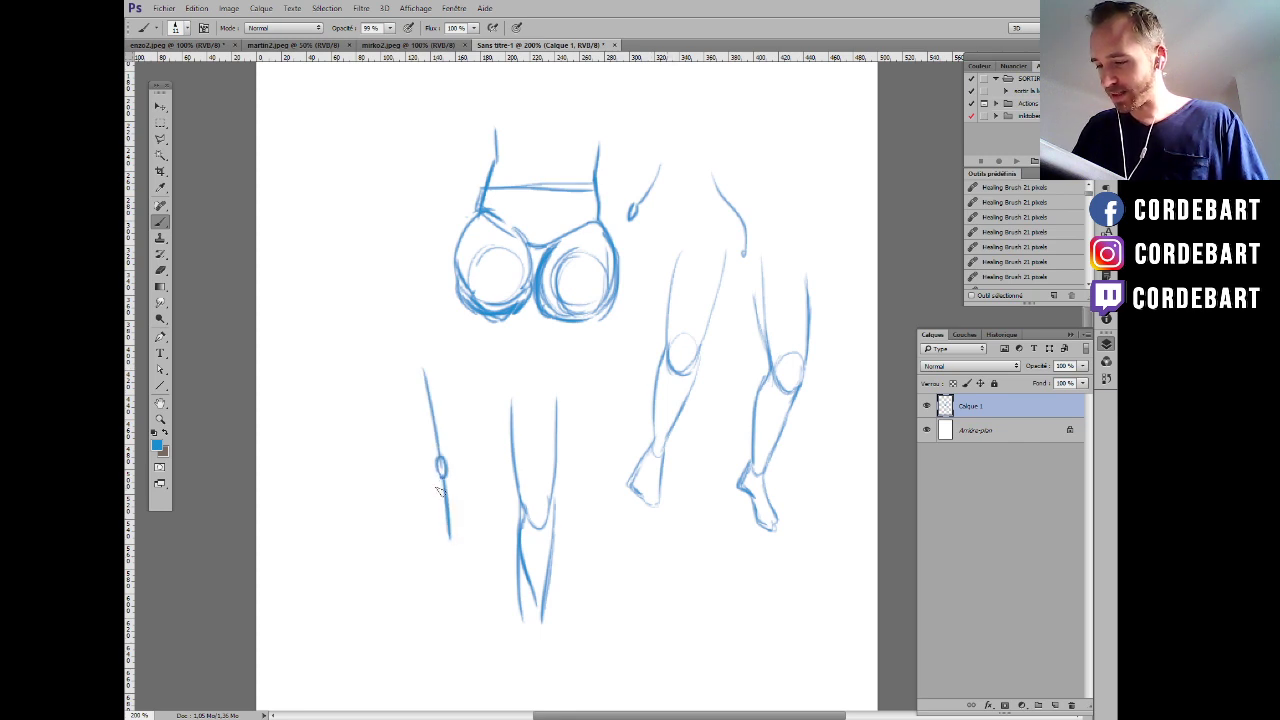
{"action": "mouse_move", "coordinate": [432, 478]}
{"action": "left_mouse_down"}
{"action": "mouse_move", "coordinate": [451, 543]}
{"action": "mouse_move", "coordinate": [458, 490]}
{"action": "left_mouse_up"}
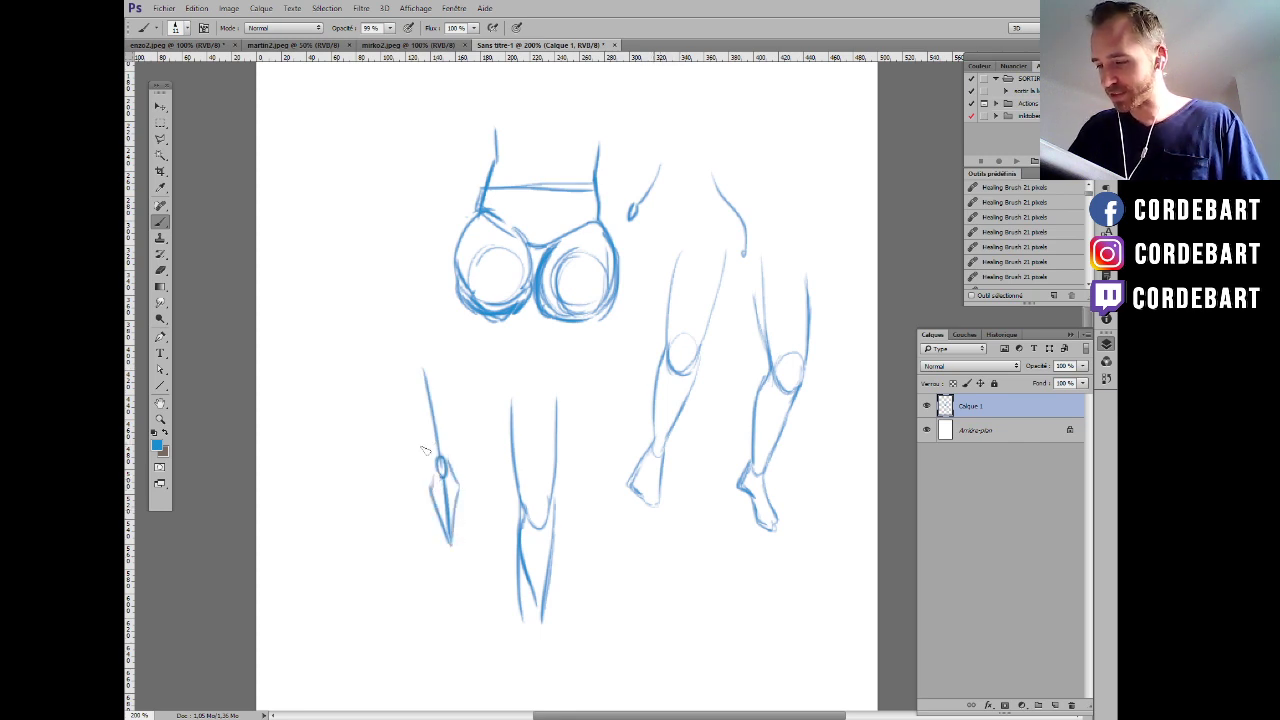
{"action": "left_click_drag", "start_coordinate": [418, 414], "coordinate": [432, 466]}
{"action": "mouse_move", "coordinate": [410, 380]}
{"action": "left_mouse_down"}
{"action": "mouse_move", "coordinate": [430, 460]}
{"action": "mouse_move", "coordinate": [456, 472]}
{"action": "left_mouse_up"}
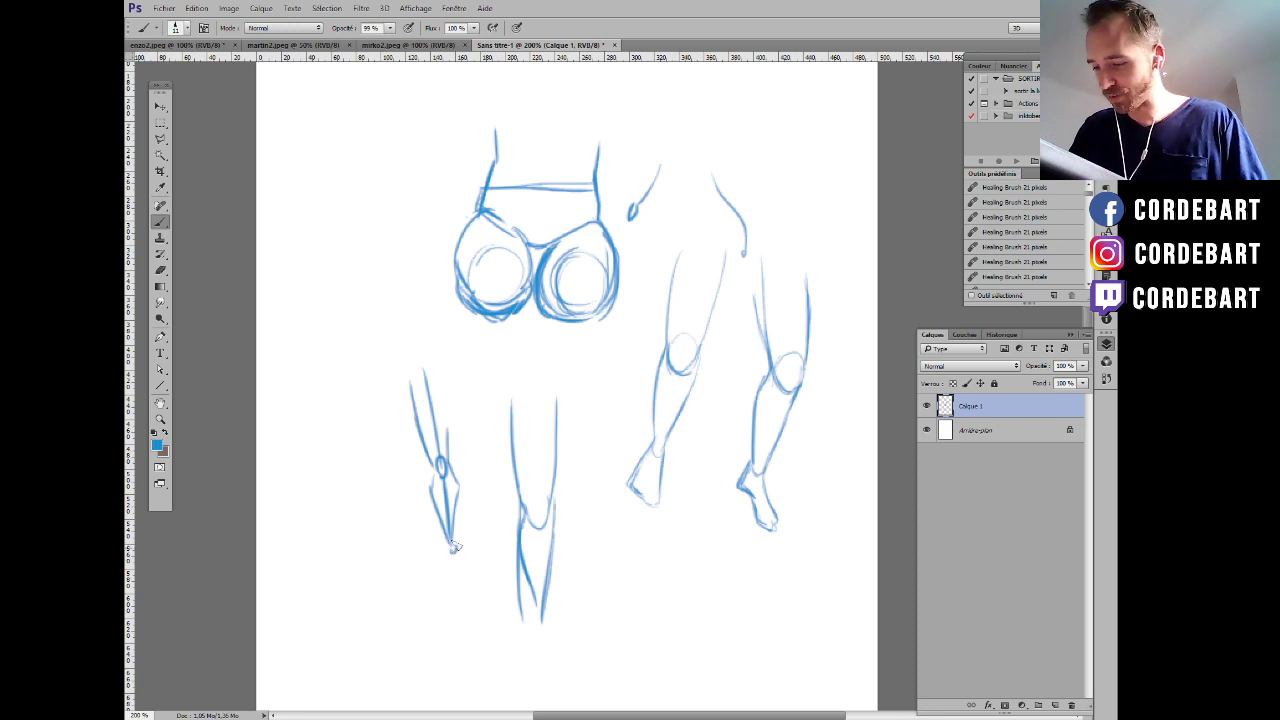
{"action": "mouse_move", "coordinate": [453, 547]}
{"action": "left_mouse_down"}
{"action": "mouse_move", "coordinate": [462, 584]}
{"action": "mouse_move", "coordinate": [447, 577]}
{"action": "mouse_move", "coordinate": [461, 581]}
{"action": "left_mouse_up"}
{"action": "mouse_move", "coordinate": [434, 472]}
{"action": "left_mouse_down"}
{"action": "mouse_move", "coordinate": [454, 556]}
{"action": "mouse_move", "coordinate": [460, 546]}
{"action": "left_mouse_up"}
{"action": "left_click_drag", "start_coordinate": [450, 453], "coordinate": [448, 378]}
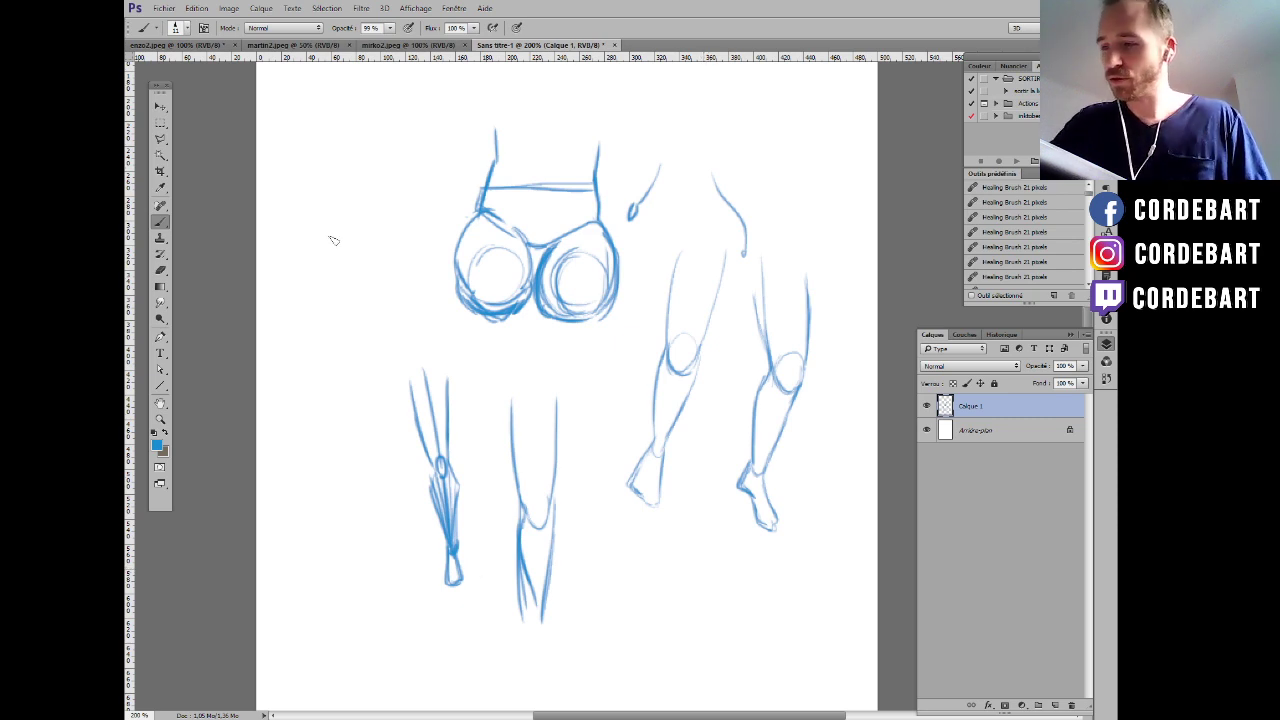
Sketch a small full figure beside the pelvis, with an oval head, shoulders, raised arm, tapered torso, hips and two legs.
{"action": "left_click_drag", "start_coordinate": [332, 238], "coordinate": [308, 254]}
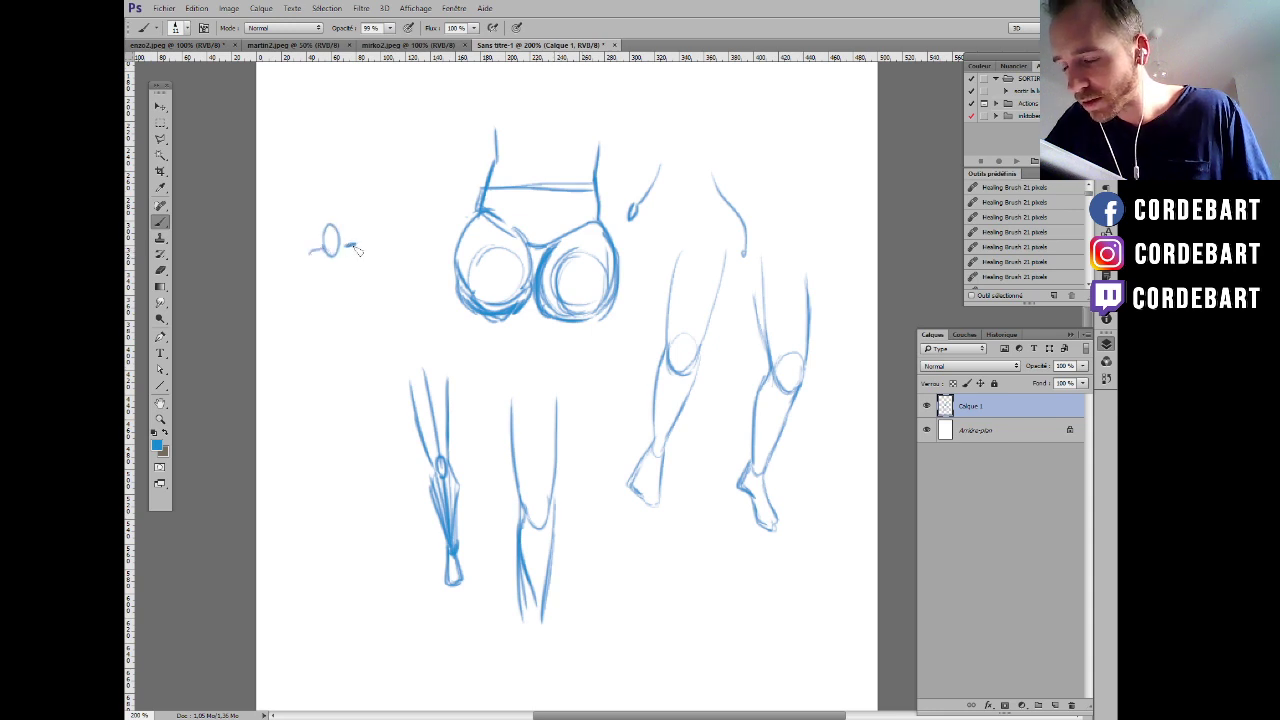
{"action": "mouse_move", "coordinate": [360, 212]}
{"action": "left_mouse_down"}
{"action": "mouse_move", "coordinate": [373, 278]}
{"action": "mouse_move", "coordinate": [312, 270]}
{"action": "mouse_move", "coordinate": [352, 267]}
{"action": "left_mouse_up"}
{"action": "mouse_move", "coordinate": [318, 276]}
{"action": "left_mouse_down"}
{"action": "mouse_move", "coordinate": [338, 296]}
{"action": "mouse_move", "coordinate": [356, 292]}
{"action": "mouse_move", "coordinate": [360, 256]}
{"action": "mouse_move", "coordinate": [360, 280]}
{"action": "mouse_move", "coordinate": [334, 310]}
{"action": "mouse_move", "coordinate": [352, 370]}
{"action": "left_mouse_up"}
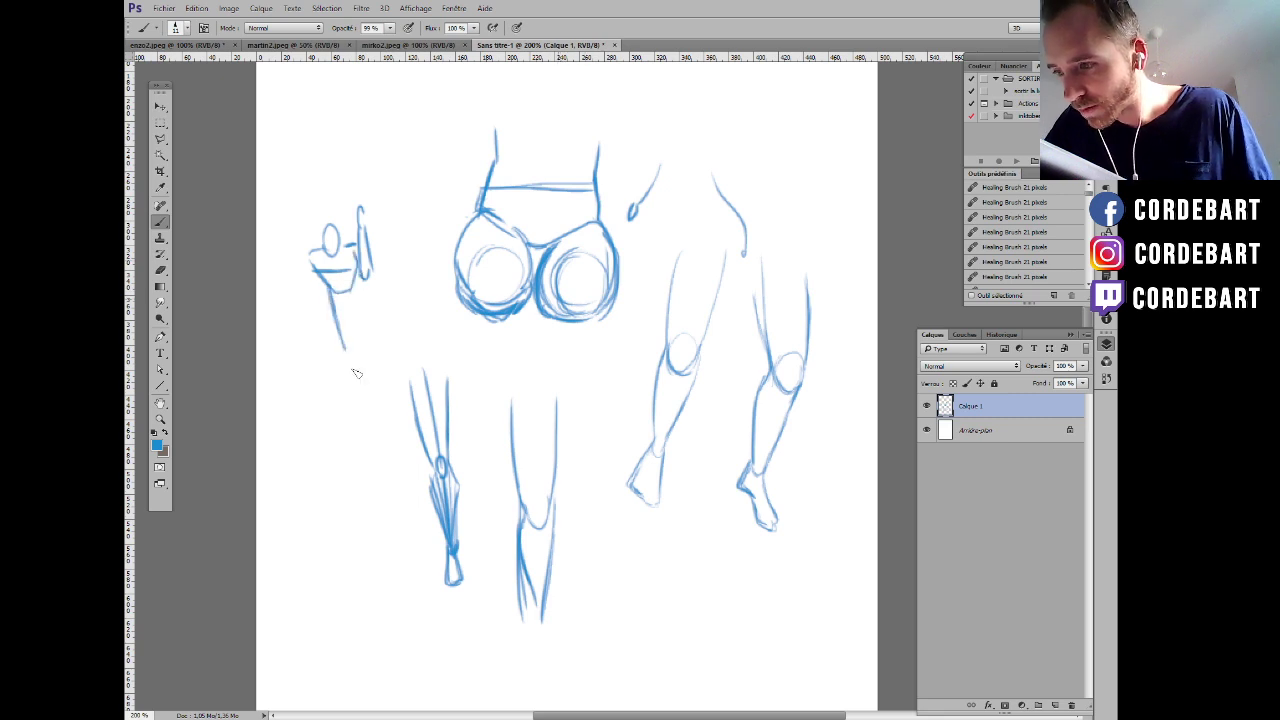
{"action": "mouse_move", "coordinate": [342, 322]}
{"action": "left_mouse_down"}
{"action": "mouse_move", "coordinate": [354, 372]}
{"action": "mouse_move", "coordinate": [346, 362]}
{"action": "mouse_move", "coordinate": [365, 340]}
{"action": "mouse_move", "coordinate": [390, 350]}
{"action": "mouse_move", "coordinate": [378, 325]}
{"action": "left_mouse_up"}
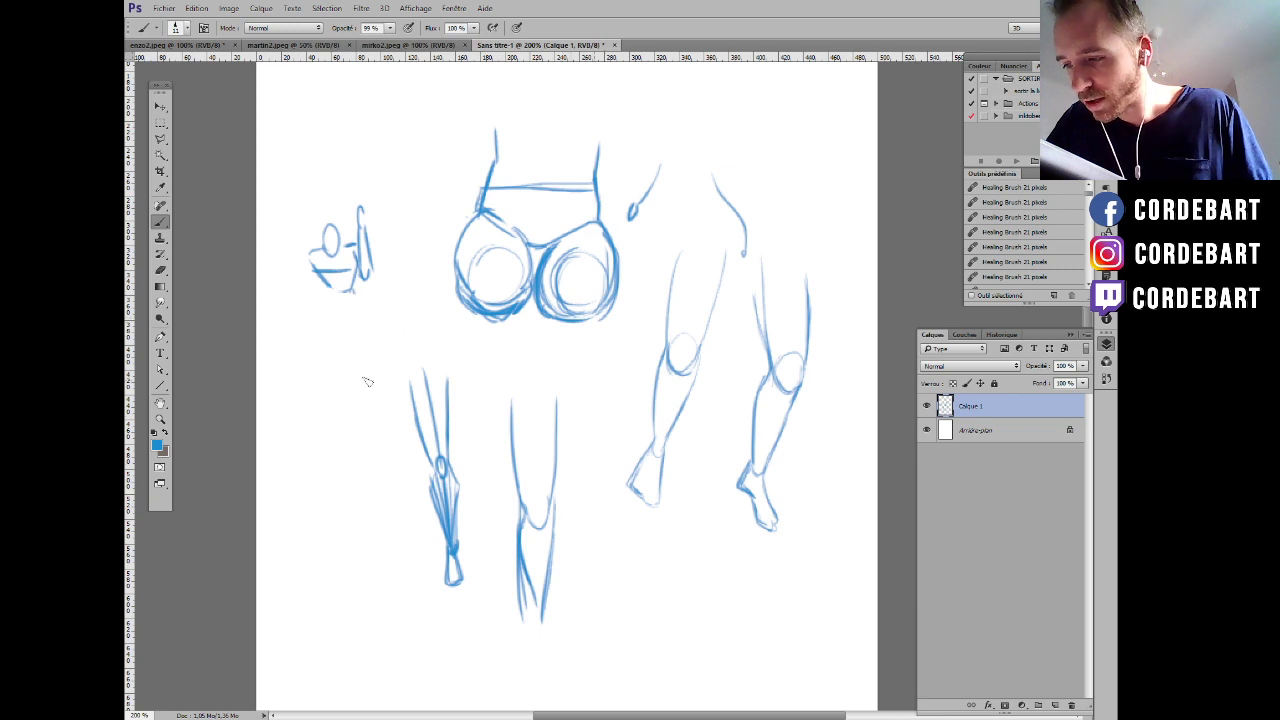
{"action": "mouse_move", "coordinate": [328, 282]}
{"action": "left_mouse_down"}
{"action": "mouse_move", "coordinate": [352, 300]}
{"action": "mouse_move", "coordinate": [330, 312]}
{"action": "mouse_move", "coordinate": [329, 357]}
{"action": "mouse_move", "coordinate": [325, 320]}
{"action": "mouse_move", "coordinate": [333, 392]}
{"action": "mouse_move", "coordinate": [328, 306]}
{"action": "mouse_move", "coordinate": [366, 344]}
{"action": "mouse_move", "coordinate": [356, 318]}
{"action": "mouse_move", "coordinate": [372, 369]}
{"action": "left_mouse_up"}
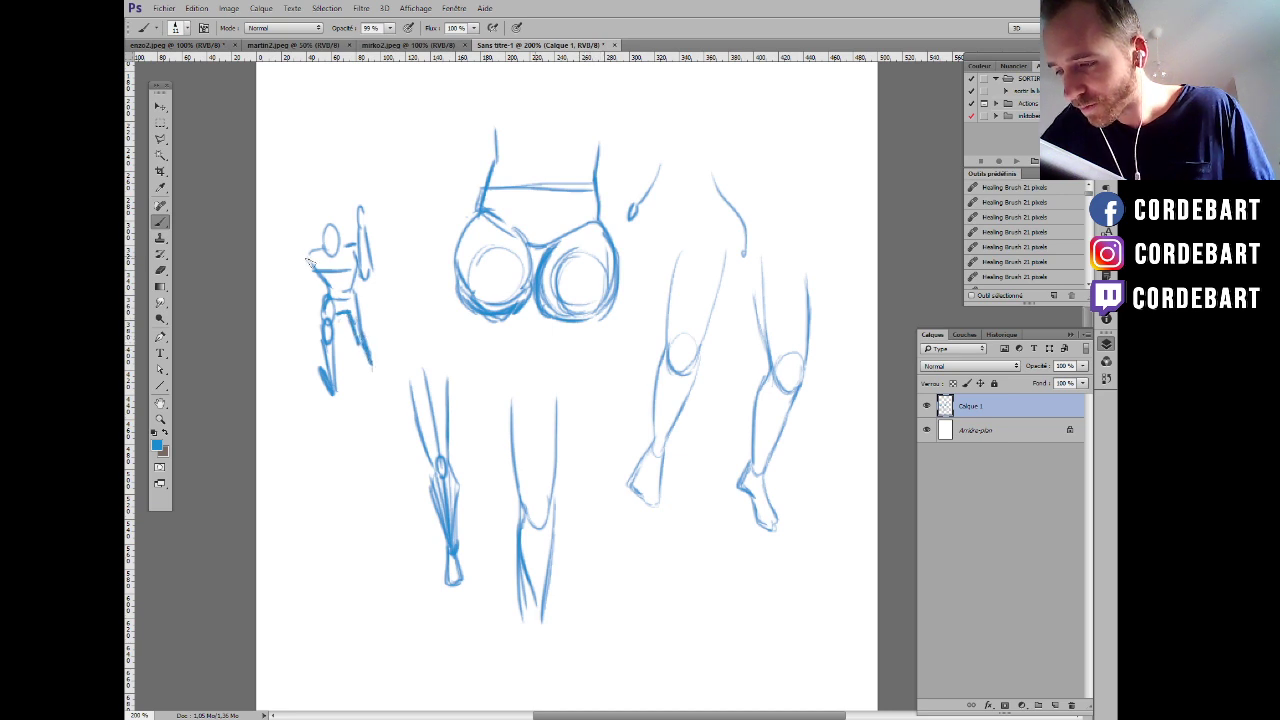
Add the lowered arm to the small figure and reinforce the volumes of its hips and legs.
{"action": "mouse_move", "coordinate": [308, 256]}
{"action": "left_mouse_down"}
{"action": "mouse_move", "coordinate": [312, 287]}
{"action": "mouse_move", "coordinate": [366, 350]}
{"action": "left_mouse_up"}
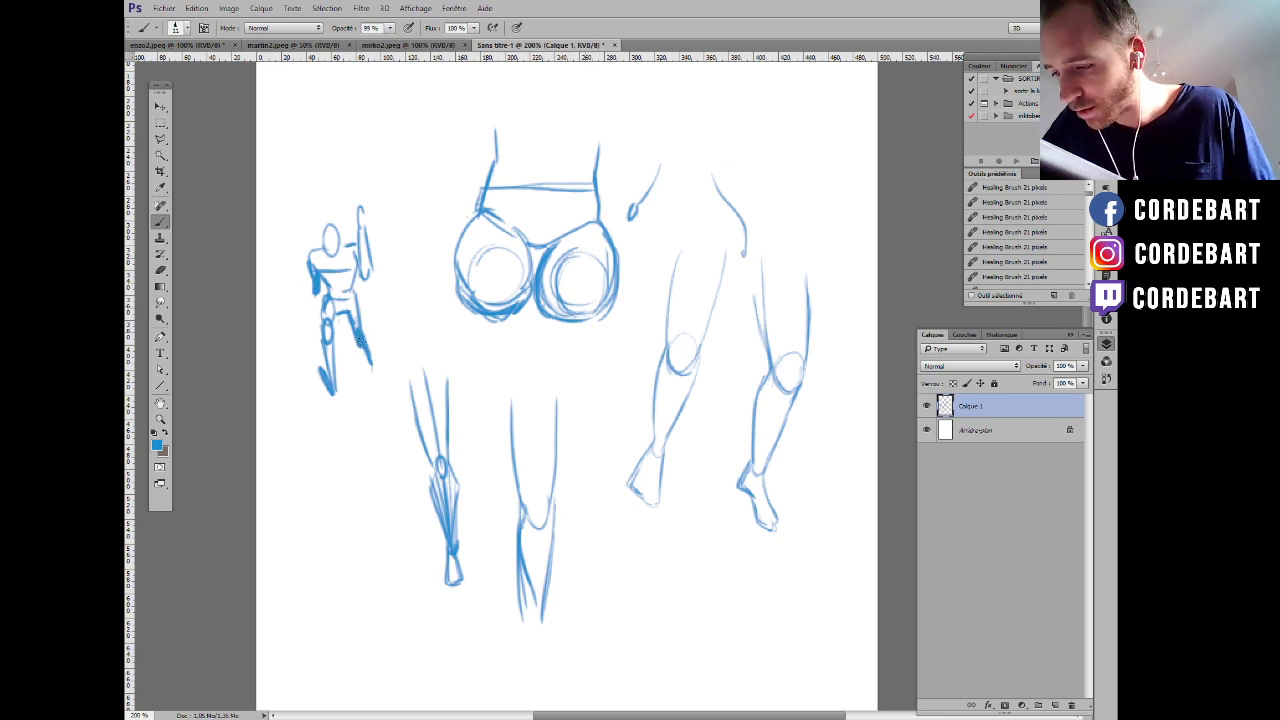
{"action": "mouse_move", "coordinate": [330, 304]}
{"action": "left_mouse_down"}
{"action": "mouse_move", "coordinate": [338, 336]}
{"action": "mouse_move", "coordinate": [344, 316]}
{"action": "left_mouse_up"}
{"action": "left_click_drag", "start_coordinate": [364, 234], "coordinate": [368, 244]}
{"action": "left_click_drag", "start_coordinate": [316, 288], "coordinate": [326, 302]}
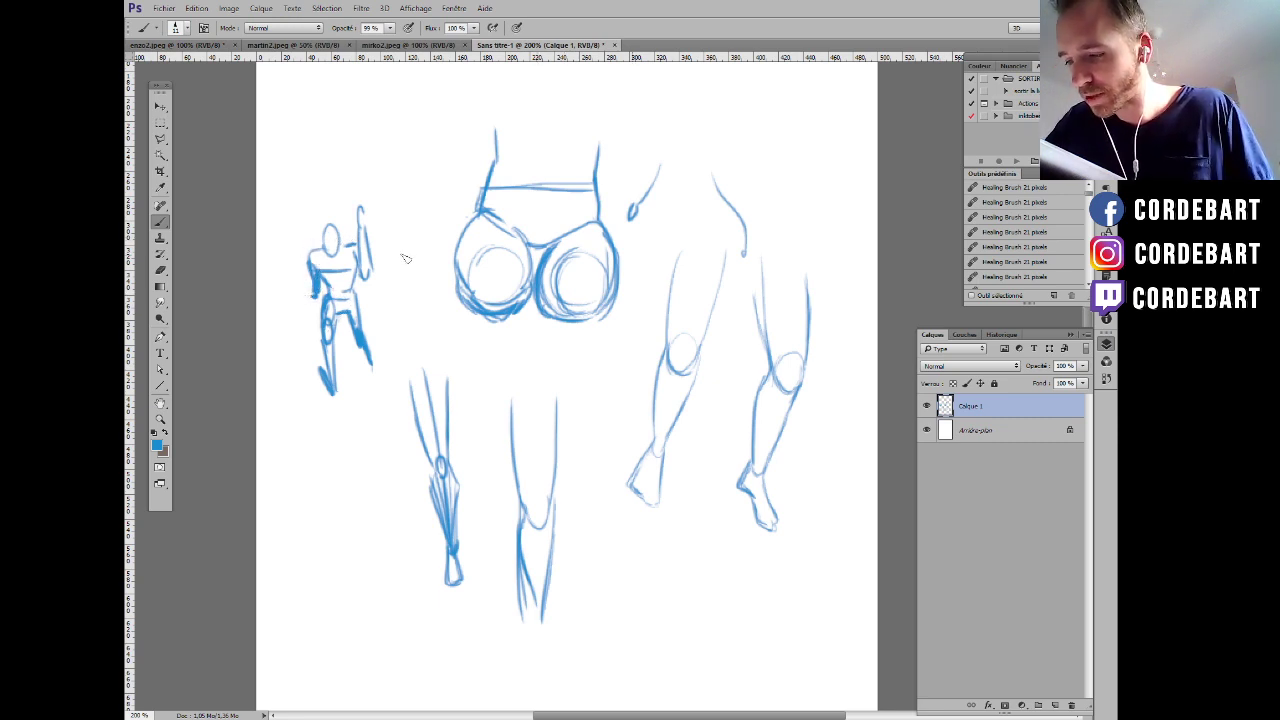
Redraw the small figure's raised arm as a bent upper arm and forearm with a marked elbow.
{"action": "left_click_drag", "start_coordinate": [374, 276], "coordinate": [364, 236]}
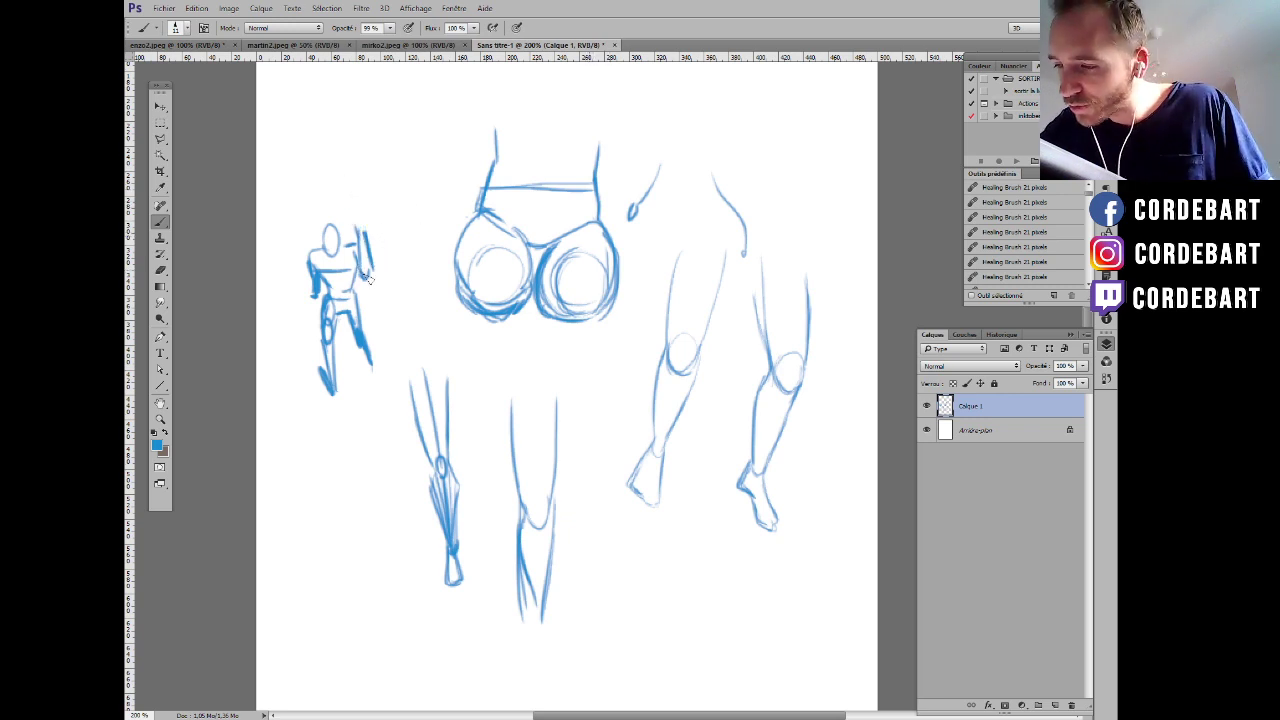
{"action": "mouse_move", "coordinate": [370, 284]}
{"action": "left_mouse_down"}
{"action": "mouse_move", "coordinate": [372, 264]}
{"action": "mouse_move", "coordinate": [338, 228]}
{"action": "left_mouse_up"}
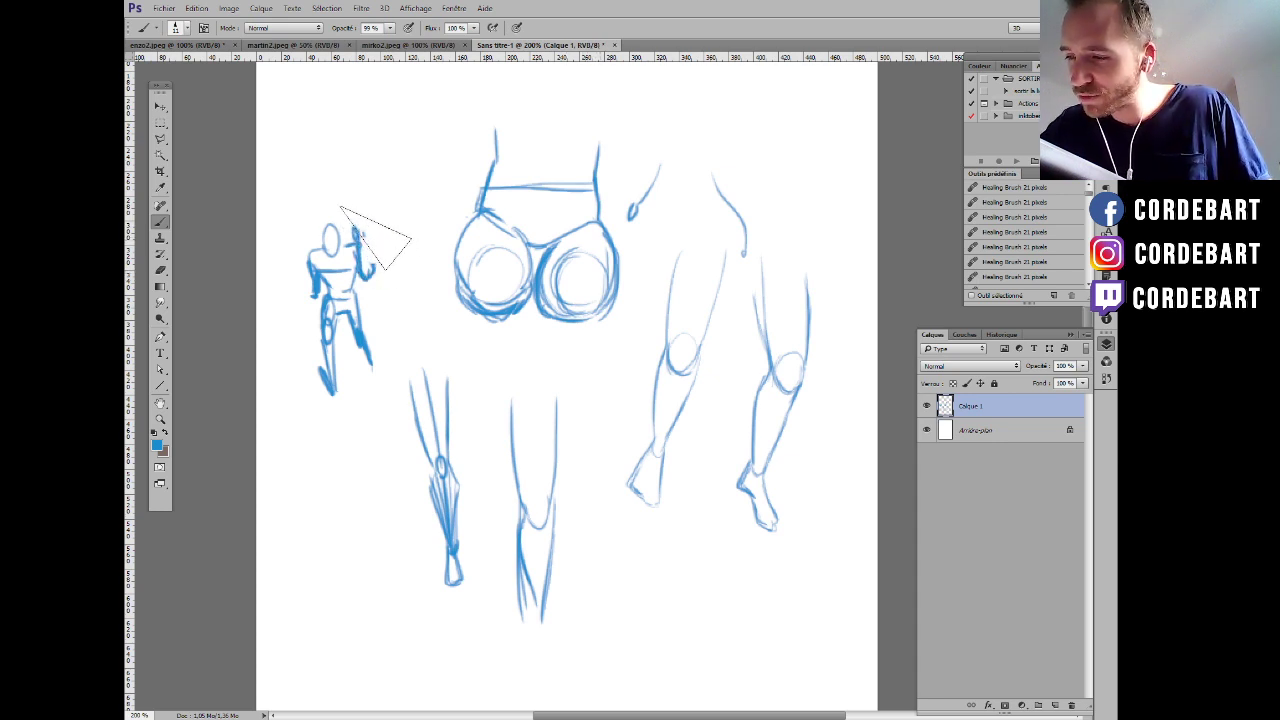
{"action": "mouse_move", "coordinate": [376, 274]}
{"action": "left_mouse_down"}
{"action": "mouse_move", "coordinate": [359, 245]}
{"action": "mouse_move", "coordinate": [375, 270]}
{"action": "mouse_move", "coordinate": [350, 225]}
{"action": "mouse_move", "coordinate": [376, 270]}
{"action": "left_mouse_up"}
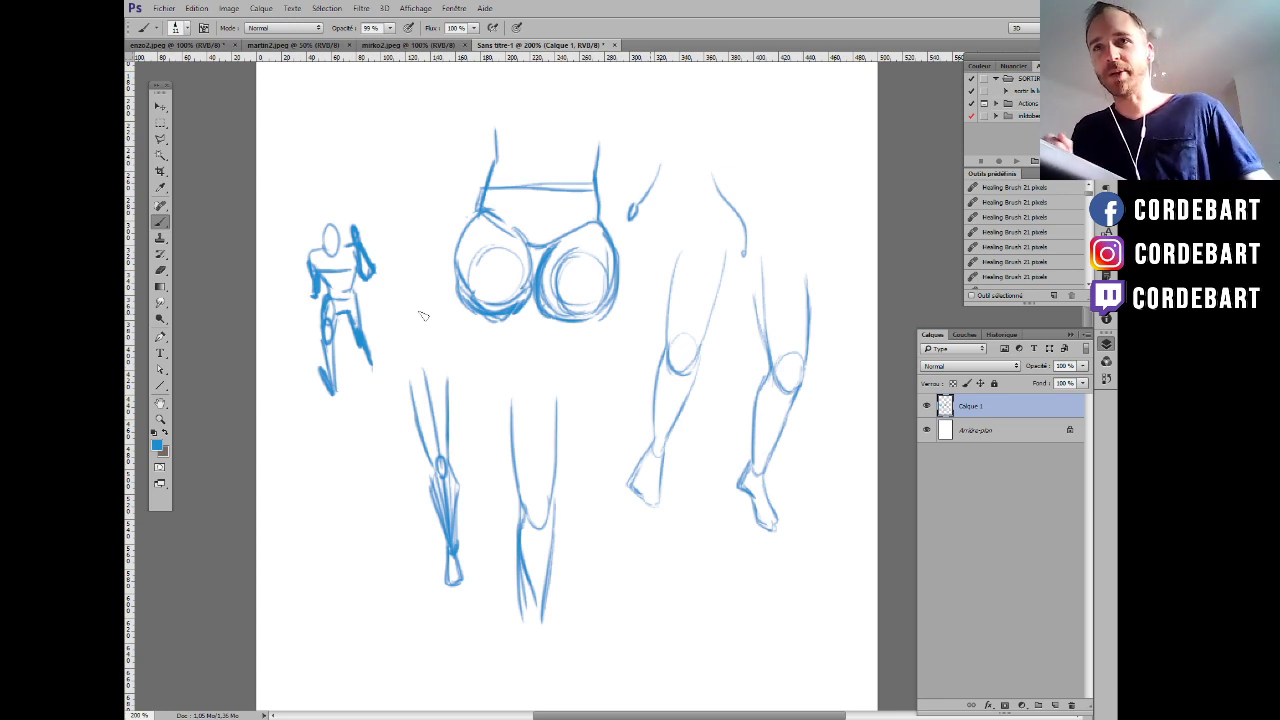
Switch to the sideways pencil drawing of three characters, rotate it 90° counterclockwise and add an empty layer above it.
{"action": "left_click", "coordinate": [410, 46]}
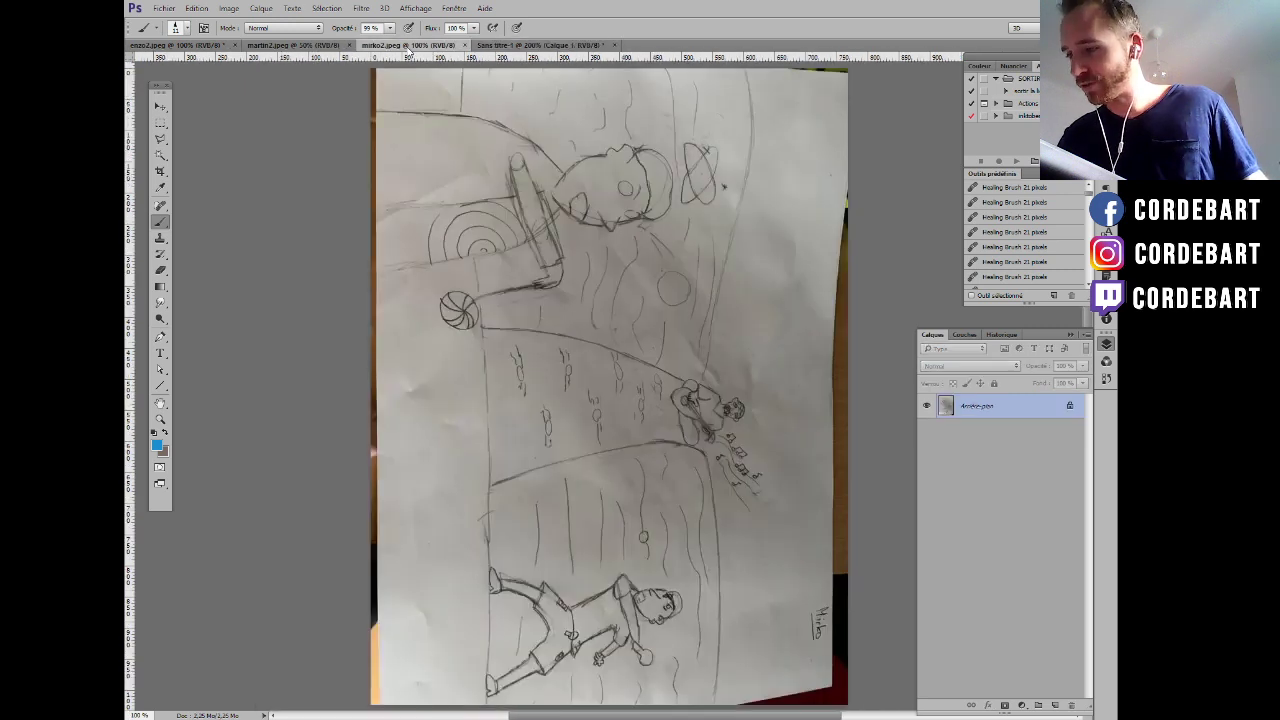
{"action": "left_click", "coordinate": [229, 8]}
{"action": "mouse_move", "coordinate": [300, 122]}
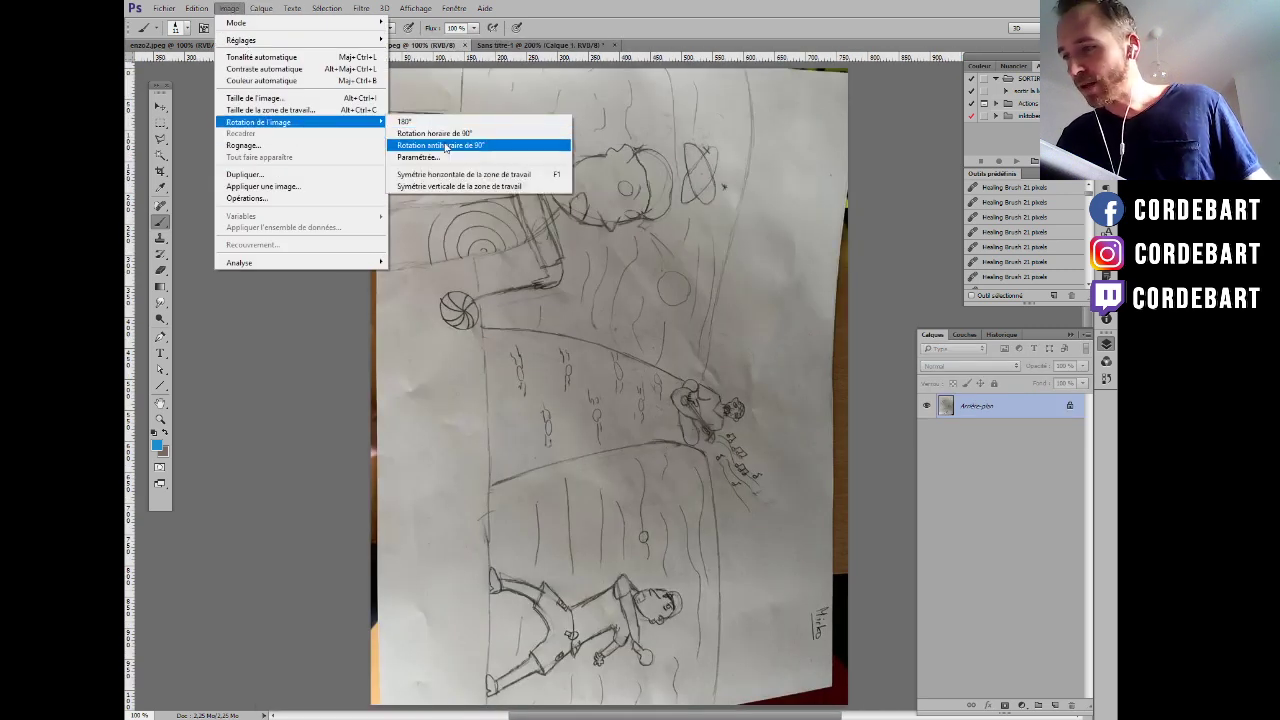
{"action": "left_click", "coordinate": [444, 142]}
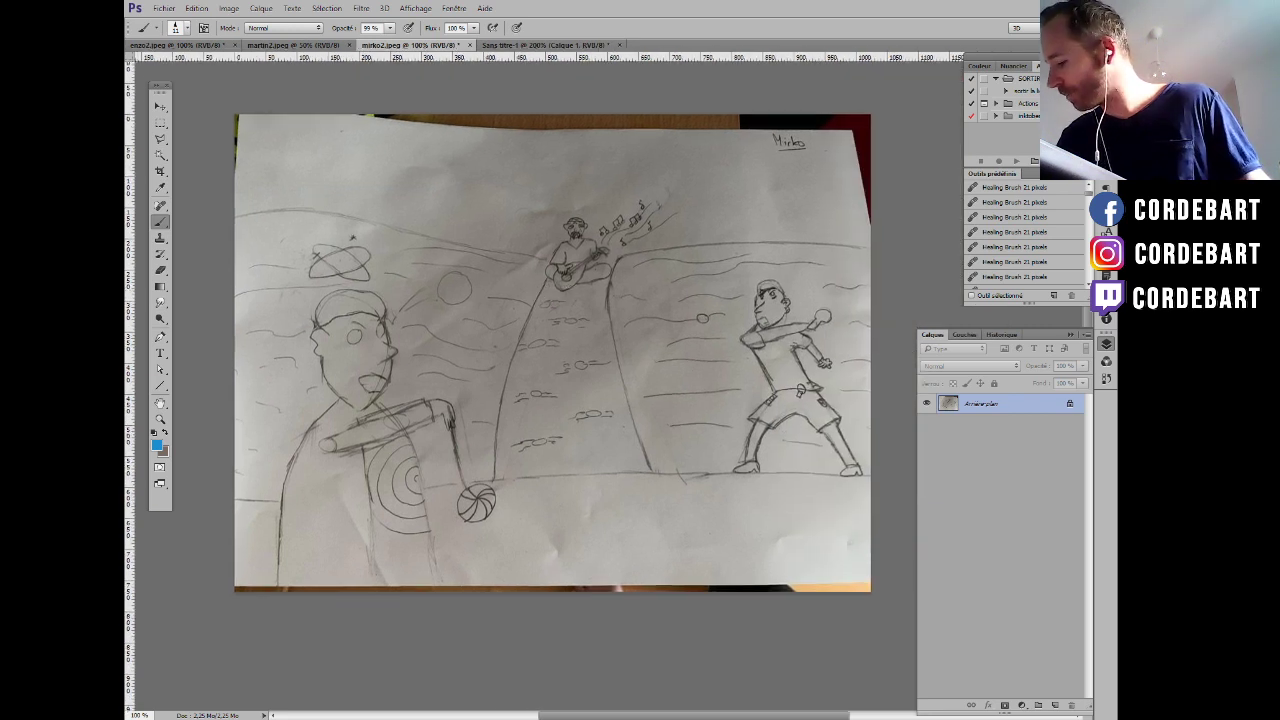
{"action": "left_click", "coordinate": [1058, 706]}
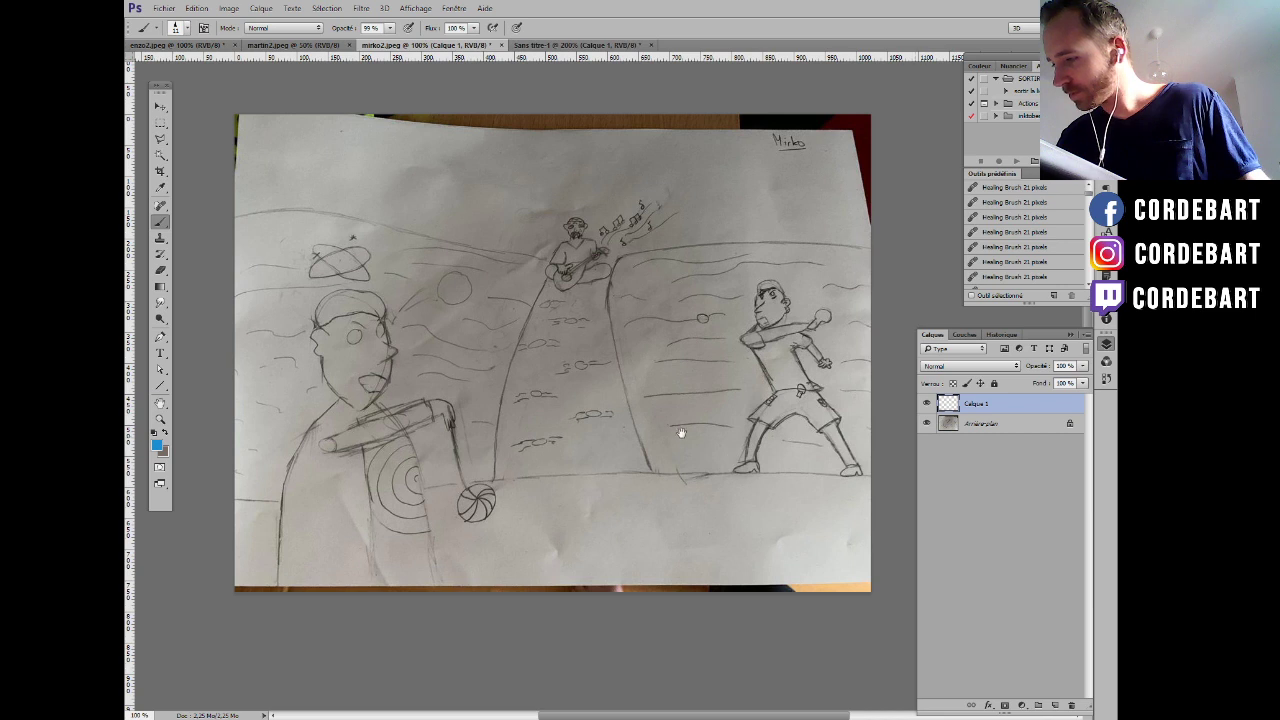
{"action": "left_click_drag", "start_coordinate": [681, 432], "coordinate": [675, 445]}
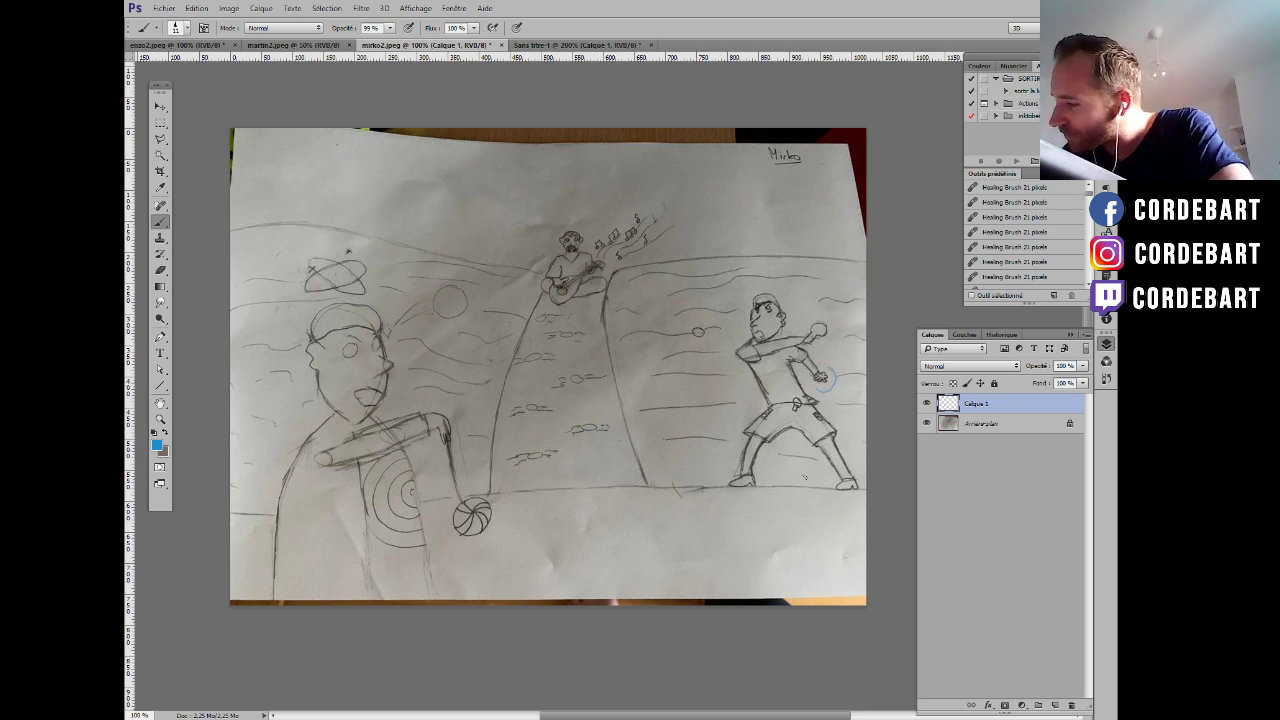
Mark the throwing character's leg with a blue line and sketch an open hand with separate fingers below him.
{"action": "left_click_drag", "start_coordinate": [810, 443], "coordinate": [774, 510]}
{"action": "left_click_drag", "start_coordinate": [766, 510], "coordinate": [768, 517]}
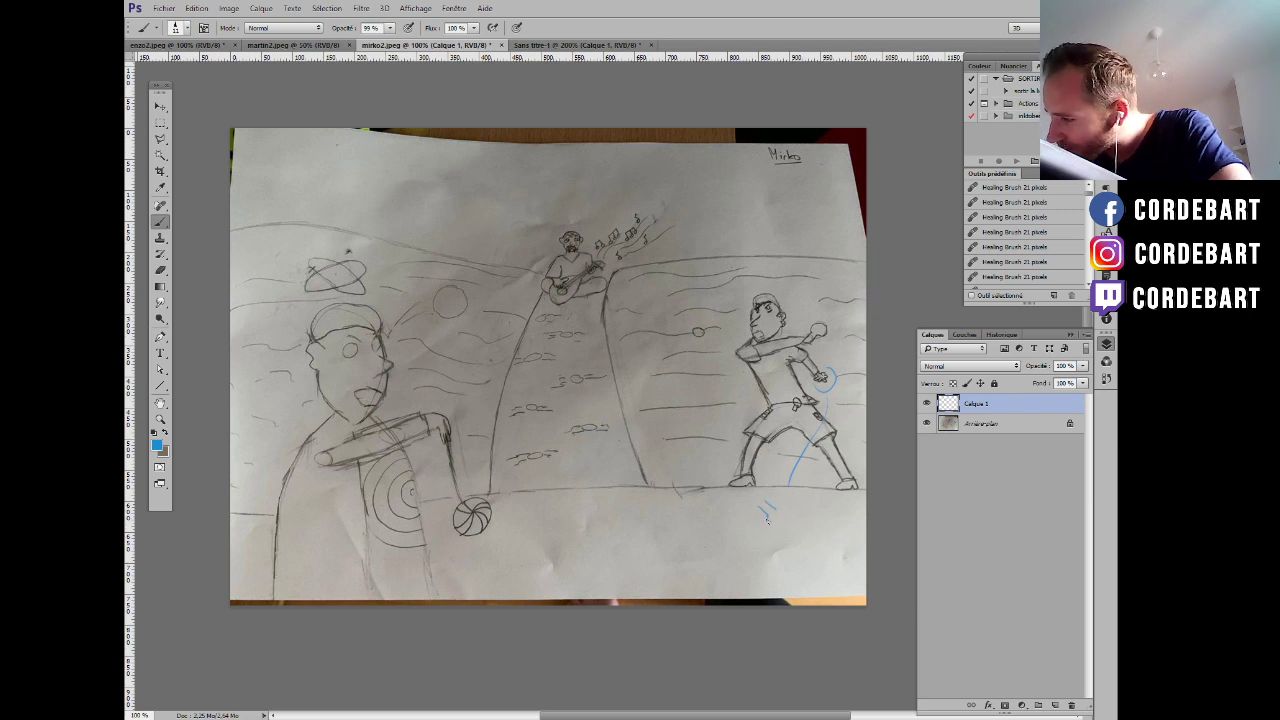
{"action": "mouse_move", "coordinate": [767, 520]}
{"action": "left_mouse_down"}
{"action": "mouse_move", "coordinate": [765, 540]}
{"action": "mouse_move", "coordinate": [776, 528]}
{"action": "mouse_move", "coordinate": [784, 546]}
{"action": "mouse_move", "coordinate": [782, 527]}
{"action": "mouse_move", "coordinate": [790, 552]}
{"action": "mouse_move", "coordinate": [792, 530]}
{"action": "mouse_move", "coordinate": [794, 550]}
{"action": "mouse_move", "coordinate": [778, 510]}
{"action": "left_mouse_up"}
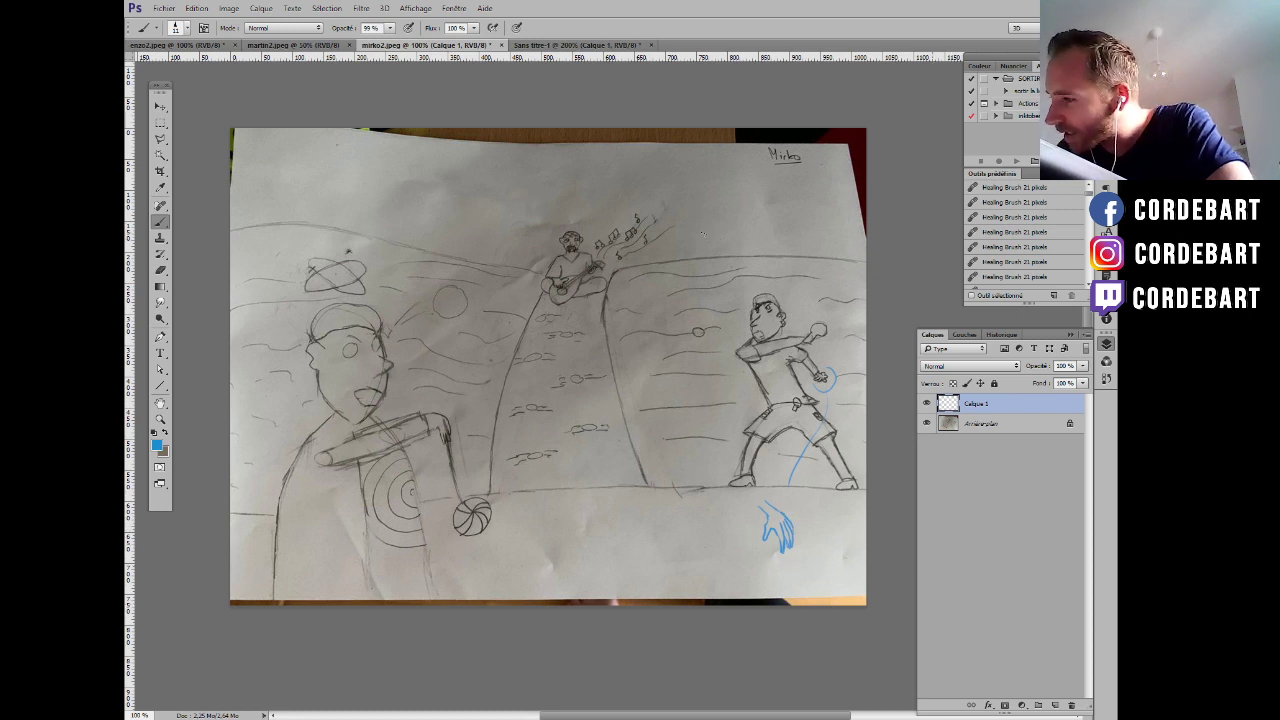
Sketch in blue, above the throwing character, a bent arm with a raised hand holding a rounded ball.
{"action": "left_click_drag", "start_coordinate": [761, 240], "coordinate": [775, 222]}
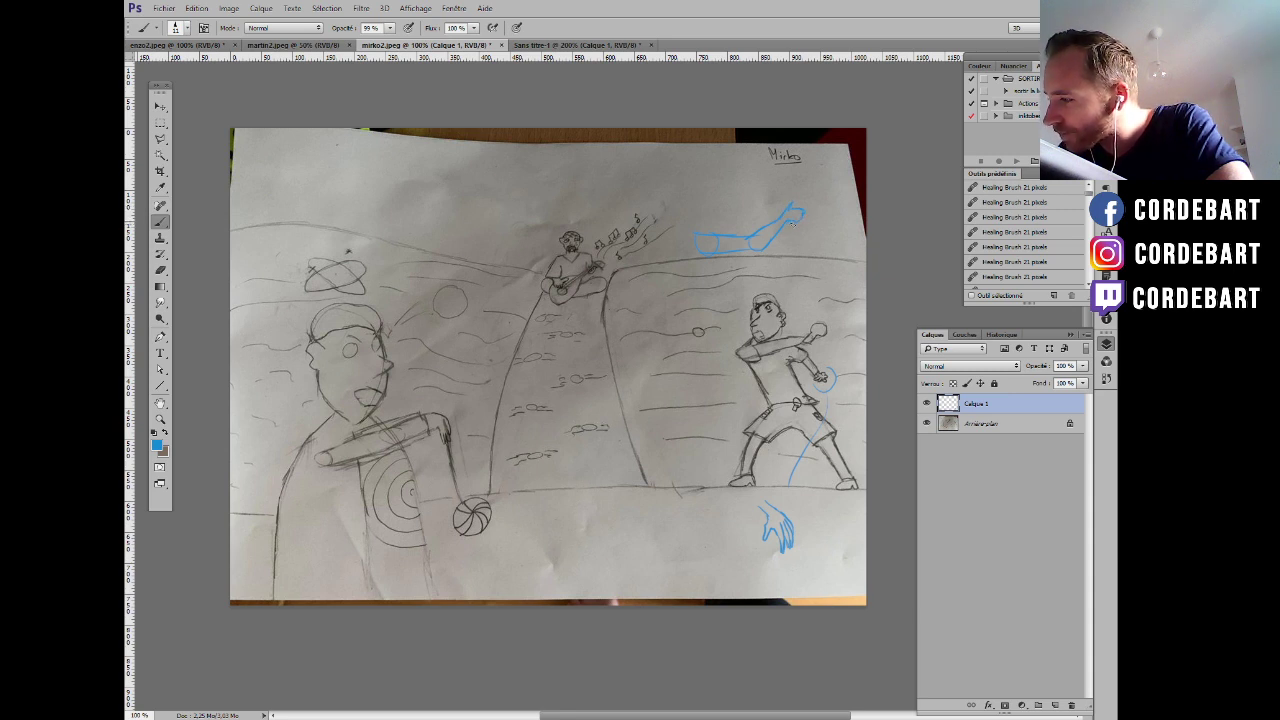
{"action": "left_click_drag", "start_coordinate": [792, 226], "coordinate": [798, 210]}
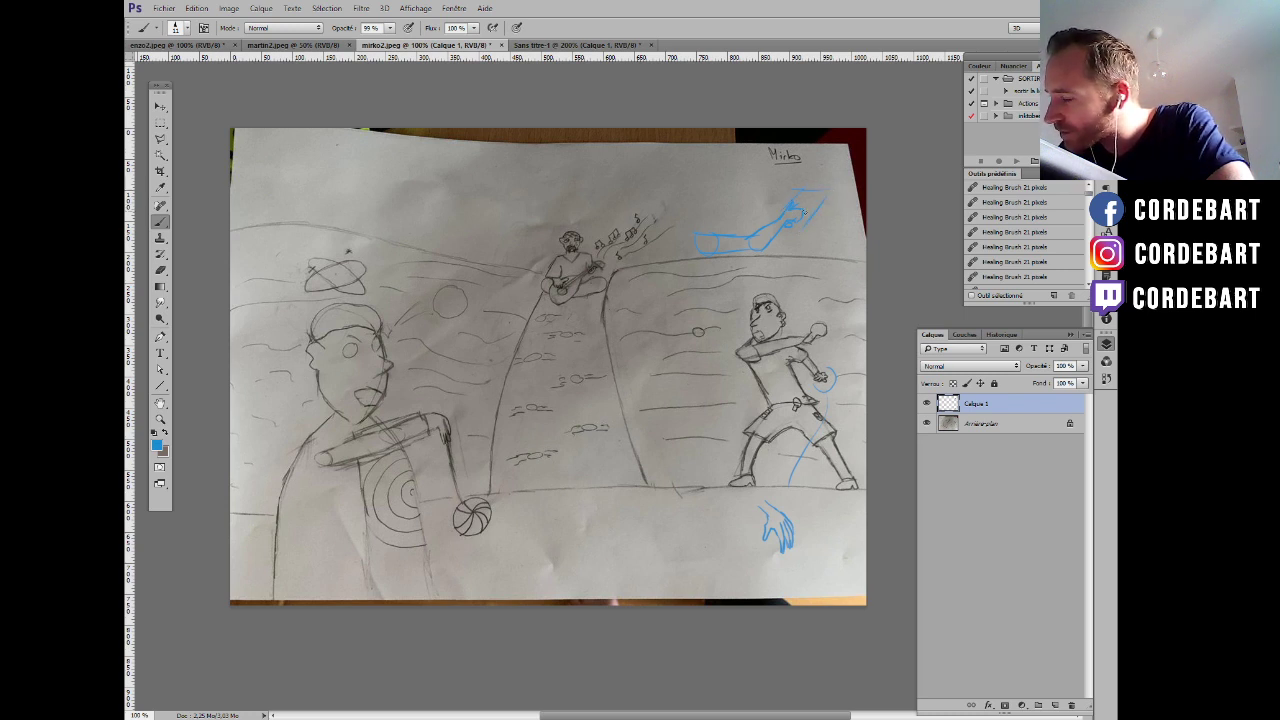
{"action": "left_click_drag", "start_coordinate": [803, 210], "coordinate": [799, 184]}
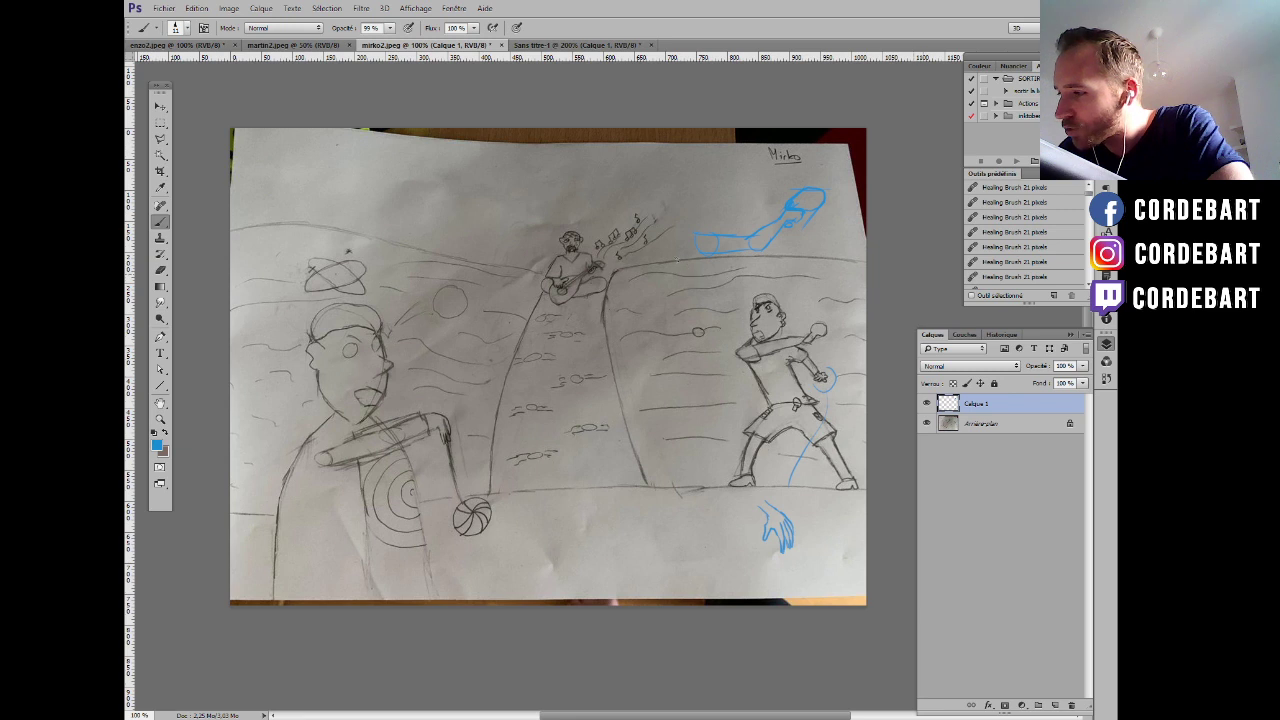
Sketch in blue a spiky mass beside the bent arm and an elongated oval with a trailing line on the central path.
{"action": "mouse_move", "coordinate": [688, 259]}
{"action": "left_mouse_down"}
{"action": "mouse_move", "coordinate": [666, 292]}
{"action": "mouse_move", "coordinate": [688, 316]}
{"action": "mouse_move", "coordinate": [710, 304]}
{"action": "left_mouse_up"}
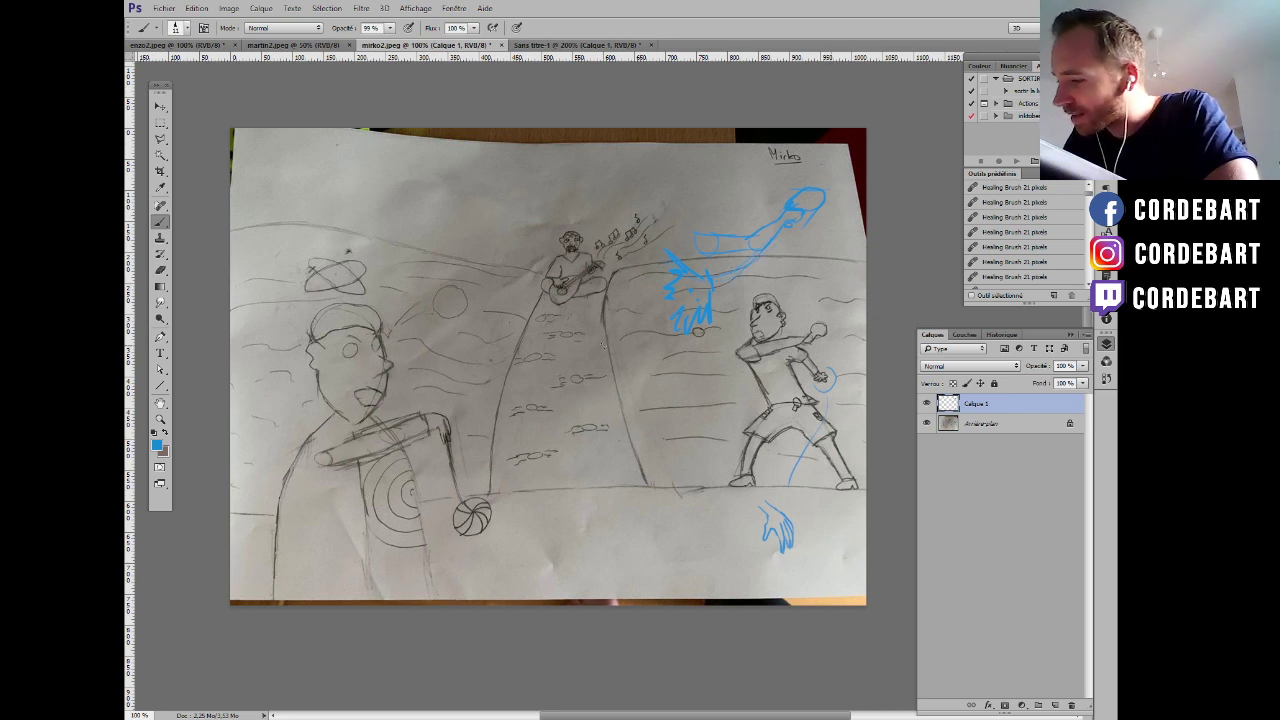
{"action": "left_click_drag", "start_coordinate": [538, 405], "coordinate": [512, 428]}
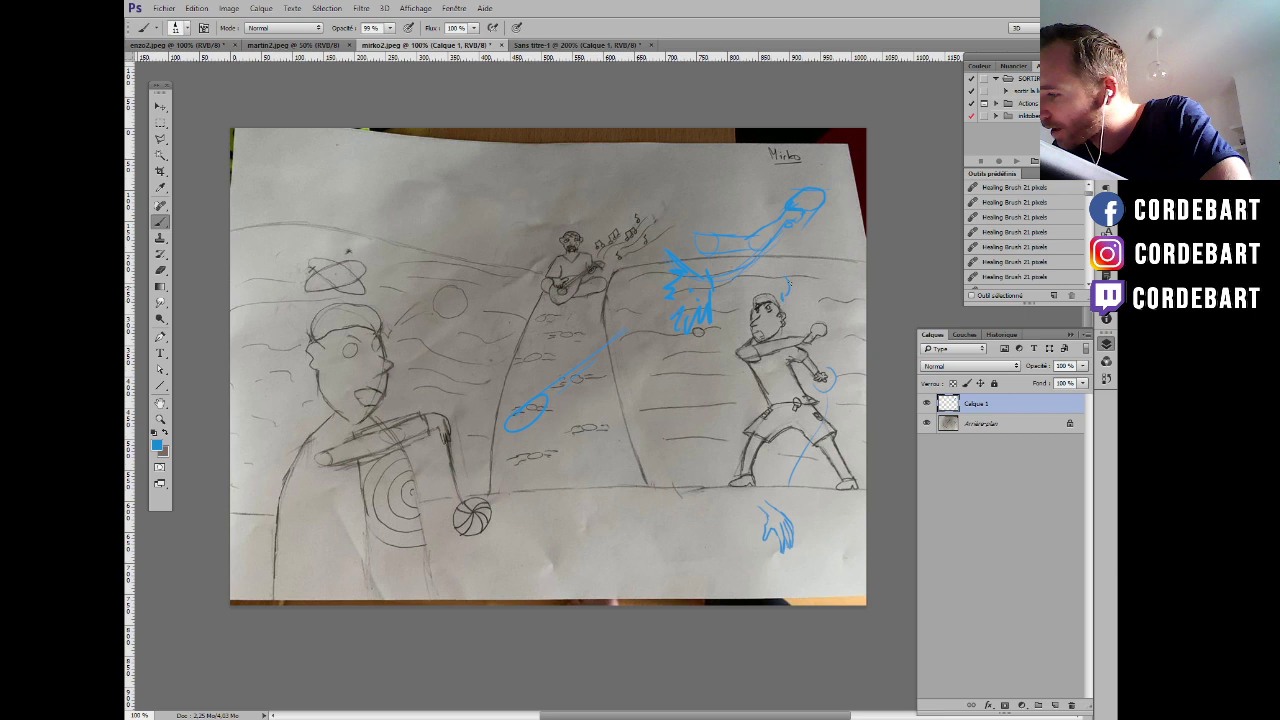
Sketch in blue a head with facial features and hair above the throwing character, and write TOP above the guitarist.
{"action": "mouse_move", "coordinate": [801, 282]}
{"action": "left_mouse_down"}
{"action": "mouse_move", "coordinate": [814, 296]}
{"action": "mouse_move", "coordinate": [832, 270]}
{"action": "mouse_move", "coordinate": [812, 236]}
{"action": "mouse_move", "coordinate": [832, 242]}
{"action": "mouse_move", "coordinate": [834, 262]}
{"action": "left_mouse_up"}
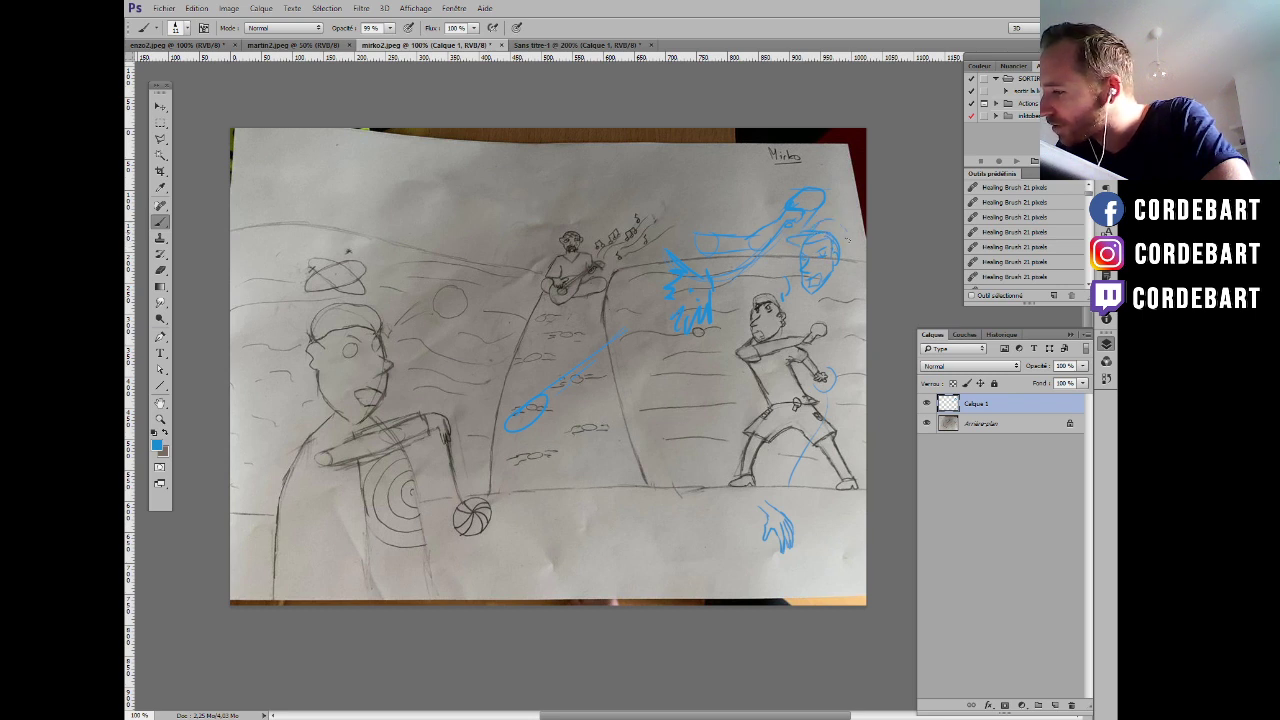
{"action": "left_click_drag", "start_coordinate": [848, 238], "coordinate": [828, 242]}
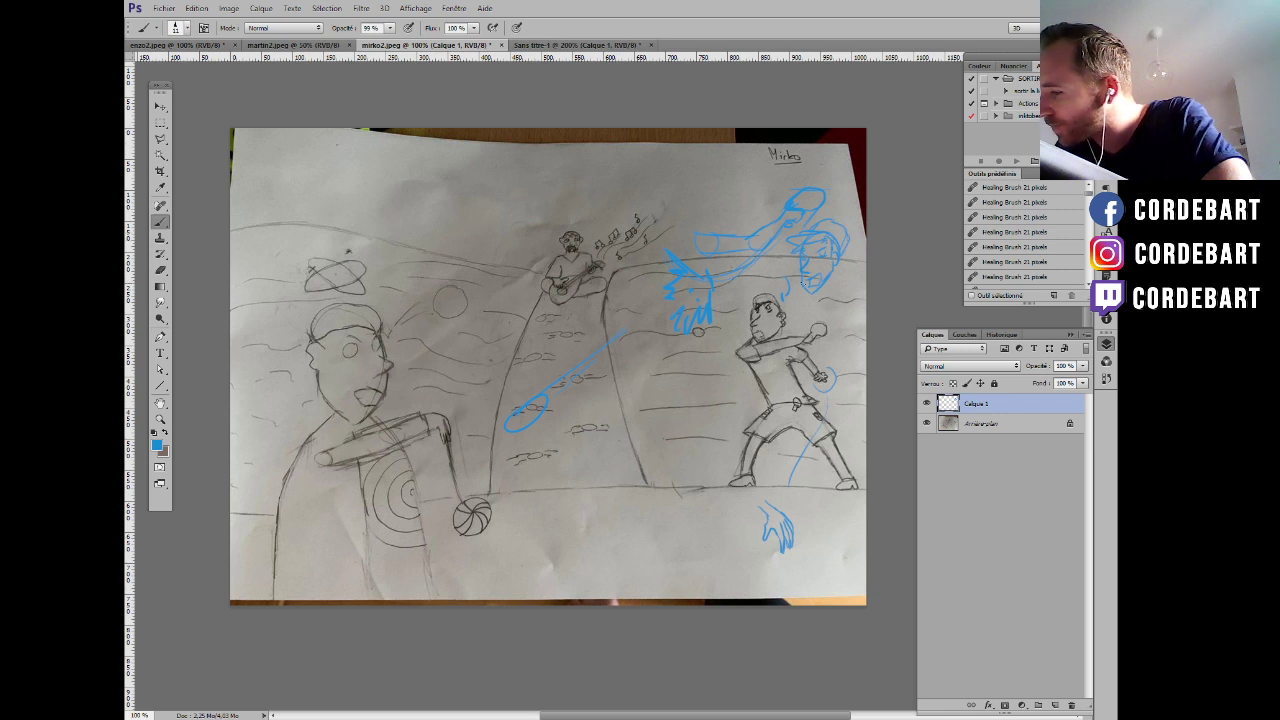
{"action": "mouse_move", "coordinate": [805, 285]}
{"action": "left_mouse_down"}
{"action": "mouse_move", "coordinate": [792, 304]}
{"action": "mouse_move", "coordinate": [812, 318]}
{"action": "mouse_move", "coordinate": [846, 288]}
{"action": "mouse_move", "coordinate": [843, 300]}
{"action": "left_mouse_up"}
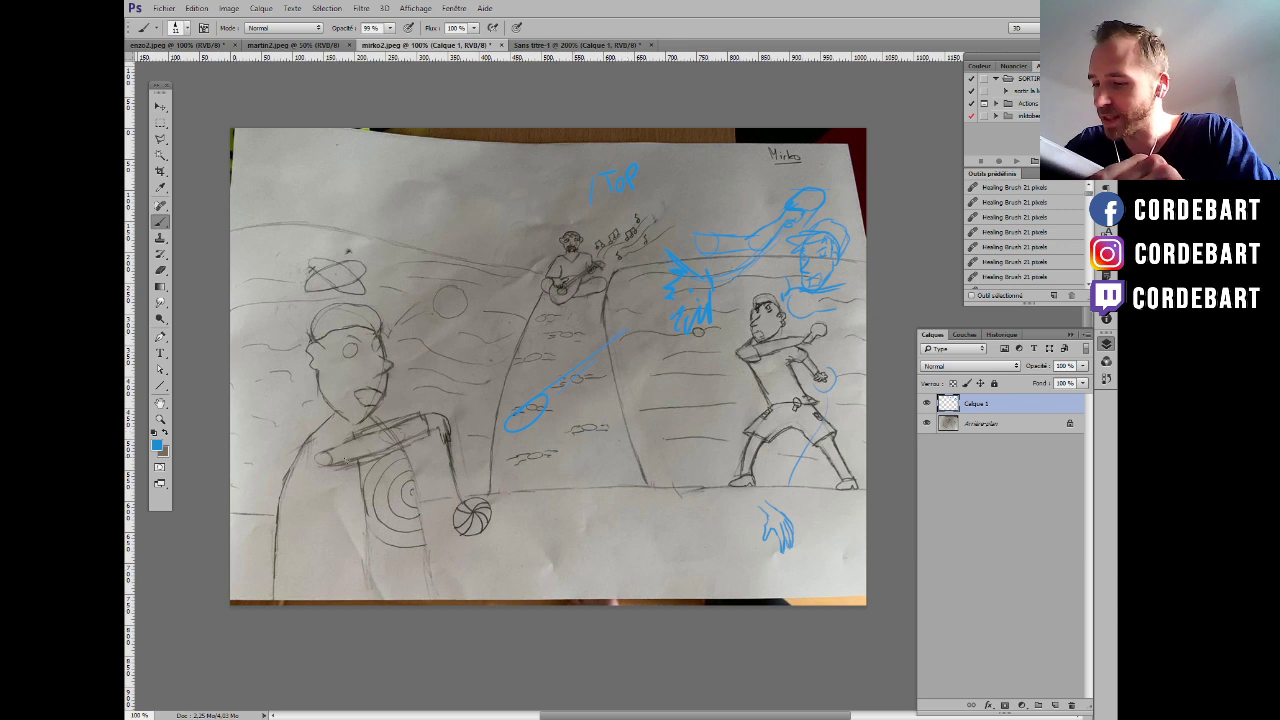
Sketch in blue, at the foot of the path, a bust with an outstretched arm dangling a spiral disc, plus a larger spiral beside it.
{"action": "mouse_move", "coordinate": [533, 477]}
{"action": "left_mouse_down"}
{"action": "mouse_move", "coordinate": [522, 465]}
{"action": "mouse_move", "coordinate": [553, 478]}
{"action": "mouse_move", "coordinate": [550, 461]}
{"action": "mouse_move", "coordinate": [556, 484]}
{"action": "mouse_move", "coordinate": [558, 452]}
{"action": "left_mouse_up"}
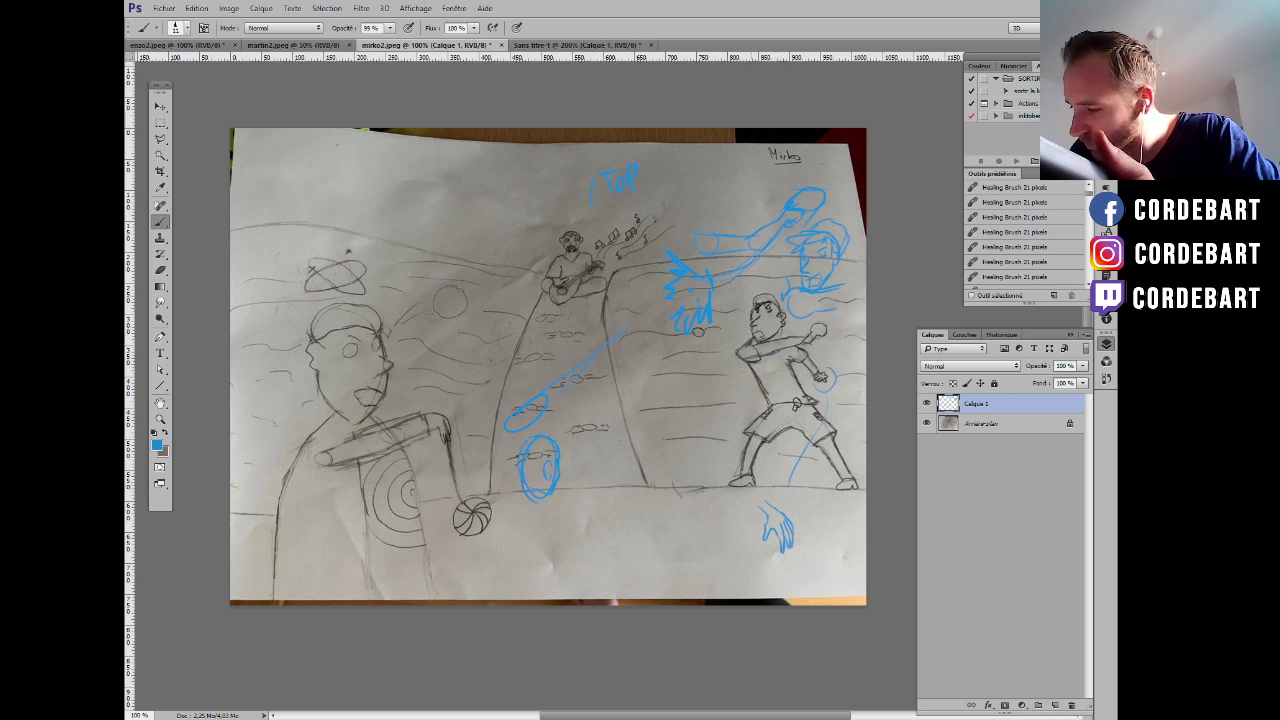
{"action": "mouse_move", "coordinate": [521, 497]}
{"action": "left_mouse_down"}
{"action": "mouse_move", "coordinate": [564, 516]}
{"action": "mouse_move", "coordinate": [514, 495]}
{"action": "mouse_move", "coordinate": [500, 509]}
{"action": "mouse_move", "coordinate": [564, 507]}
{"action": "mouse_move", "coordinate": [547, 505]}
{"action": "mouse_move", "coordinate": [559, 509]}
{"action": "mouse_move", "coordinate": [549, 526]}
{"action": "mouse_move", "coordinate": [551, 511]}
{"action": "mouse_move", "coordinate": [620, 484]}
{"action": "left_mouse_up"}
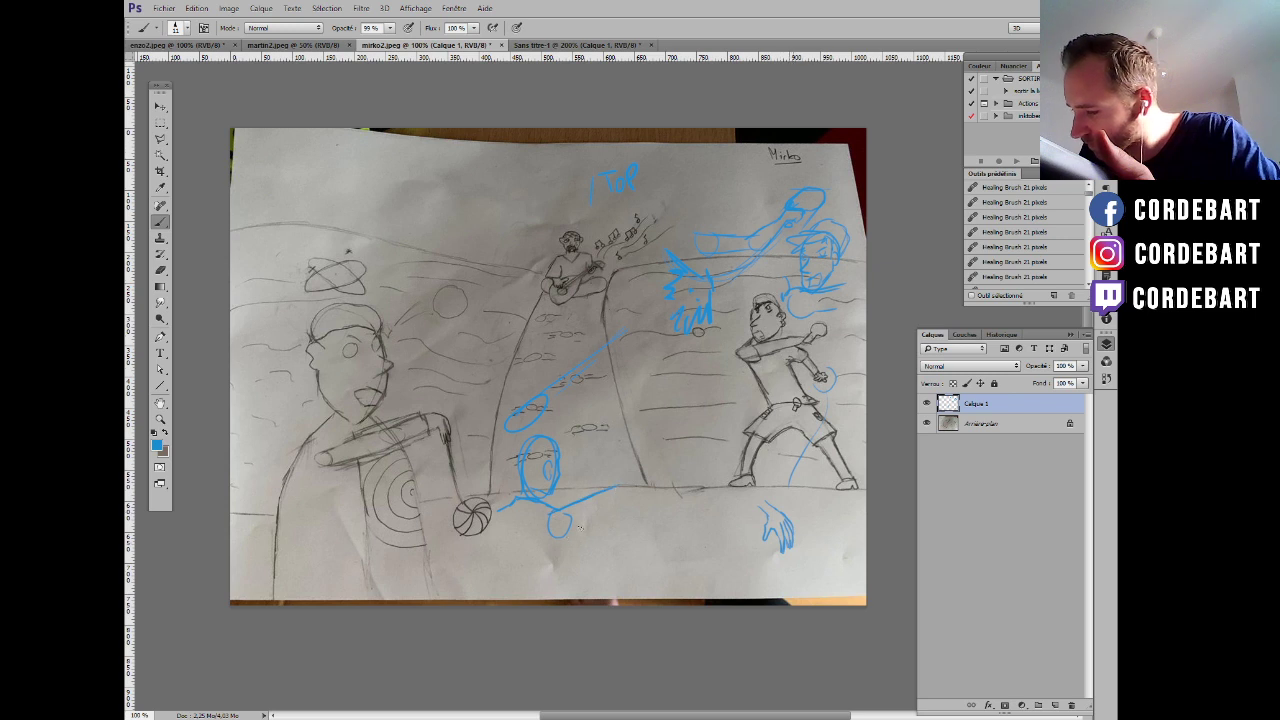
{"action": "mouse_move", "coordinate": [562, 540]}
{"action": "left_mouse_down"}
{"action": "mouse_move", "coordinate": [631, 481]}
{"action": "mouse_move", "coordinate": [625, 497]}
{"action": "mouse_move", "coordinate": [635, 465]}
{"action": "mouse_move", "coordinate": [626, 482]}
{"action": "mouse_move", "coordinate": [647, 493]}
{"action": "mouse_move", "coordinate": [645, 537]}
{"action": "left_mouse_up"}
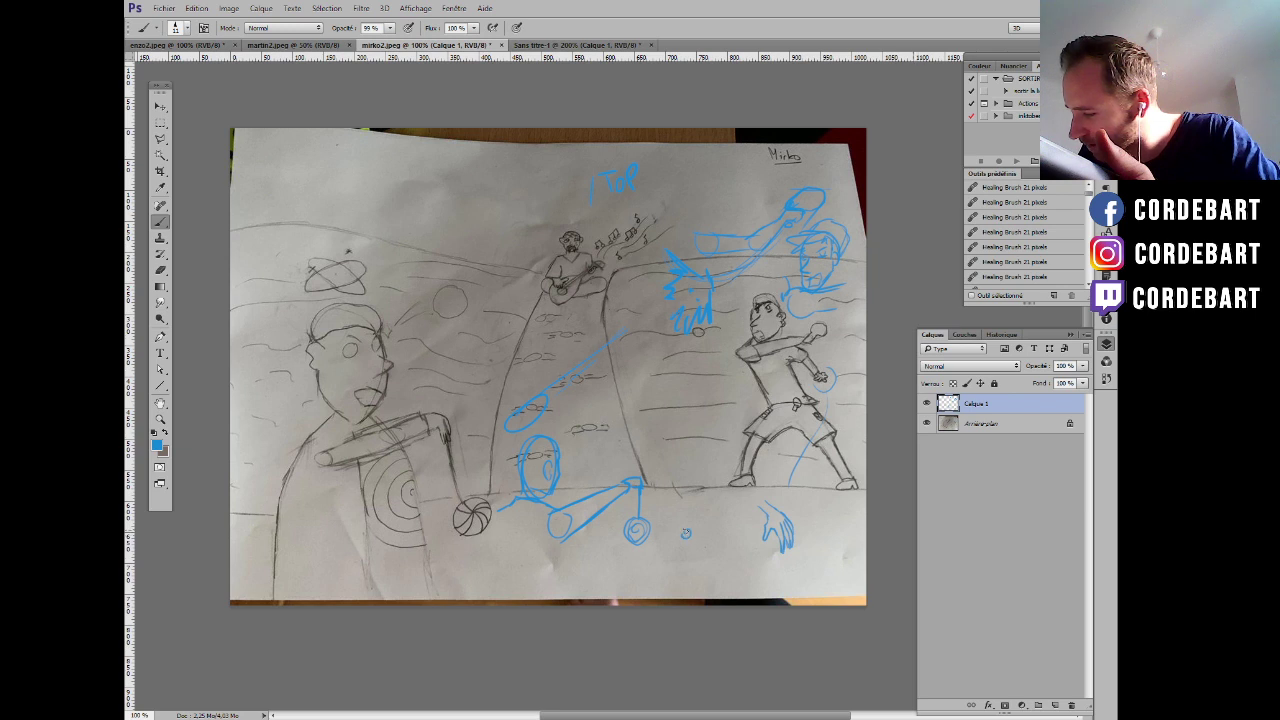
{"action": "mouse_move", "coordinate": [686, 534]}
{"action": "left_mouse_down"}
{"action": "mouse_move", "coordinate": [695, 547]}
{"action": "mouse_move", "coordinate": [668, 520]}
{"action": "mouse_move", "coordinate": [700, 512]}
{"action": "left_mouse_up"}
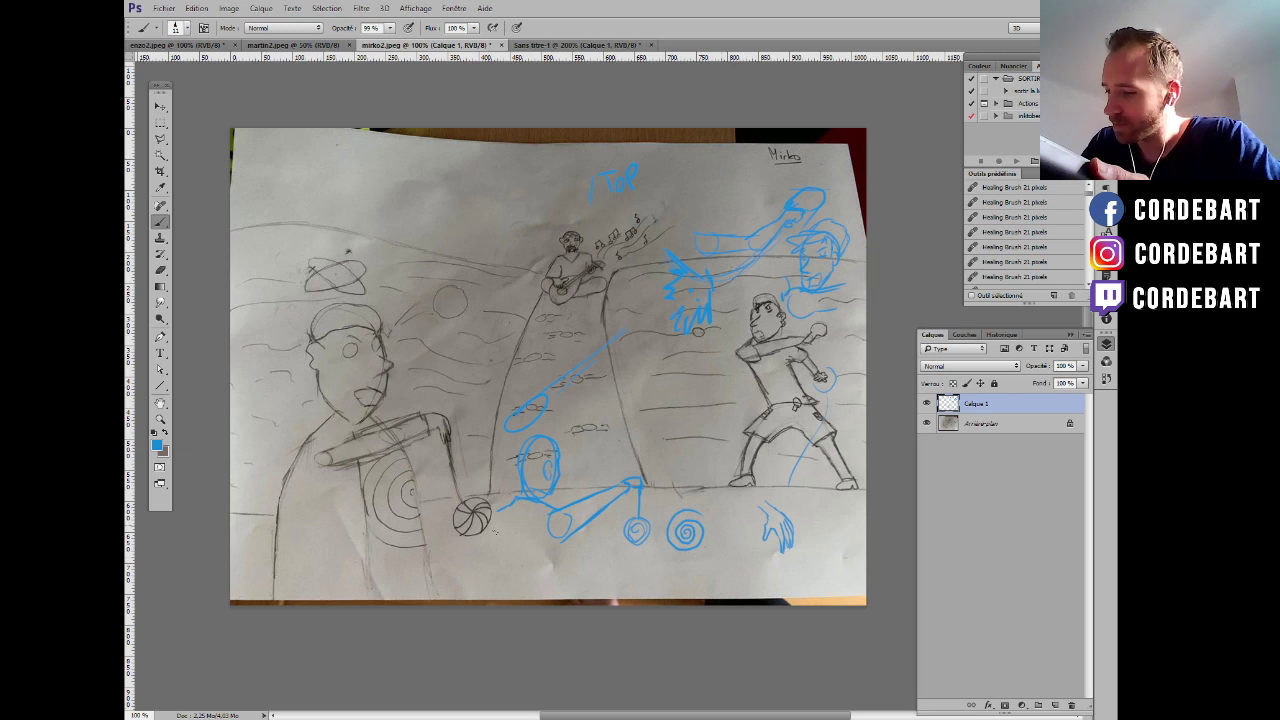
{"action": "left_click_drag", "start_coordinate": [499, 505], "coordinate": [492, 597]}
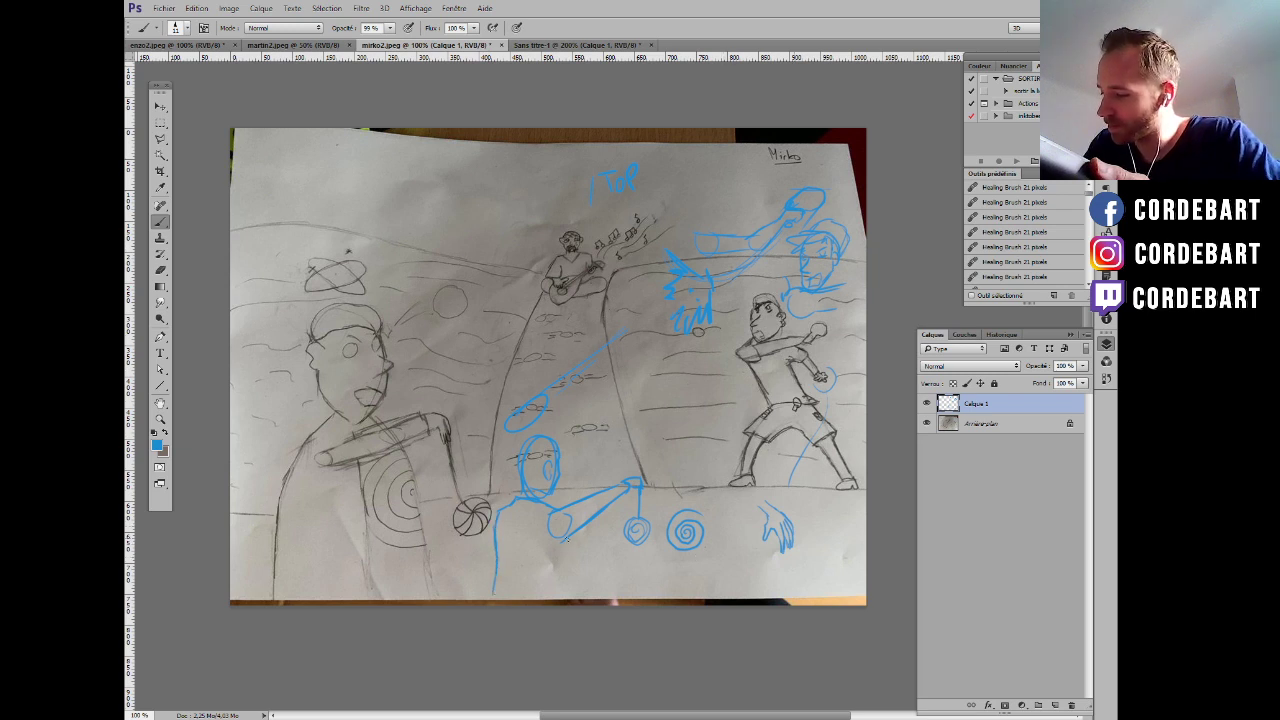
{"action": "mouse_move", "coordinate": [565, 538]}
{"action": "left_mouse_down"}
{"action": "mouse_move", "coordinate": [558, 569]}
{"action": "mouse_move", "coordinate": [497, 566]}
{"action": "mouse_move", "coordinate": [493, 588]}
{"action": "mouse_move", "coordinate": [494, 620]}
{"action": "mouse_move", "coordinate": [576, 565]}
{"action": "mouse_move", "coordinate": [566, 557]}
{"action": "mouse_move", "coordinate": [563, 582]}
{"action": "mouse_move", "coordinate": [566, 541]}
{"action": "mouse_move", "coordinate": [561, 619]}
{"action": "mouse_move", "coordinate": [560, 599]}
{"action": "mouse_move", "coordinate": [520, 570]}
{"action": "mouse_move", "coordinate": [522, 515]}
{"action": "mouse_move", "coordinate": [522, 540]}
{"action": "mouse_move", "coordinate": [493, 530]}
{"action": "mouse_move", "coordinate": [498, 511]}
{"action": "mouse_move", "coordinate": [475, 592]}
{"action": "left_mouse_up"}
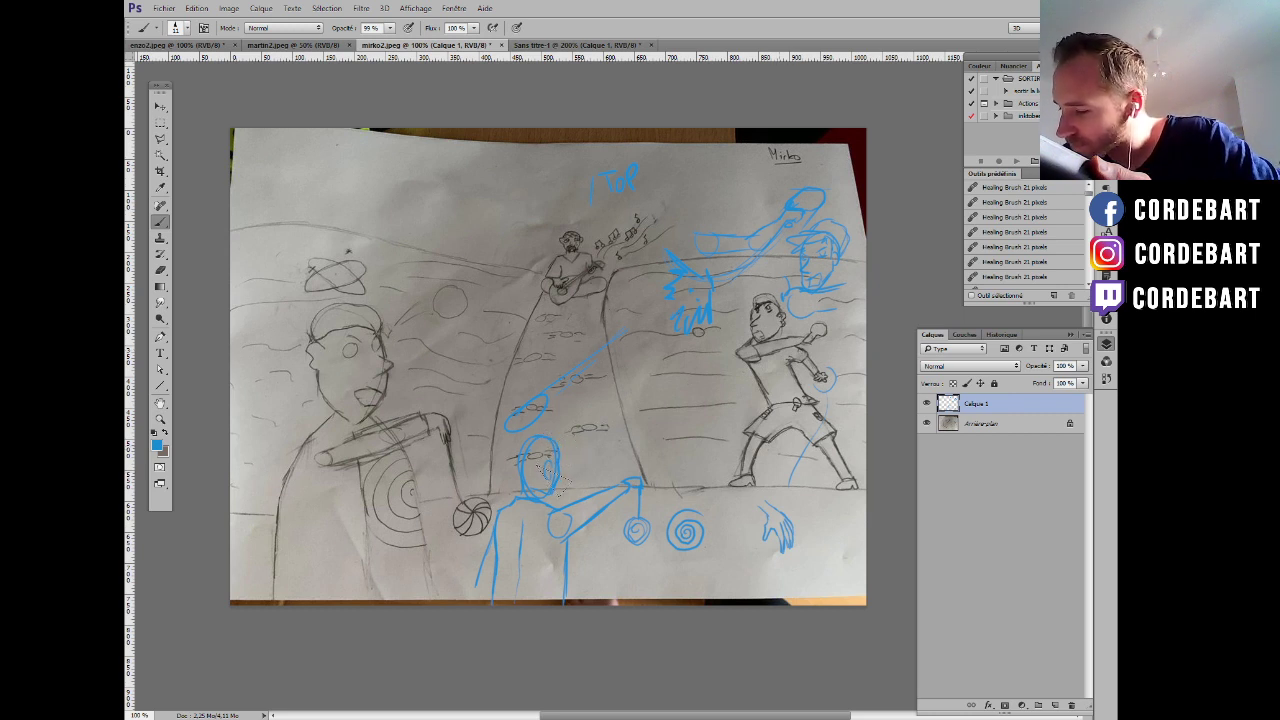
Redraw the blue bust's head in profile with an eye, nose, open mouth and ear.
{"action": "left_click_drag", "start_coordinate": [542, 477], "coordinate": [561, 468]}
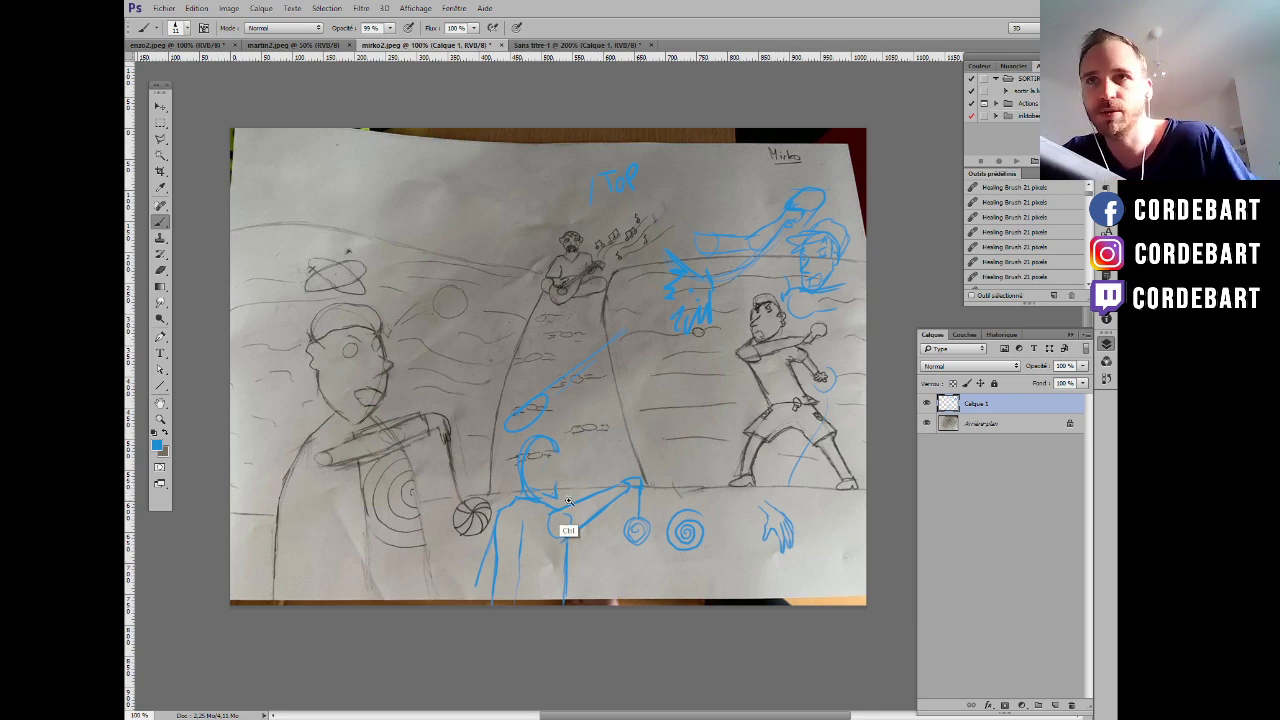
{"action": "scroll", "coordinate": [562, 492], "scroll_direction": "up", "scroll_amount": 1}
{"action": "mouse_move", "coordinate": [541, 470]}
{"action": "left_mouse_down"}
{"action": "mouse_move", "coordinate": [540, 418]}
{"action": "mouse_move", "coordinate": [528, 438]}
{"action": "mouse_move", "coordinate": [536, 392]}
{"action": "left_mouse_up"}
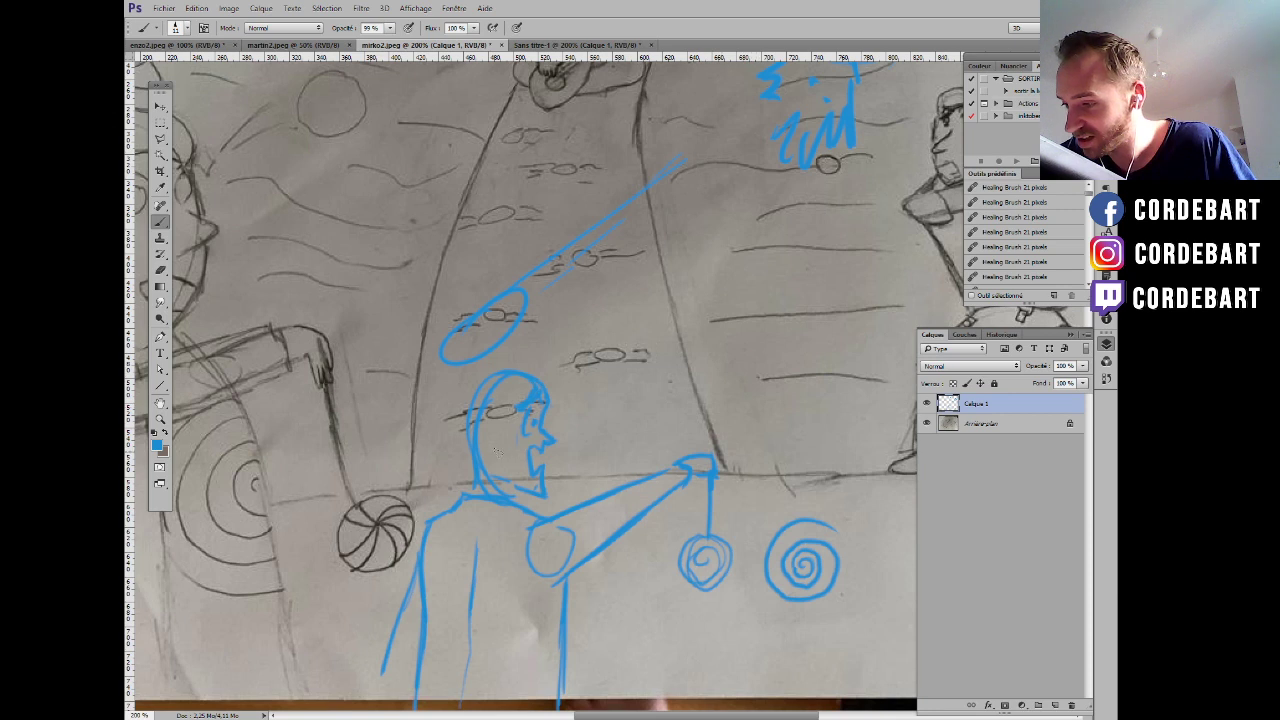
{"action": "mouse_move", "coordinate": [496, 452]}
{"action": "left_mouse_down"}
{"action": "mouse_move", "coordinate": [497, 428]}
{"action": "mouse_move", "coordinate": [502, 460]}
{"action": "mouse_move", "coordinate": [408, 371]}
{"action": "mouse_move", "coordinate": [444, 388]}
{"action": "left_mouse_up"}
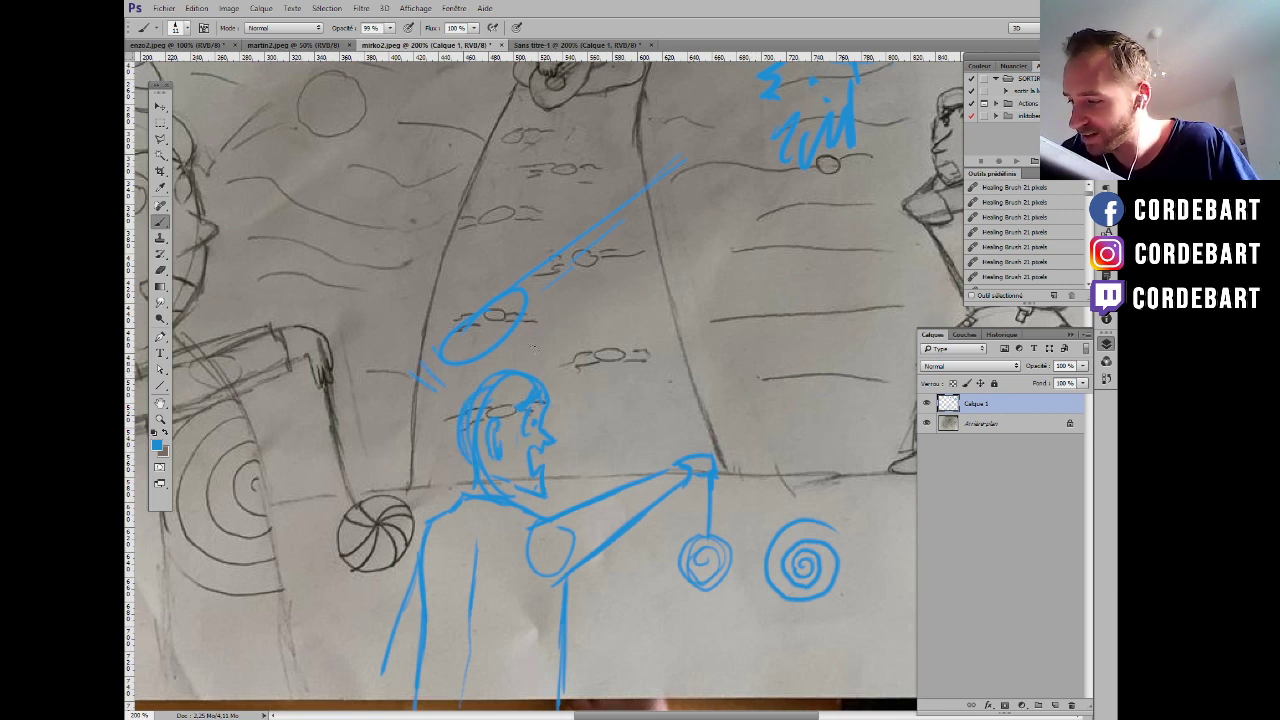
Add short radiating strokes around the blue bust's head.
{"action": "left_click_drag", "start_coordinate": [534, 330], "coordinate": [537, 342]}
{"action": "left_click_drag", "start_coordinate": [546, 335], "coordinate": [568, 400]}
{"action": "left_click_drag", "start_coordinate": [578, 414], "coordinate": [585, 452]}
{"action": "left_click_drag", "start_coordinate": [422, 432], "coordinate": [437, 433]}
{"action": "left_click_drag", "start_coordinate": [458, 376], "coordinate": [469, 383]}
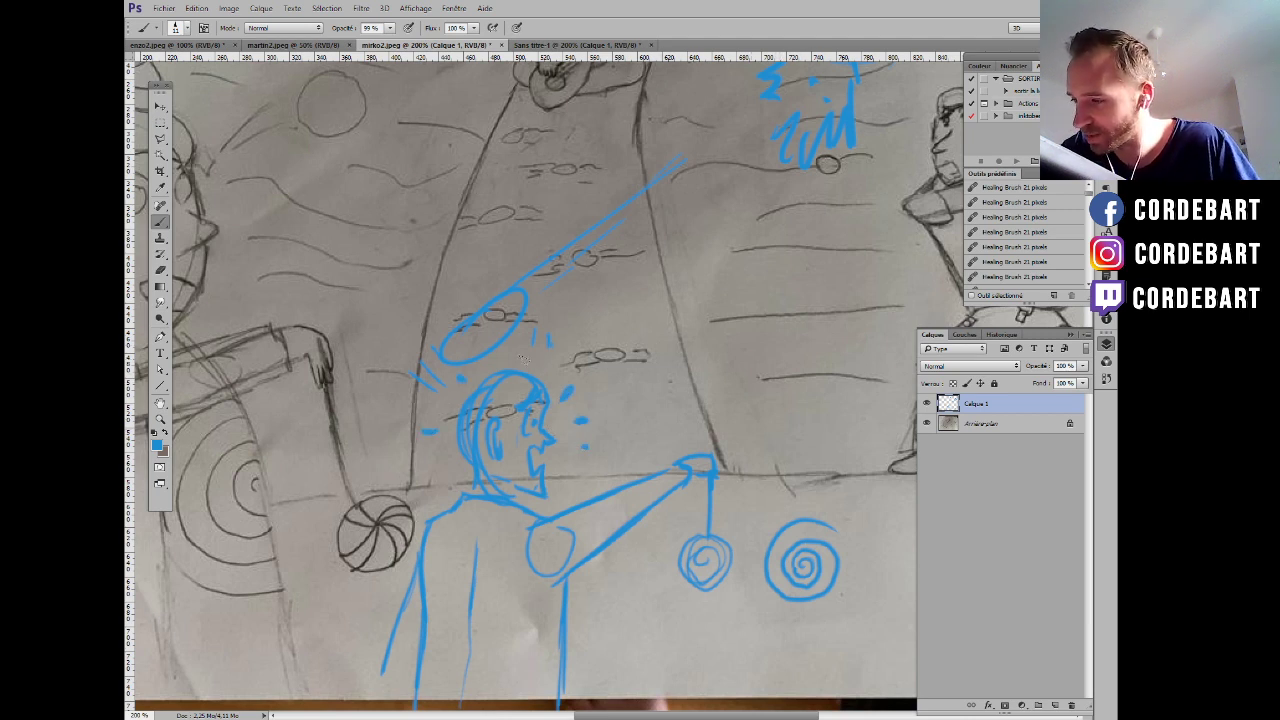
{"action": "left_click_drag", "start_coordinate": [520, 349], "coordinate": [522, 359]}
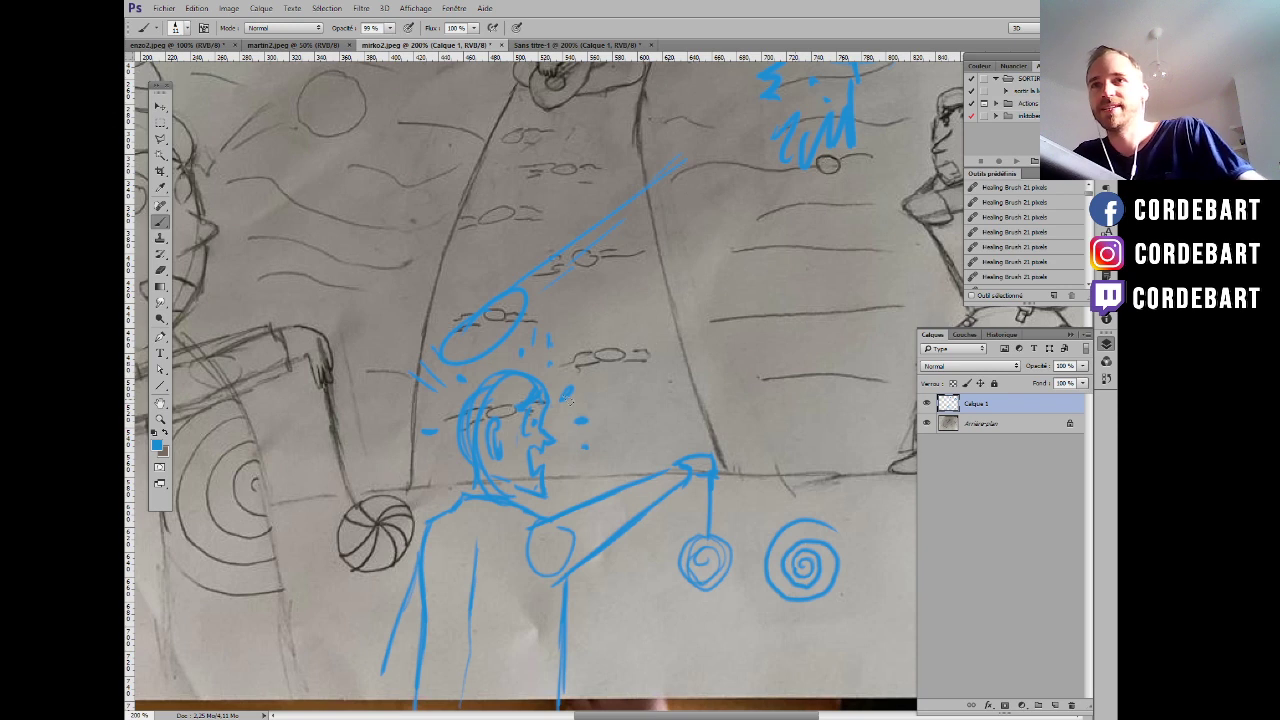
Add a collar to the blue bust and draw a concentric target on its torso.
{"action": "left_click_drag", "start_coordinate": [611, 483], "coordinate": [618, 442]}
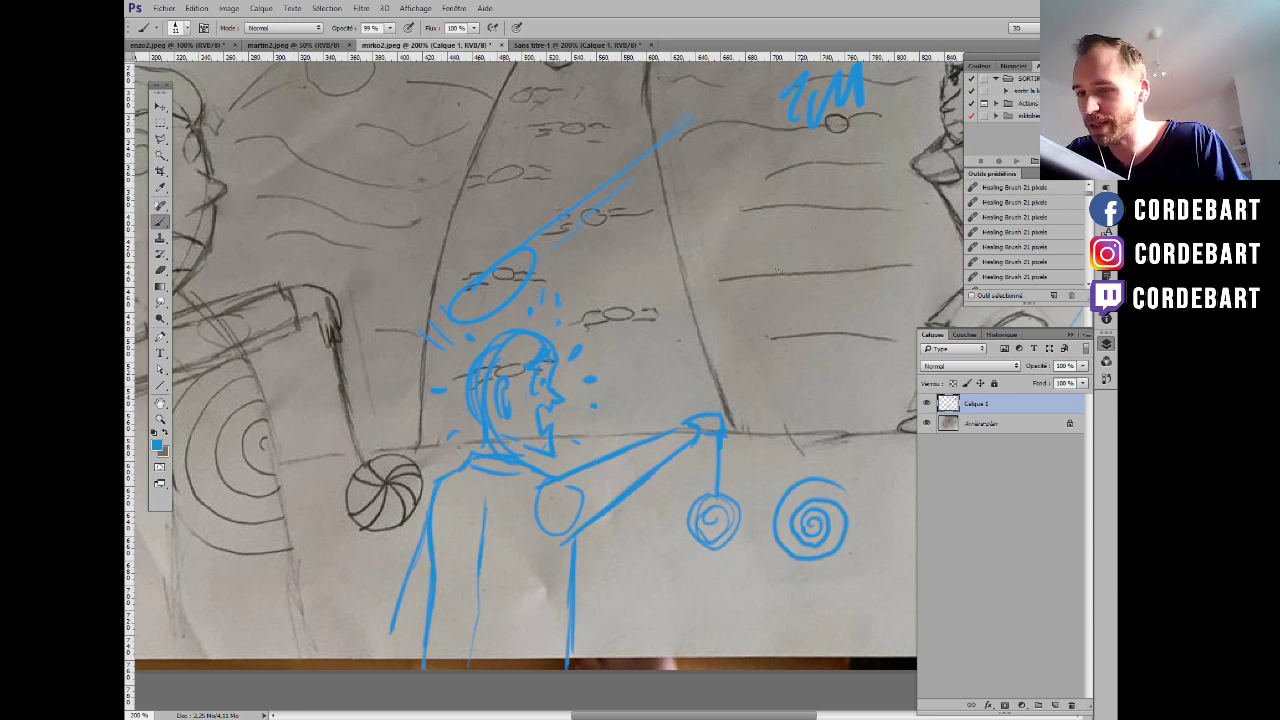
{"action": "left_click_drag", "start_coordinate": [591, 386], "coordinate": [666, 370]}
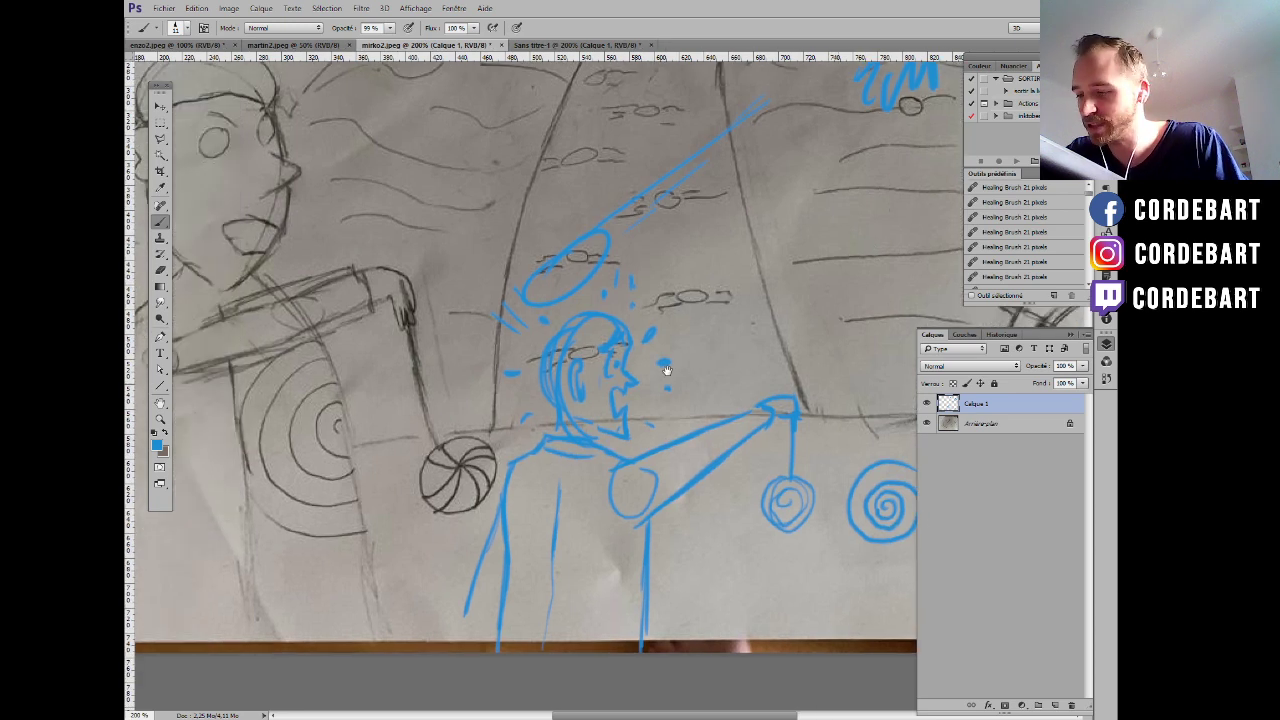
{"action": "mouse_move", "coordinate": [550, 555]}
{"action": "left_mouse_down"}
{"action": "mouse_move", "coordinate": [575, 592]}
{"action": "mouse_move", "coordinate": [515, 540]}
{"action": "mouse_move", "coordinate": [590, 585]}
{"action": "mouse_move", "coordinate": [505, 575]}
{"action": "left_mouse_up"}
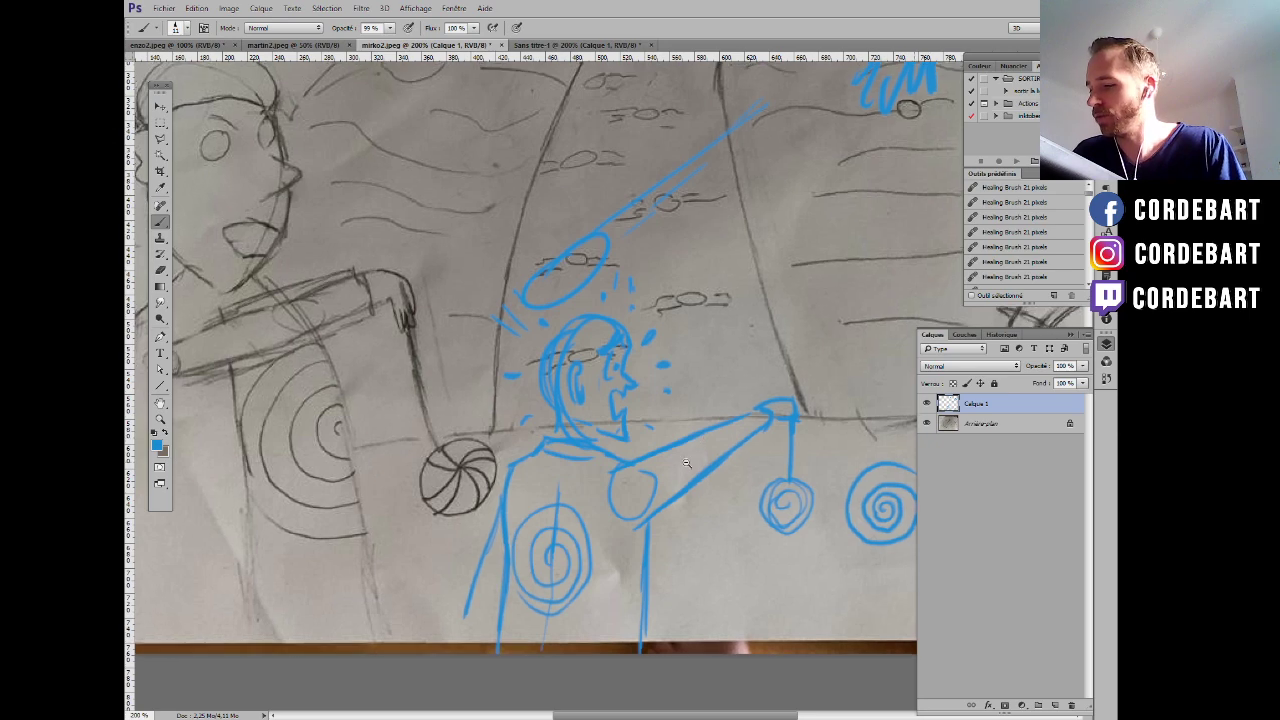
Mark the large foreground character's line of sight with a blue arrow towards his face and a long horizontal line.
{"action": "scroll", "coordinate": [686, 463], "scroll_direction": "down", "scroll_amount": 2}
{"action": "left_click_drag", "start_coordinate": [686, 463], "coordinate": [685, 489]}
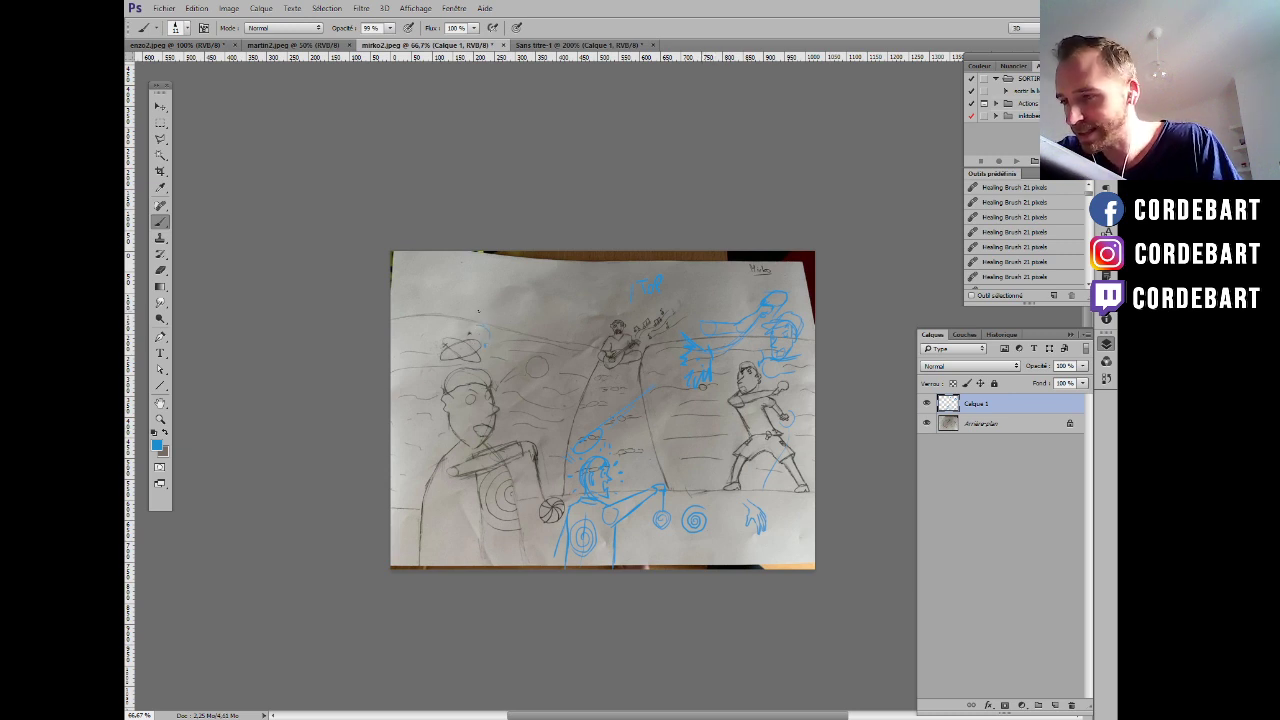
{"action": "left_click_drag", "start_coordinate": [478, 309], "coordinate": [492, 300]}
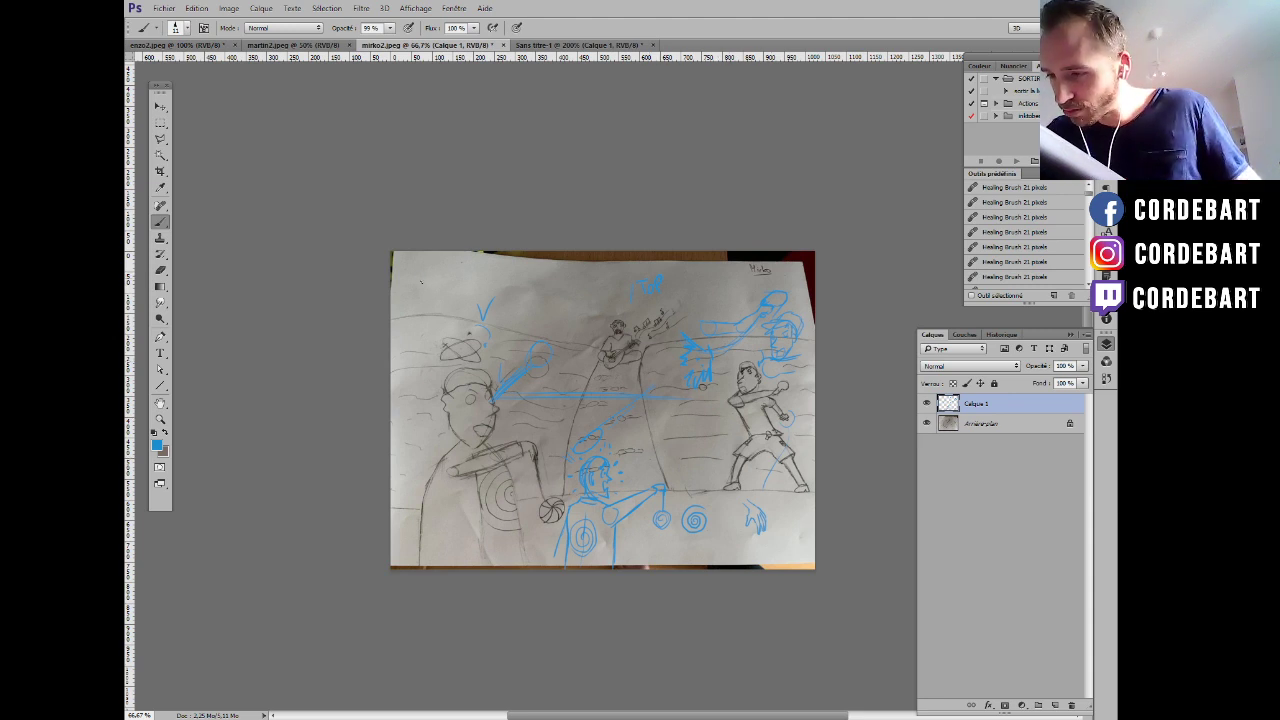
Sketch a blue cylinder ending in a closed hand with separate fingers above the large foreground character.
{"action": "left_click_drag", "start_coordinate": [430, 280], "coordinate": [486, 273]}
{"action": "mouse_move", "coordinate": [434, 308]}
{"action": "left_mouse_down"}
{"action": "mouse_move", "coordinate": [479, 312]}
{"action": "mouse_move", "coordinate": [510, 287]}
{"action": "mouse_move", "coordinate": [485, 280]}
{"action": "mouse_move", "coordinate": [551, 296]}
{"action": "mouse_move", "coordinate": [532, 318]}
{"action": "left_mouse_up"}
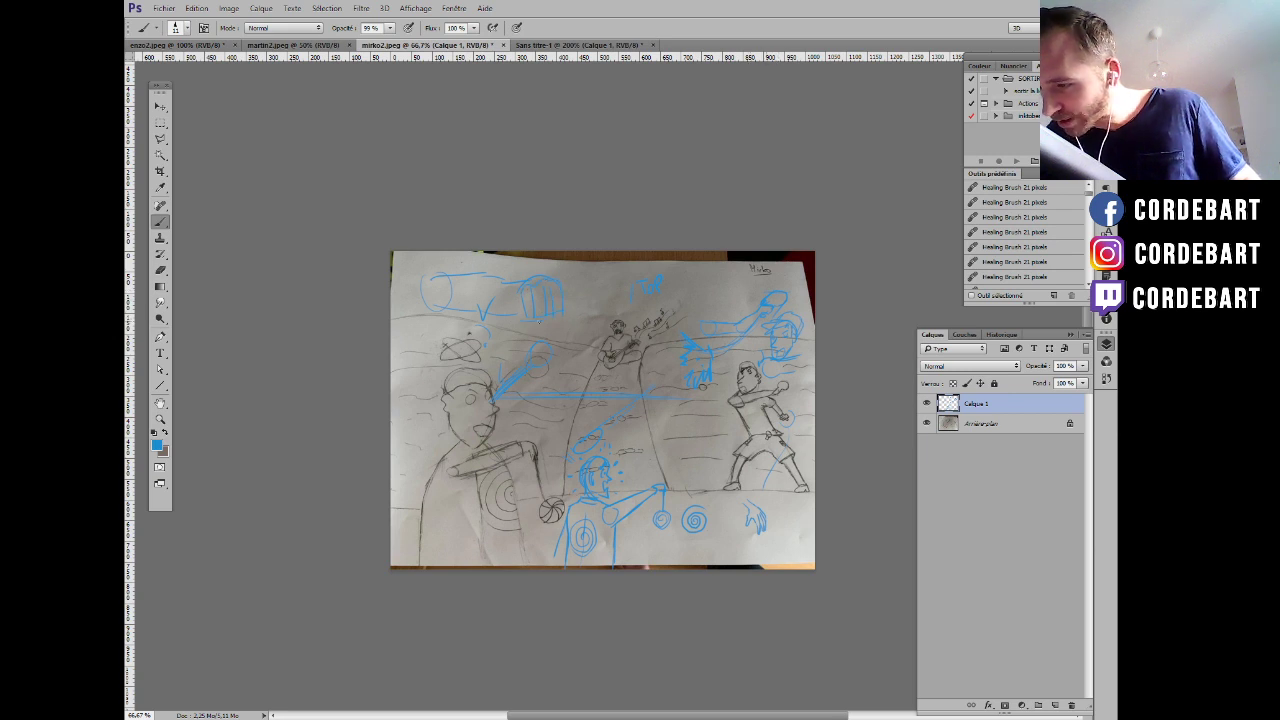
{"action": "left_click_drag", "start_coordinate": [513, 288], "coordinate": [513, 316]}
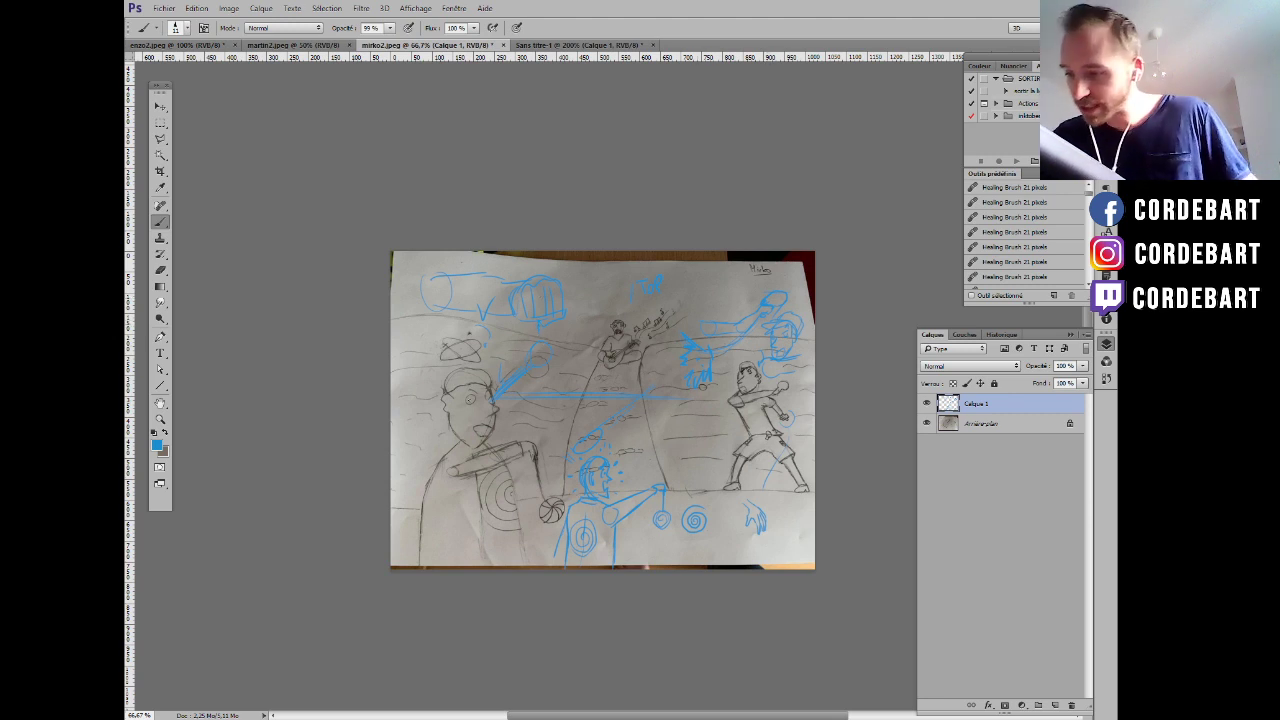
Redraw the foreground character's eye and mouth in blue, and link the cylinder to his shoulder with a long curve.
{"action": "left_click_drag", "start_coordinate": [461, 401], "coordinate": [473, 398]}
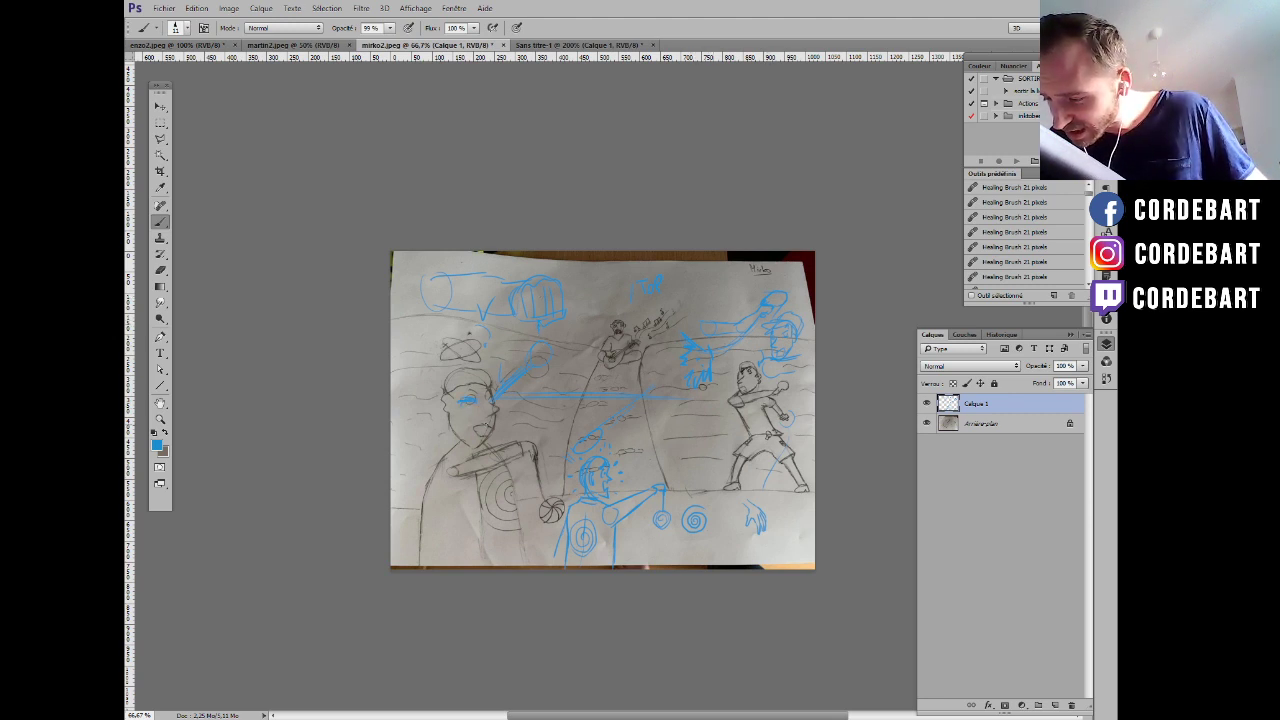
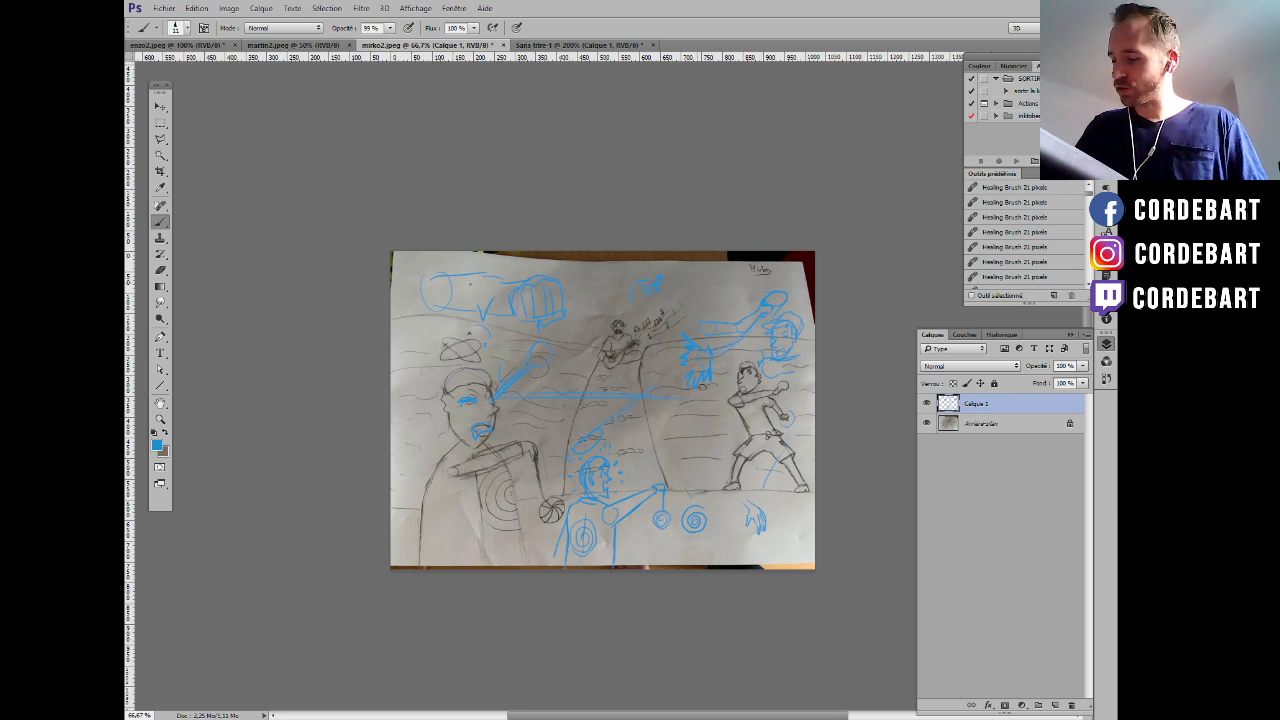
{"action": "mouse_move", "coordinate": [474, 283]}
{"action": "left_mouse_down"}
{"action": "mouse_move", "coordinate": [393, 368]}
{"action": "mouse_move", "coordinate": [450, 470]}
{"action": "left_mouse_up"}
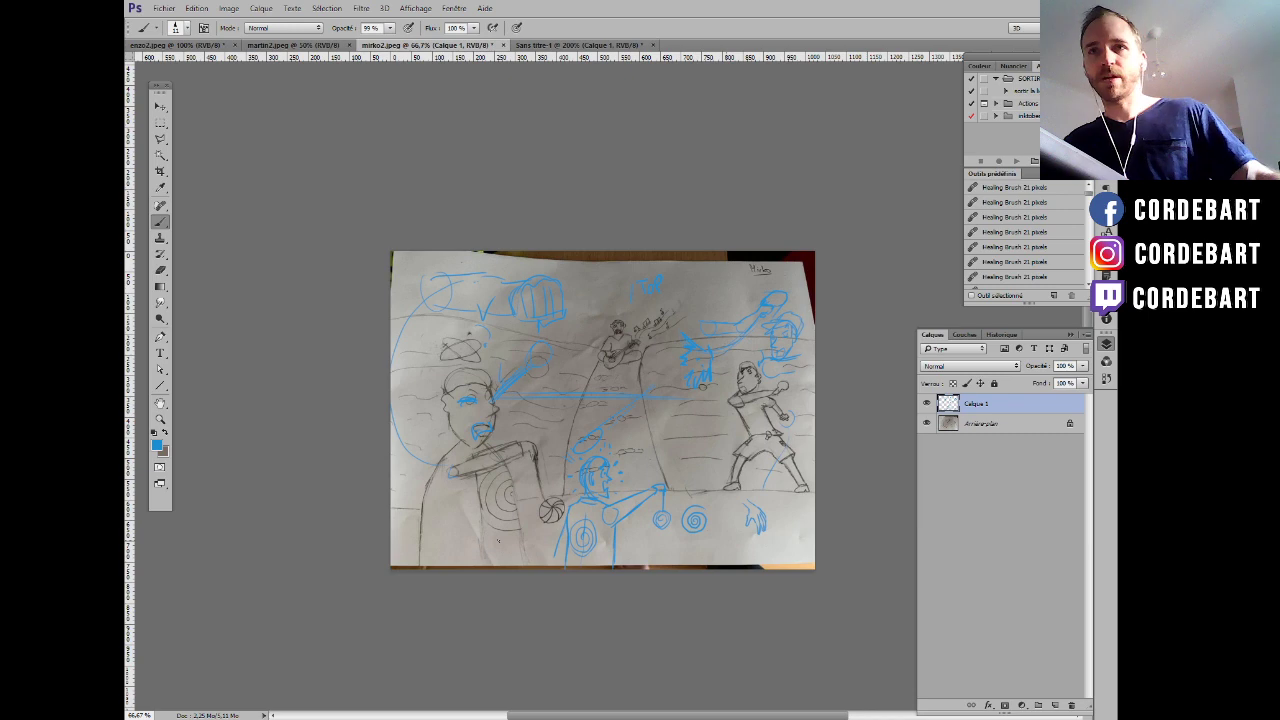
Save the annotated drawing as a Photoshop file with B added to its name, keeping maximum compatibility, and close it.
{"action": "key", "text": "ctrl+shift+s"}
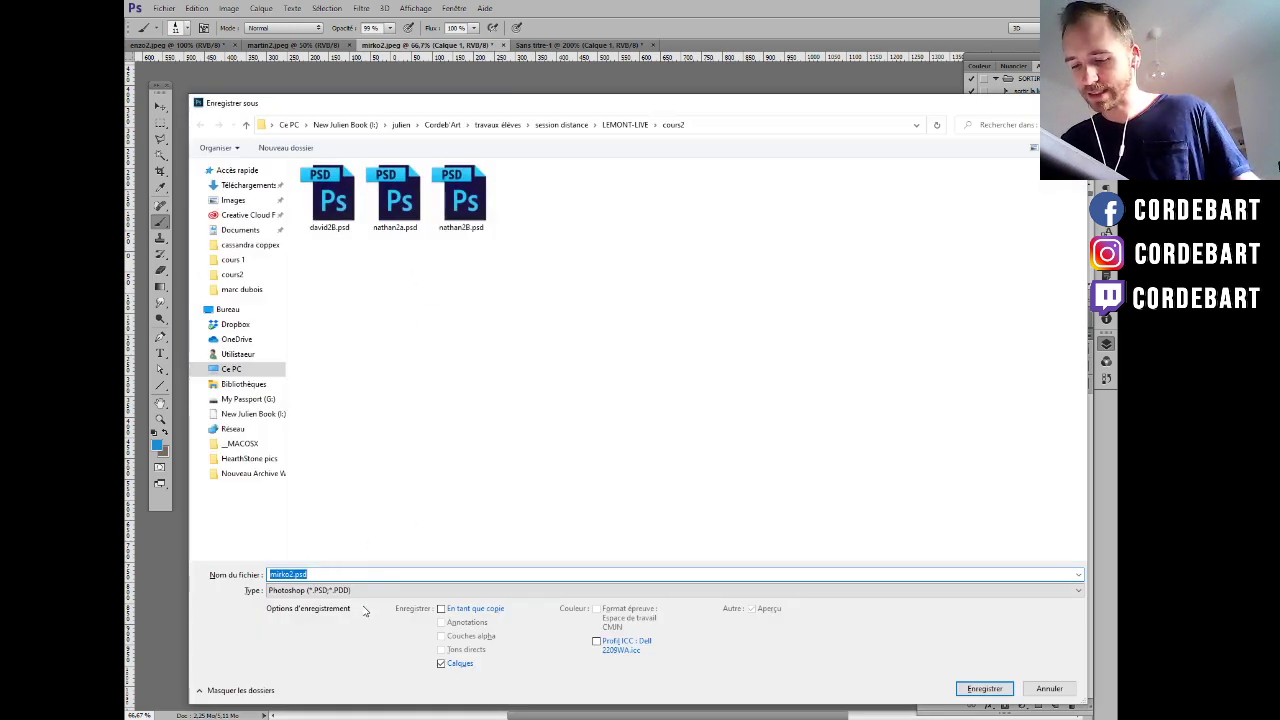
{"action": "left_click", "coordinate": [294, 576]}
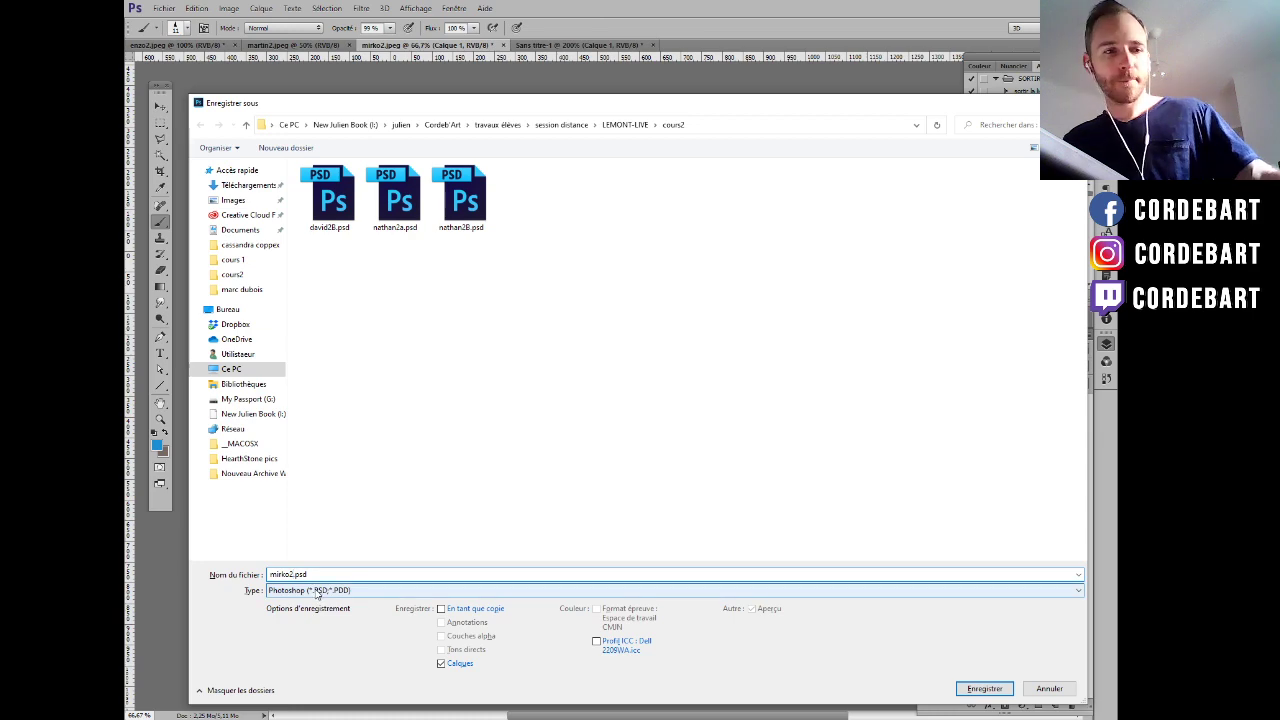
{"action": "type", "text": "B"}
{"action": "left_click", "coordinate": [984, 688]}
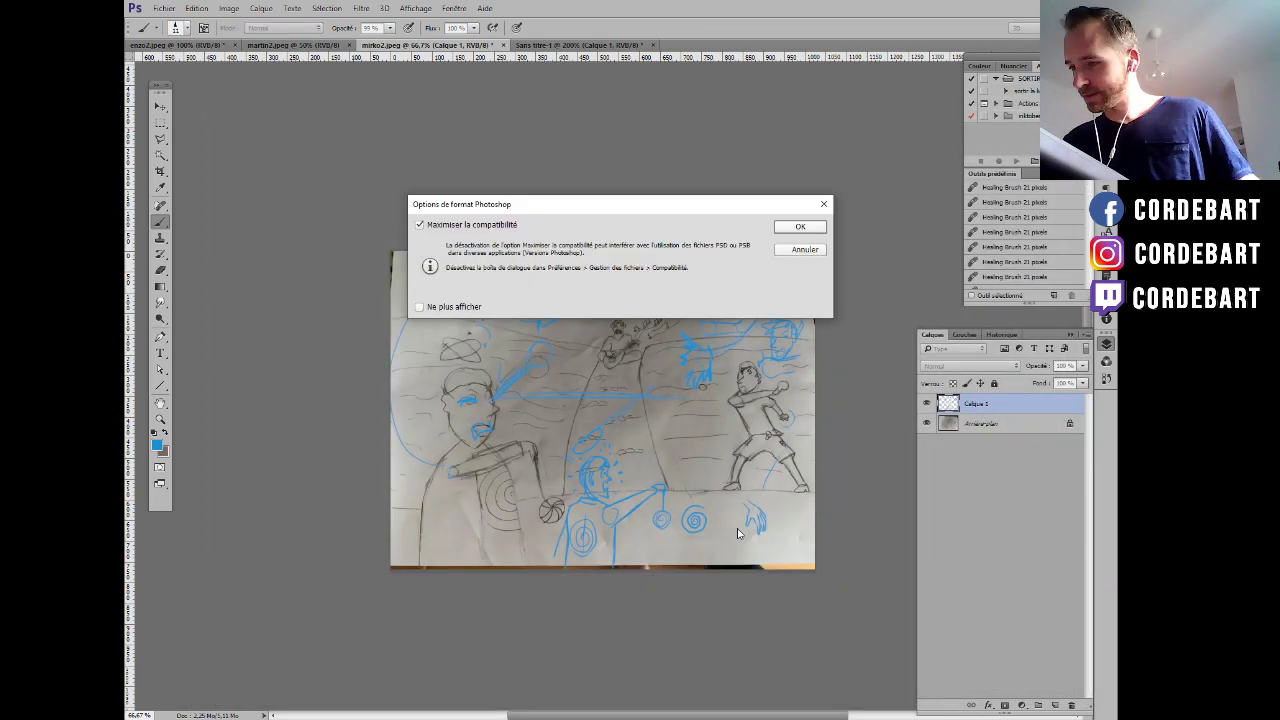
{"action": "key", "text": "Return"}
{"action": "left_click", "coordinate": [500, 45]}
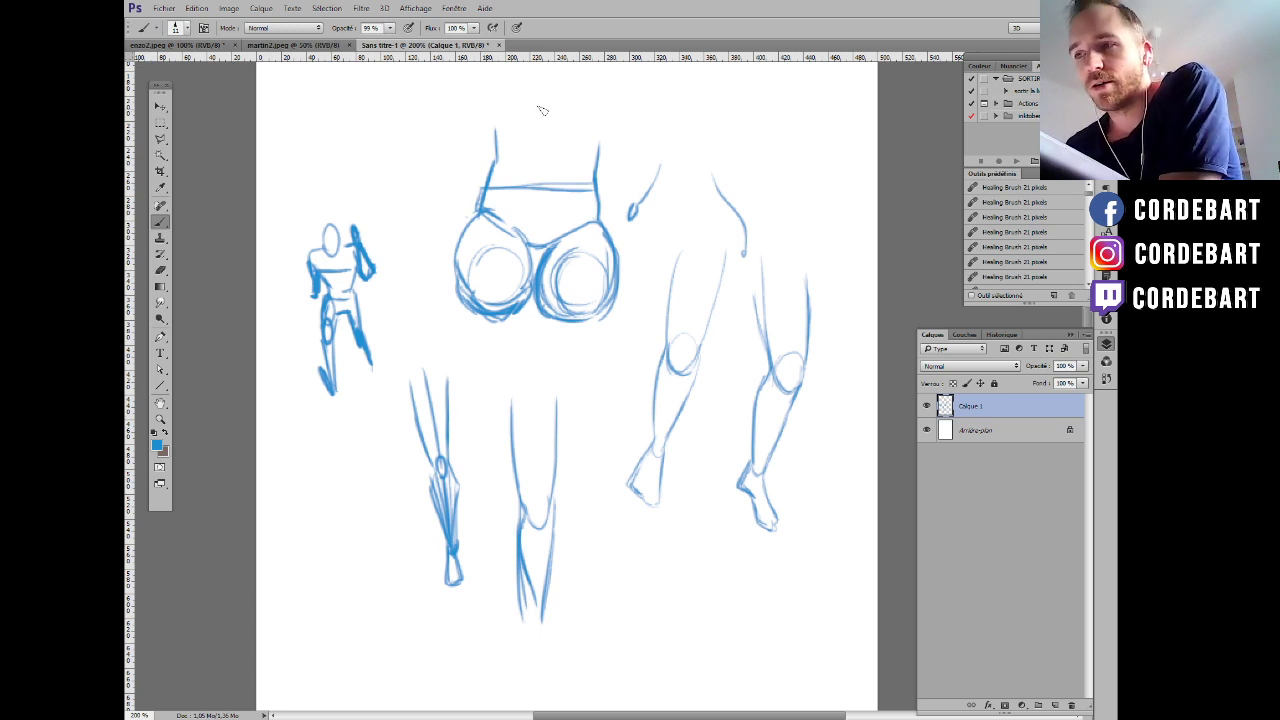
Switch to the sideways pencil drawing of two figures between buildings and rotate it 90° counterclockwise.
{"action": "left_click", "coordinate": [313, 46]}
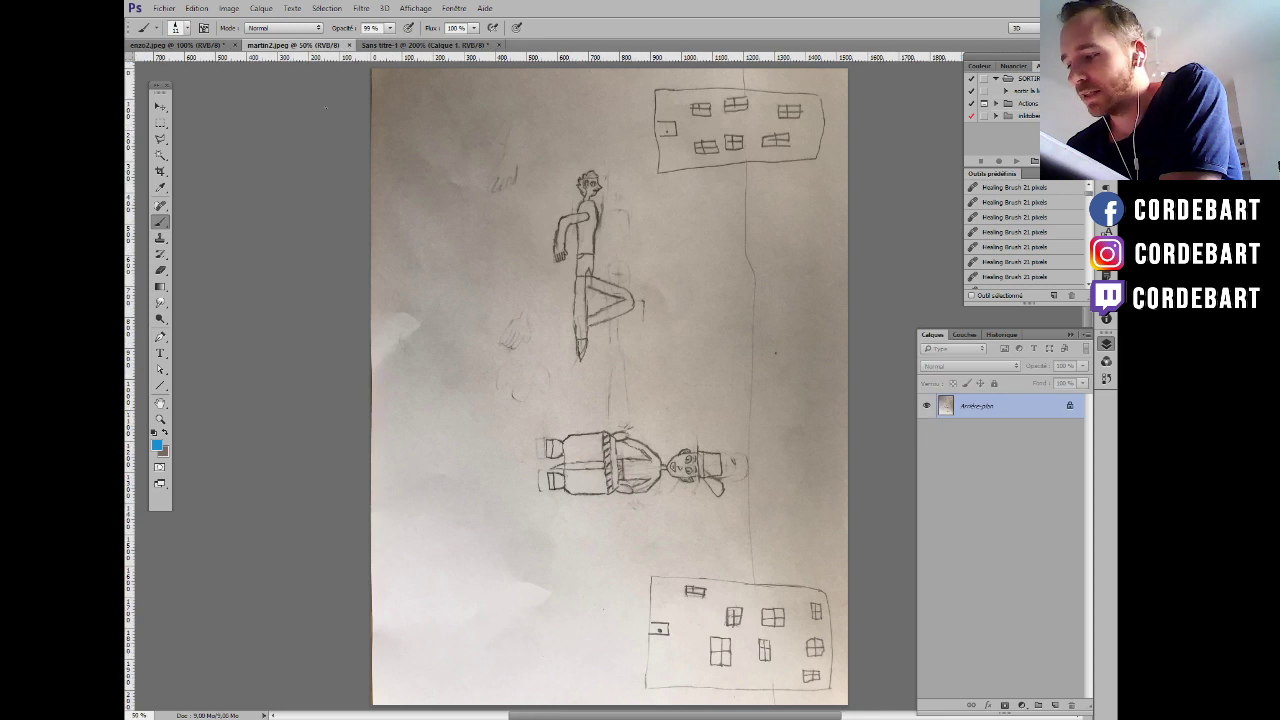
{"action": "left_click", "coordinate": [218, 9]}
{"action": "mouse_move", "coordinate": [300, 120]}
{"action": "left_click", "coordinate": [435, 145]}
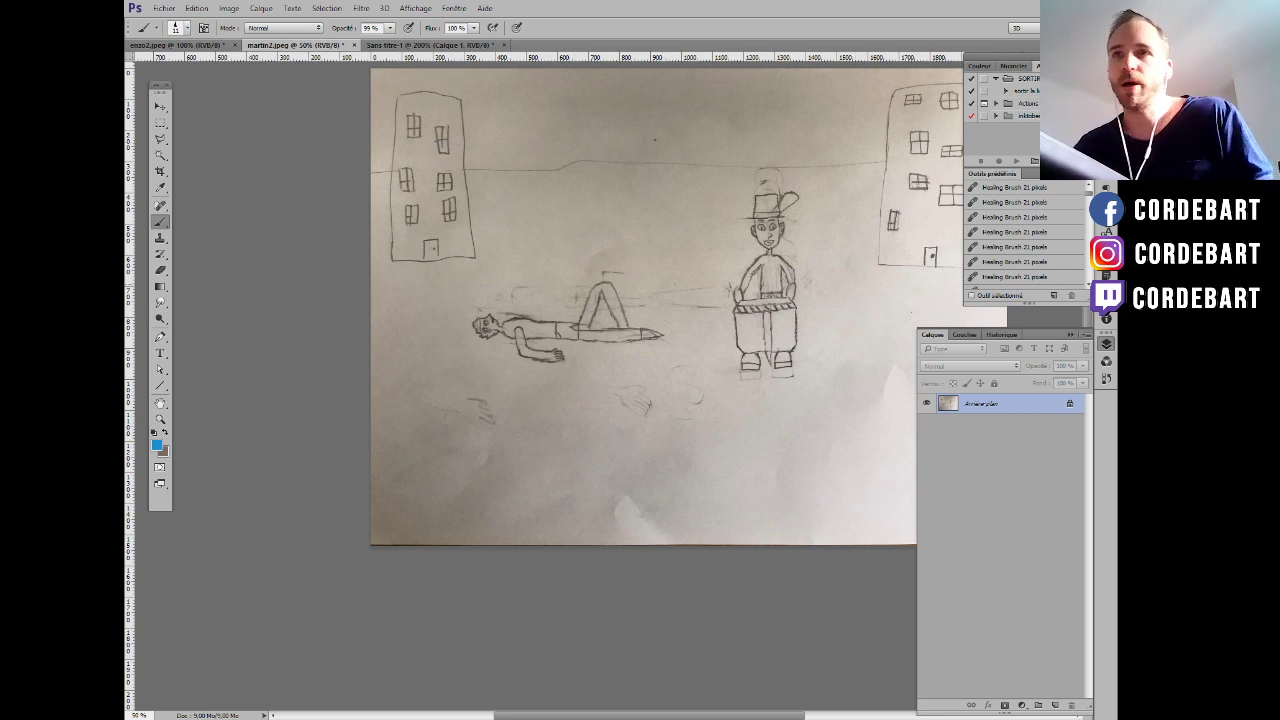
{"action": "left_click_drag", "start_coordinate": [720, 229], "coordinate": [554, 305]}
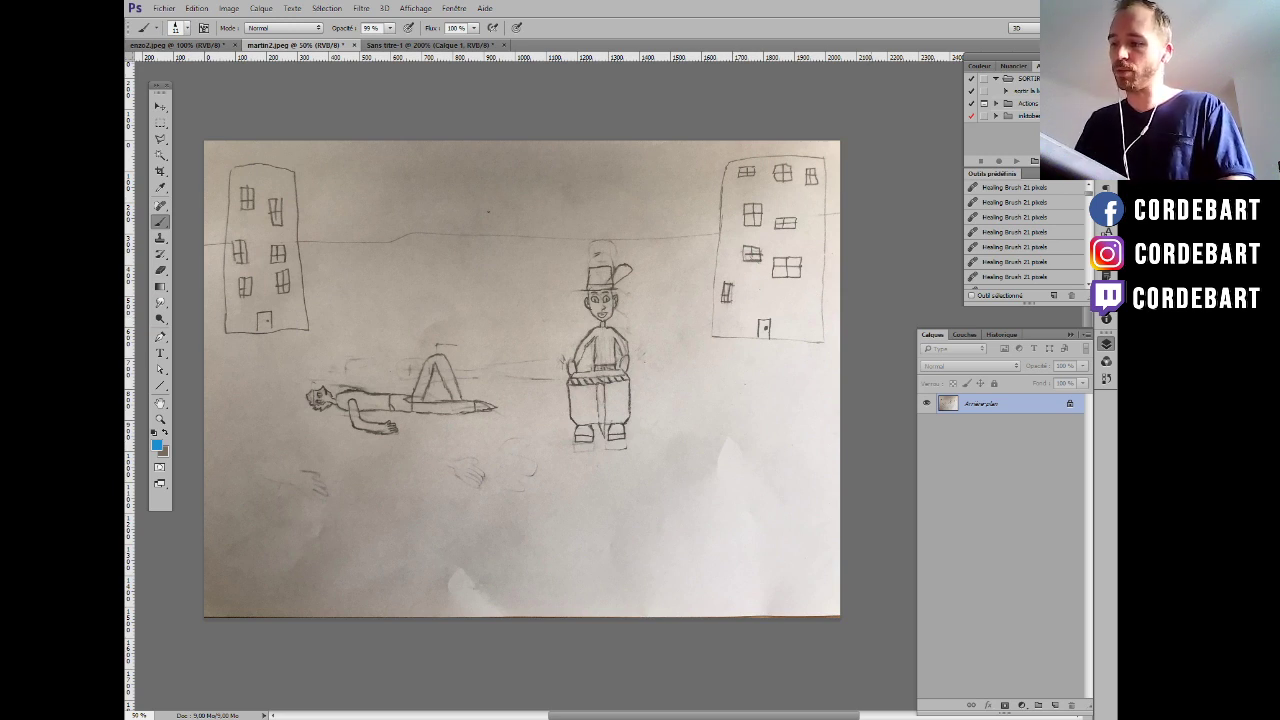
Try a curved blue stroke around the hatted figure's lower body and undo it.
{"action": "left_click_drag", "start_coordinate": [660, 385], "coordinate": [650, 367]}
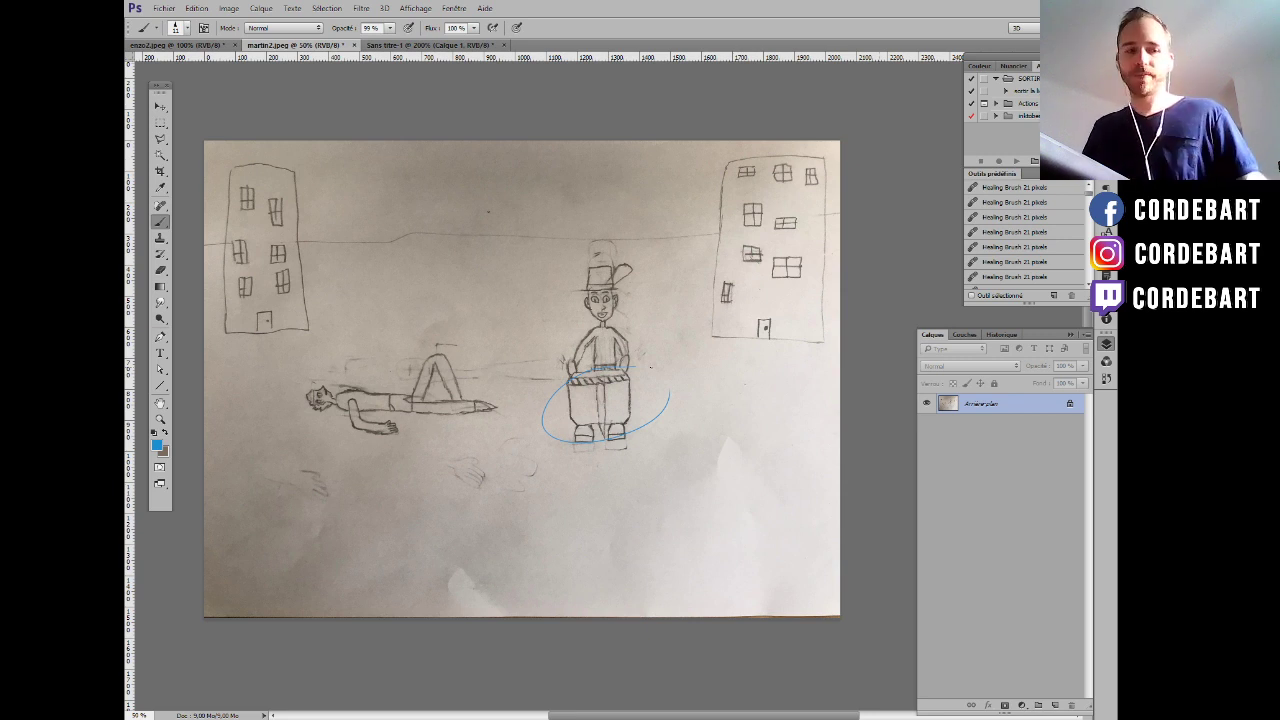
{"action": "key", "text": "ctrl+z"}
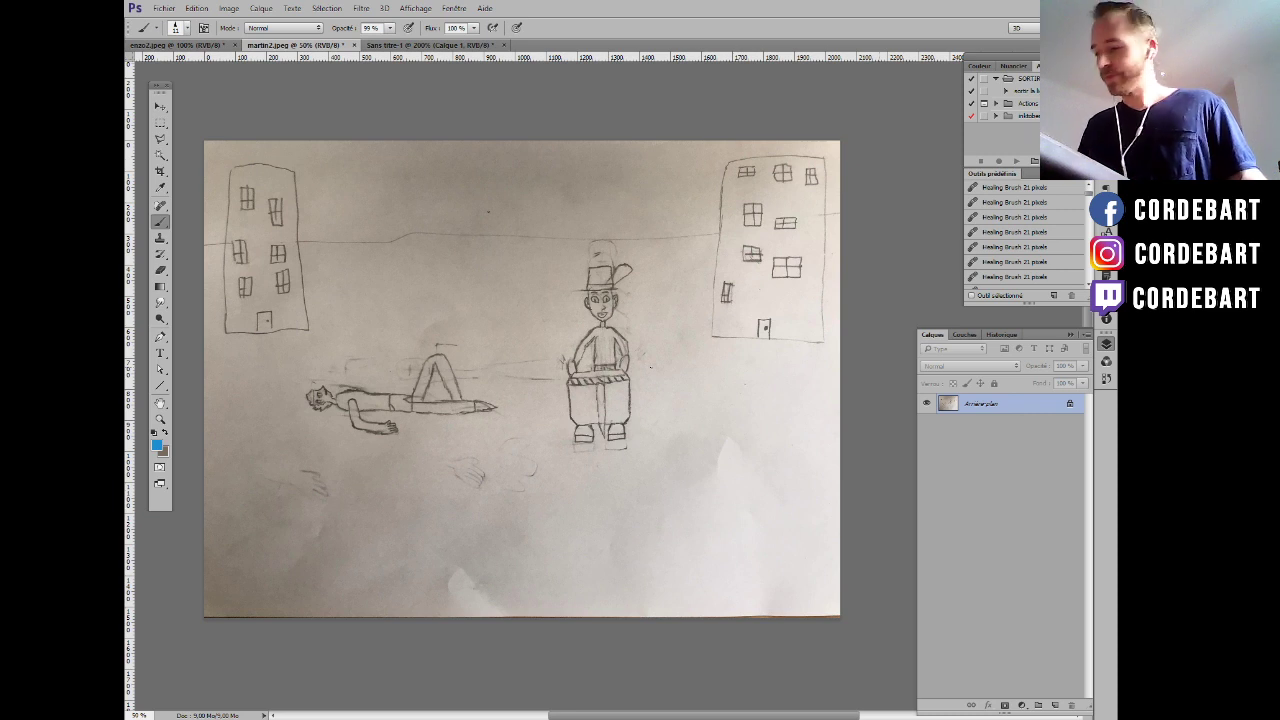
Add a new layer and sketch blue alignment lines and outlines around the windows of the drawing's right-hand building.
{"action": "left_click", "coordinate": [1052, 703]}
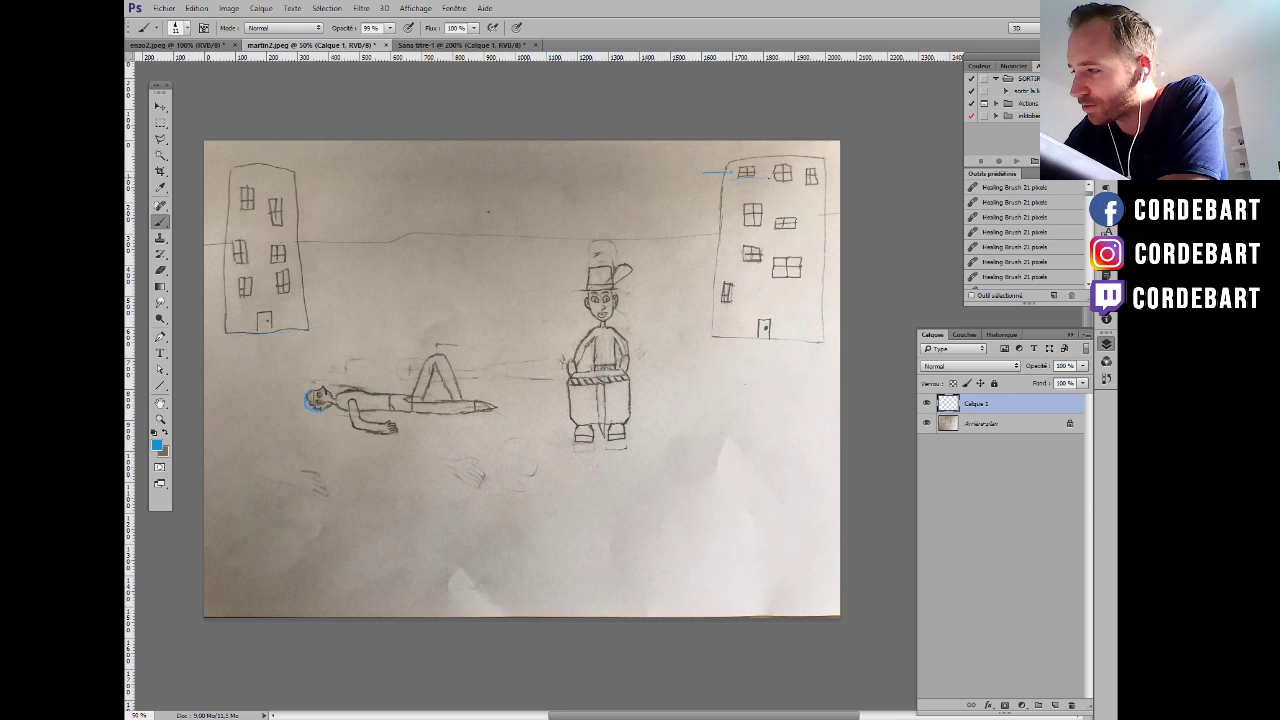
{"action": "mouse_move", "coordinate": [728, 183]}
{"action": "left_mouse_down"}
{"action": "mouse_move", "coordinate": [836, 185]}
{"action": "mouse_move", "coordinate": [738, 234]}
{"action": "mouse_move", "coordinate": [800, 206]}
{"action": "left_mouse_up"}
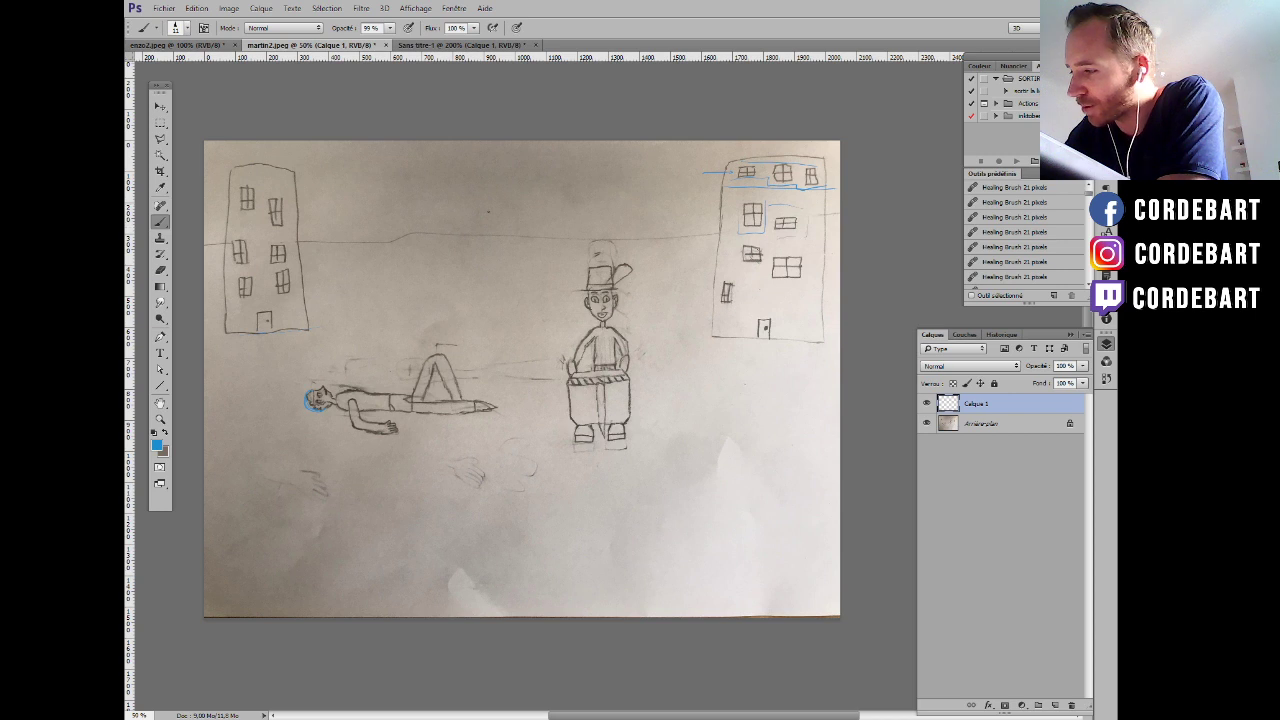
{"action": "mouse_move", "coordinate": [760, 244]}
{"action": "left_mouse_down"}
{"action": "mouse_move", "coordinate": [758, 269]}
{"action": "mouse_move", "coordinate": [768, 250]}
{"action": "left_mouse_up"}
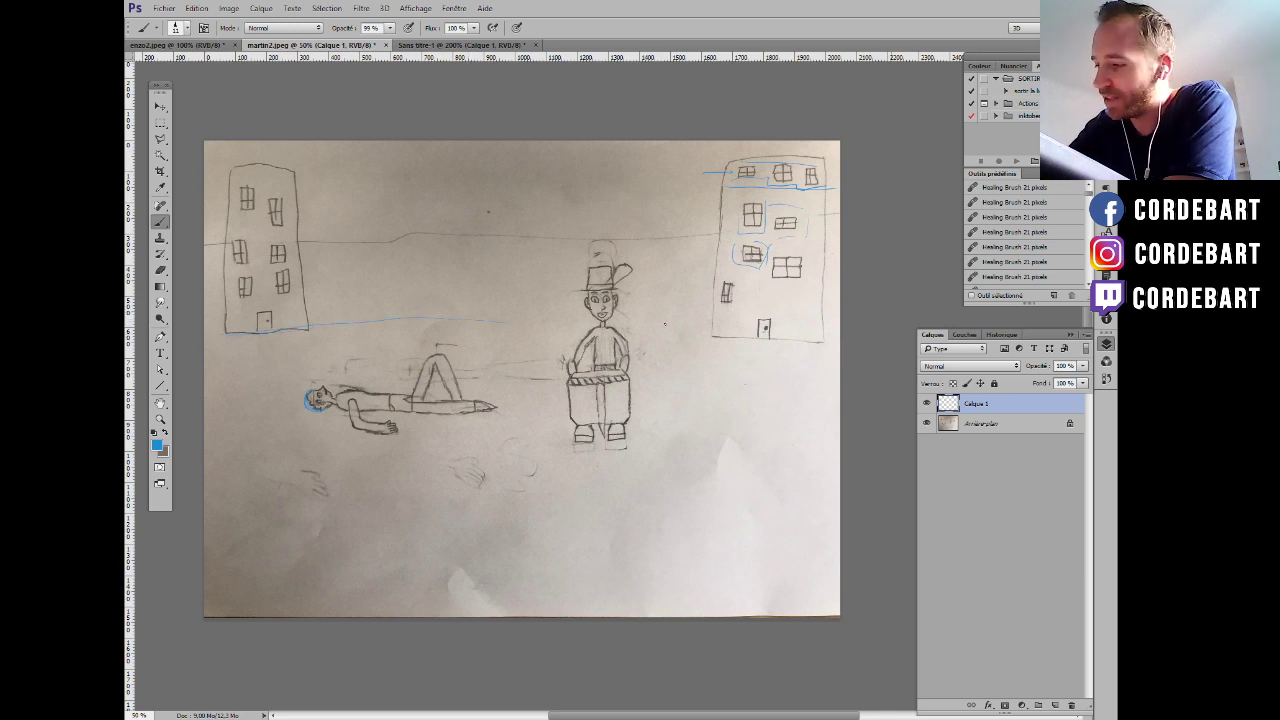
Draw blue ground lines between the buildings and across the foreground, vertical lines in the sky, and a curve around the lying figure's head.
{"action": "left_click_drag", "start_coordinate": [645, 326], "coordinate": [772, 341]}
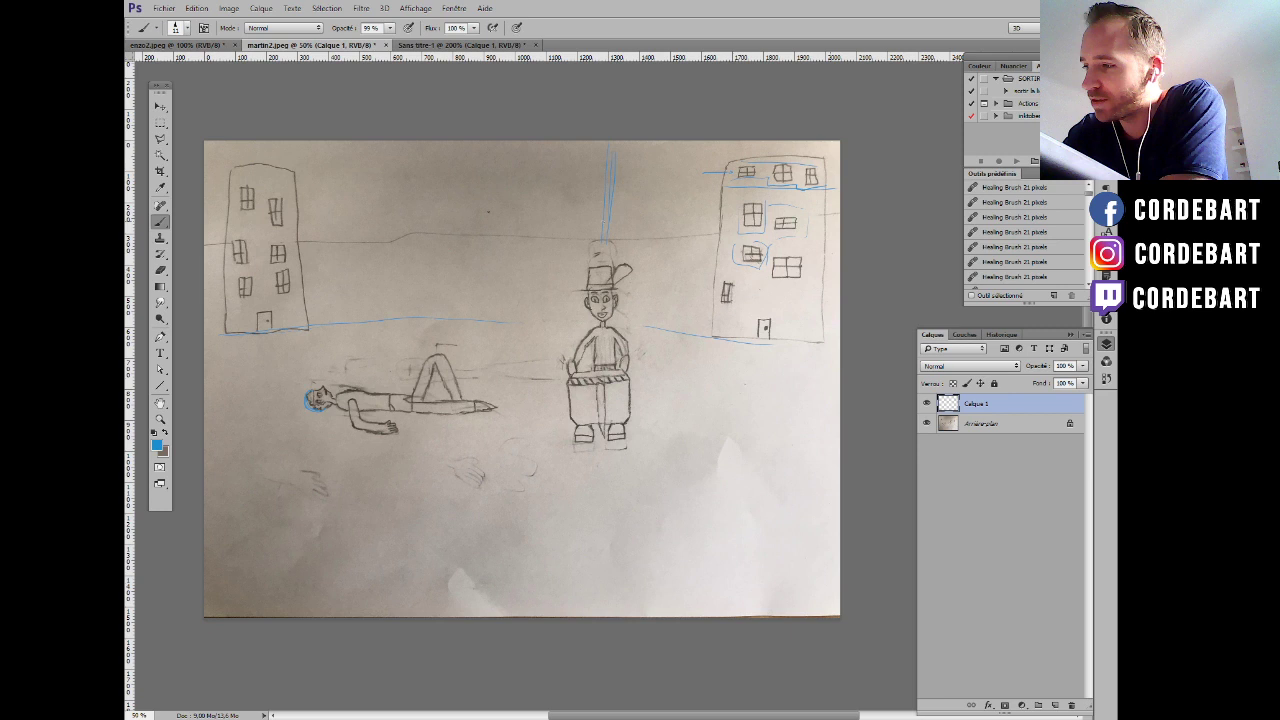
{"action": "left_click_drag", "start_coordinate": [718, 158], "coordinate": [718, 192]}
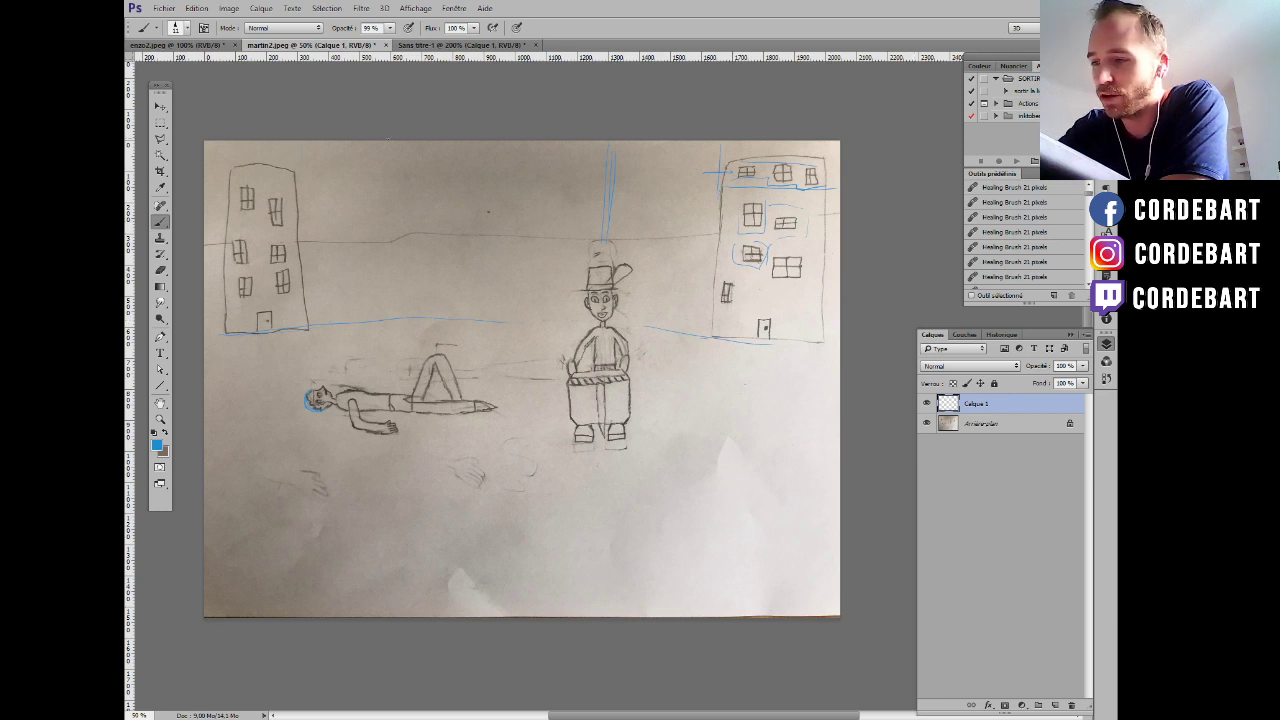
{"action": "mouse_move", "coordinate": [212, 503]}
{"action": "left_mouse_down"}
{"action": "mouse_move", "coordinate": [775, 518]}
{"action": "mouse_move", "coordinate": [636, 533]}
{"action": "mouse_move", "coordinate": [752, 540]}
{"action": "left_mouse_up"}
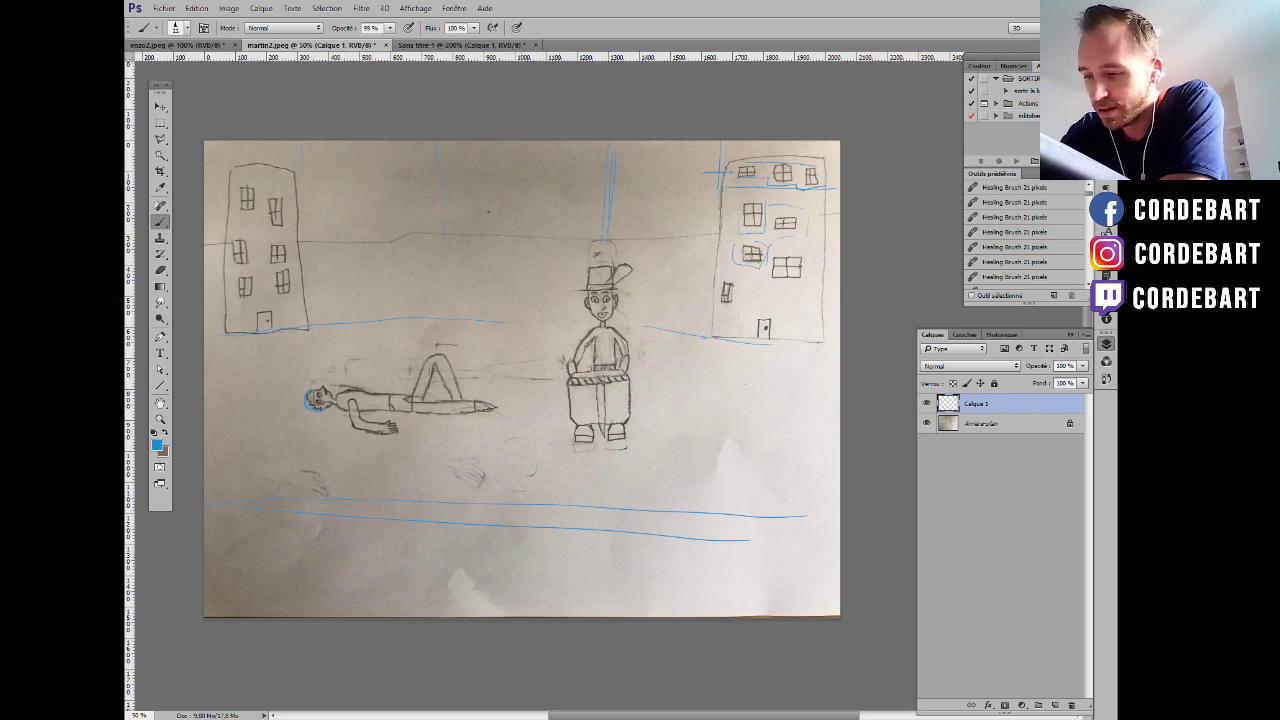
{"action": "mouse_move", "coordinate": [335, 430]}
{"action": "left_mouse_down"}
{"action": "mouse_move", "coordinate": [296, 382]}
{"action": "mouse_move", "coordinate": [340, 362]}
{"action": "left_mouse_up"}
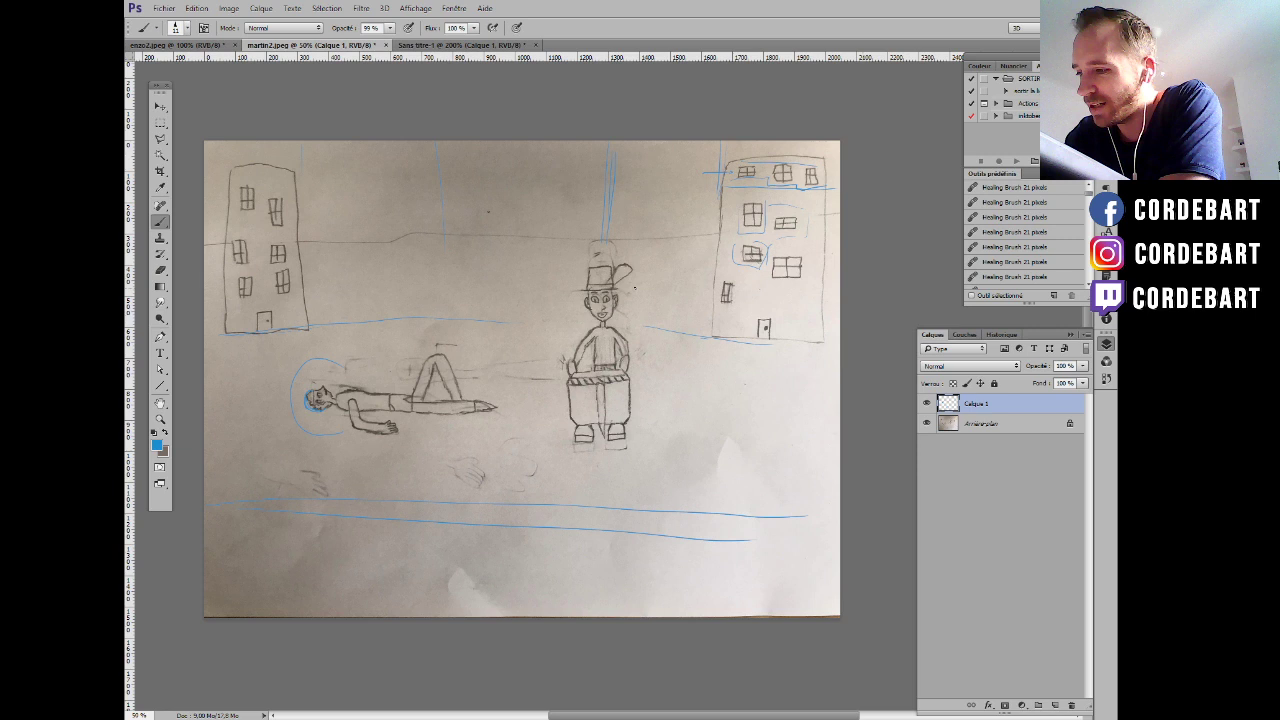
Sketch a boxy, hatched blue shape with small inner details and a narrow base beside the hatted figure's feet.
{"action": "mouse_move", "coordinate": [664, 402]}
{"action": "left_mouse_down"}
{"action": "mouse_move", "coordinate": [661, 434]}
{"action": "mouse_move", "coordinate": [722, 432]}
{"action": "mouse_move", "coordinate": [672, 398]}
{"action": "mouse_move", "coordinate": [662, 408]}
{"action": "left_mouse_up"}
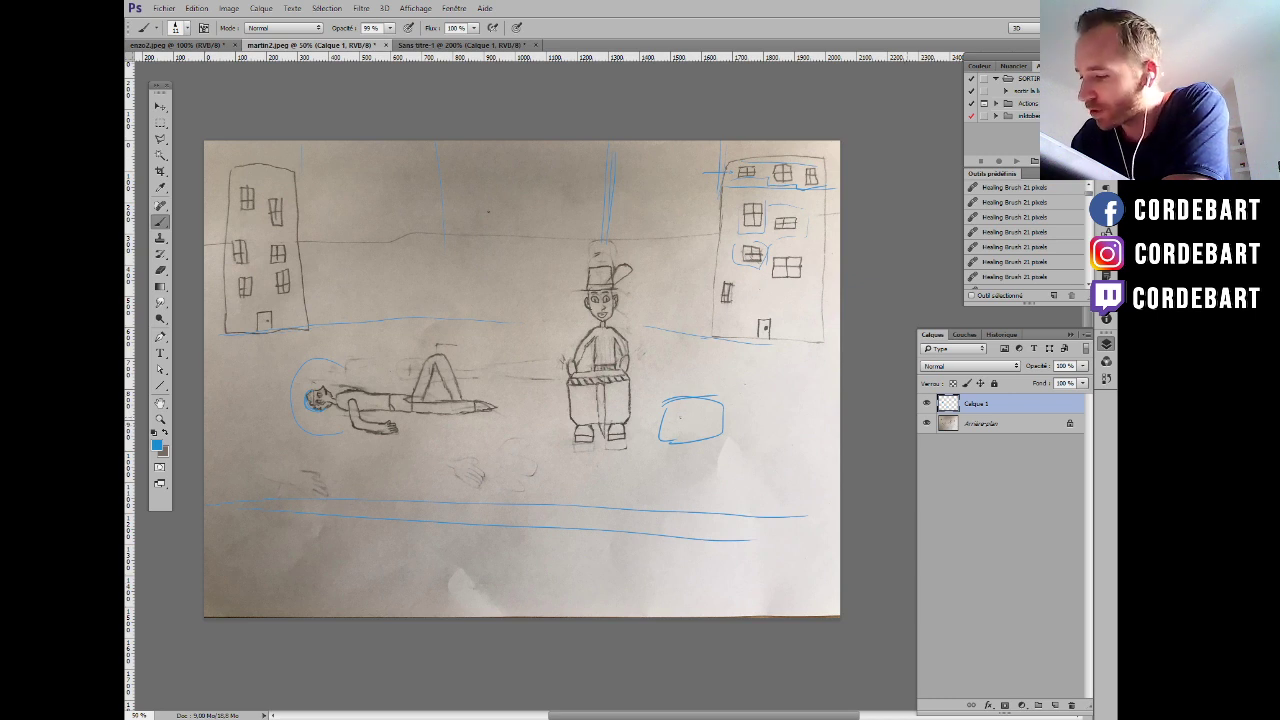
{"action": "mouse_move", "coordinate": [674, 409]}
{"action": "left_mouse_down"}
{"action": "mouse_move", "coordinate": [677, 436]}
{"action": "mouse_move", "coordinate": [685, 400]}
{"action": "left_mouse_up"}
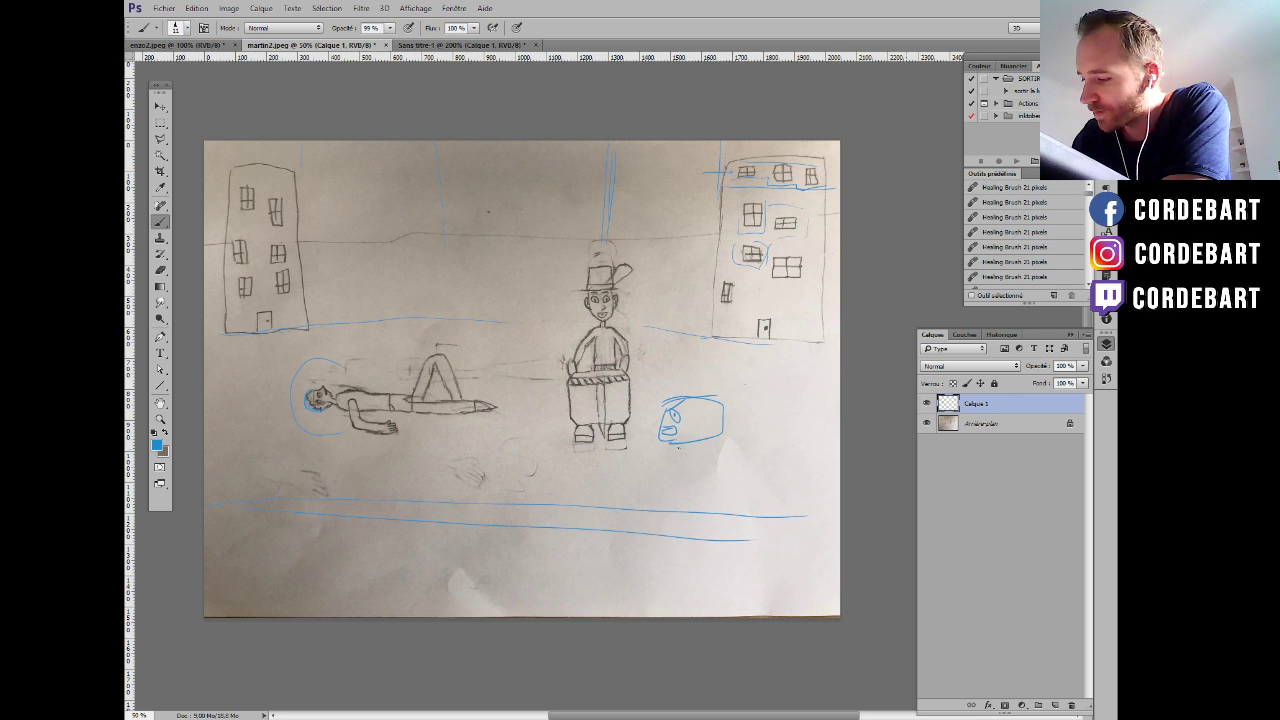
{"action": "mouse_move", "coordinate": [662, 446]}
{"action": "left_mouse_down"}
{"action": "mouse_move", "coordinate": [706, 460]}
{"action": "mouse_move", "coordinate": [712, 418]}
{"action": "mouse_move", "coordinate": [690, 442]}
{"action": "left_mouse_up"}
{"action": "mouse_move", "coordinate": [676, 434]}
{"action": "left_mouse_down"}
{"action": "mouse_move", "coordinate": [706, 392]}
{"action": "mouse_move", "coordinate": [713, 401]}
{"action": "left_mouse_up"}
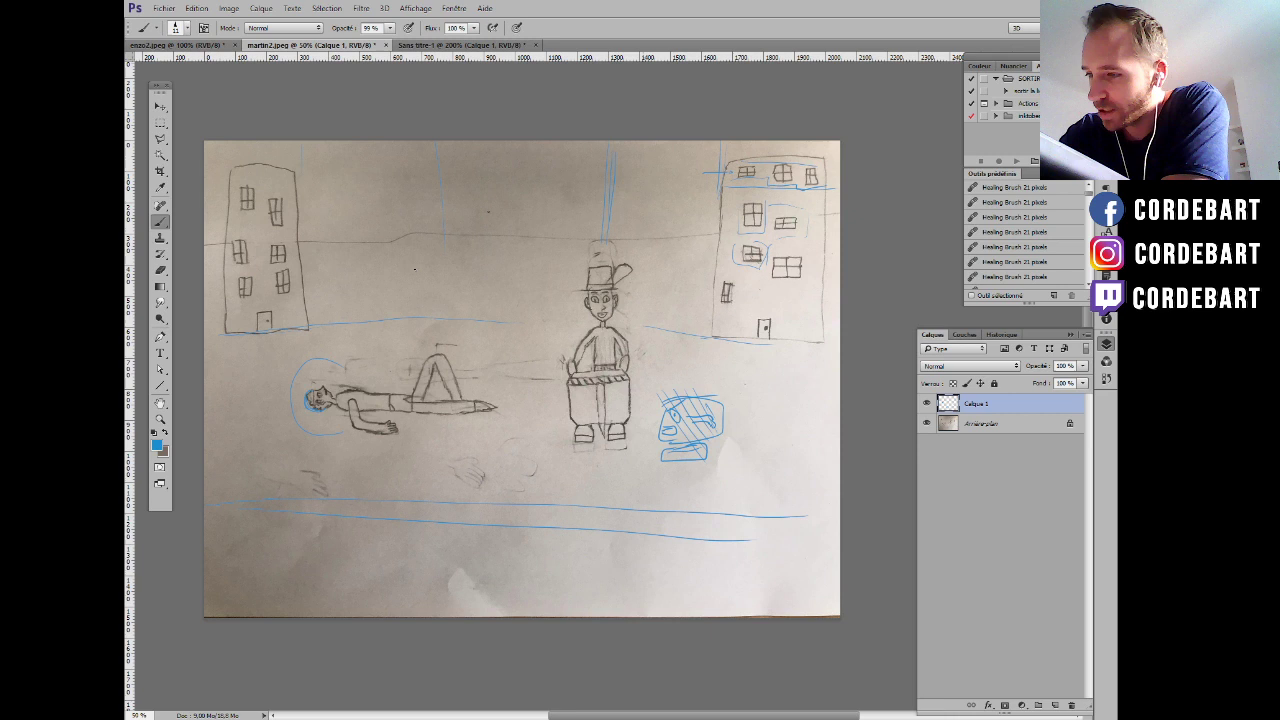
Sketch a cluster of leaf-like blue shapes and a larger pointed shape above the lying figure's raised knee.
{"action": "left_click_drag", "start_coordinate": [414, 268], "coordinate": [445, 242]}
{"action": "mouse_move", "coordinate": [463, 250]}
{"action": "left_mouse_down"}
{"action": "mouse_move", "coordinate": [468, 292]}
{"action": "mouse_move", "coordinate": [443, 318]}
{"action": "left_mouse_up"}
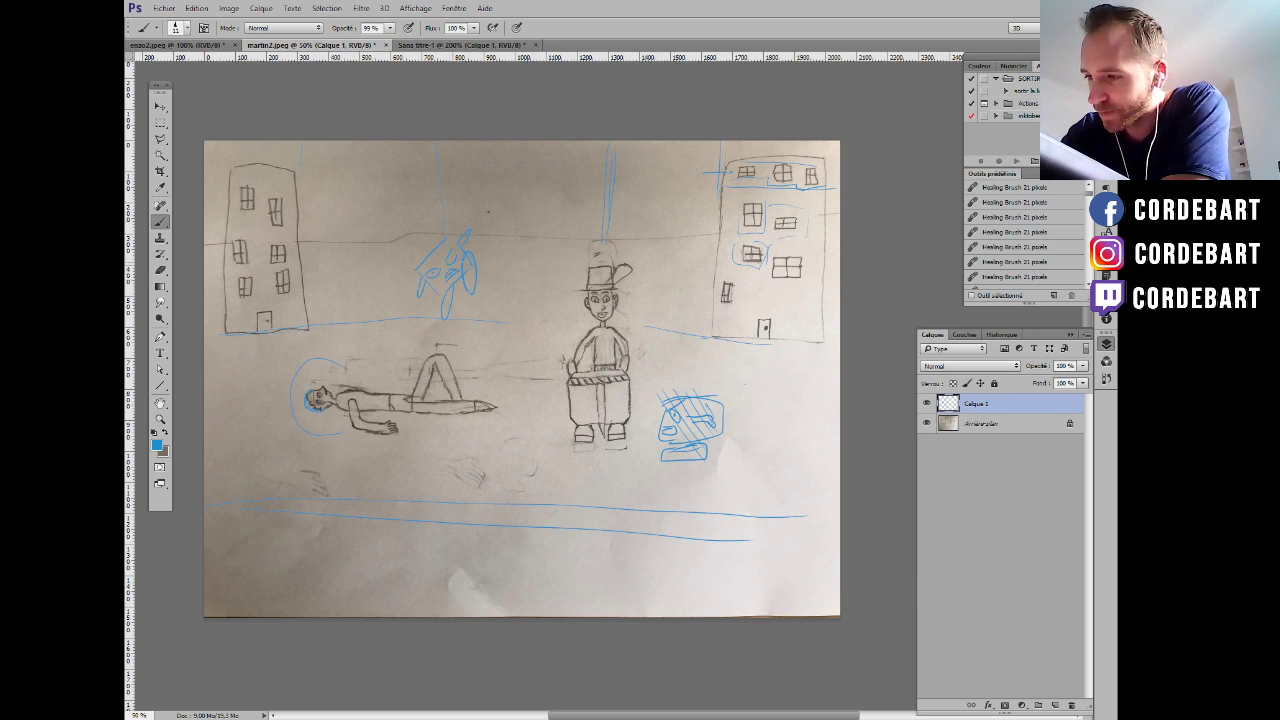
{"action": "mouse_move", "coordinate": [484, 290]}
{"action": "left_mouse_down"}
{"action": "mouse_move", "coordinate": [518, 281]}
{"action": "mouse_move", "coordinate": [508, 298]}
{"action": "mouse_move", "coordinate": [478, 288]}
{"action": "left_mouse_up"}
Sketch the head, shoulders and bent arm of a new blue figure between the lying figure and the hatted one.
{"action": "left_click_drag", "start_coordinate": [509, 379], "coordinate": [523, 385]}
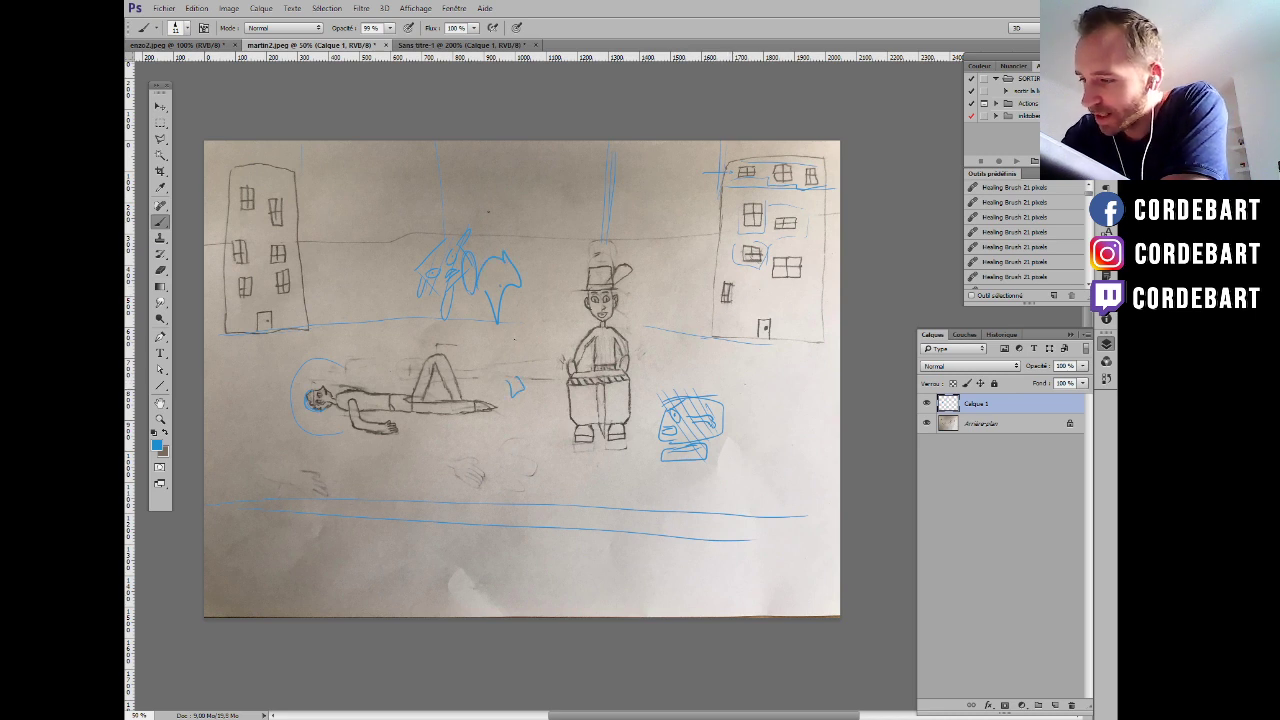
{"action": "mouse_move", "coordinate": [518, 325]}
{"action": "left_mouse_down"}
{"action": "mouse_move", "coordinate": [500, 332]}
{"action": "mouse_move", "coordinate": [528, 320]}
{"action": "left_mouse_up"}
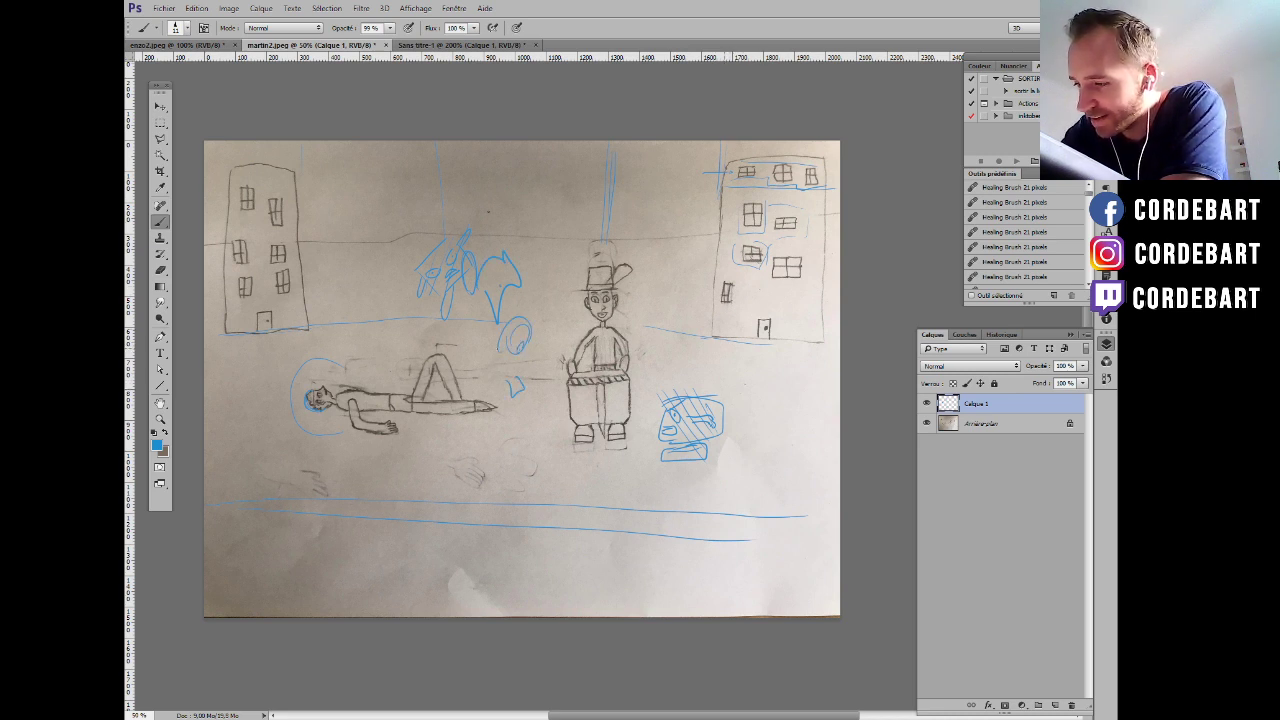
{"action": "mouse_move", "coordinate": [488, 357]}
{"action": "left_mouse_down"}
{"action": "mouse_move", "coordinate": [536, 370]}
{"action": "mouse_move", "coordinate": [472, 370]}
{"action": "mouse_move", "coordinate": [462, 396]}
{"action": "left_mouse_up"}
{"action": "mouse_move", "coordinate": [540, 372]}
{"action": "left_mouse_down"}
{"action": "mouse_move", "coordinate": [545, 410]}
{"action": "mouse_move", "coordinate": [526, 414]}
{"action": "mouse_move", "coordinate": [552, 414]}
{"action": "left_mouse_up"}
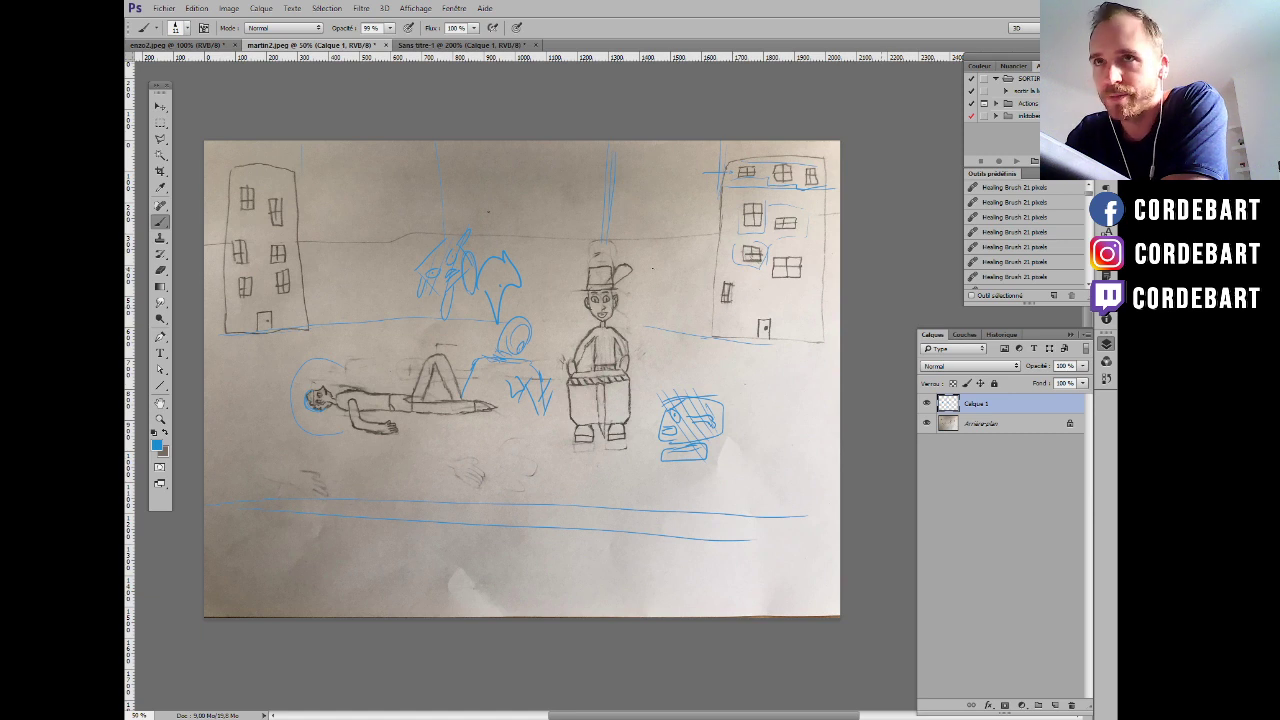
Complete the new blue figure with a raised hand, hips and widely spread legs whose feet stand on the foreground lines.
{"action": "mouse_move", "coordinate": [516, 392]}
{"action": "left_mouse_down"}
{"action": "mouse_move", "coordinate": [508, 424]}
{"action": "mouse_move", "coordinate": [454, 426]}
{"action": "mouse_move", "coordinate": [500, 427]}
{"action": "mouse_move", "coordinate": [490, 452]}
{"action": "mouse_move", "coordinate": [545, 455]}
{"action": "mouse_move", "coordinate": [552, 496]}
{"action": "left_mouse_up"}
{"action": "left_click_drag", "start_coordinate": [460, 352], "coordinate": [470, 346]}
{"action": "left_click_drag", "start_coordinate": [480, 330], "coordinate": [484, 355]}
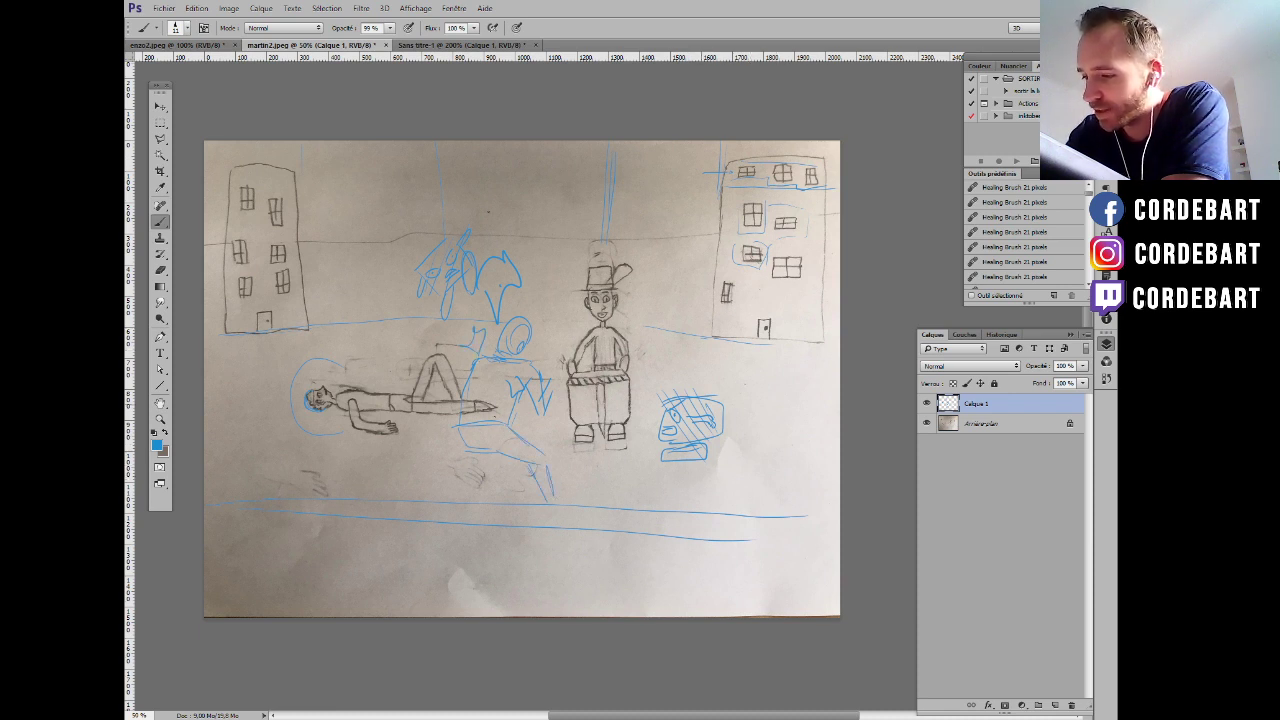
{"action": "mouse_move", "coordinate": [458, 434]}
{"action": "left_mouse_down"}
{"action": "mouse_move", "coordinate": [485, 482]}
{"action": "mouse_move", "coordinate": [468, 482]}
{"action": "mouse_move", "coordinate": [448, 510]}
{"action": "left_mouse_up"}
{"action": "left_click_drag", "start_coordinate": [562, 503], "coordinate": [548, 513]}
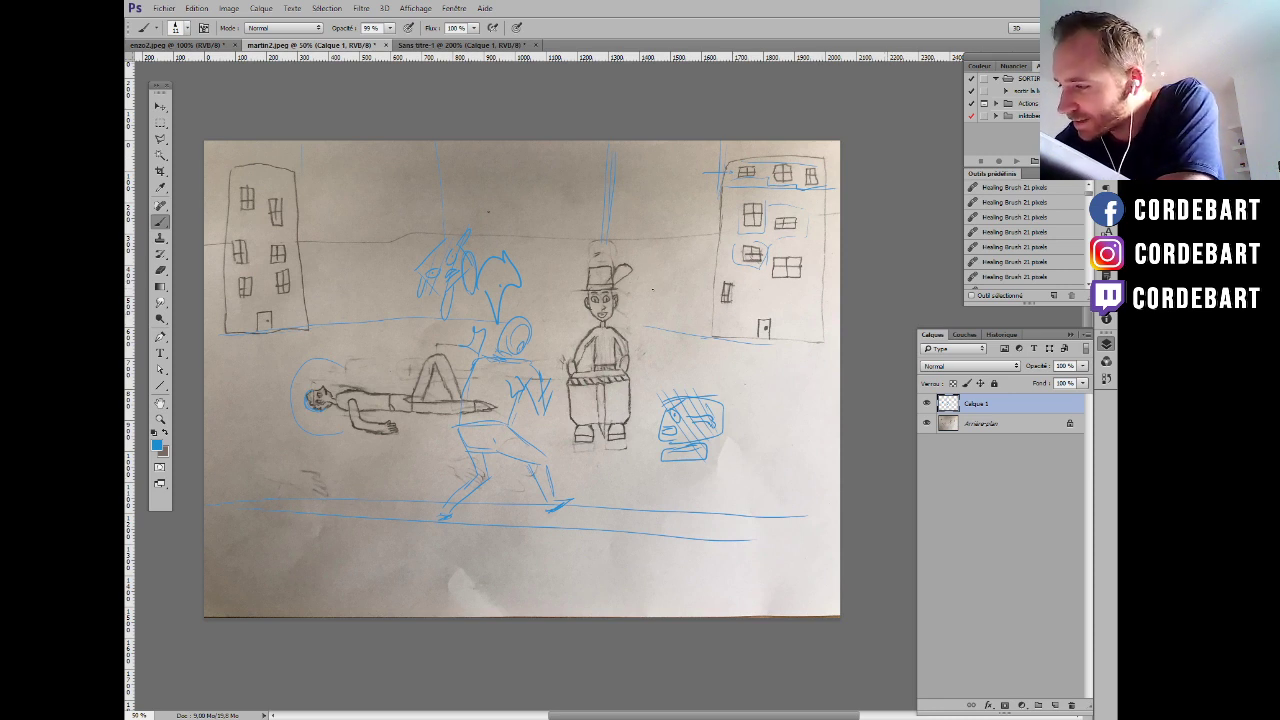
Sketch a blue hatted figure beside the pencil one, with an arm stretched across his face, bent legs and long trailing lines.
{"action": "mouse_move", "coordinate": [653, 288]}
{"action": "left_mouse_down"}
{"action": "mouse_move", "coordinate": [667, 298]}
{"action": "mouse_move", "coordinate": [649, 318]}
{"action": "mouse_move", "coordinate": [672, 324]}
{"action": "left_mouse_up"}
{"action": "mouse_move", "coordinate": [674, 295]}
{"action": "left_mouse_down"}
{"action": "mouse_move", "coordinate": [678, 308]}
{"action": "mouse_move", "coordinate": [656, 273]}
{"action": "mouse_move", "coordinate": [686, 256]}
{"action": "mouse_move", "coordinate": [690, 295]}
{"action": "mouse_move", "coordinate": [632, 310]}
{"action": "mouse_move", "coordinate": [664, 340]}
{"action": "mouse_move", "coordinate": [706, 322]}
{"action": "mouse_move", "coordinate": [716, 360]}
{"action": "mouse_move", "coordinate": [650, 327]}
{"action": "mouse_move", "coordinate": [658, 345]}
{"action": "mouse_move", "coordinate": [574, 317]}
{"action": "left_mouse_up"}
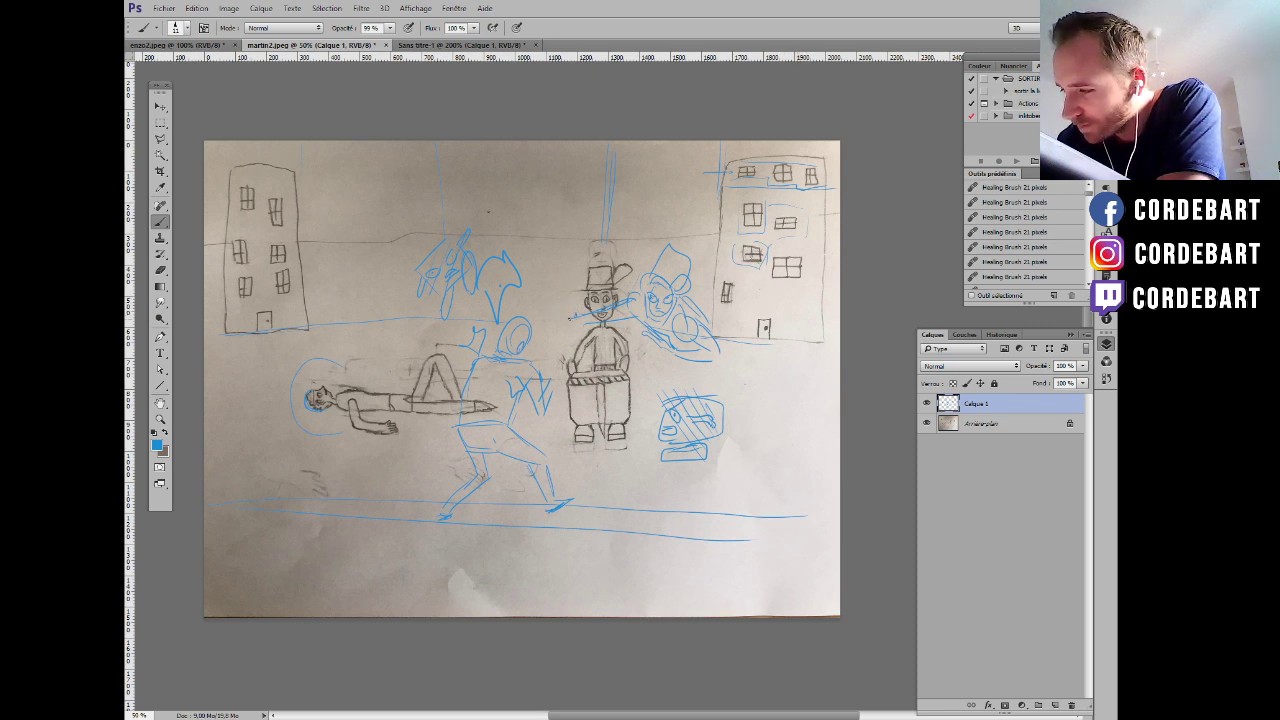
{"action": "mouse_move", "coordinate": [576, 317]}
{"action": "left_mouse_down"}
{"action": "mouse_move", "coordinate": [551, 303]}
{"action": "mouse_move", "coordinate": [532, 328]}
{"action": "mouse_move", "coordinate": [572, 324]}
{"action": "left_mouse_up"}
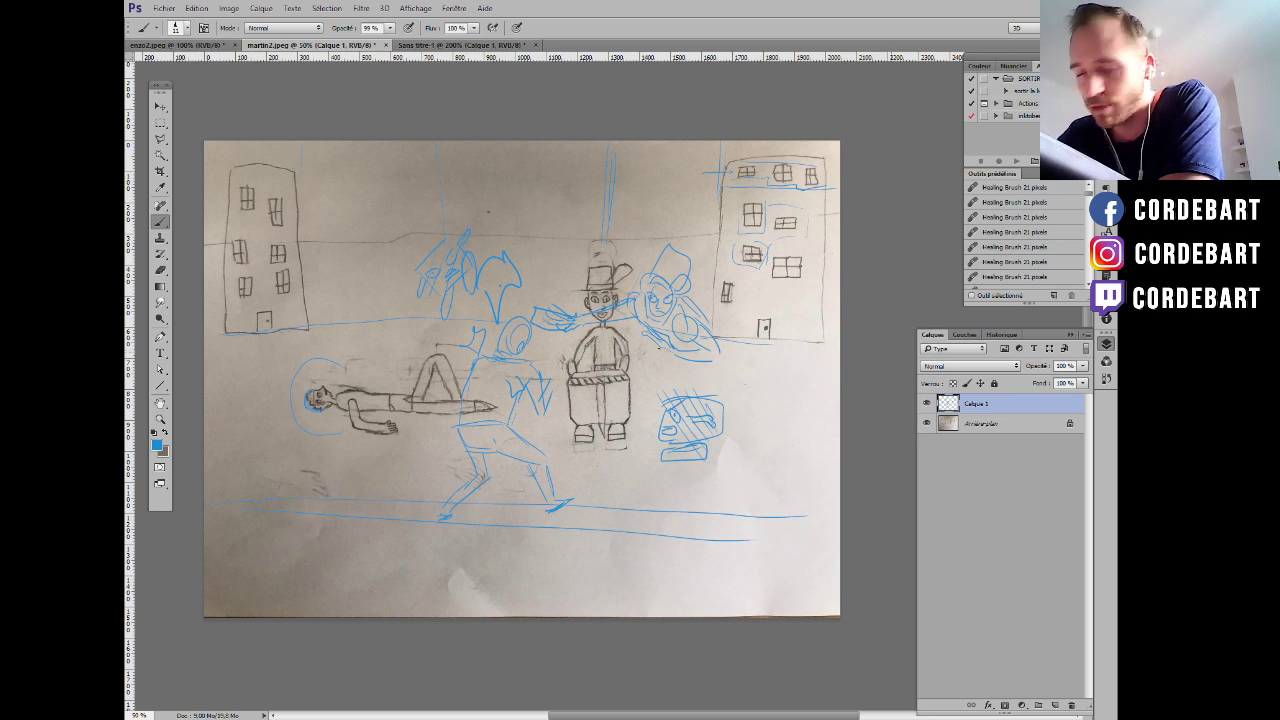
{"action": "mouse_move", "coordinate": [658, 348]}
{"action": "left_mouse_down"}
{"action": "mouse_move", "coordinate": [644, 366]}
{"action": "mouse_move", "coordinate": [682, 362]}
{"action": "mouse_move", "coordinate": [754, 400]}
{"action": "left_mouse_up"}
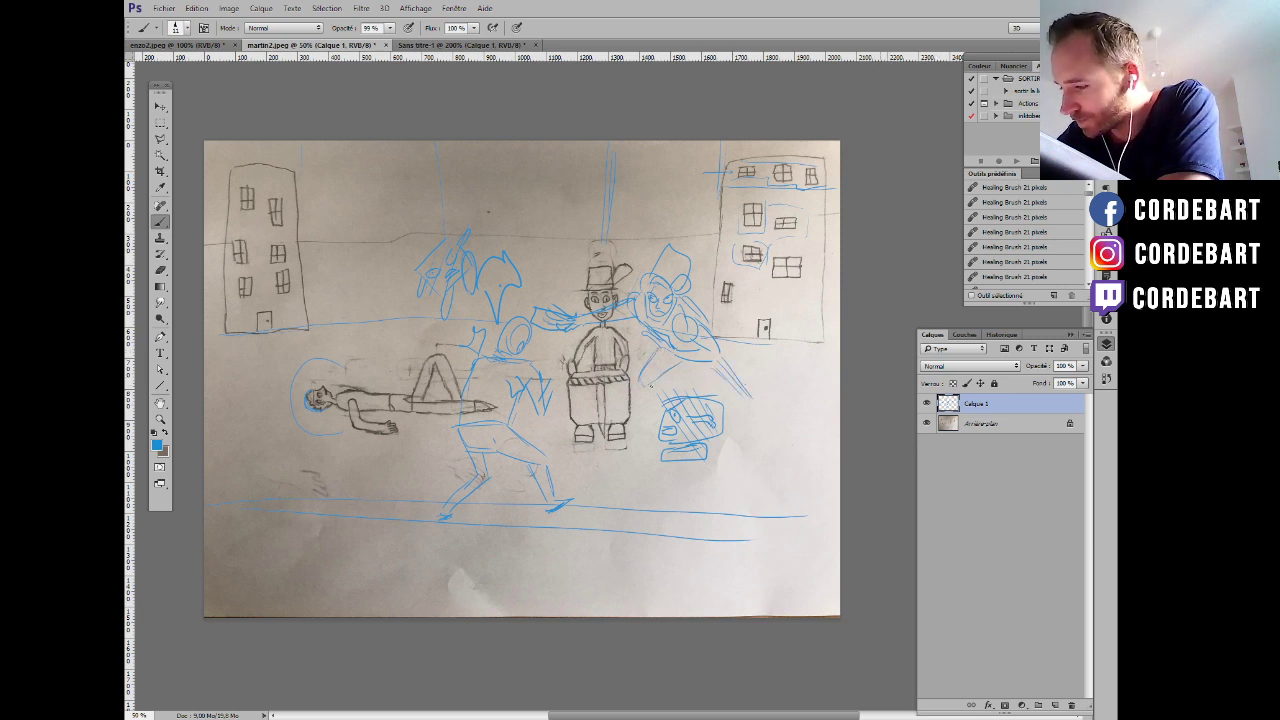
{"action": "mouse_move", "coordinate": [643, 386]}
{"action": "left_mouse_down"}
{"action": "mouse_move", "coordinate": [679, 376]}
{"action": "mouse_move", "coordinate": [754, 410]}
{"action": "left_mouse_up"}
{"action": "left_click_drag", "start_coordinate": [724, 358], "coordinate": [764, 422]}
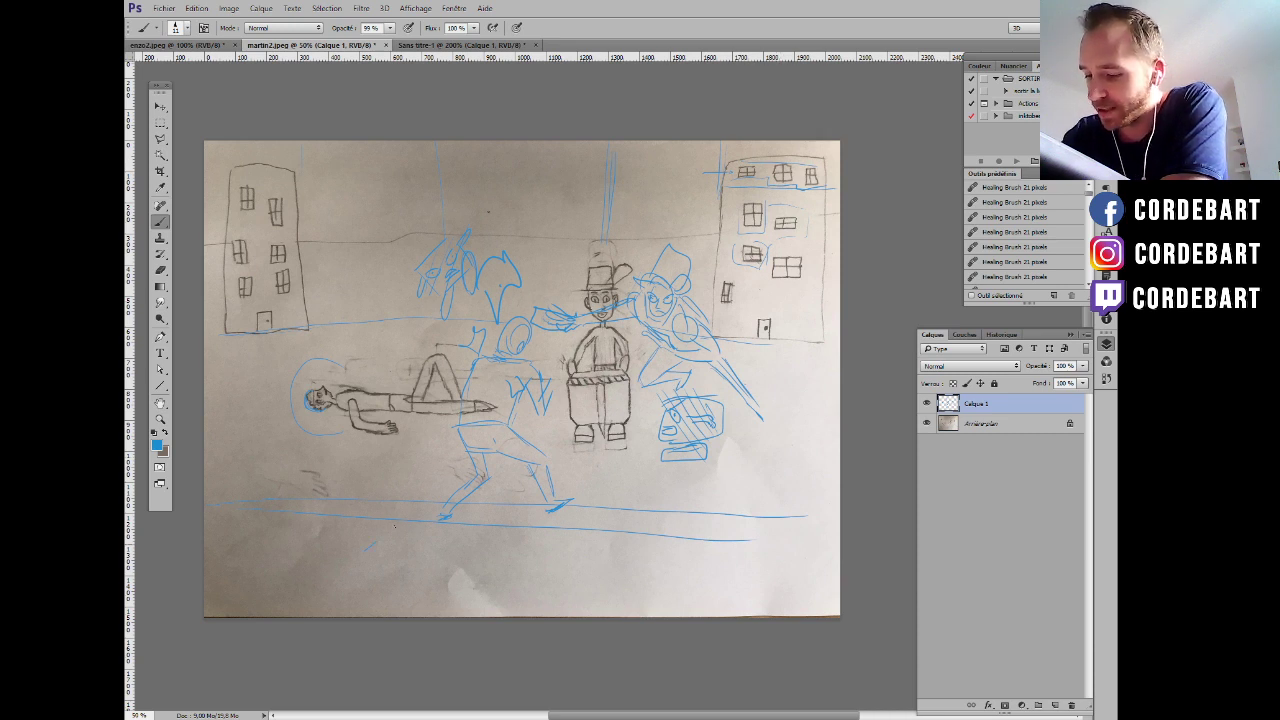
Write "Victime" in blue below the foreground lines and link it with an arrow to the spot beside the new figure's foot.
{"action": "left_click_drag", "start_coordinate": [394, 525], "coordinate": [414, 506]}
{"action": "left_click_drag", "start_coordinate": [334, 557], "coordinate": [387, 563]}
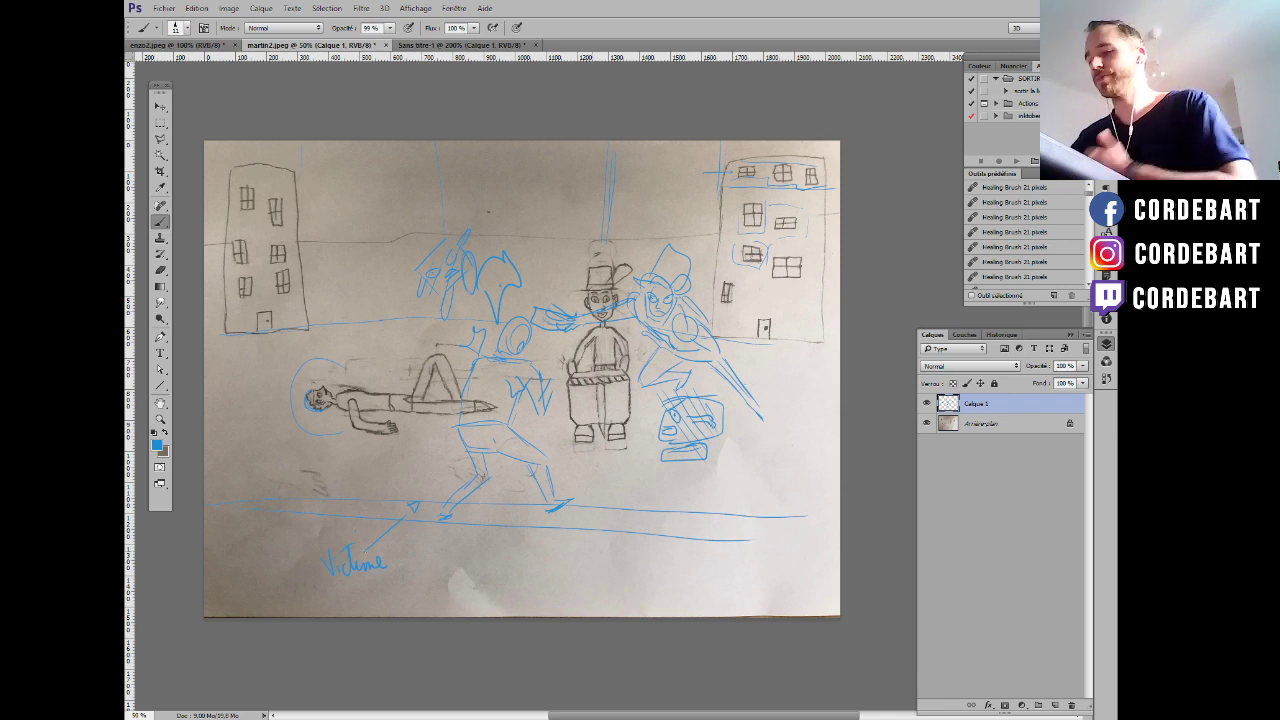
Save the annotated drawing as a Photoshop file with b added to its name, close it, and bring up the sideways cliff drawing.
{"action": "left_click", "coordinate": [164, 8]}
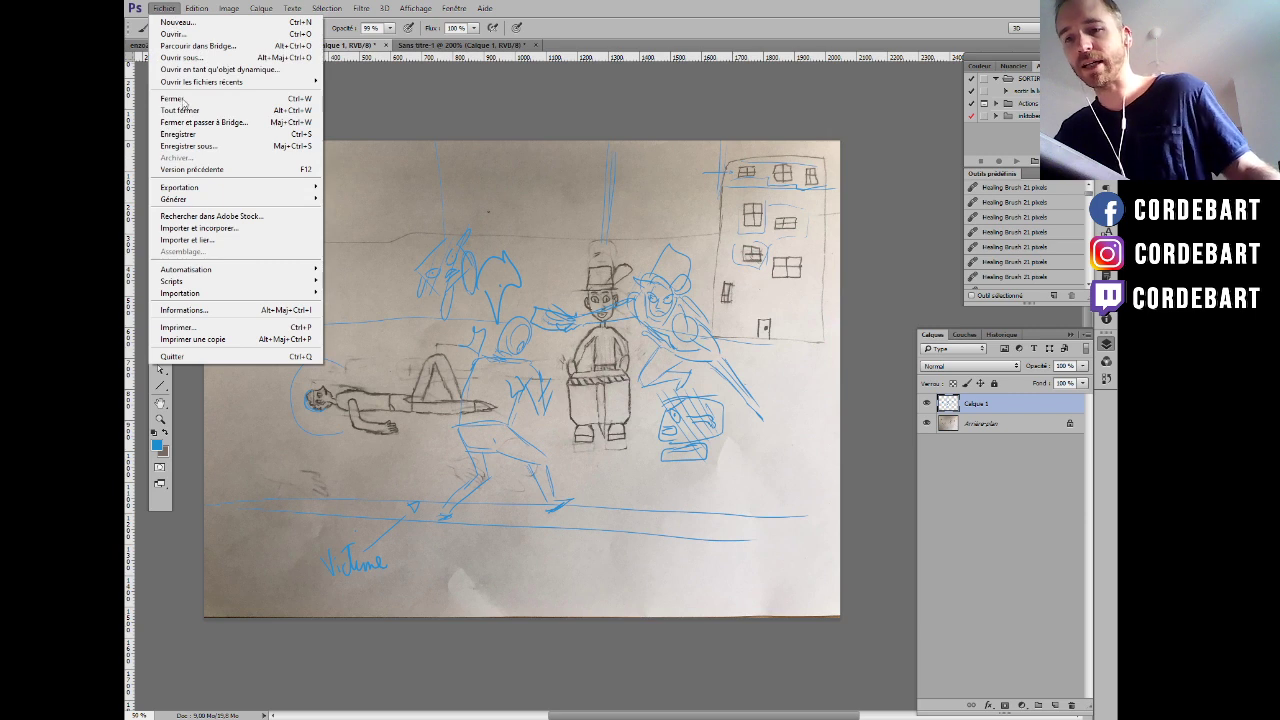
{"action": "left_click", "coordinate": [197, 153]}
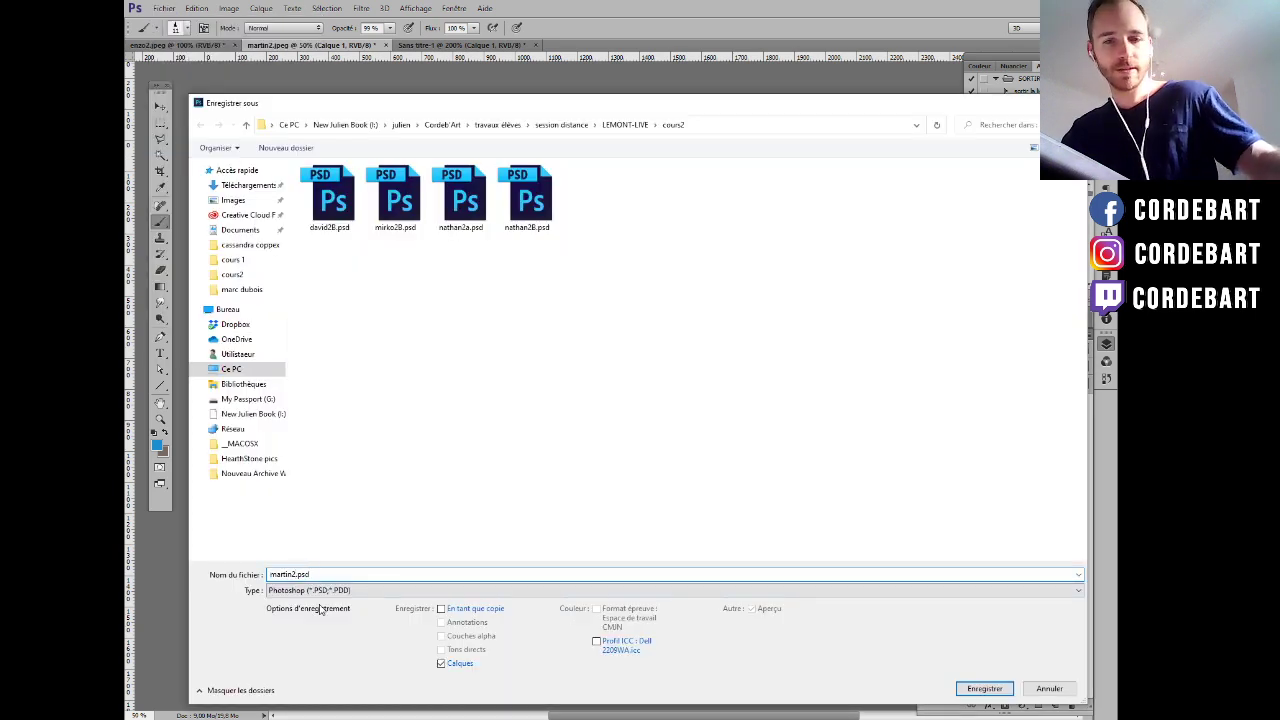
{"action": "left_click", "coordinate": [1003, 688]}
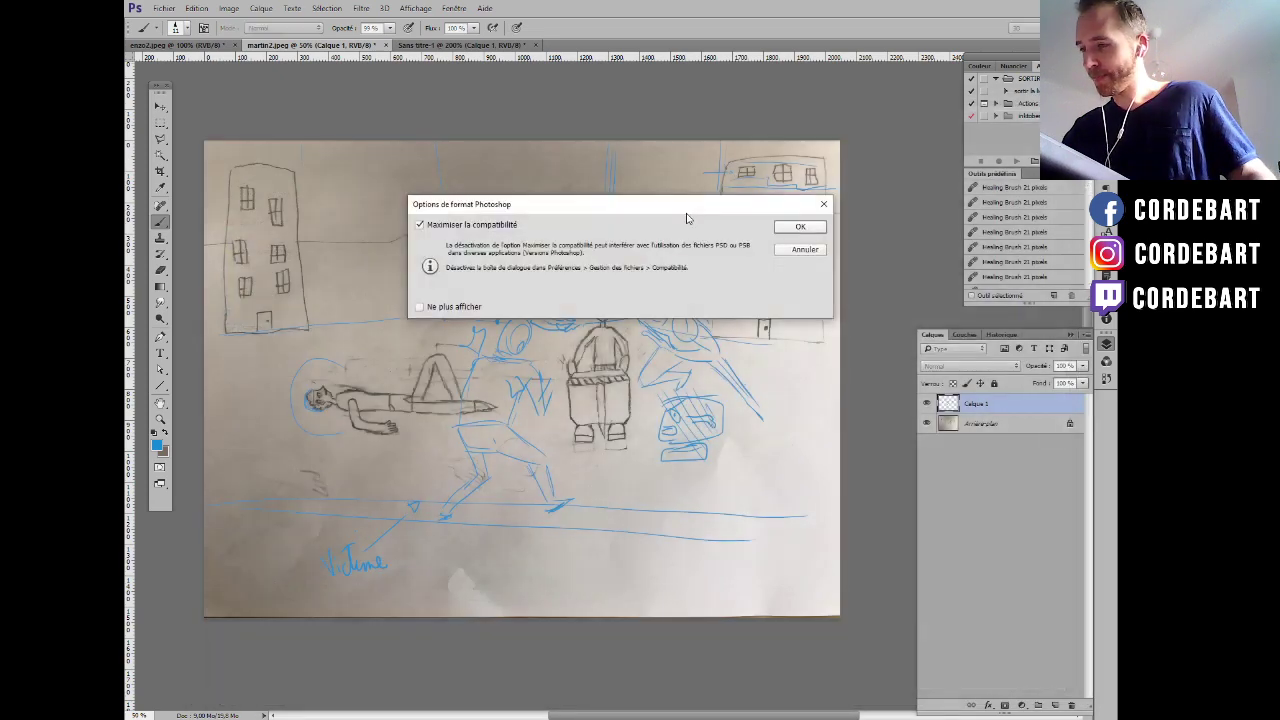
{"action": "left_click", "coordinate": [815, 229]}
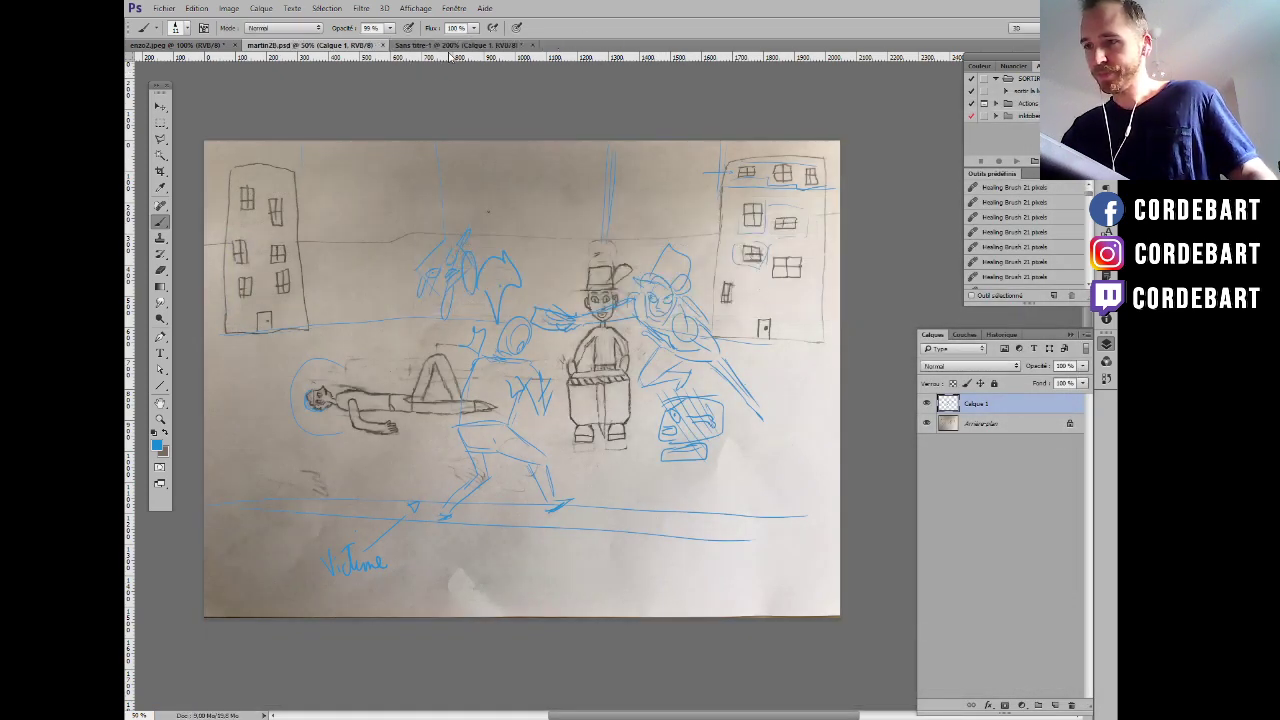
{"action": "left_click", "coordinate": [380, 45]}
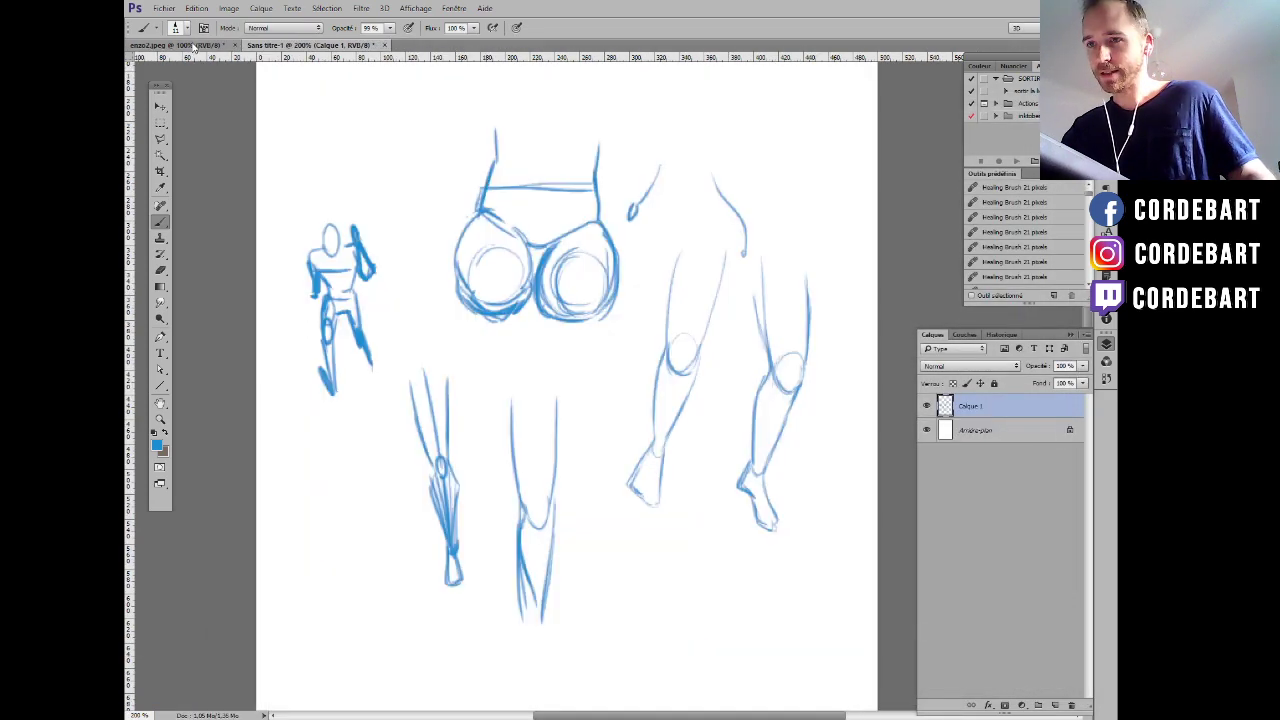
{"action": "left_click", "coordinate": [193, 46]}
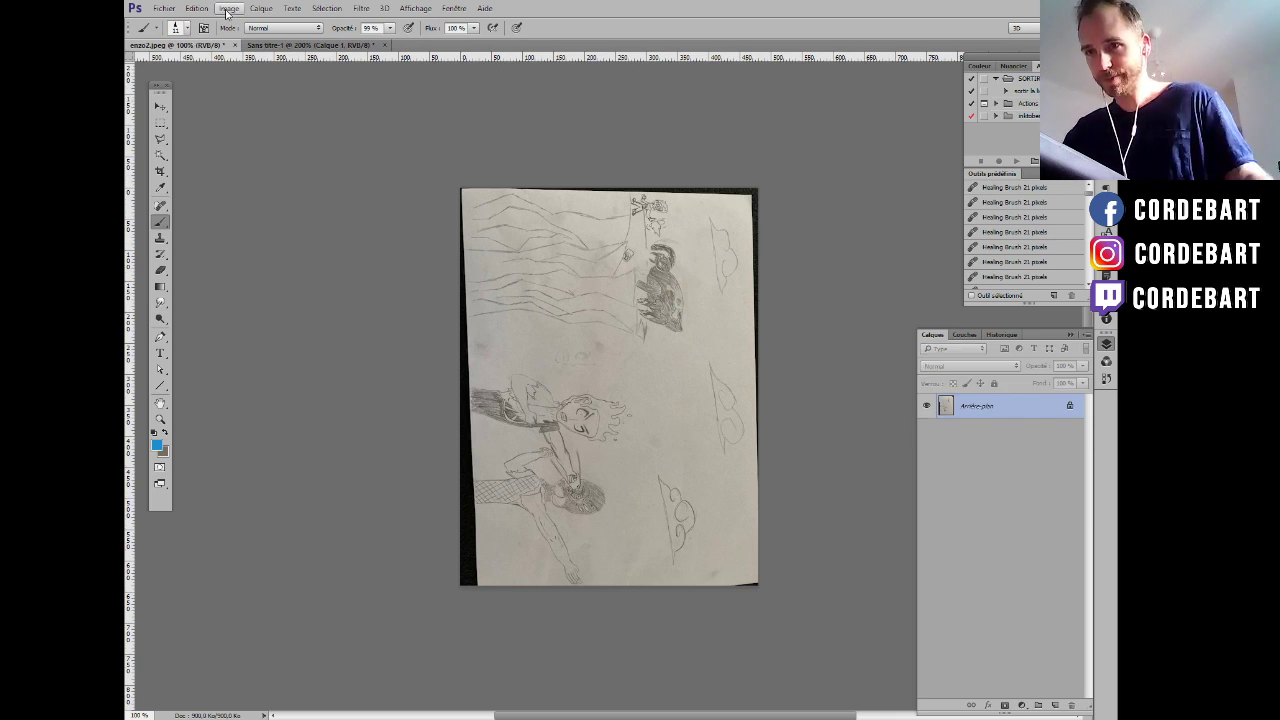
{"action": "left_click", "coordinate": [229, 8]}
{"action": "left_click", "coordinate": [369, 111]}
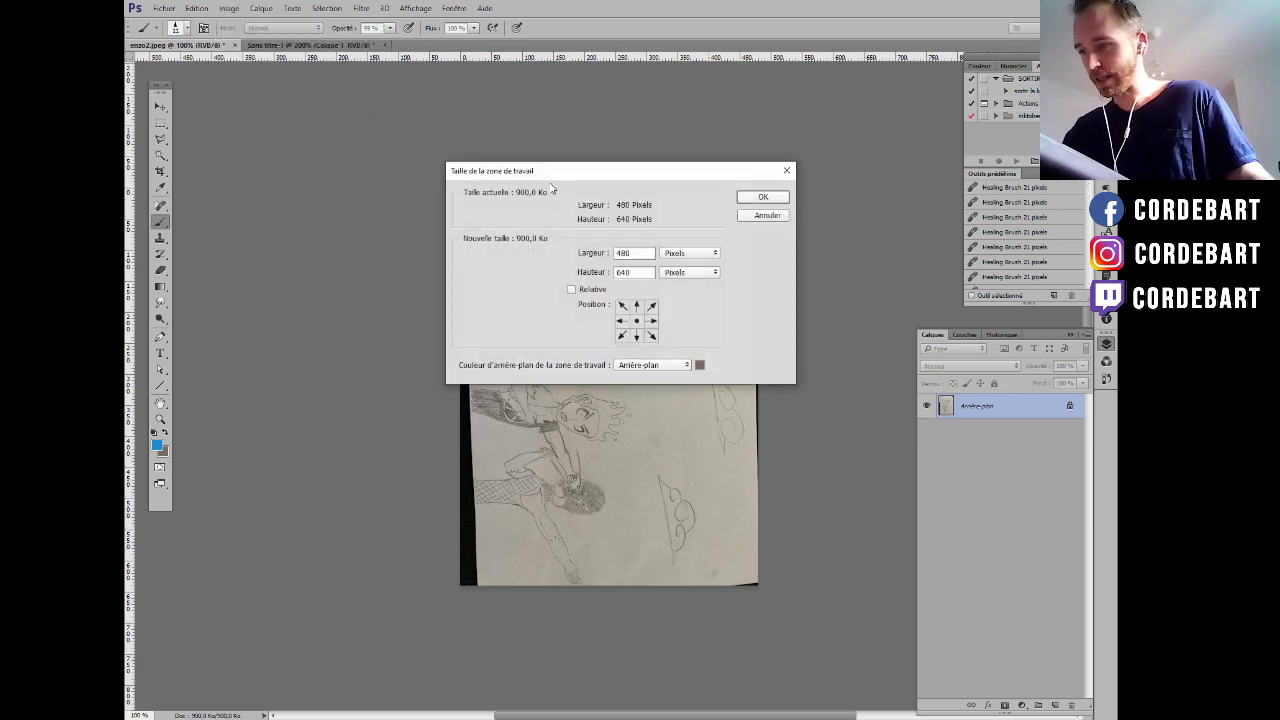
{"action": "left_click", "coordinate": [768, 217]}
Rotate the cliff drawing 90° counterclockwise and inspect its characters up close.
{"action": "left_click", "coordinate": [164, 8]}
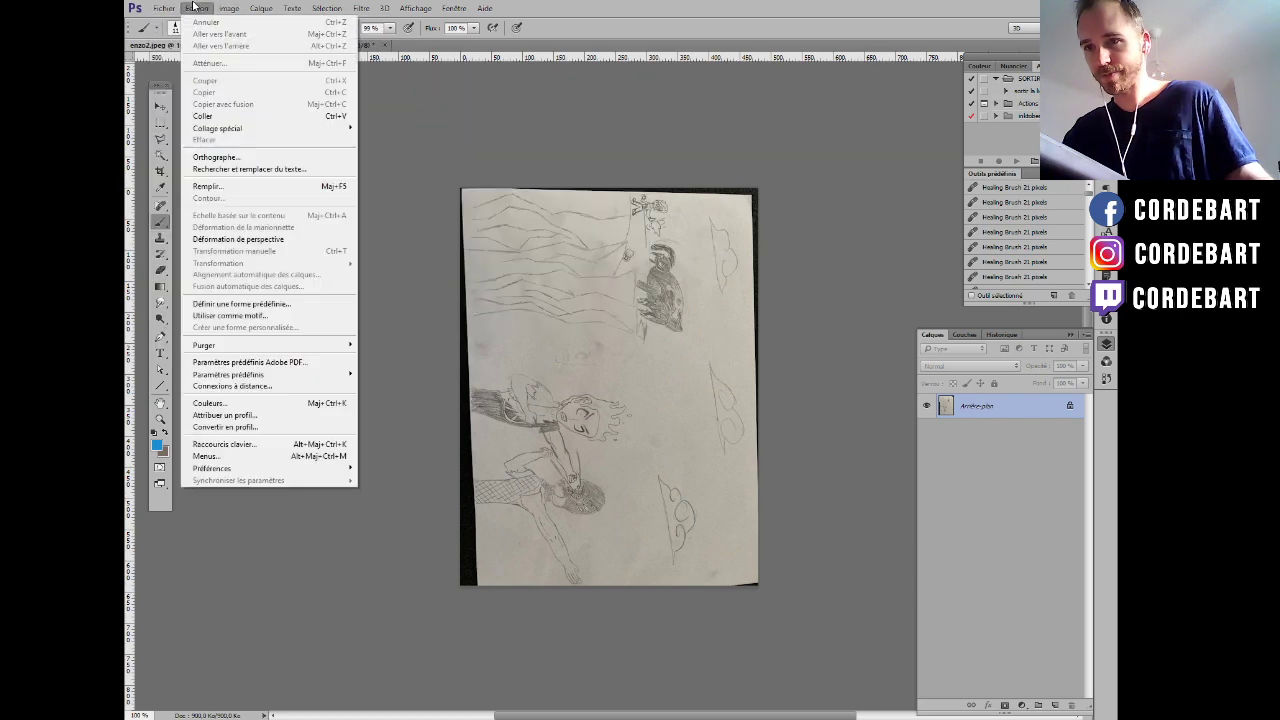
{"action": "mouse_move", "coordinate": [224, 10]}
{"action": "mouse_move", "coordinate": [330, 122]}
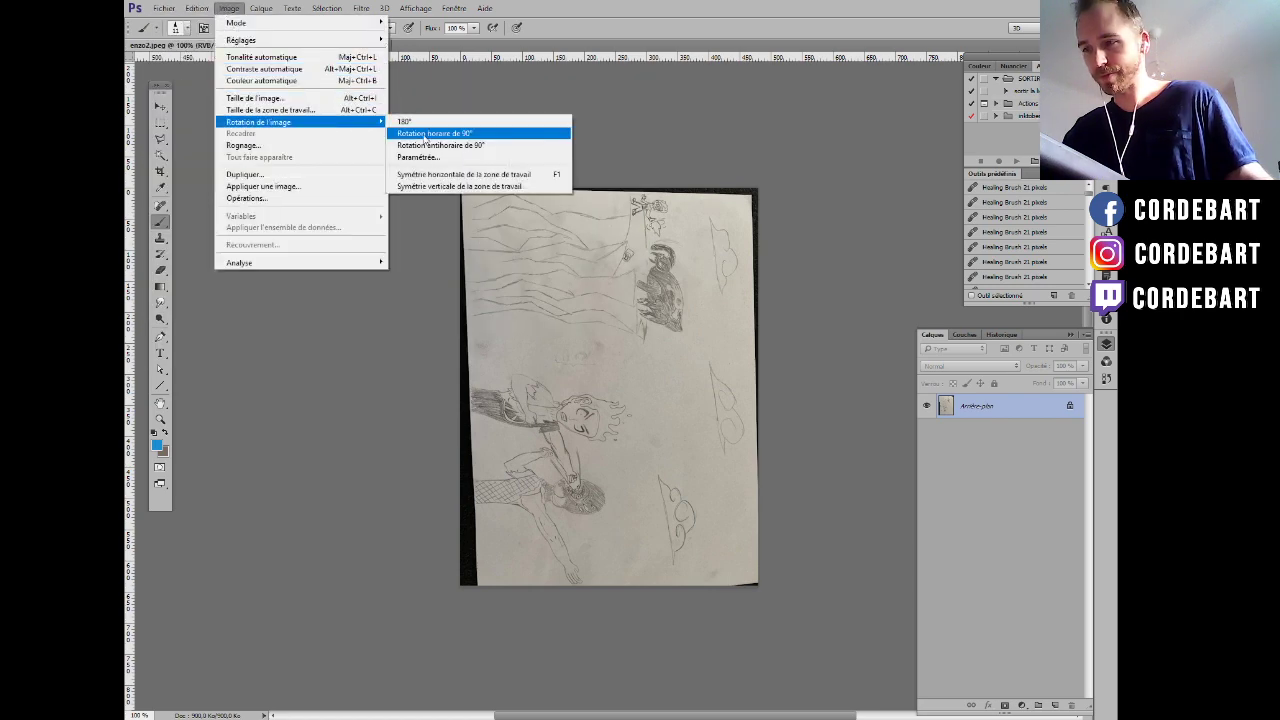
{"action": "left_click", "coordinate": [432, 147]}
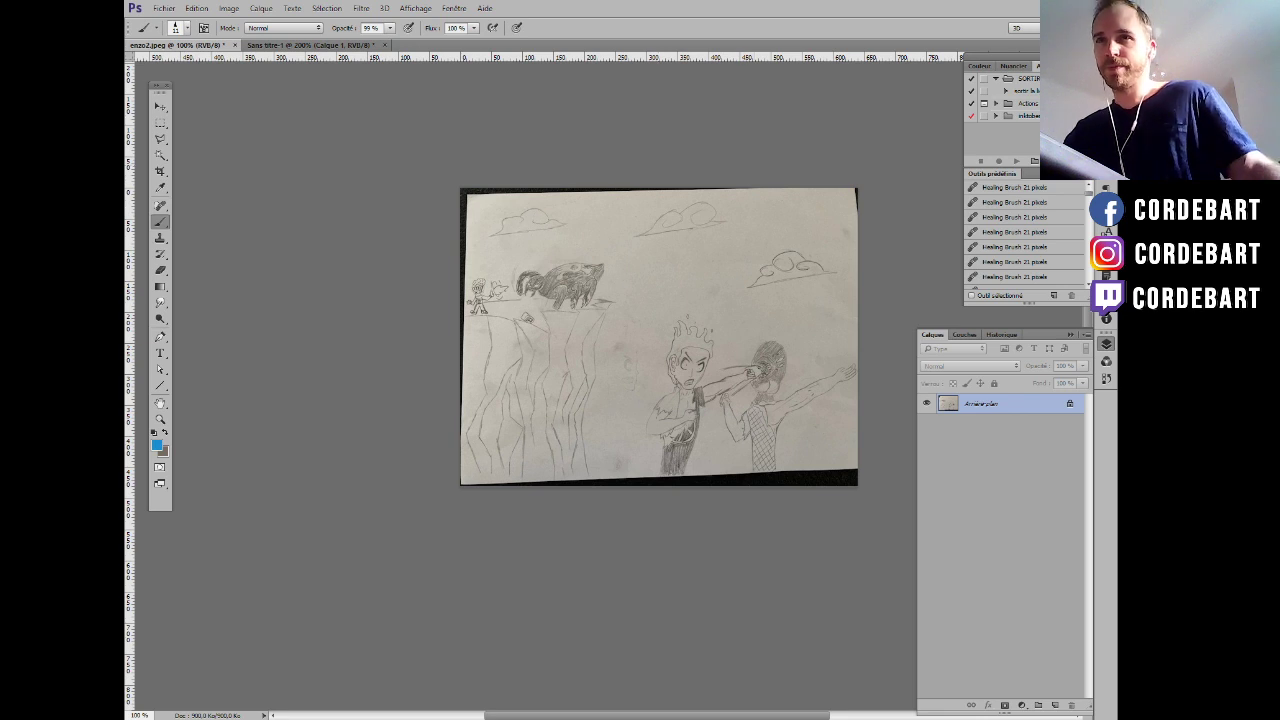
{"action": "key", "text": "ctrl+plus"}
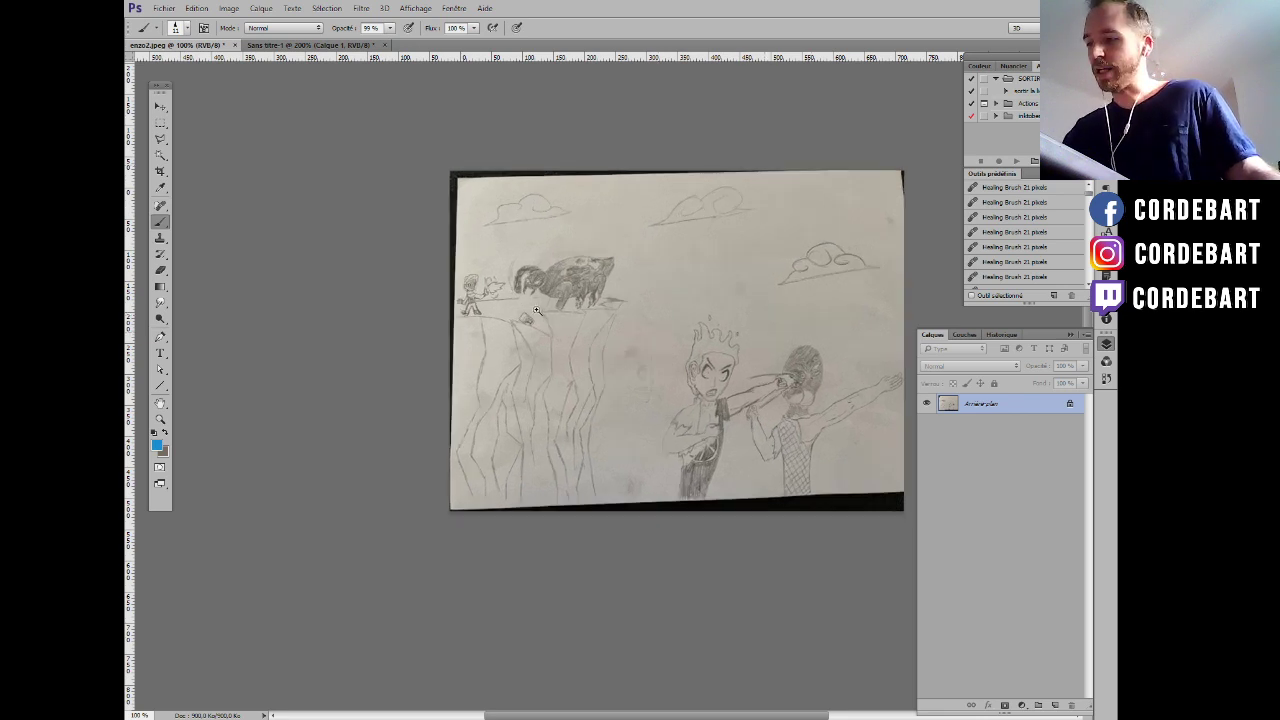
{"action": "left_click_drag", "start_coordinate": [538, 311], "coordinate": [420, 320]}
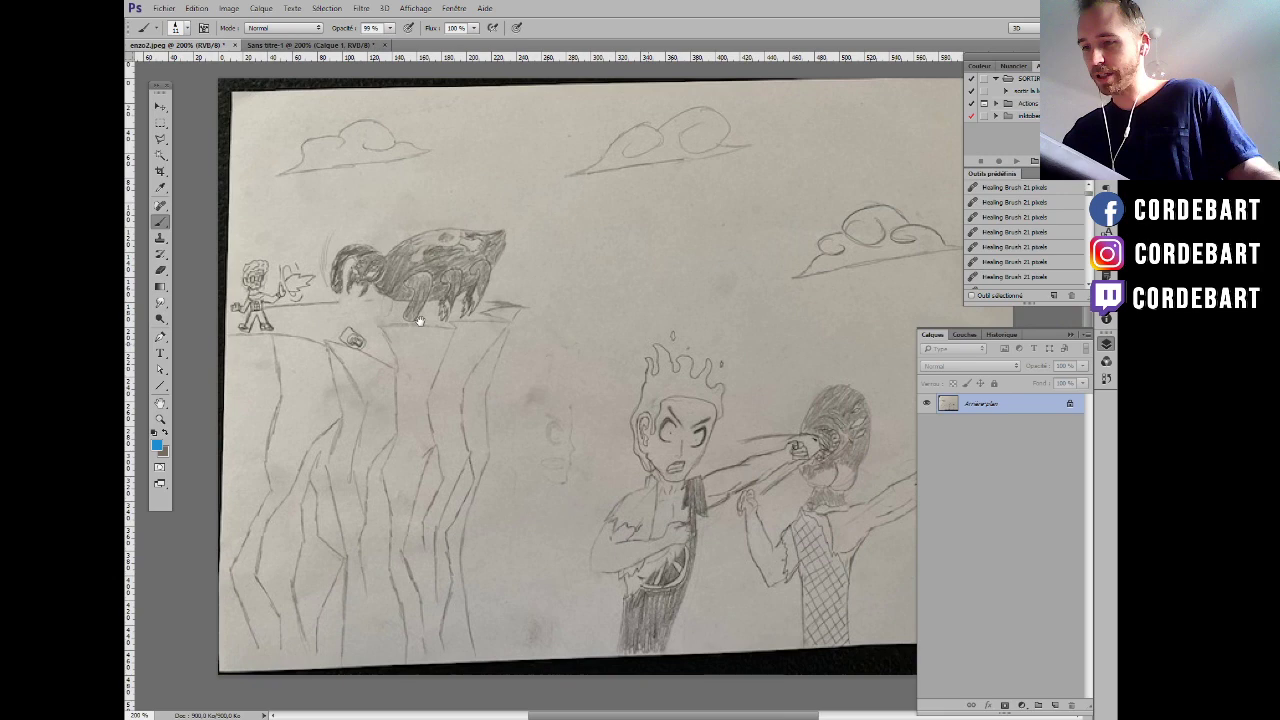
{"action": "left_click_drag", "start_coordinate": [526, 360], "coordinate": [480, 363]}
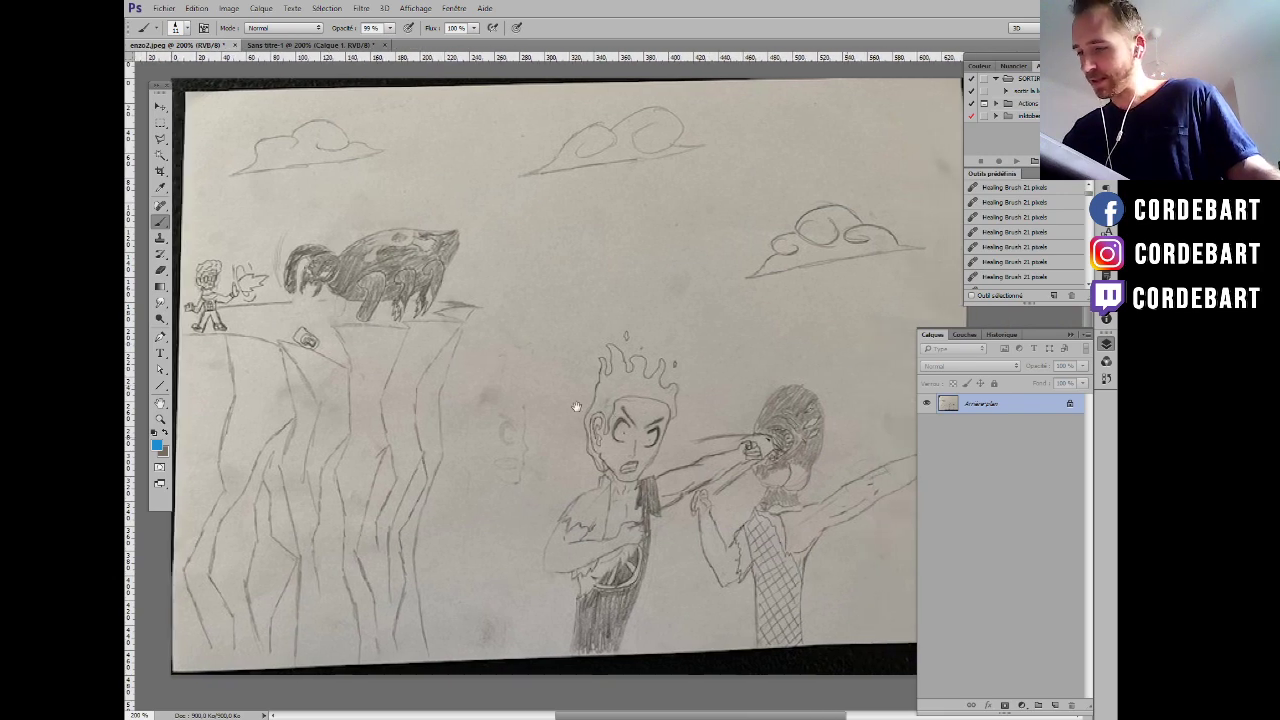
{"action": "left_click_drag", "start_coordinate": [555, 391], "coordinate": [513, 383]}
{"action": "key", "text": "ctrl+minus"}
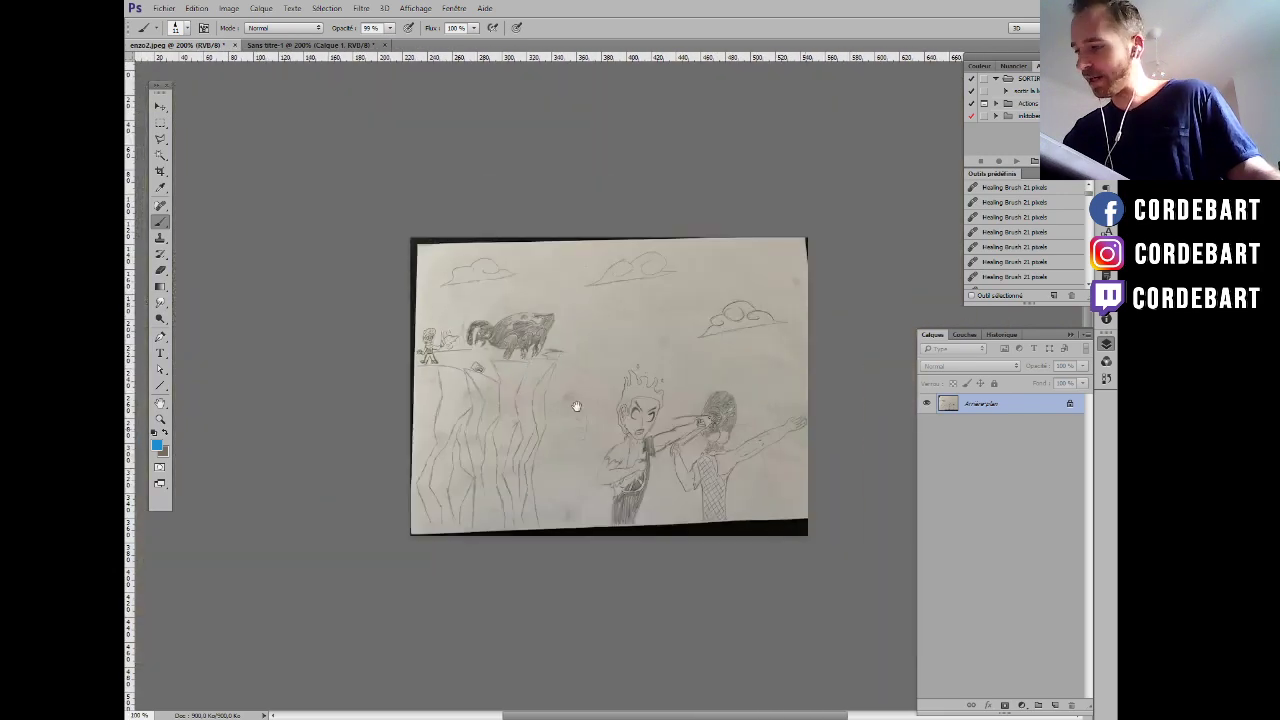
On a new layer, sketch a blue warning triangle above the tiny cliff-edge figure and circle the figure's head and feet.
{"action": "key", "text": "ctrl+plus"}
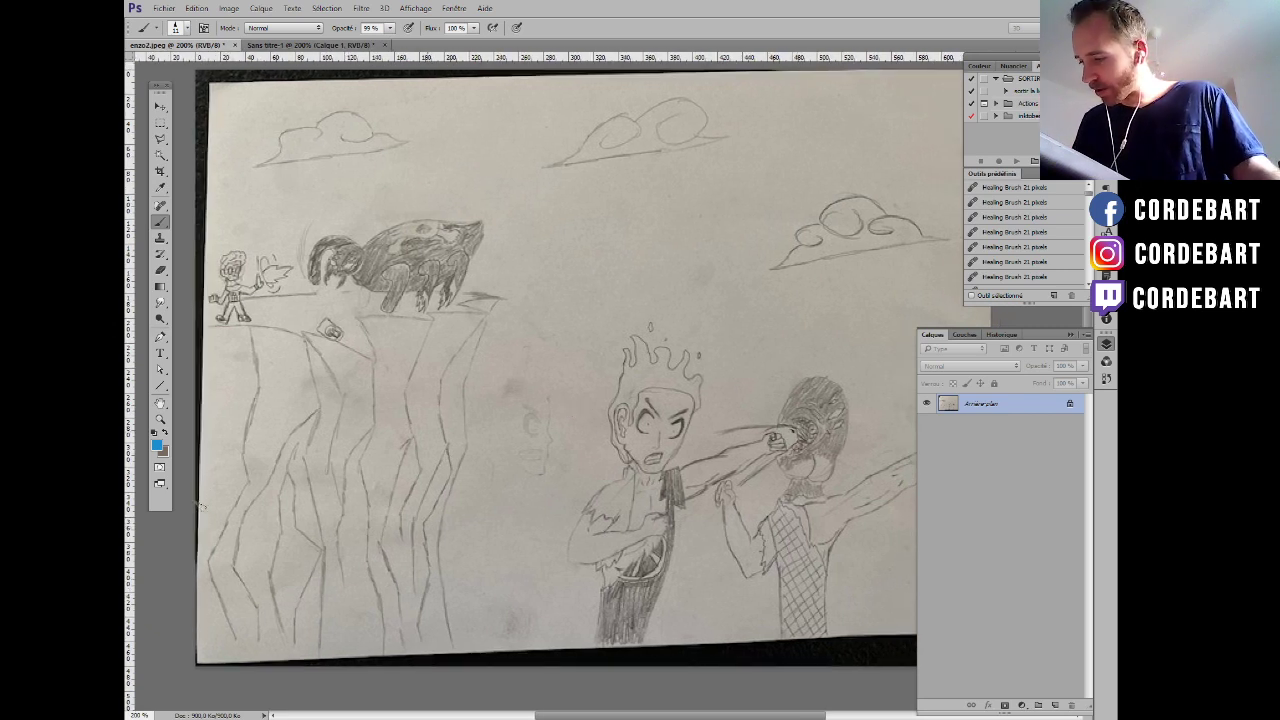
{"action": "left_click", "coordinate": [1052, 705]}
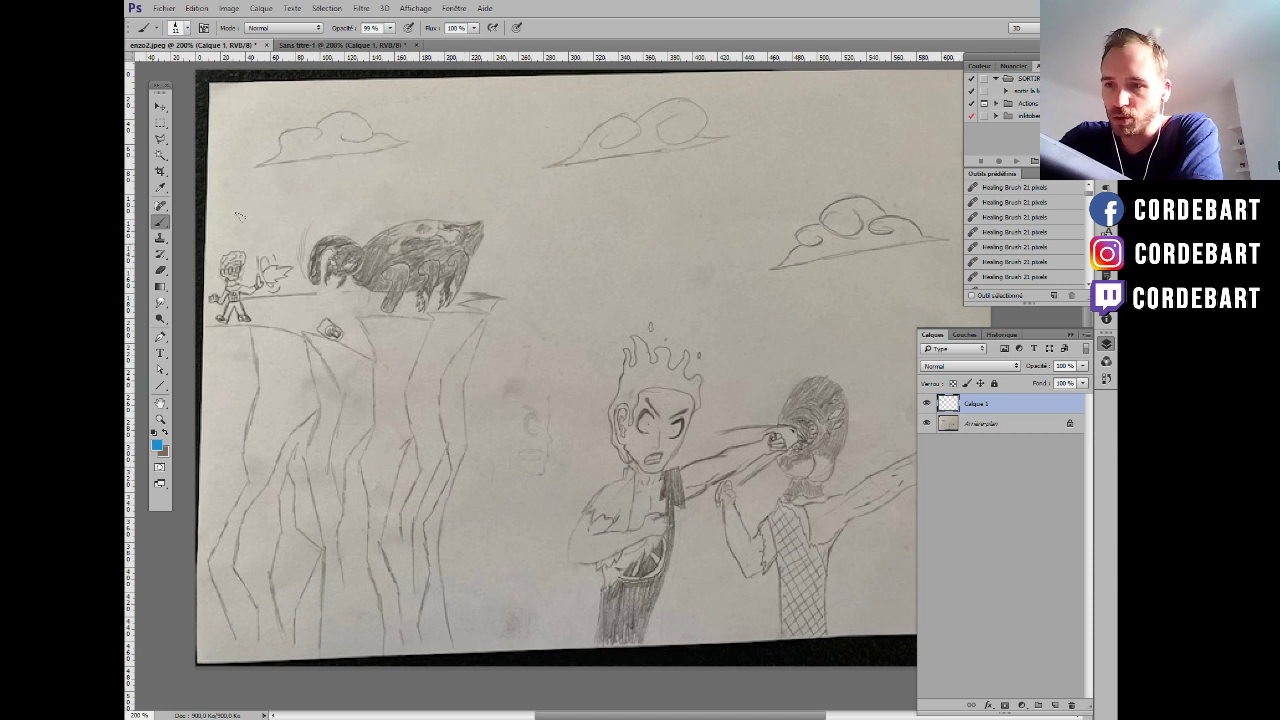
{"action": "mouse_move", "coordinate": [255, 186]}
{"action": "left_mouse_down"}
{"action": "mouse_move", "coordinate": [272, 228]}
{"action": "mouse_move", "coordinate": [250, 288]}
{"action": "mouse_move", "coordinate": [214, 252]}
{"action": "mouse_move", "coordinate": [258, 322]}
{"action": "left_mouse_up"}
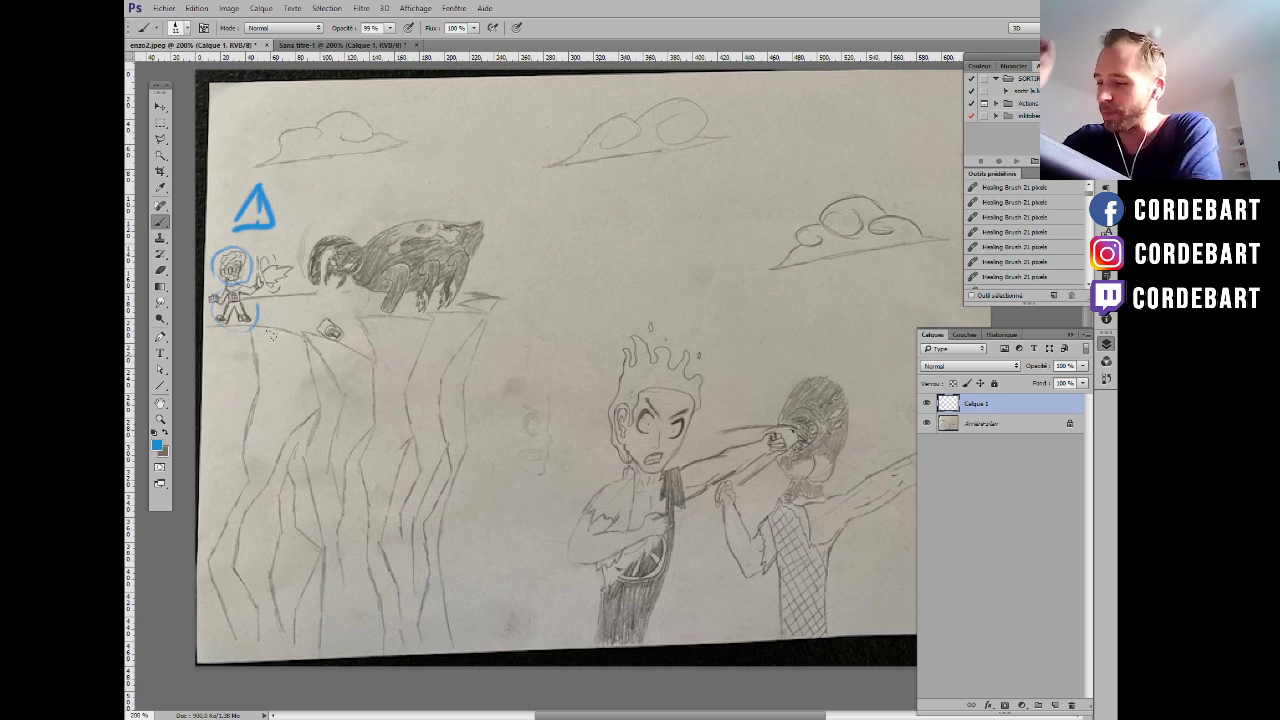
Sketch the missing legs of both foreground fighters in blue, spread in wide stances down past the sheet's lower edge.
{"action": "mouse_move", "coordinate": [786, 486]}
{"action": "left_mouse_down"}
{"action": "mouse_move", "coordinate": [713, 401]}
{"action": "mouse_move", "coordinate": [526, 510]}
{"action": "mouse_move", "coordinate": [488, 564]}
{"action": "mouse_move", "coordinate": [557, 538]}
{"action": "mouse_move", "coordinate": [615, 545]}
{"action": "left_mouse_up"}
{"action": "mouse_move", "coordinate": [586, 494]}
{"action": "left_mouse_down"}
{"action": "mouse_move", "coordinate": [652, 523]}
{"action": "mouse_move", "coordinate": [663, 548]}
{"action": "left_mouse_up"}
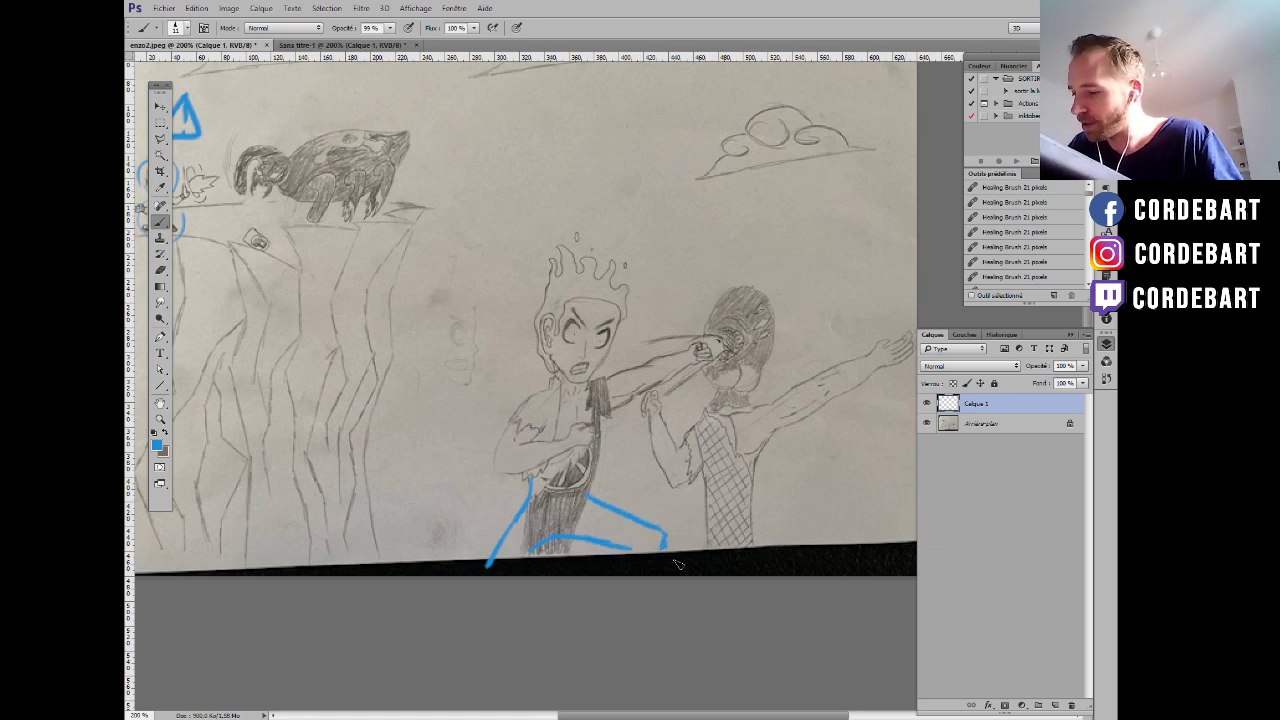
{"action": "left_click_drag", "start_coordinate": [697, 433], "coordinate": [707, 574]}
{"action": "left_click_drag", "start_coordinate": [751, 481], "coordinate": [751, 575]}
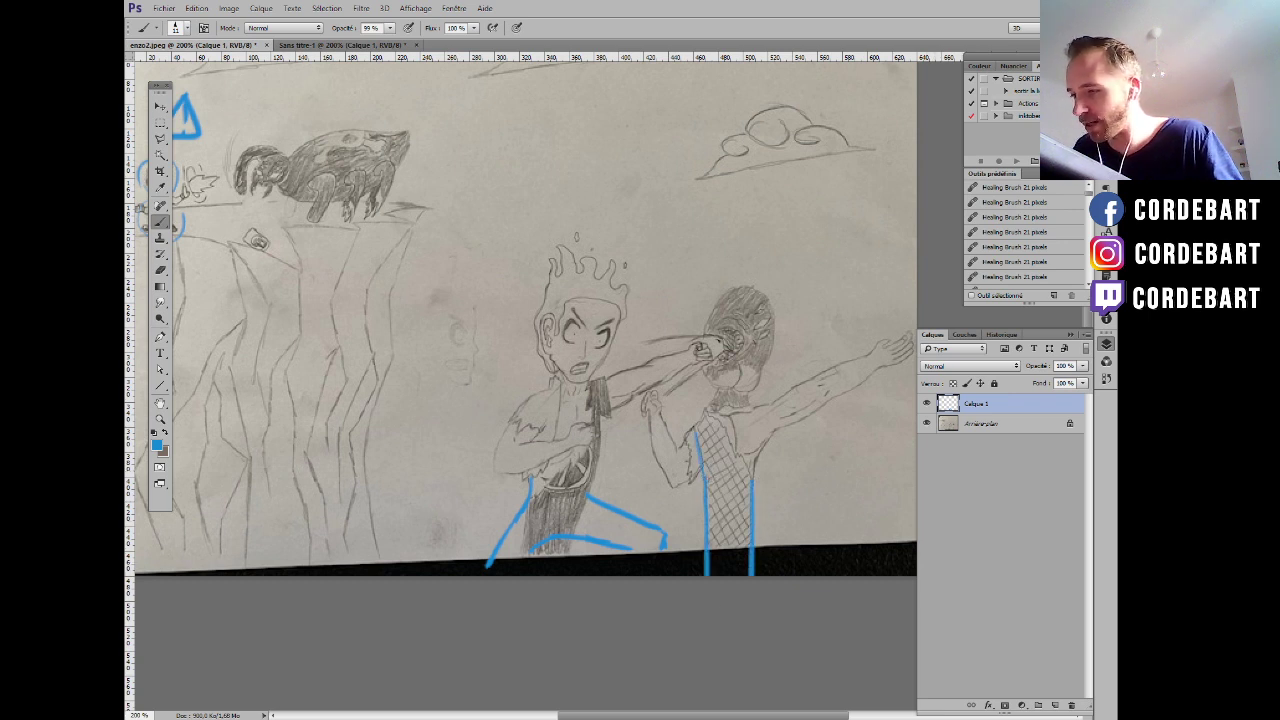
{"action": "left_click_drag", "start_coordinate": [662, 549], "coordinate": [641, 573]}
{"action": "left_click_drag", "start_coordinate": [752, 516], "coordinate": [773, 572]}
{"action": "mouse_move", "coordinate": [730, 566]}
{"action": "left_mouse_down"}
{"action": "mouse_move", "coordinate": [679, 535]}
{"action": "mouse_move", "coordinate": [696, 487]}
{"action": "mouse_move", "coordinate": [764, 520]}
{"action": "mouse_move", "coordinate": [726, 614]}
{"action": "mouse_move", "coordinate": [748, 614]}
{"action": "mouse_move", "coordinate": [753, 580]}
{"action": "mouse_move", "coordinate": [708, 555]}
{"action": "mouse_move", "coordinate": [770, 572]}
{"action": "left_mouse_up"}
Add blue impact strokes around the punched fighter's head and a nearly level line across the foot of the cliff.
{"action": "left_click_drag", "start_coordinate": [823, 457], "coordinate": [787, 478]}
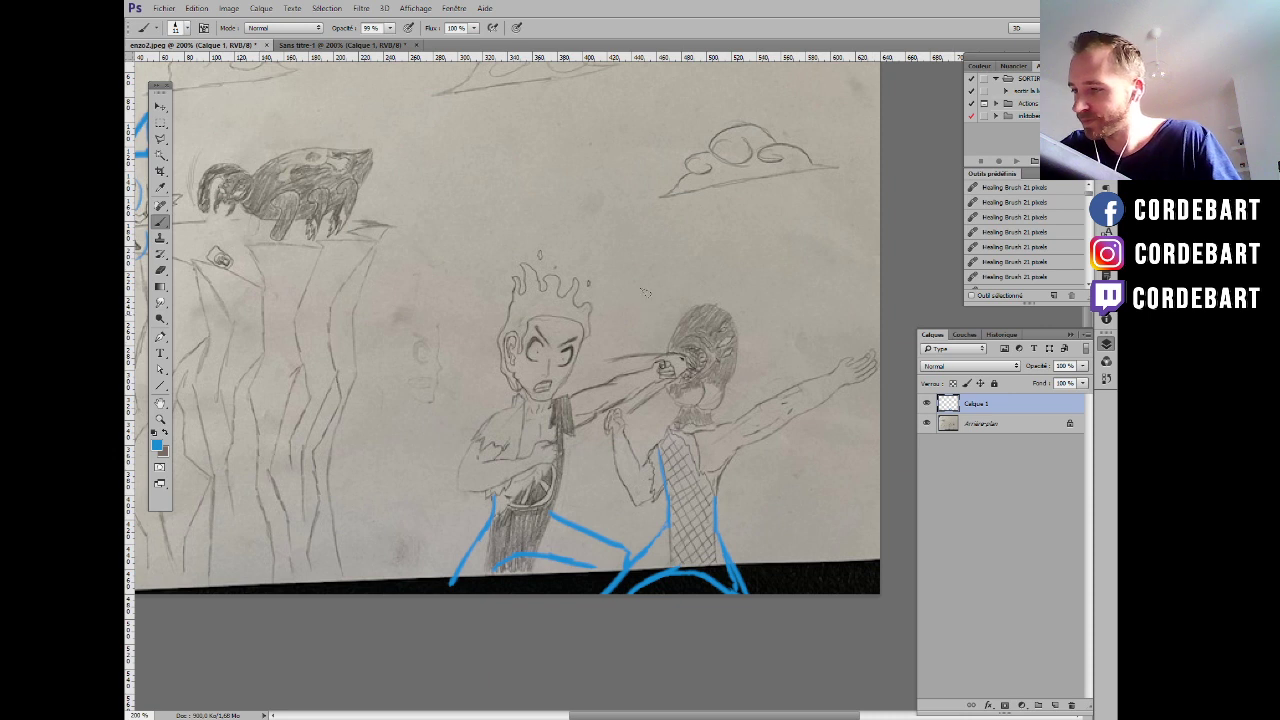
{"action": "mouse_move", "coordinate": [636, 278]}
{"action": "left_mouse_down"}
{"action": "mouse_move", "coordinate": [671, 318]}
{"action": "mouse_move", "coordinate": [681, 311]}
{"action": "mouse_move", "coordinate": [661, 326]}
{"action": "mouse_move", "coordinate": [686, 398]}
{"action": "mouse_move", "coordinate": [643, 337]}
{"action": "left_mouse_up"}
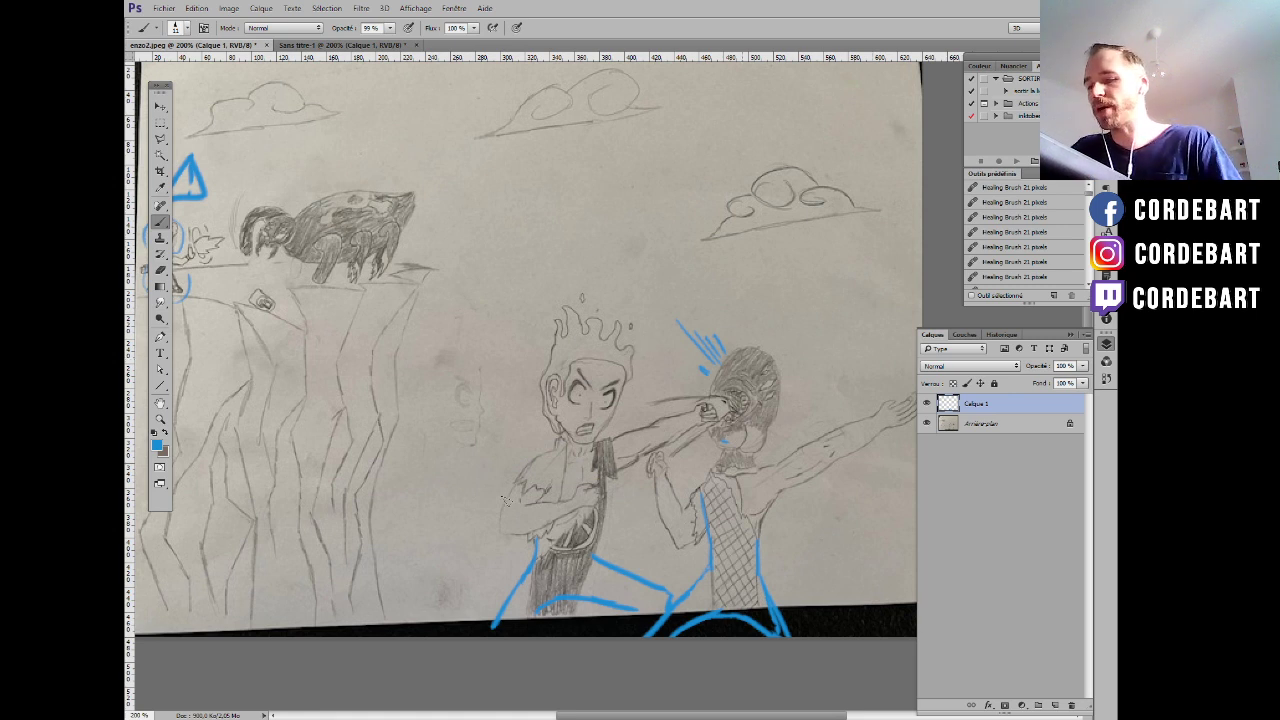
{"action": "left_click_drag", "start_coordinate": [318, 585], "coordinate": [480, 574]}
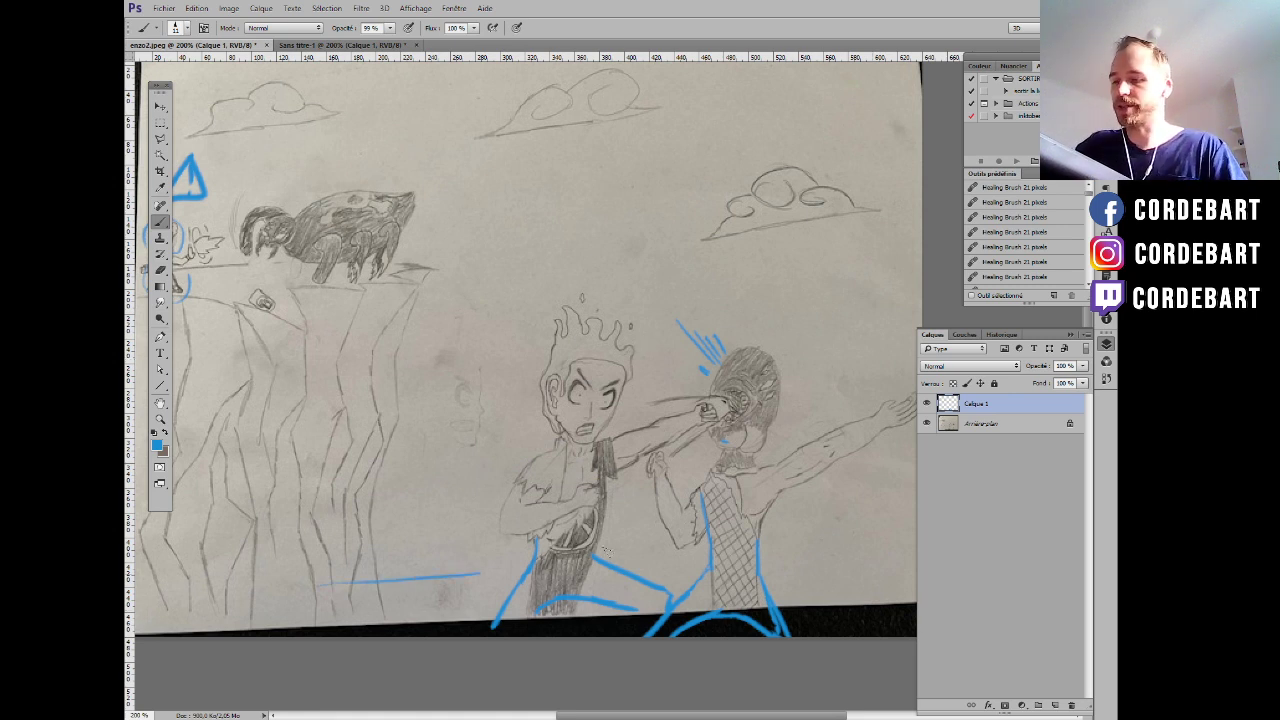
Merge the sketch and the drawing into one unlocked layer, and sample the paper's tone as the background colour.
{"action": "left_click", "coordinate": [1008, 430]}
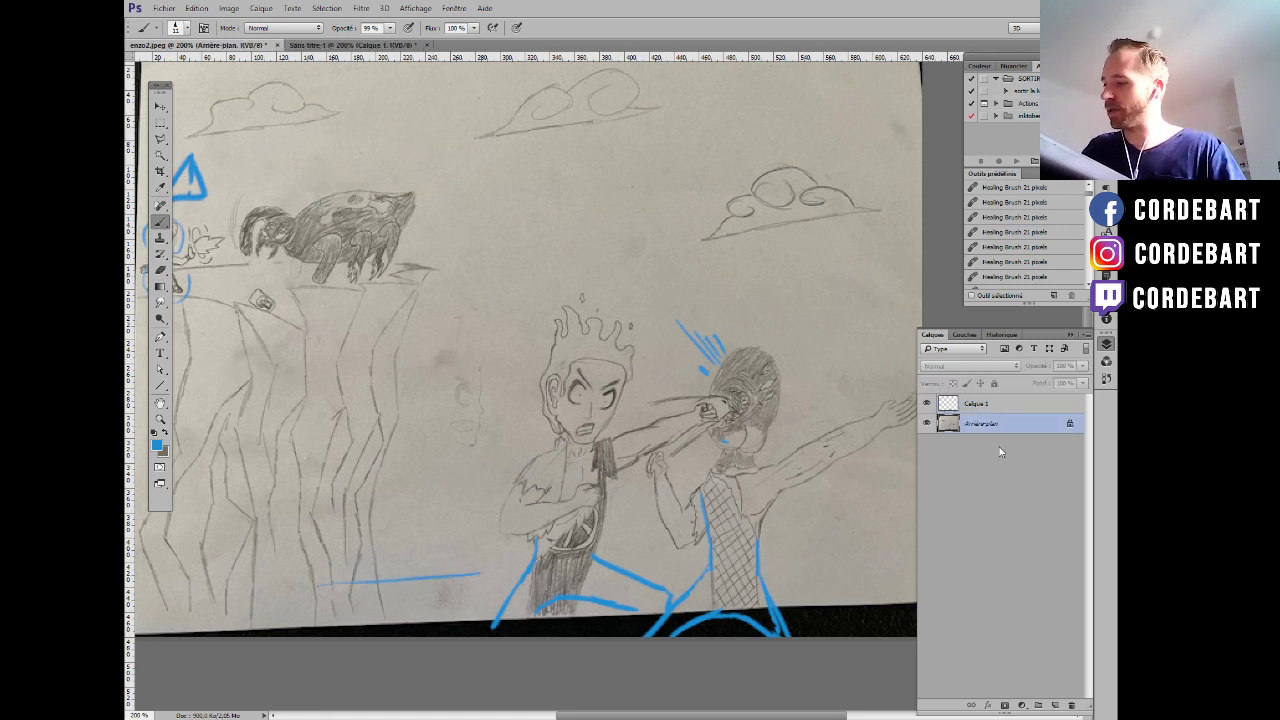
{"action": "left_click", "coordinate": [1000, 403], "text": "ctrl"}
{"action": "right_click", "coordinate": [935, 424]}
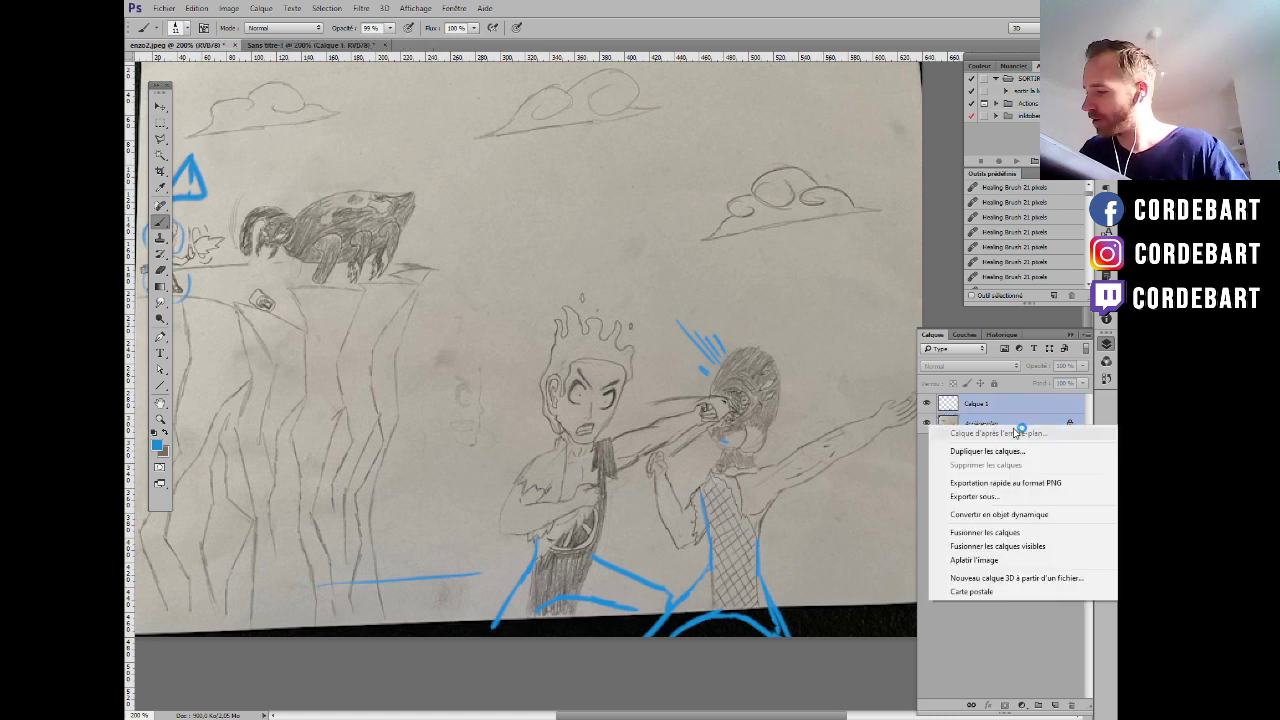
{"action": "left_click", "coordinate": [1022, 546]}
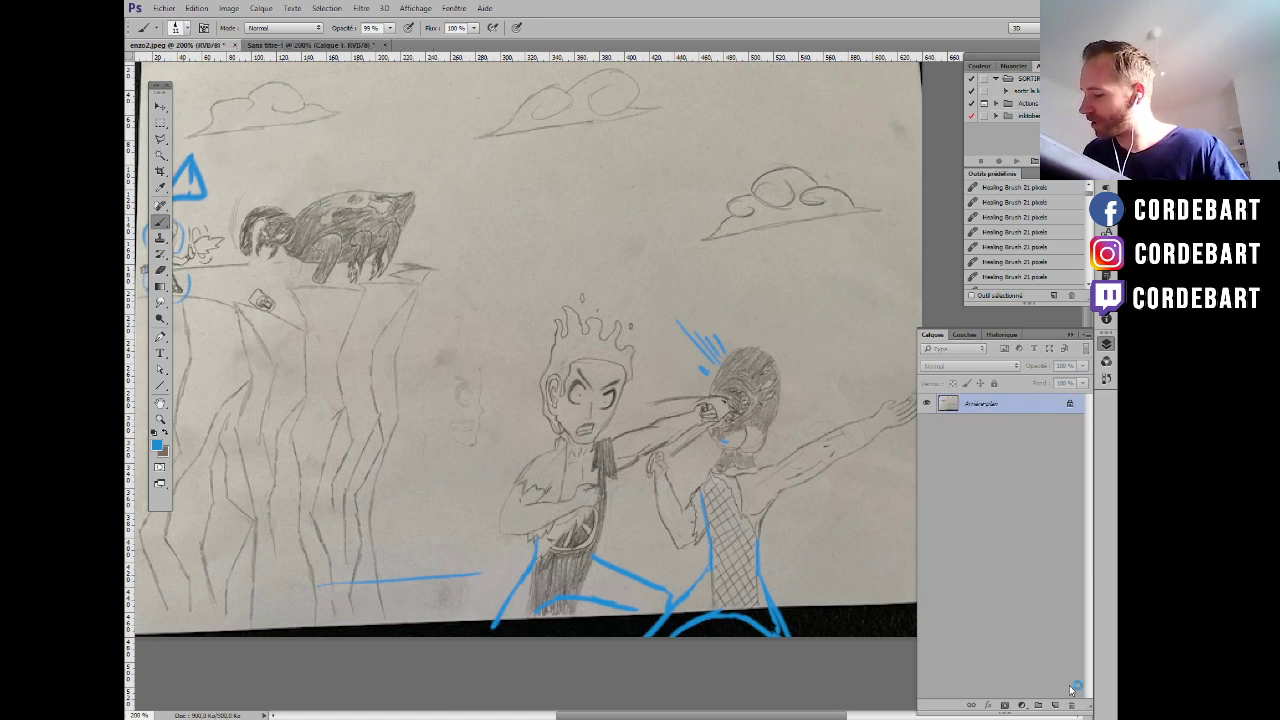
{"action": "double_click", "coordinate": [1056, 409]}
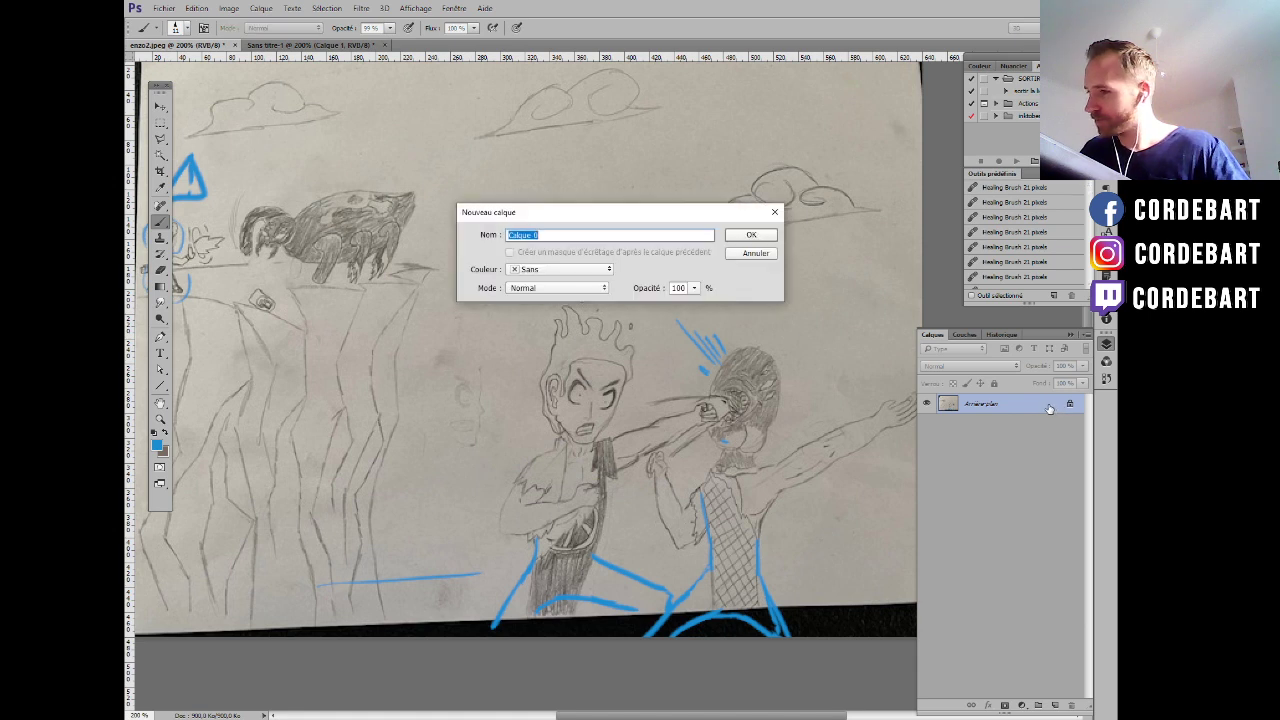
{"action": "key", "text": "Return"}
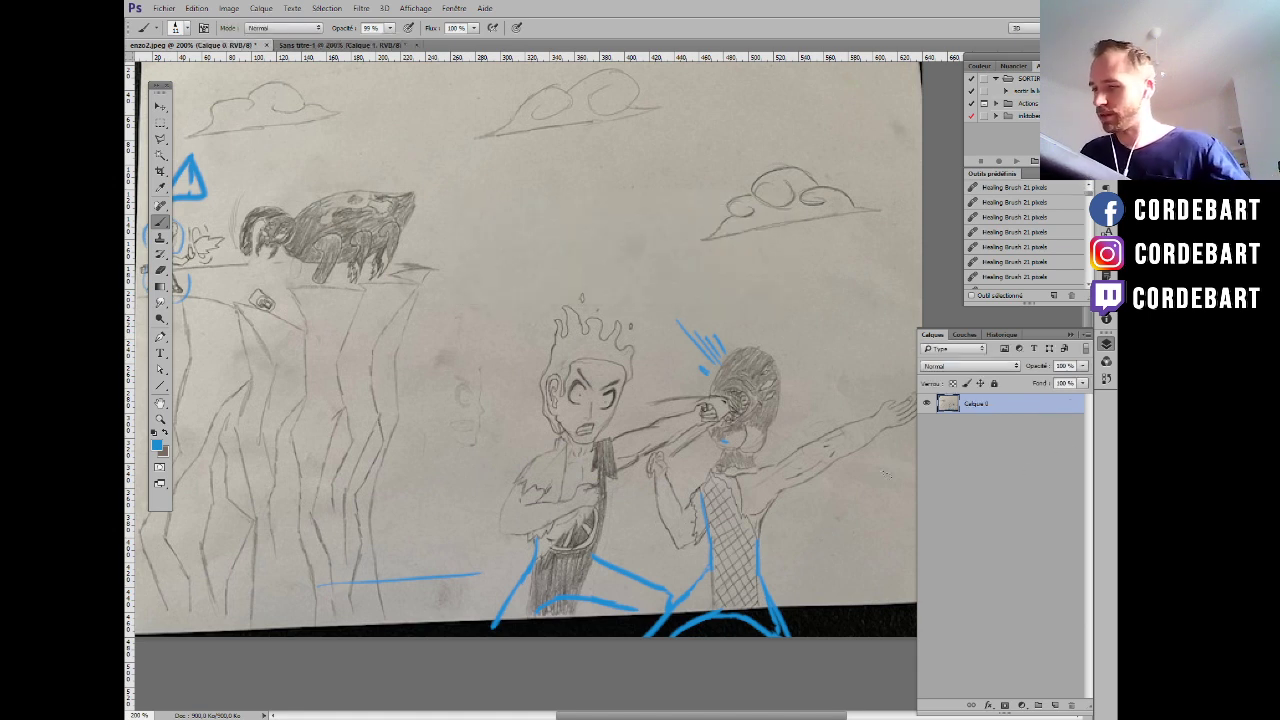
{"action": "left_click", "coordinate": [165, 453]}
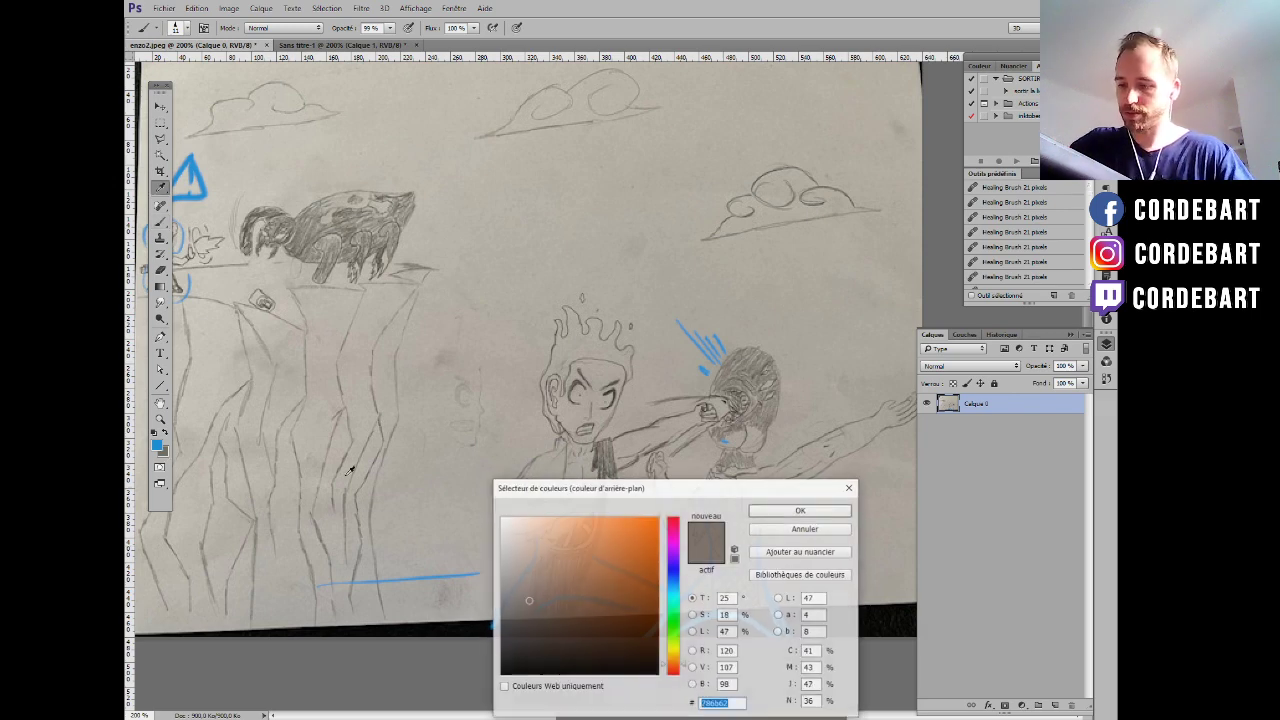
{"action": "left_click", "coordinate": [801, 511]}
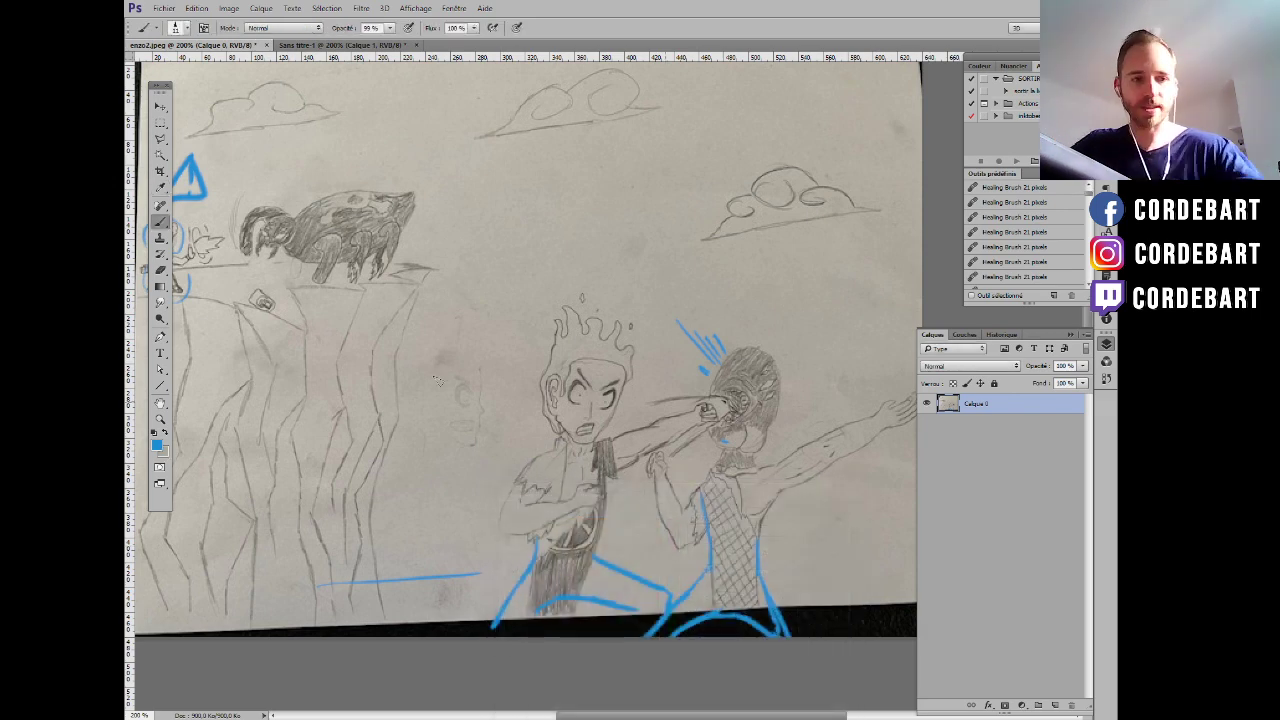
Select both foreground fighters together with their blue legs, using a polygonal lasso outline that extends past the sheet's edge.
{"action": "key", "text": "l"}
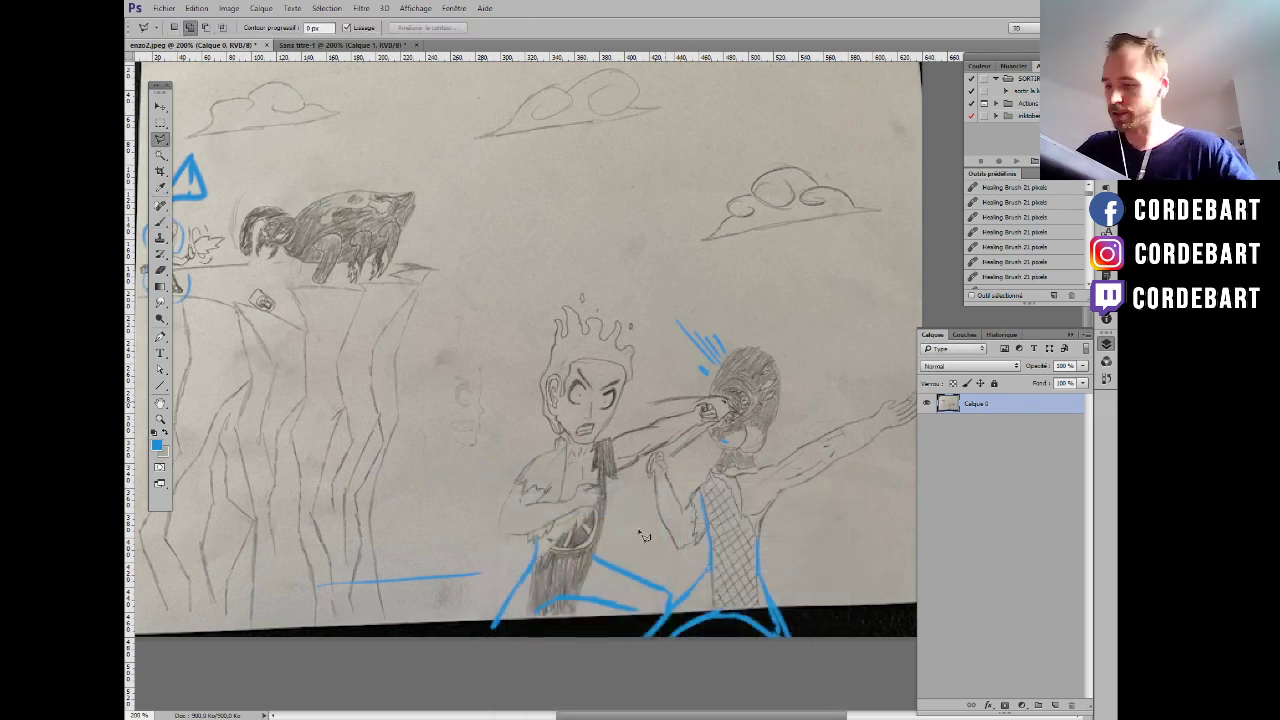
{"action": "left_click", "coordinate": [457, 642]}
{"action": "left_click", "coordinate": [506, 546]}
{"action": "left_click", "coordinate": [458, 480]}
{"action": "left_click", "coordinate": [549, 270]}
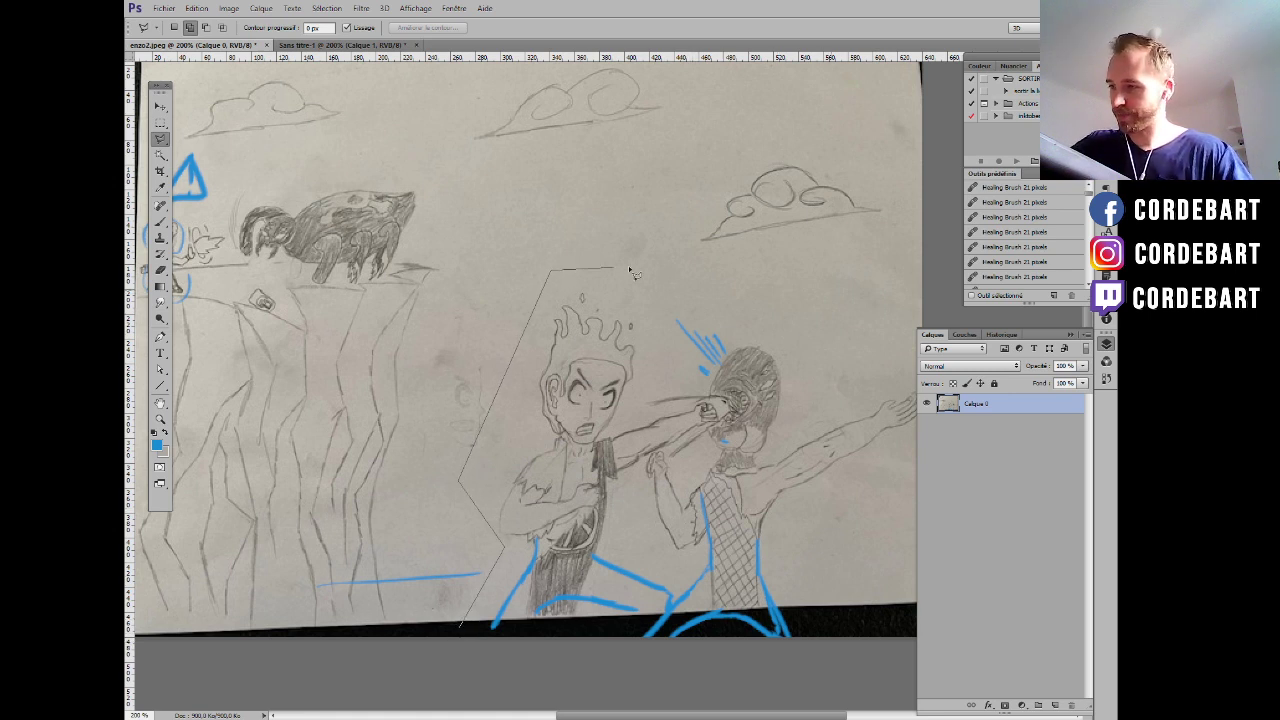
{"action": "left_click", "coordinate": [818, 334]}
{"action": "key", "text": "ctrl+minus"}
{"action": "left_click", "coordinate": [848, 425]}
{"action": "left_click", "coordinate": [848, 500]}
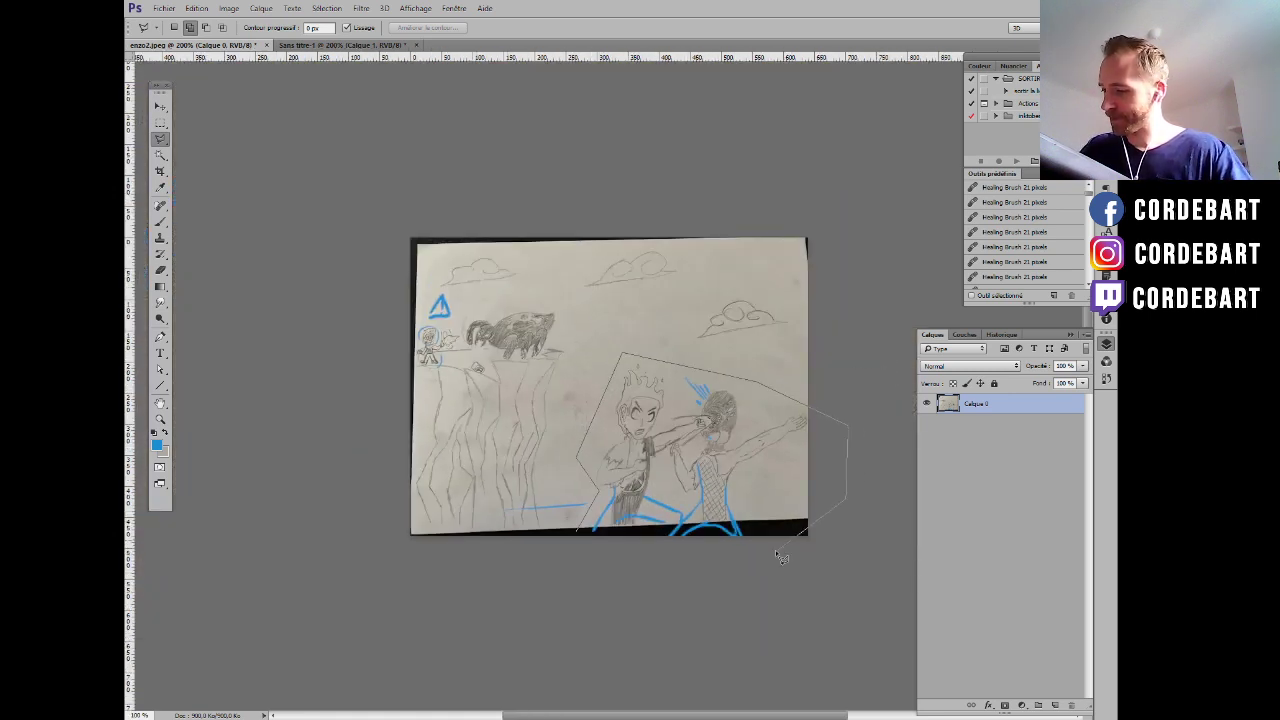
{"action": "left_click", "coordinate": [760, 561]}
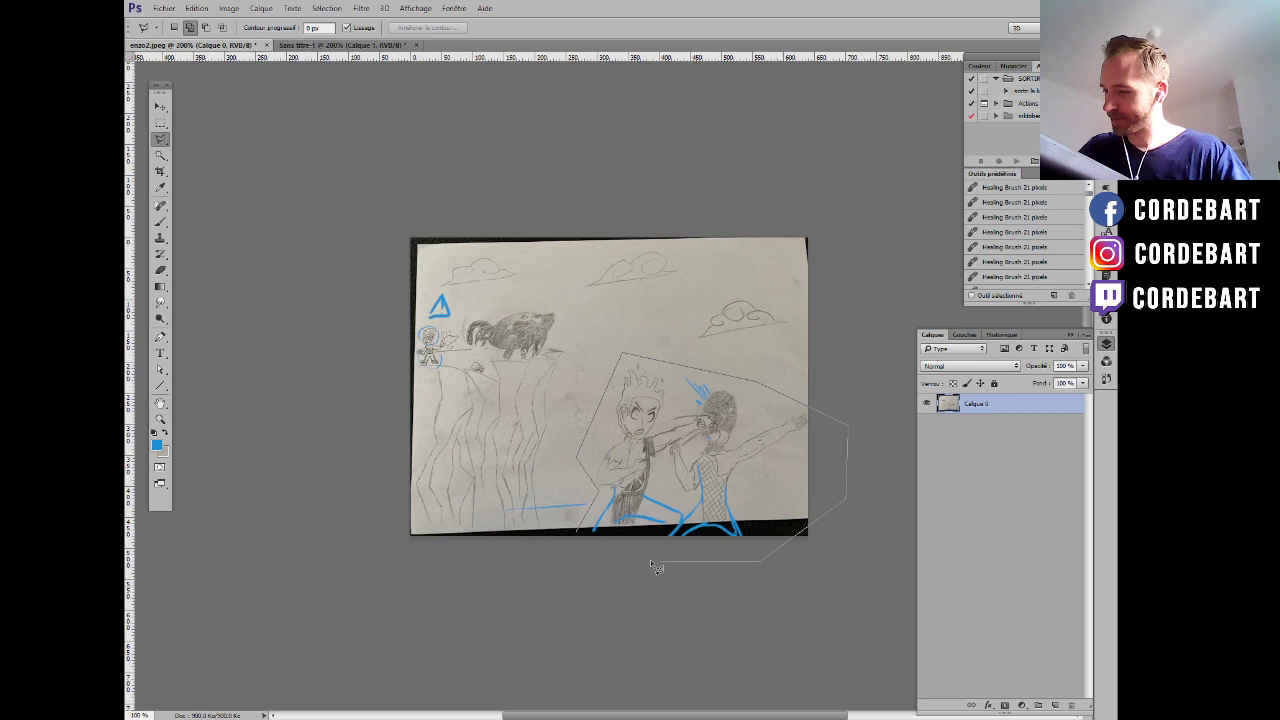
{"action": "left_click", "coordinate": [583, 537]}
{"action": "key", "text": "ctrl+plus"}
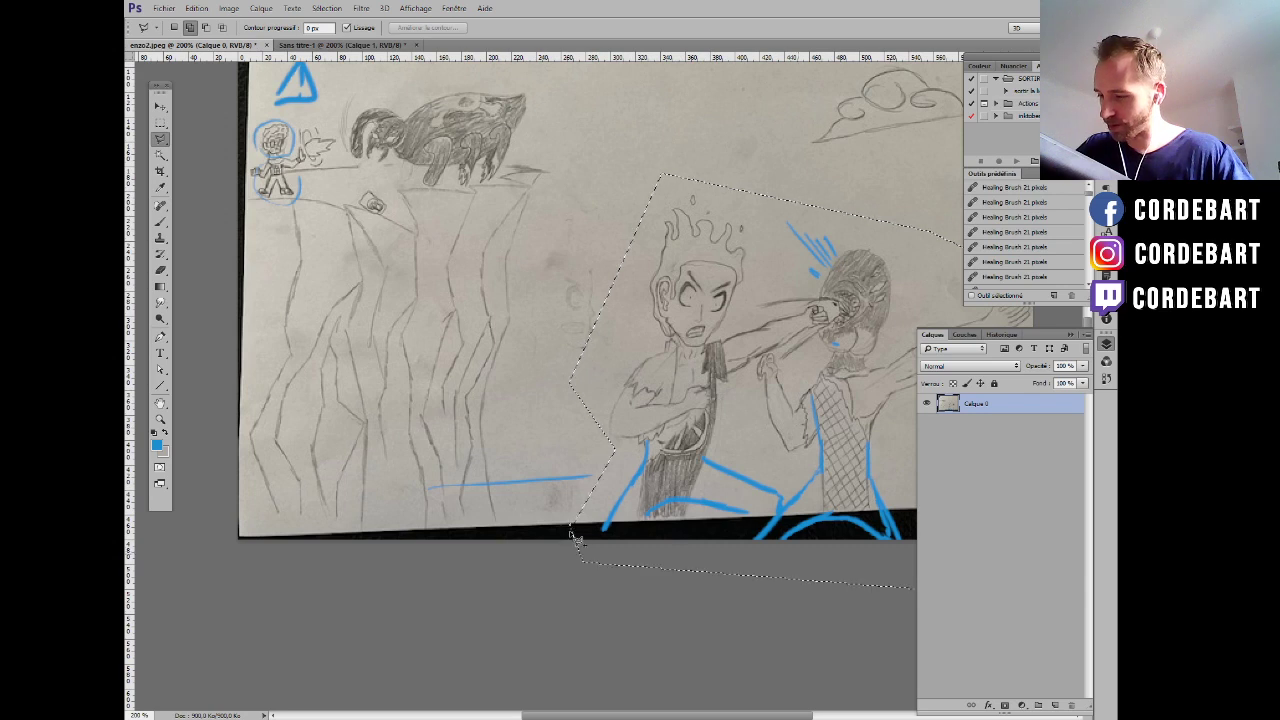
Hide the selection outline, move the two fighters upward to make room beneath them, and deselect.
{"action": "key", "text": "ctrl+h"}
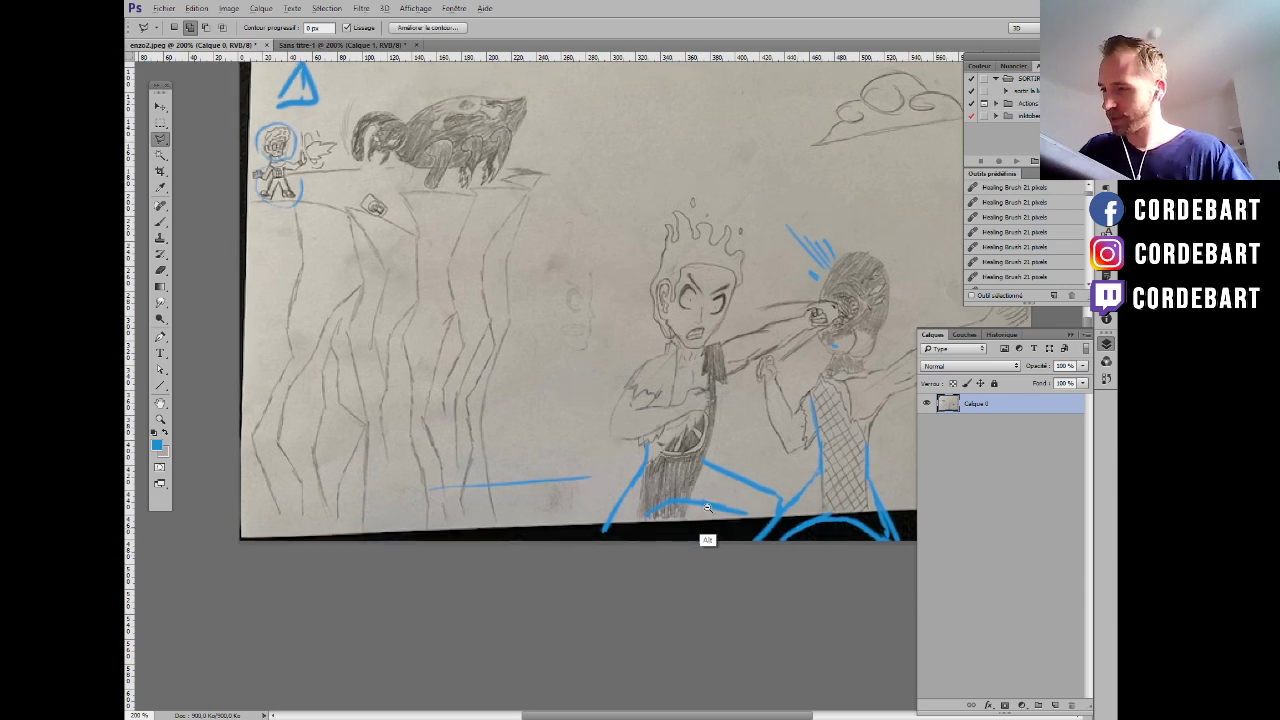
{"action": "left_click", "coordinate": [707, 508], "text": "alt"}
{"action": "left_click_drag", "start_coordinate": [740, 471], "coordinate": [748, 430]}
{"action": "key", "text": "ctrl+d"}
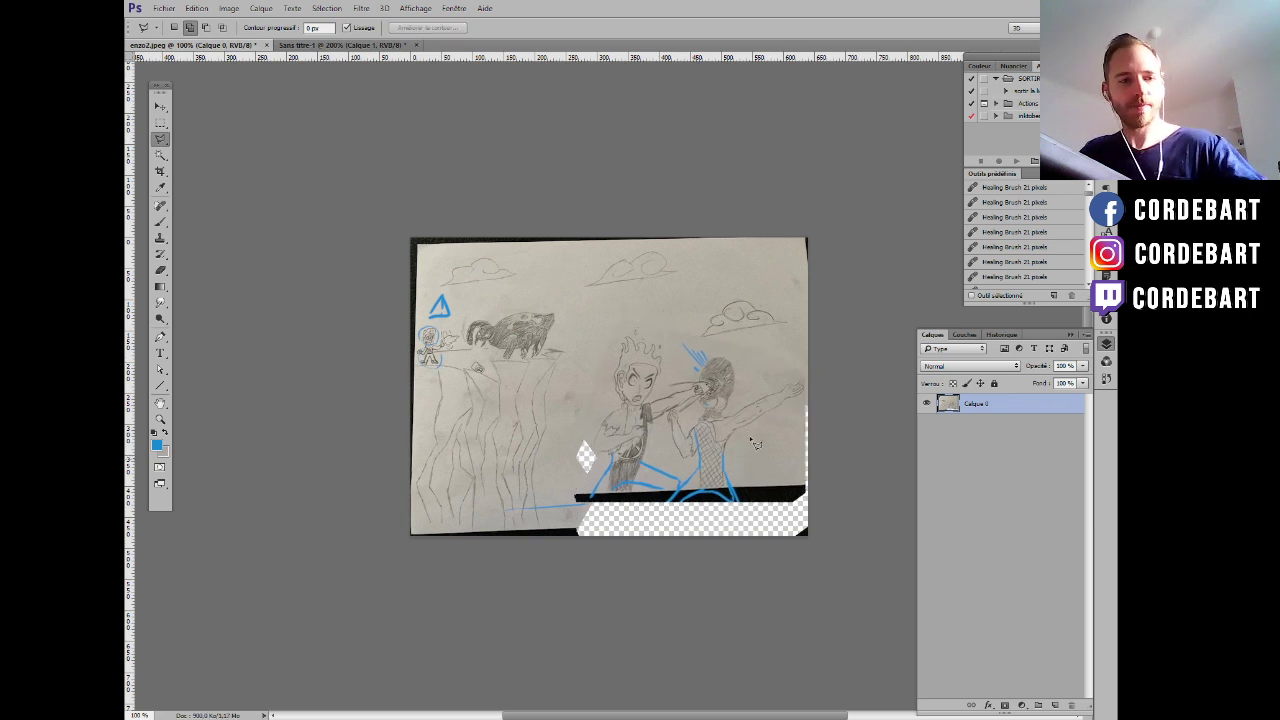
Extend both fighters' legs in blue over the emptied area, and outline the punched fighter's outstretched arm.
{"action": "key", "text": "b"}
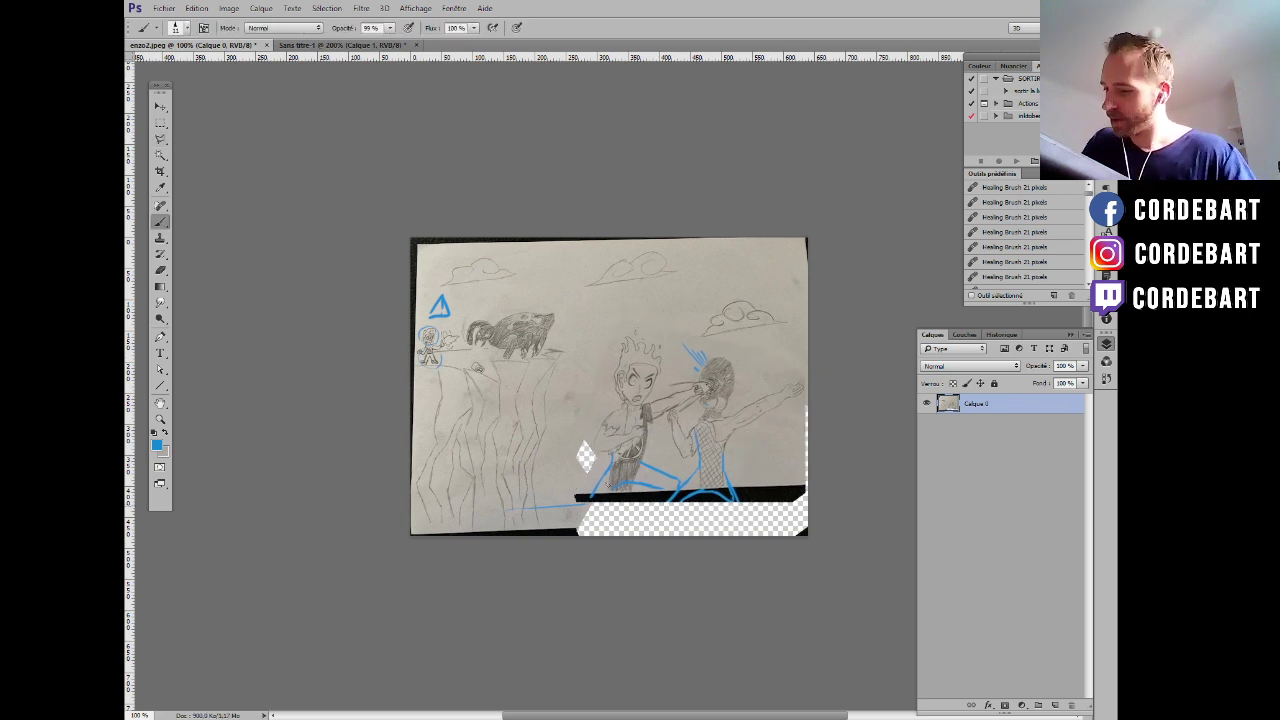
{"action": "mouse_move", "coordinate": [592, 494]}
{"action": "left_mouse_down"}
{"action": "mouse_move", "coordinate": [564, 539]}
{"action": "mouse_move", "coordinate": [584, 509]}
{"action": "mouse_move", "coordinate": [646, 479]}
{"action": "mouse_move", "coordinate": [650, 524]}
{"action": "left_mouse_up"}
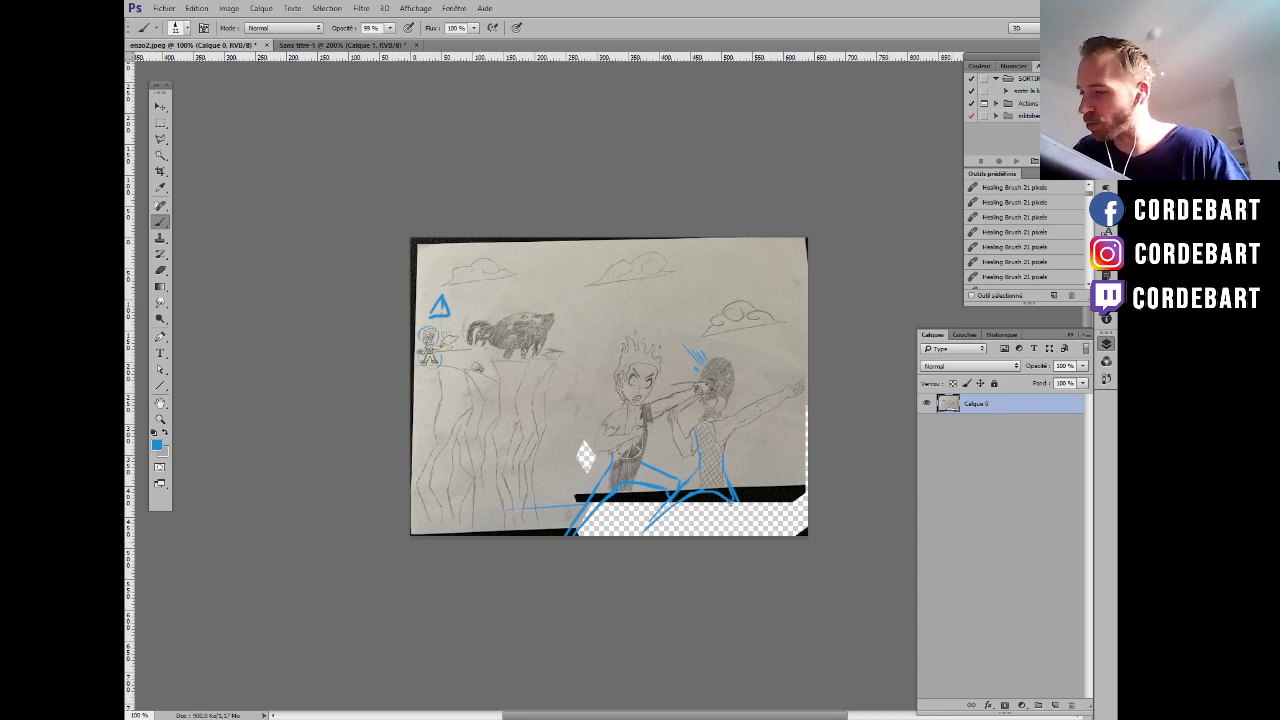
{"action": "left_click_drag", "start_coordinate": [722, 498], "coordinate": [782, 518]}
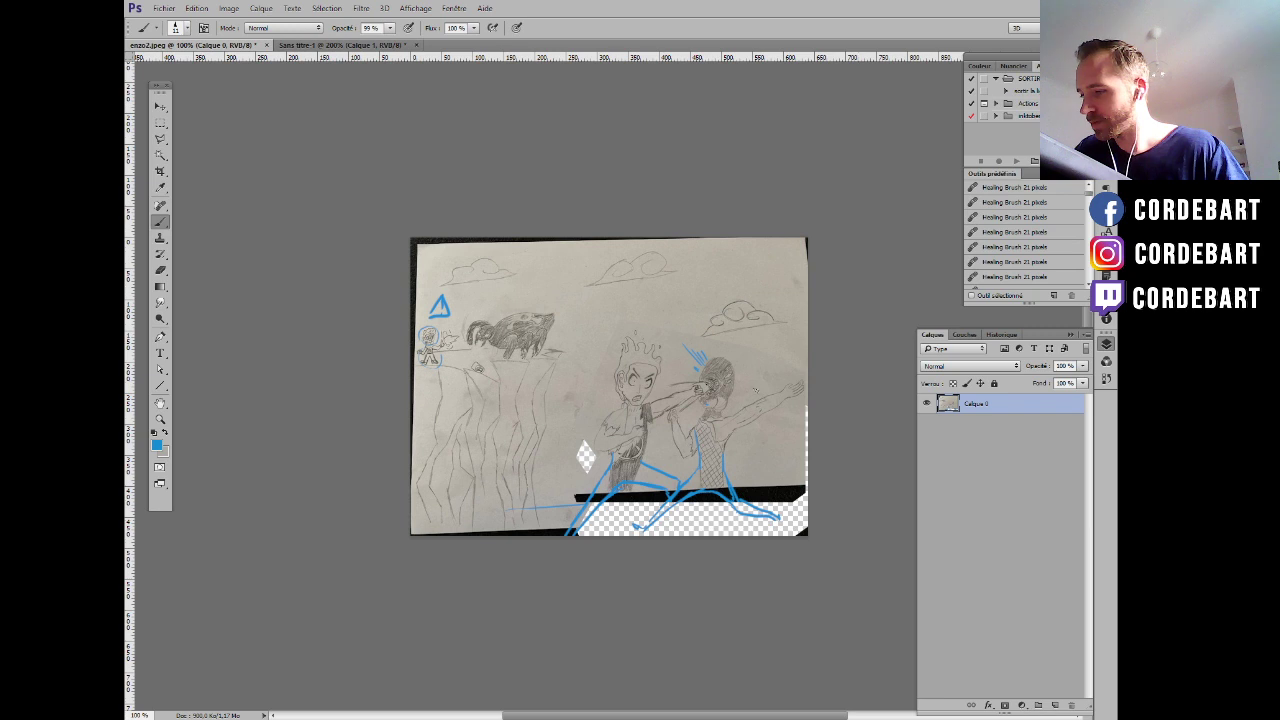
{"action": "left_click_drag", "start_coordinate": [736, 432], "coordinate": [797, 403]}
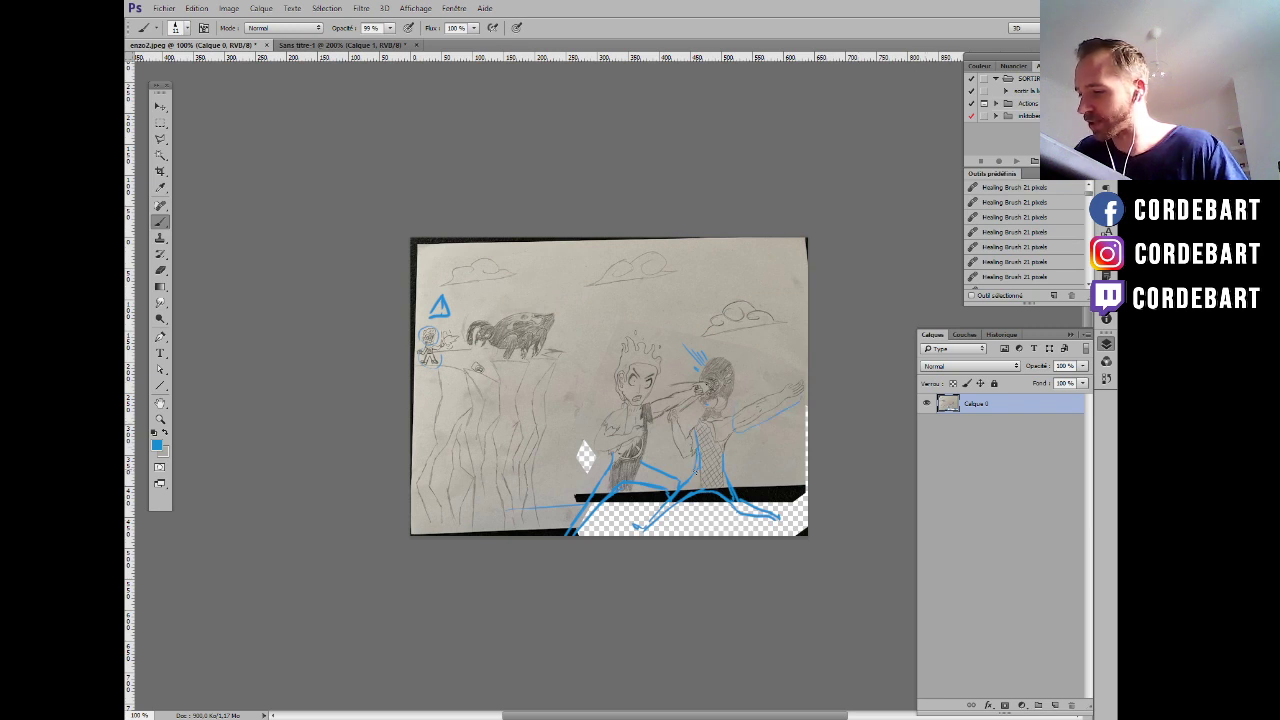
{"action": "mouse_move", "coordinate": [686, 510]}
{"action": "left_mouse_down"}
{"action": "mouse_move", "coordinate": [722, 496]}
{"action": "mouse_move", "coordinate": [740, 532]}
{"action": "mouse_move", "coordinate": [762, 540]}
{"action": "left_mouse_up"}
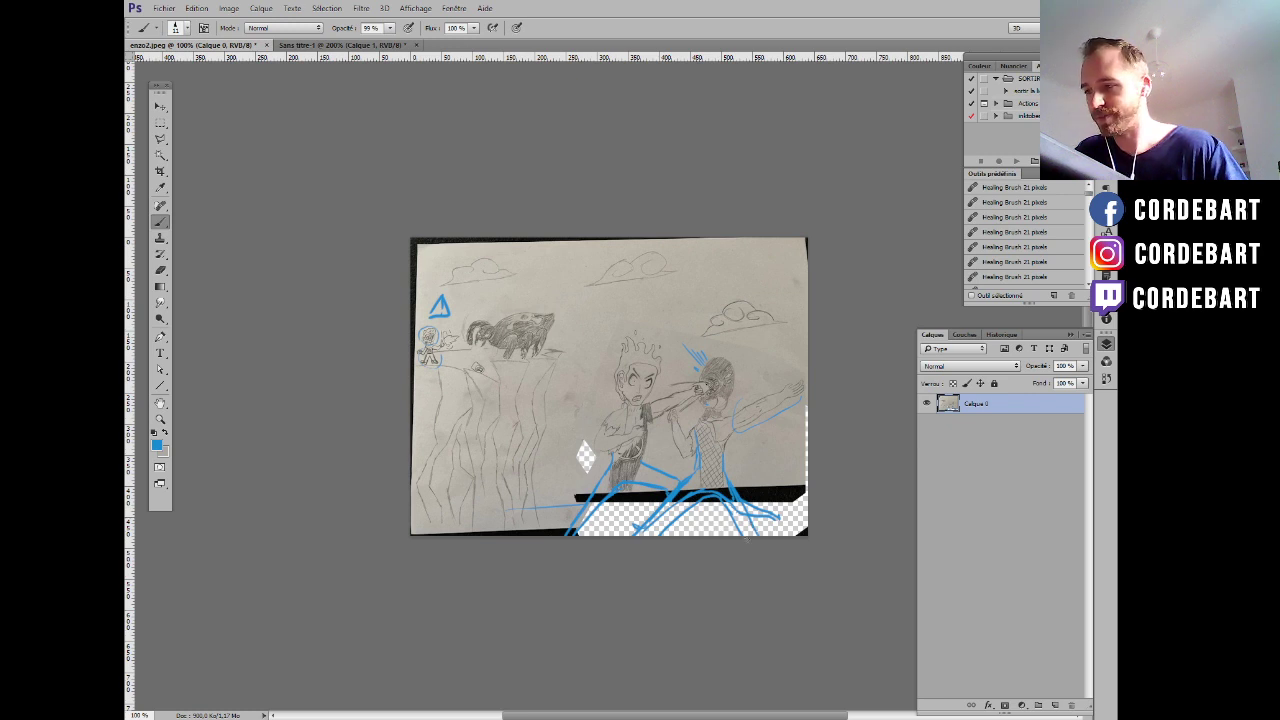
Write "+GRAND" in blue beside the flame-haired fighter and draw blue irises in his eyes.
{"action": "mouse_move", "coordinate": [549, 474]}
{"action": "left_mouse_down"}
{"action": "mouse_move", "coordinate": [596, 378]}
{"action": "mouse_move", "coordinate": [606, 410]}
{"action": "left_mouse_up"}
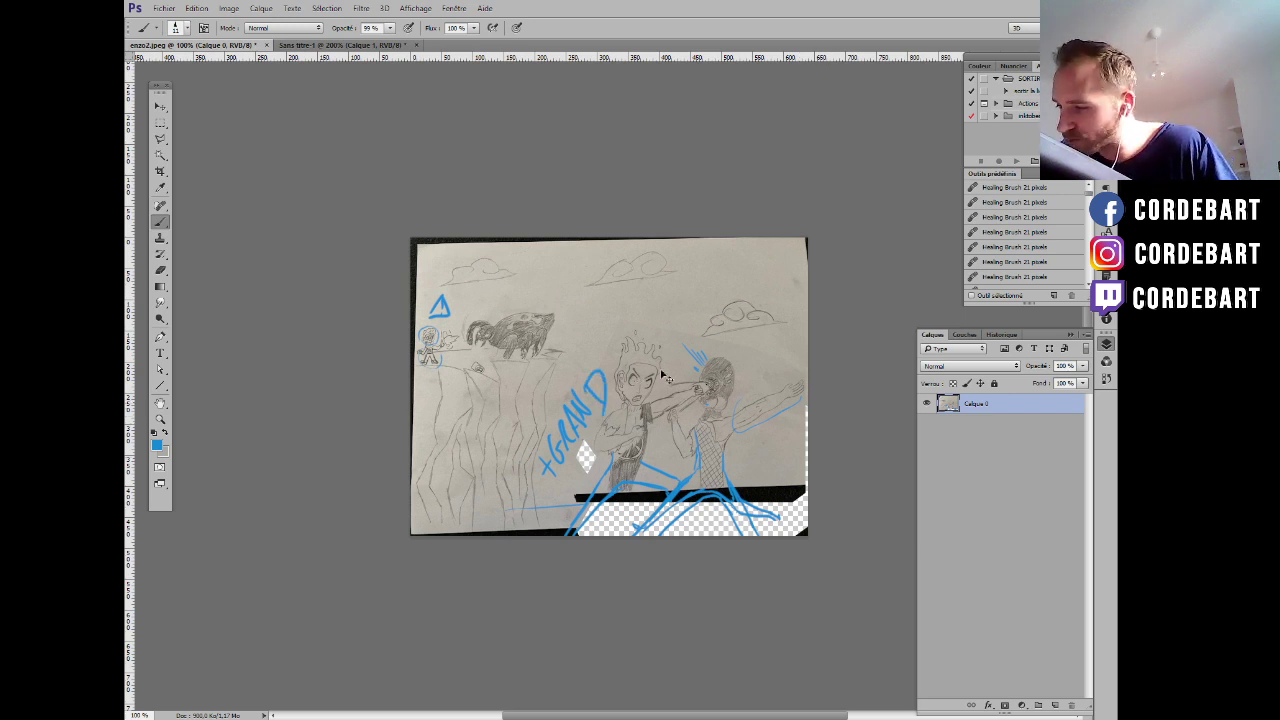
{"action": "scroll", "coordinate": [667, 376], "scroll_direction": "up", "scroll_amount": 1}
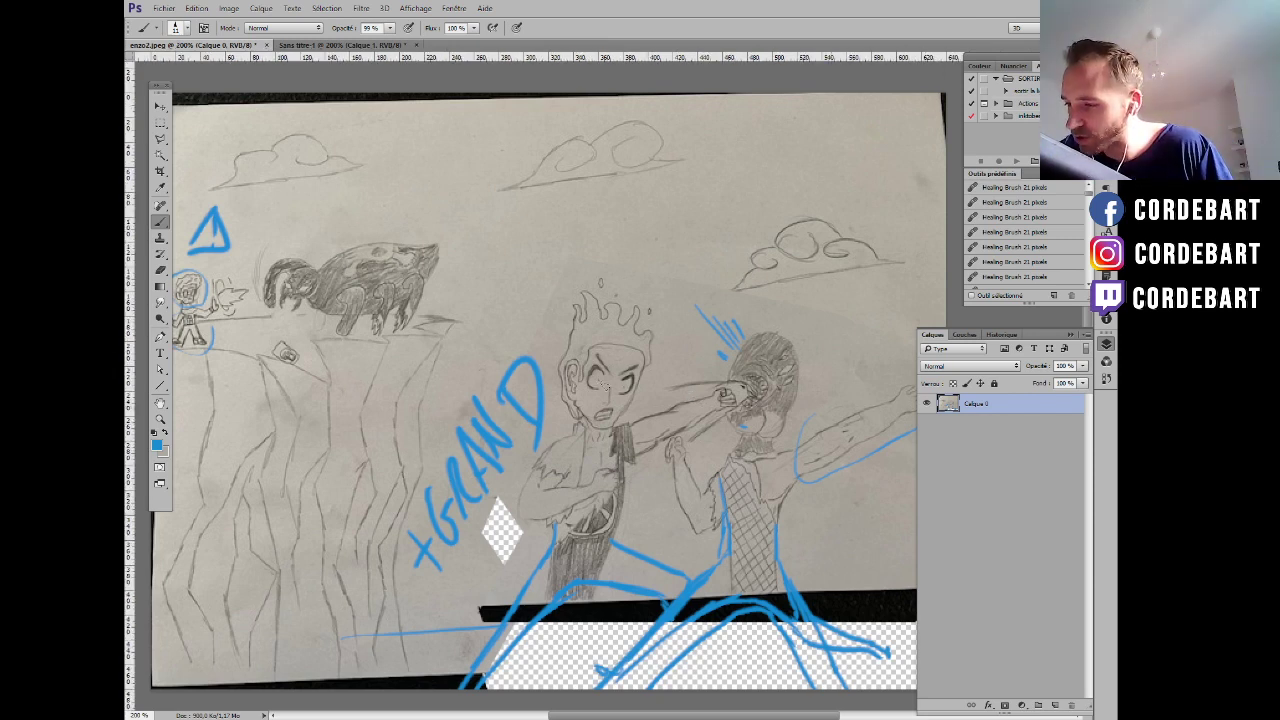
{"action": "left_click_drag", "start_coordinate": [600, 382], "coordinate": [634, 390]}
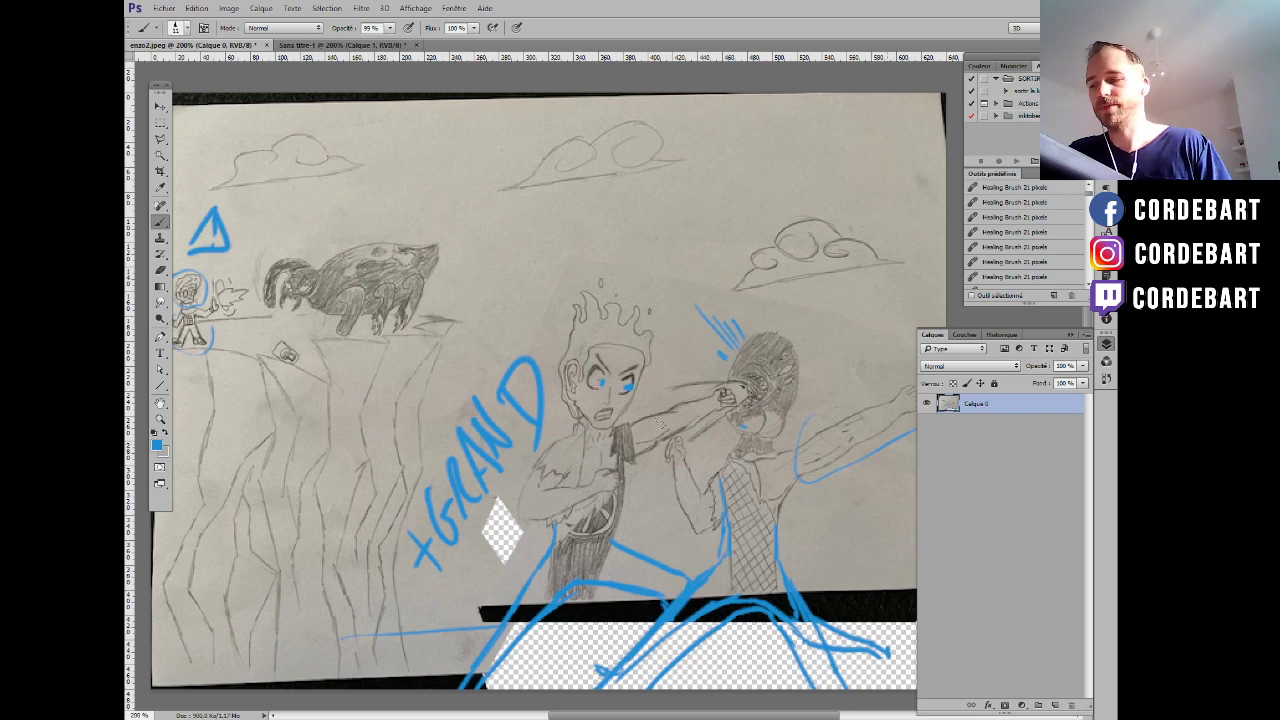
{"action": "scroll", "coordinate": [673, 345], "scroll_direction": "down", "scroll_amount": 1}
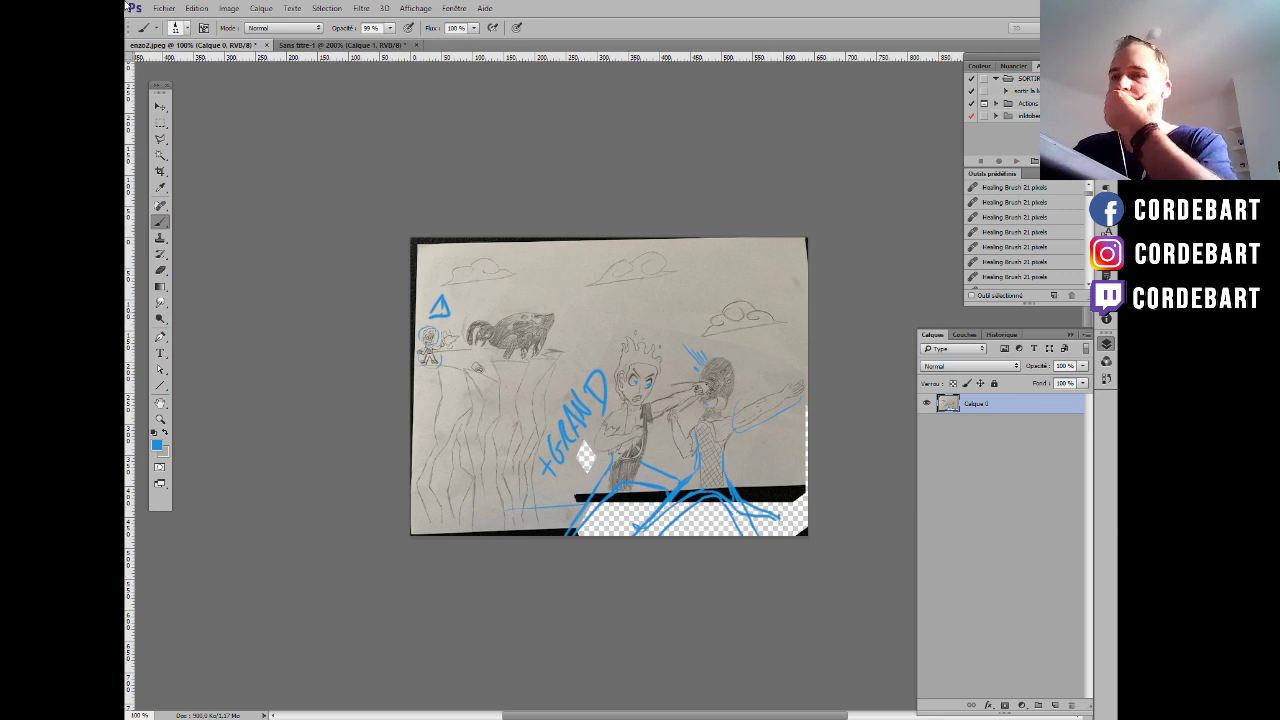
Save the annotated drawing as enzo2B.psd in Photoshop format in the cours2 folder, and close it.
{"action": "left_click", "coordinate": [160, 8]}
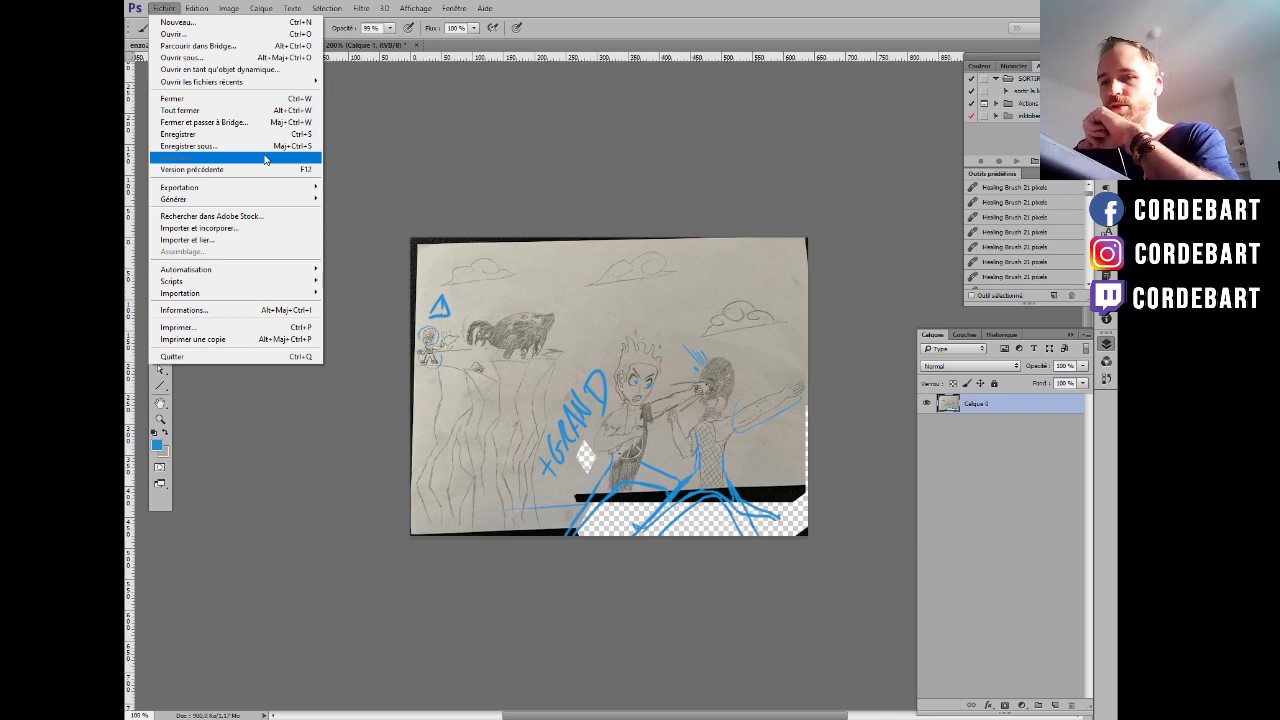
{"action": "left_click", "coordinate": [268, 146]}
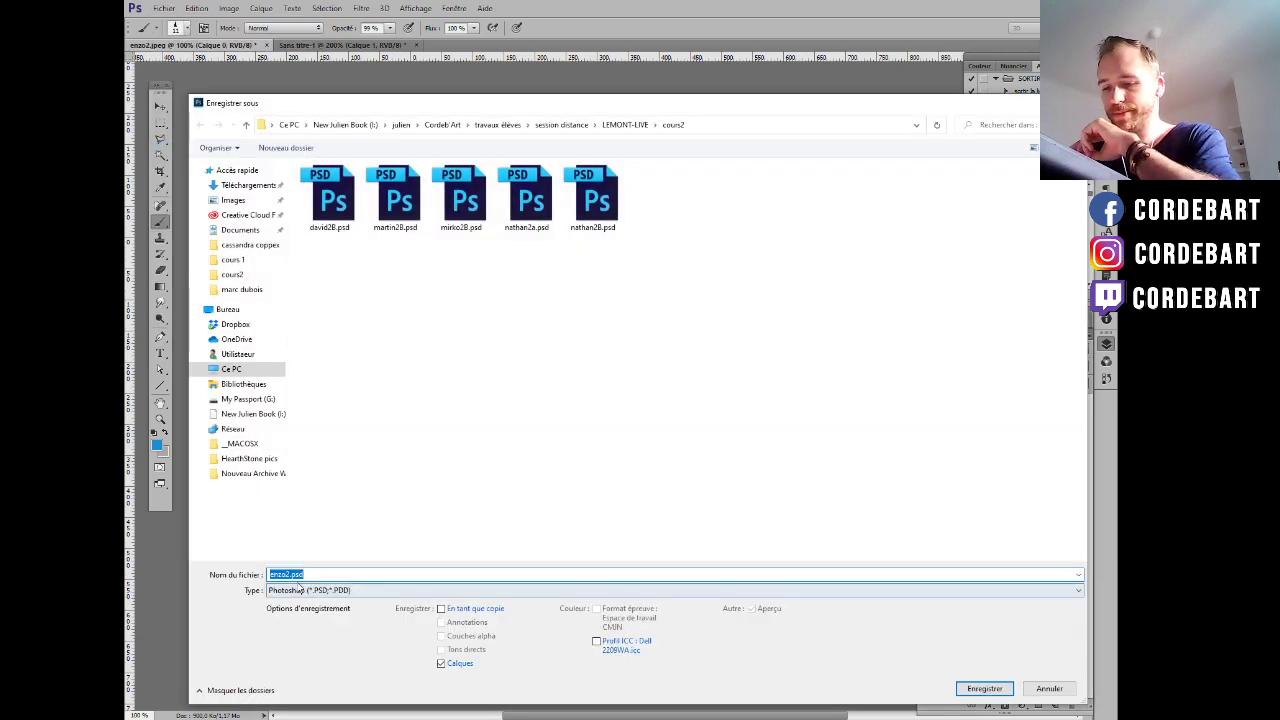
{"action": "left_click", "coordinate": [290, 591]}
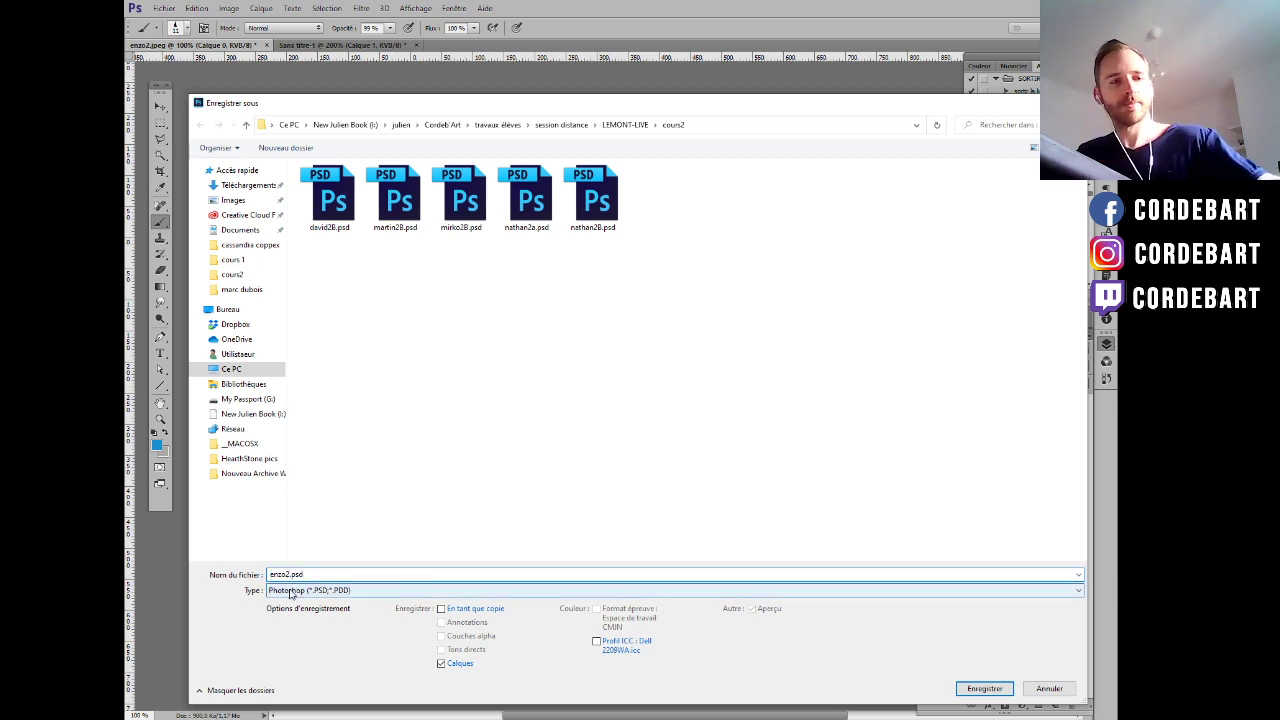
{"action": "left_click", "coordinate": [289, 574]}
{"action": "type", "text": "B"}
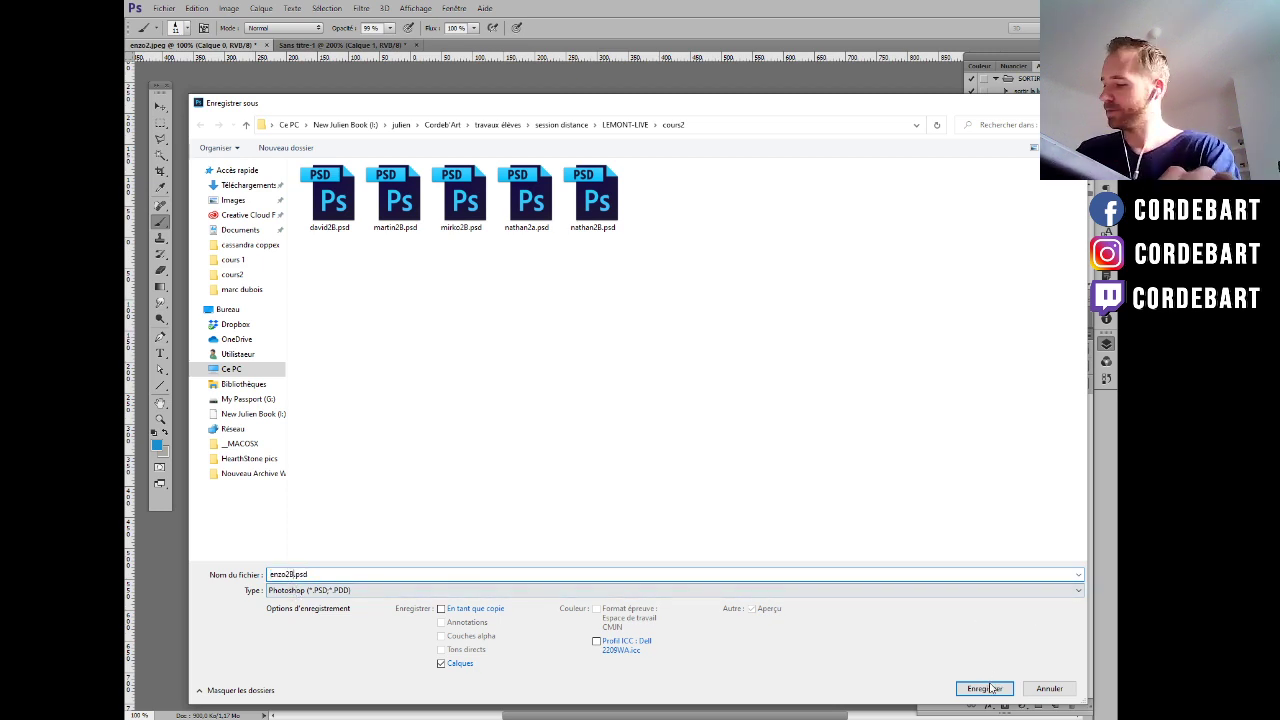
{"action": "left_click", "coordinate": [985, 688]}
{"action": "left_click", "coordinate": [799, 229]}
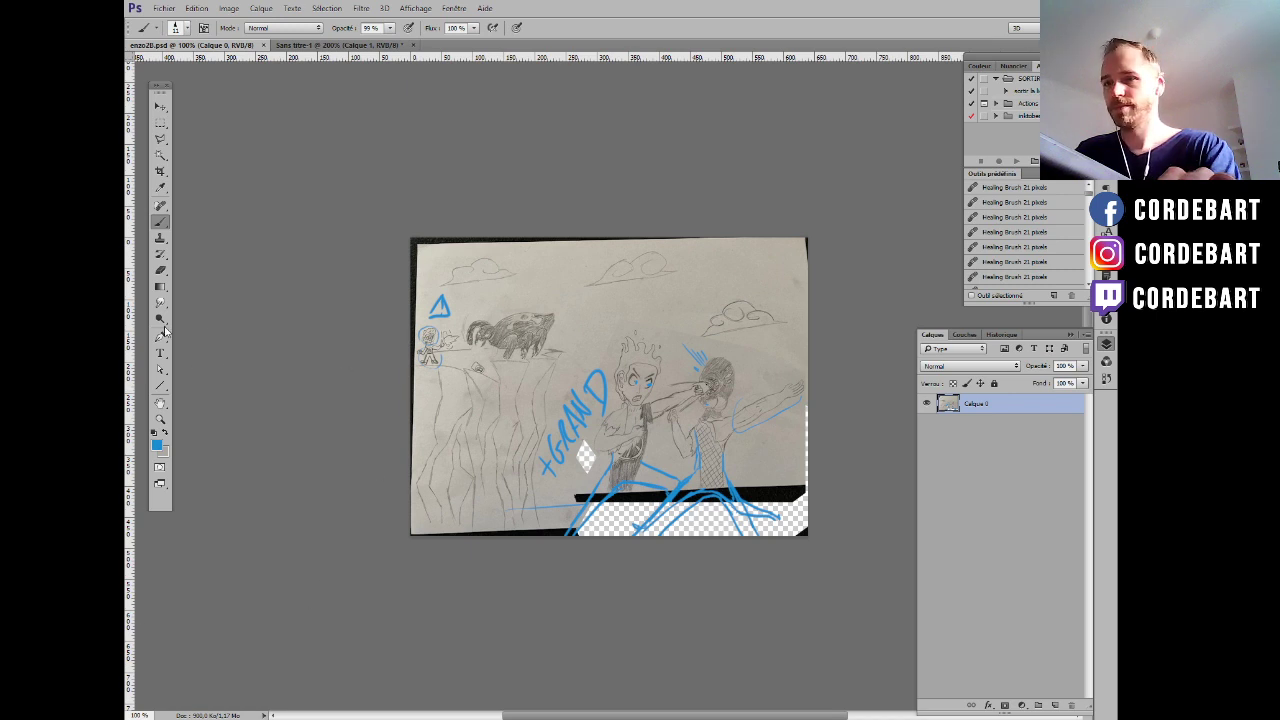
{"action": "left_click", "coordinate": [261, 45]}
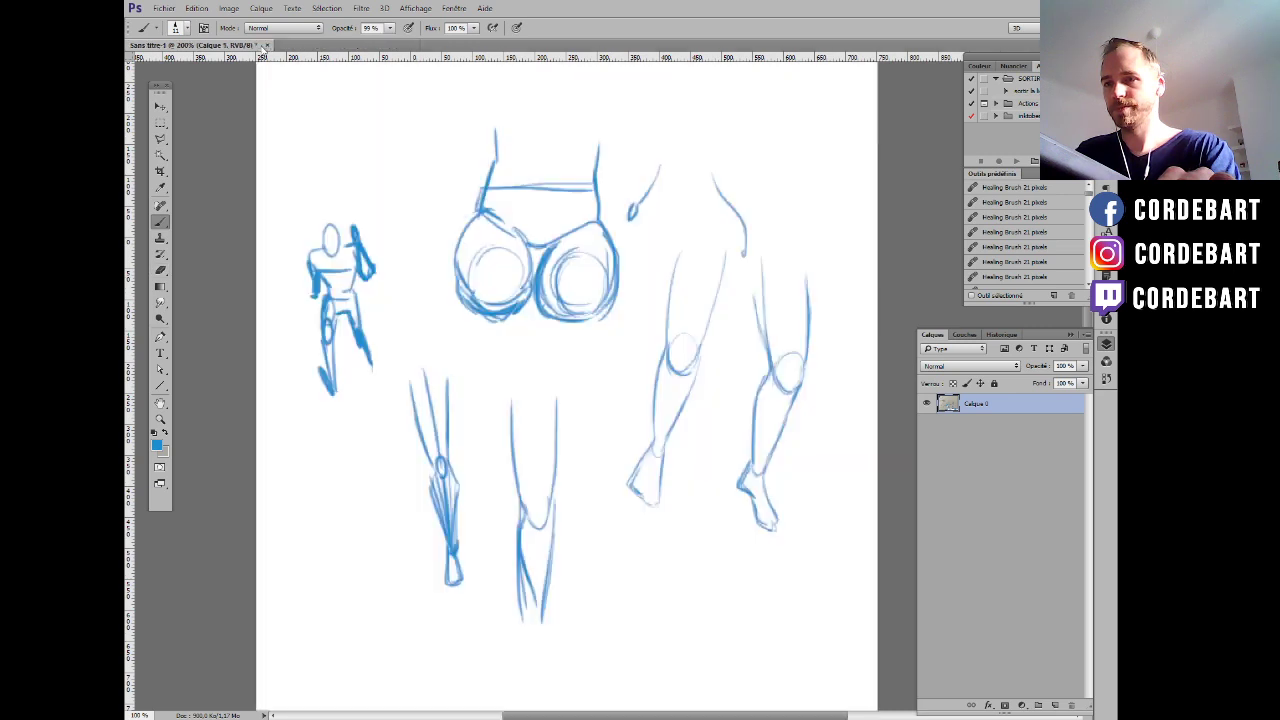
Select miguel2.jpeg and romain2a.jpeg together in the cours2 folder and open them.
{"action": "left_click", "coordinate": [164, 8]}
{"action": "left_click", "coordinate": [177, 36]}
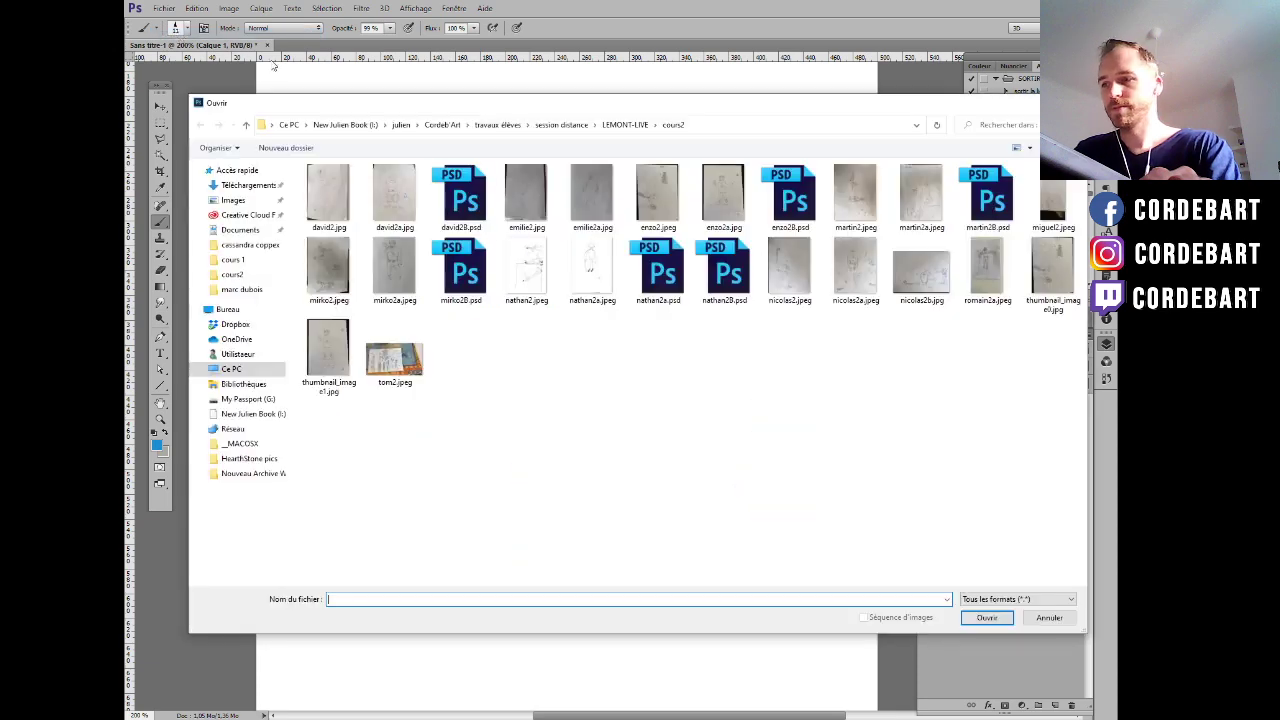
{"action": "left_click", "coordinate": [400, 374]}
{"action": "key", "text": "Up"}
{"action": "key", "text": "Right"}
{"action": "key", "text": "Right"}
{"action": "key", "text": "Right"}
{"action": "key", "text": "Right"}
{"action": "key", "text": "Right"}
{"action": "key", "text": "Right"}
{"action": "key", "text": "Right"}
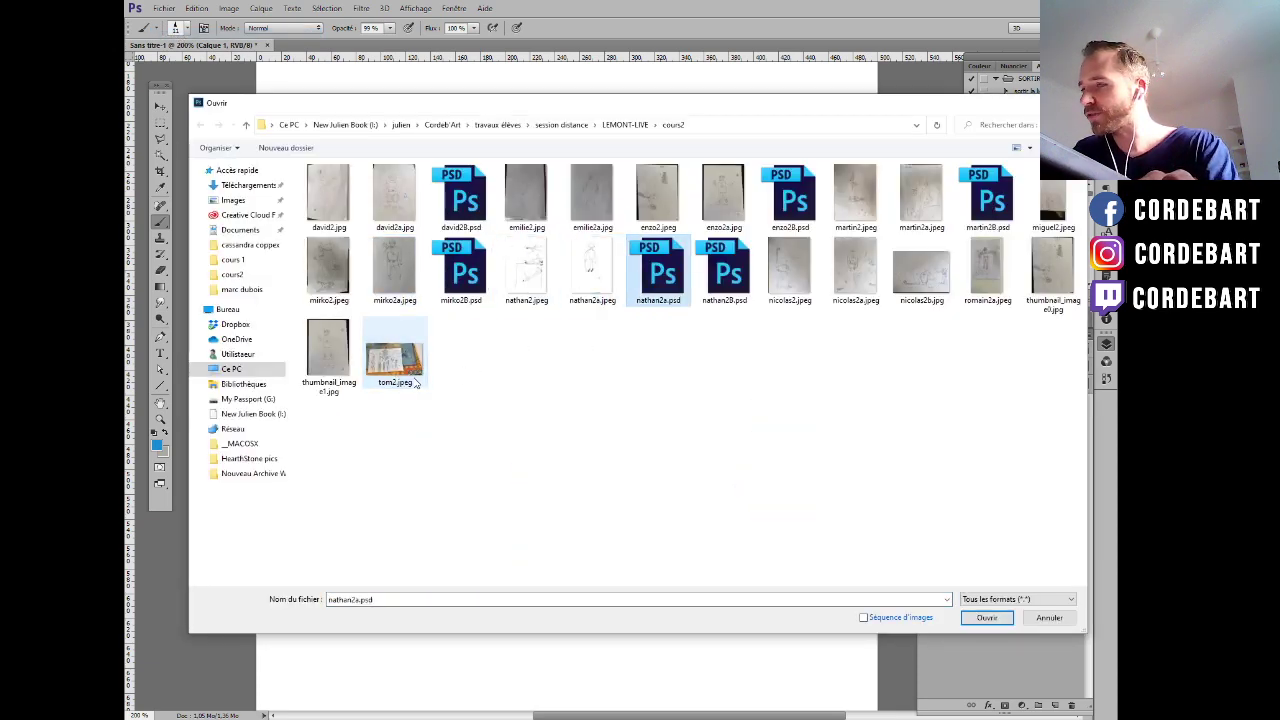
{"action": "key", "text": "Right"}
{"action": "key", "text": "Right"}
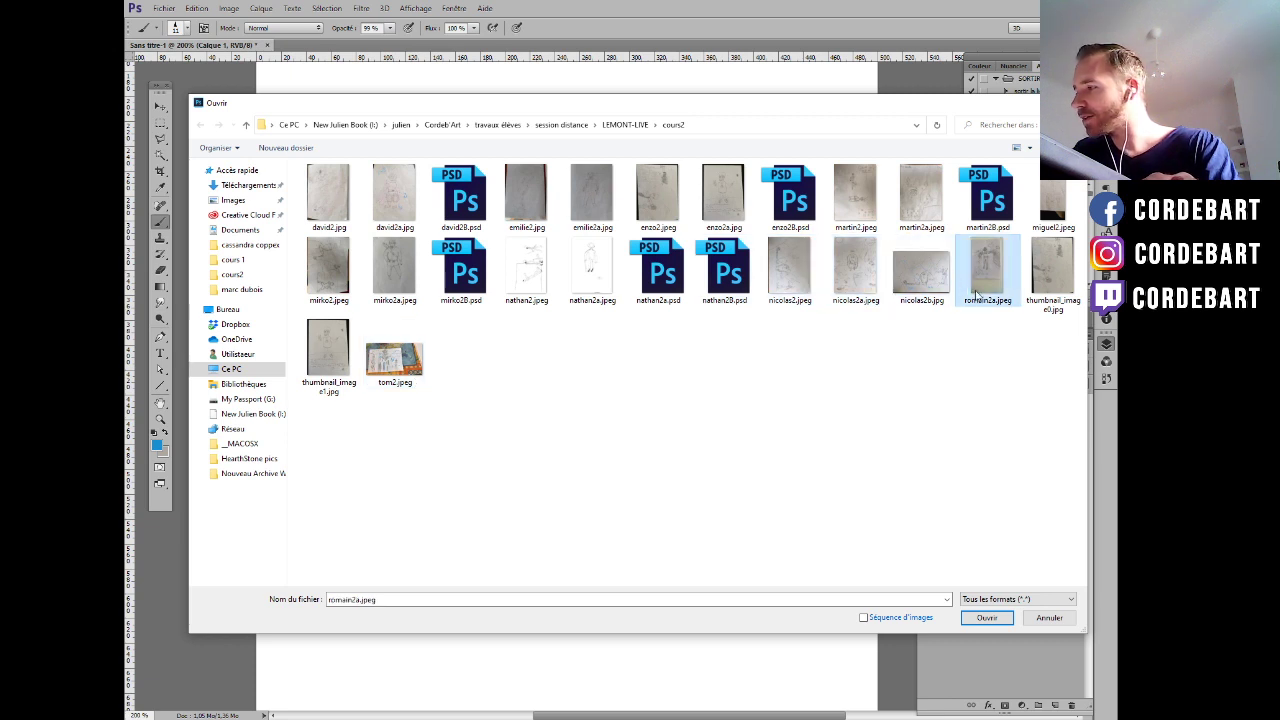
{"action": "left_click", "coordinate": [1052, 198], "text": "ctrl"}
{"action": "left_click", "coordinate": [987, 617]}
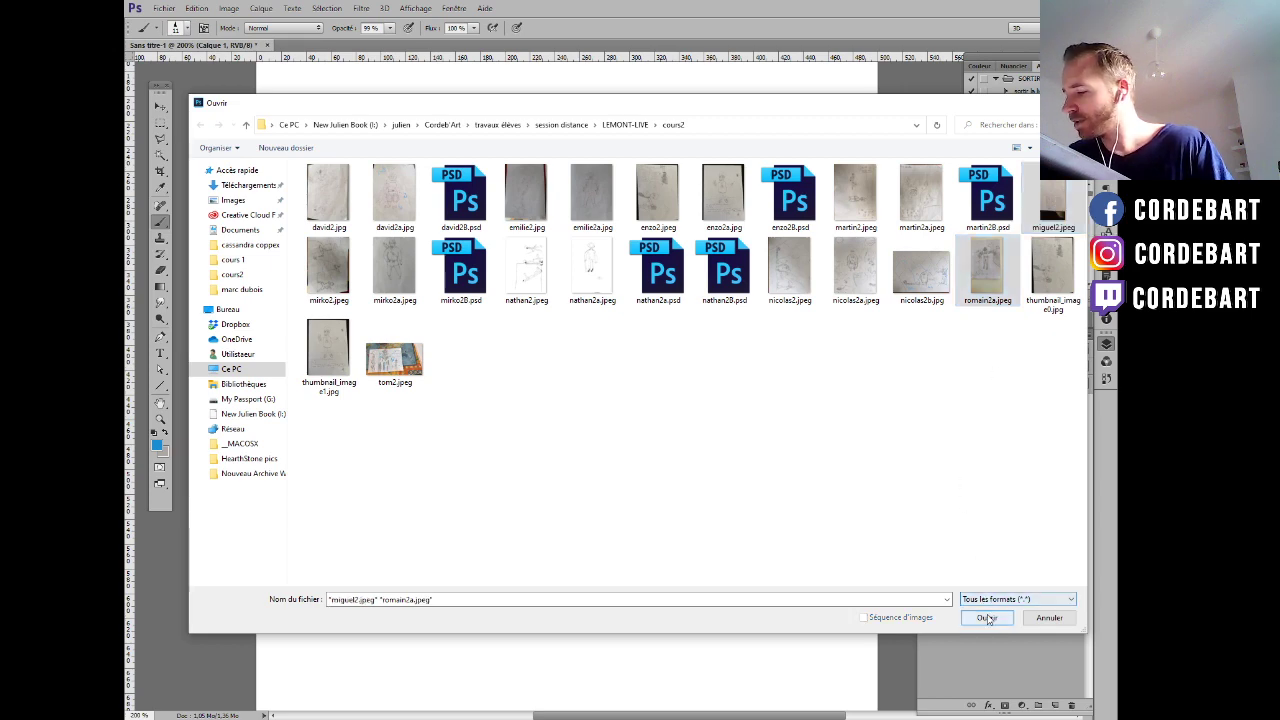
{"action": "left_click", "coordinate": [650, 274]}
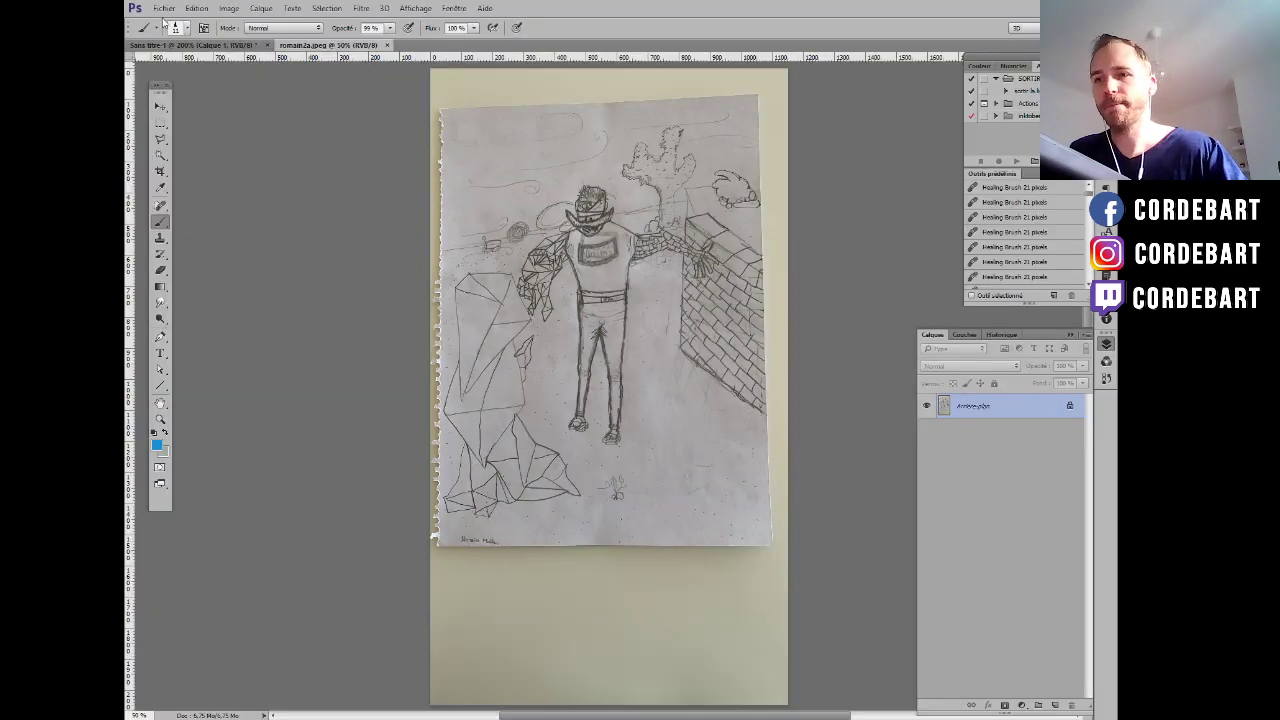
Create a new document with the clipboard preset and paste the copied drawing of stacked characters into it.
{"action": "left_click", "coordinate": [164, 9]}
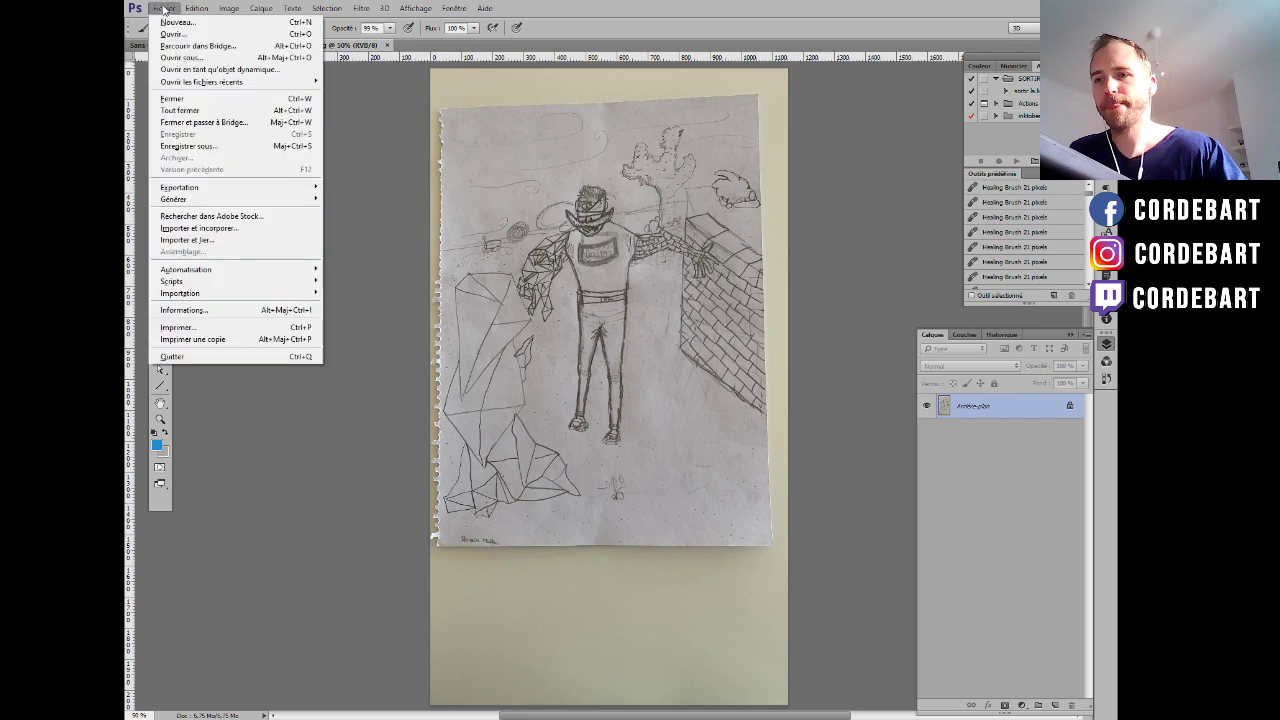
{"action": "left_click", "coordinate": [180, 22]}
{"action": "left_click", "coordinate": [747, 187]}
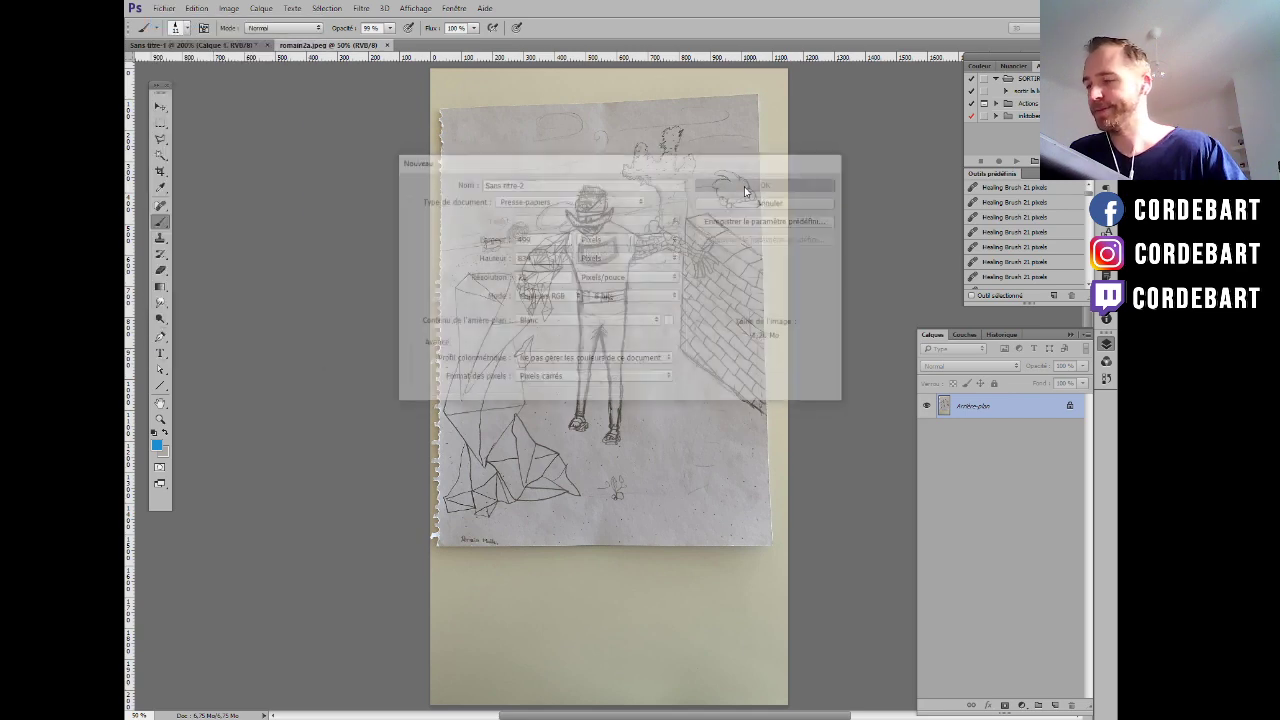
{"action": "key", "text": "ctrl+v"}
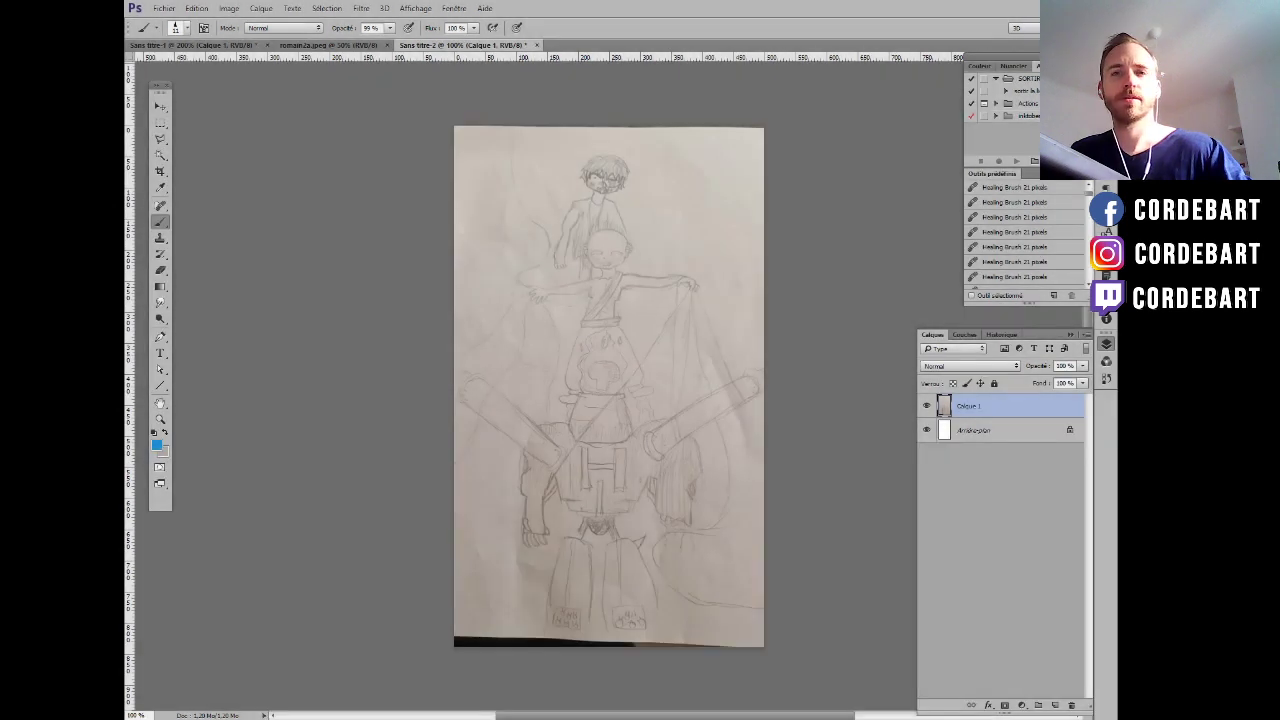
Paste the copied tentacled-monster fight drawing into another new clipboard-sized document, and rotate the image 90° clockwise.
{"action": "left_click", "coordinate": [164, 8]}
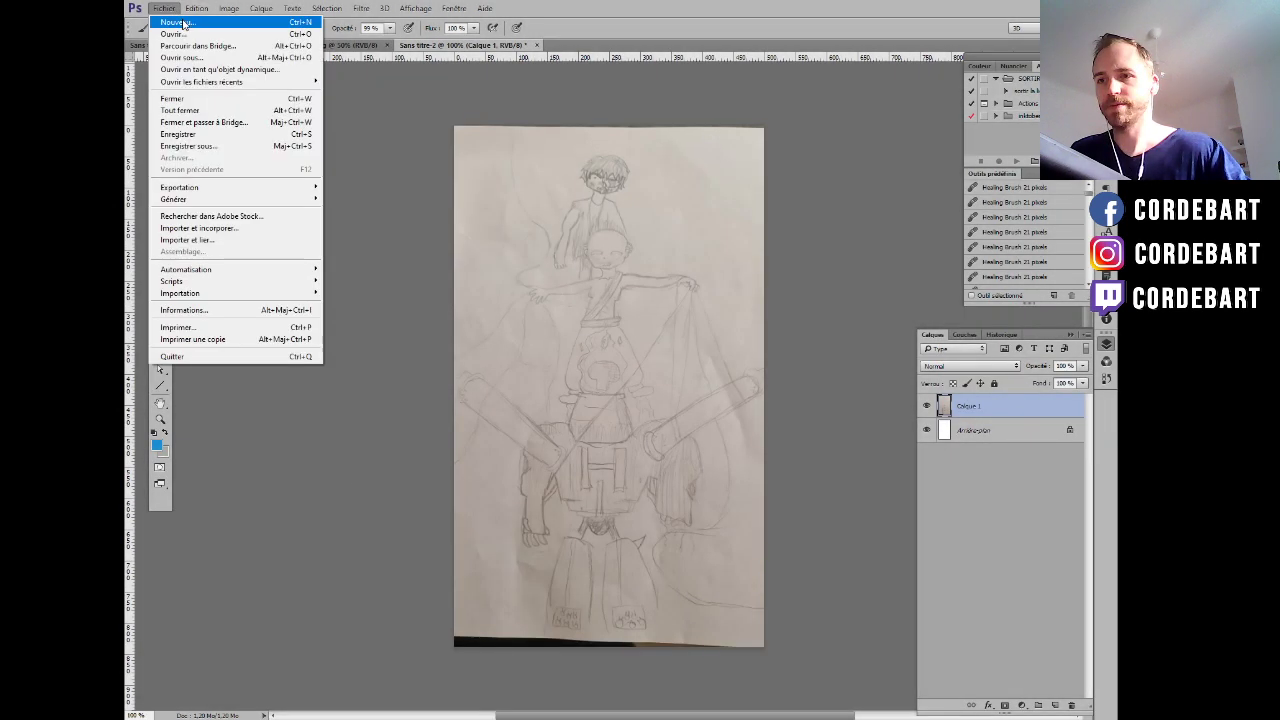
{"action": "left_click", "coordinate": [175, 22]}
{"action": "left_click", "coordinate": [769, 185]}
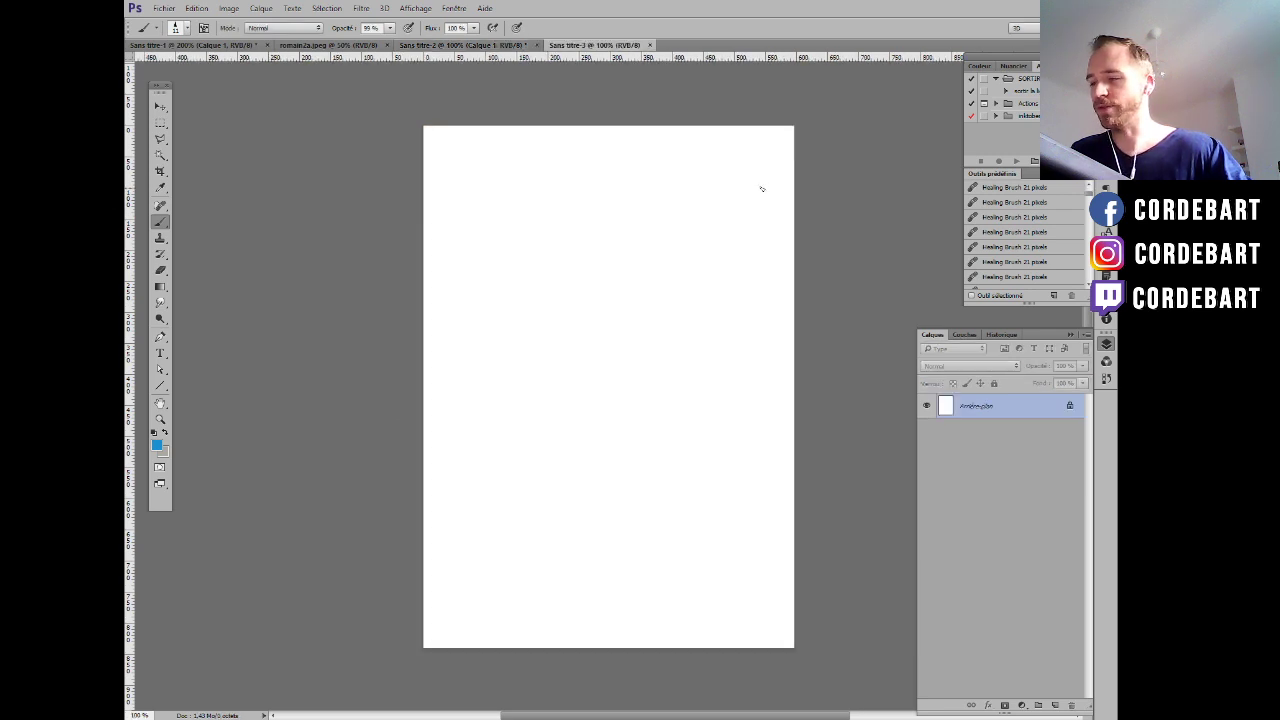
{"action": "key", "text": "ctrl+v"}
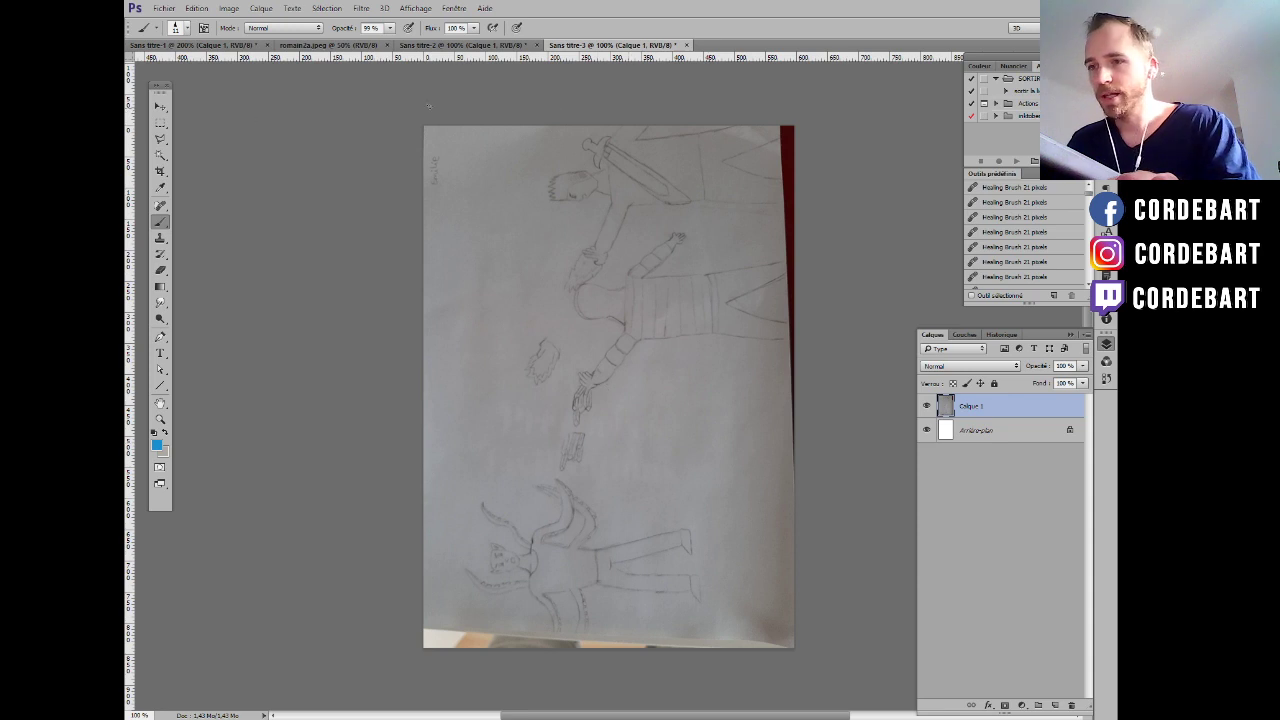
{"action": "left_click", "coordinate": [229, 8]}
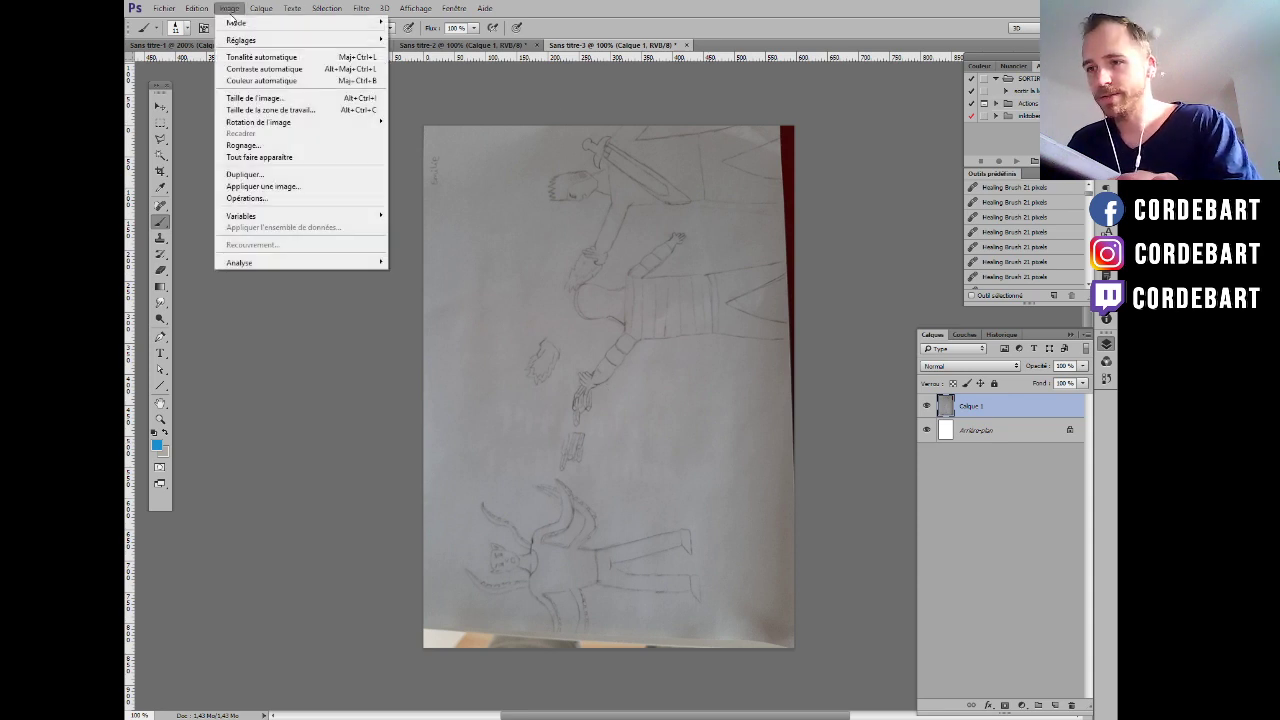
{"action": "mouse_move", "coordinate": [344, 122]}
{"action": "left_click", "coordinate": [430, 128]}
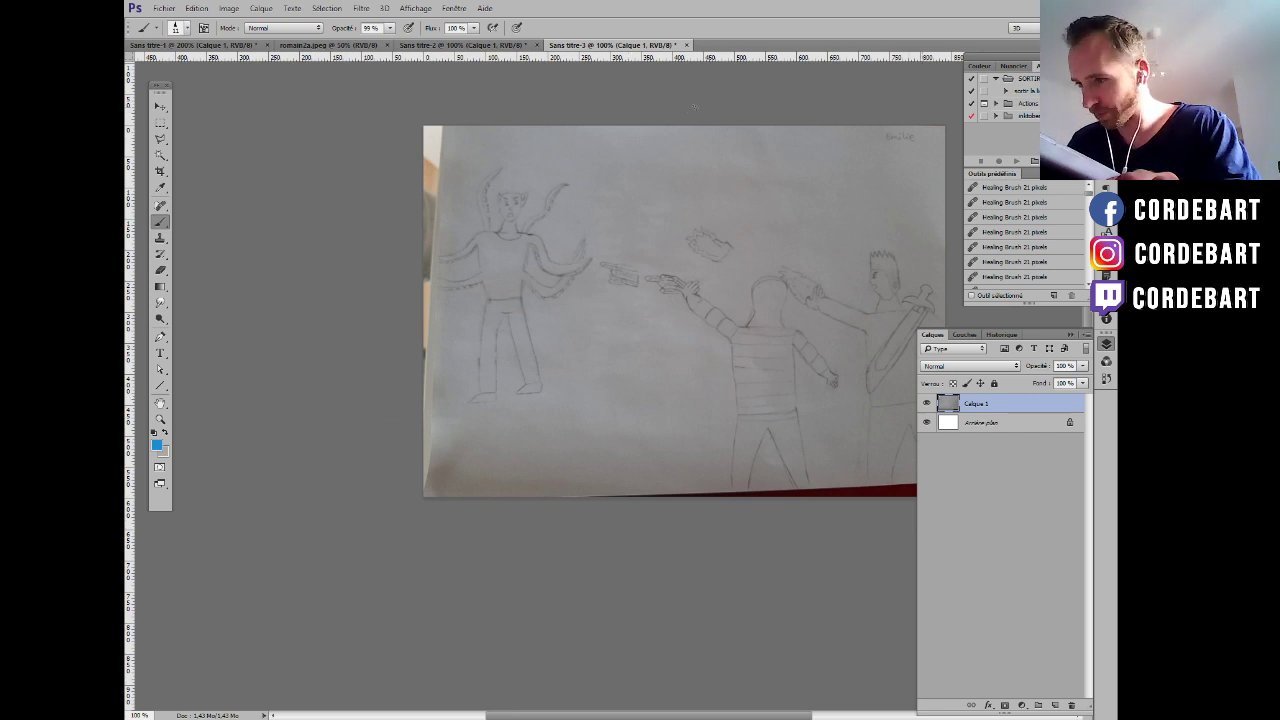
Sketch in blue a head turned away with ear and spiky hair above the sword-bearing fighter, and a plain head outline above the striped one.
{"action": "scroll", "coordinate": [777, 399], "scroll_direction": "up", "scroll_amount": 3}
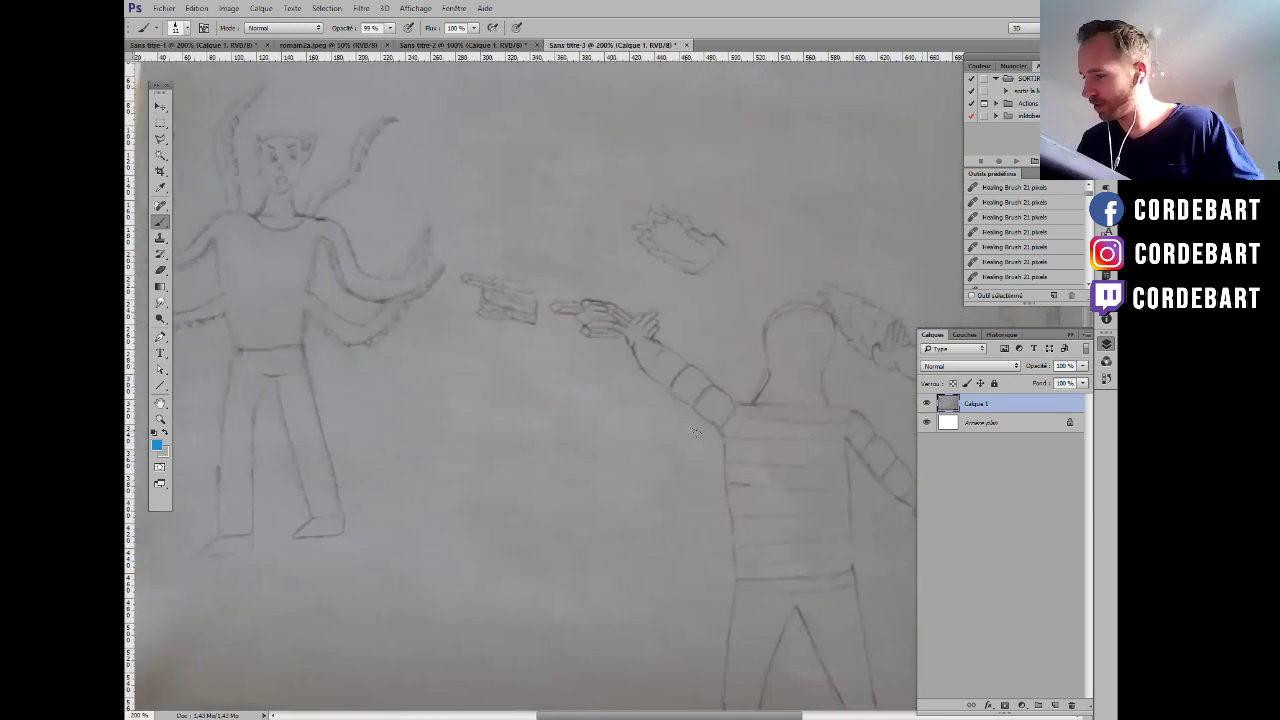
{"action": "scroll", "coordinate": [603, 284], "scroll_direction": "down", "scroll_amount": 3}
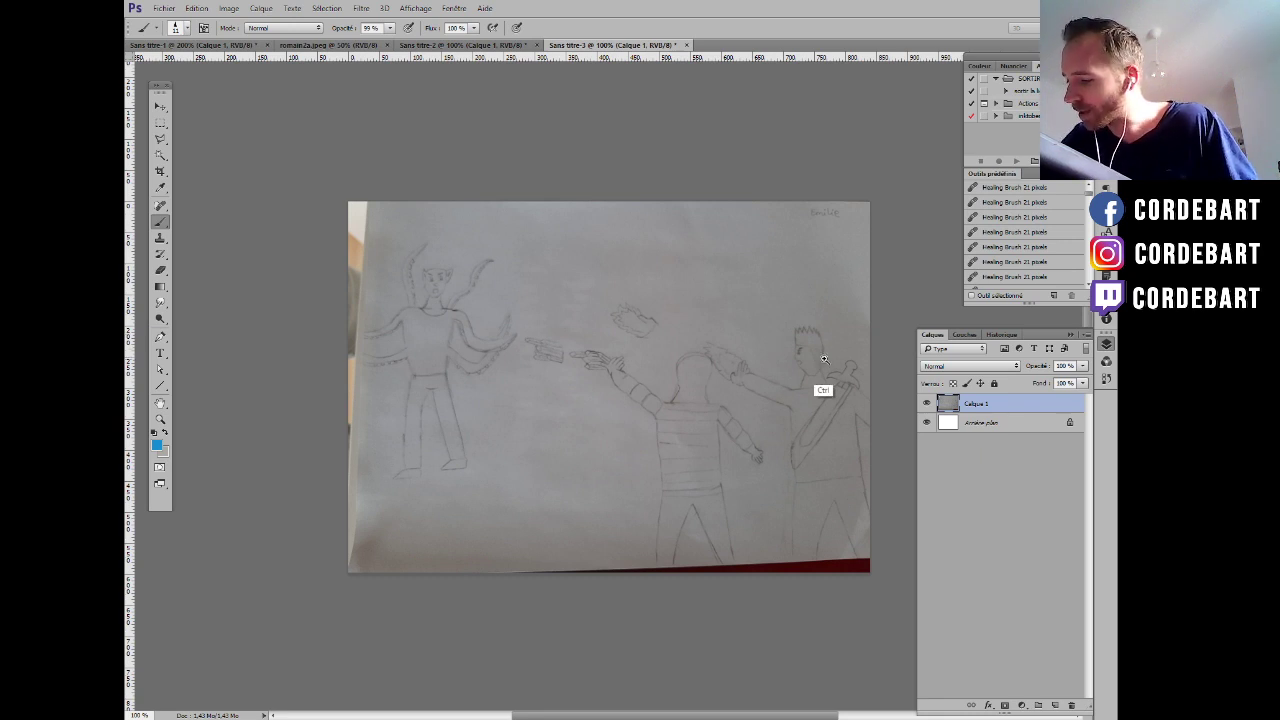
{"action": "scroll", "coordinate": [828, 353], "scroll_direction": "up", "scroll_amount": 1}
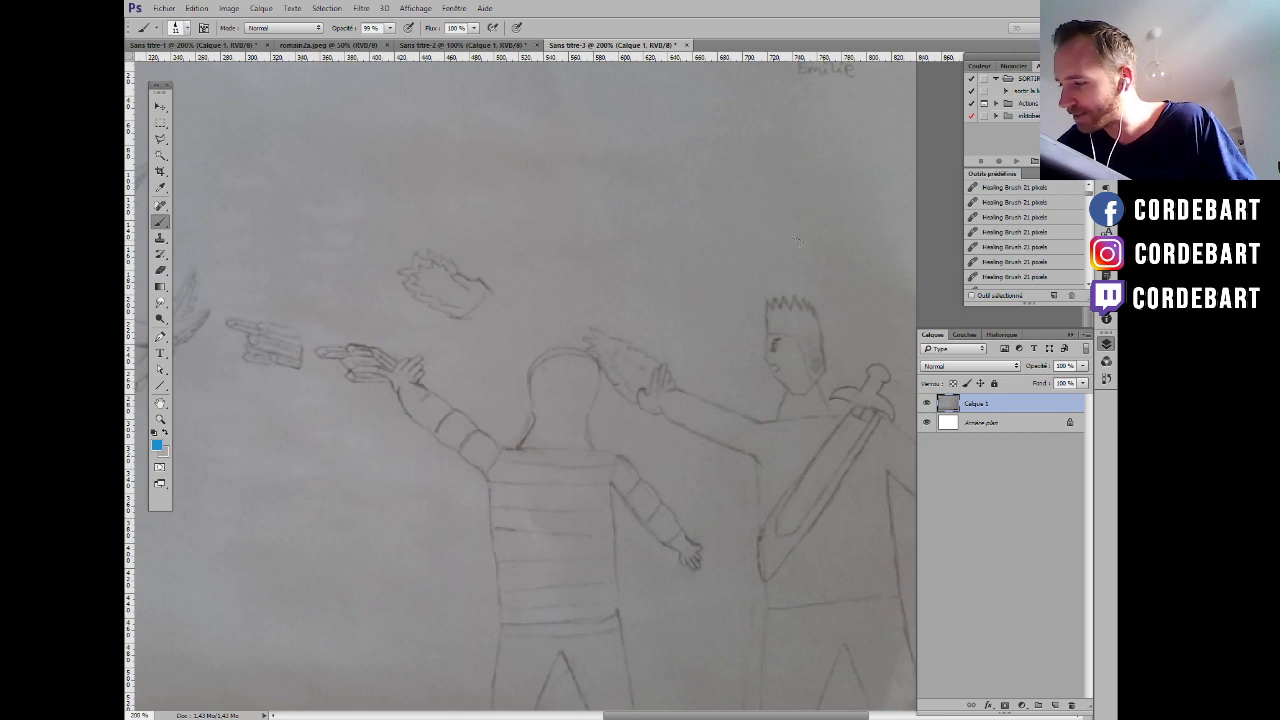
{"action": "mouse_move", "coordinate": [797, 240]}
{"action": "left_mouse_down"}
{"action": "mouse_move", "coordinate": [790, 248]}
{"action": "mouse_move", "coordinate": [779, 192]}
{"action": "mouse_move", "coordinate": [786, 147]}
{"action": "left_mouse_up"}
{"action": "mouse_move", "coordinate": [791, 254]}
{"action": "left_mouse_down"}
{"action": "mouse_move", "coordinate": [817, 193]}
{"action": "mouse_move", "coordinate": [803, 173]}
{"action": "mouse_move", "coordinate": [811, 198]}
{"action": "mouse_move", "coordinate": [793, 182]}
{"action": "mouse_move", "coordinate": [771, 195]}
{"action": "mouse_move", "coordinate": [780, 205]}
{"action": "mouse_move", "coordinate": [789, 143]}
{"action": "mouse_move", "coordinate": [831, 126]}
{"action": "mouse_move", "coordinate": [855, 219]}
{"action": "left_mouse_up"}
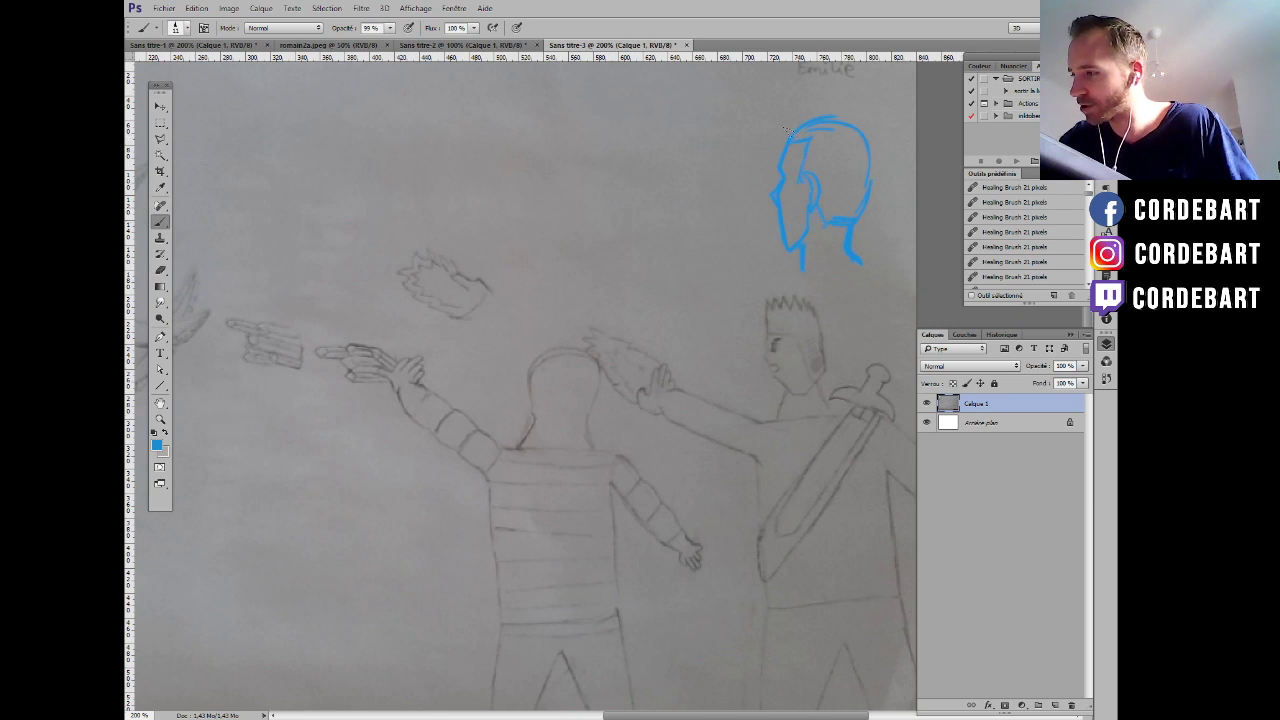
{"action": "mouse_move", "coordinate": [784, 124]}
{"action": "left_mouse_down"}
{"action": "mouse_move", "coordinate": [815, 100]}
{"action": "mouse_move", "coordinate": [861, 103]}
{"action": "mouse_move", "coordinate": [878, 119]}
{"action": "mouse_move", "coordinate": [866, 195]}
{"action": "left_mouse_up"}
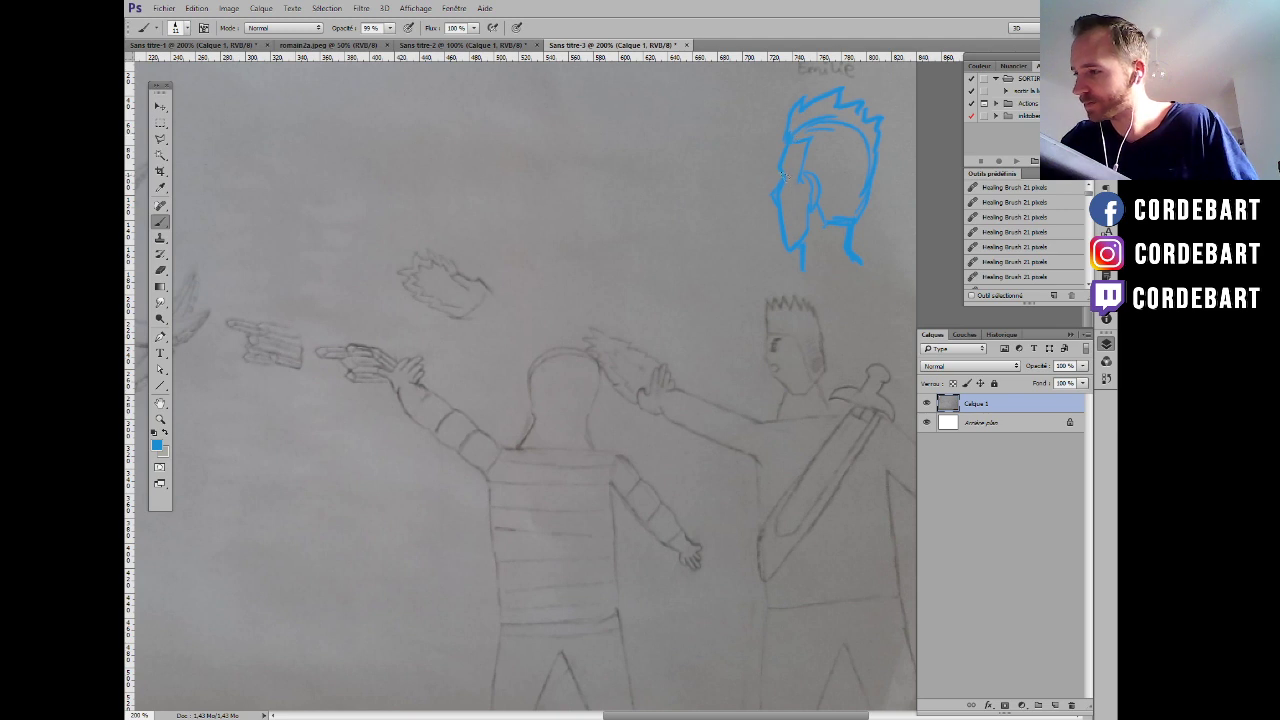
{"action": "mouse_move", "coordinate": [778, 276]}
{"action": "left_mouse_down"}
{"action": "mouse_move", "coordinate": [850, 262]}
{"action": "mouse_move", "coordinate": [896, 283]}
{"action": "left_mouse_up"}
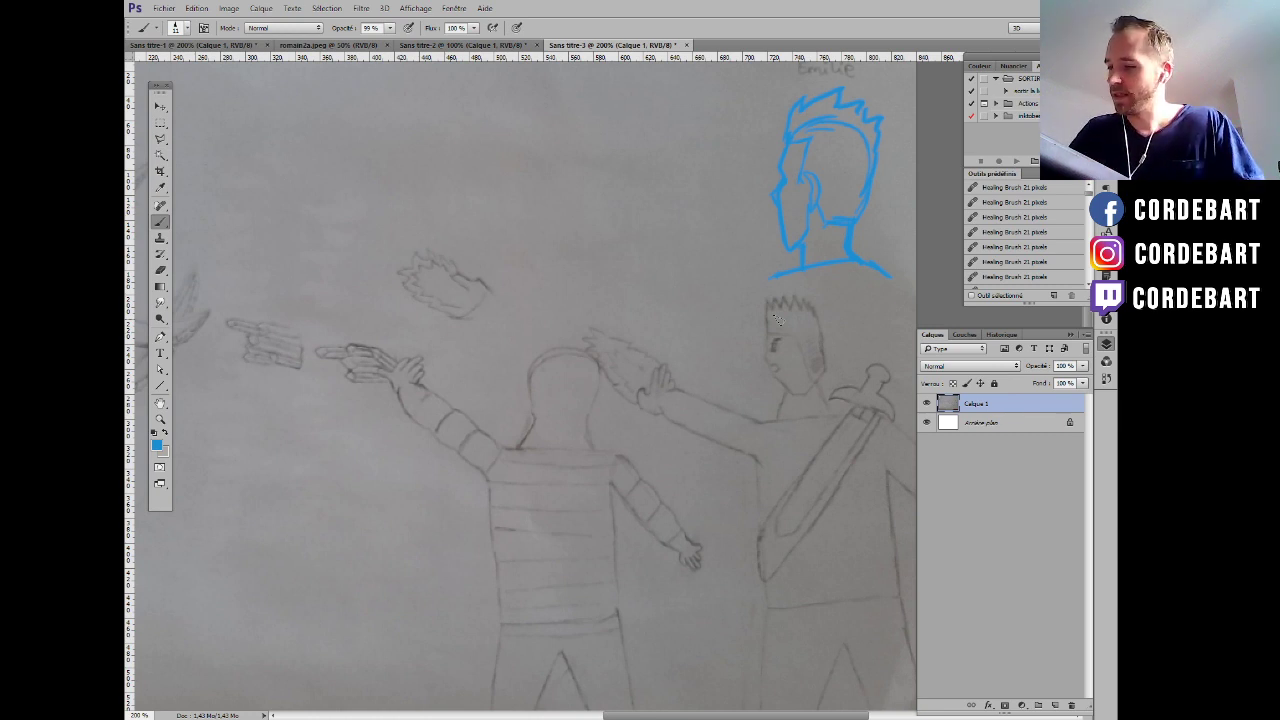
{"action": "mouse_move", "coordinate": [541, 295]}
{"action": "left_mouse_down"}
{"action": "mouse_move", "coordinate": [524, 246]}
{"action": "mouse_move", "coordinate": [571, 179]}
{"action": "mouse_move", "coordinate": [610, 186]}
{"action": "mouse_move", "coordinate": [640, 265]}
{"action": "mouse_move", "coordinate": [618, 298]}
{"action": "mouse_move", "coordinate": [546, 308]}
{"action": "mouse_move", "coordinate": [582, 288]}
{"action": "mouse_move", "coordinate": [508, 322]}
{"action": "left_mouse_up"}
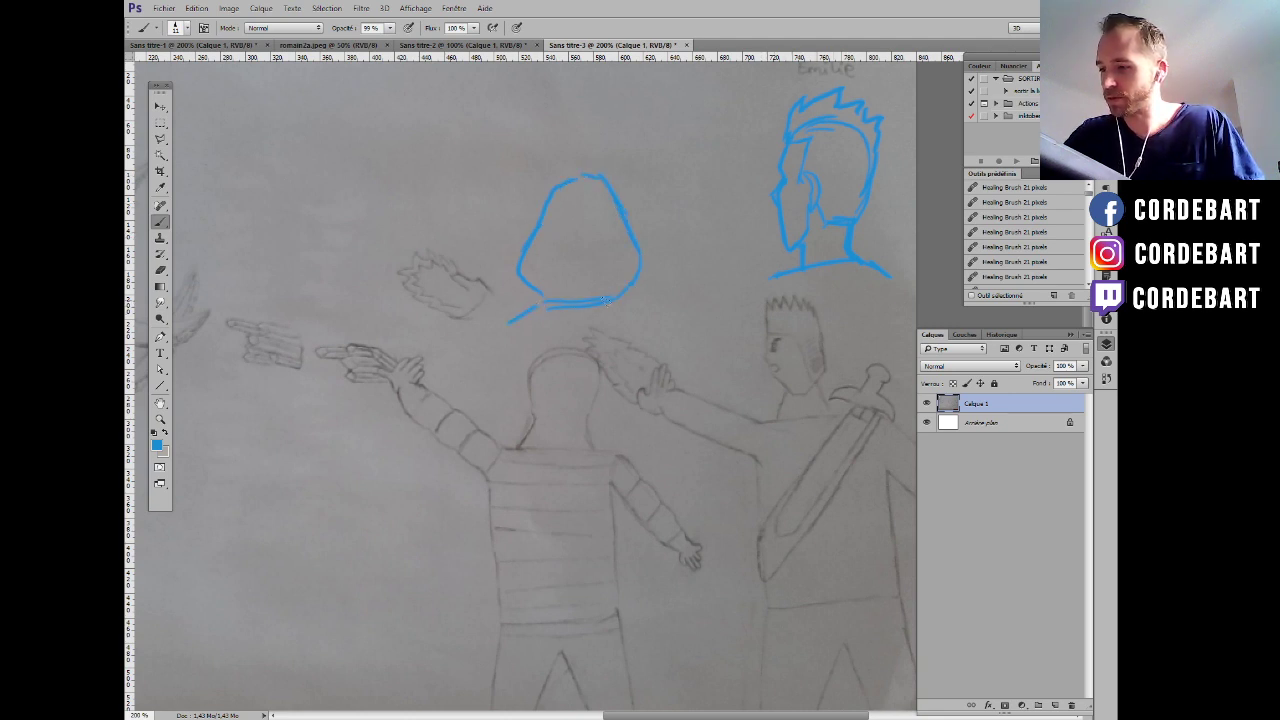
Retrace the striped fighter's outstretched arm in blue, and sketch curved arm and hand studies in the empty area above it.
{"action": "scroll", "coordinate": [674, 360], "scroll_direction": "down", "scroll_amount": 2}
{"action": "scroll", "coordinate": [700, 358], "scroll_direction": "left", "scroll_amount": 3}
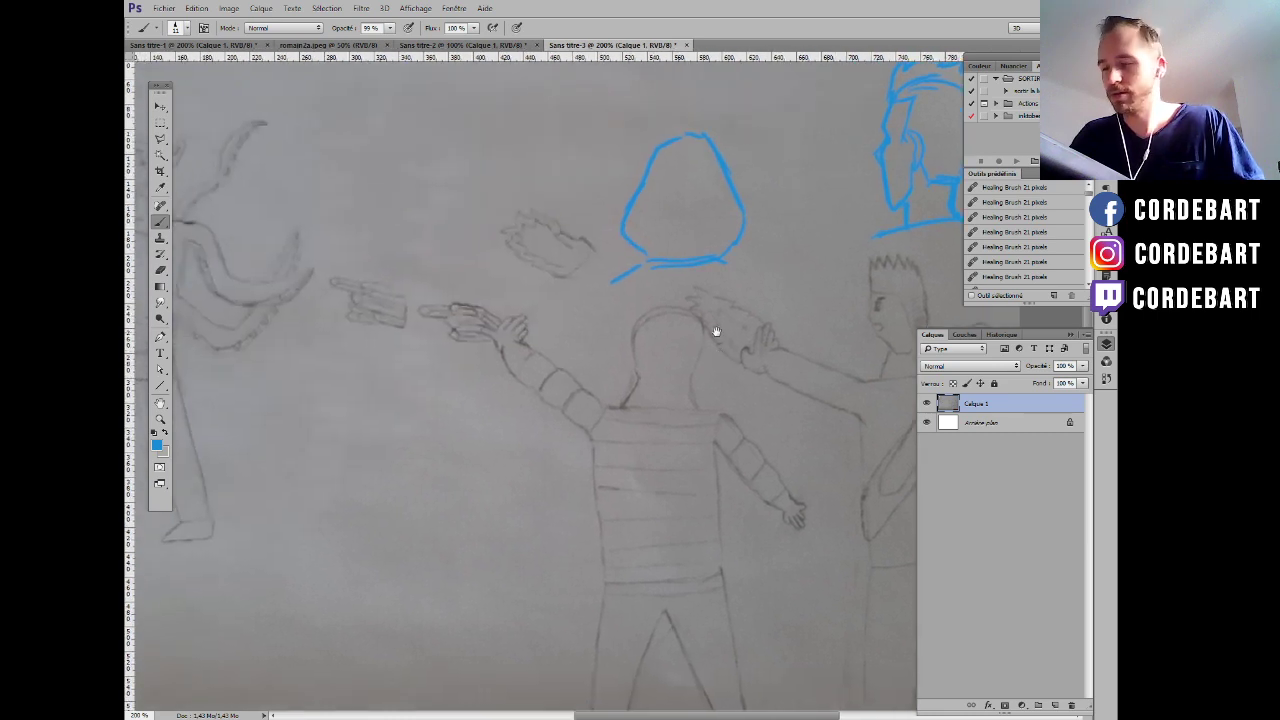
{"action": "scroll", "coordinate": [723, 463], "scroll_direction": "down", "scroll_amount": 2}
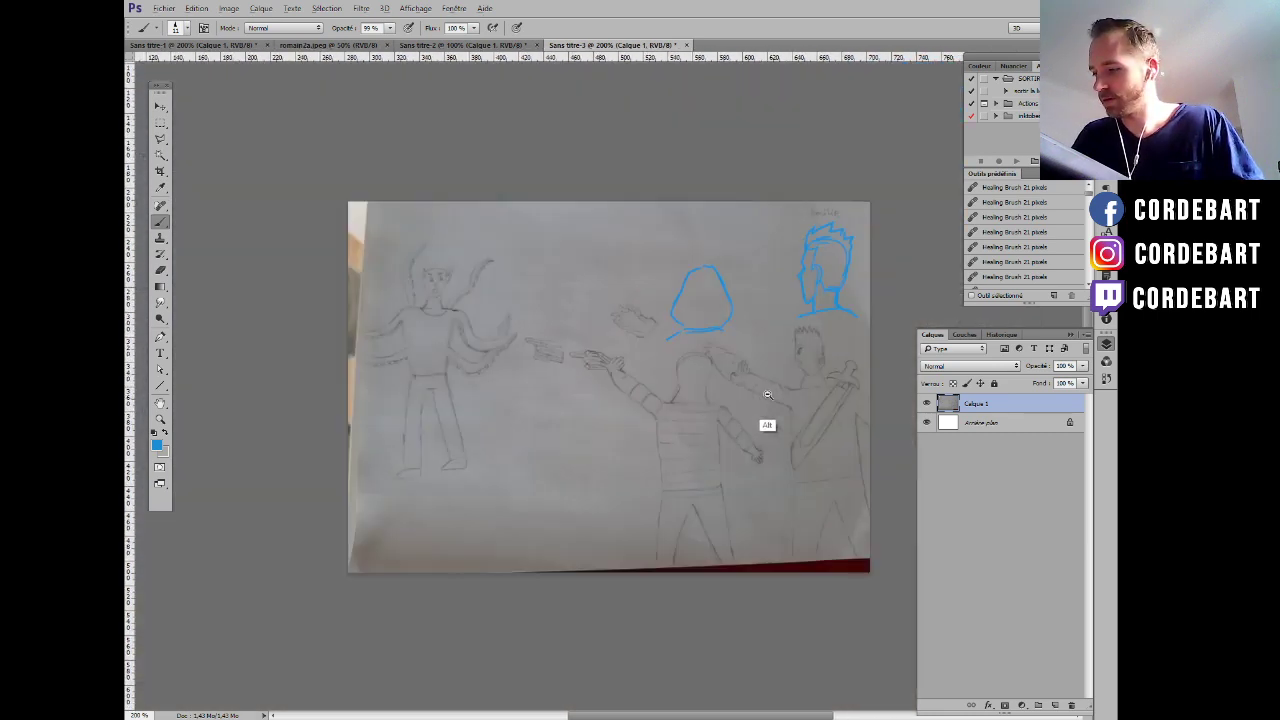
{"action": "scroll", "coordinate": [766, 390], "scroll_direction": "down", "scroll_amount": 1}
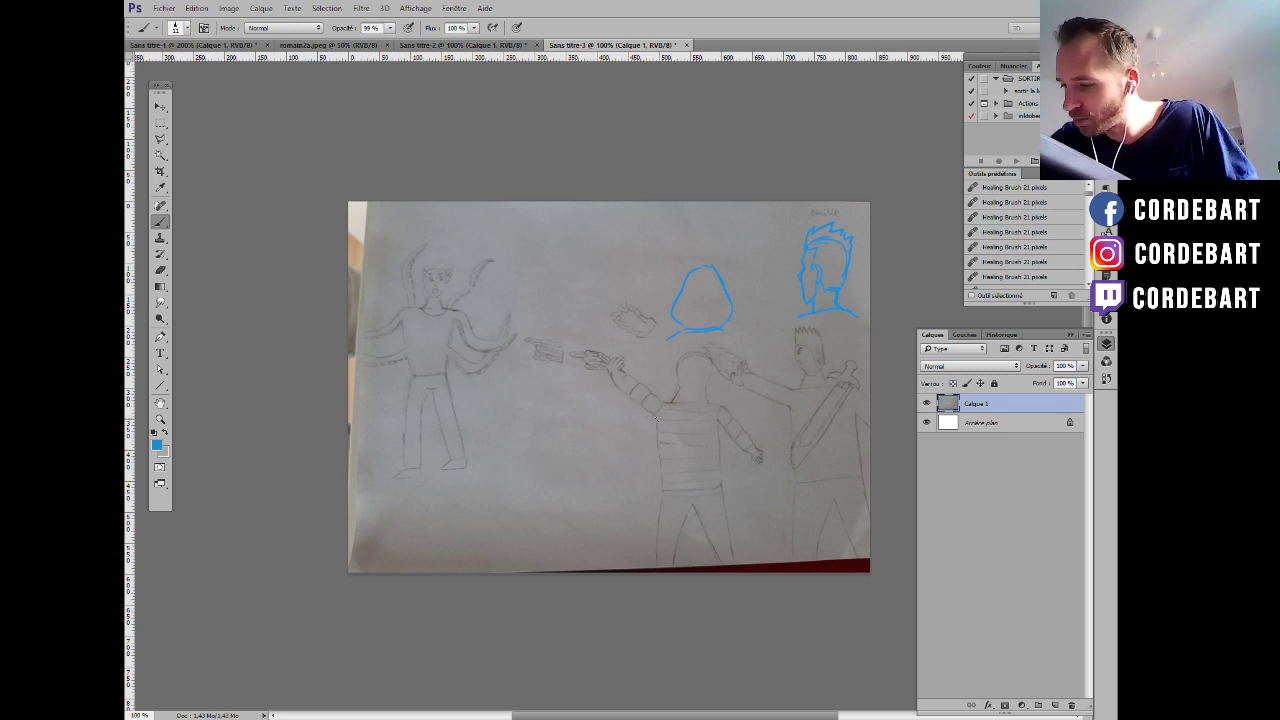
{"action": "left_click_drag", "start_coordinate": [658, 409], "coordinate": [605, 380]}
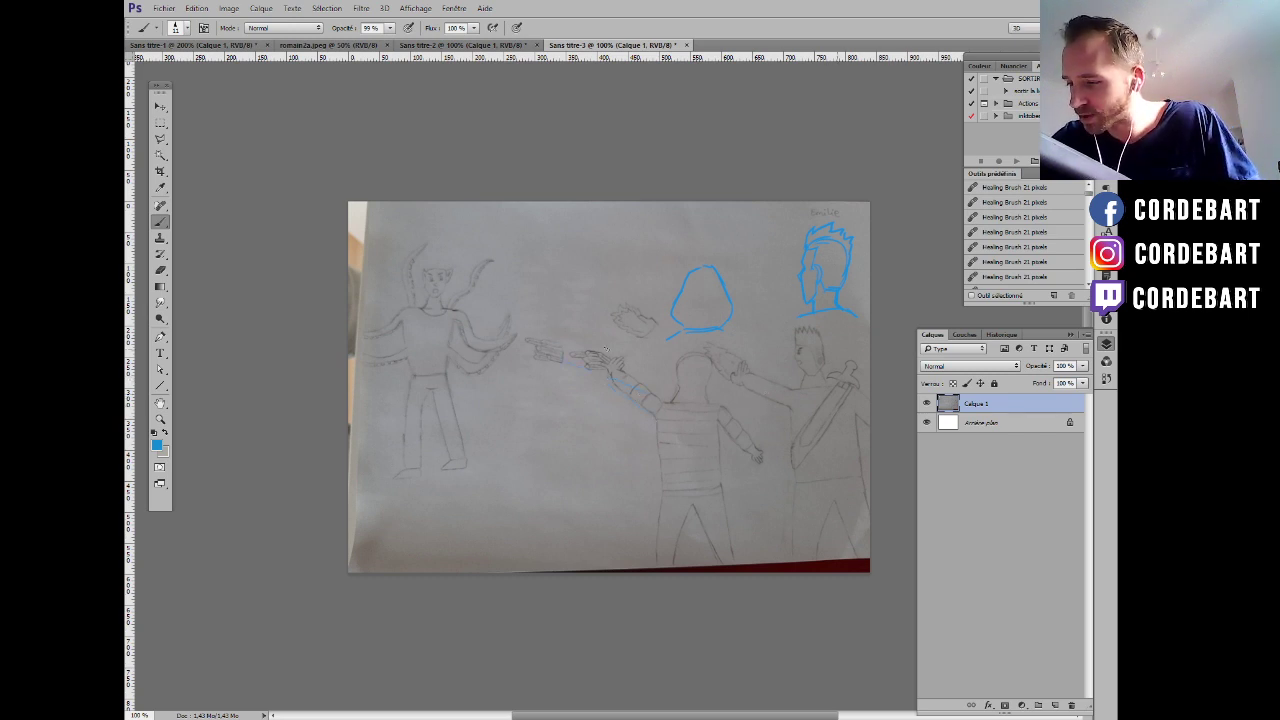
{"action": "mouse_move", "coordinate": [611, 269]}
{"action": "left_mouse_down"}
{"action": "mouse_move", "coordinate": [598, 249]}
{"action": "mouse_move", "coordinate": [636, 278]}
{"action": "mouse_move", "coordinate": [627, 257]}
{"action": "mouse_move", "coordinate": [634, 270]}
{"action": "mouse_move", "coordinate": [578, 236]}
{"action": "mouse_move", "coordinate": [525, 252]}
{"action": "mouse_move", "coordinate": [580, 247]}
{"action": "mouse_move", "coordinate": [592, 219]}
{"action": "mouse_move", "coordinate": [573, 224]}
{"action": "left_mouse_up"}
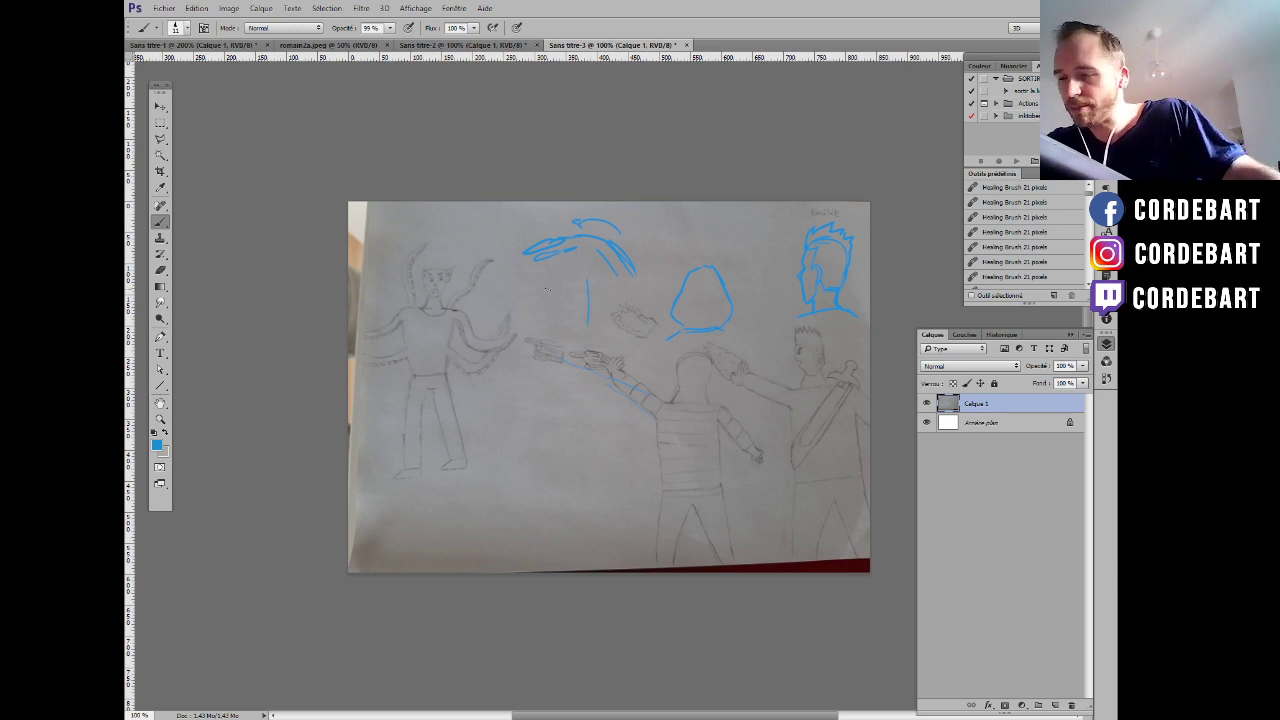
{"action": "mouse_move", "coordinate": [533, 285]}
{"action": "left_mouse_down"}
{"action": "mouse_move", "coordinate": [548, 294]}
{"action": "mouse_move", "coordinate": [544, 278]}
{"action": "mouse_move", "coordinate": [562, 270]}
{"action": "left_mouse_up"}
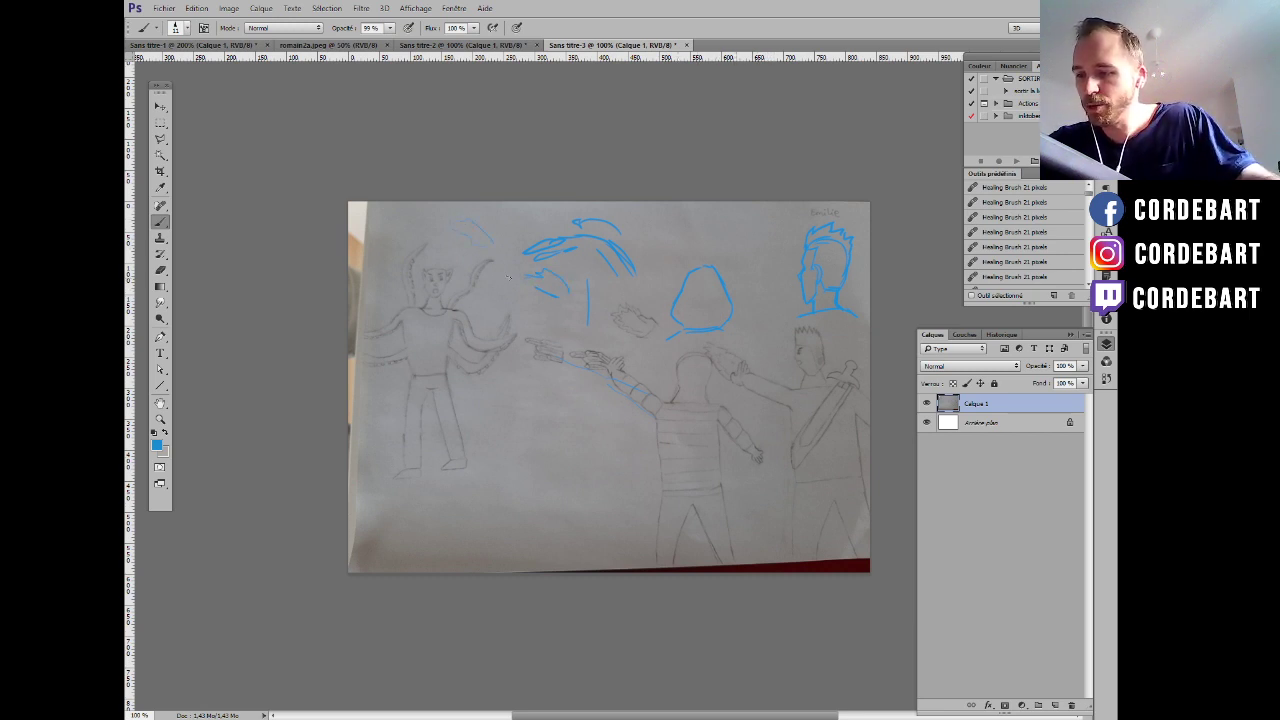
Draw blue ground lines beside the tentacled figure's feet, and sketch two lower-leg and foot studies beneath them.
{"action": "mouse_move", "coordinate": [480, 462]}
{"action": "left_mouse_down"}
{"action": "mouse_move", "coordinate": [514, 460]}
{"action": "mouse_move", "coordinate": [540, 435]}
{"action": "left_mouse_up"}
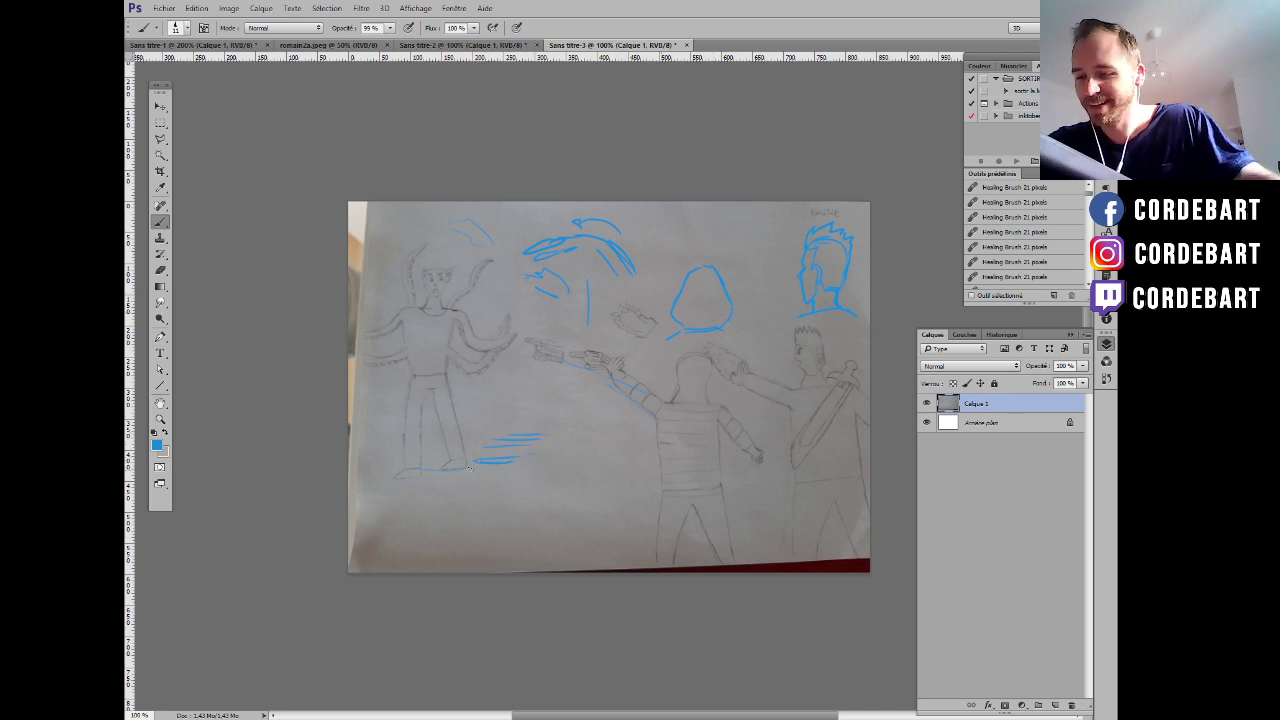
{"action": "left_click_drag", "start_coordinate": [464, 489], "coordinate": [476, 516]}
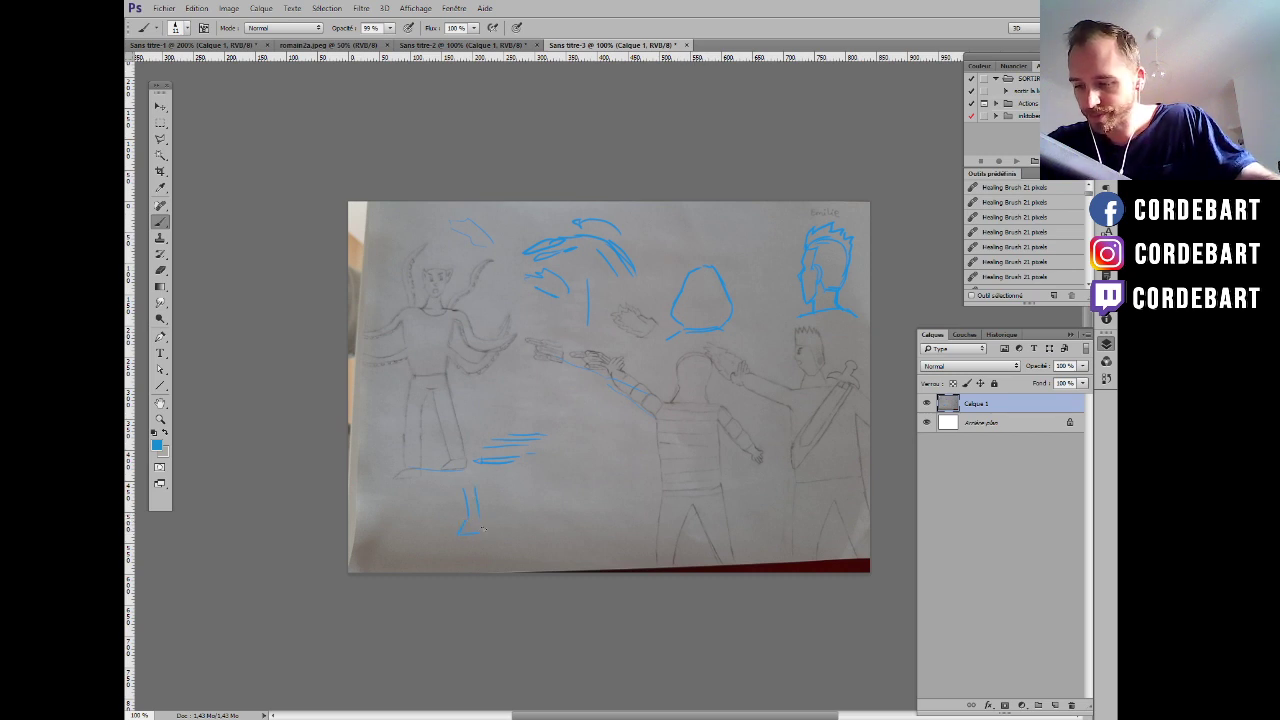
{"action": "left_click_drag", "start_coordinate": [524, 486], "coordinate": [560, 518]}
{"action": "left_click_drag", "start_coordinate": [540, 499], "coordinate": [556, 515]}
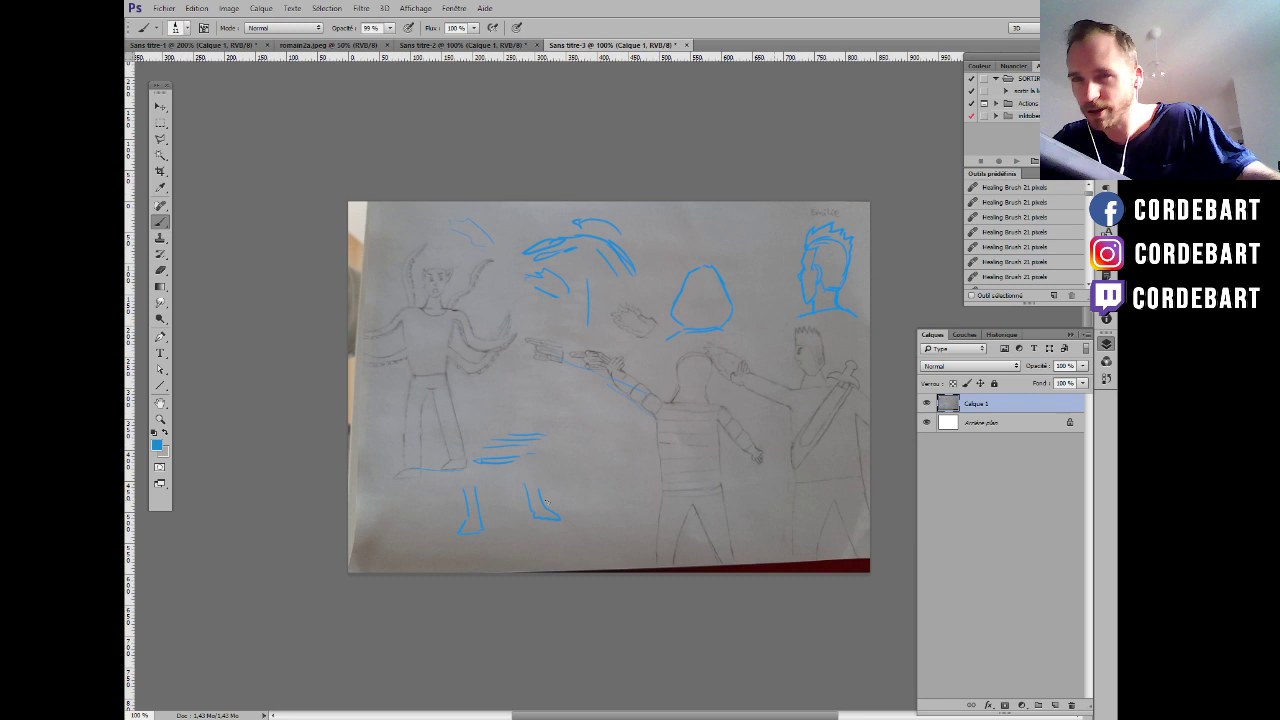
Write "Je Fuis" in blue above the tentacled figure, and sketch bent arms and repositioned legs and feet over its body.
{"action": "mouse_move", "coordinate": [406, 230]}
{"action": "left_mouse_down"}
{"action": "mouse_move", "coordinate": [410, 240]}
{"action": "mouse_move", "coordinate": [442, 212]}
{"action": "left_mouse_up"}
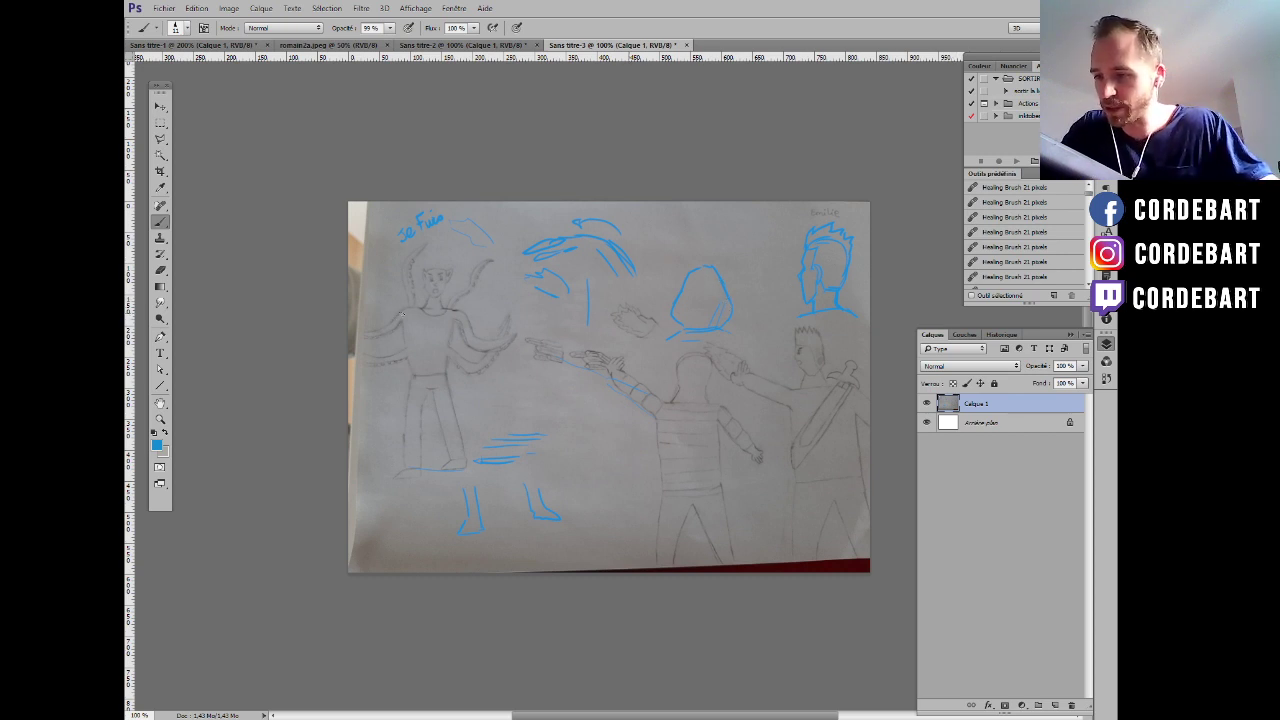
{"action": "left_click_drag", "start_coordinate": [400, 347], "coordinate": [425, 323]}
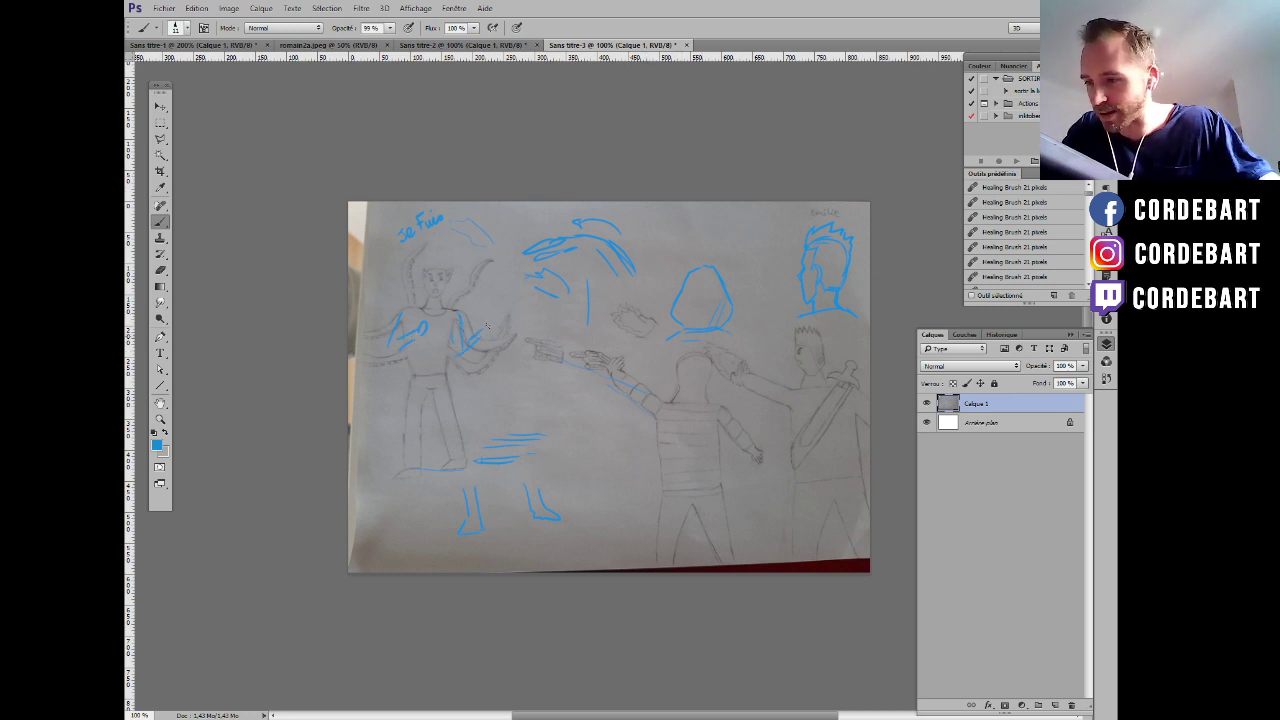
{"action": "left_click_drag", "start_coordinate": [488, 326], "coordinate": [482, 338]}
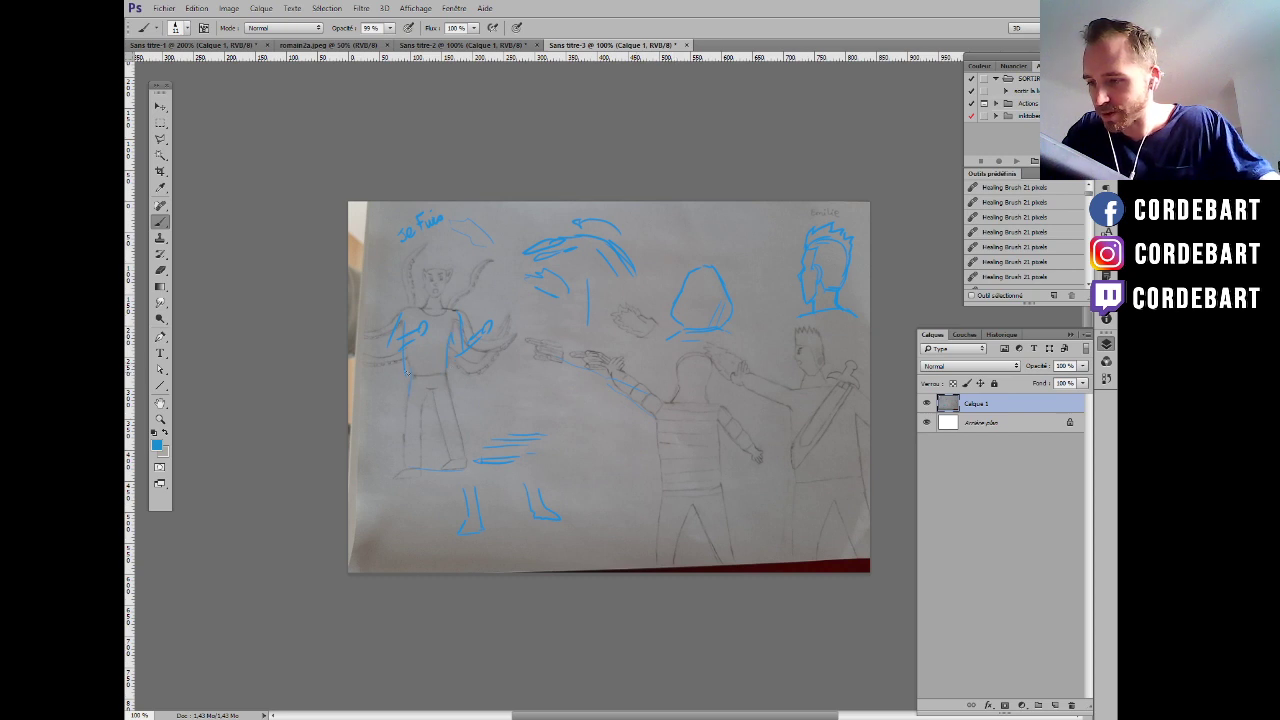
{"action": "mouse_move", "coordinate": [406, 372]}
{"action": "left_mouse_down"}
{"action": "mouse_move", "coordinate": [398, 474]}
{"action": "mouse_move", "coordinate": [409, 477]}
{"action": "mouse_move", "coordinate": [430, 416]}
{"action": "mouse_move", "coordinate": [429, 369]}
{"action": "mouse_move", "coordinate": [444, 418]}
{"action": "left_mouse_up"}
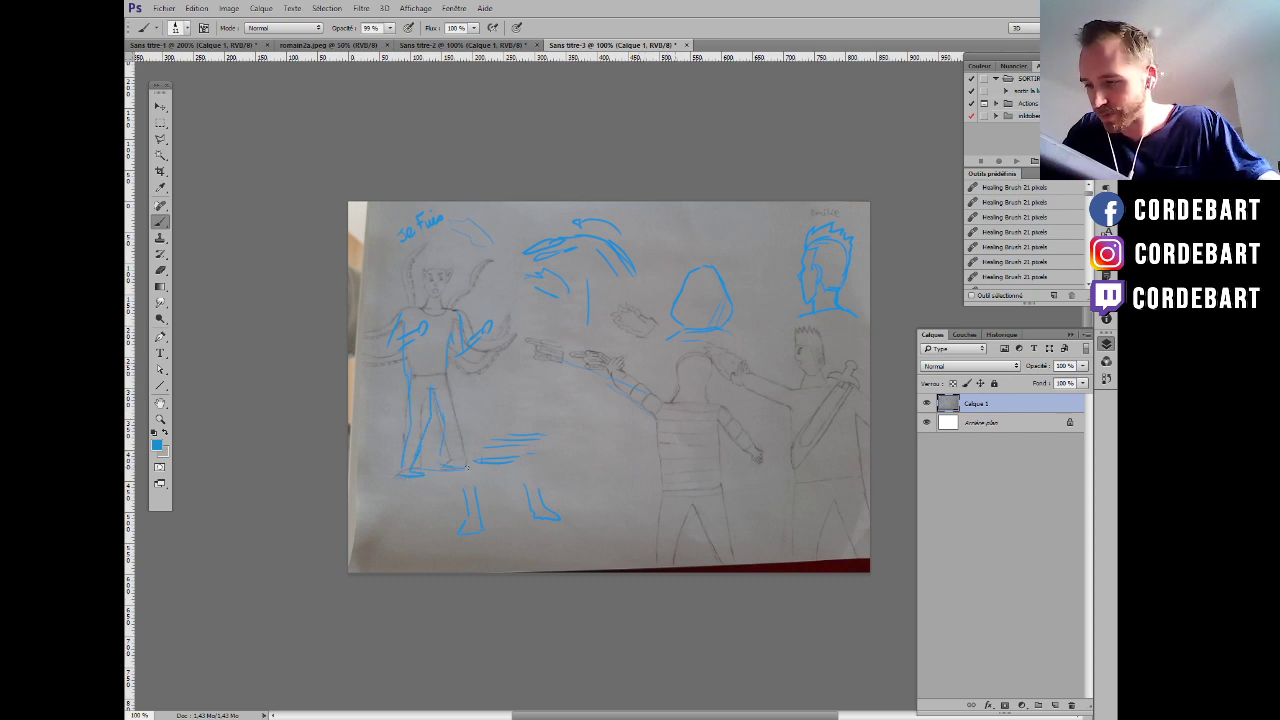
{"action": "left_click_drag", "start_coordinate": [464, 466], "coordinate": [450, 372]}
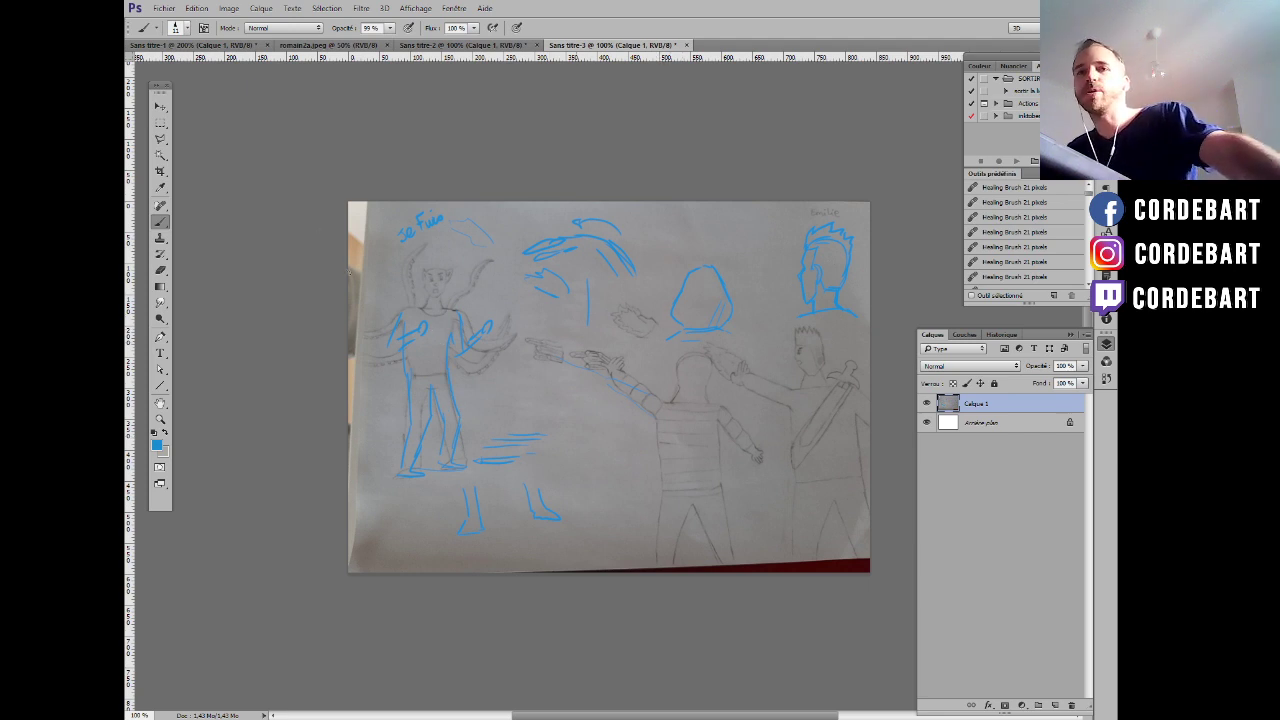
Save the annotated tentacled-monster fight drawing as a PSD named with the student's first name plus 2B, and close the document.
{"action": "left_click", "coordinate": [164, 8]}
{"action": "left_click", "coordinate": [220, 146]}
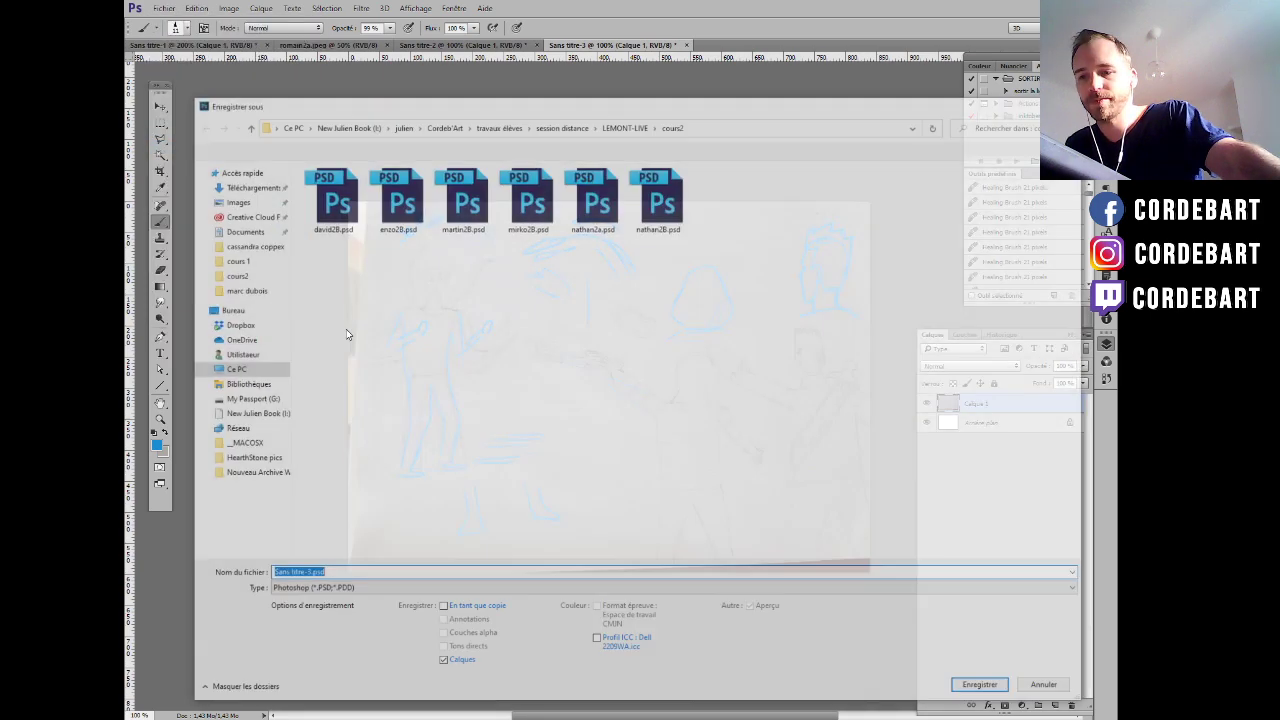
{"action": "type", "text": "em"}
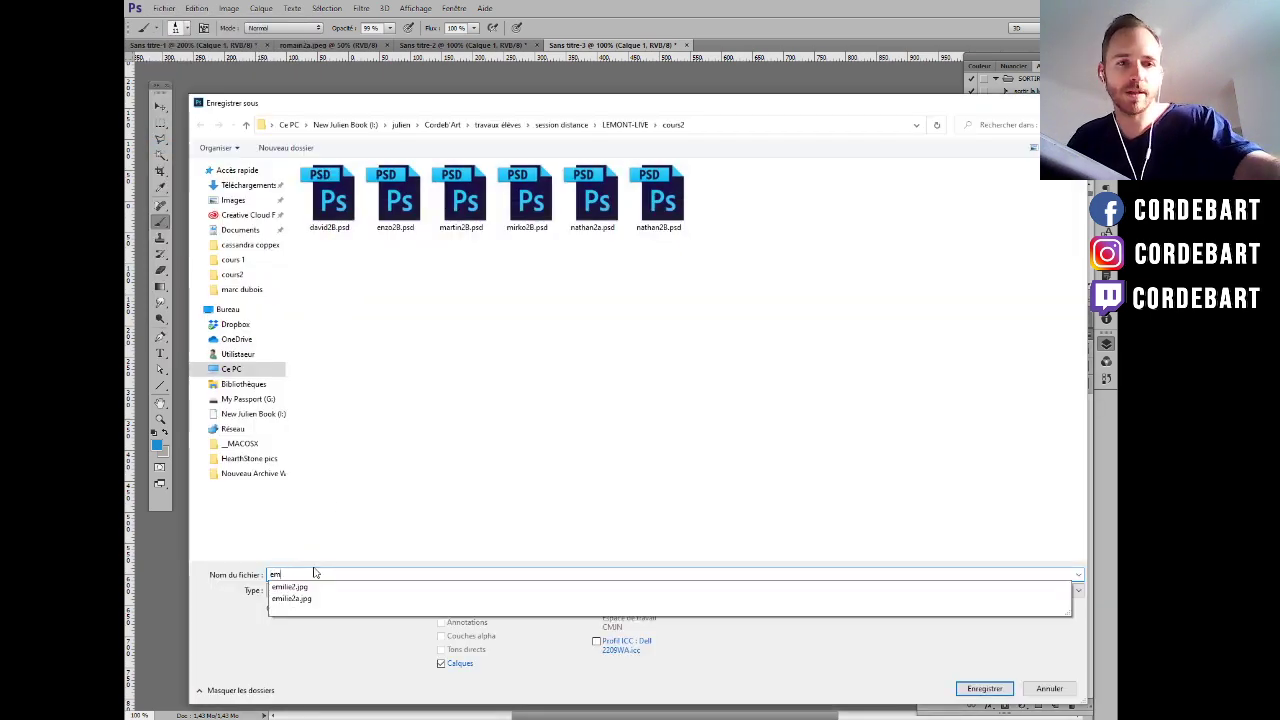
{"action": "type", "text": "ilie"}
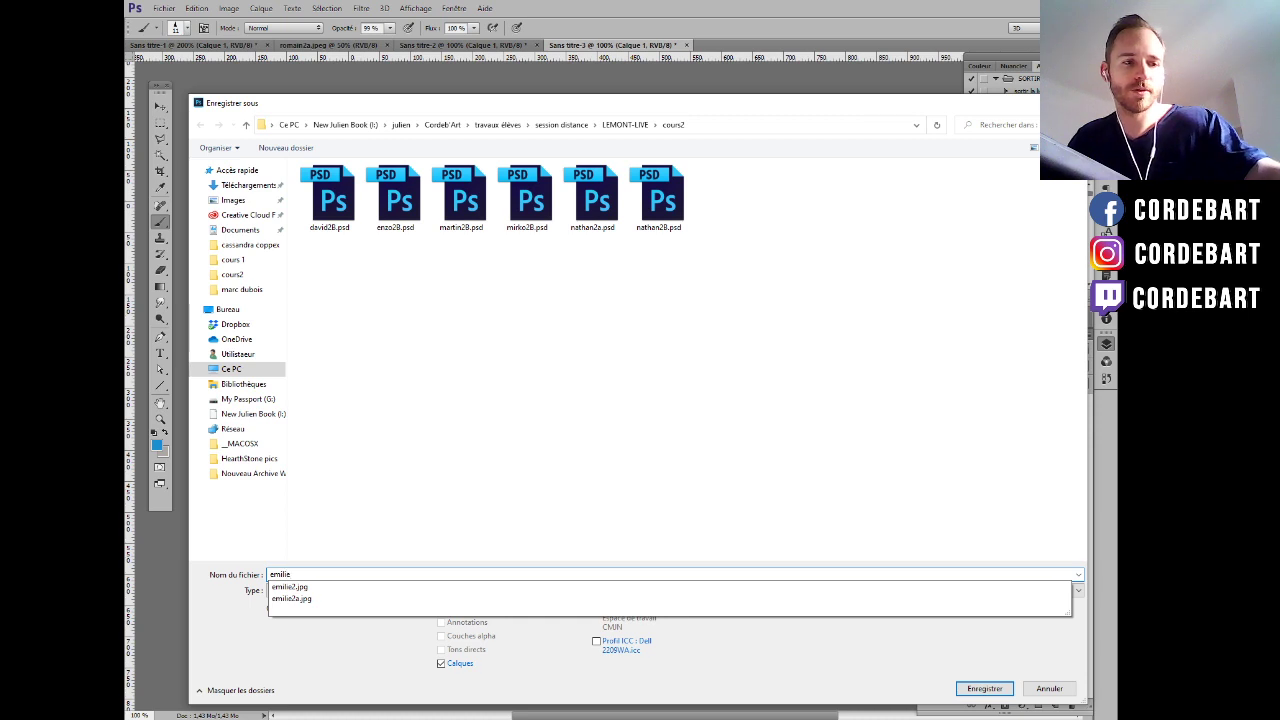
{"action": "type", "text": "2B"}
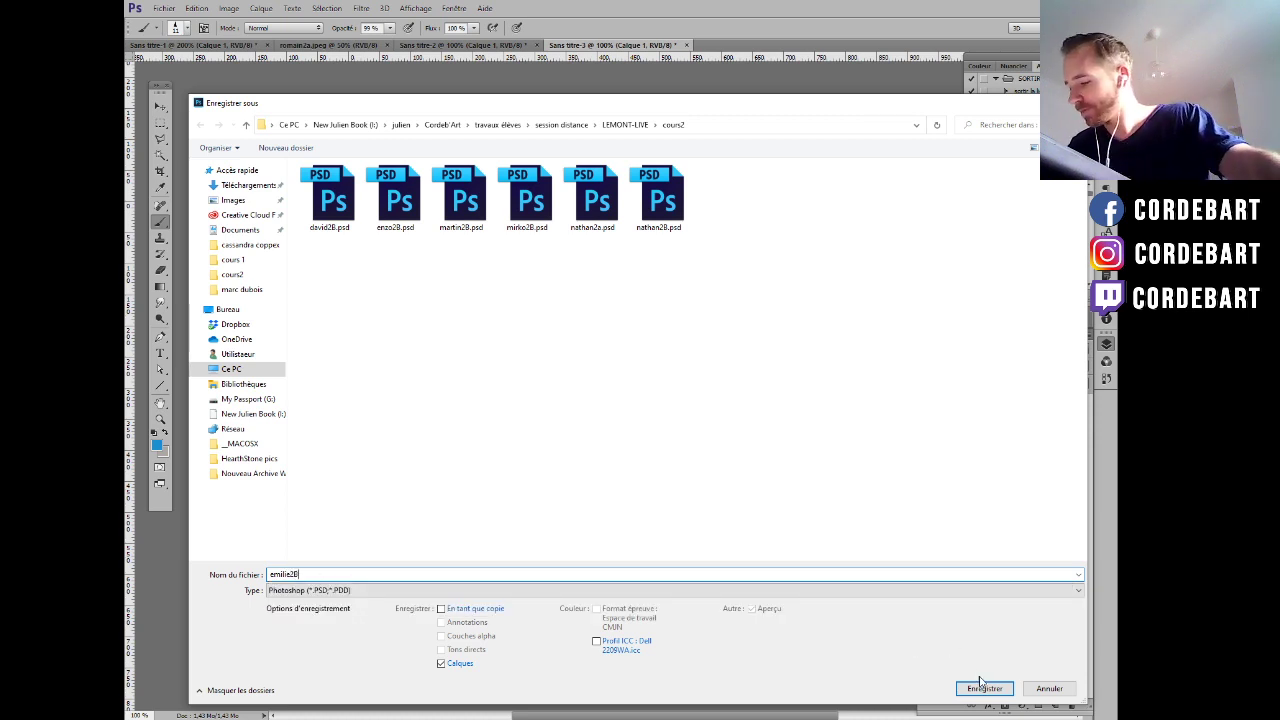
{"action": "left_click", "coordinate": [983, 688]}
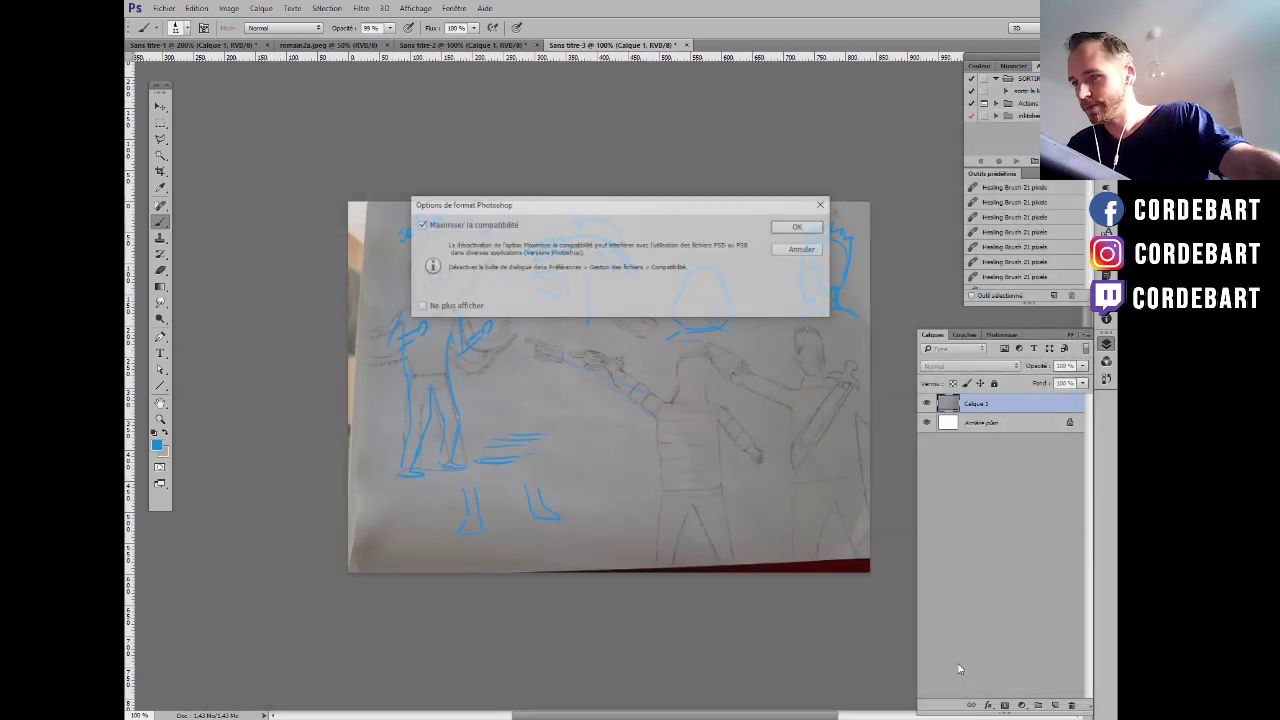
{"action": "left_click", "coordinate": [797, 227]}
{"action": "left_click", "coordinate": [686, 45]}
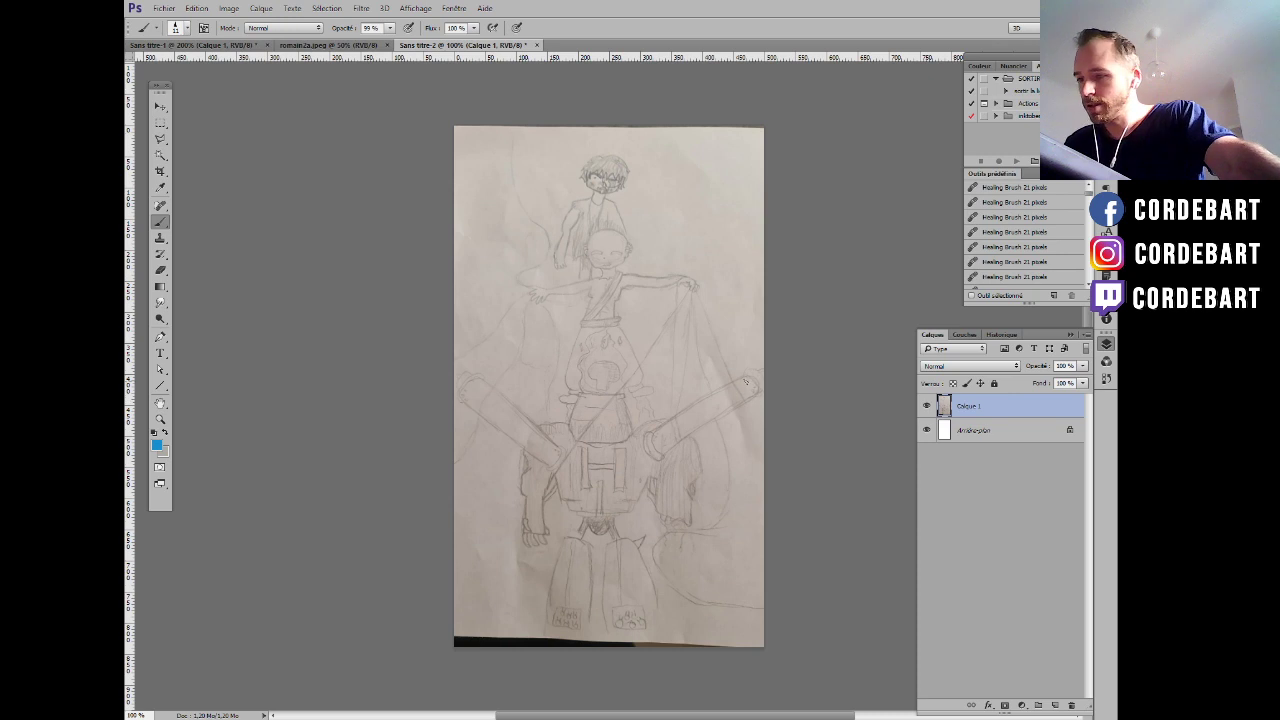
On a new layer, retrace in thick grey the robot's two cannons, arms and torso, and the flame-haired figure on its shoulders.
{"action": "left_click", "coordinate": [1055, 705]}
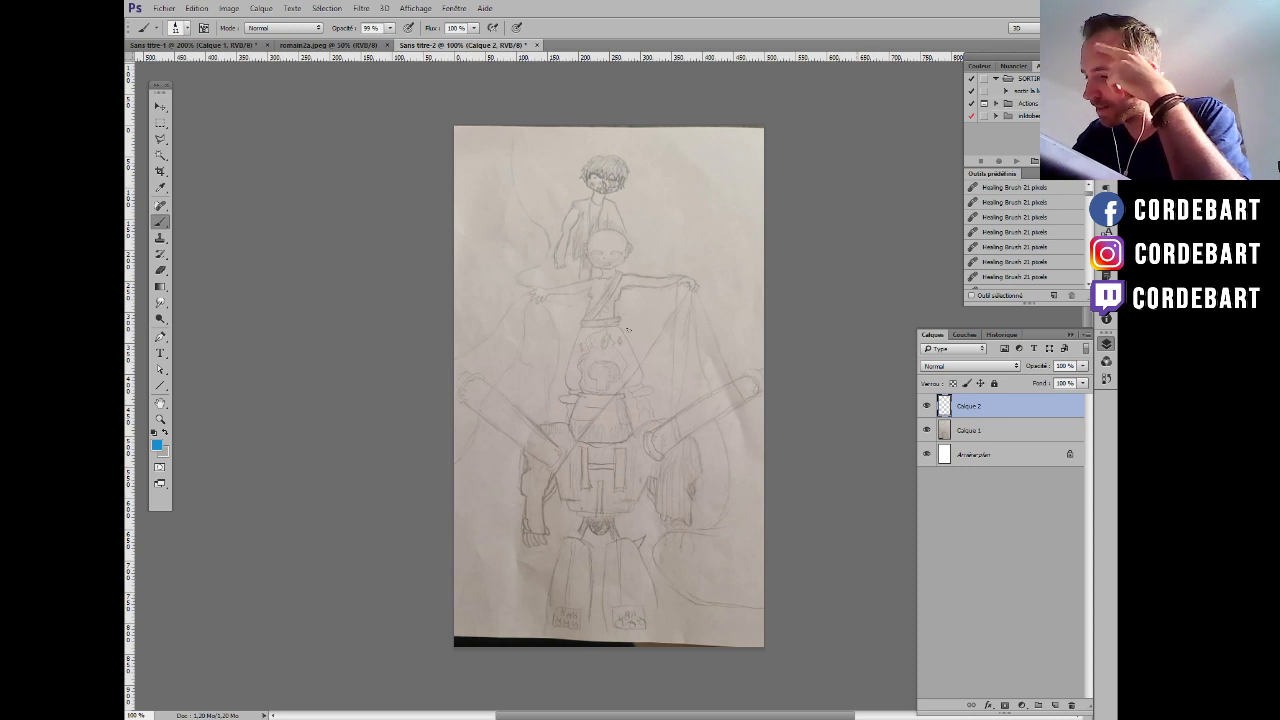
{"action": "left_click_drag", "start_coordinate": [546, 398], "coordinate": [577, 393]}
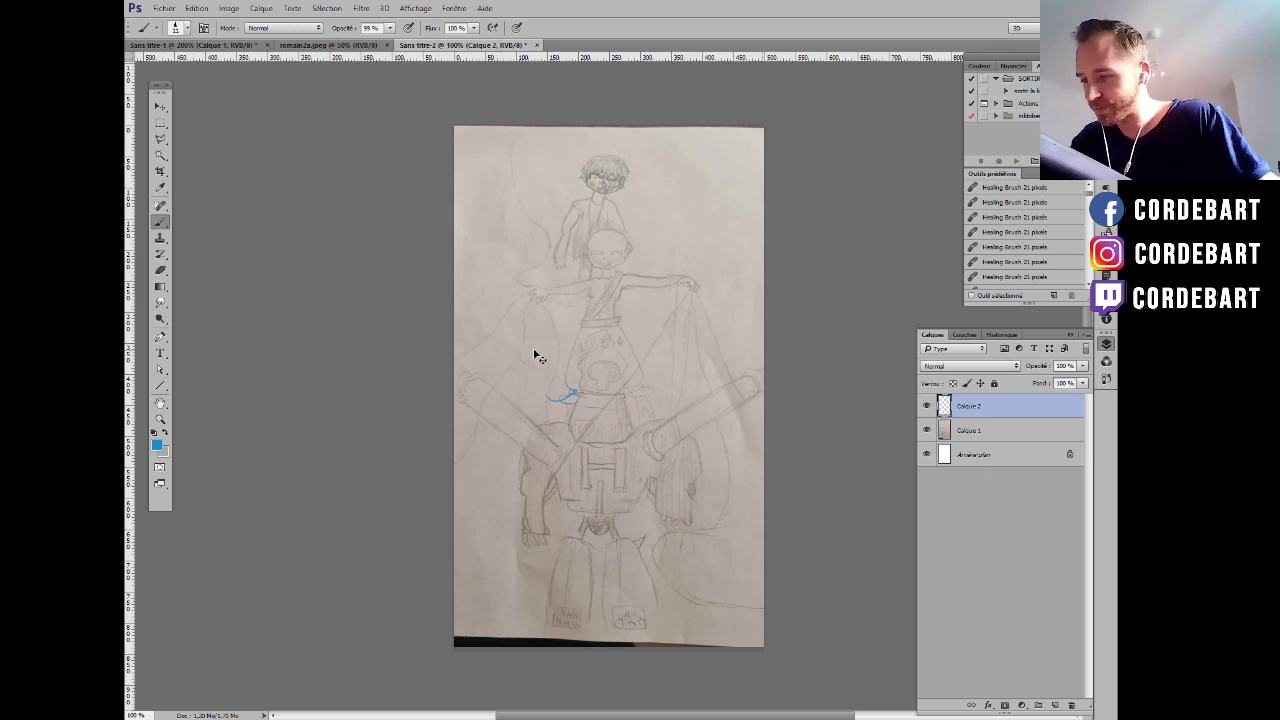
{"action": "key", "text": "ctrl+z"}
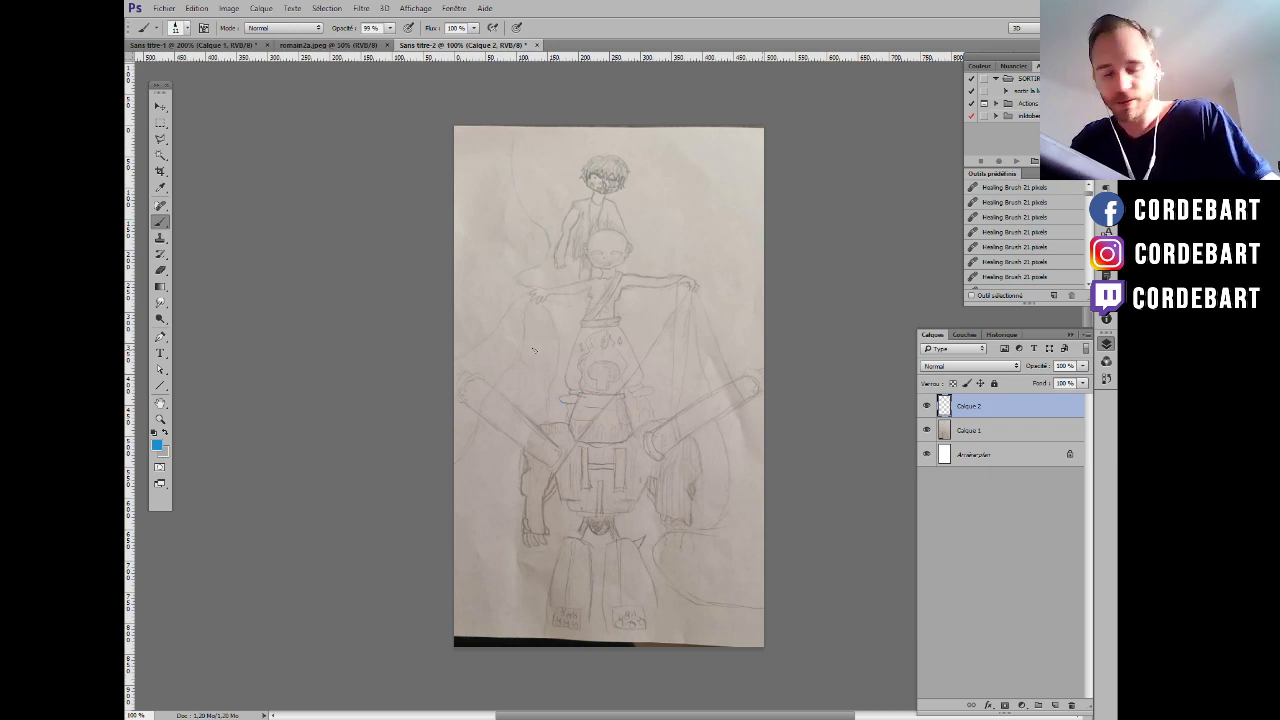
{"action": "key", "text": "x"}
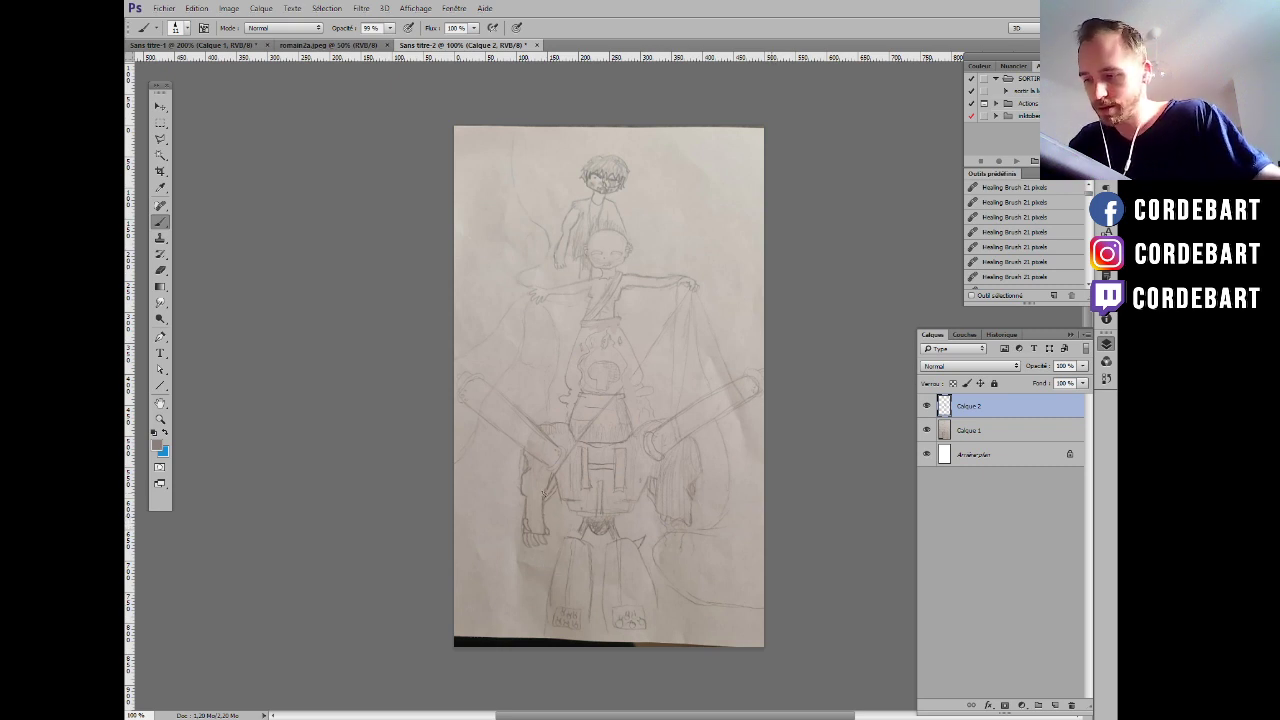
{"action": "mouse_move", "coordinate": [519, 492]}
{"action": "left_mouse_down"}
{"action": "mouse_move", "coordinate": [514, 443]}
{"action": "mouse_move", "coordinate": [525, 445]}
{"action": "mouse_move", "coordinate": [461, 393]}
{"action": "mouse_move", "coordinate": [513, 404]}
{"action": "mouse_move", "coordinate": [558, 442]}
{"action": "mouse_move", "coordinate": [565, 418]}
{"action": "mouse_move", "coordinate": [544, 428]}
{"action": "mouse_move", "coordinate": [581, 417]}
{"action": "mouse_move", "coordinate": [569, 425]}
{"action": "mouse_move", "coordinate": [591, 384]}
{"action": "mouse_move", "coordinate": [581, 394]}
{"action": "mouse_move", "coordinate": [583, 351]}
{"action": "mouse_move", "coordinate": [611, 334]}
{"action": "mouse_move", "coordinate": [601, 342]}
{"action": "mouse_move", "coordinate": [621, 388]}
{"action": "mouse_move", "coordinate": [603, 392]}
{"action": "mouse_move", "coordinate": [630, 394]}
{"action": "mouse_move", "coordinate": [634, 435]}
{"action": "mouse_move", "coordinate": [760, 398]}
{"action": "left_mouse_up"}
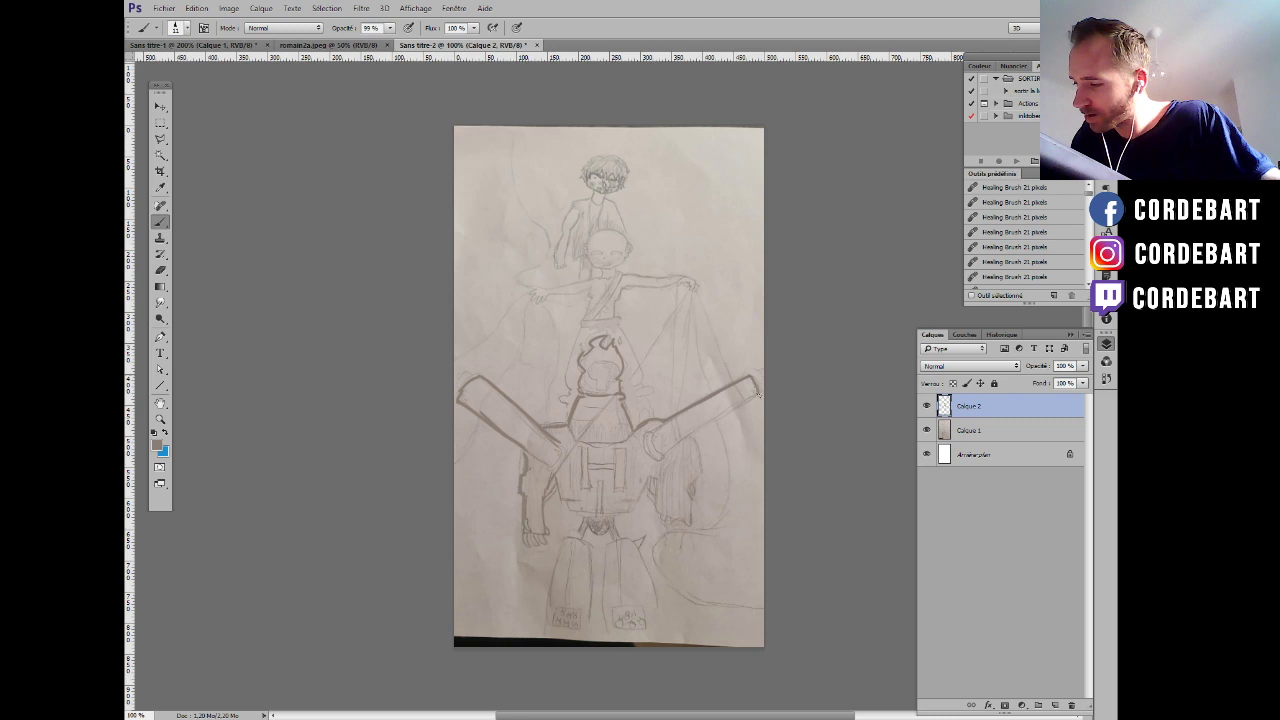
{"action": "left_click_drag", "start_coordinate": [702, 430], "coordinate": [660, 456]}
{"action": "mouse_move", "coordinate": [758, 398]}
{"action": "left_mouse_down"}
{"action": "mouse_move", "coordinate": [697, 439]}
{"action": "mouse_move", "coordinate": [694, 525]}
{"action": "mouse_move", "coordinate": [660, 514]}
{"action": "left_mouse_up"}
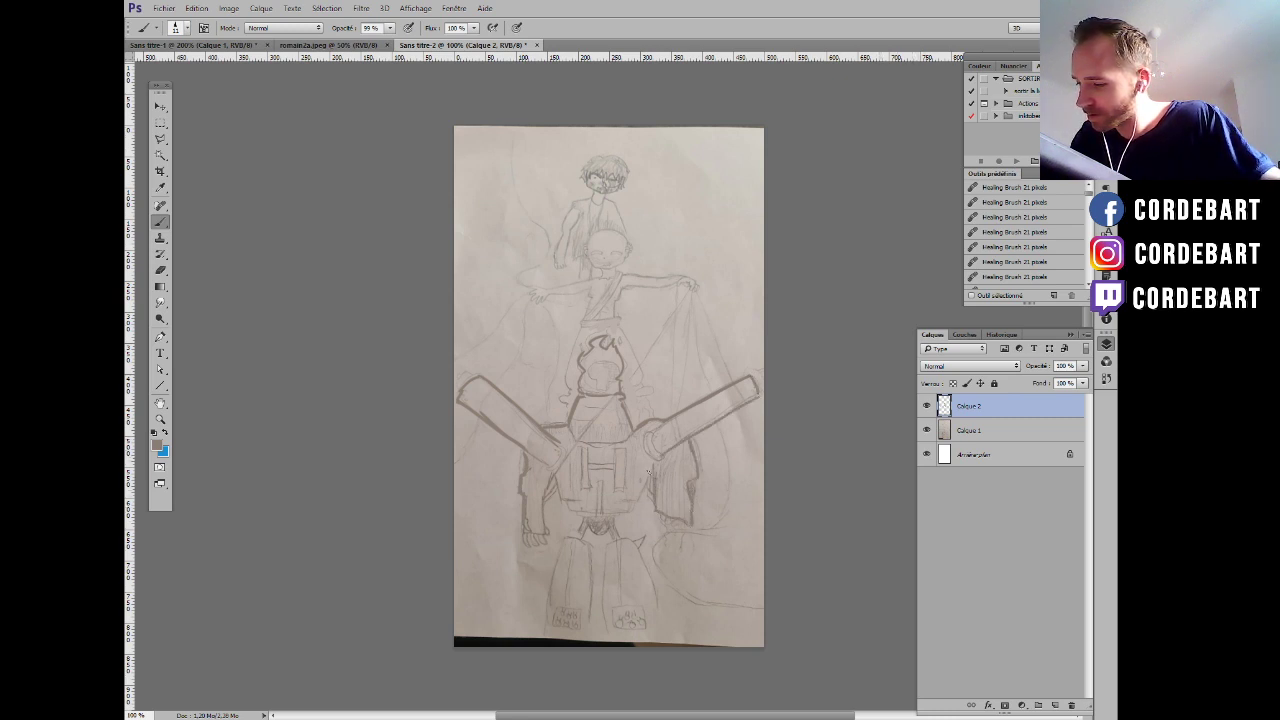
{"action": "mouse_move", "coordinate": [575, 498]}
{"action": "left_mouse_down"}
{"action": "mouse_move", "coordinate": [600, 514]}
{"action": "mouse_move", "coordinate": [642, 502]}
{"action": "mouse_move", "coordinate": [649, 460]}
{"action": "left_mouse_up"}
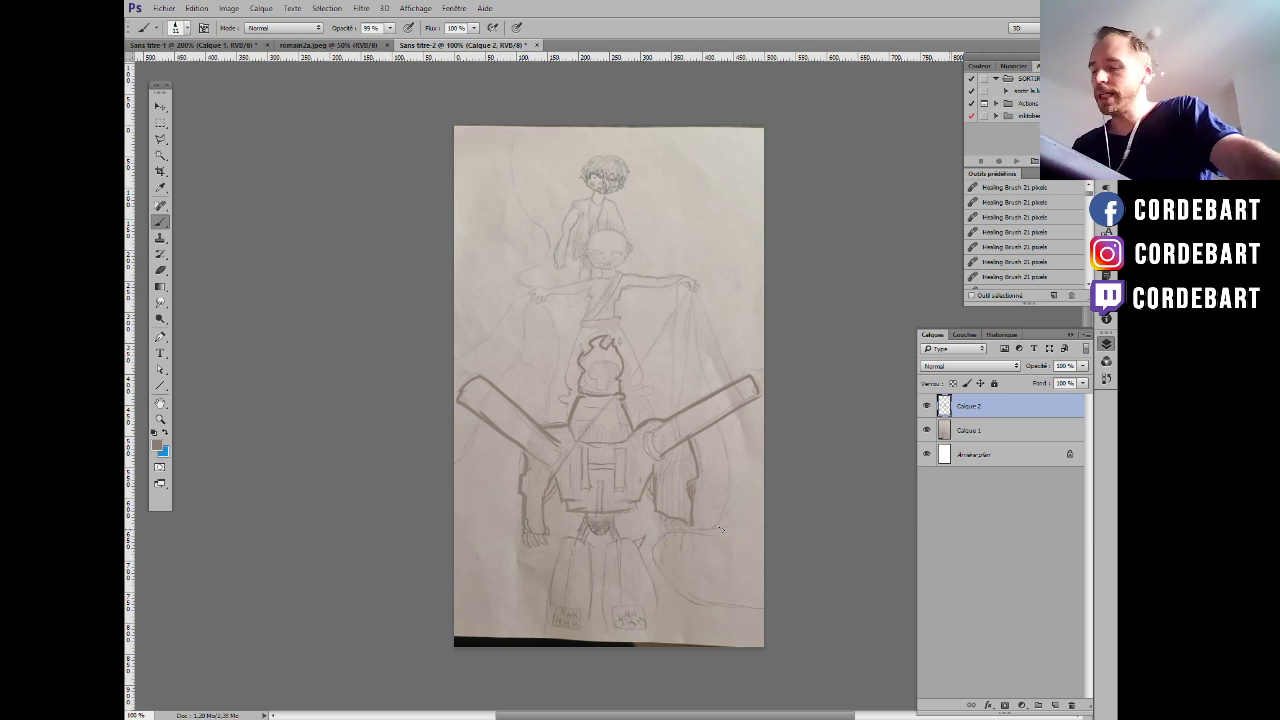
Save the retraced robot drawing as a PSD named with the student's first name plus 2B, and close the document.
{"action": "left_click", "coordinate": [163, 8]}
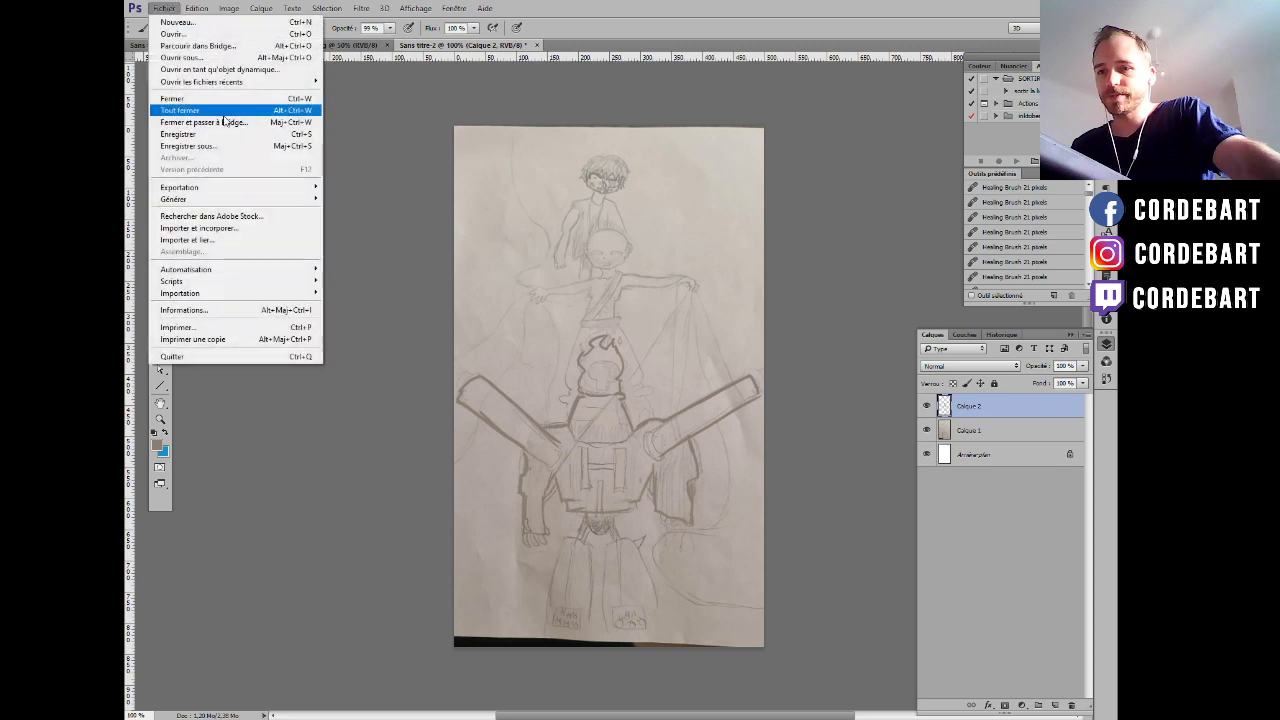
{"action": "left_click", "coordinate": [240, 147]}
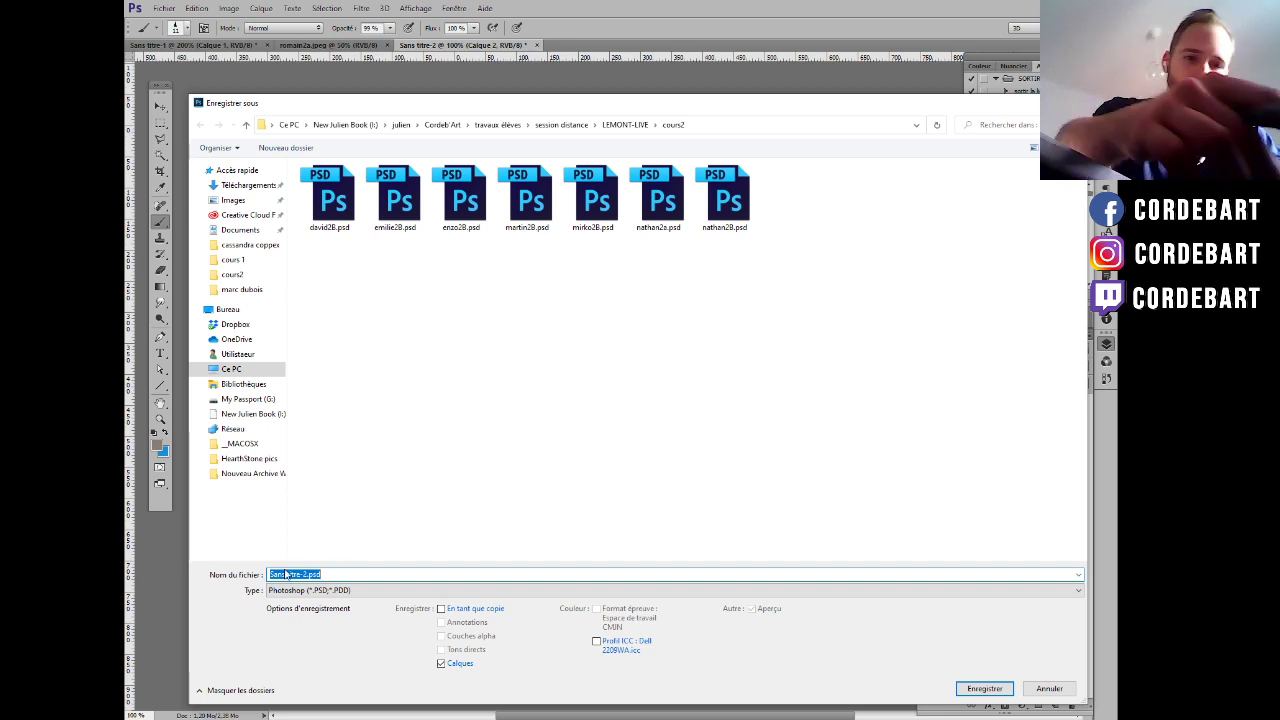
{"action": "type", "text": "Miguel"}
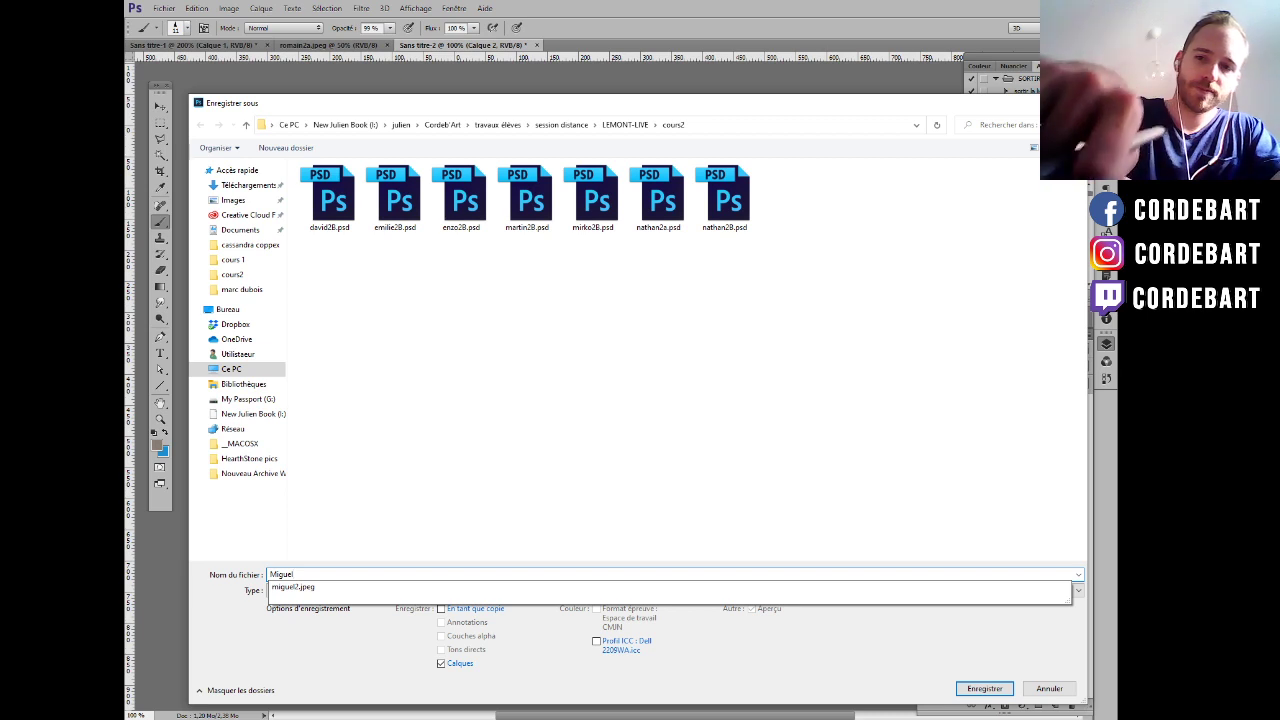
{"action": "type", "text": "2B"}
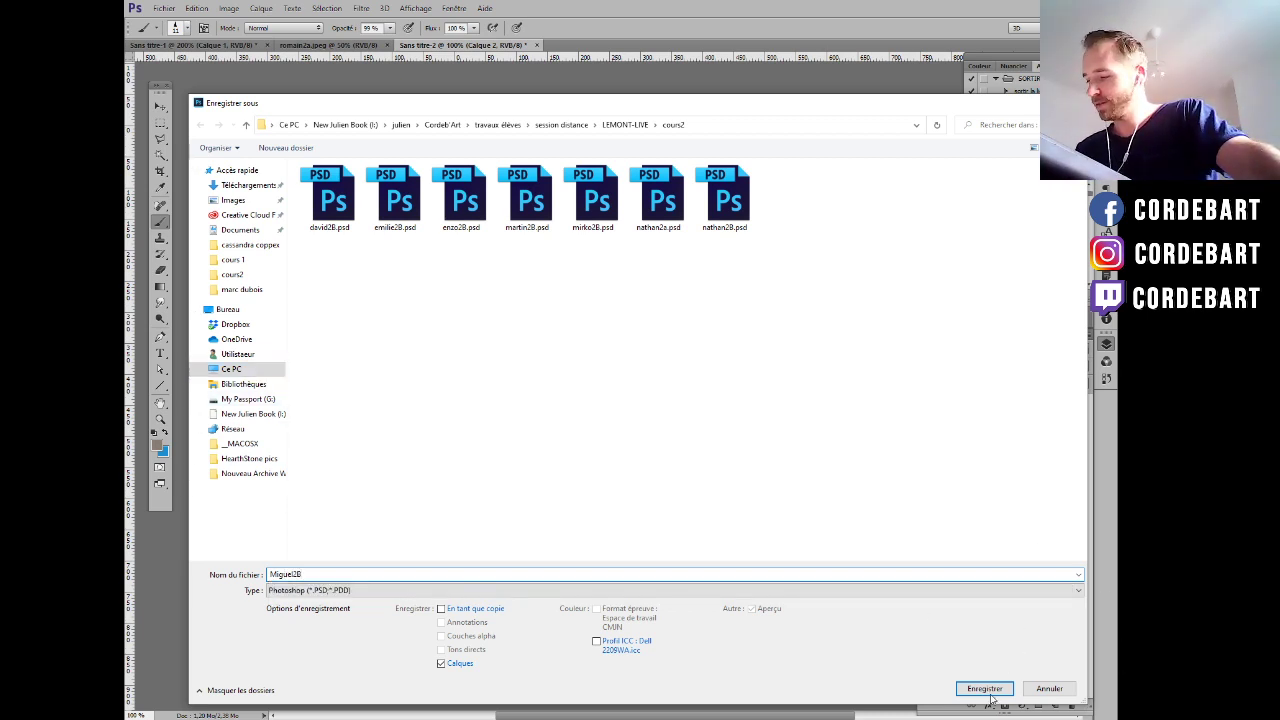
{"action": "left_click", "coordinate": [984, 688]}
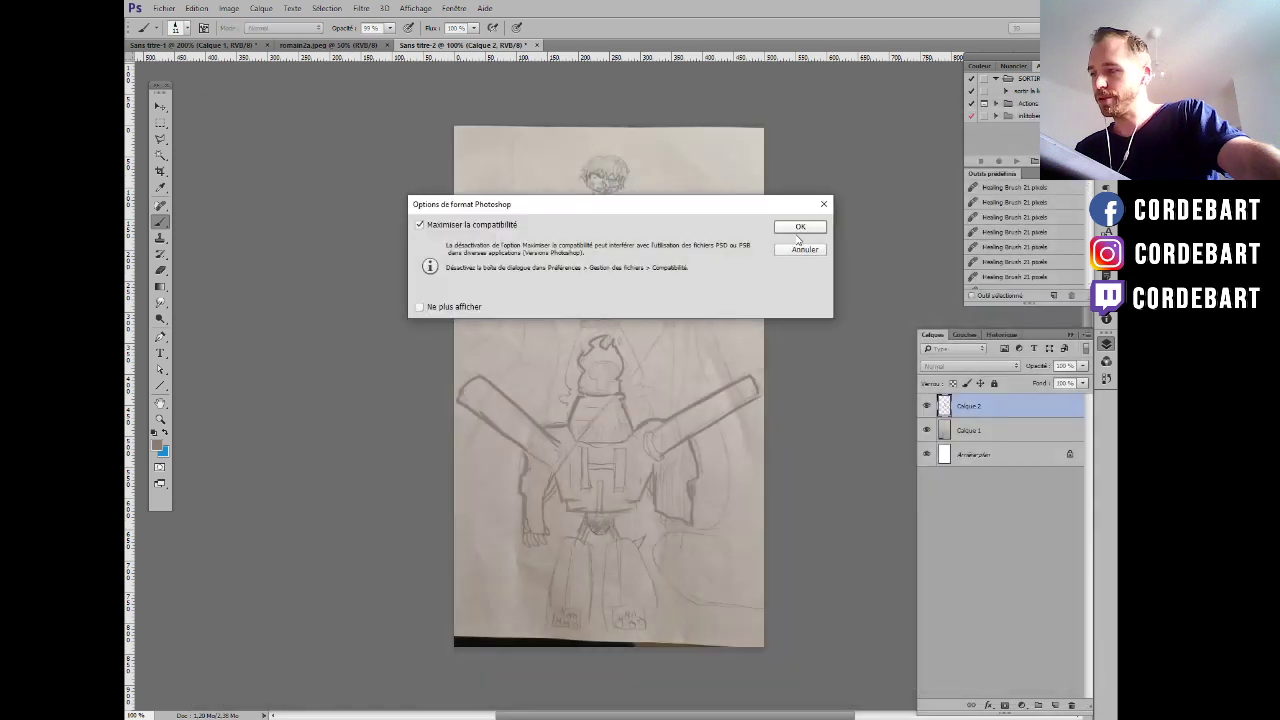
{"action": "left_click", "coordinate": [805, 229]}
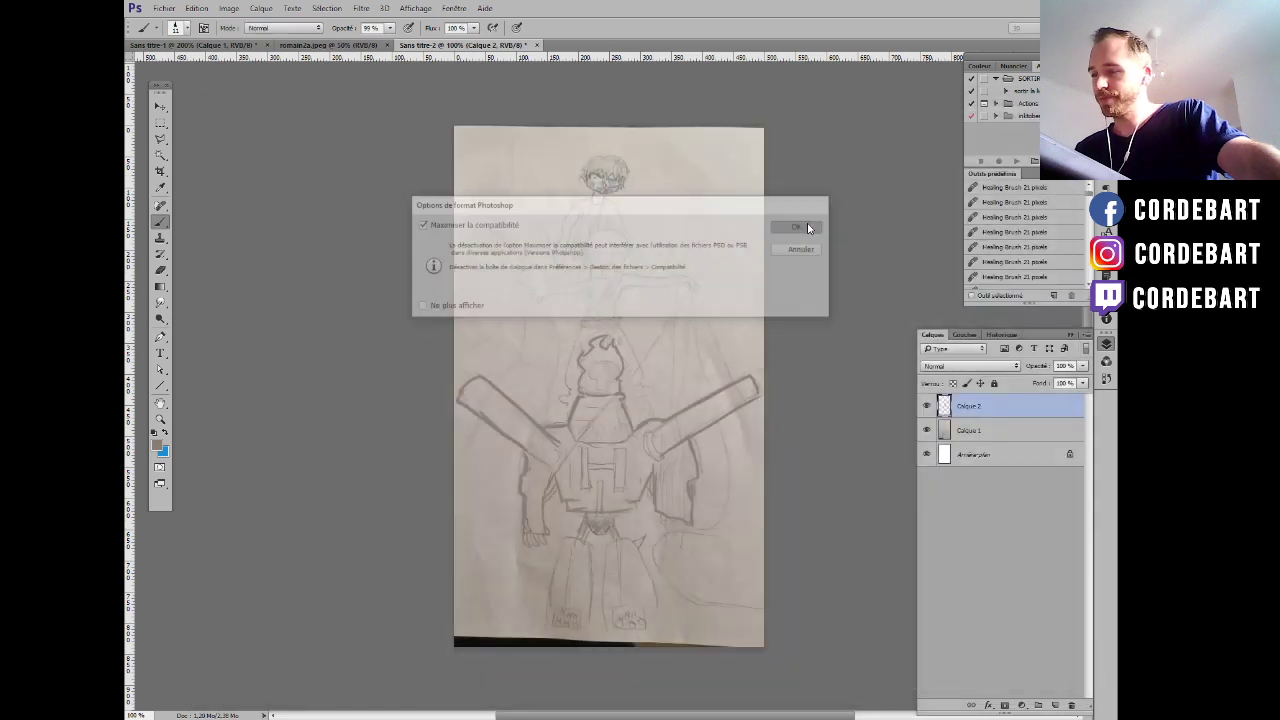
{"action": "left_click", "coordinate": [541, 45]}
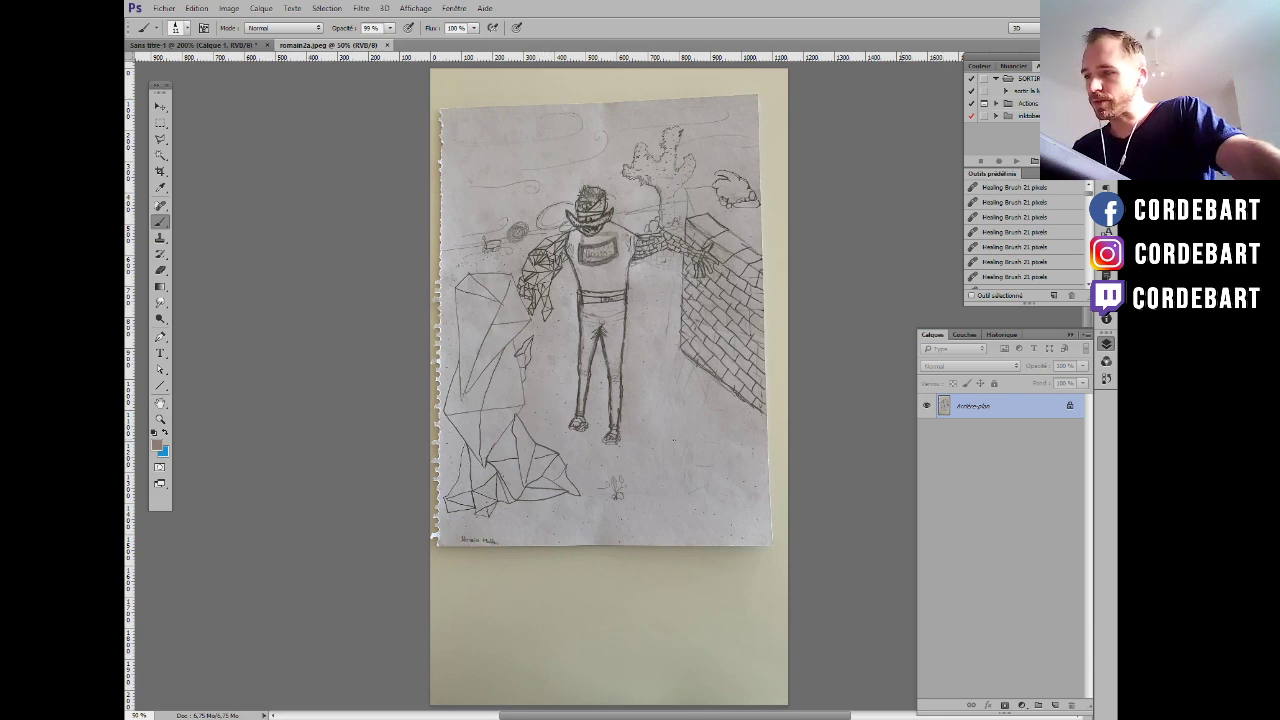
Examine the drawing of the character with brick and crystal arms up close, and close its document.
{"action": "key", "text": "ctrl+plus"}
{"action": "key", "text": "ctrl+plus"}
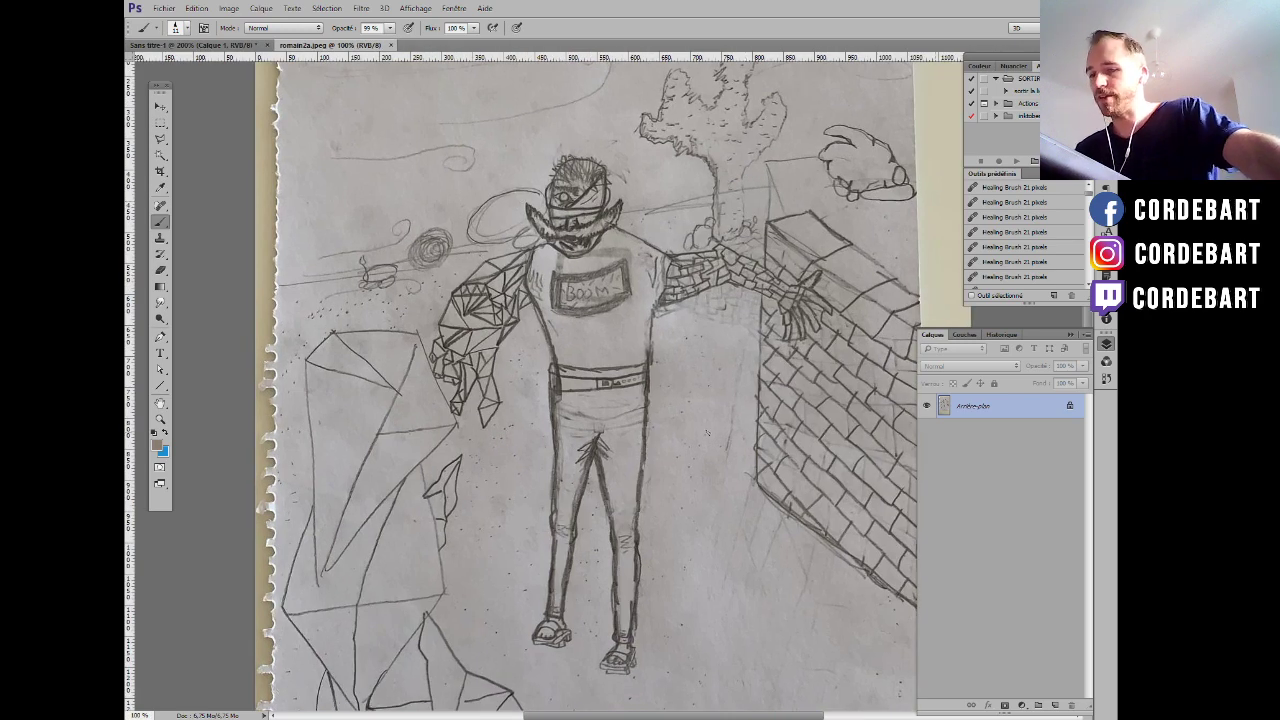
{"action": "left_click", "coordinate": [690, 478], "text": "ctrl+alt"}
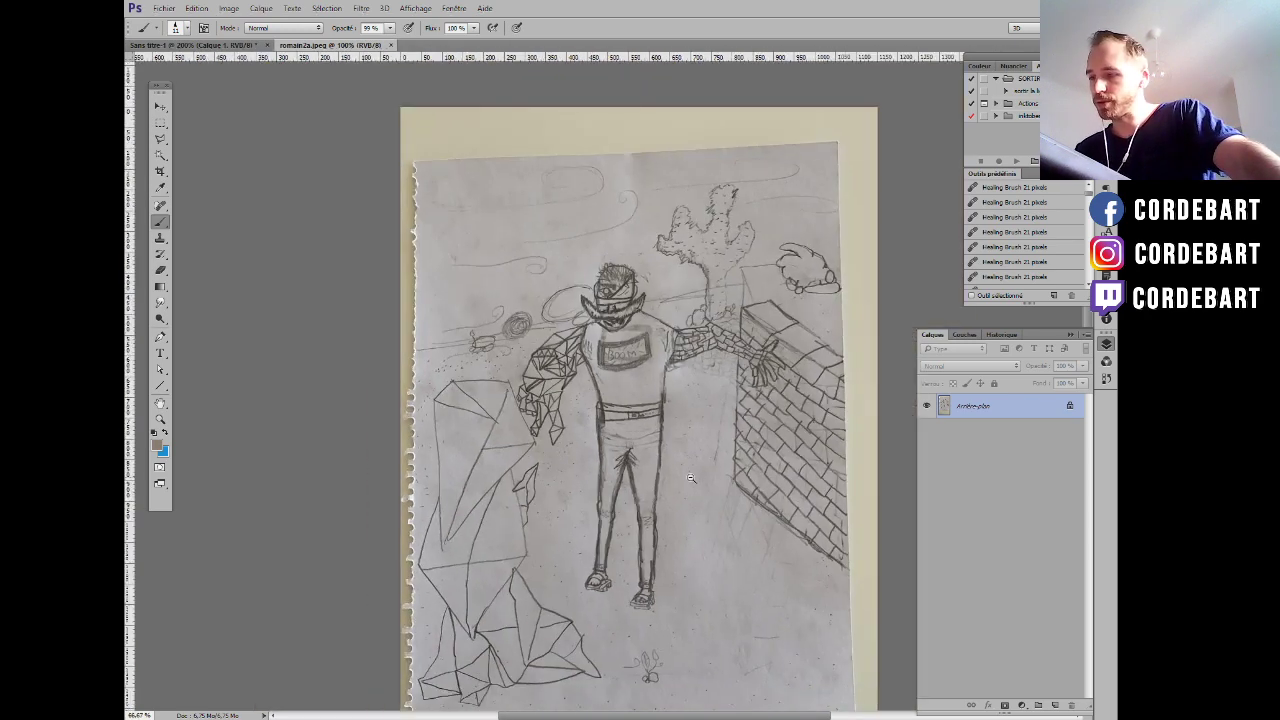
{"action": "left_click", "coordinate": [690, 478], "text": "ctrl+alt"}
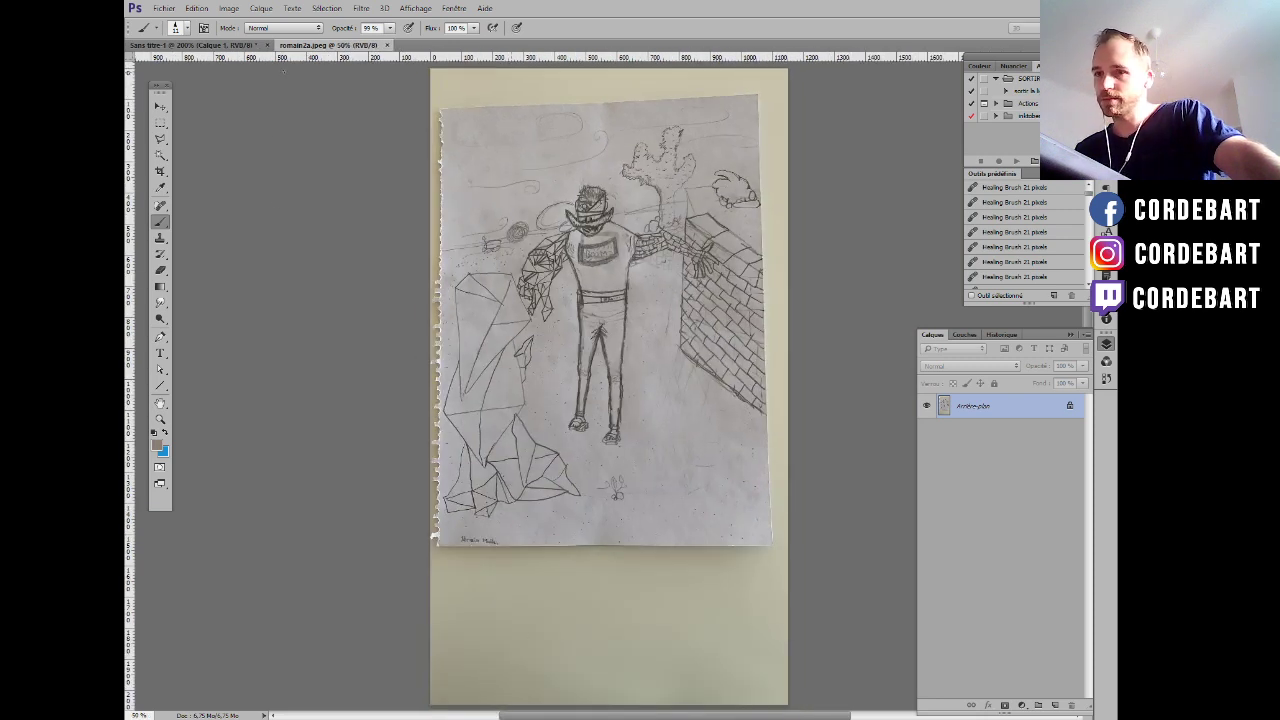
{"action": "left_click", "coordinate": [387, 45]}
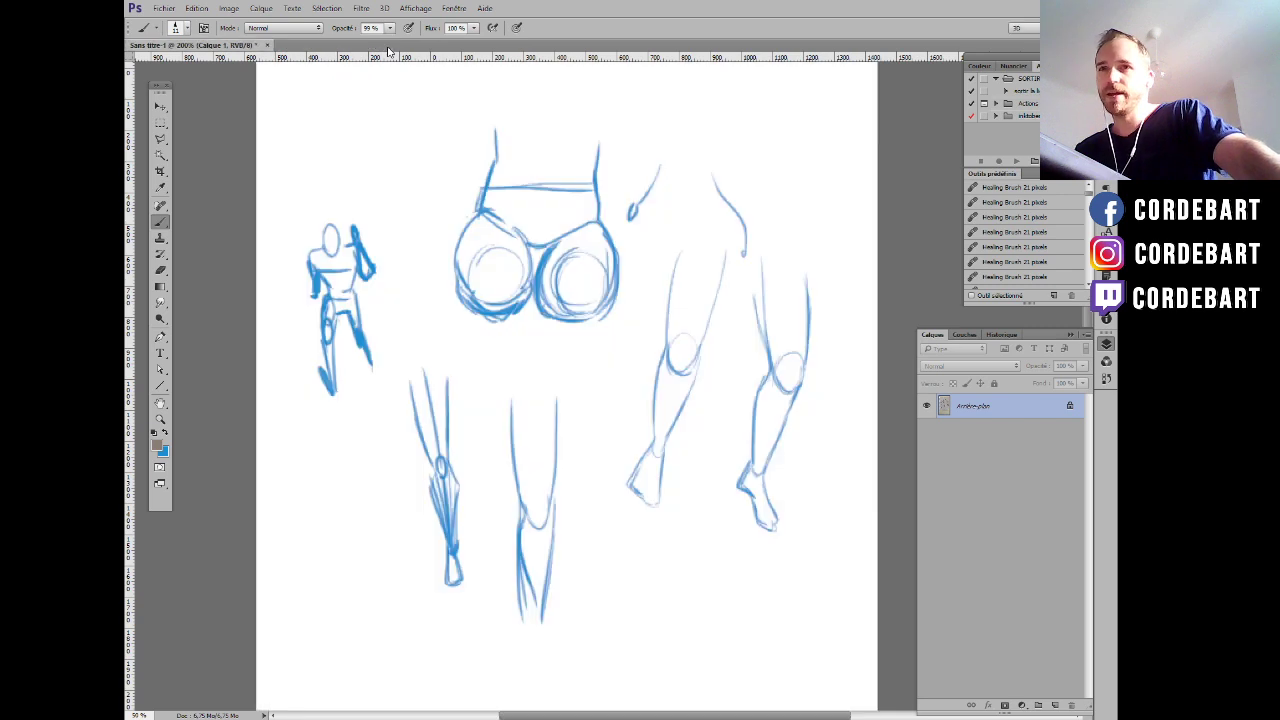